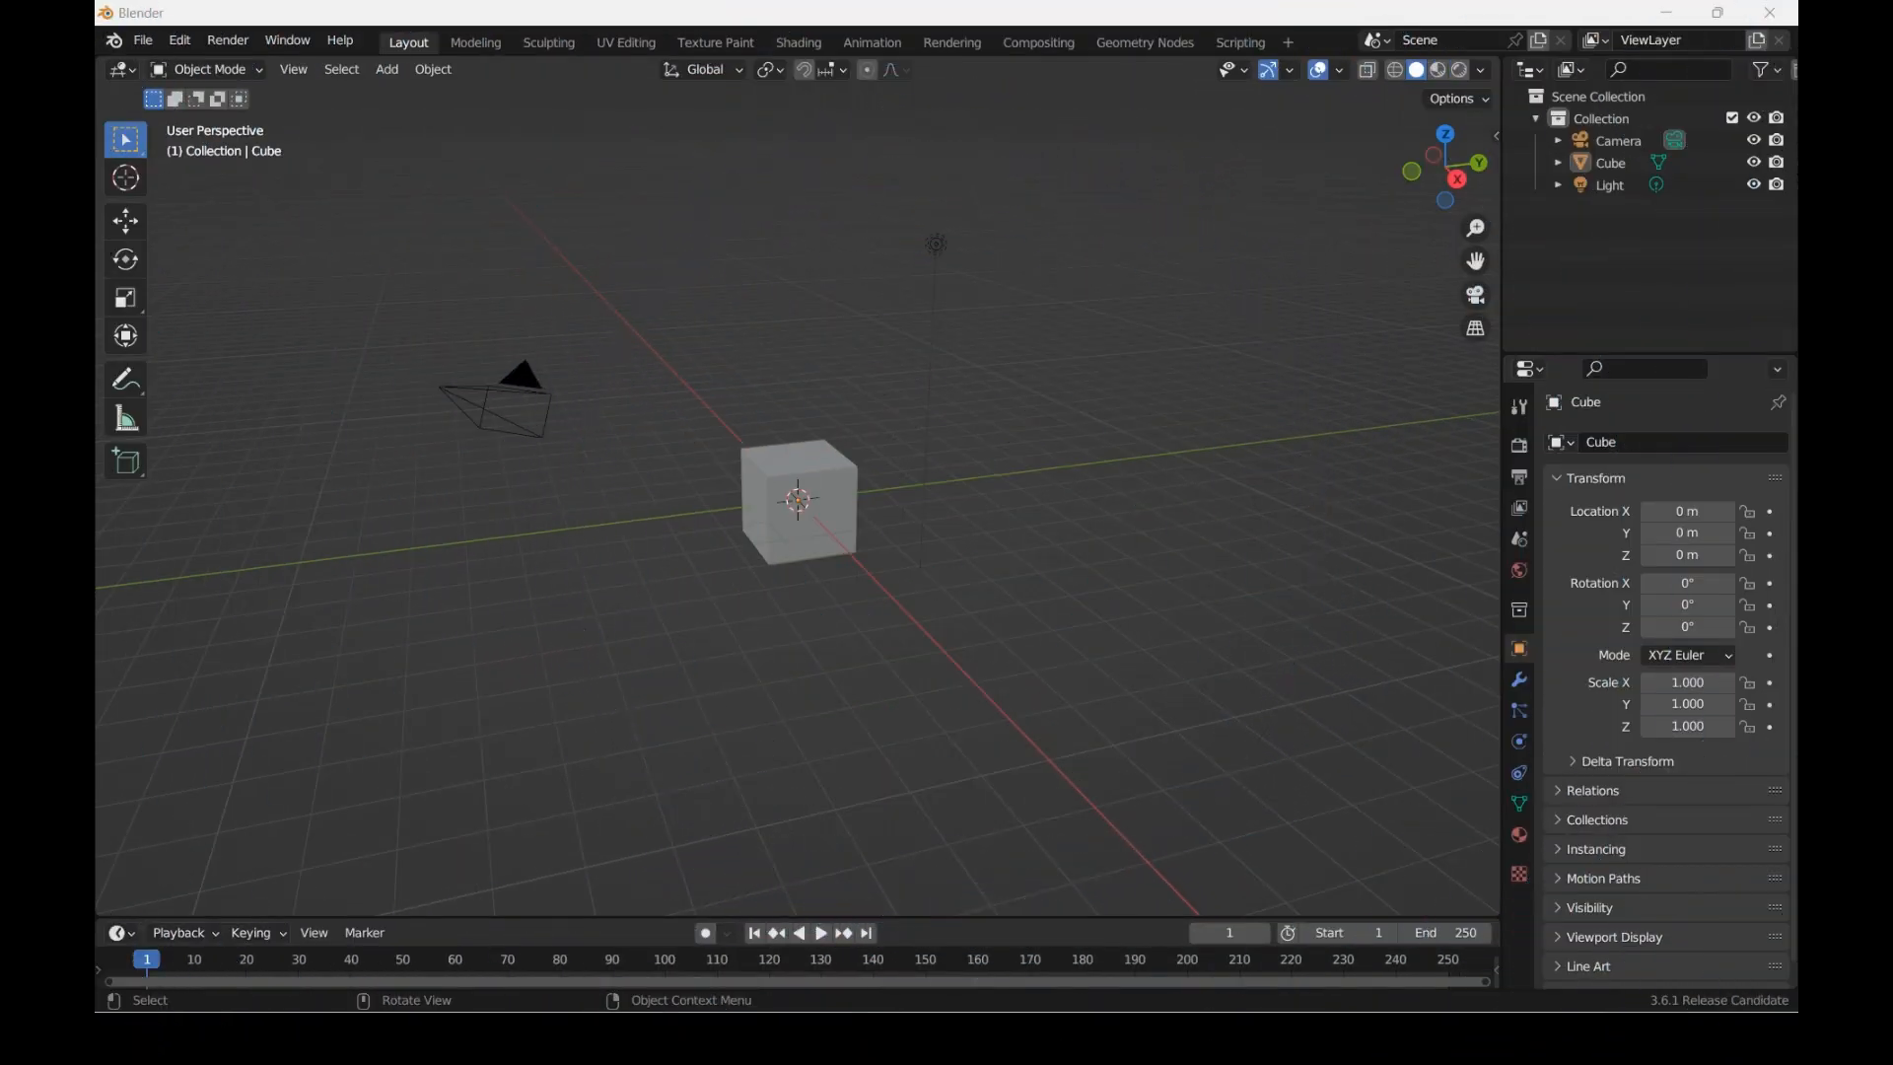
Step: Delete the default camera, cube and light from the scene
{"action": "left_click_drag", "start_coordinate": [322, 124], "coordinate": [1106, 695]}
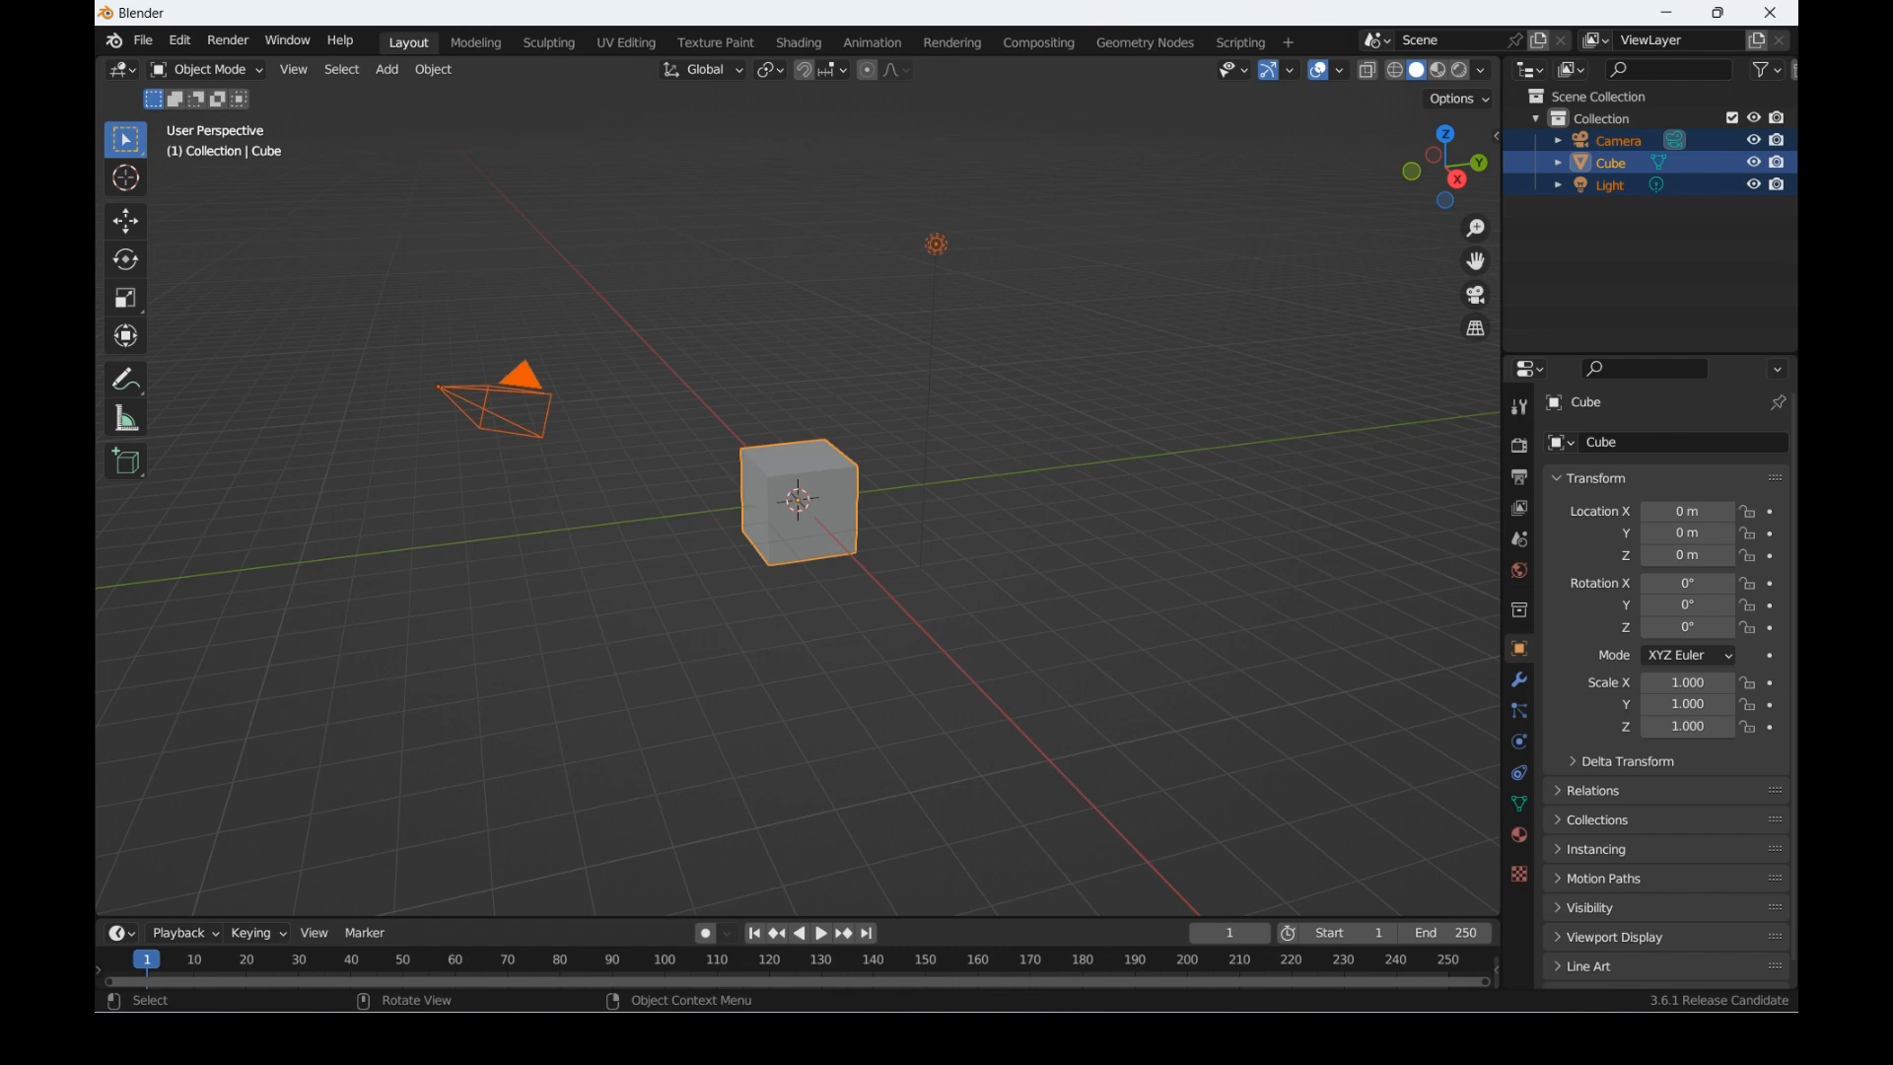
{"action": "left_click_drag", "start_coordinate": [381, 133], "coordinate": [1133, 601]}
{"action": "key", "text": "Delete"}
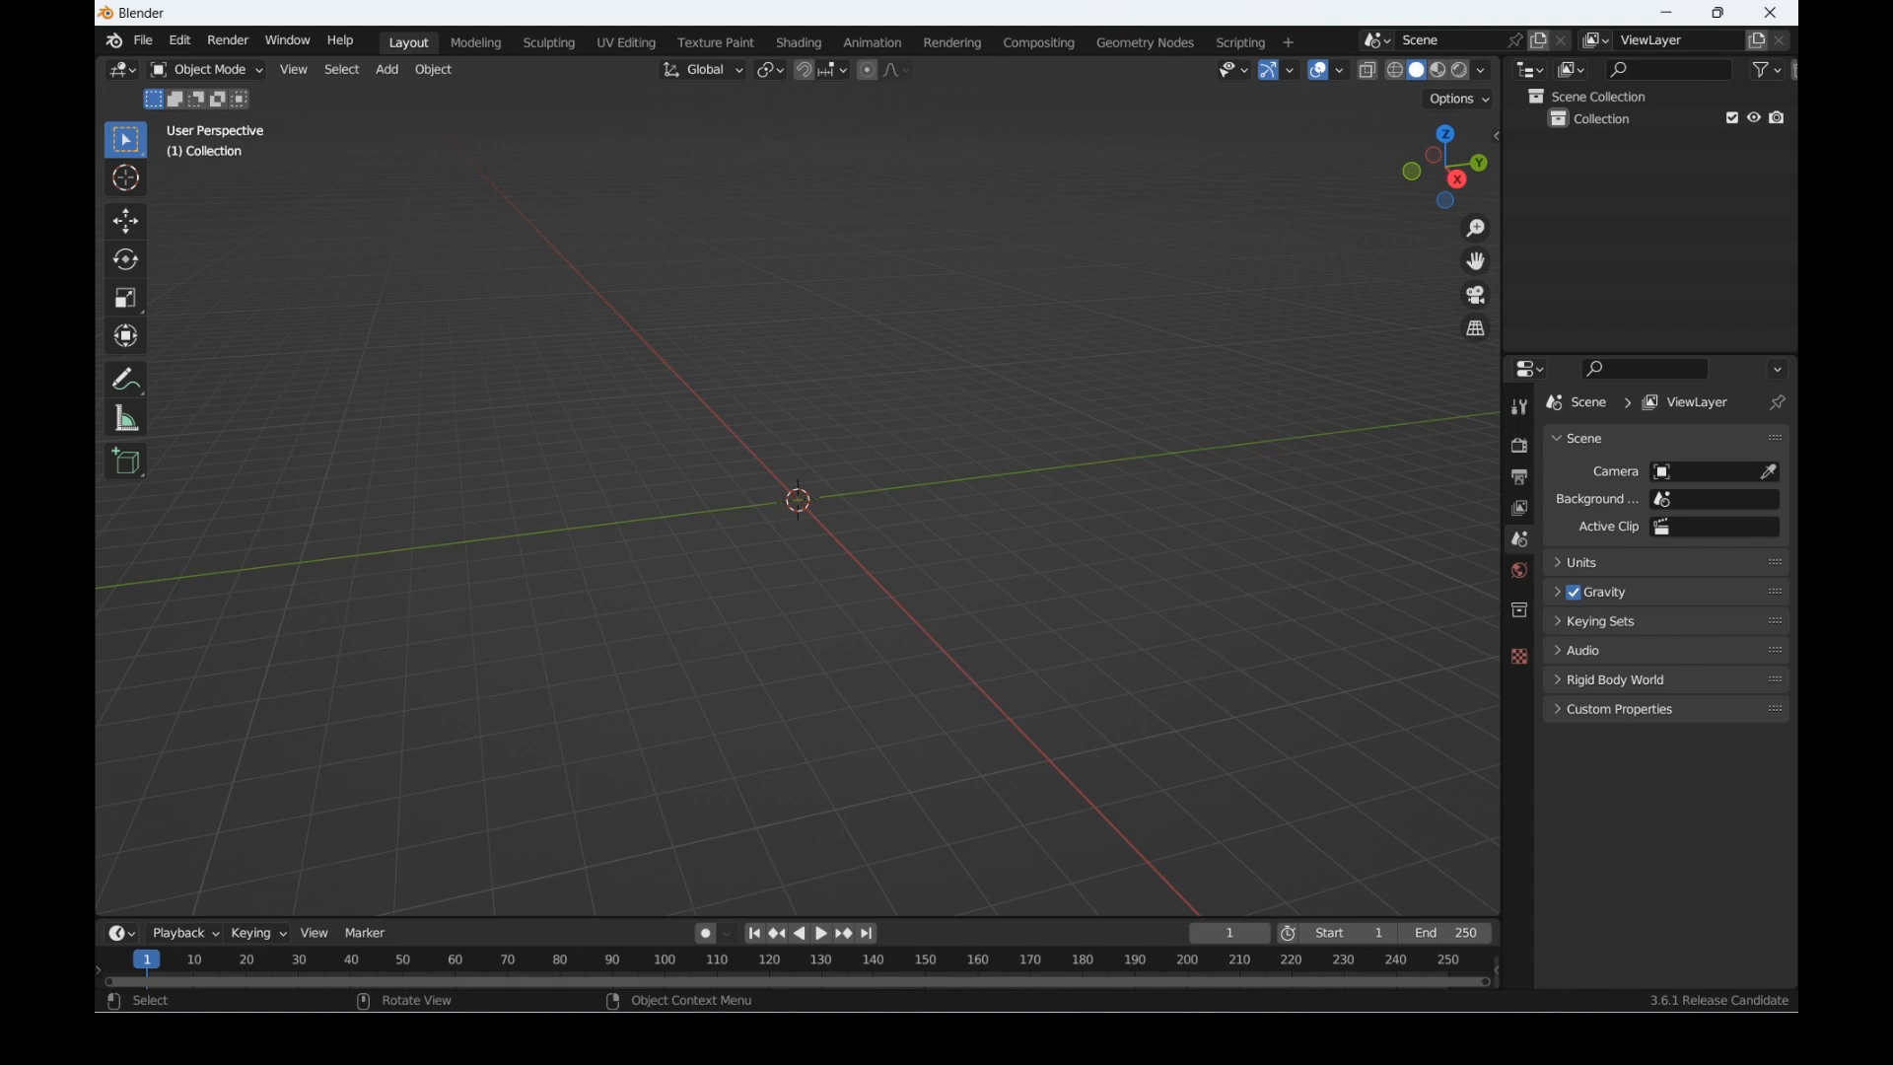
Step: Add a UV sphere mesh at the world origin
{"action": "key", "text": "shift"}
{"action": "key", "text": "shift+a"}
{"action": "key", "text": "Escape"}
{"action": "key", "text": "shift+a"}
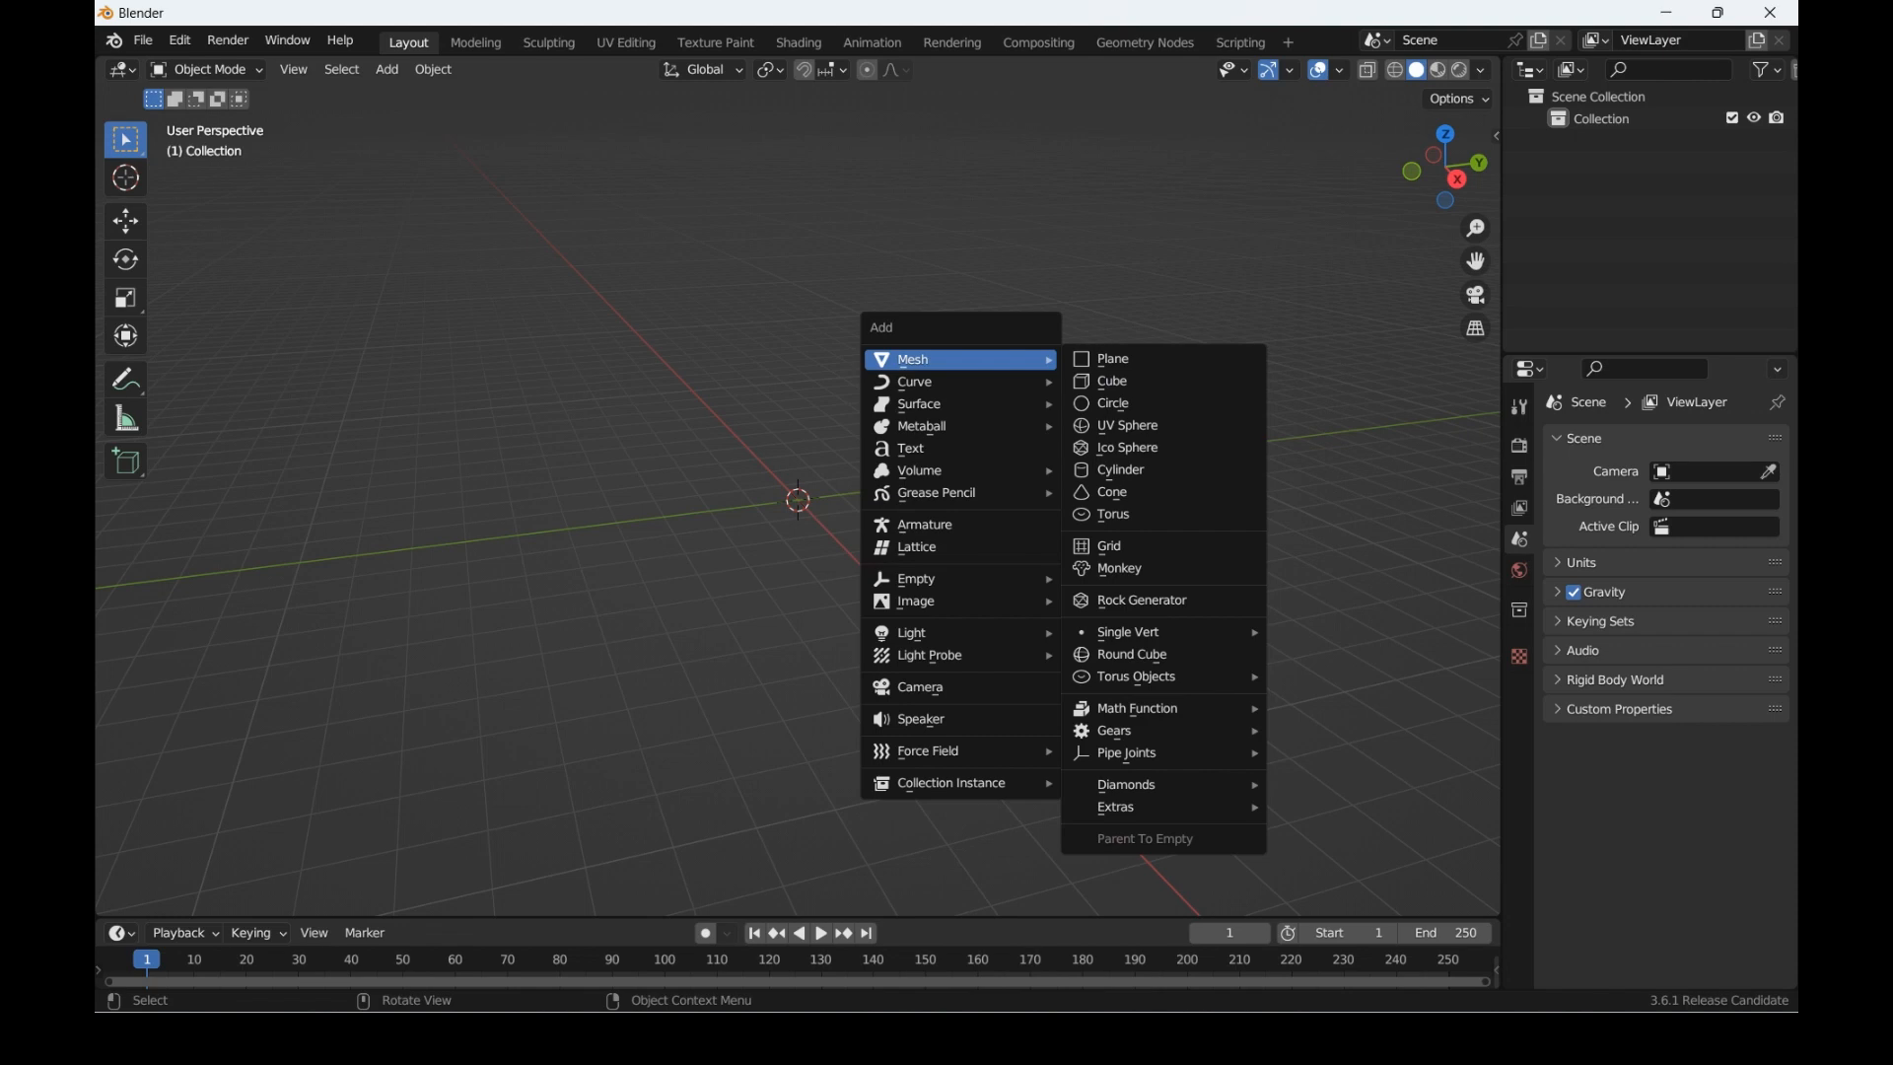
{"action": "left_click", "coordinate": [1117, 425]}
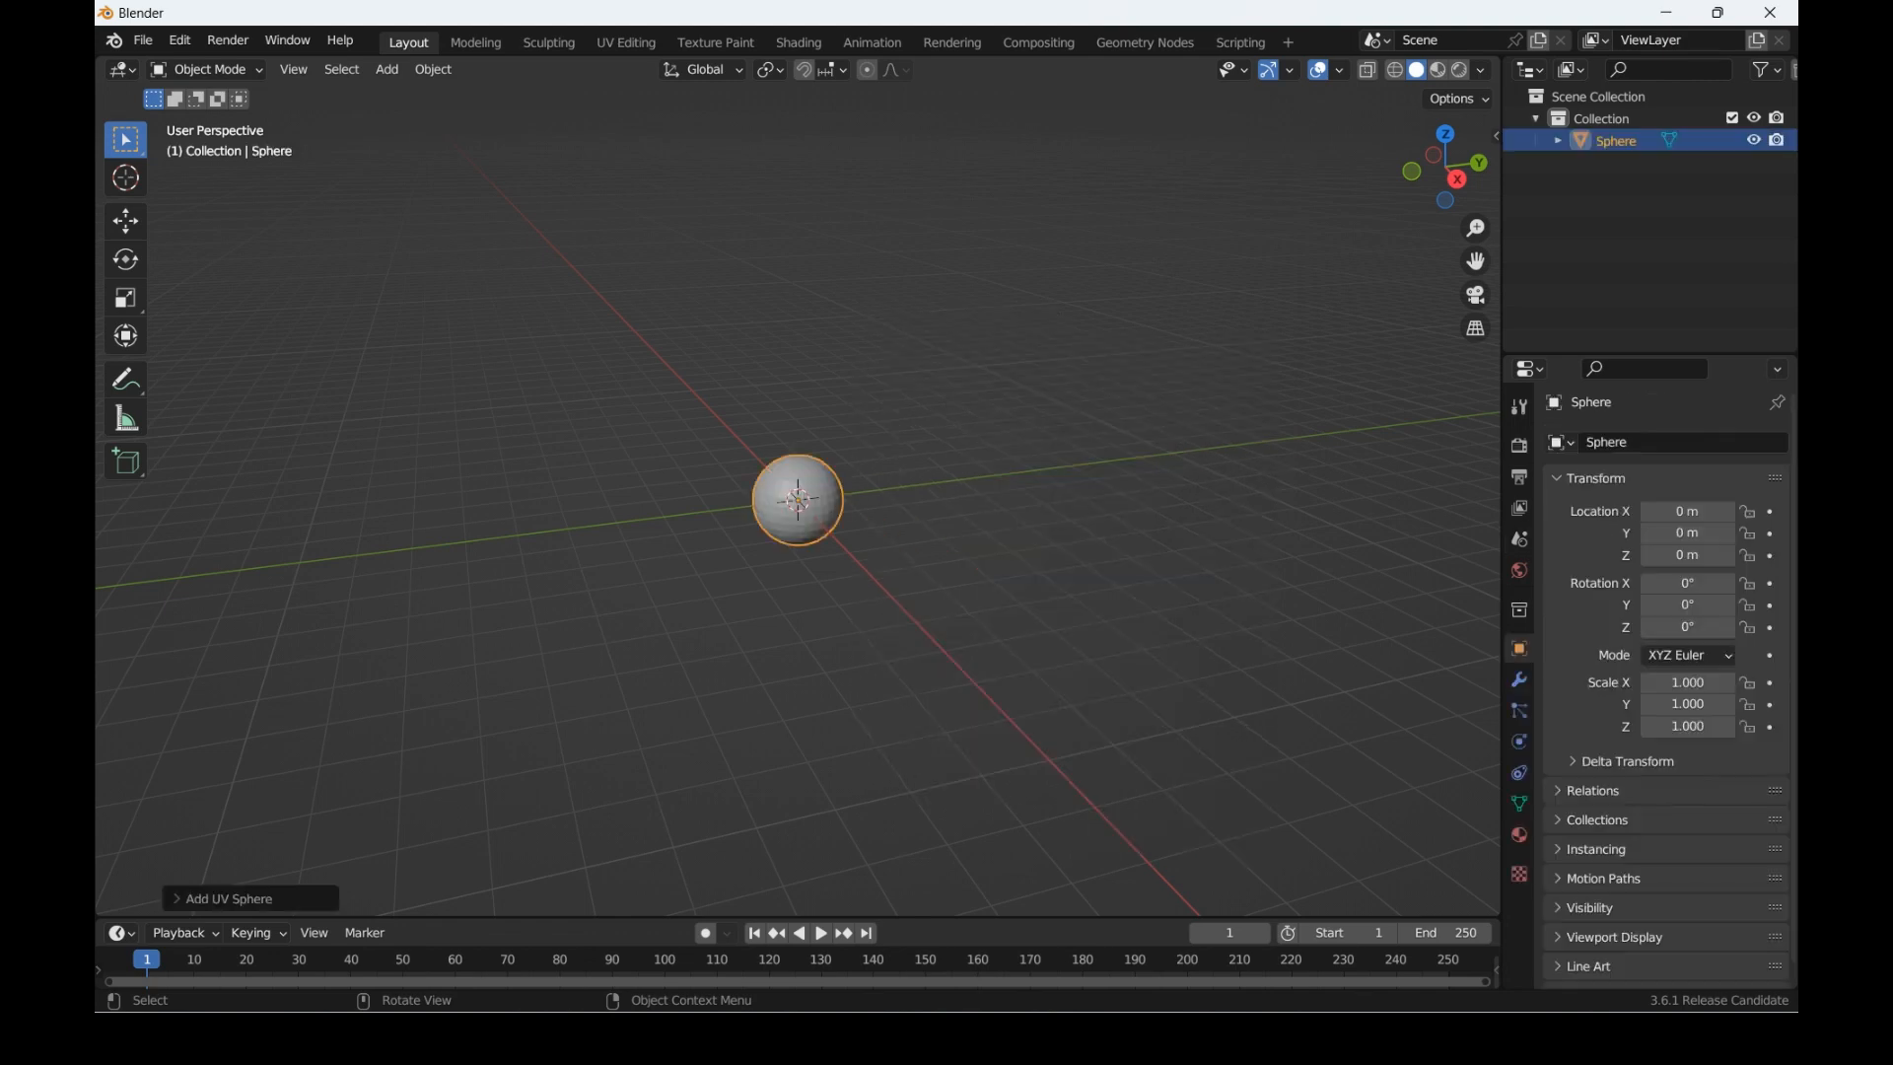
Step: Enter Edit Mode on the sphere and switch to vertex selection
{"action": "mouse_move", "coordinate": [1448, 172]}
{"action": "left_mouse_down"}
{"action": "mouse_move", "coordinate": [1406, 147]}
{"action": "mouse_move", "coordinate": [1441, 165]}
{"action": "left_mouse_up"}
{"action": "scroll", "coordinate": [798, 500], "scroll_direction": "up", "scroll_amount": 2}
{"action": "scroll", "coordinate": [797, 500], "scroll_direction": "up", "scroll_amount": 3}
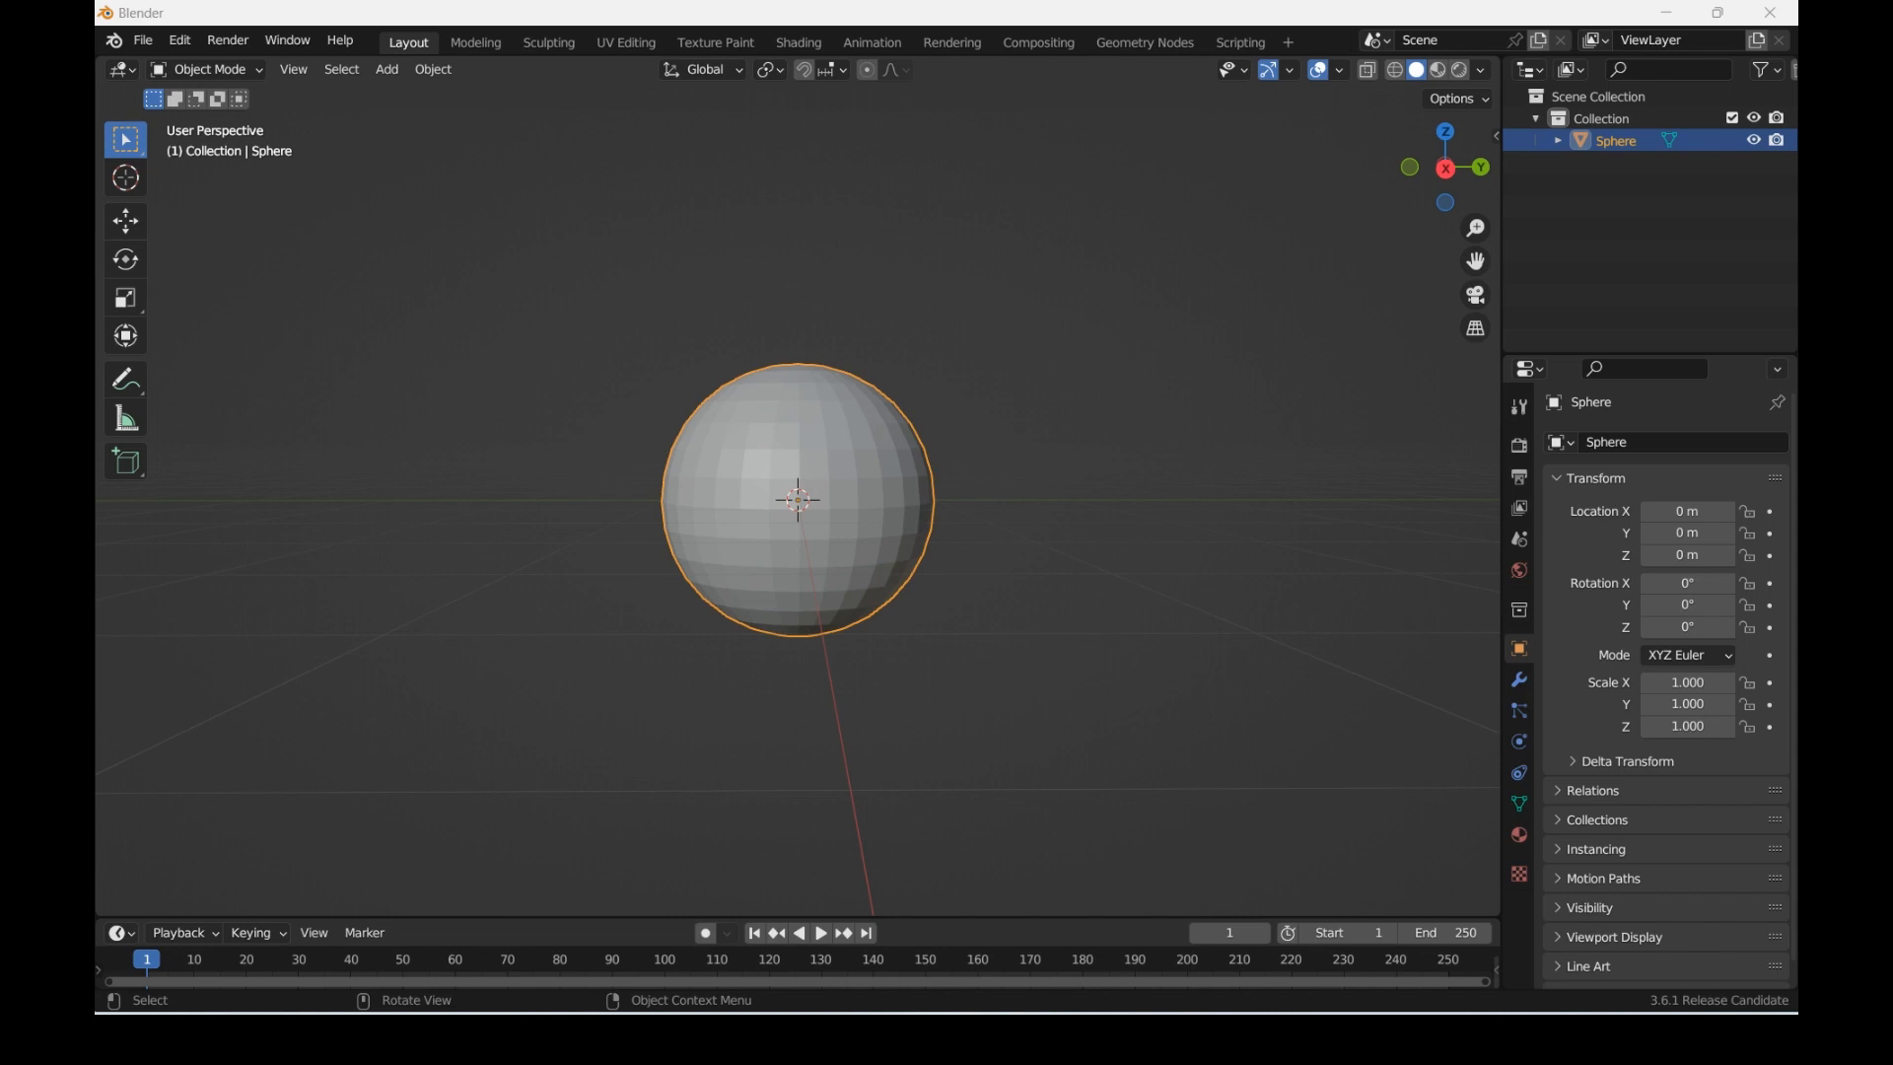
{"action": "key", "text": "Tab"}
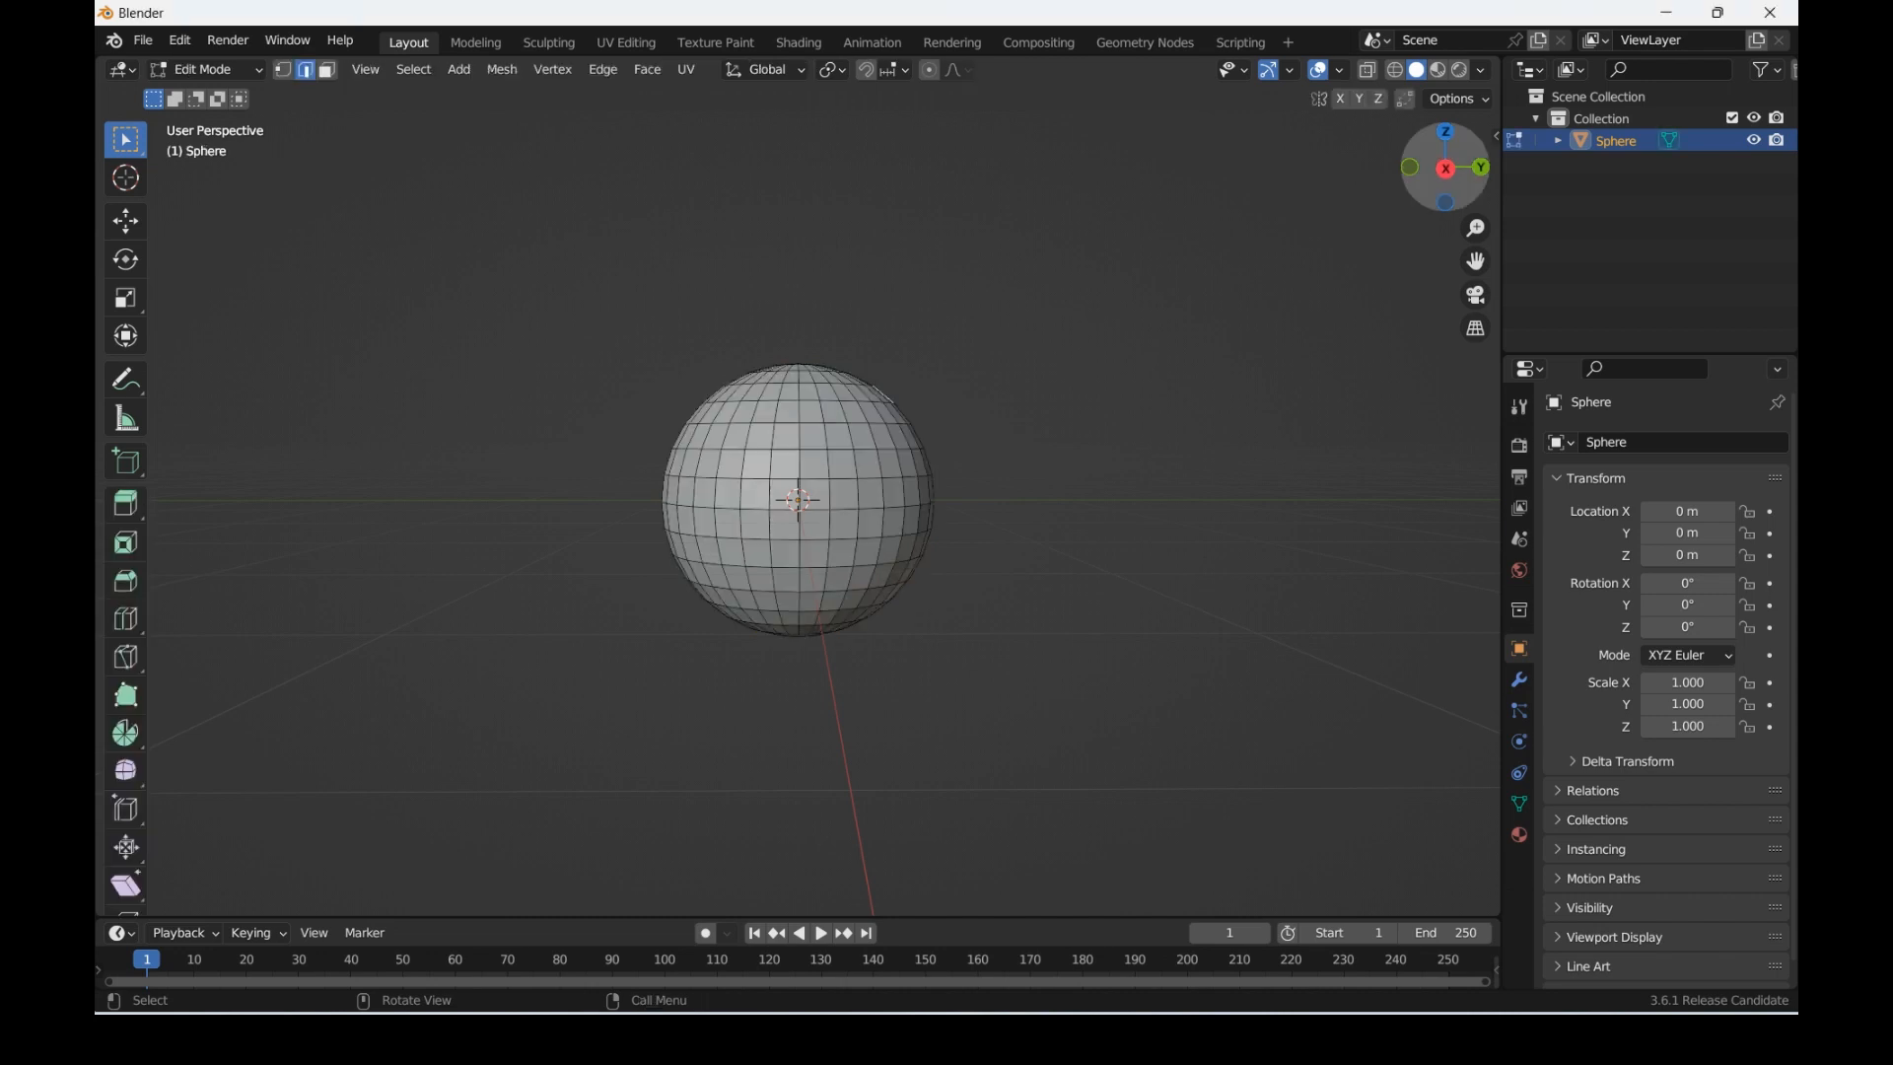
{"action": "mouse_move", "coordinate": [1445, 168]}
{"action": "left_mouse_down"}
{"action": "mouse_move", "coordinate": [1526, 162]}
{"action": "mouse_move", "coordinate": [1436, 179]}
{"action": "left_mouse_up"}
{"action": "key", "text": "1"}
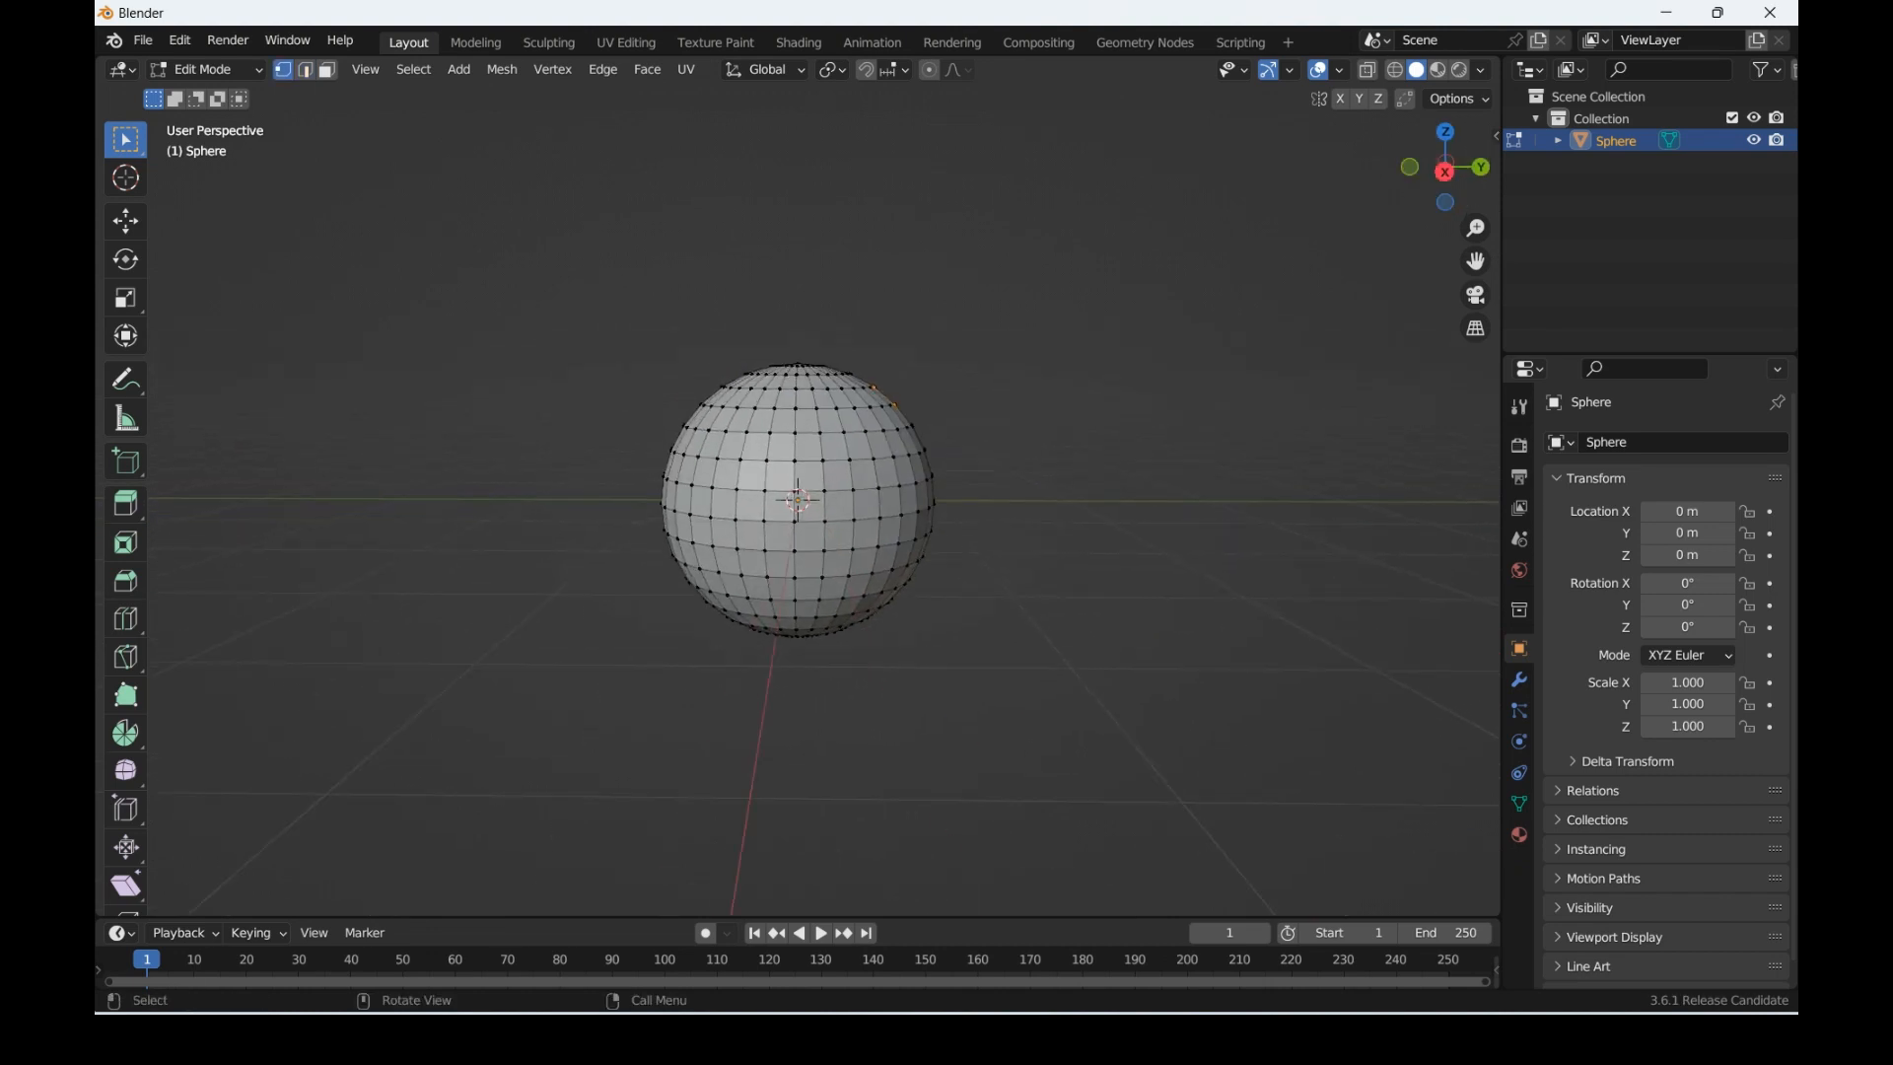
{"action": "key", "text": "3"}
{"action": "key", "text": "1"}
Step: Switch the viewport to wireframe shading so that vertices on both sides of the sphere can be selected
{"action": "left_click_drag", "start_coordinate": [1438, 179], "coordinate": [1448, 170]}
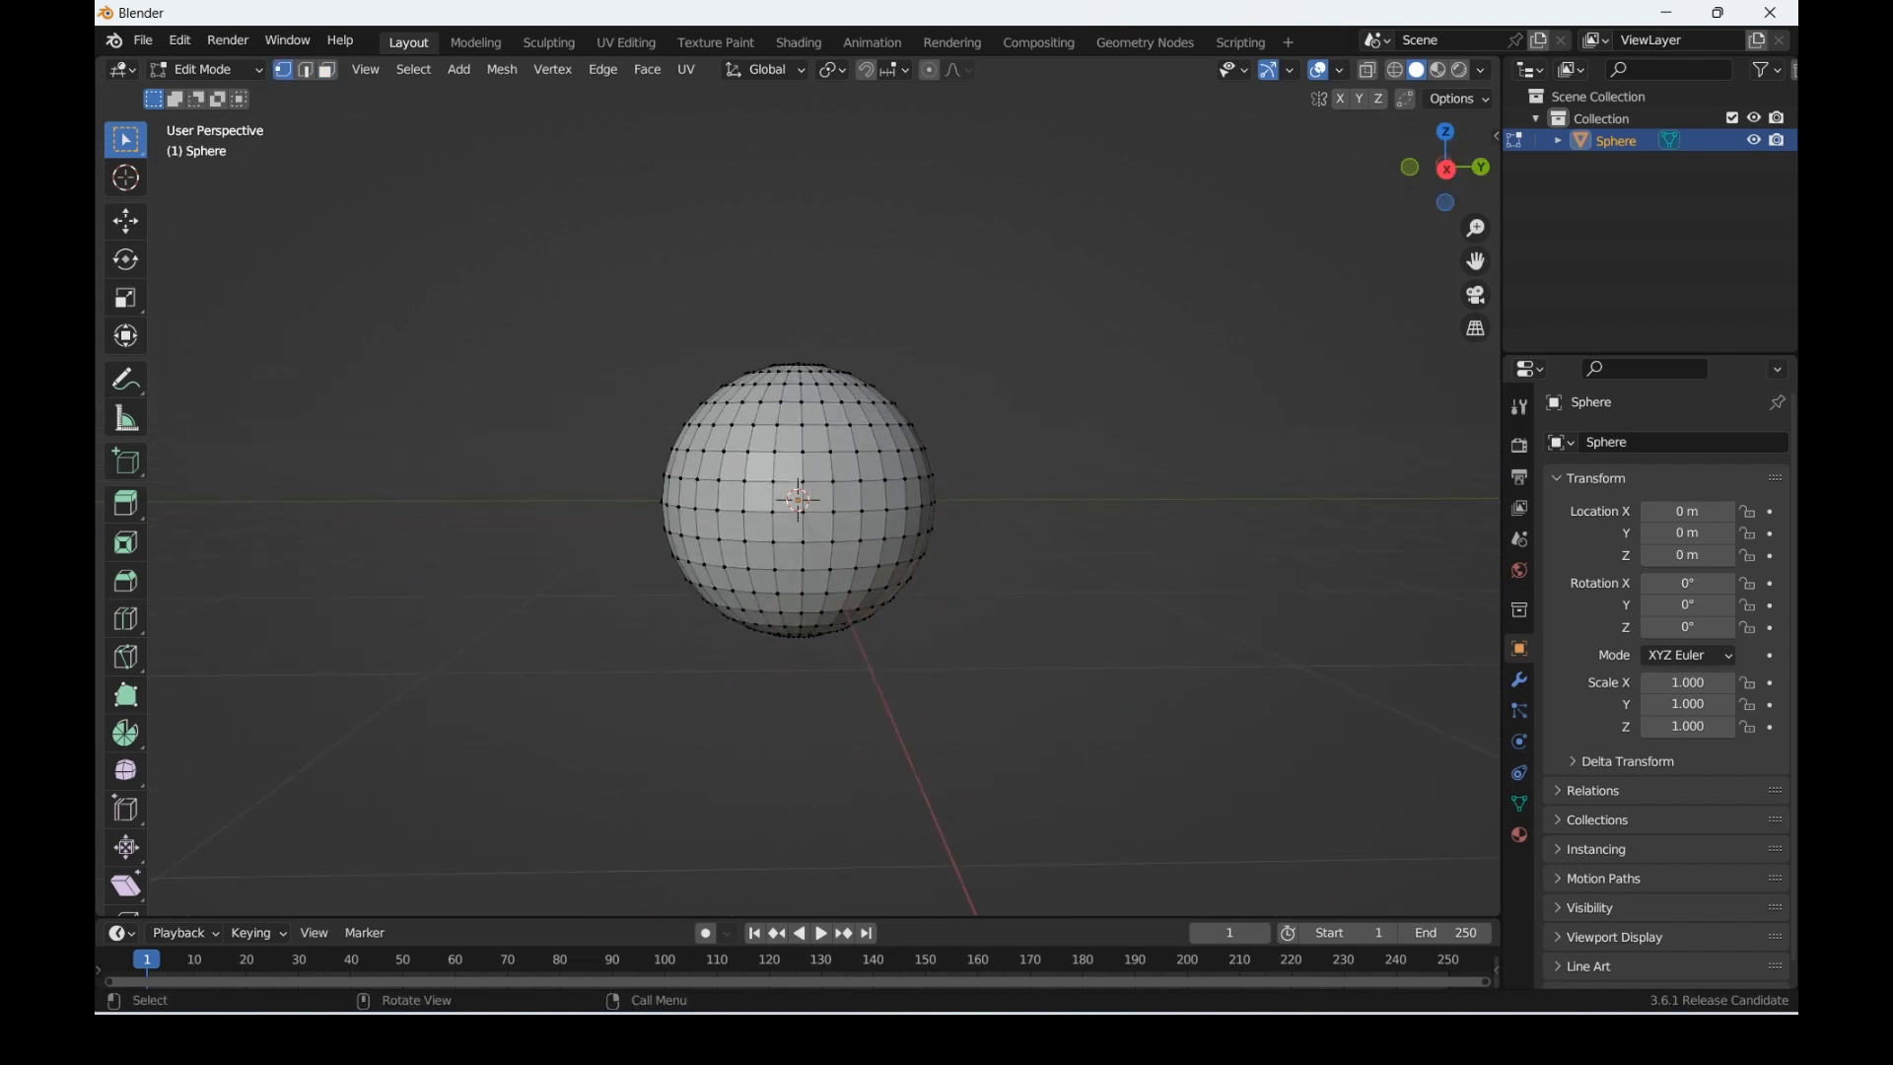
{"action": "left_click_drag", "start_coordinate": [1447, 169], "coordinate": [1446, 168]}
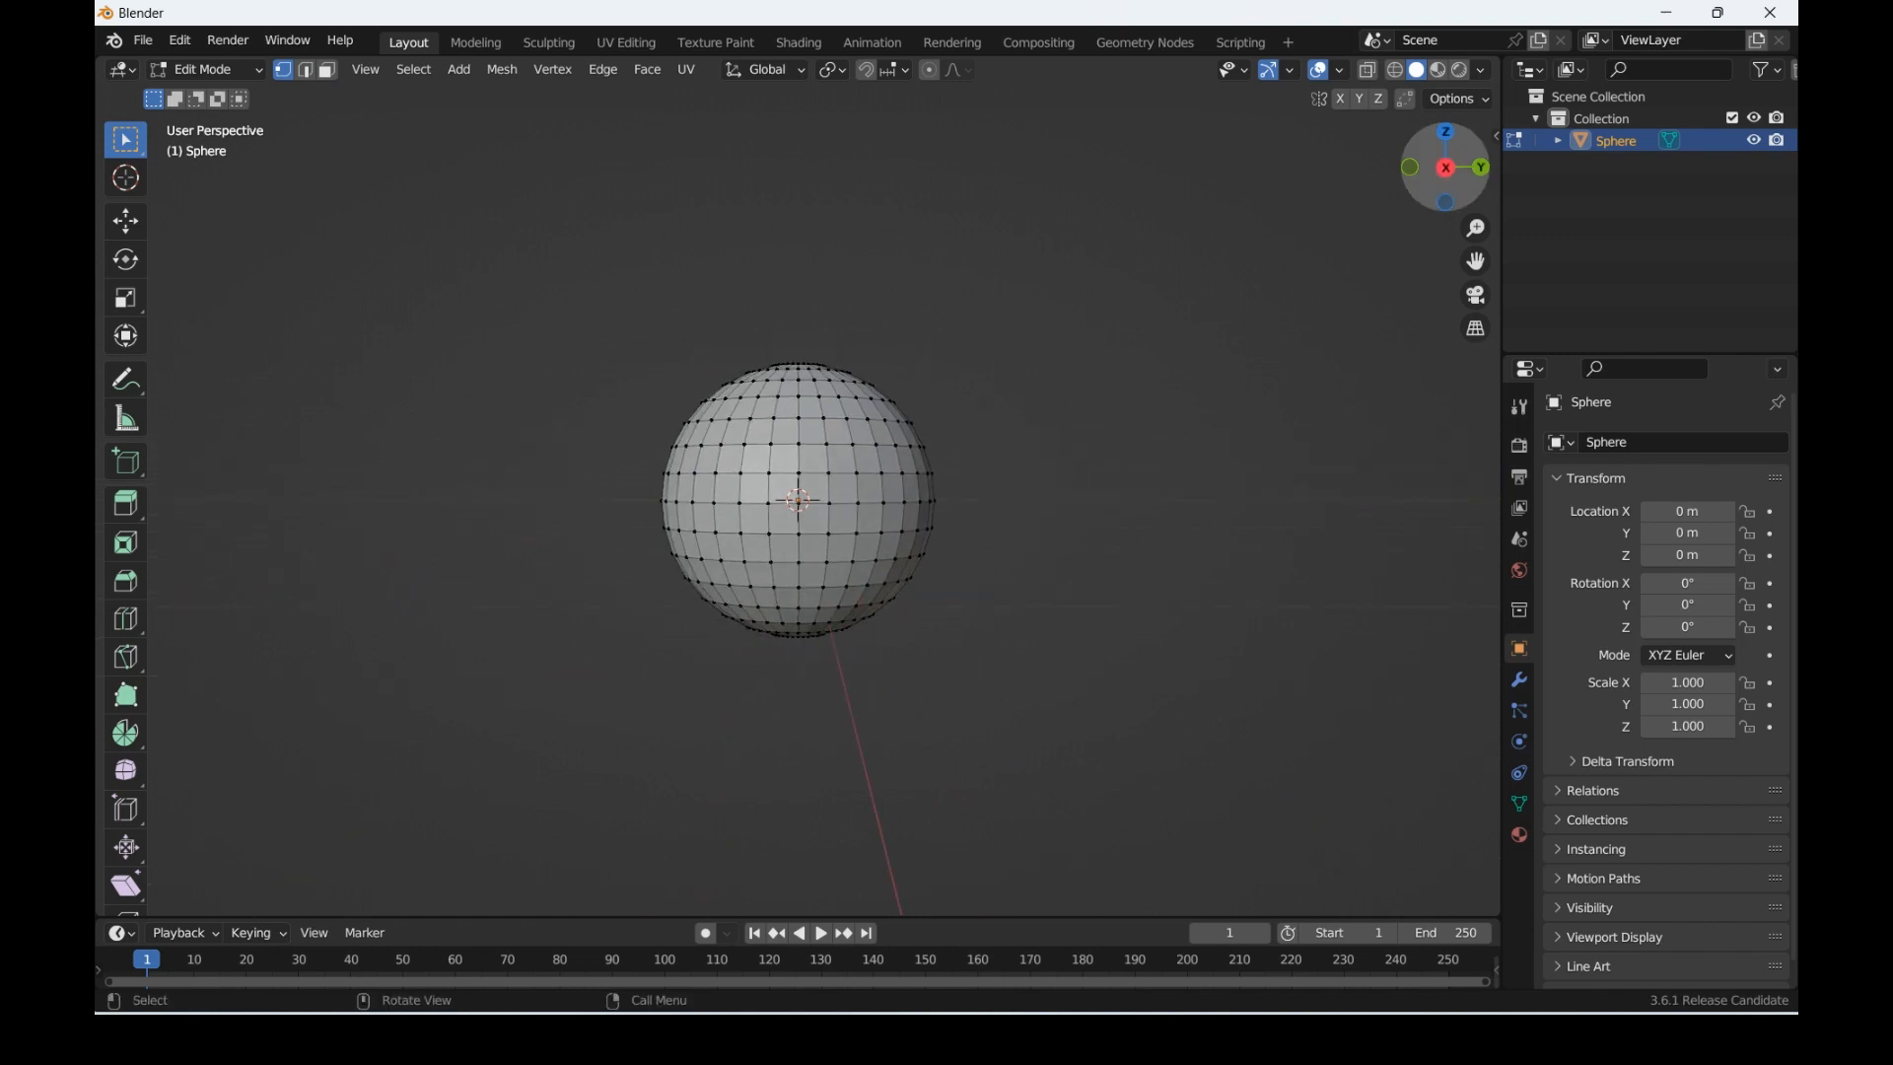
{"action": "left_click", "coordinate": [1446, 169]}
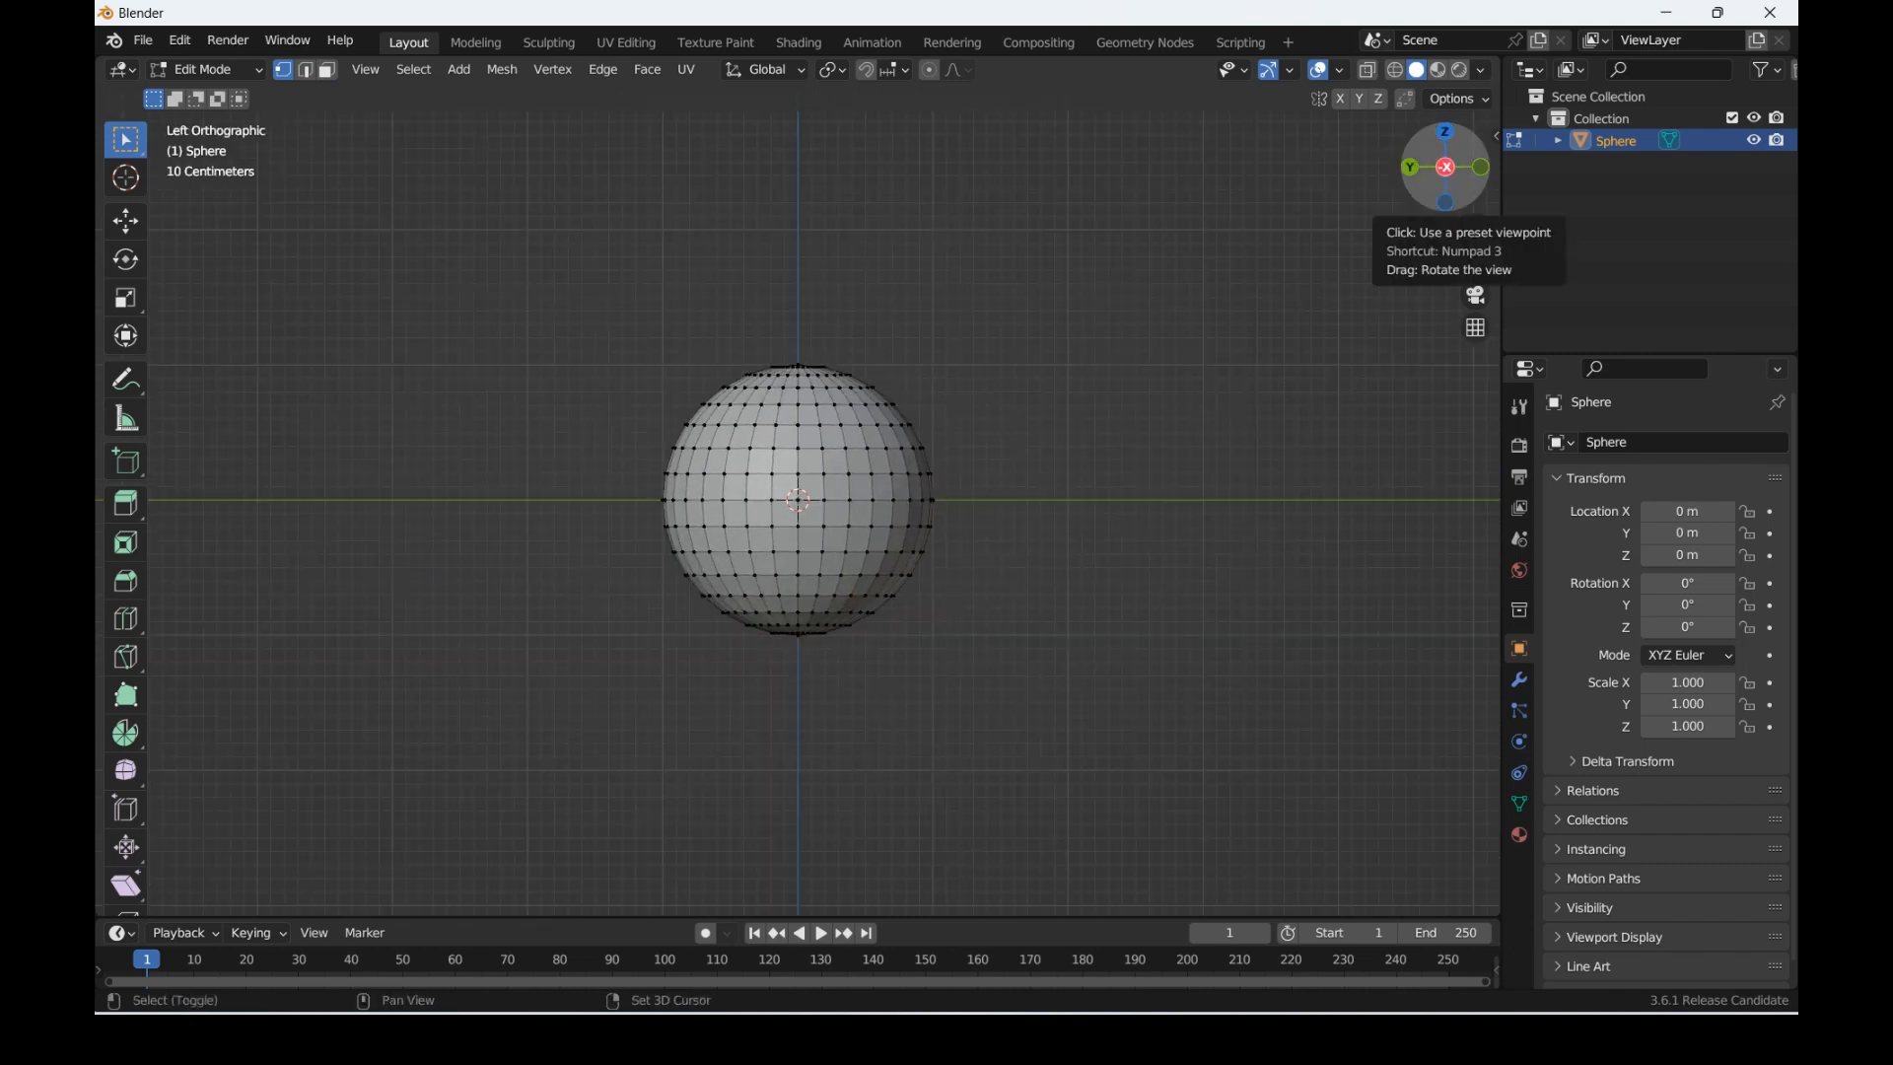
{"action": "key", "text": "shift+z"}
{"action": "left_click_drag", "start_coordinate": [1445, 168], "coordinate": [730, 162]}
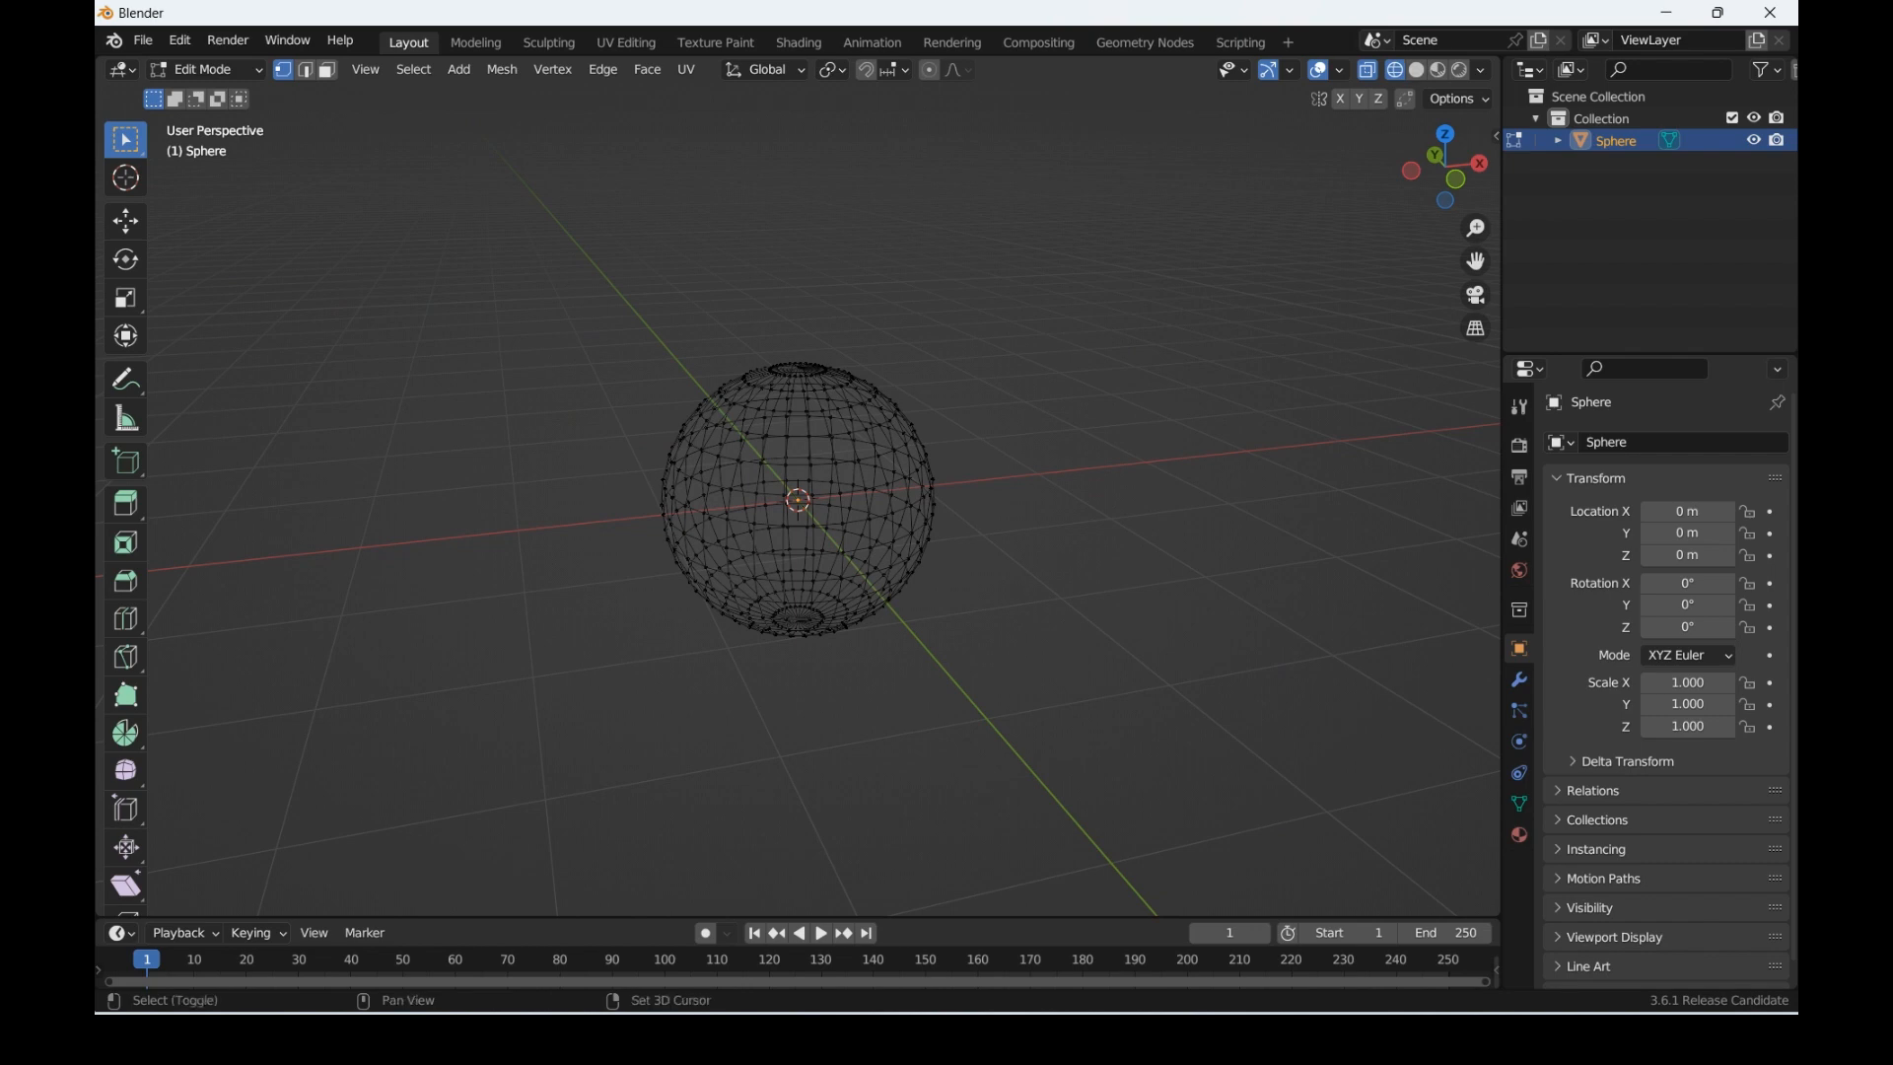
{"action": "left_click", "coordinate": [1417, 70]}
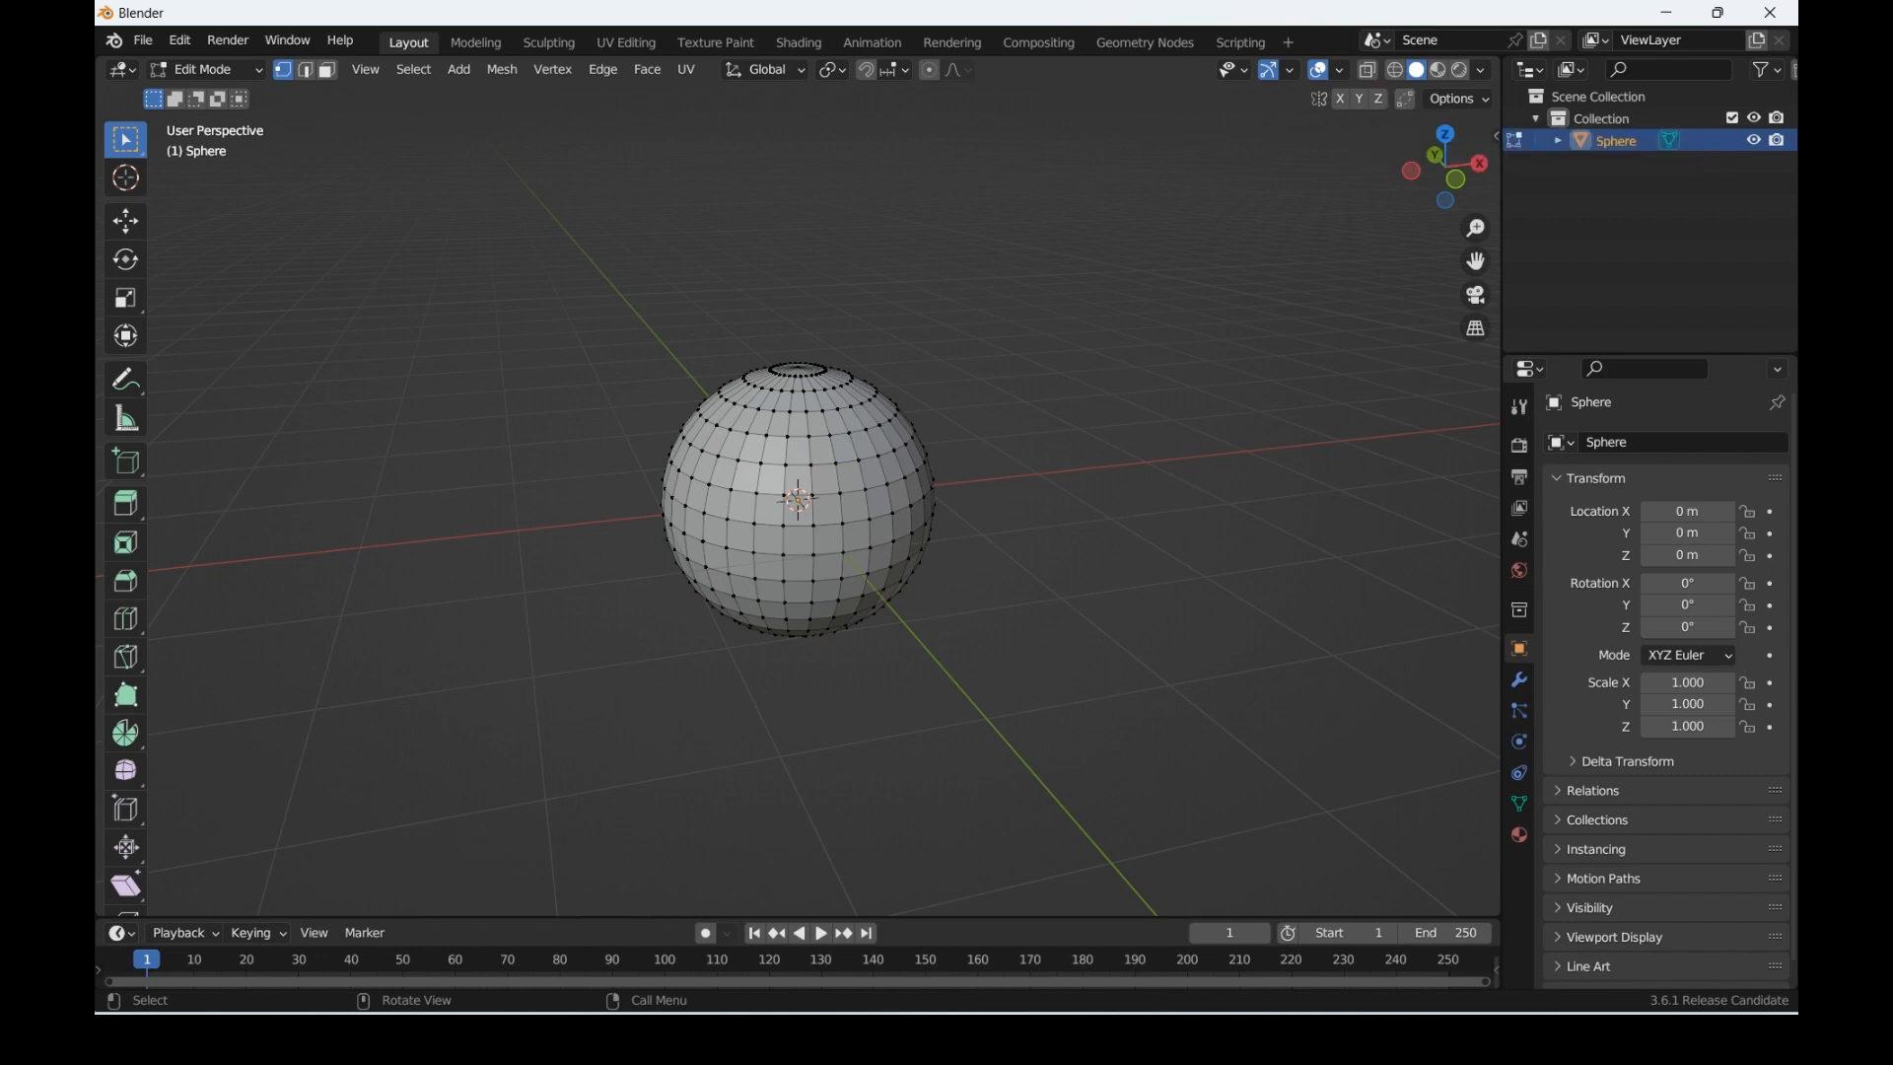
{"action": "left_click", "coordinate": [1395, 70]}
Step: Delete the vertices of the sphere's upper part down to just below its equator, keeping only the lower bowl
{"action": "mouse_move", "coordinate": [1449, 174]}
{"action": "left_mouse_down"}
{"action": "mouse_move", "coordinate": [1516, 134]}
{"action": "mouse_move", "coordinate": [1447, 188]}
{"action": "mouse_move", "coordinate": [1569, 152]}
{"action": "mouse_move", "coordinate": [1545, 170]}
{"action": "mouse_move", "coordinate": [1567, 175]}
{"action": "left_mouse_up"}
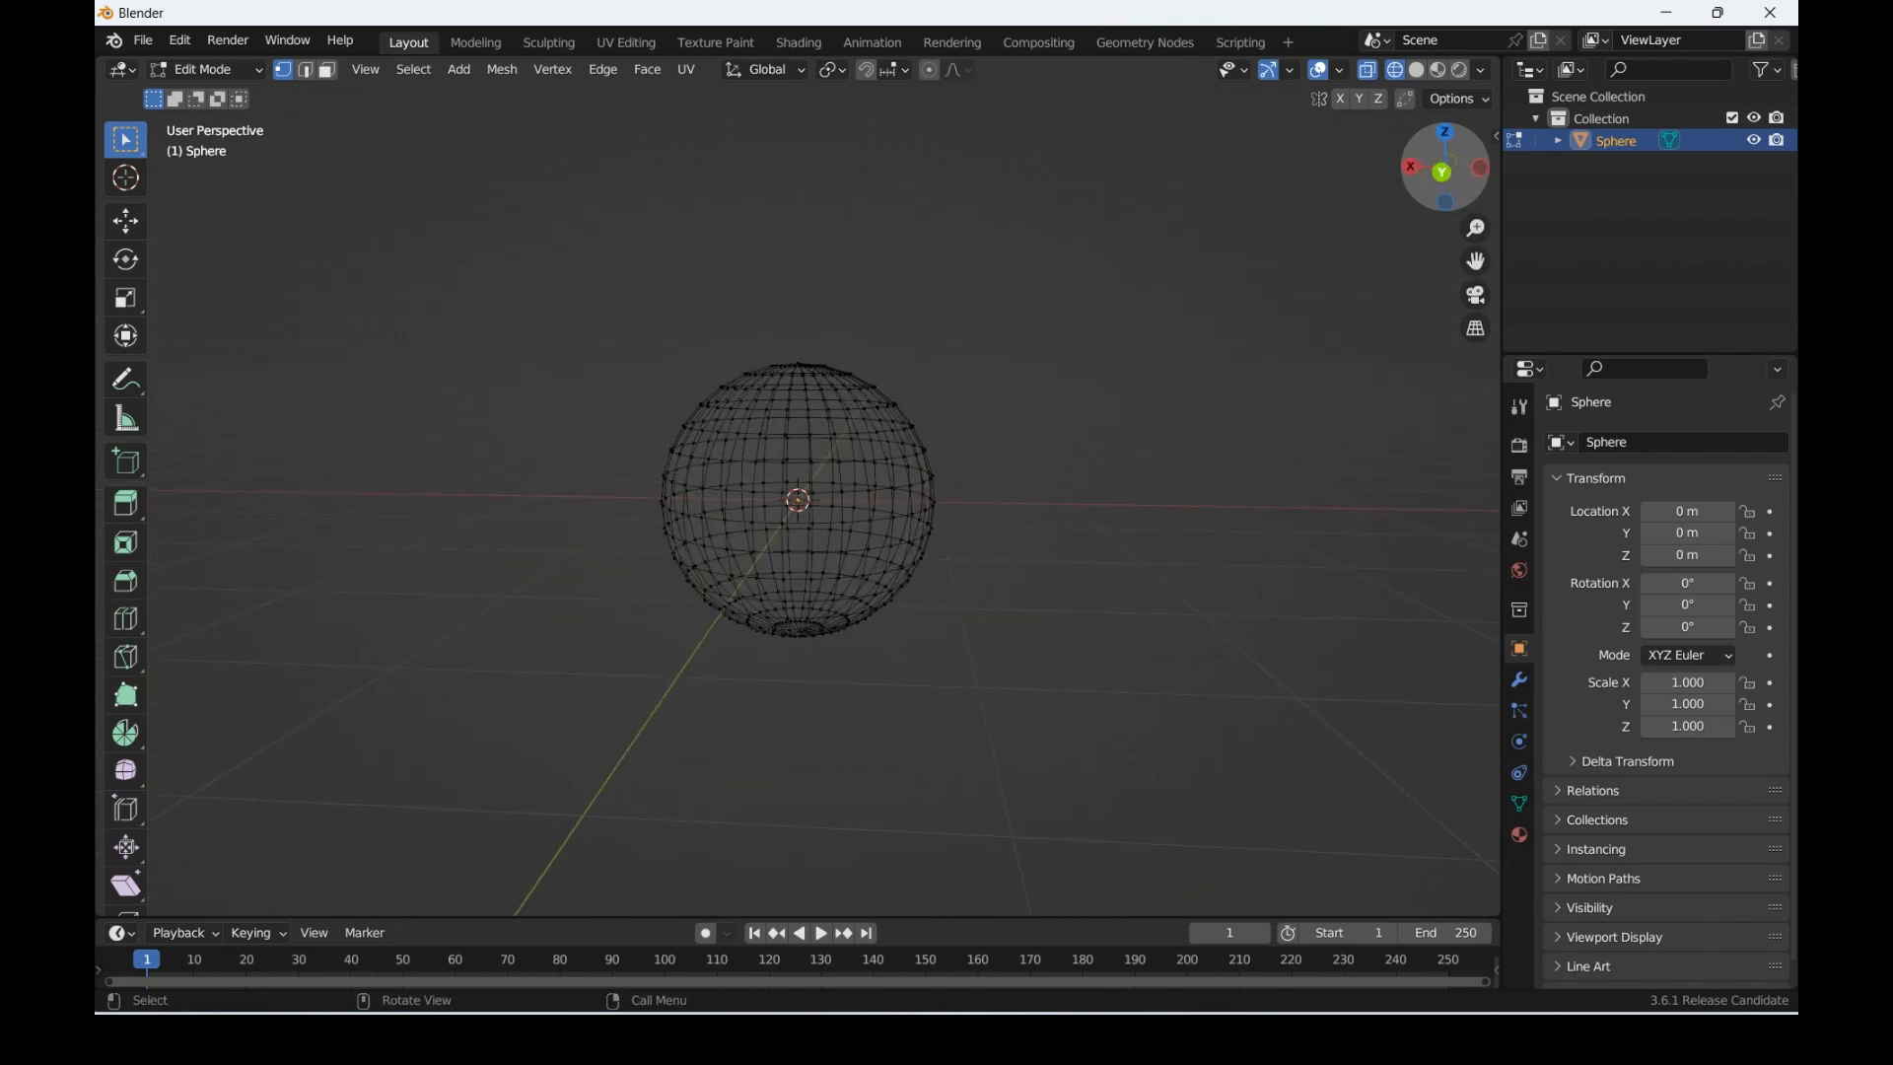
{"action": "left_click", "coordinate": [1441, 172]}
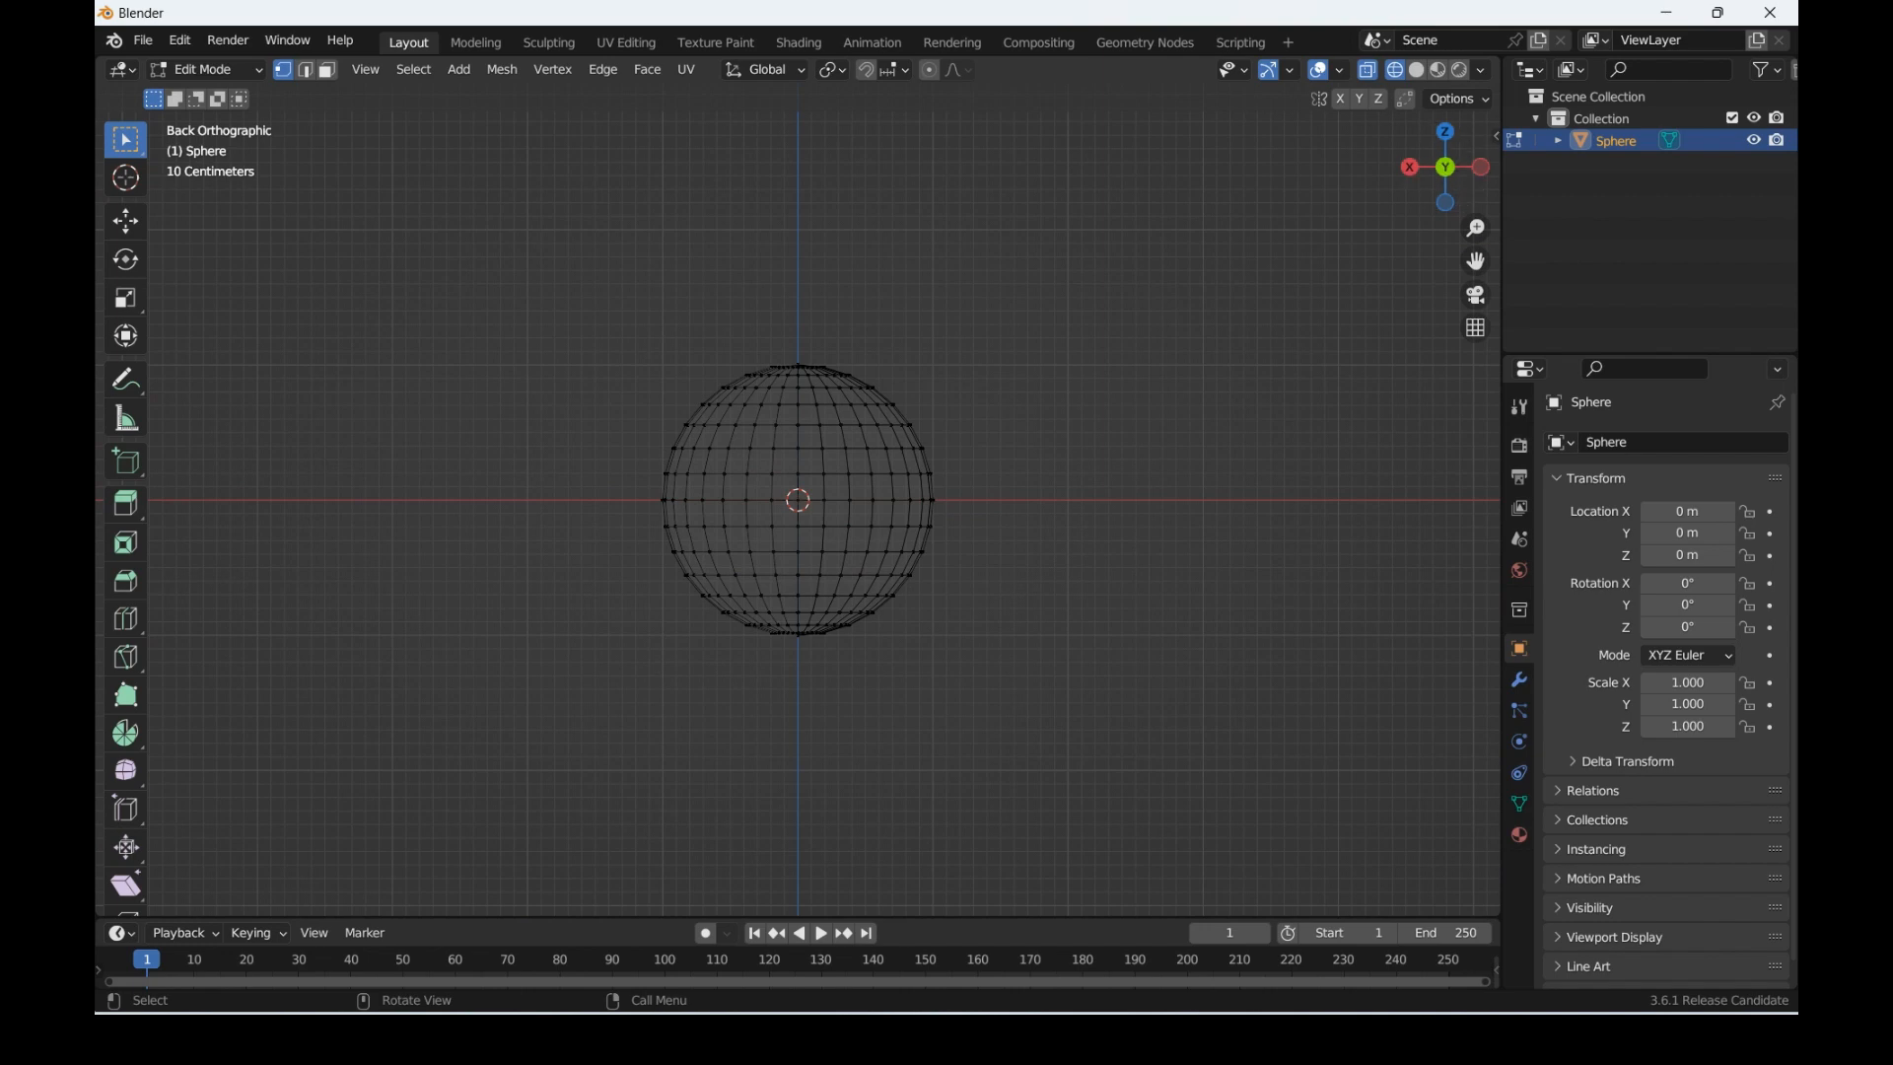
{"action": "left_click_drag", "start_coordinate": [562, 258], "coordinate": [624, 370]}
{"action": "left_click_drag", "start_coordinate": [582, 532], "coordinate": [1097, 775]}
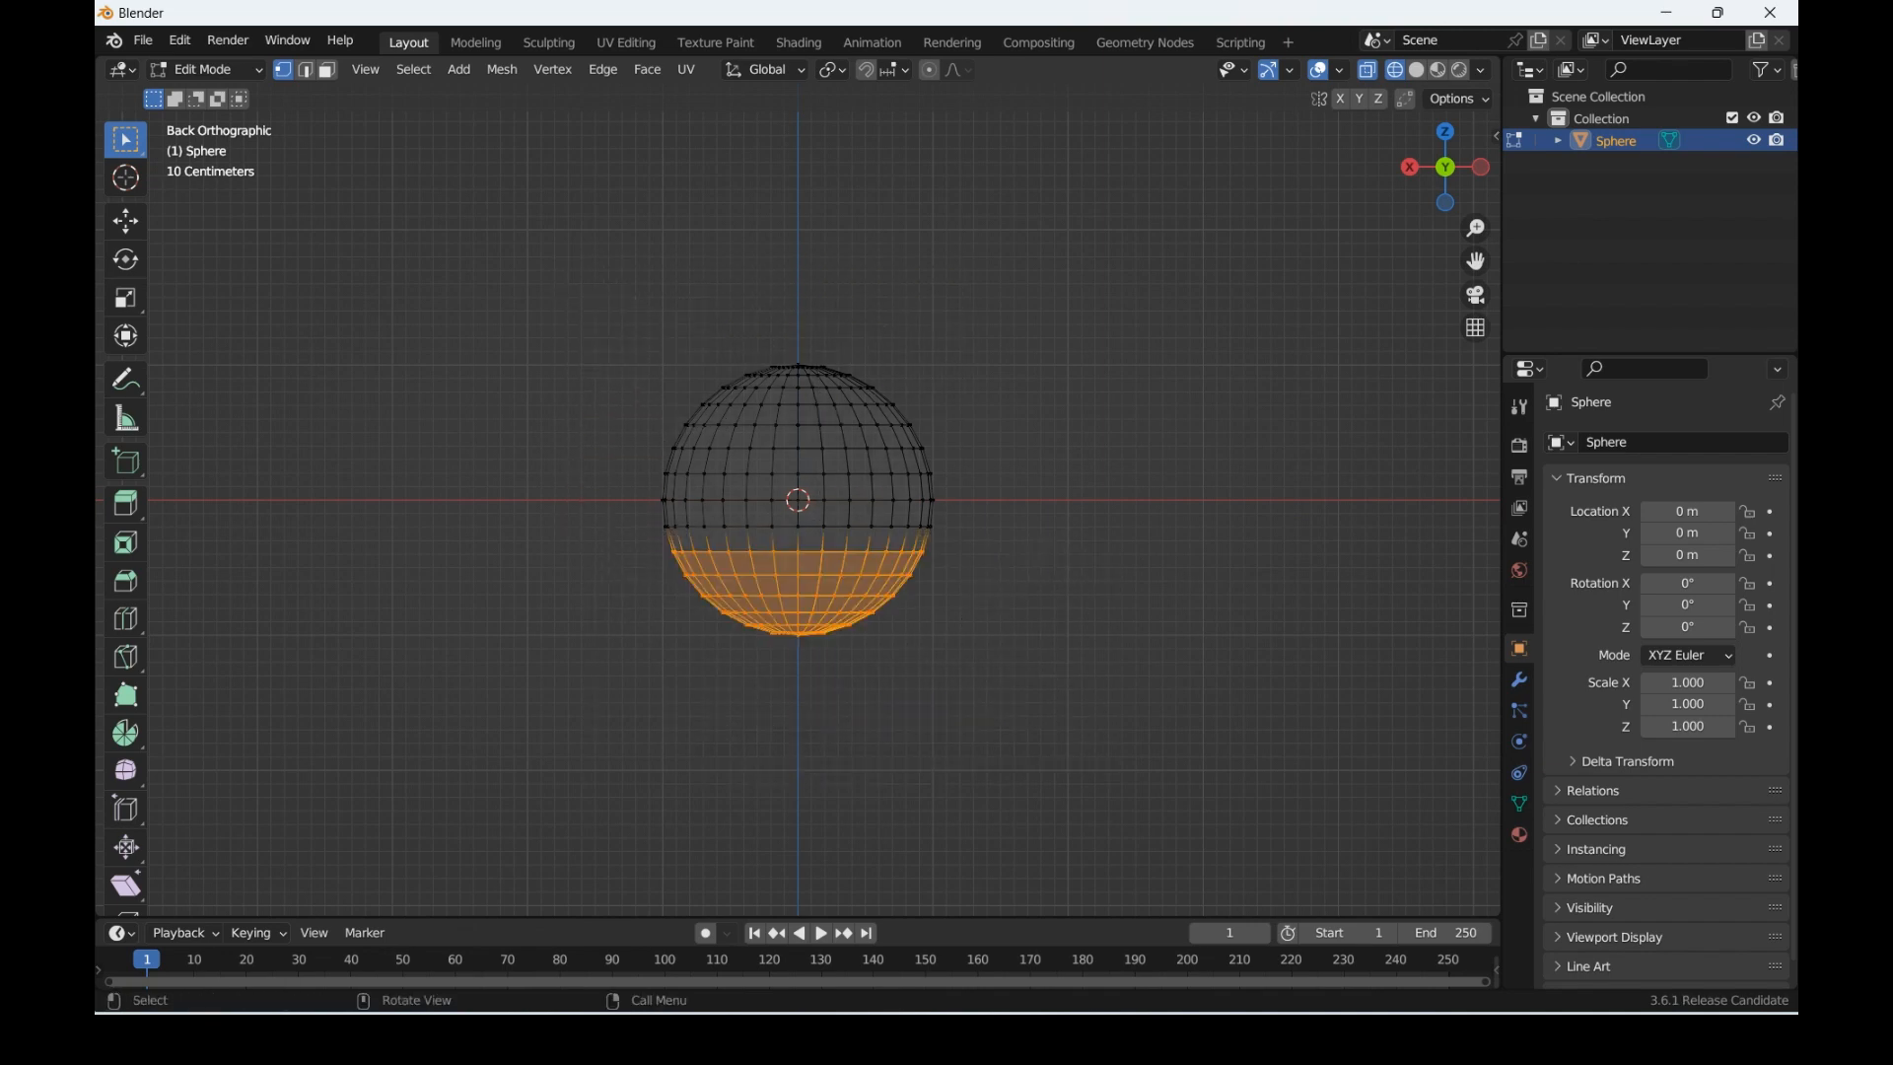
{"action": "left_click_drag", "start_coordinate": [1445, 172], "coordinate": [428, 270]}
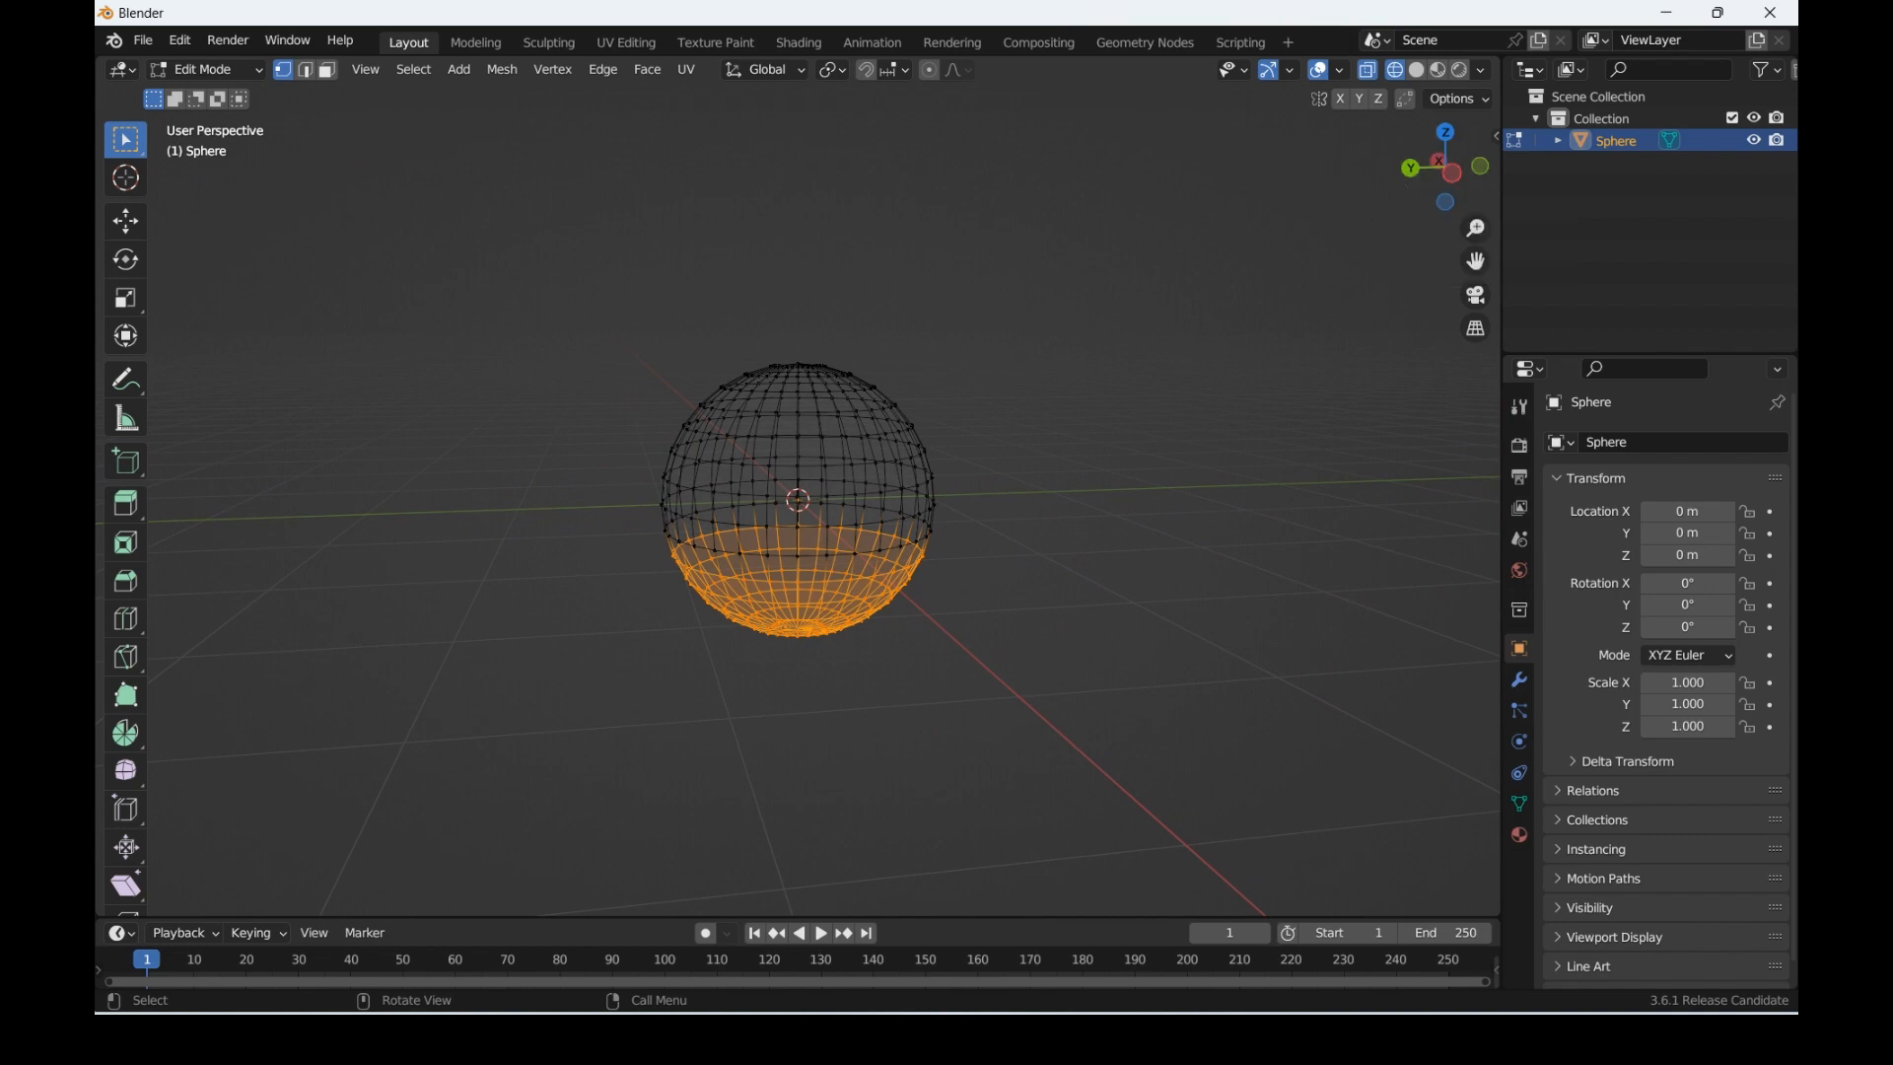
{"action": "left_click_drag", "start_coordinate": [526, 263], "coordinate": [1015, 588]}
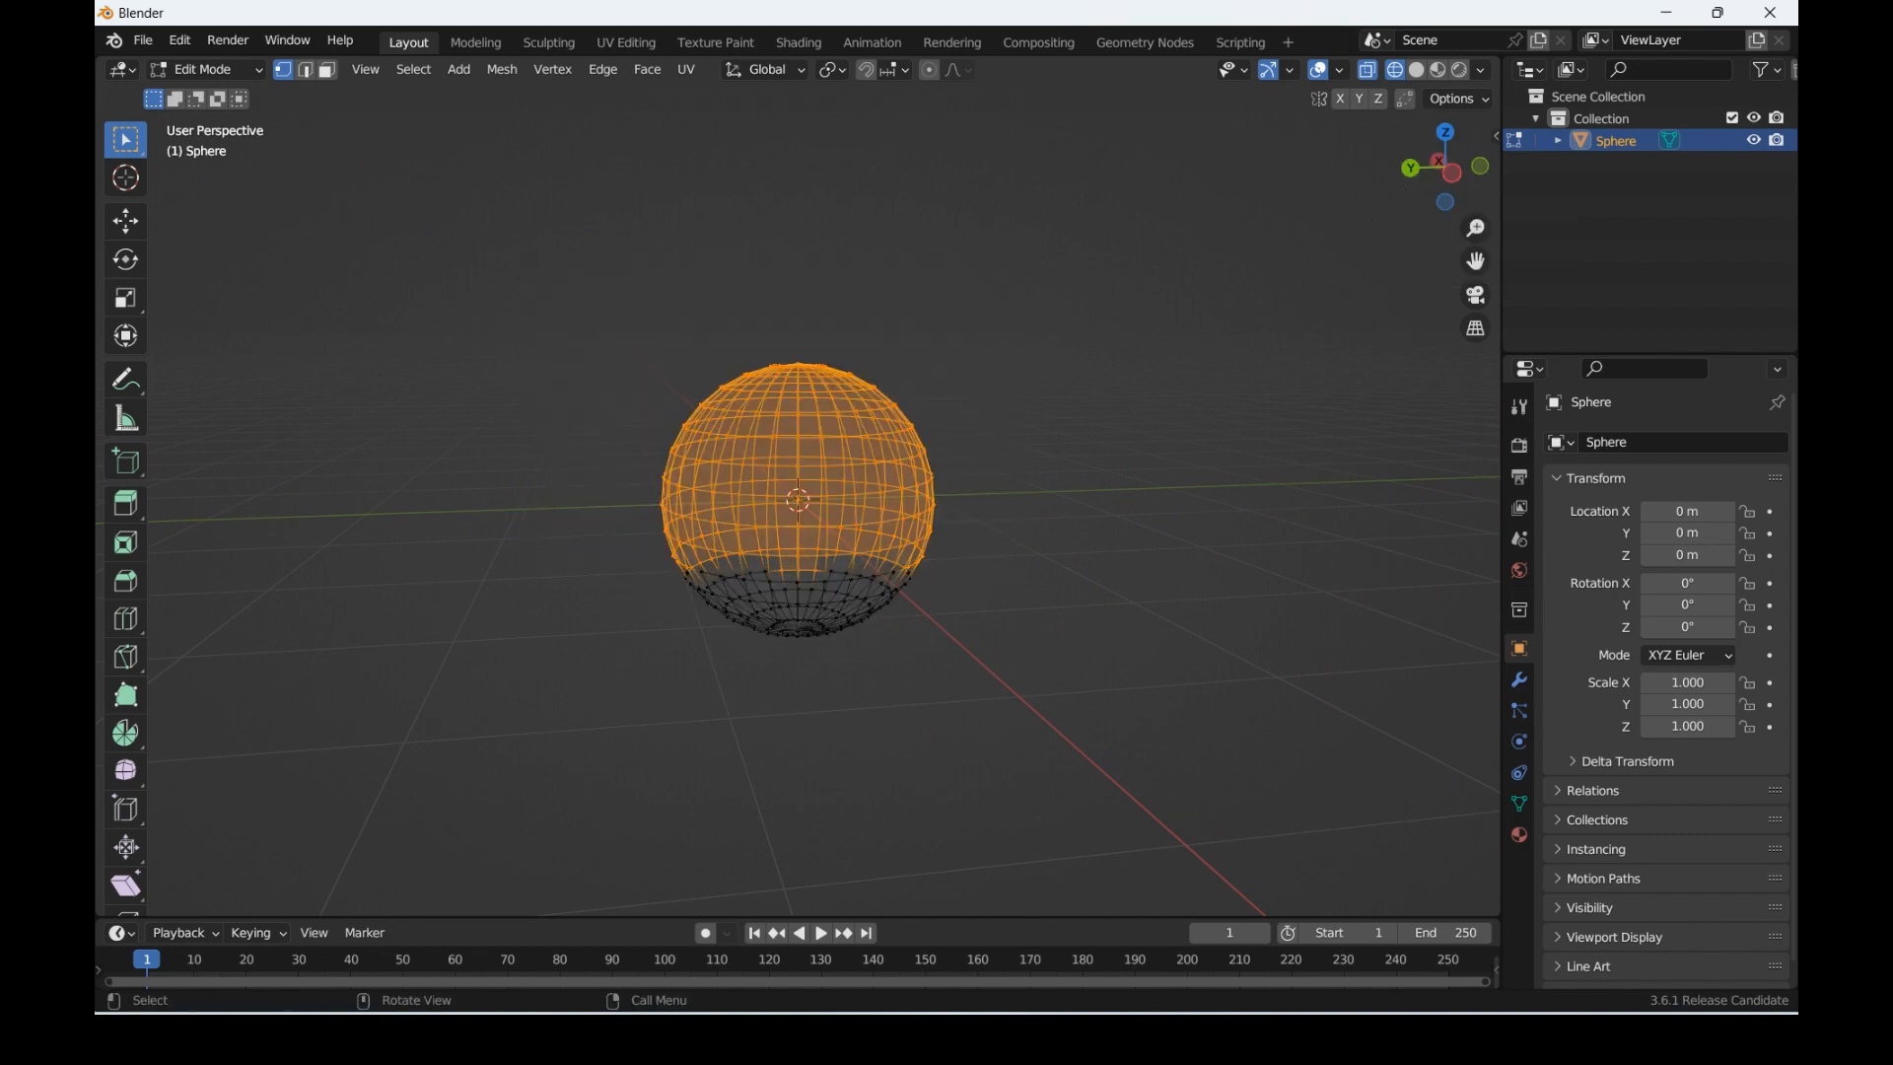
{"action": "left_click_drag", "start_coordinate": [1445, 170], "coordinate": [1420, 146]}
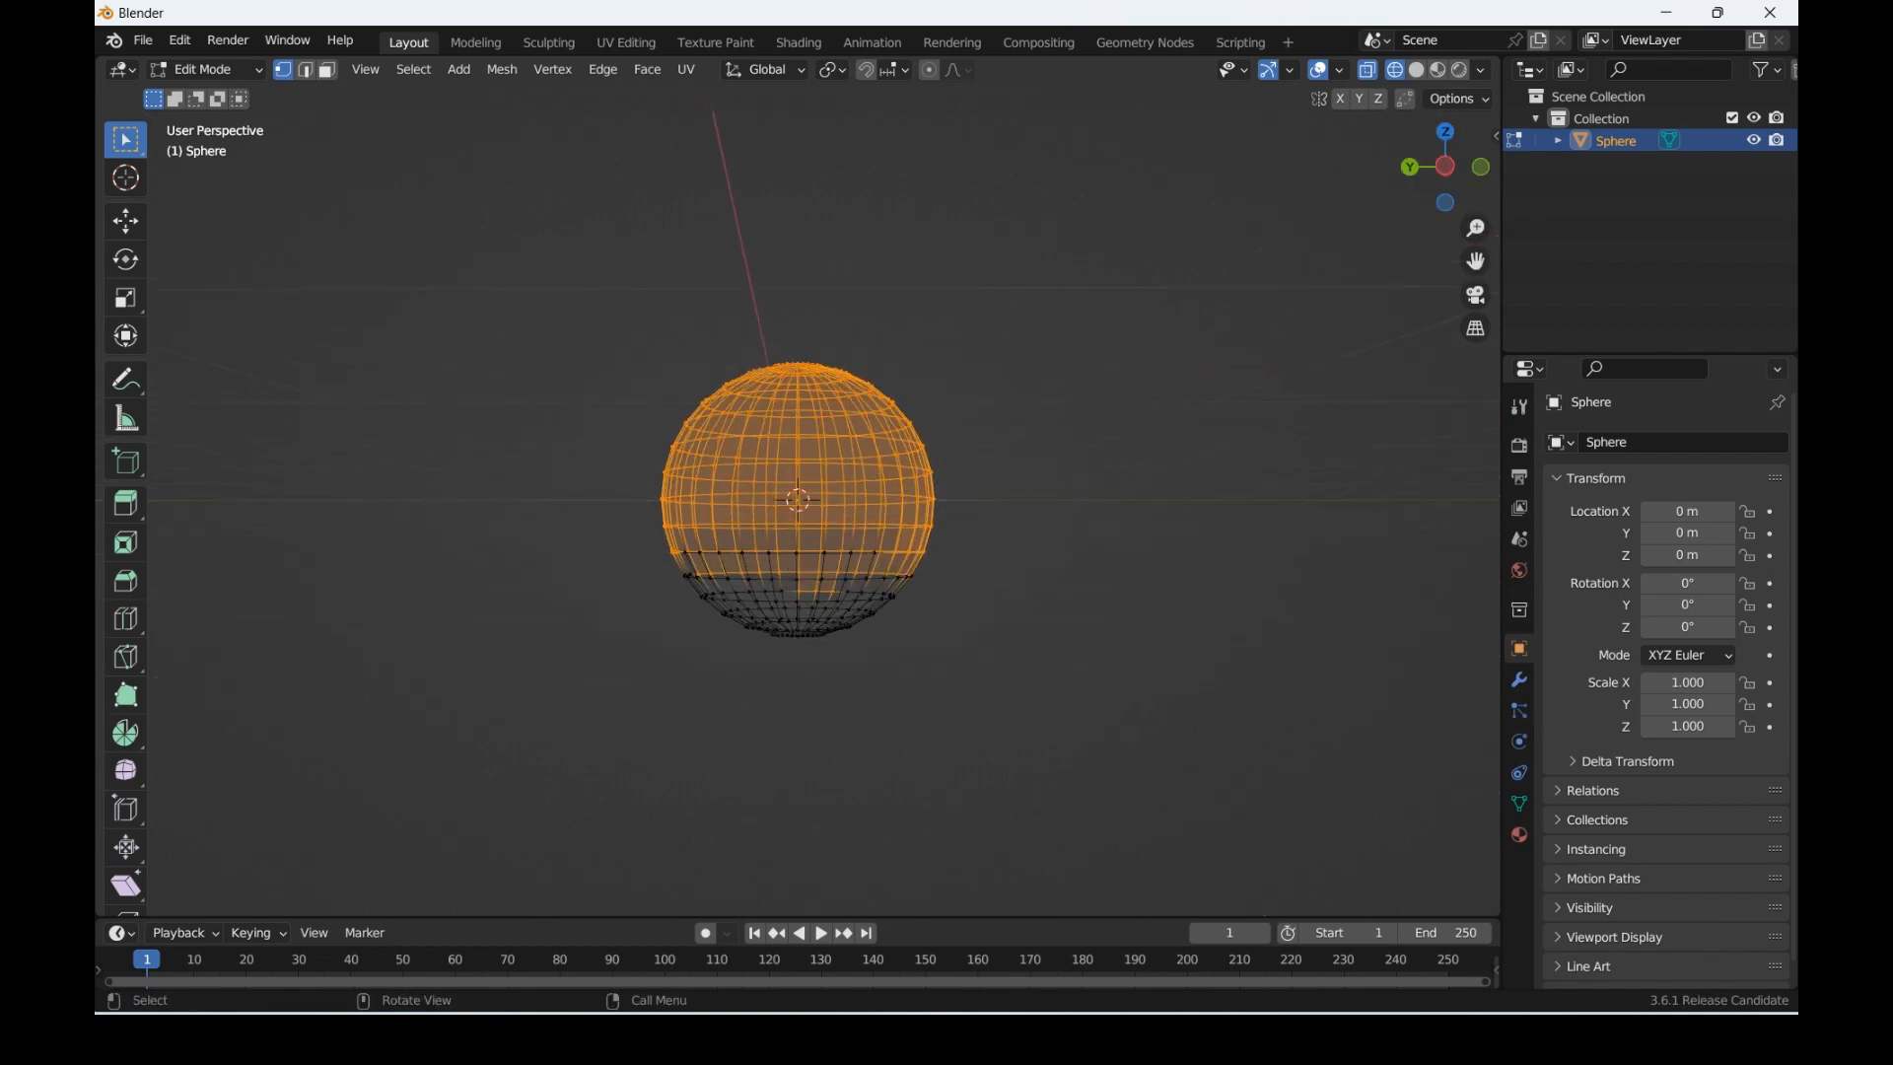
{"action": "left_click_drag", "start_coordinate": [503, 204], "coordinate": [1070, 542]}
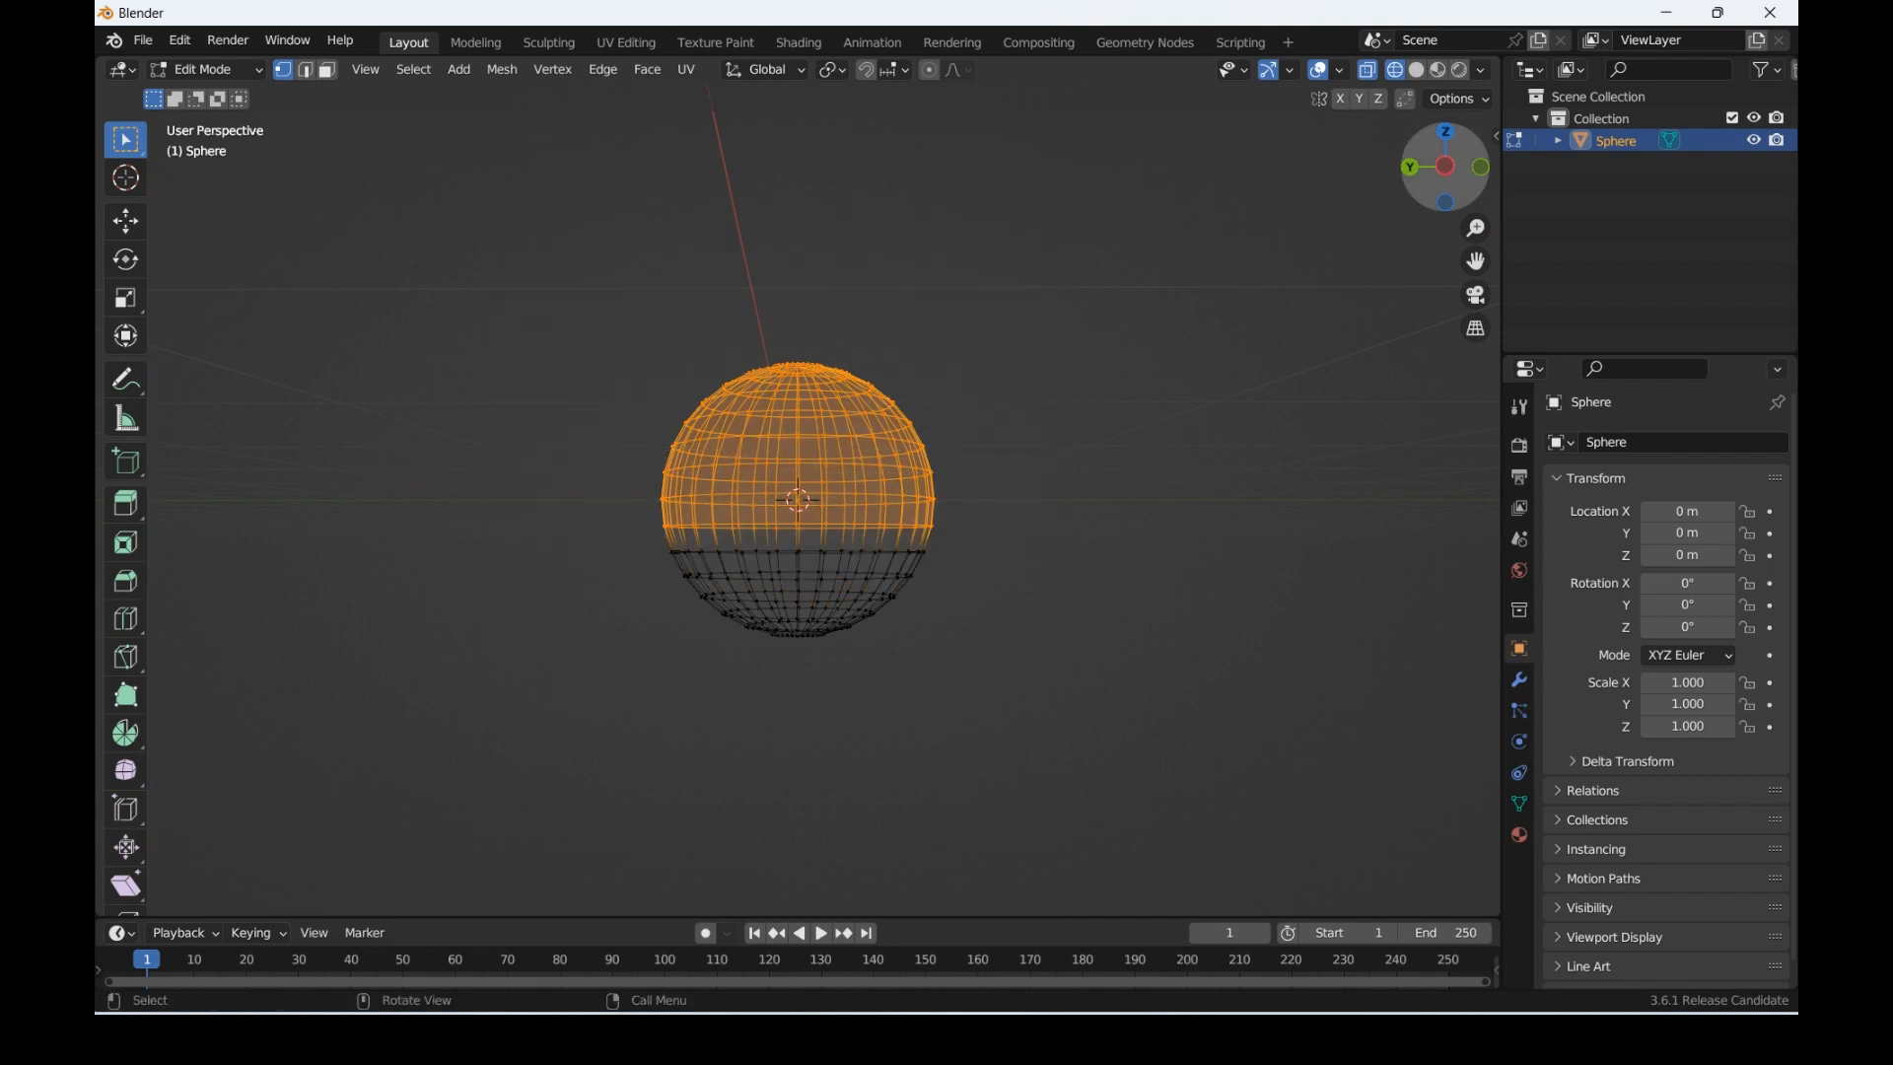
{"action": "left_click_drag", "start_coordinate": [1419, 170], "coordinate": [1484, 190]}
{"action": "key", "text": "x"}
{"action": "key", "text": "x"}
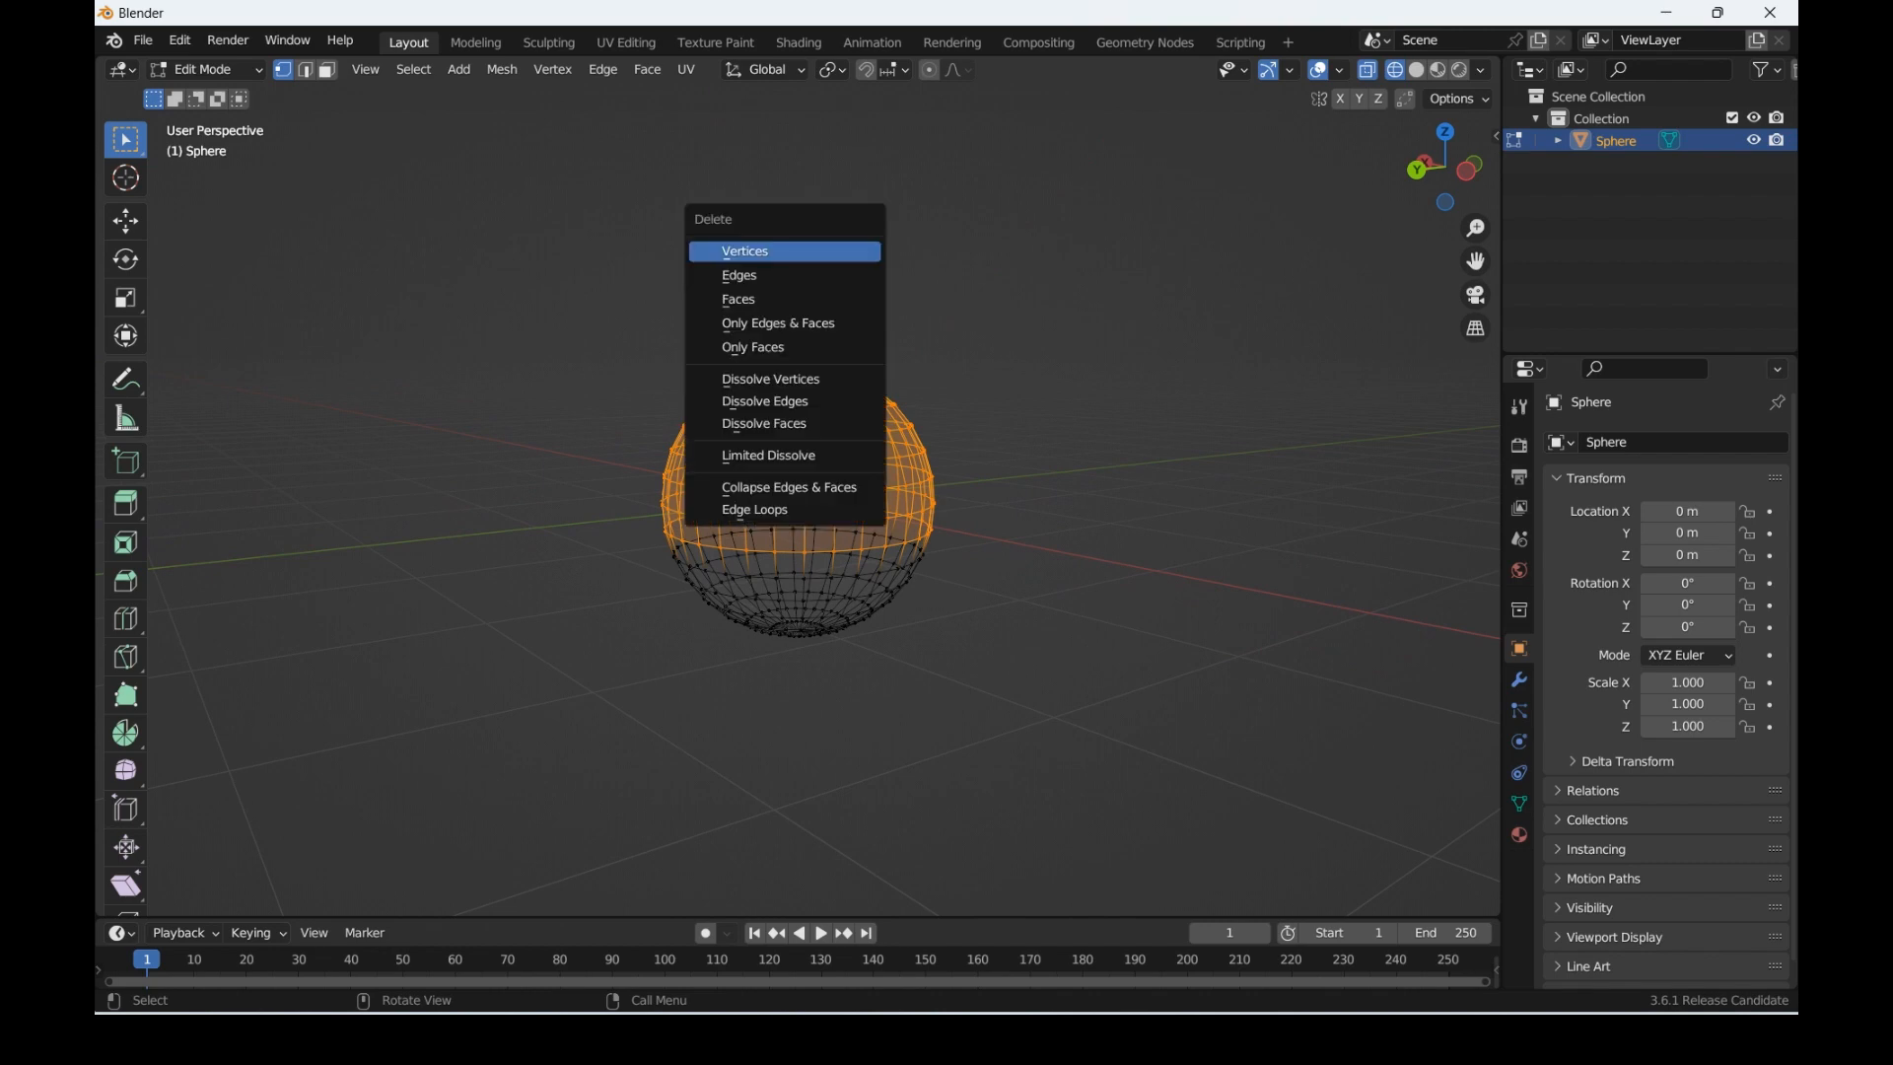
{"action": "left_click", "coordinate": [779, 245]}
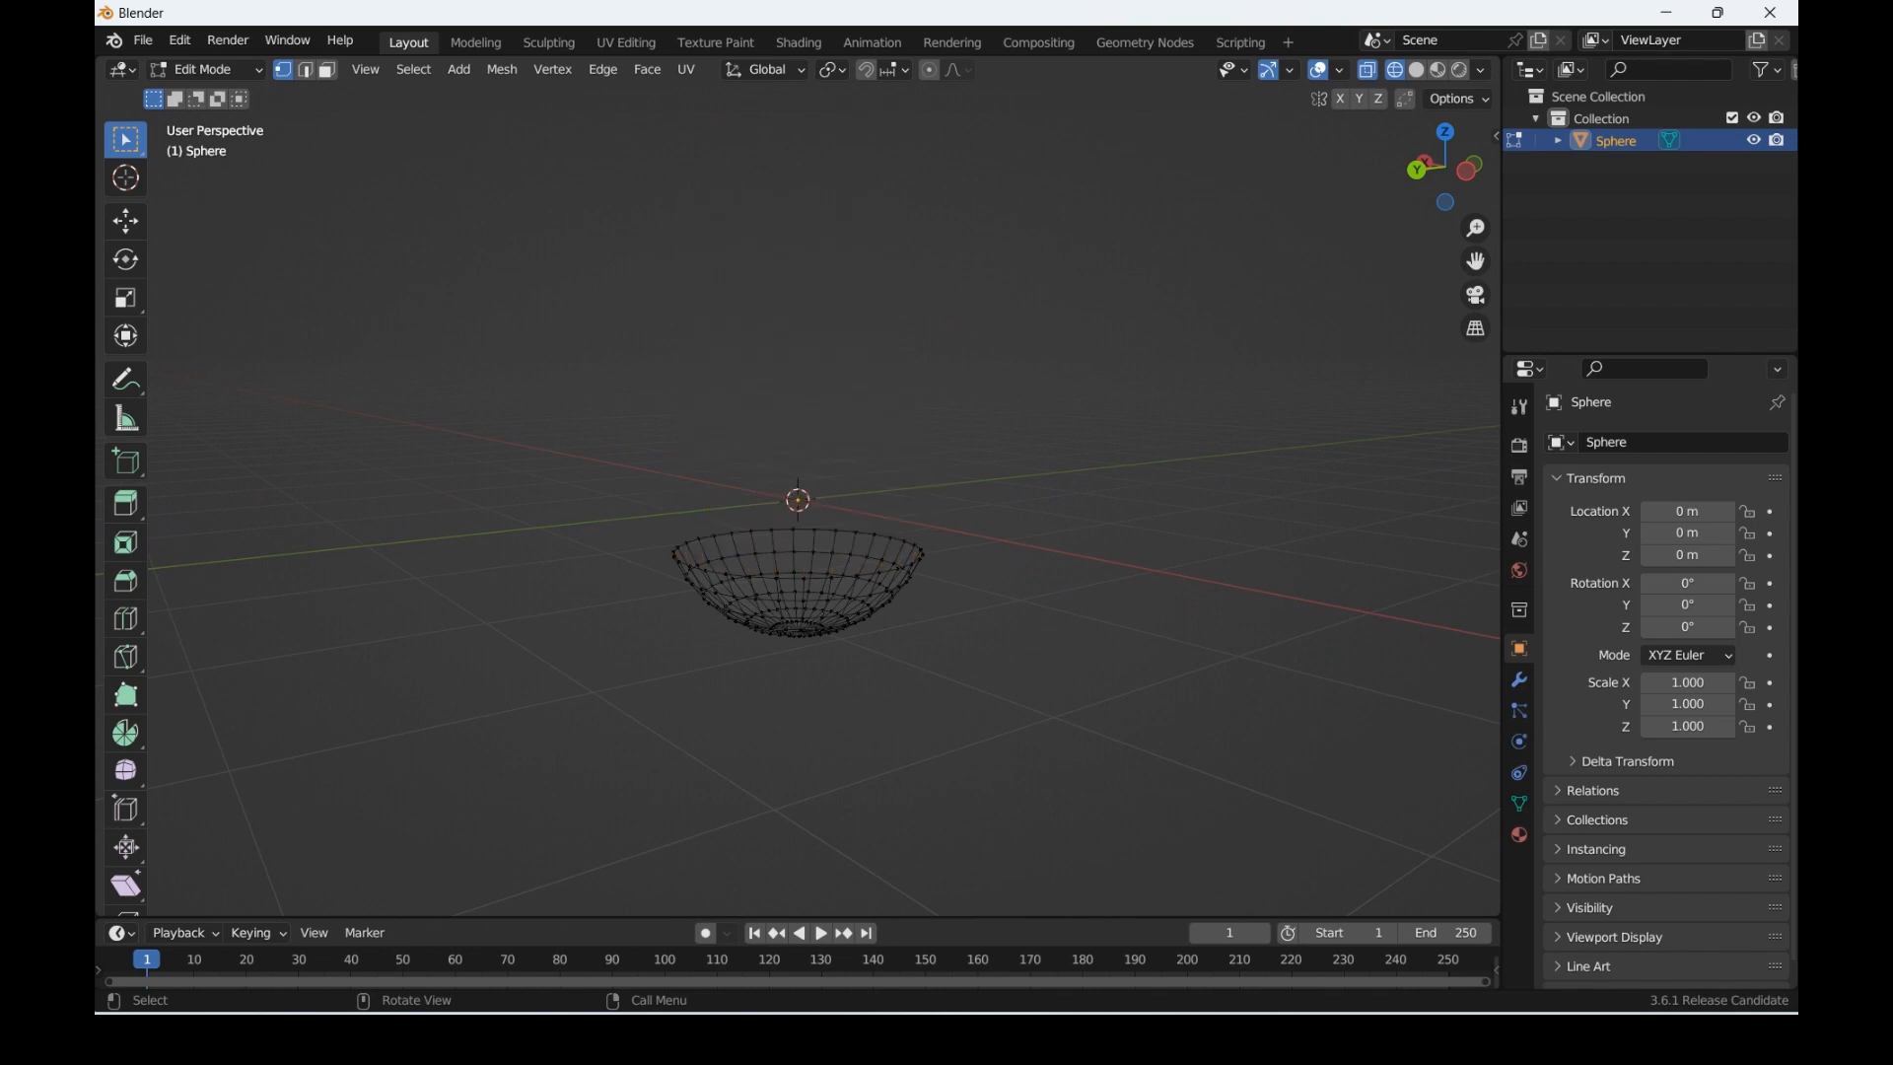
Step: Return to Object Mode with solid shading and move the bowl along Z to a height of about 1.008 m
{"action": "key", "text": "shift+z"}
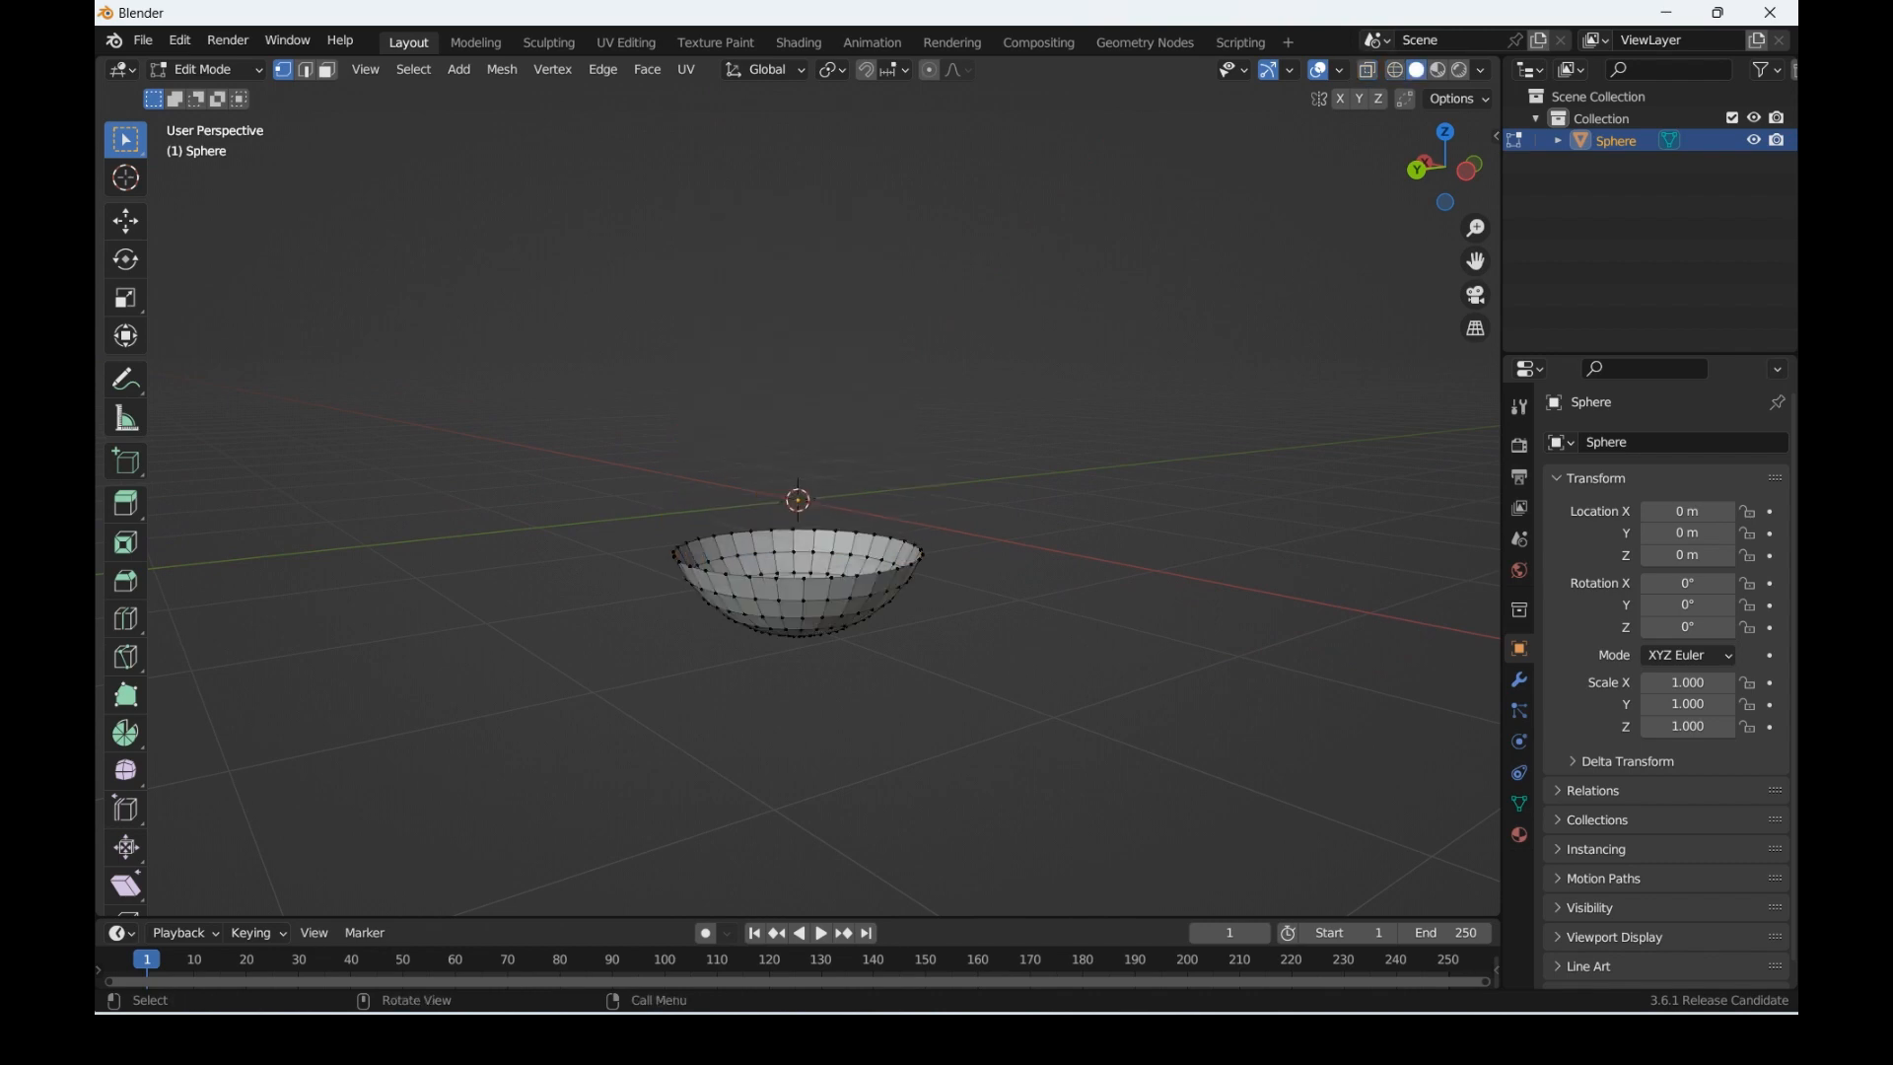
{"action": "key", "text": "Tab"}
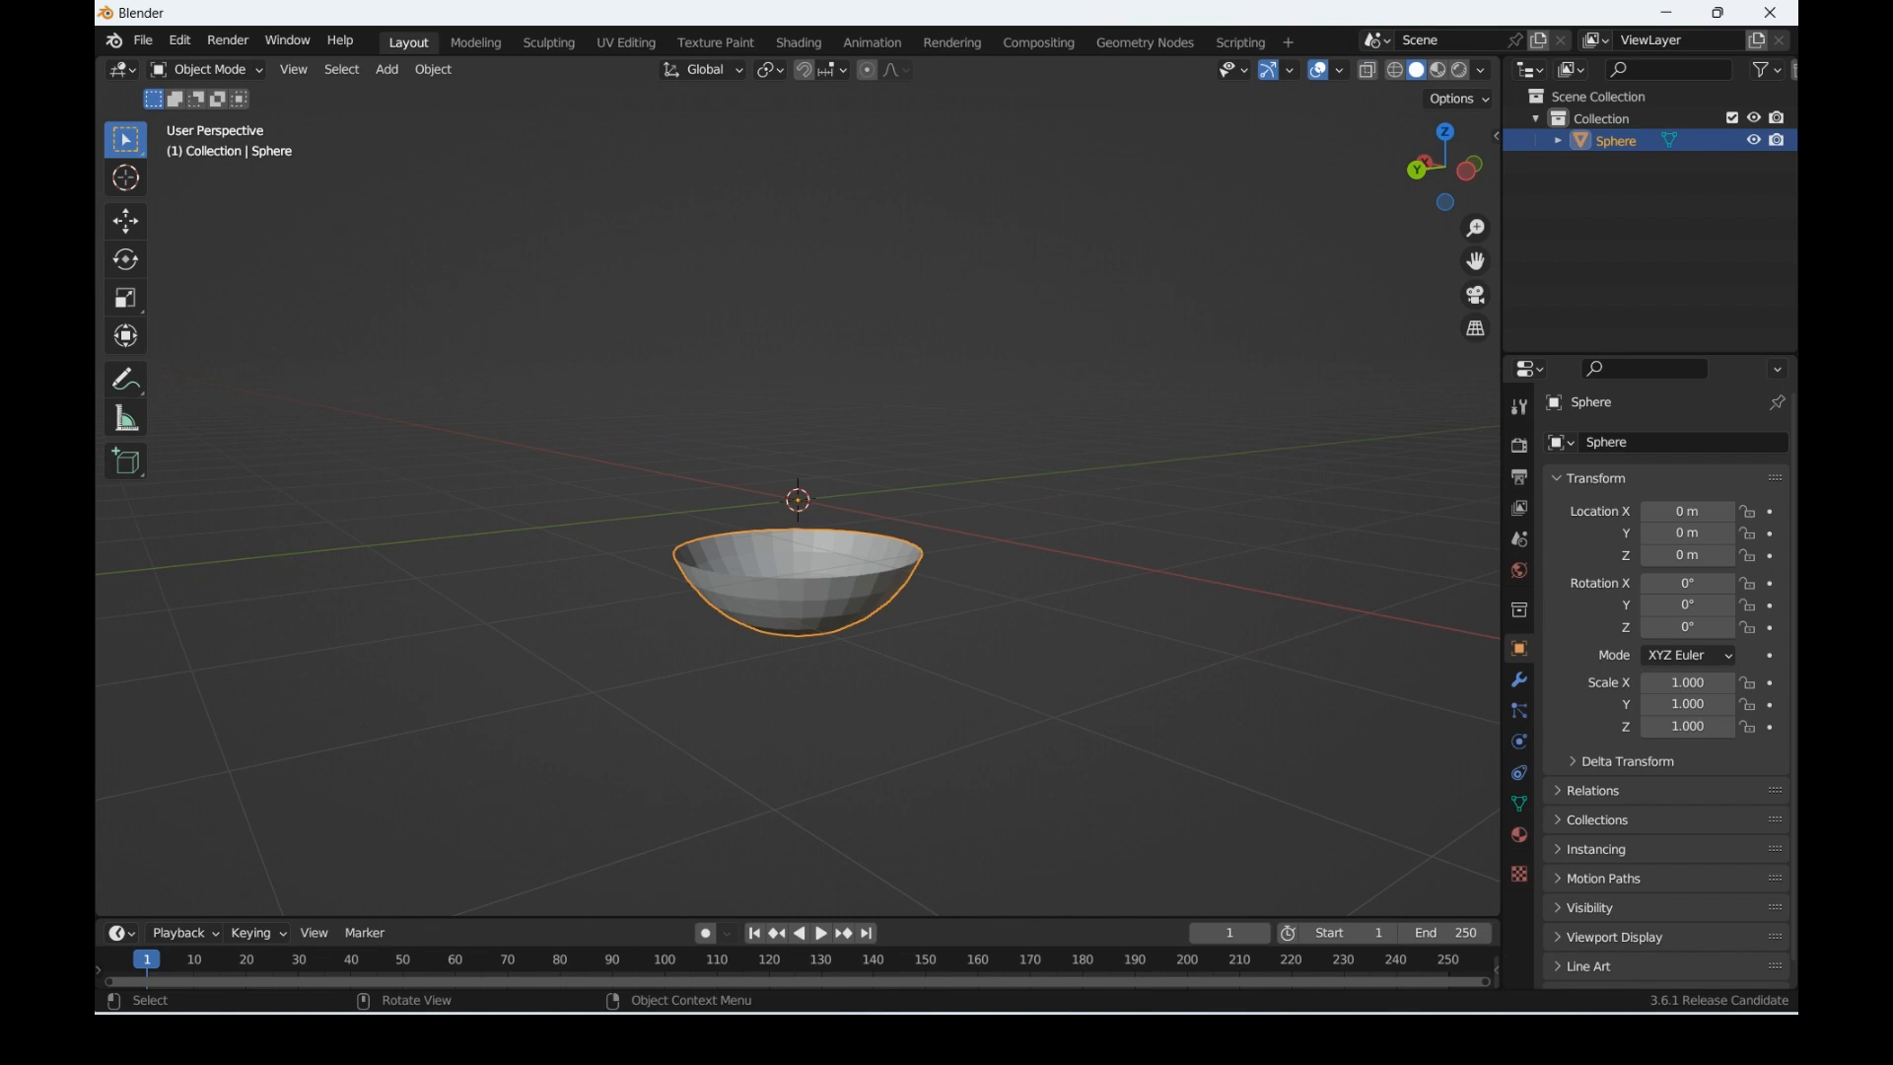
{"action": "key", "text": "g"}
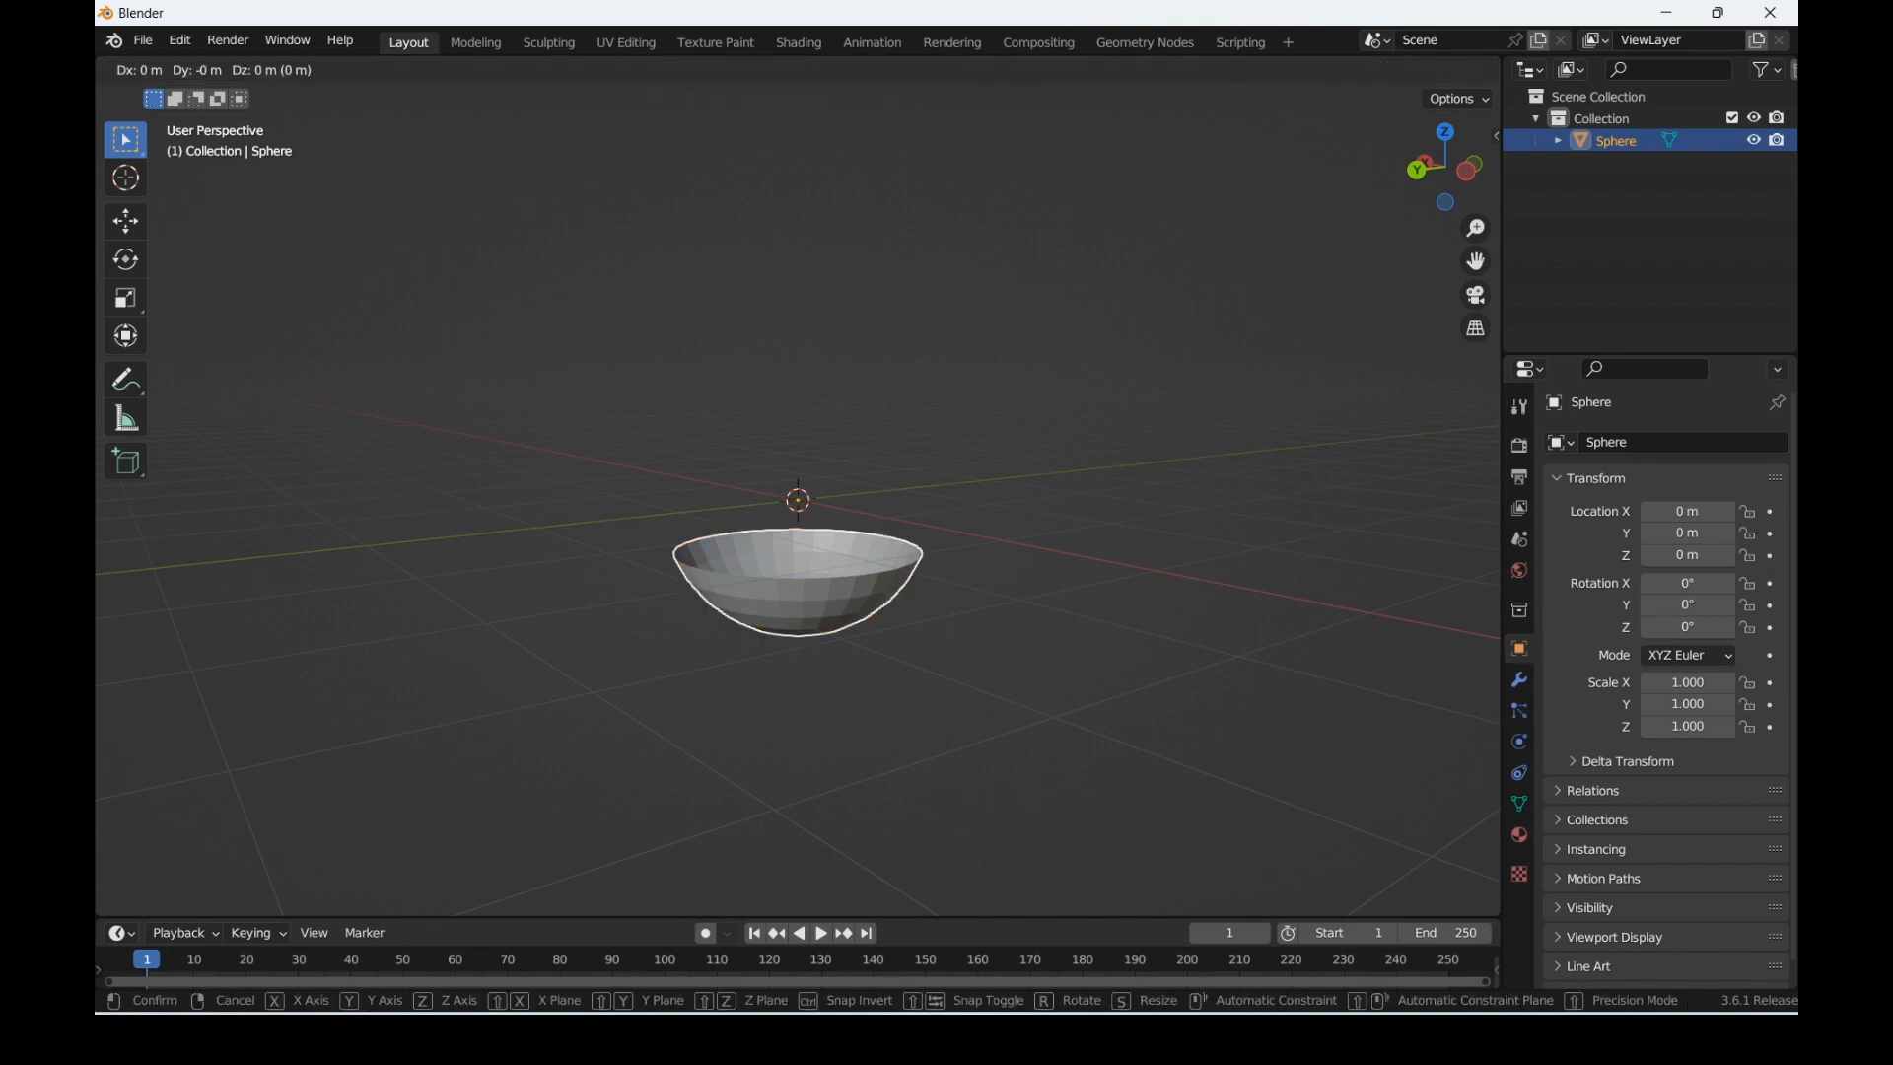
{"action": "key", "text": "z"}
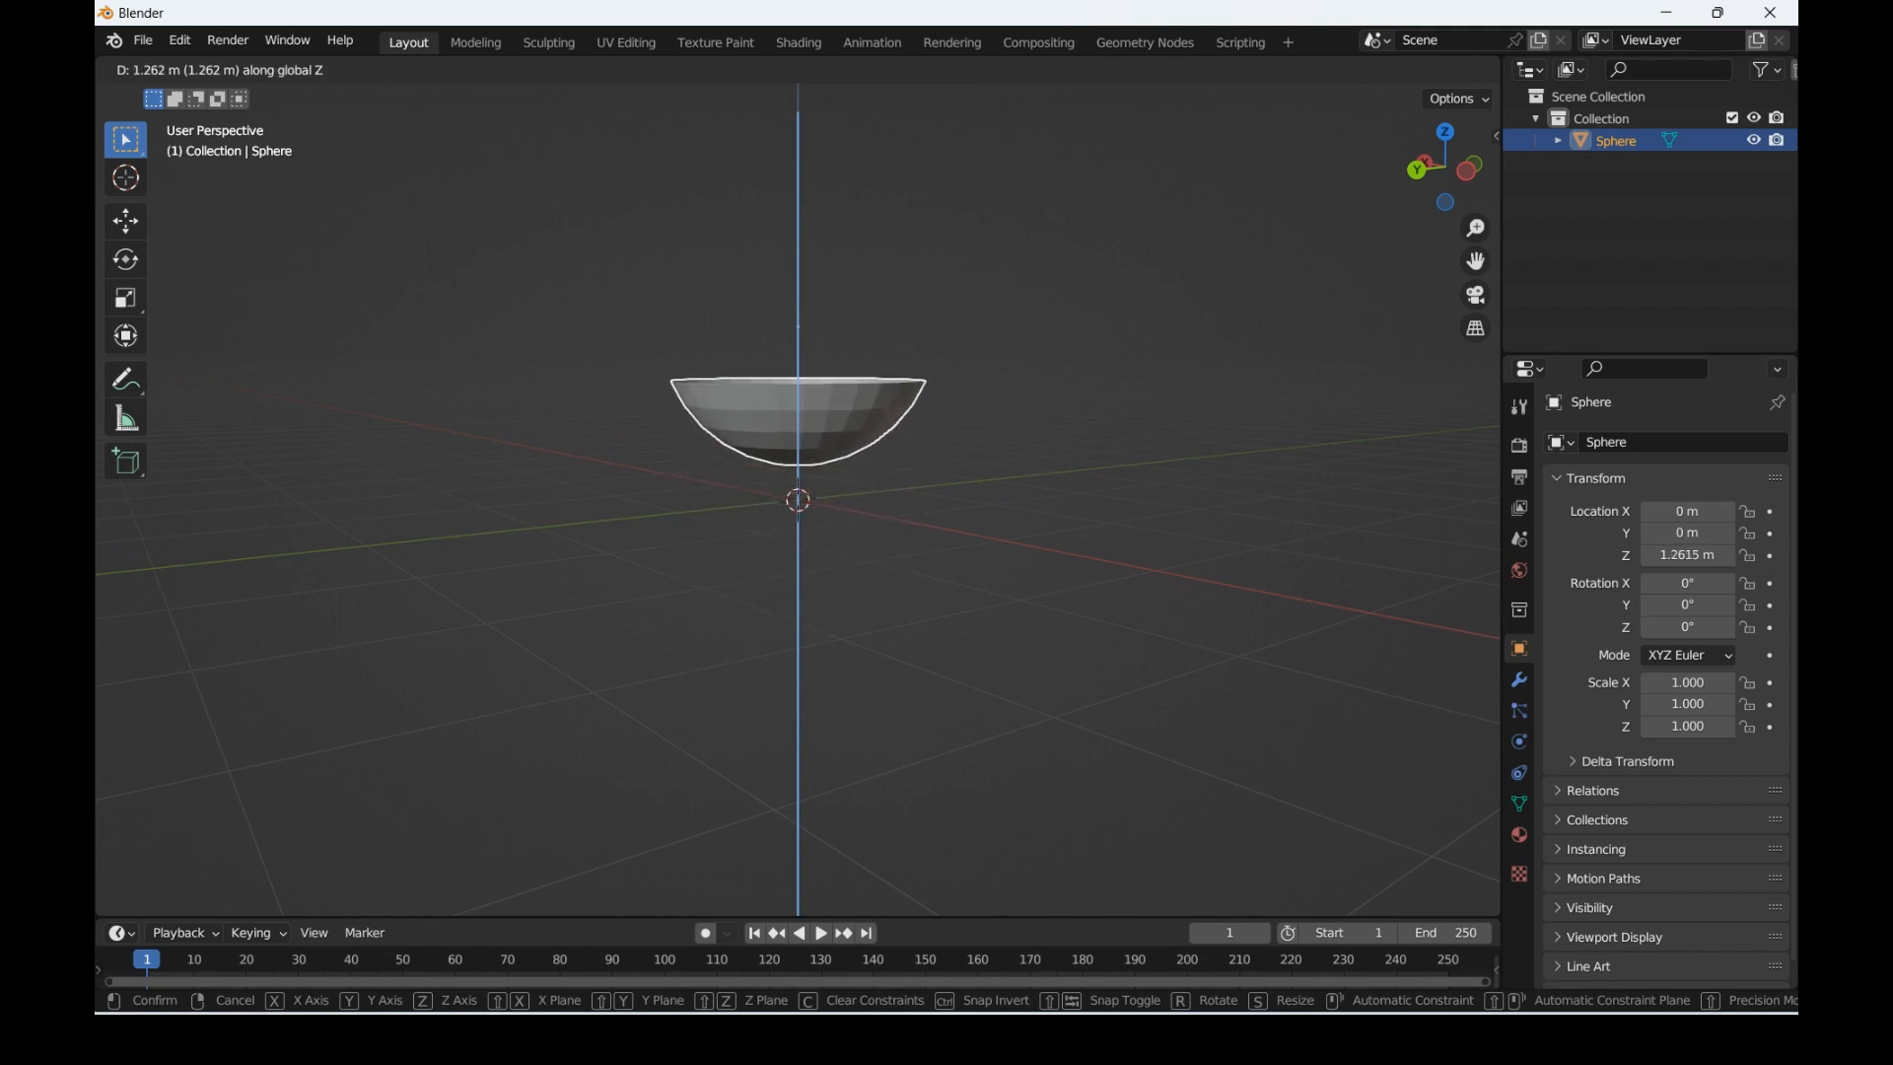
{"action": "key", "text": "Return"}
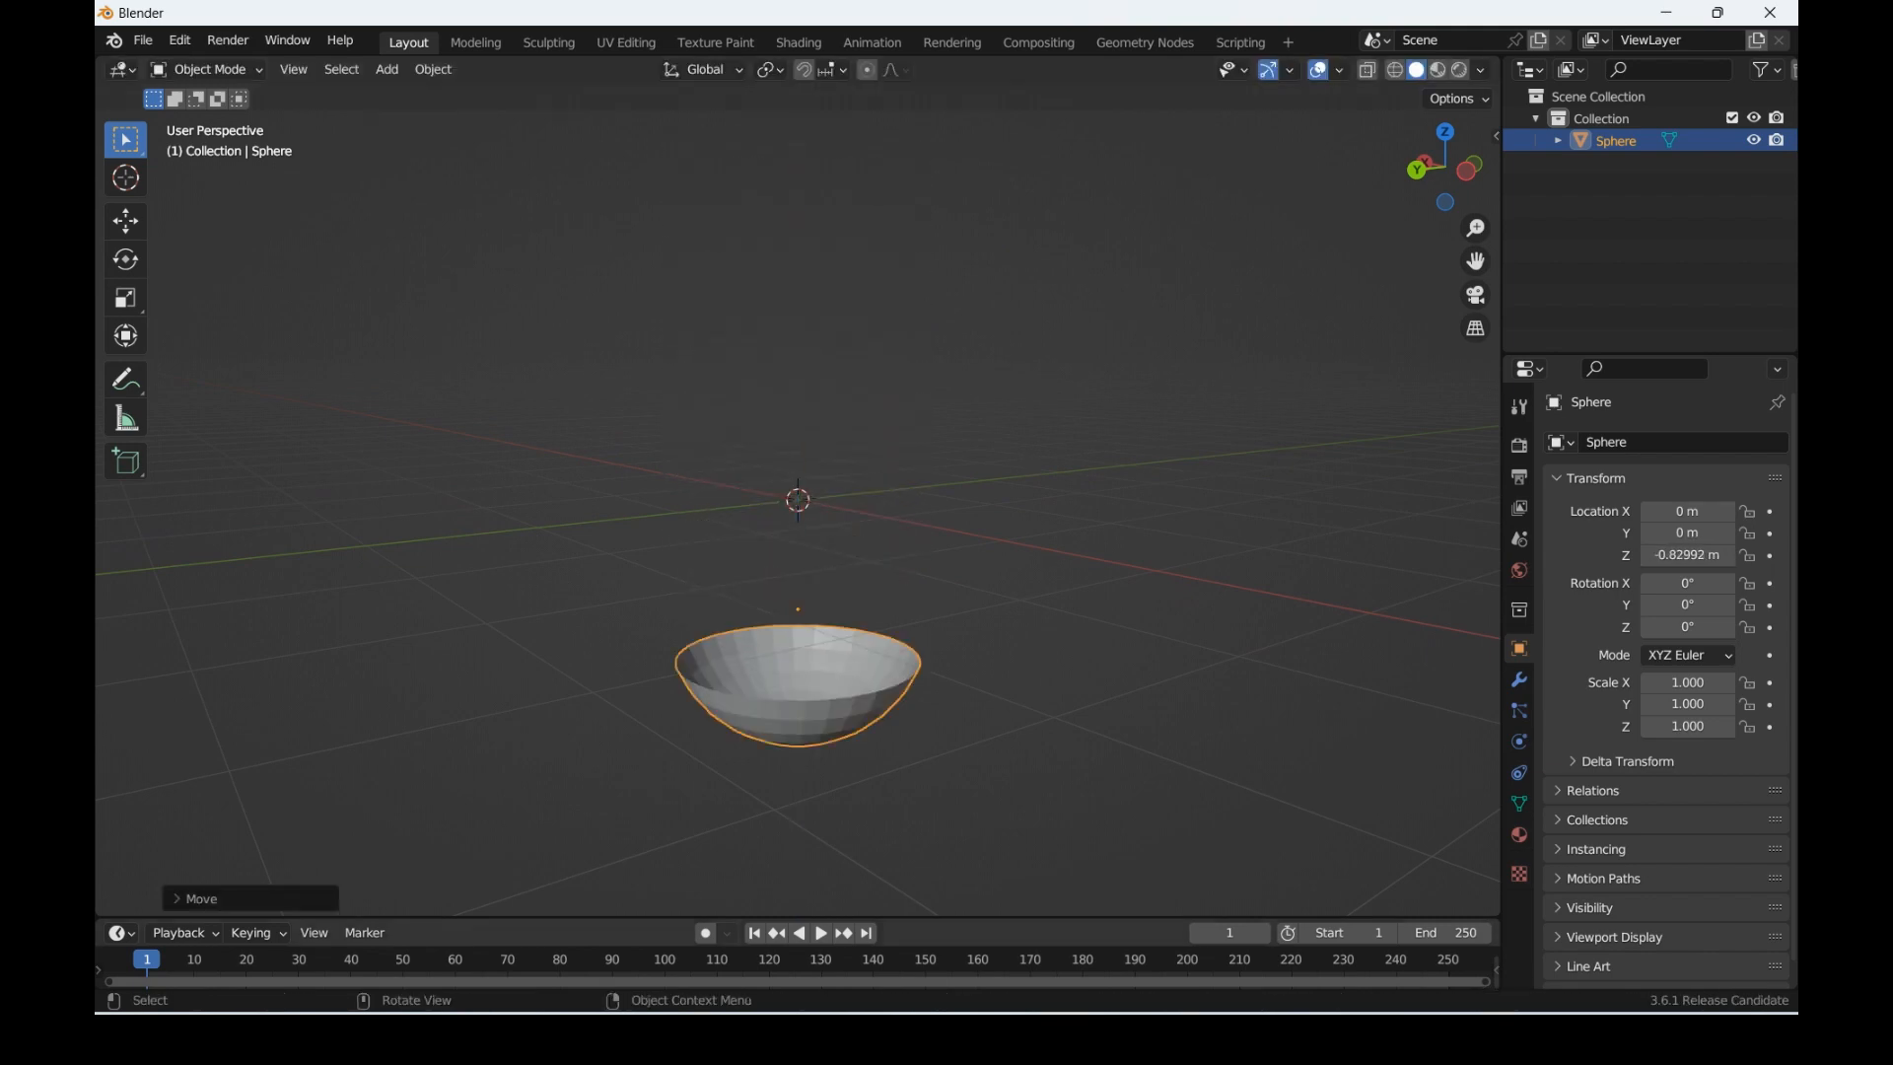
{"action": "key", "text": "g"}
{"action": "key", "text": "z"}
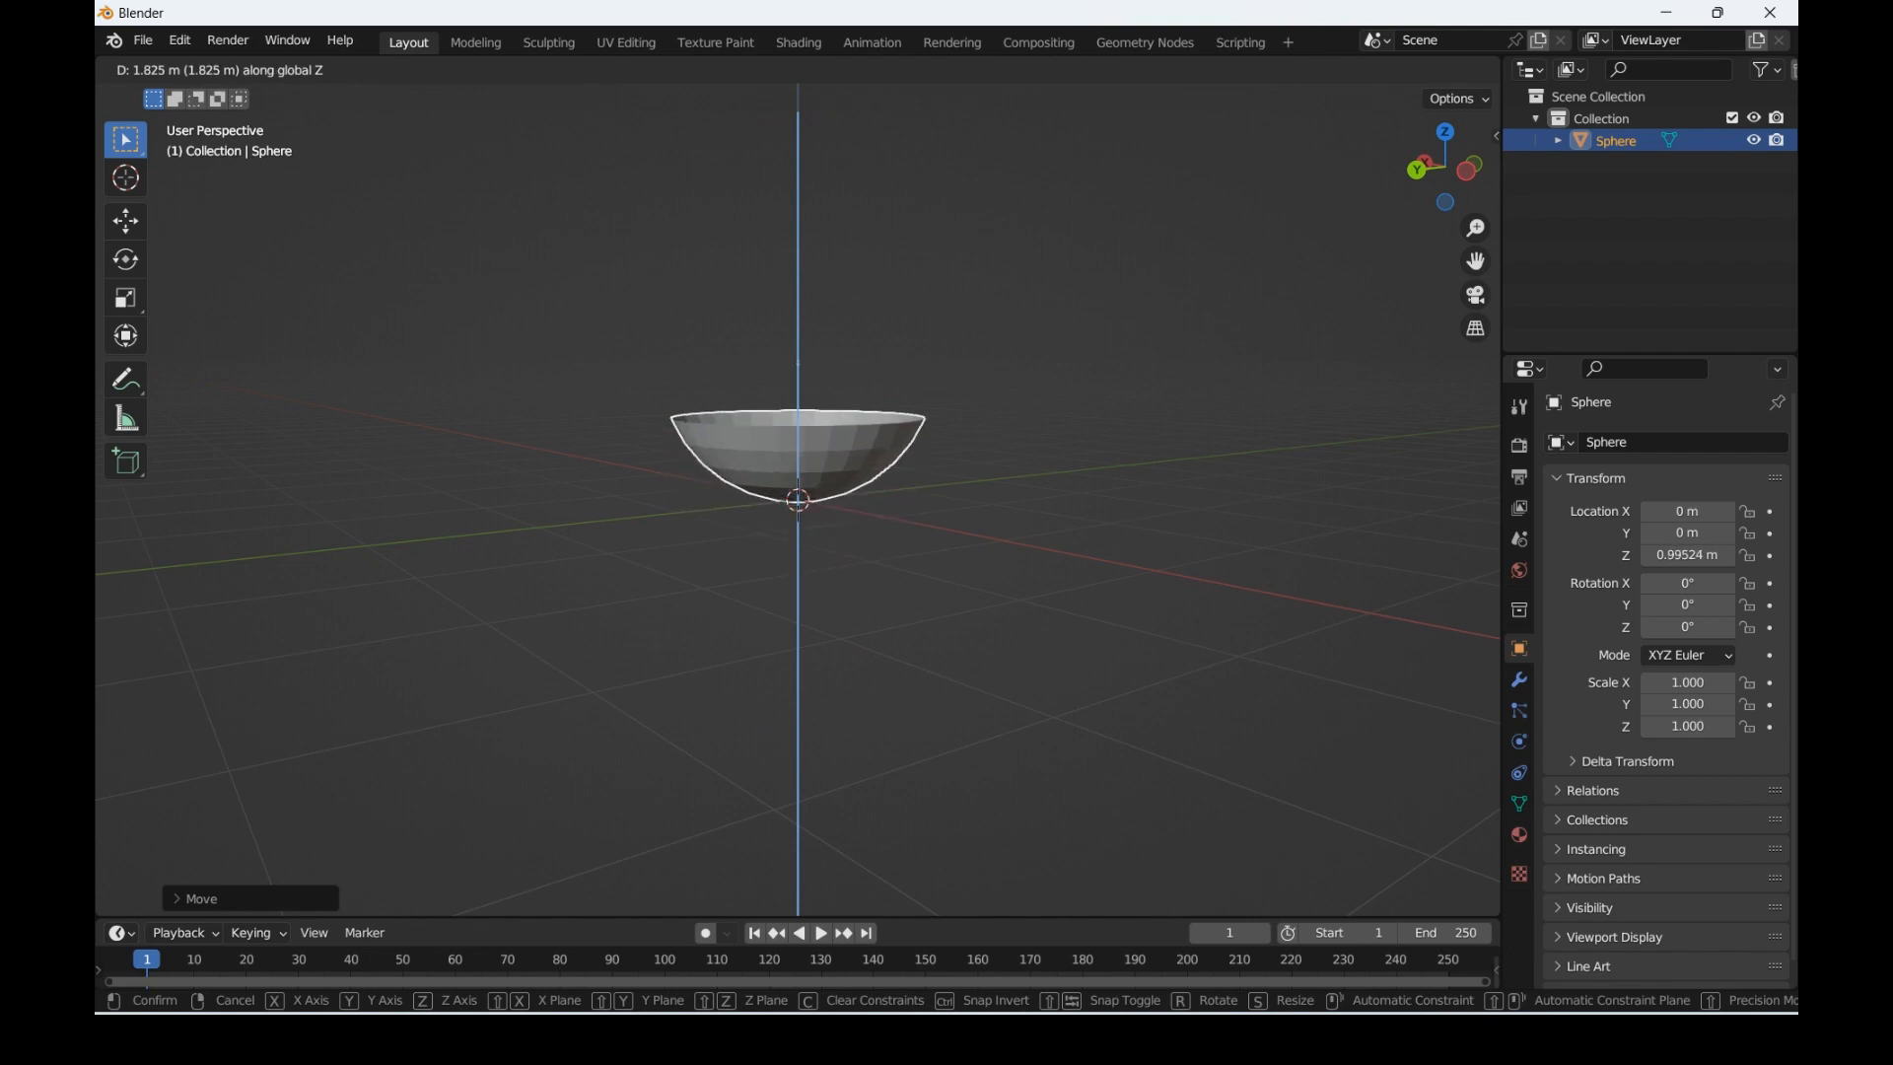
{"action": "key", "text": "Return"}
Step: In Edit Mode, select the adjoining rim edges on the bowl's positive X side in top view and enable Proportional Editing
{"action": "left_click_drag", "start_coordinate": [1445, 166], "coordinate": [1358, 177]}
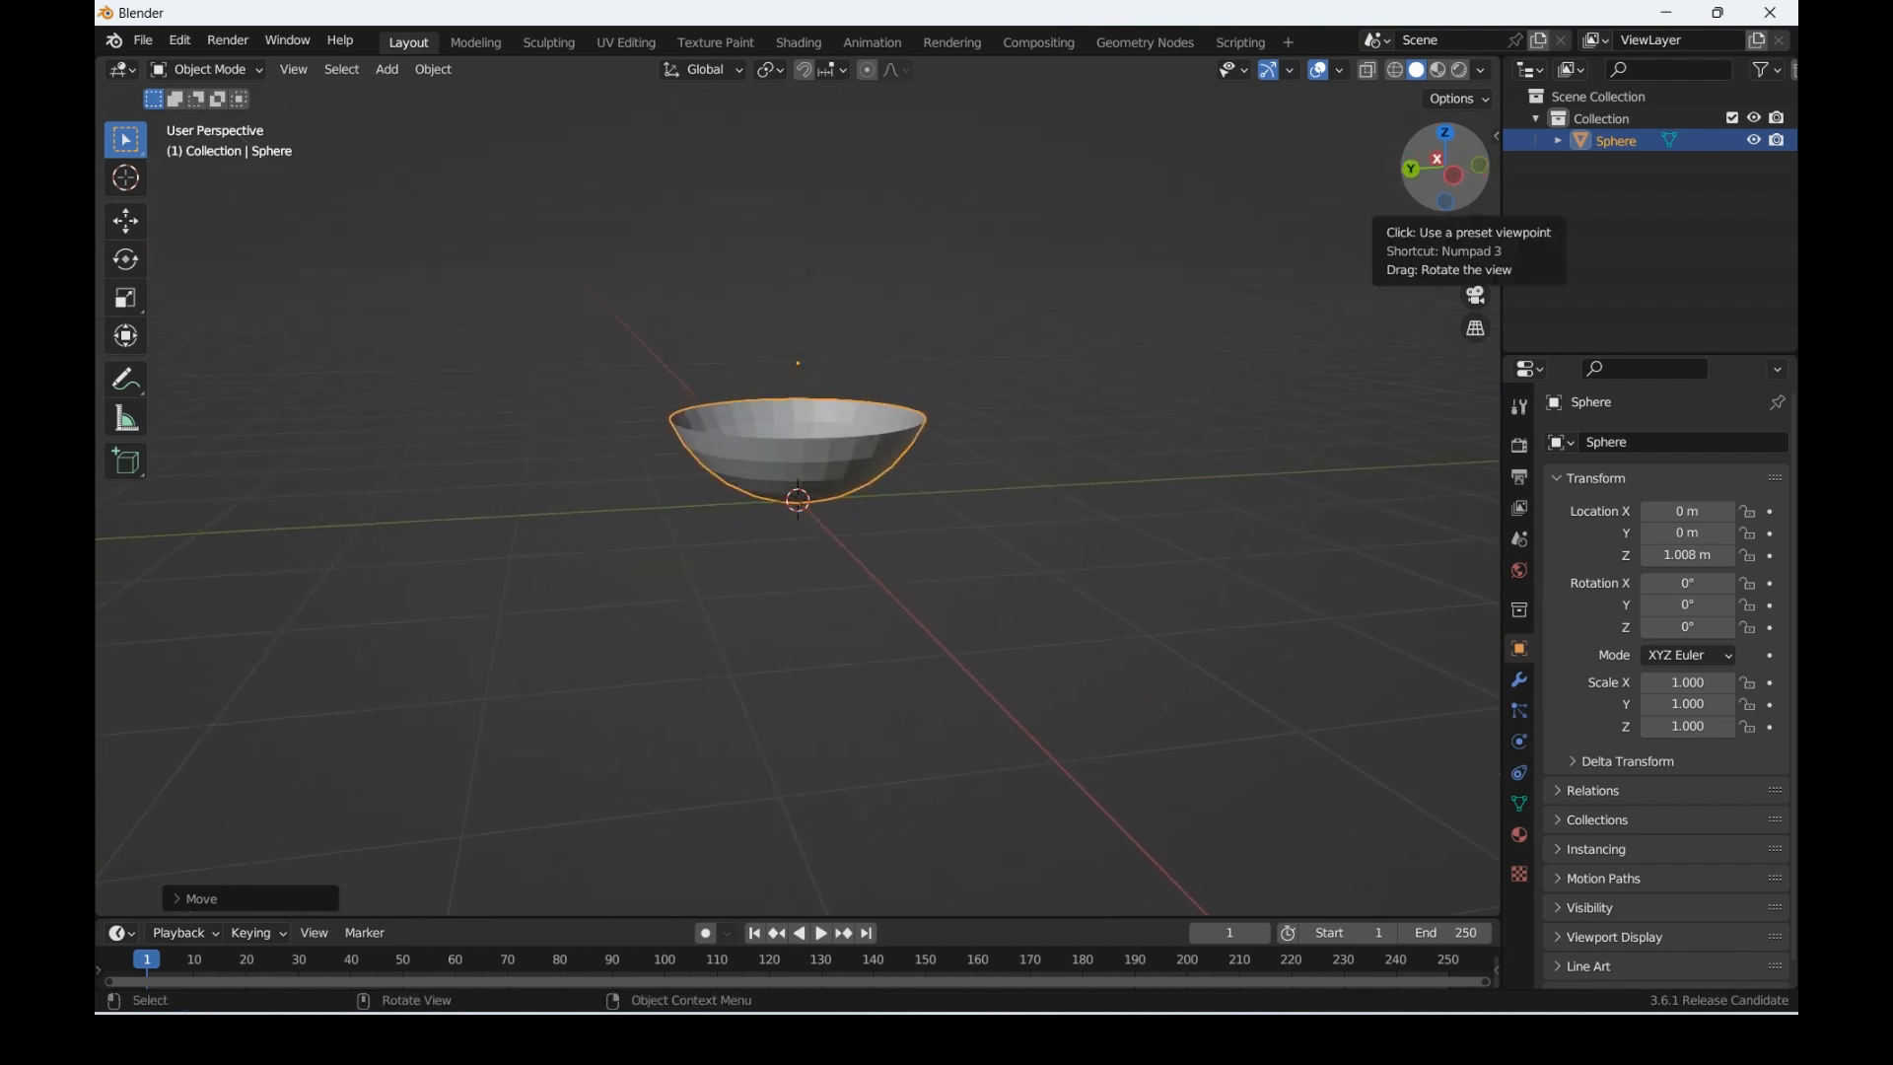
{"action": "key", "text": "Tab"}
{"action": "left_click_drag", "start_coordinate": [1444, 134], "coordinate": [1419, 276]}
{"action": "key", "text": "2"}
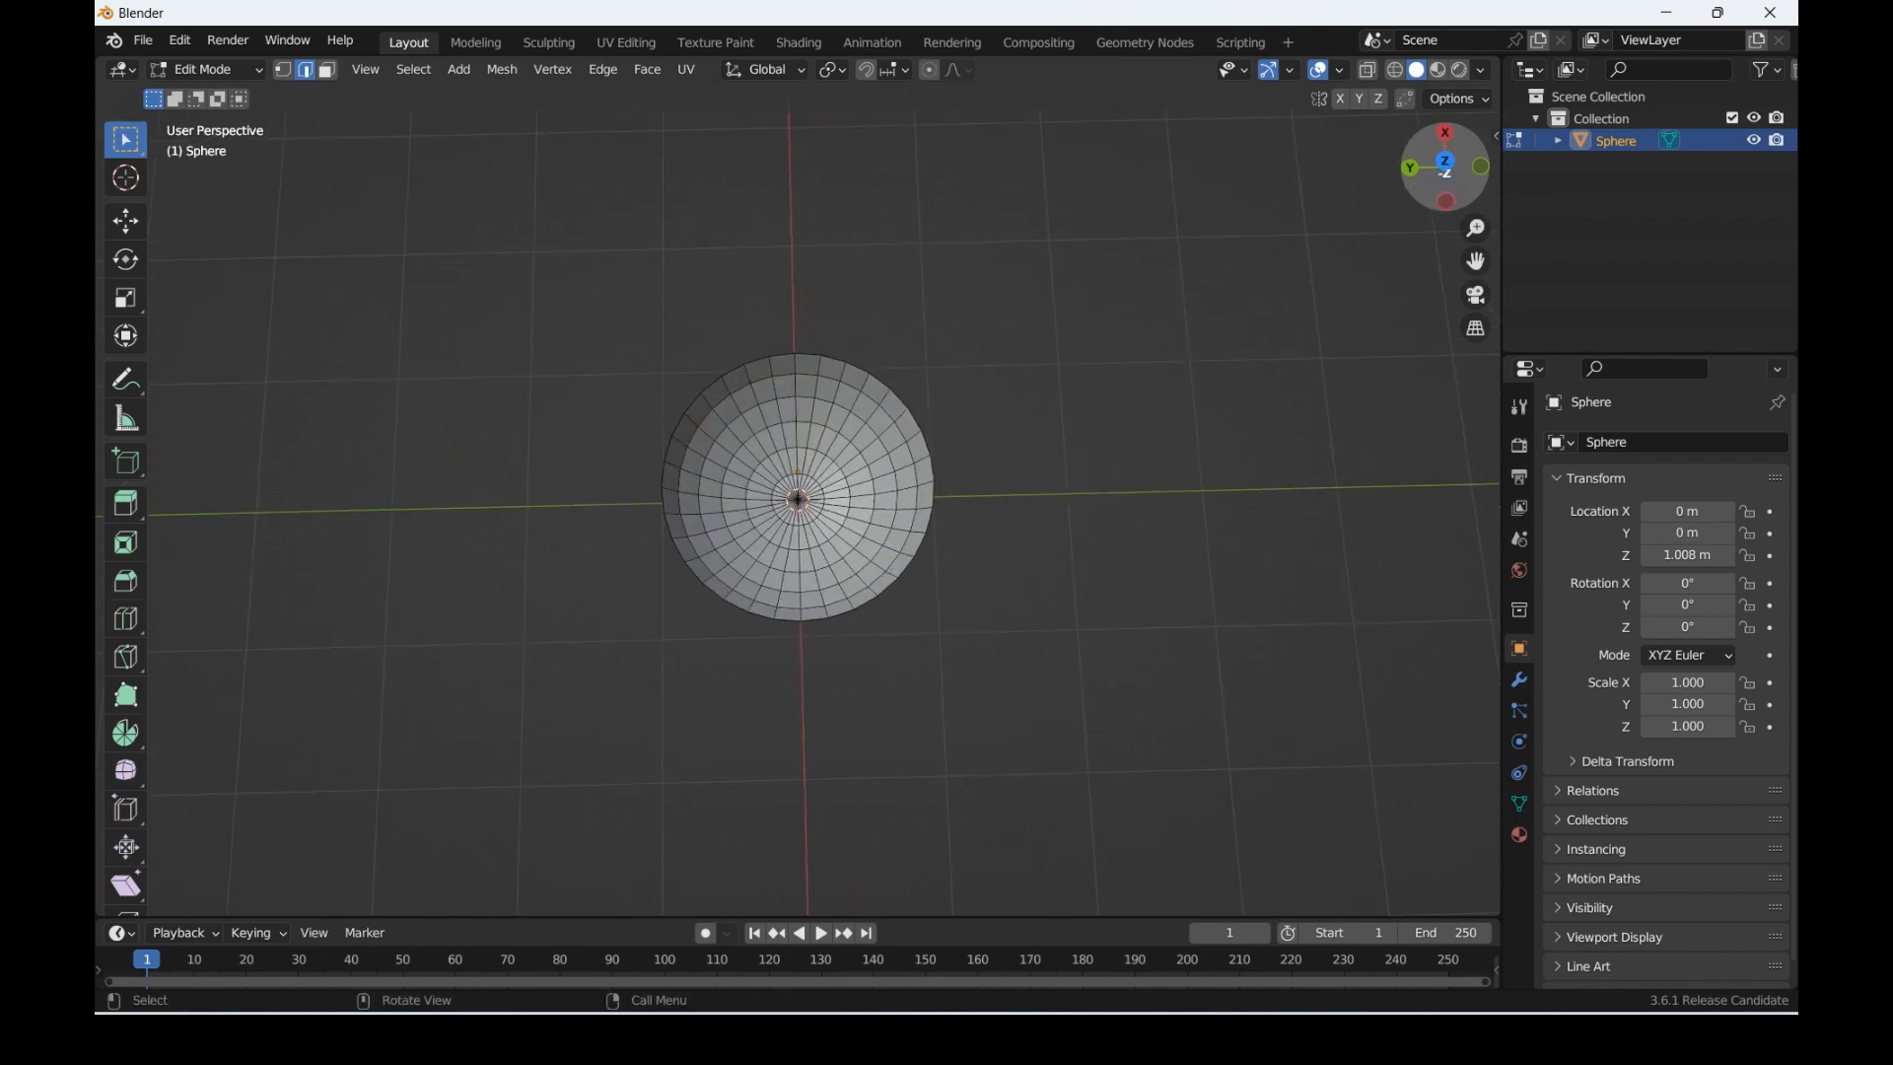
{"action": "key", "text": "KP_7"}
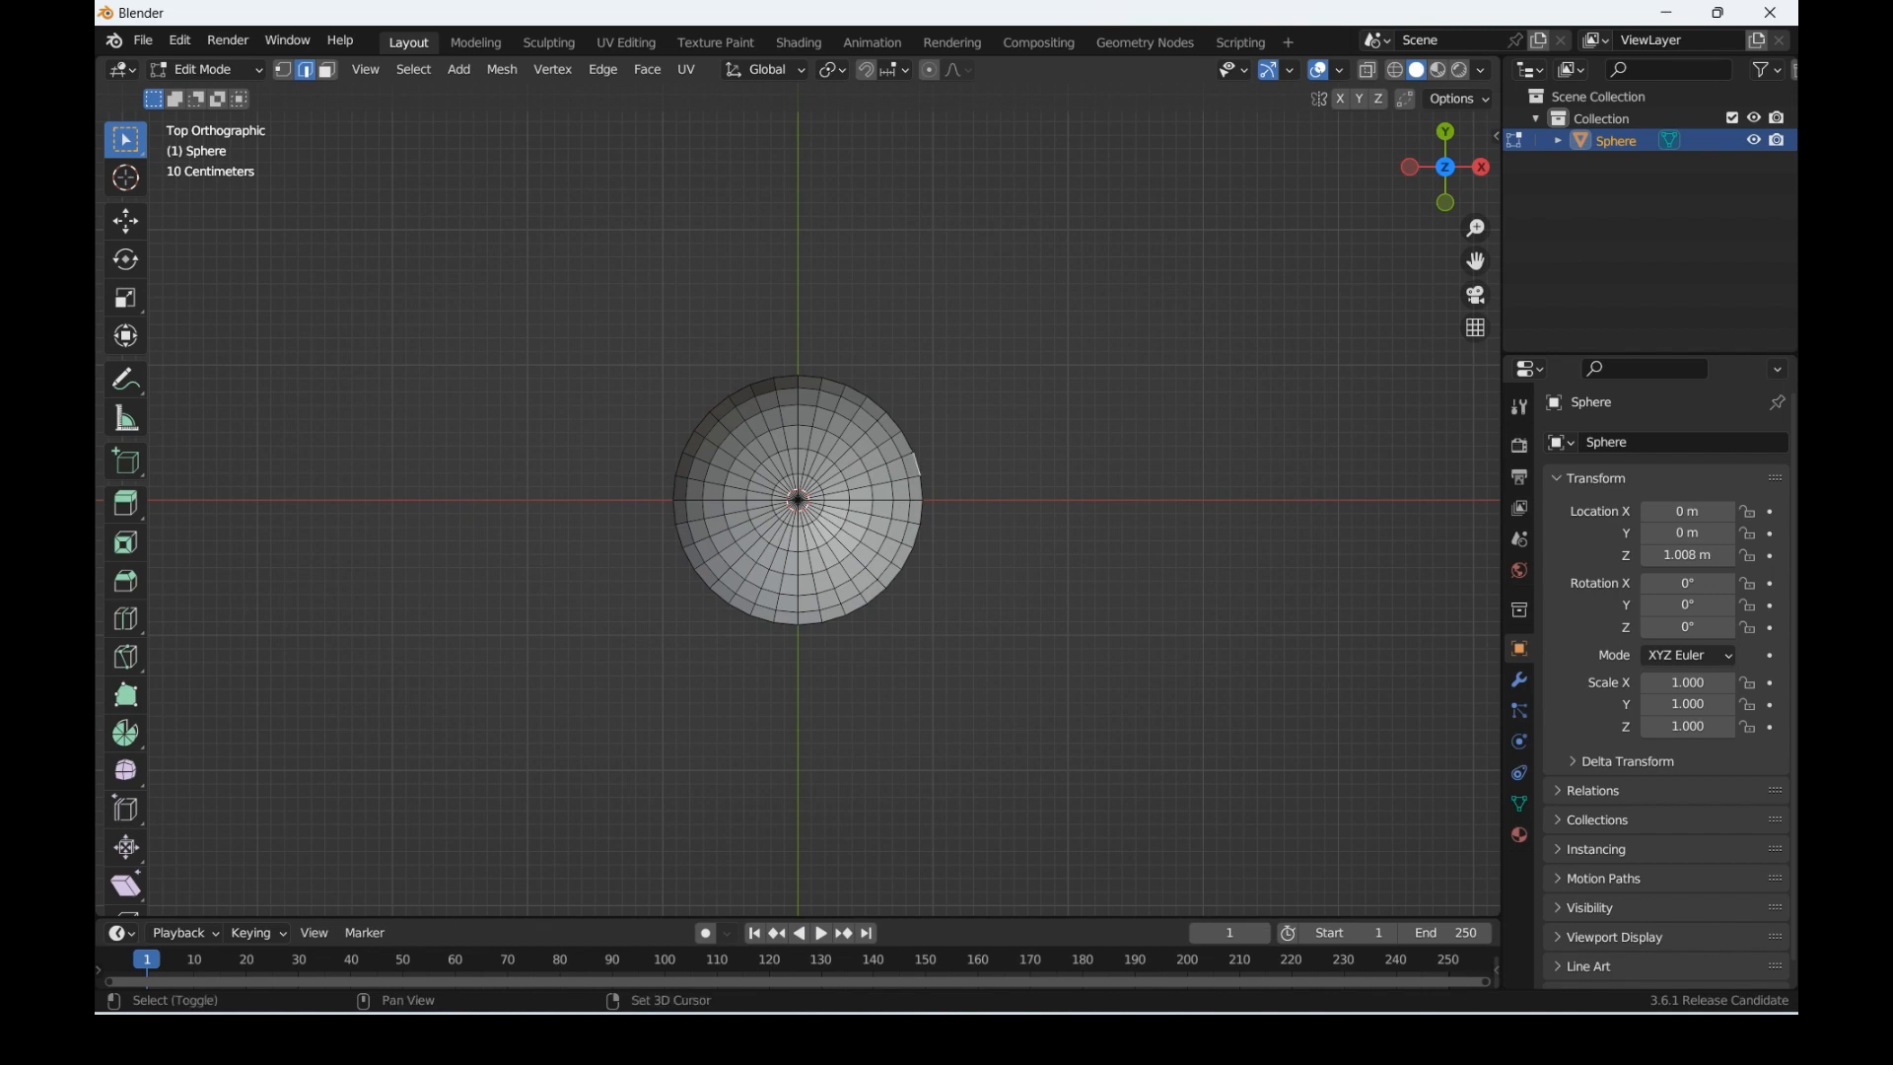
{"action": "left_click", "coordinate": [919, 535], "text": "shift"}
{"action": "key", "text": "o"}
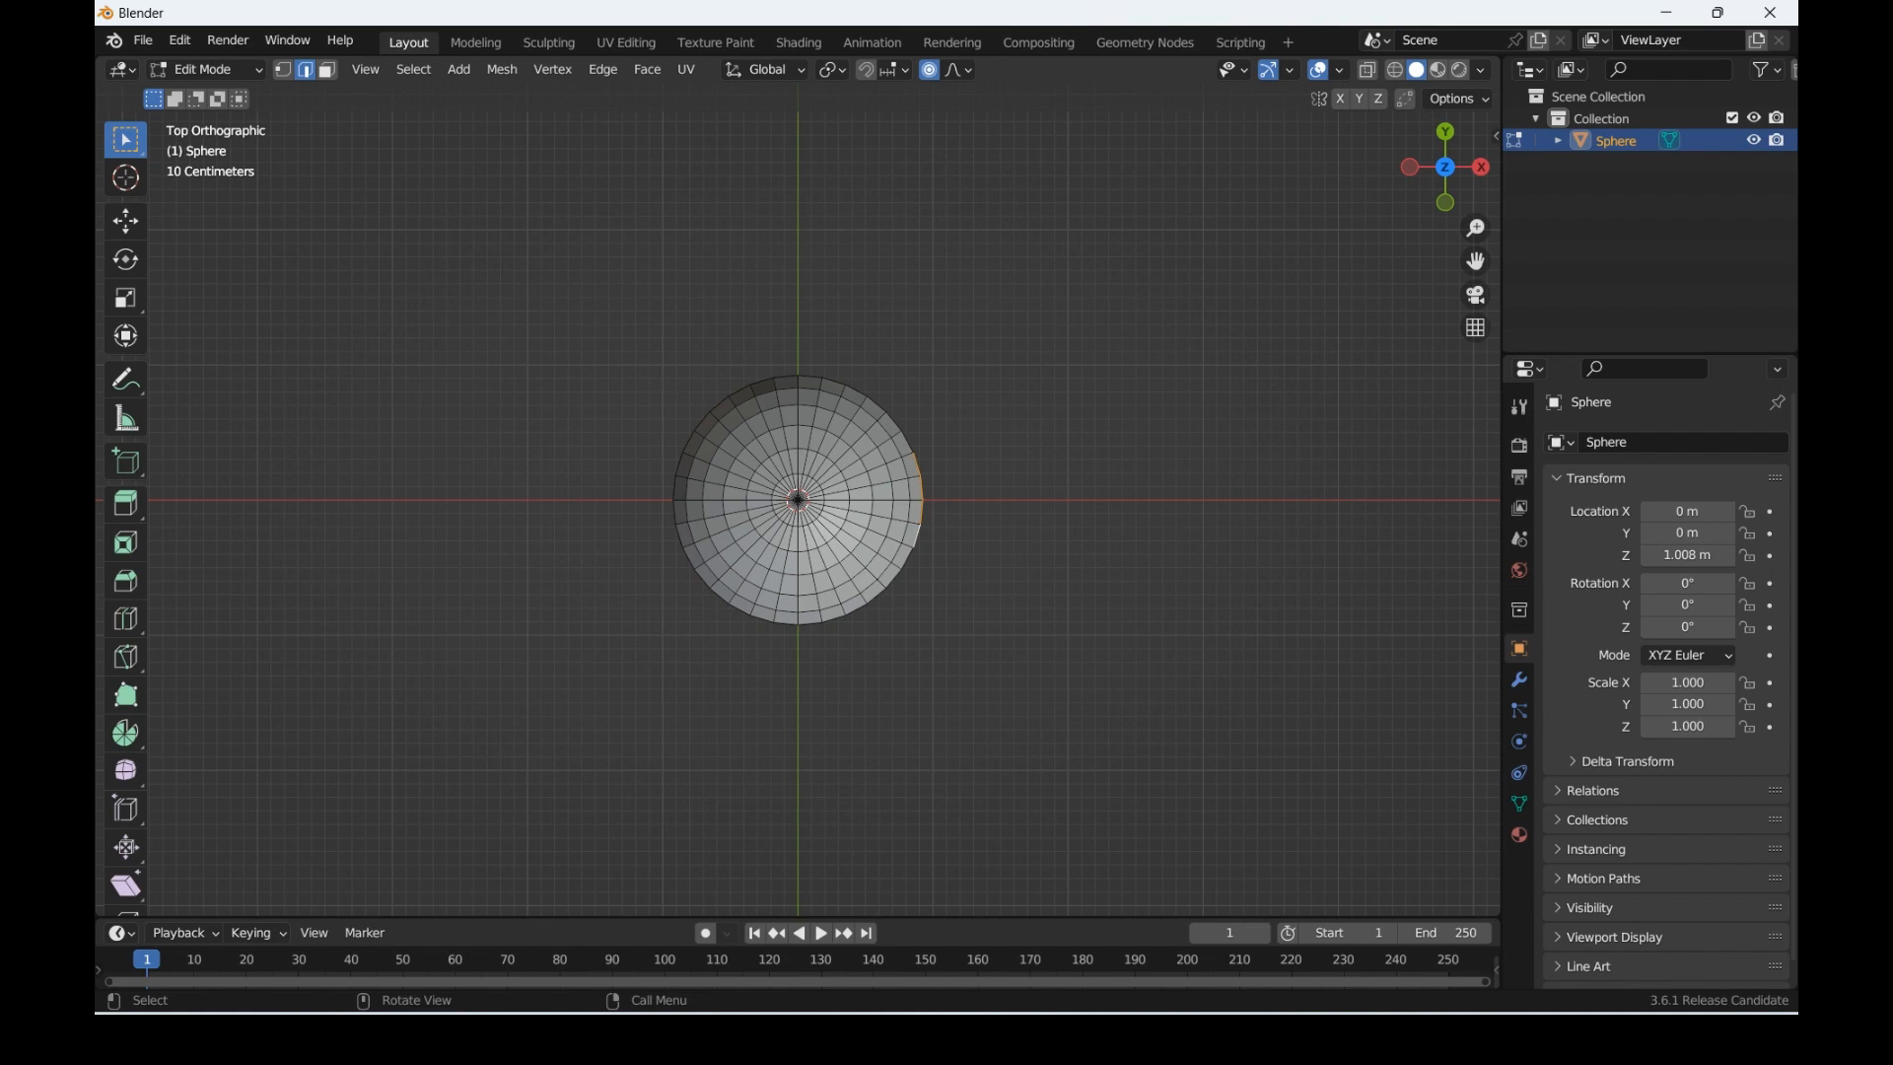
Step: Try to pull the selected rim edges outward freehand with Proportional Editing, undoing each attempt
{"action": "key", "text": "g"}
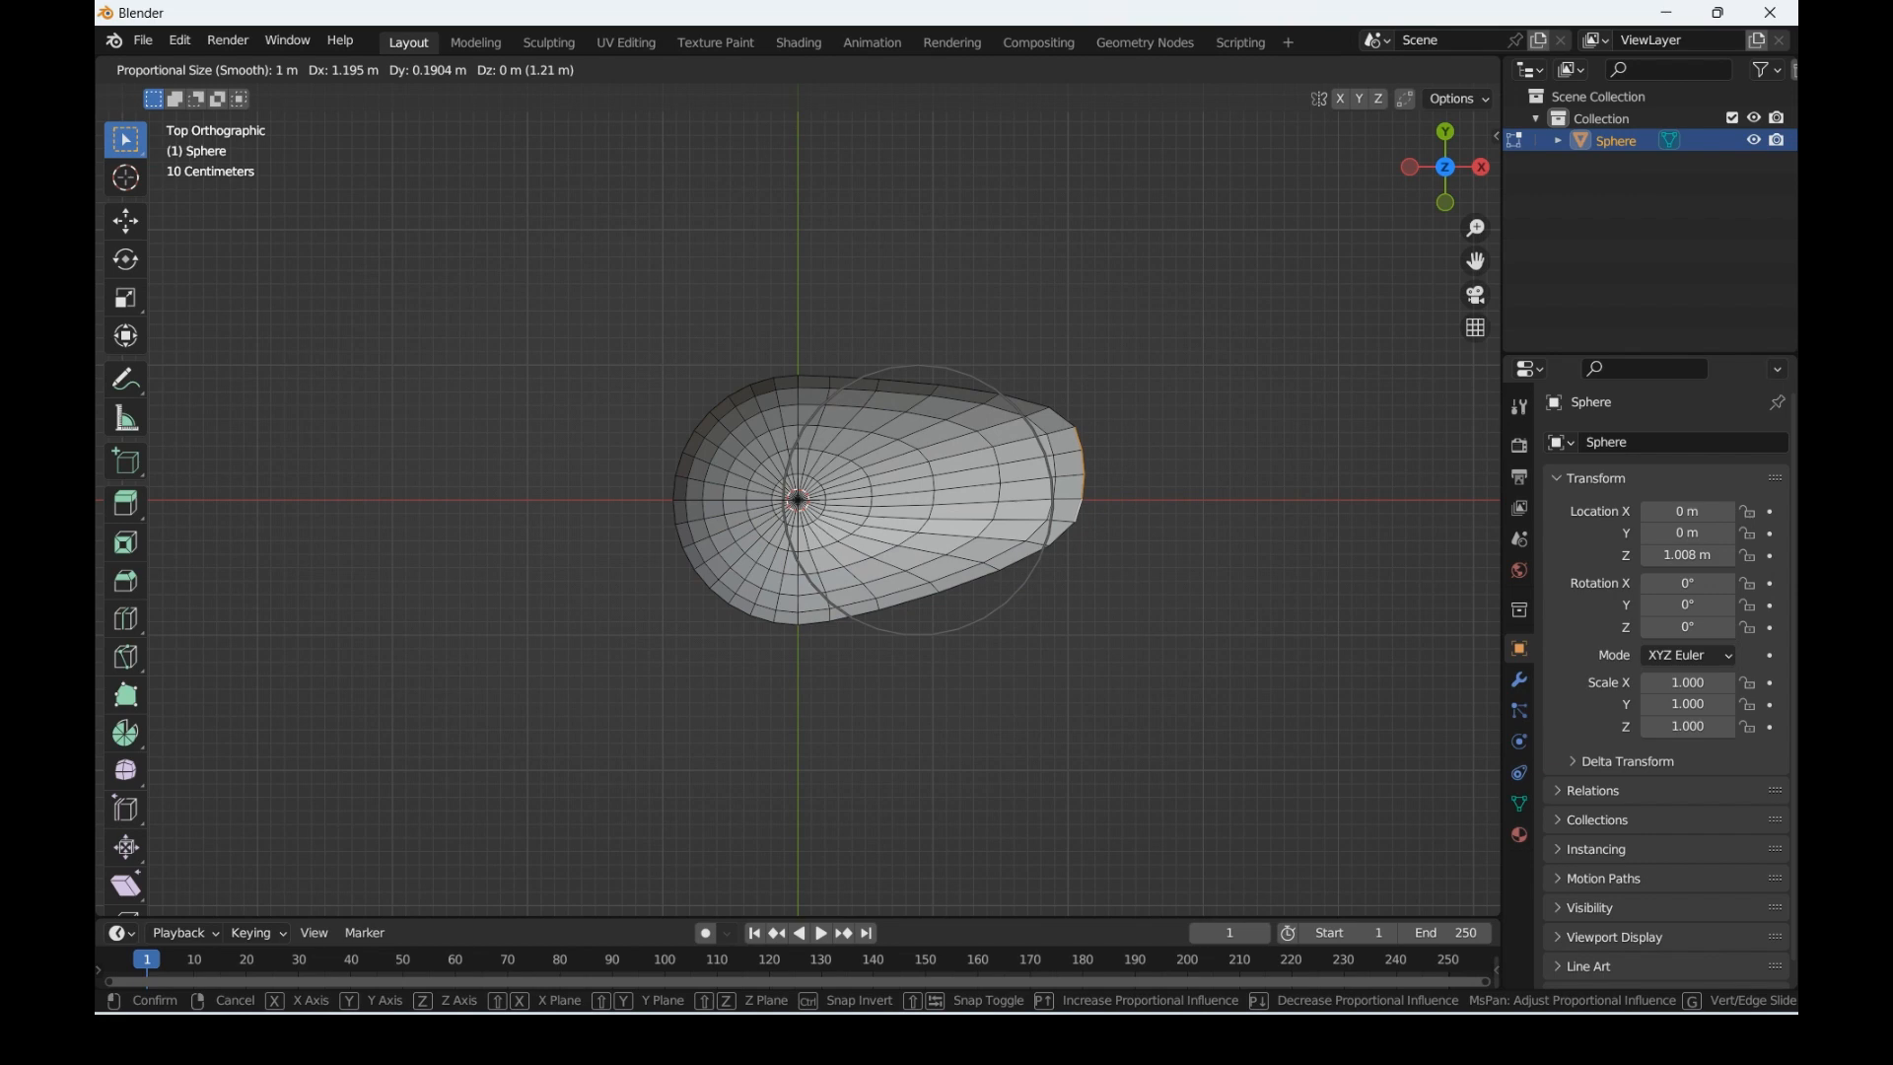
{"action": "key", "text": "Return"}
{"action": "key", "text": "o"}
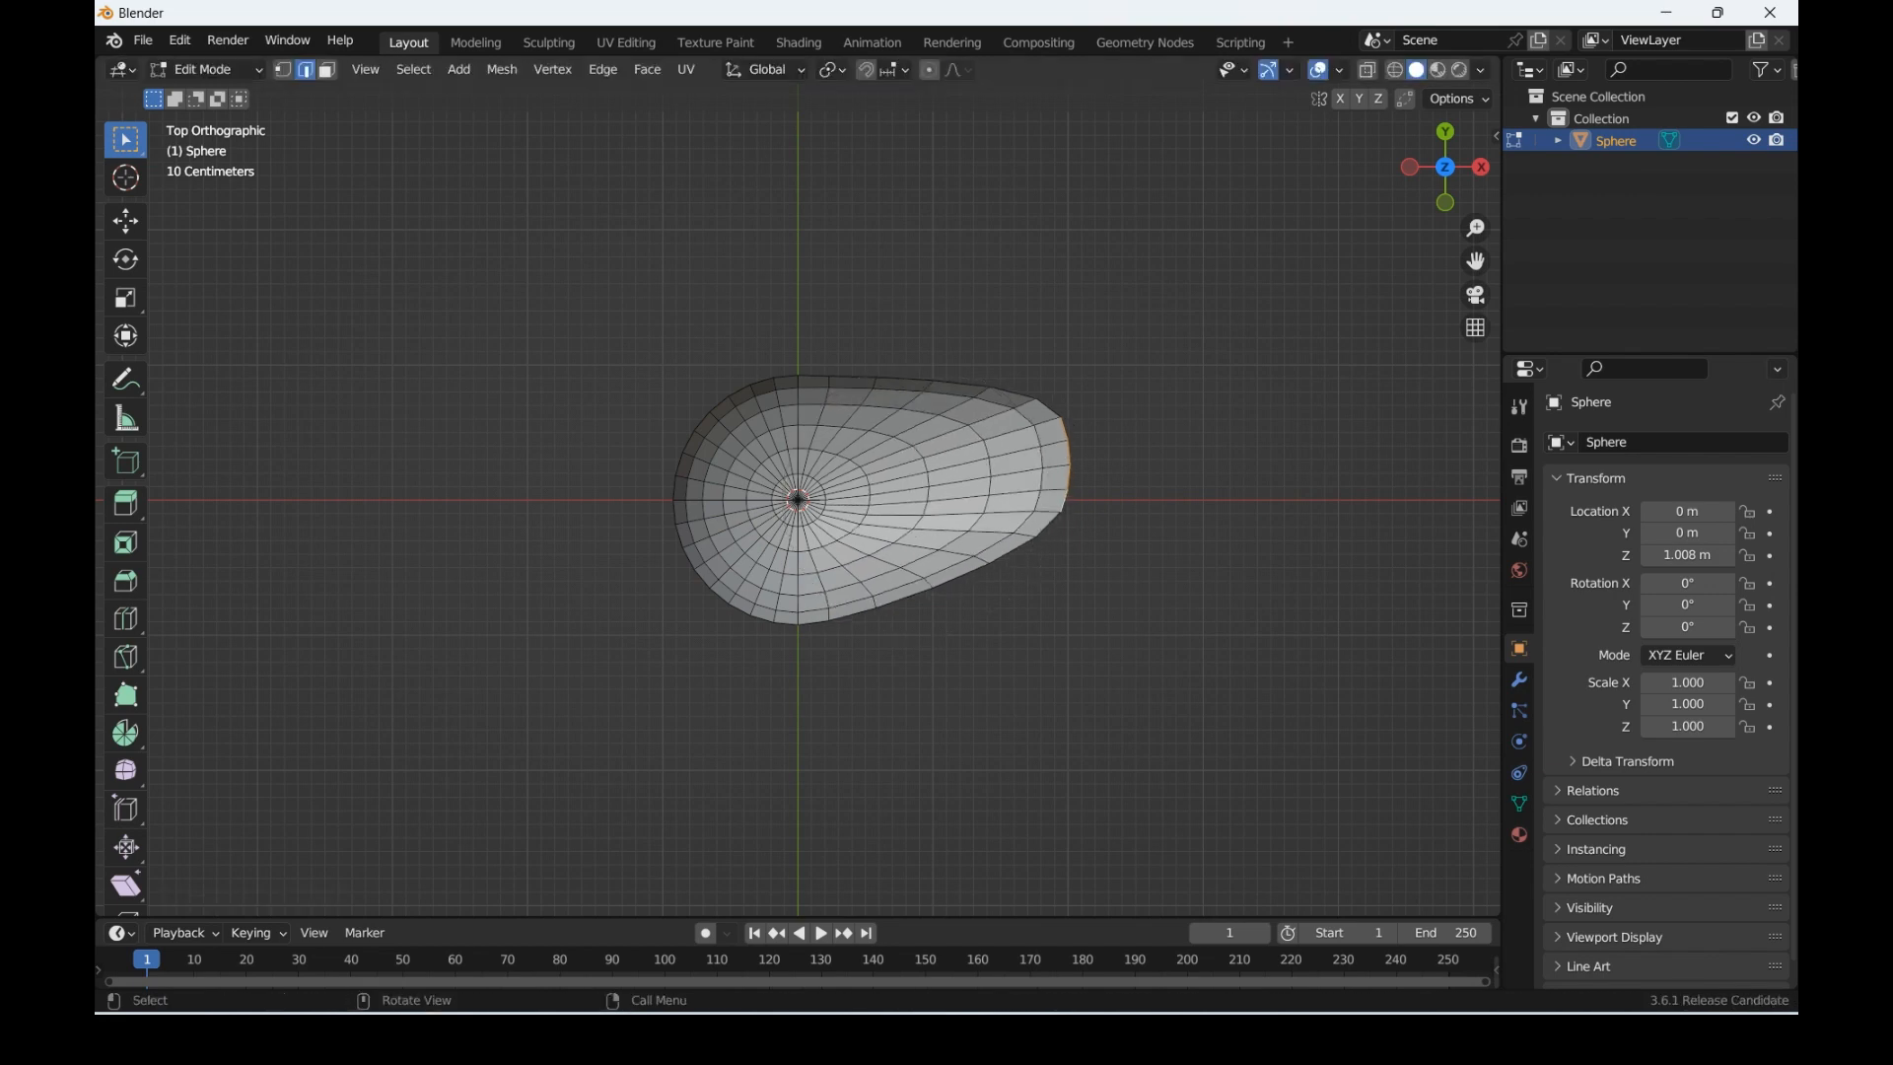
{"action": "key", "text": "ctrl+z"}
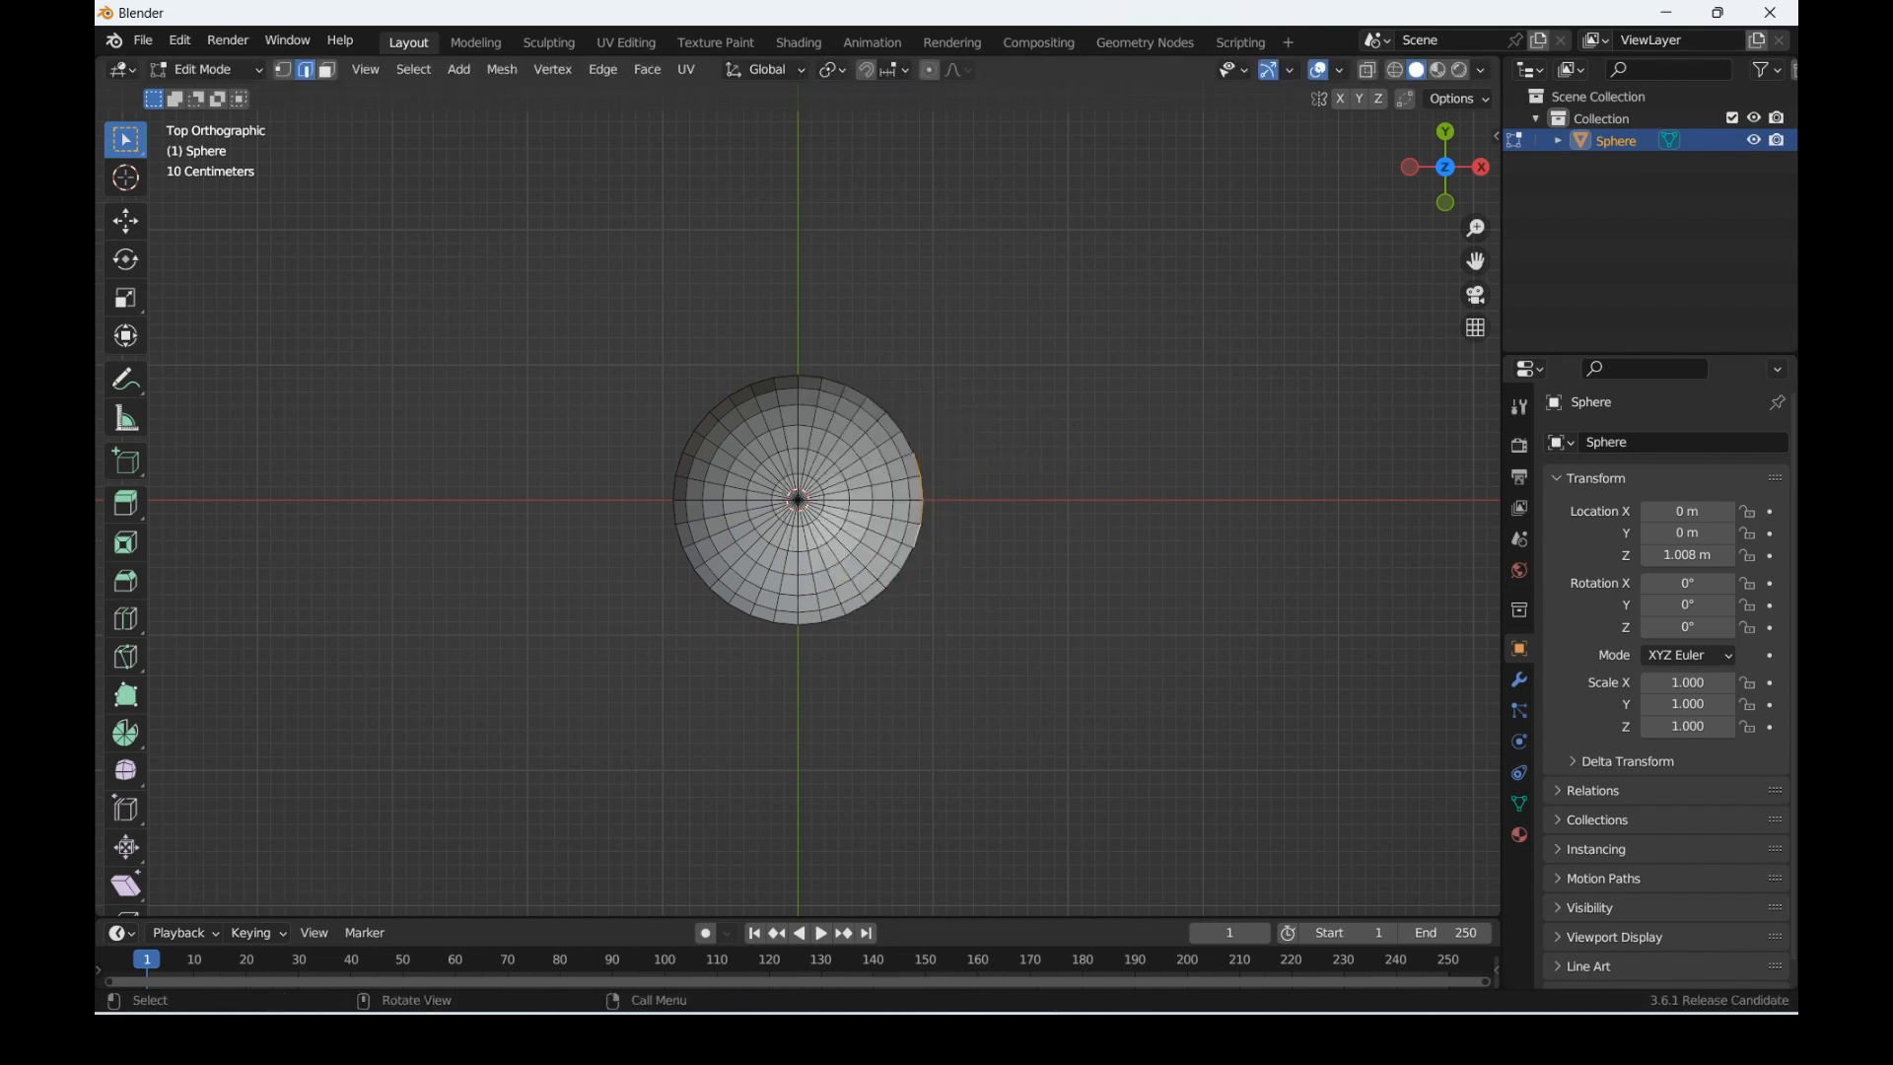
{"action": "key", "text": "g"}
{"action": "key", "text": "Return"}
{"action": "key", "text": "ctrl+z"}
Step: Try another freehand pull of the selected rim edges about 0.99 m toward positive X with Proportional Editing, and undo it
{"action": "key", "text": "g"}
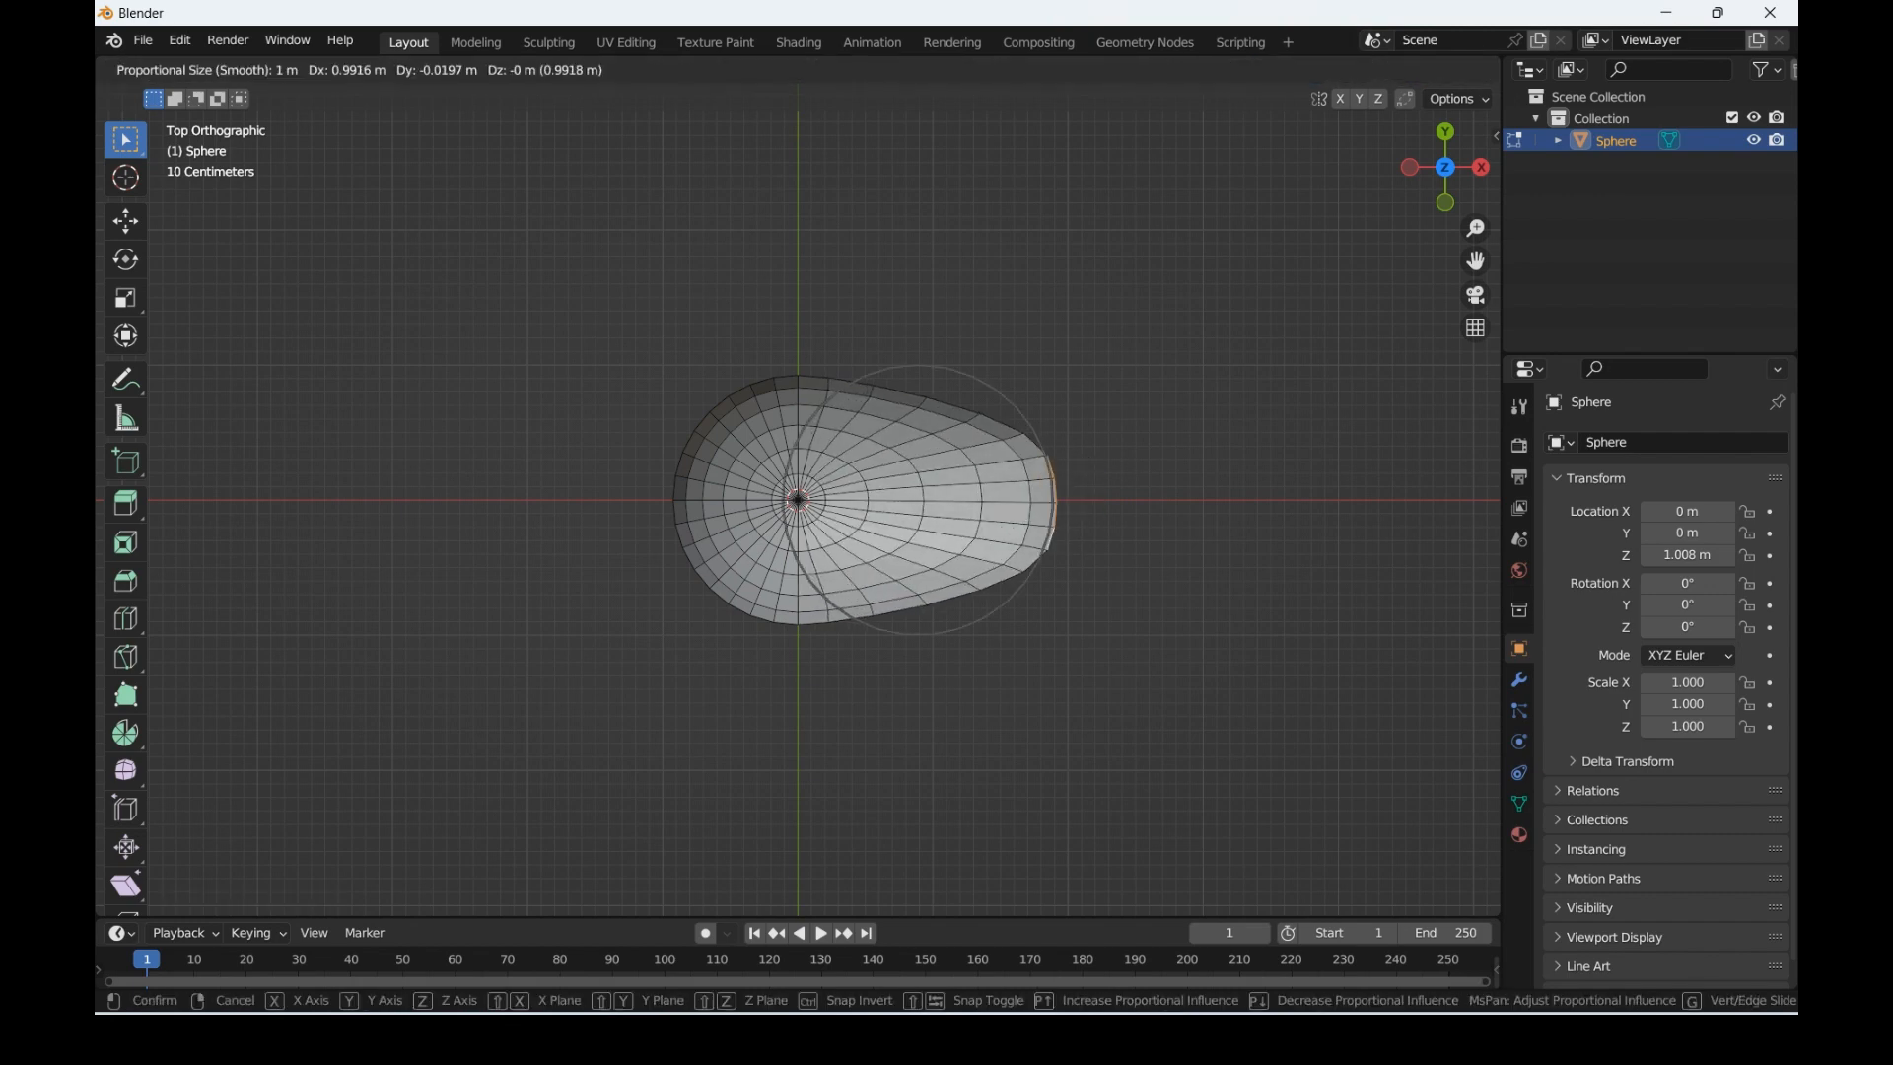
{"action": "key", "text": "Return"}
{"action": "key", "text": "ctrl+x"}
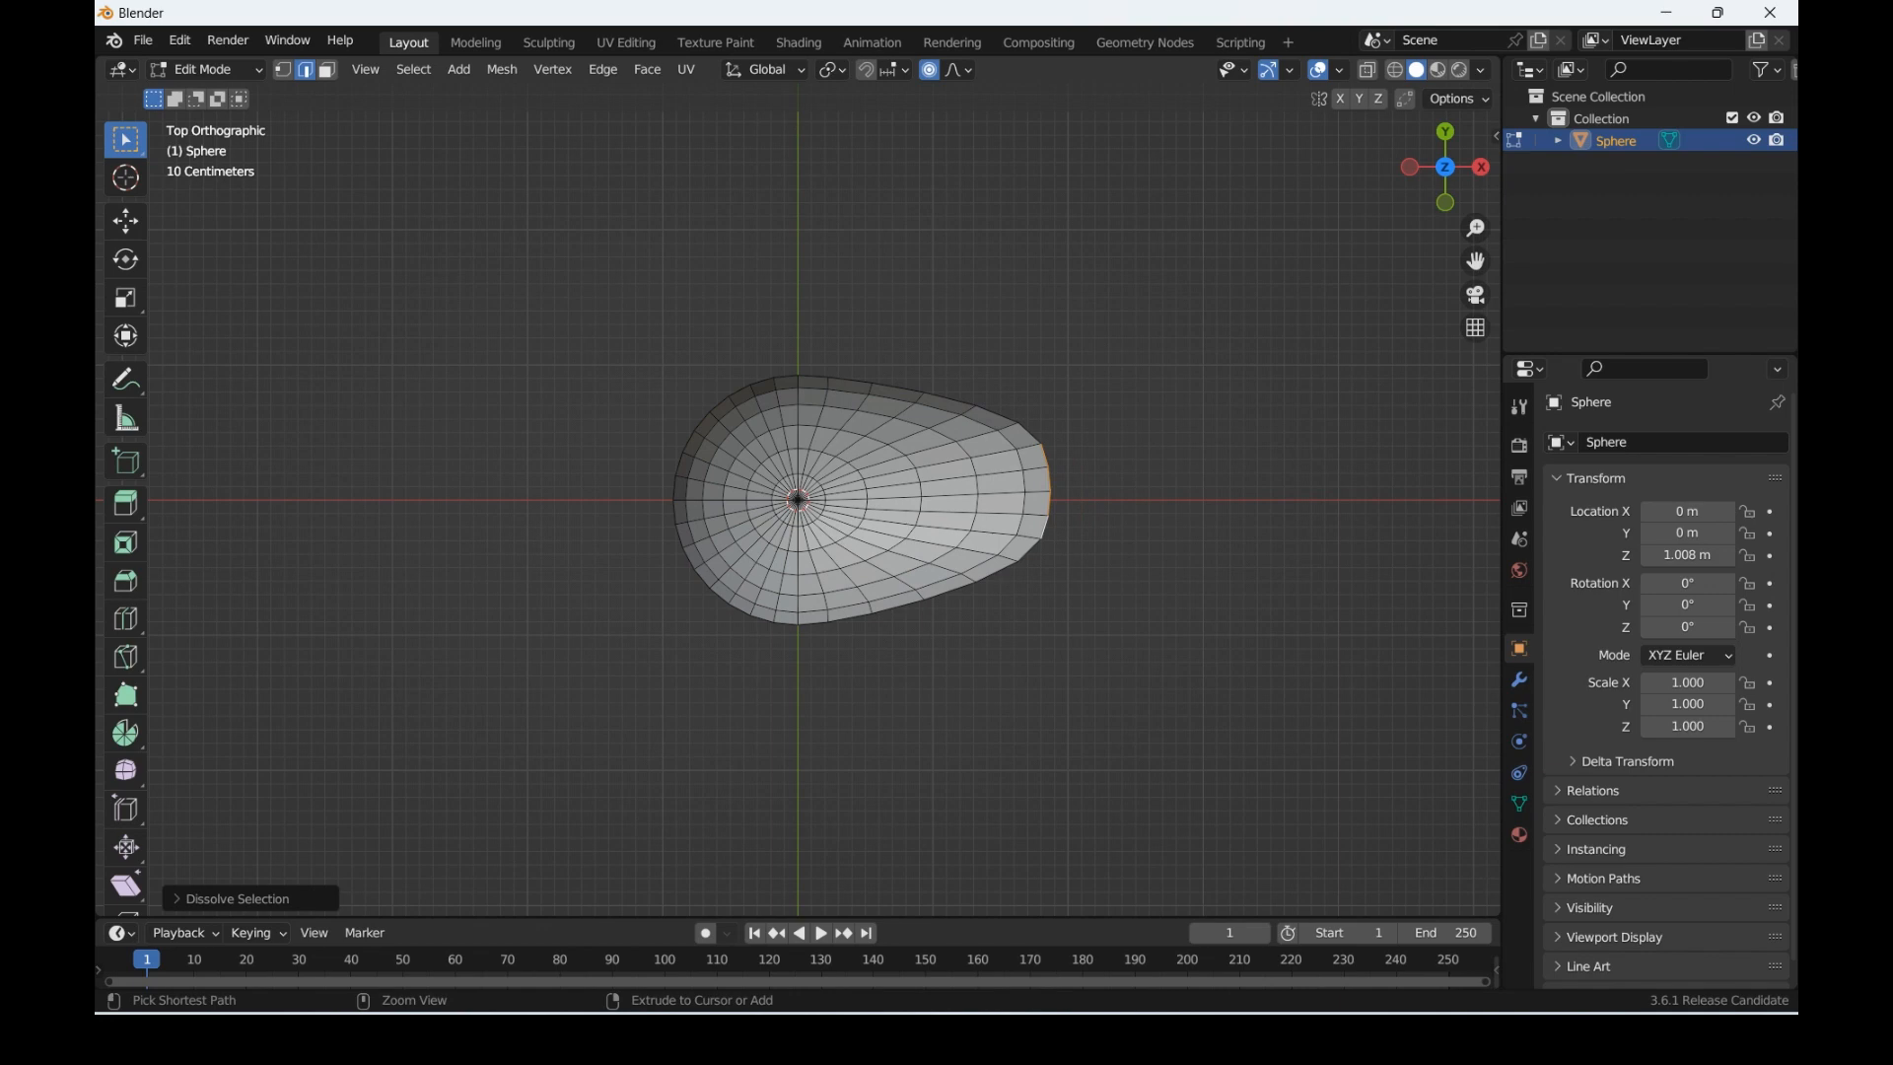
{"action": "key", "text": "ctrl+z"}
{"action": "key", "text": "ctrl+z"}
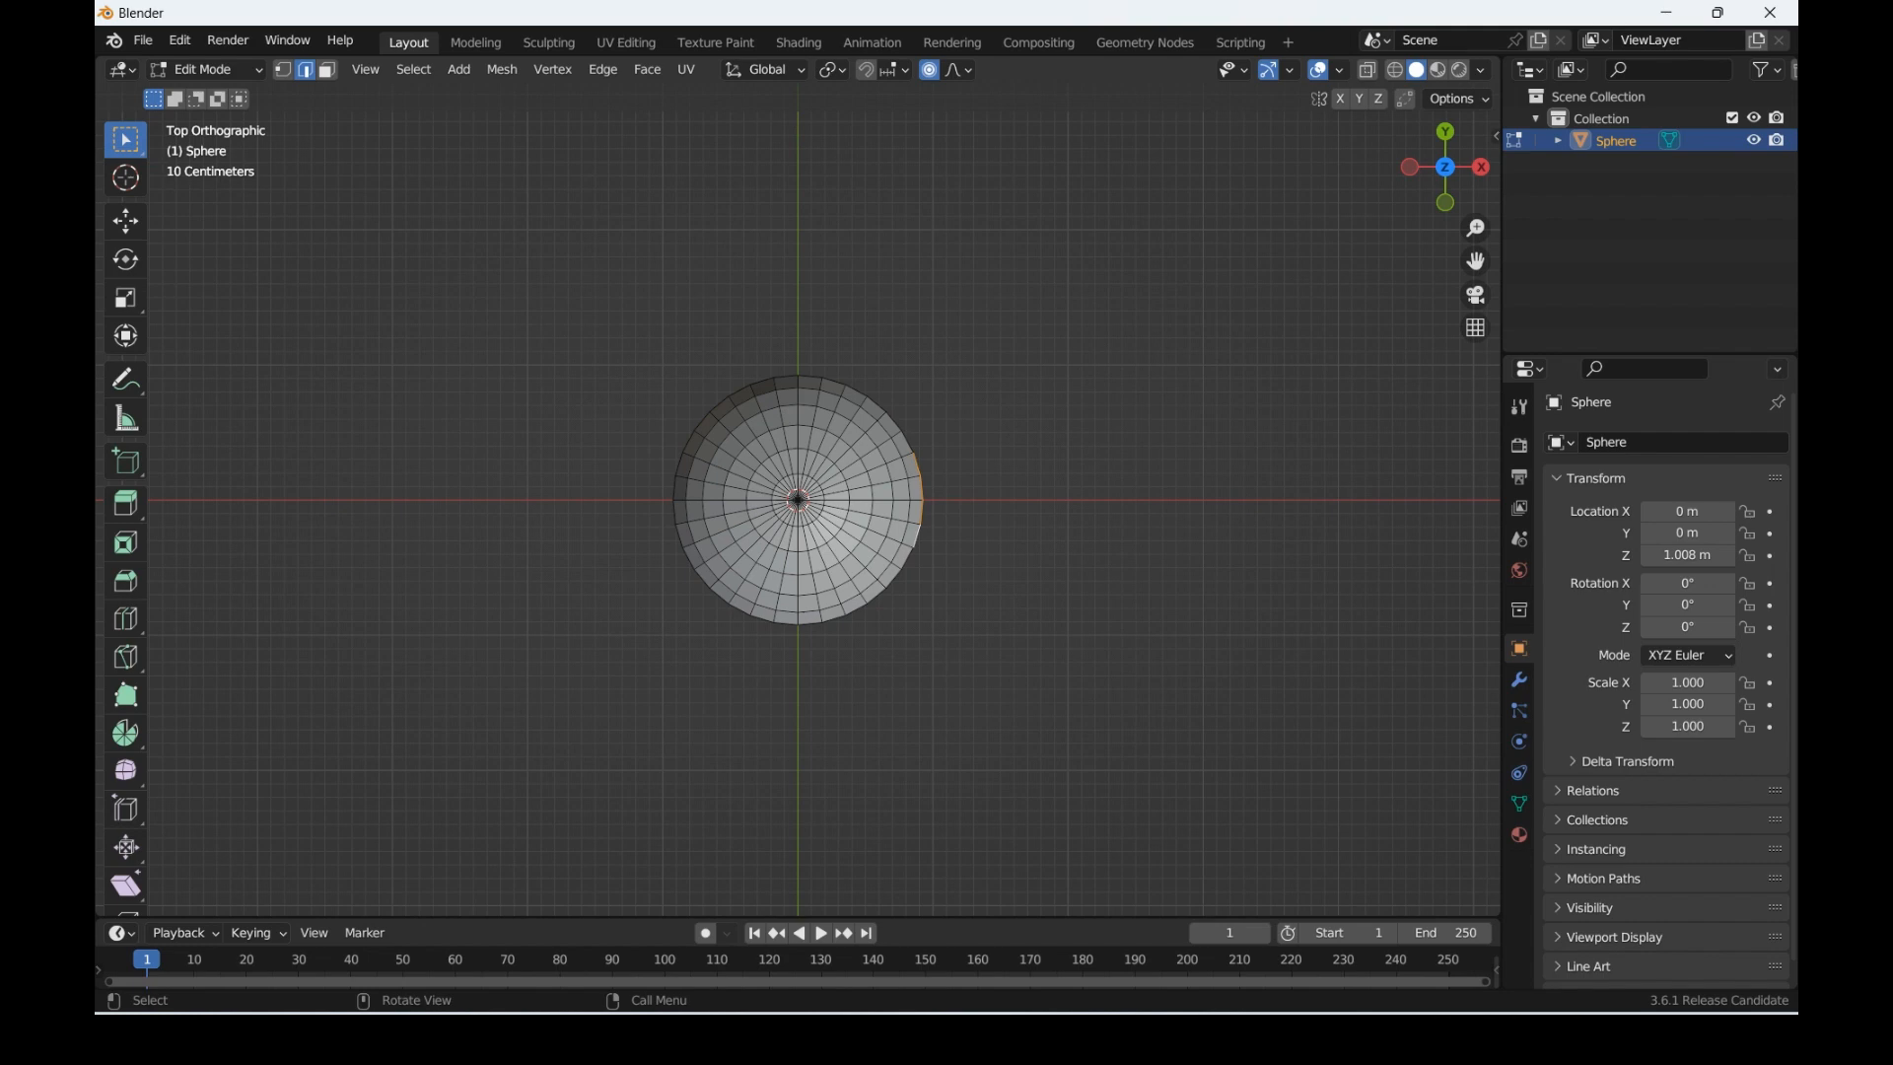
Step: Move the selected positive X rim edges 0.3 m along the X axis with Proportional Editing
{"action": "key", "text": "g"}
{"action": "key", "text": "x"}
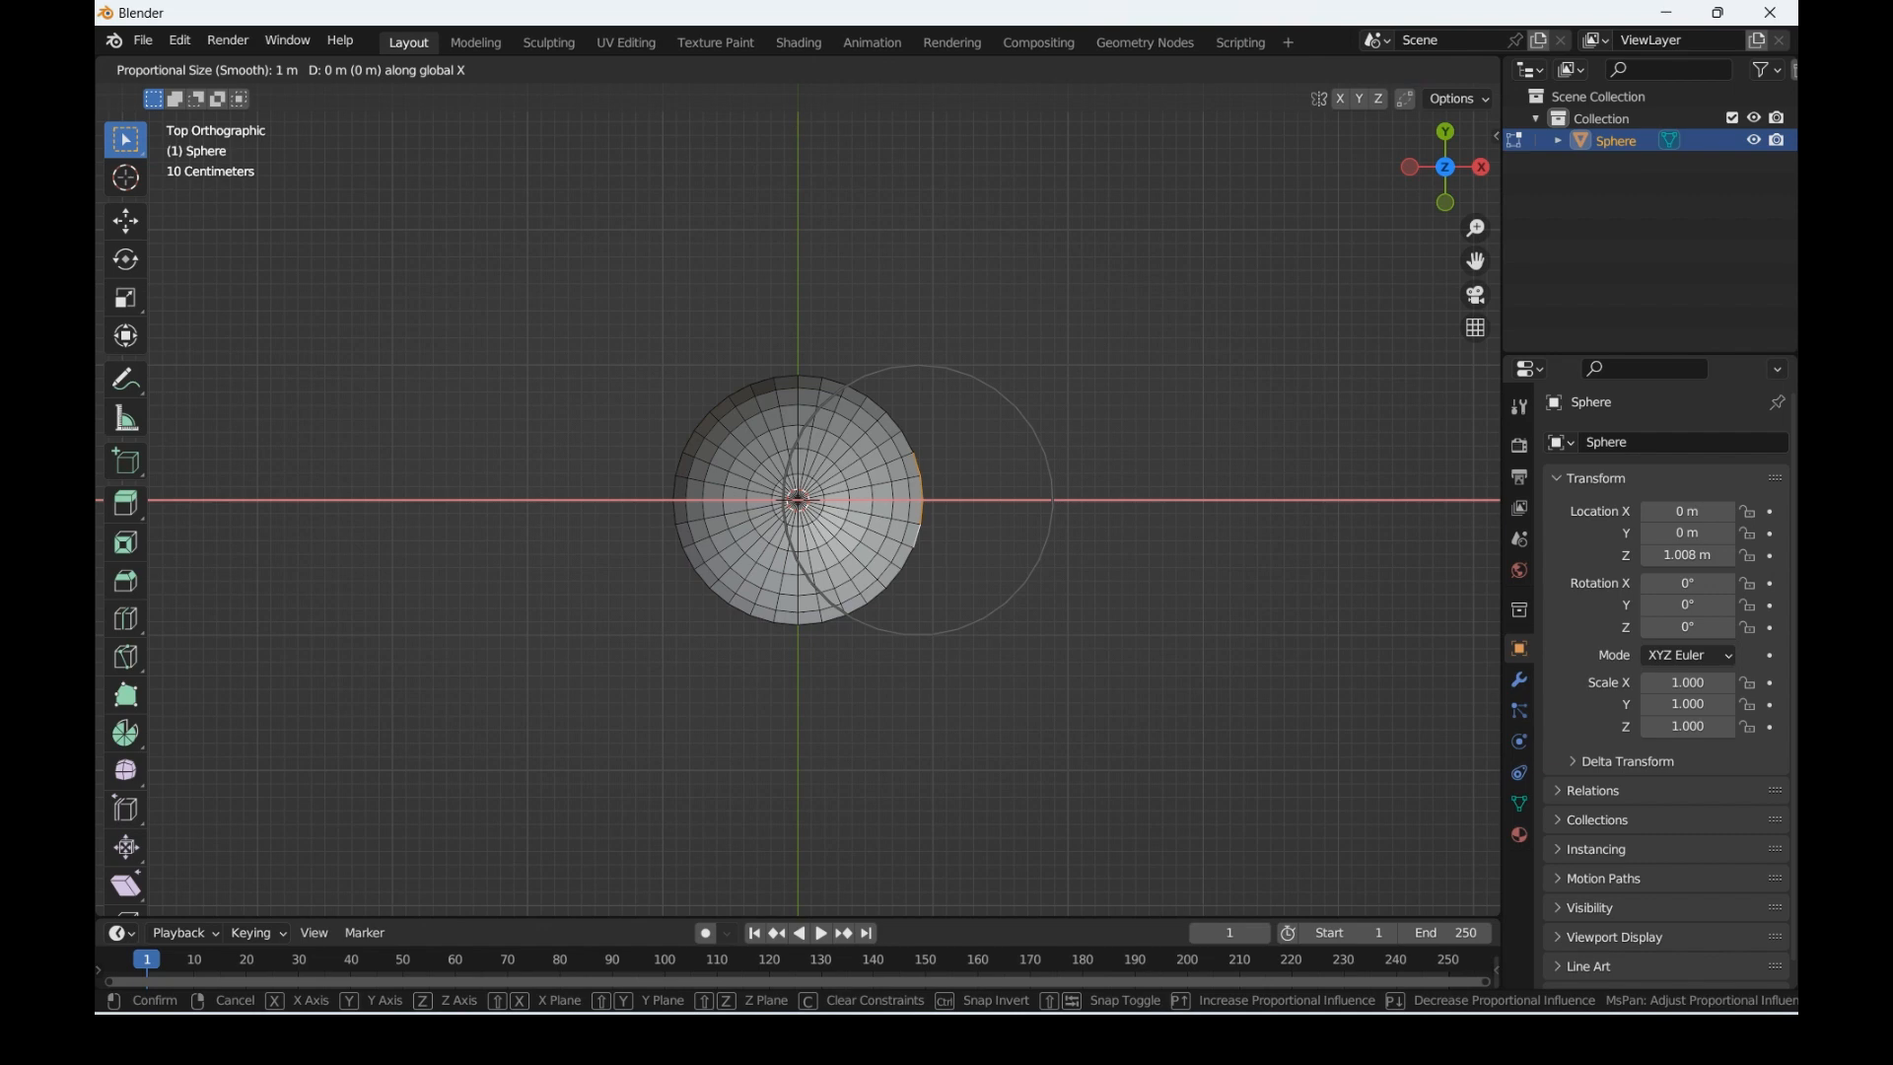
{"action": "type", "text": "0.3"}
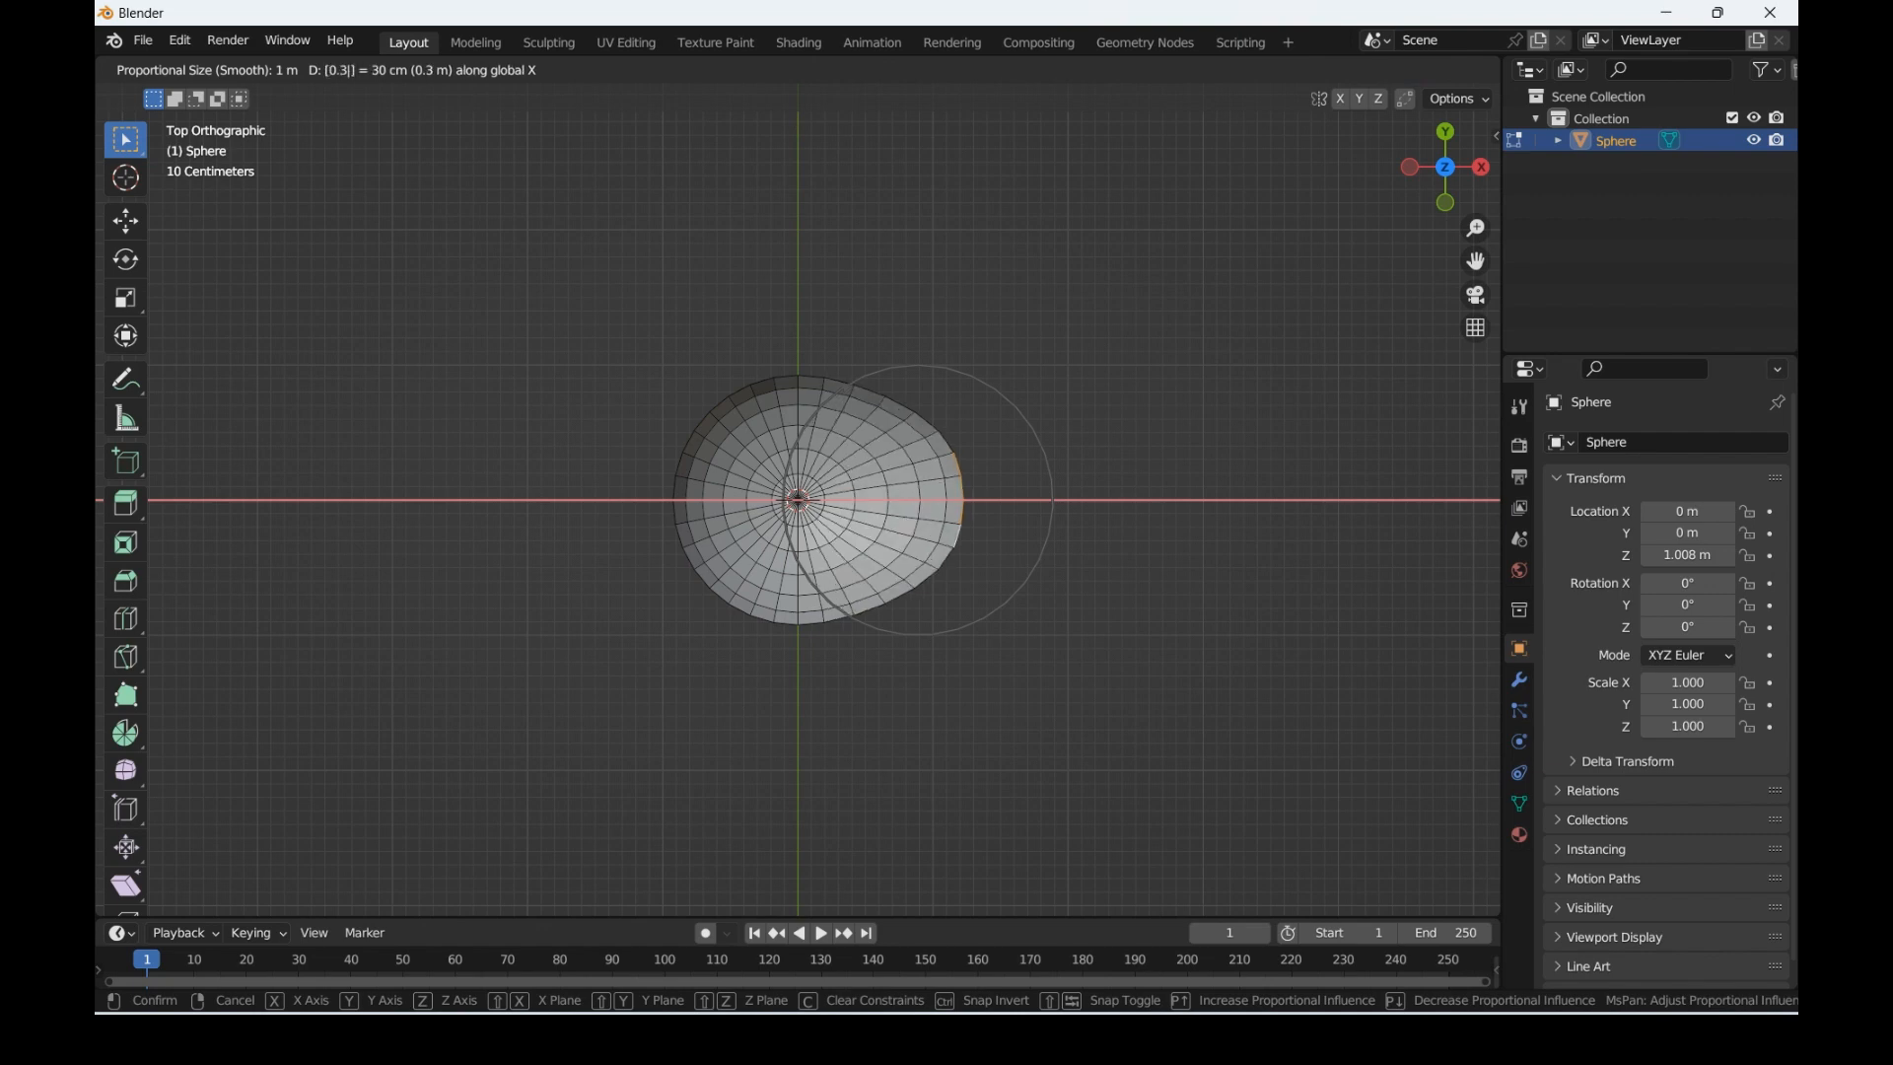
{"action": "key", "text": "Return"}
Step: Select the four adjoining rim edges on the negative X side and move them outward along X by the same distance as the opposite side
{"action": "left_click_drag", "start_coordinate": [1445, 166], "coordinate": [1445, 258]}
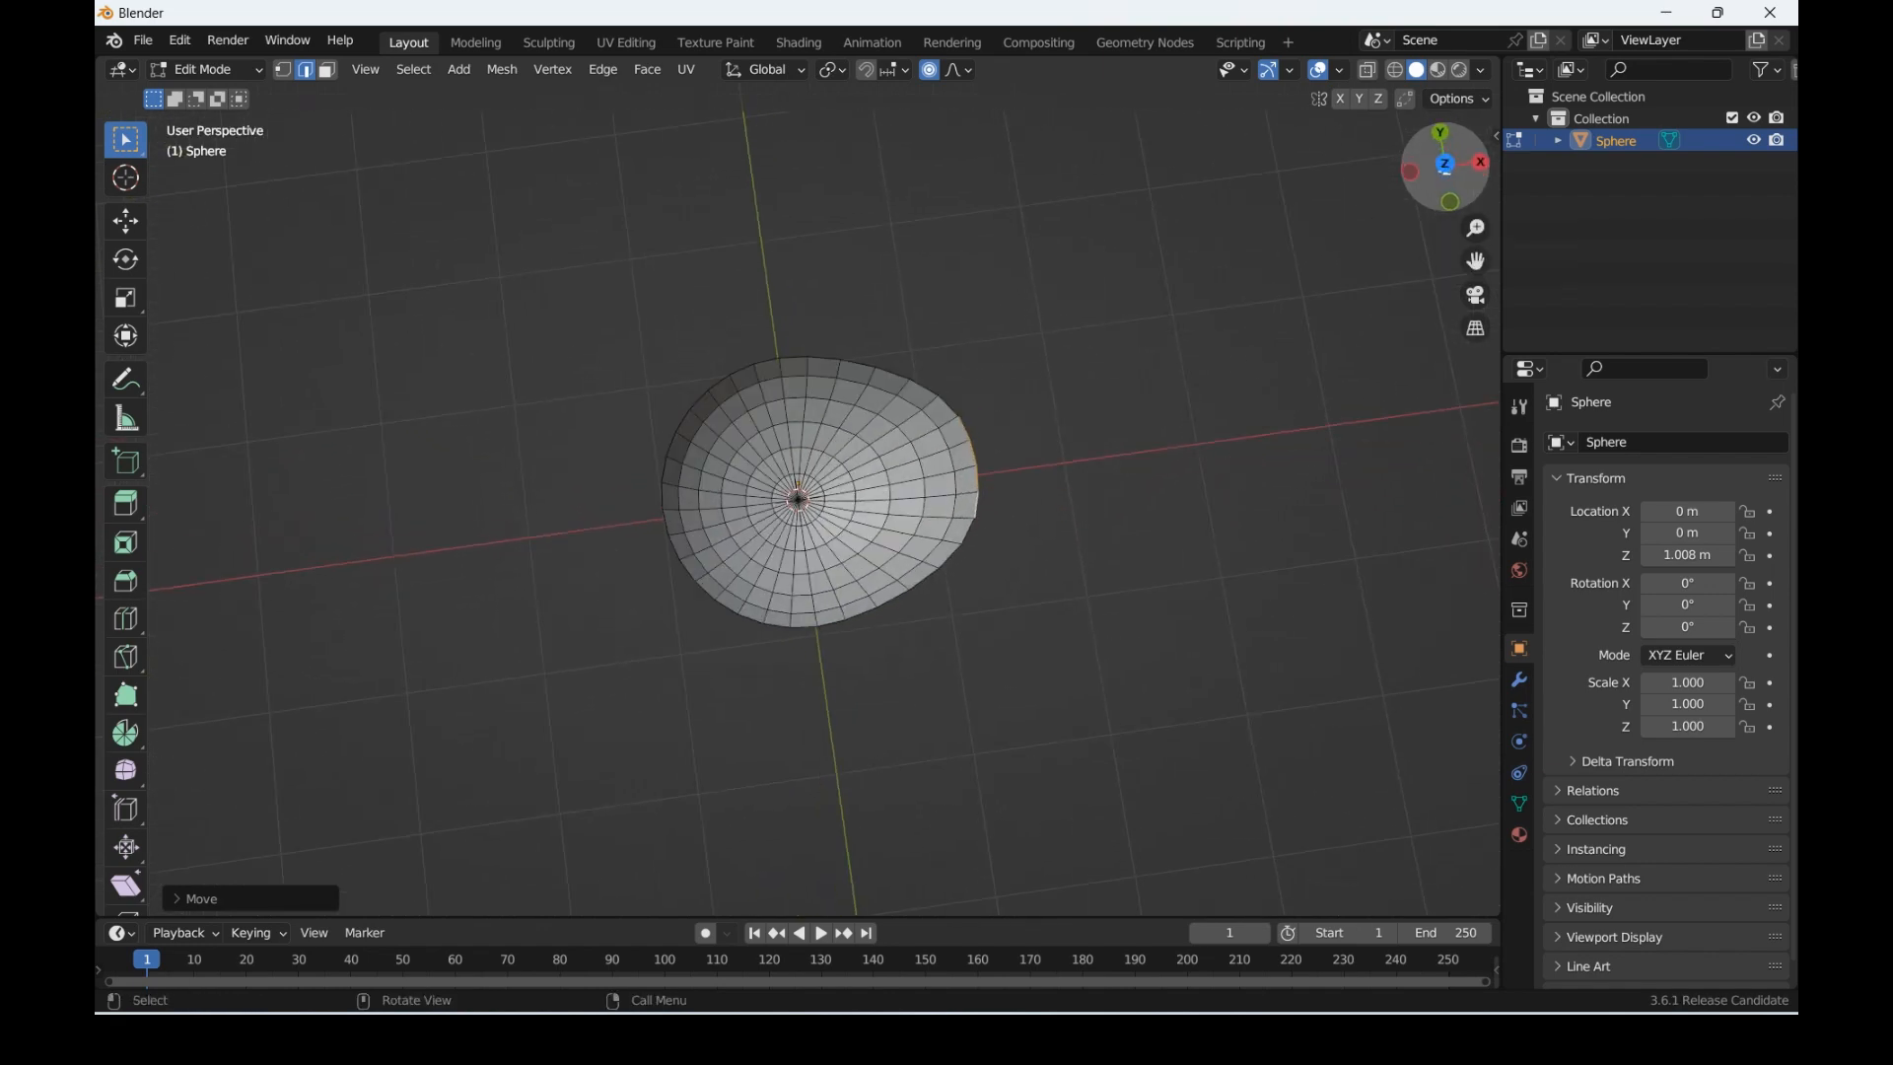
{"action": "left_click", "coordinate": [1446, 170]}
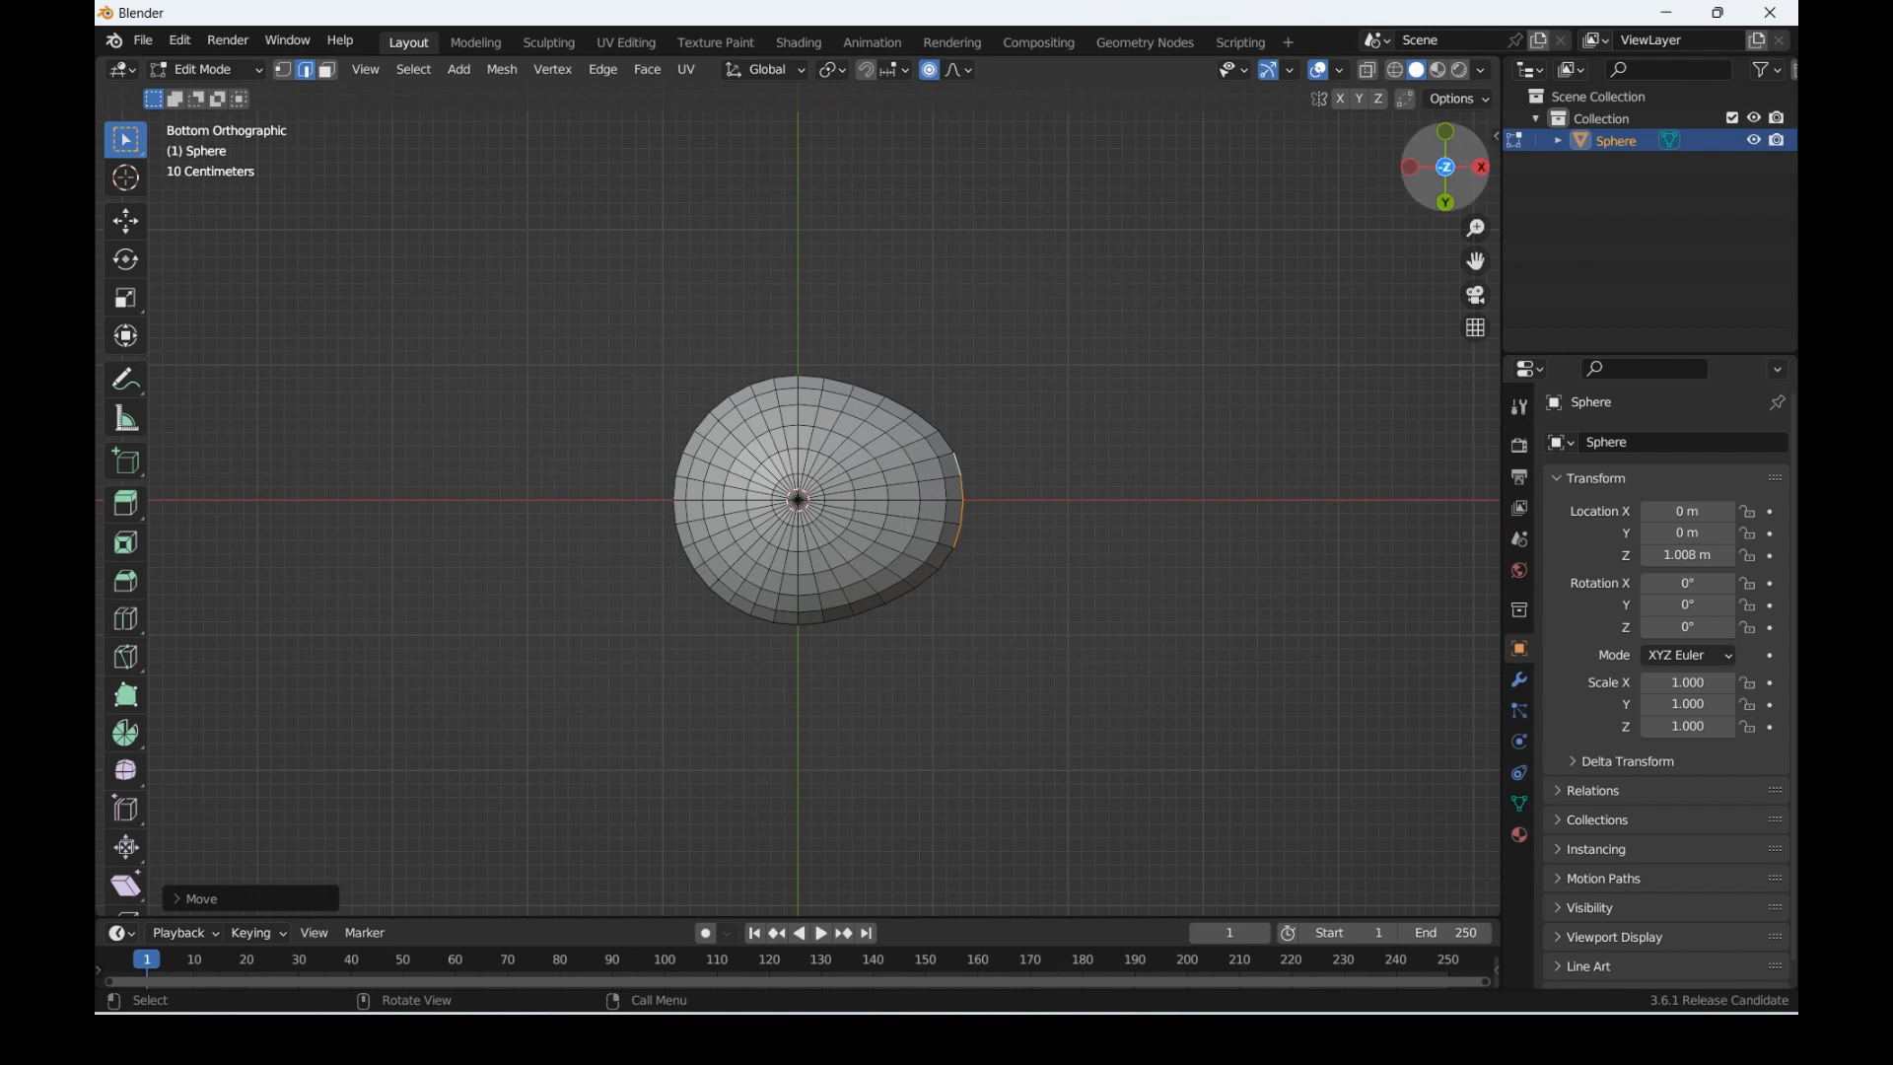
{"action": "left_click_drag", "start_coordinate": [1445, 169], "coordinate": [1446, 233]}
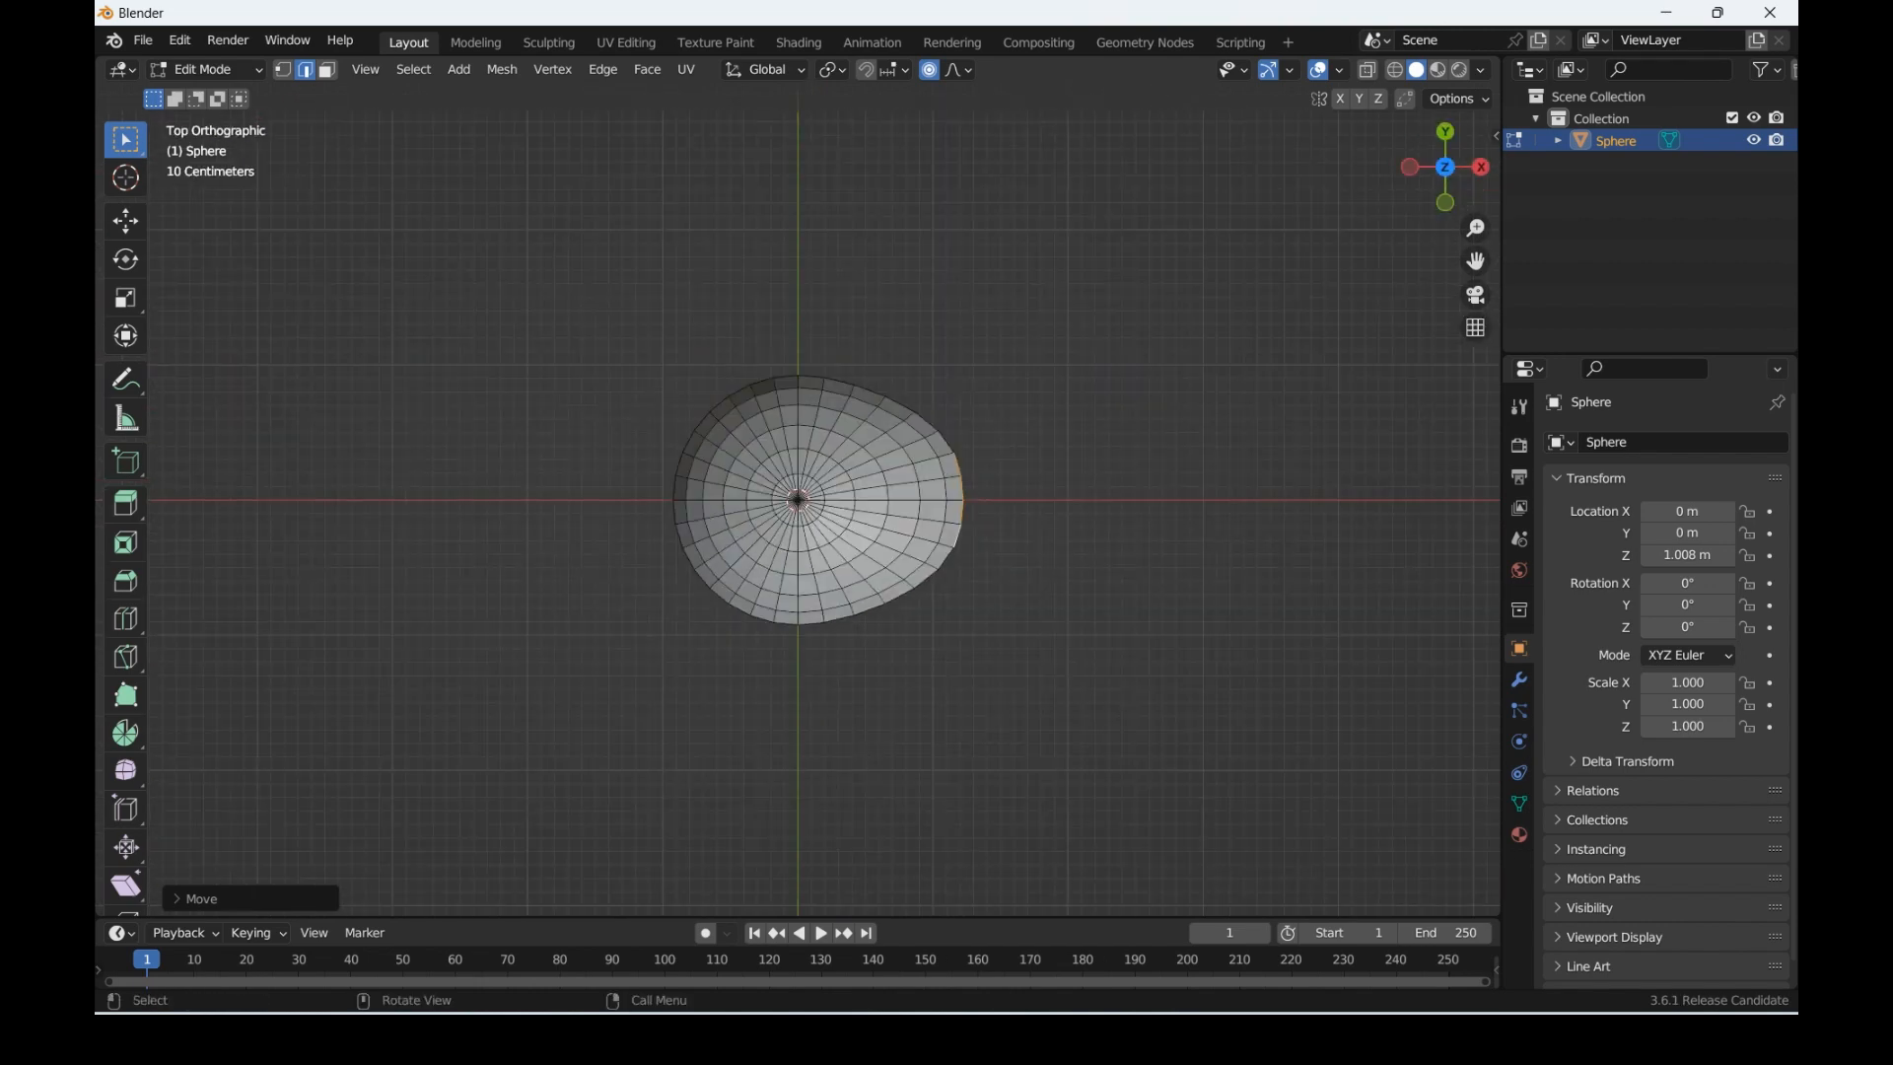
{"action": "left_click", "coordinate": [690, 467], "text": "shift"}
{"action": "left_click", "coordinate": [678, 464]}
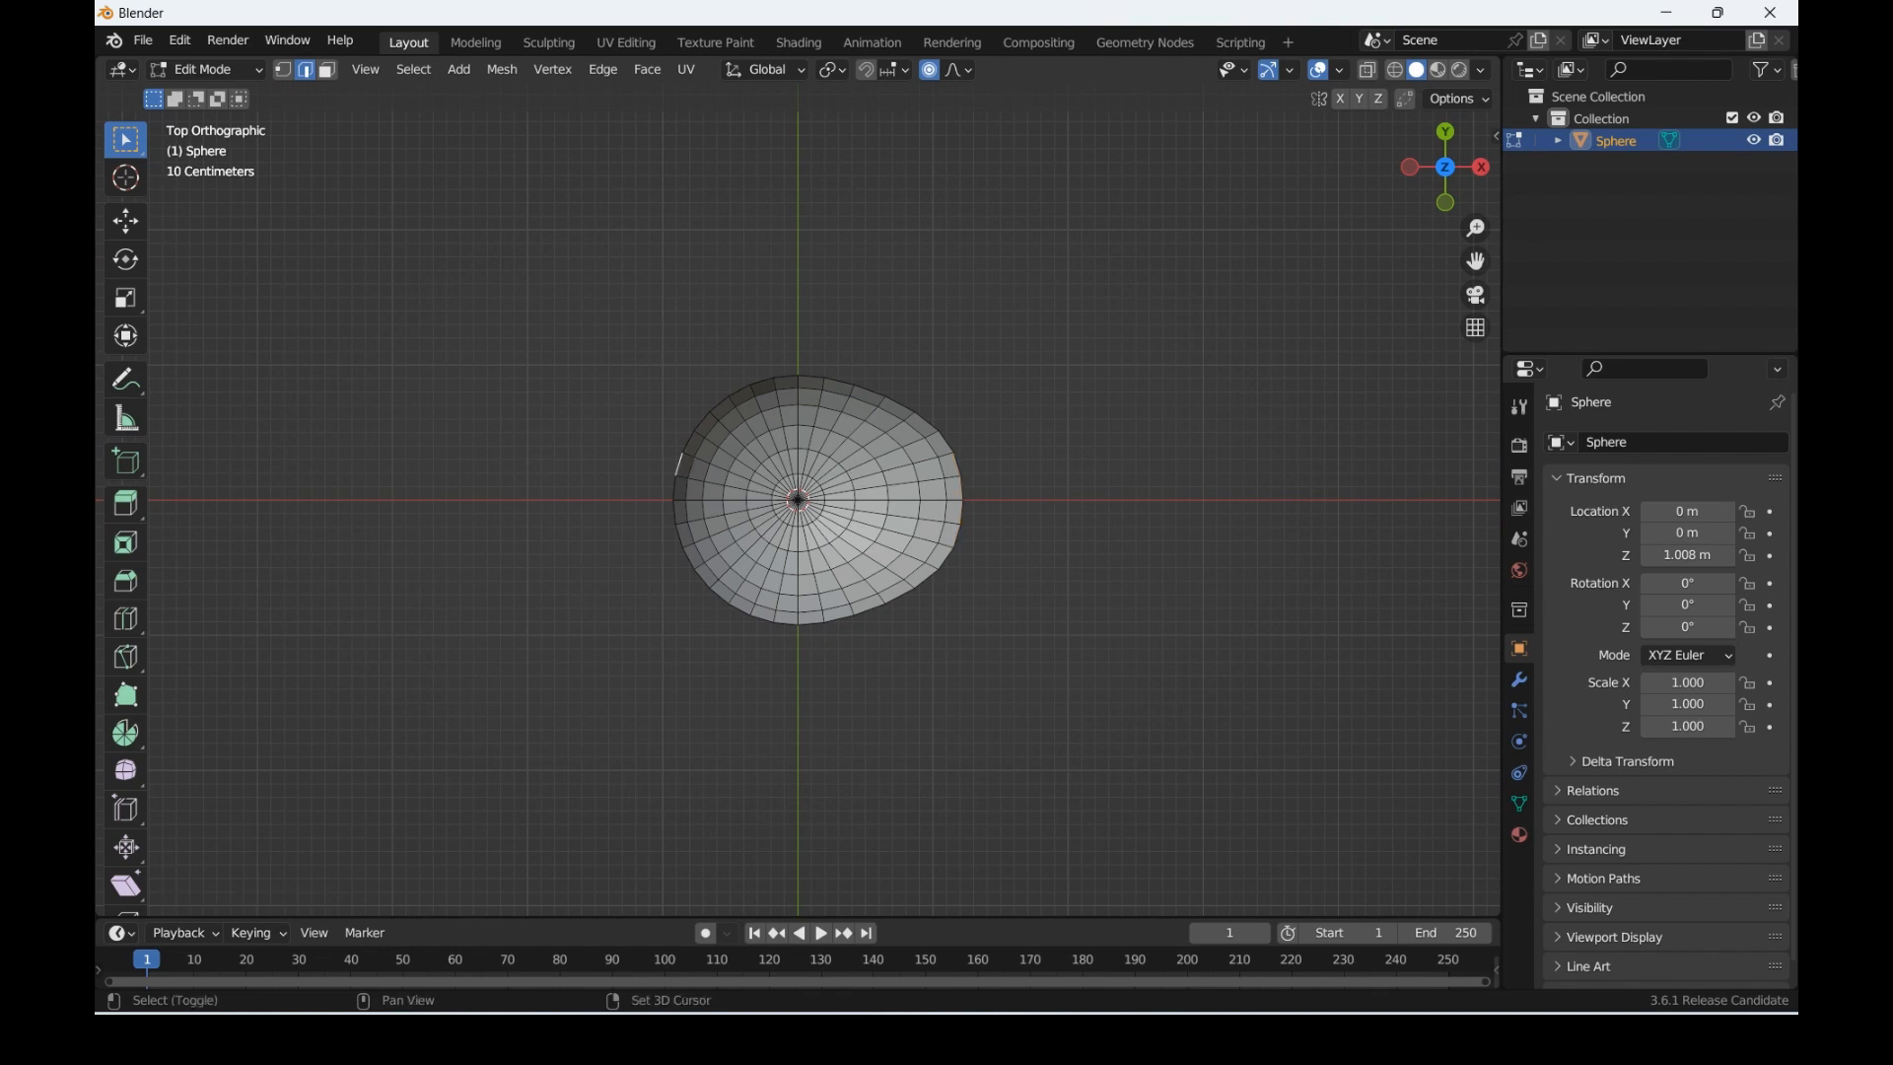
{"action": "left_click", "coordinate": [674, 489], "text": "shift"}
{"action": "left_click", "coordinate": [675, 513], "text": "shift"}
{"action": "left_click", "coordinate": [677, 536], "text": "shift"}
{"action": "key", "text": "g"}
{"action": "key", "text": "x"}
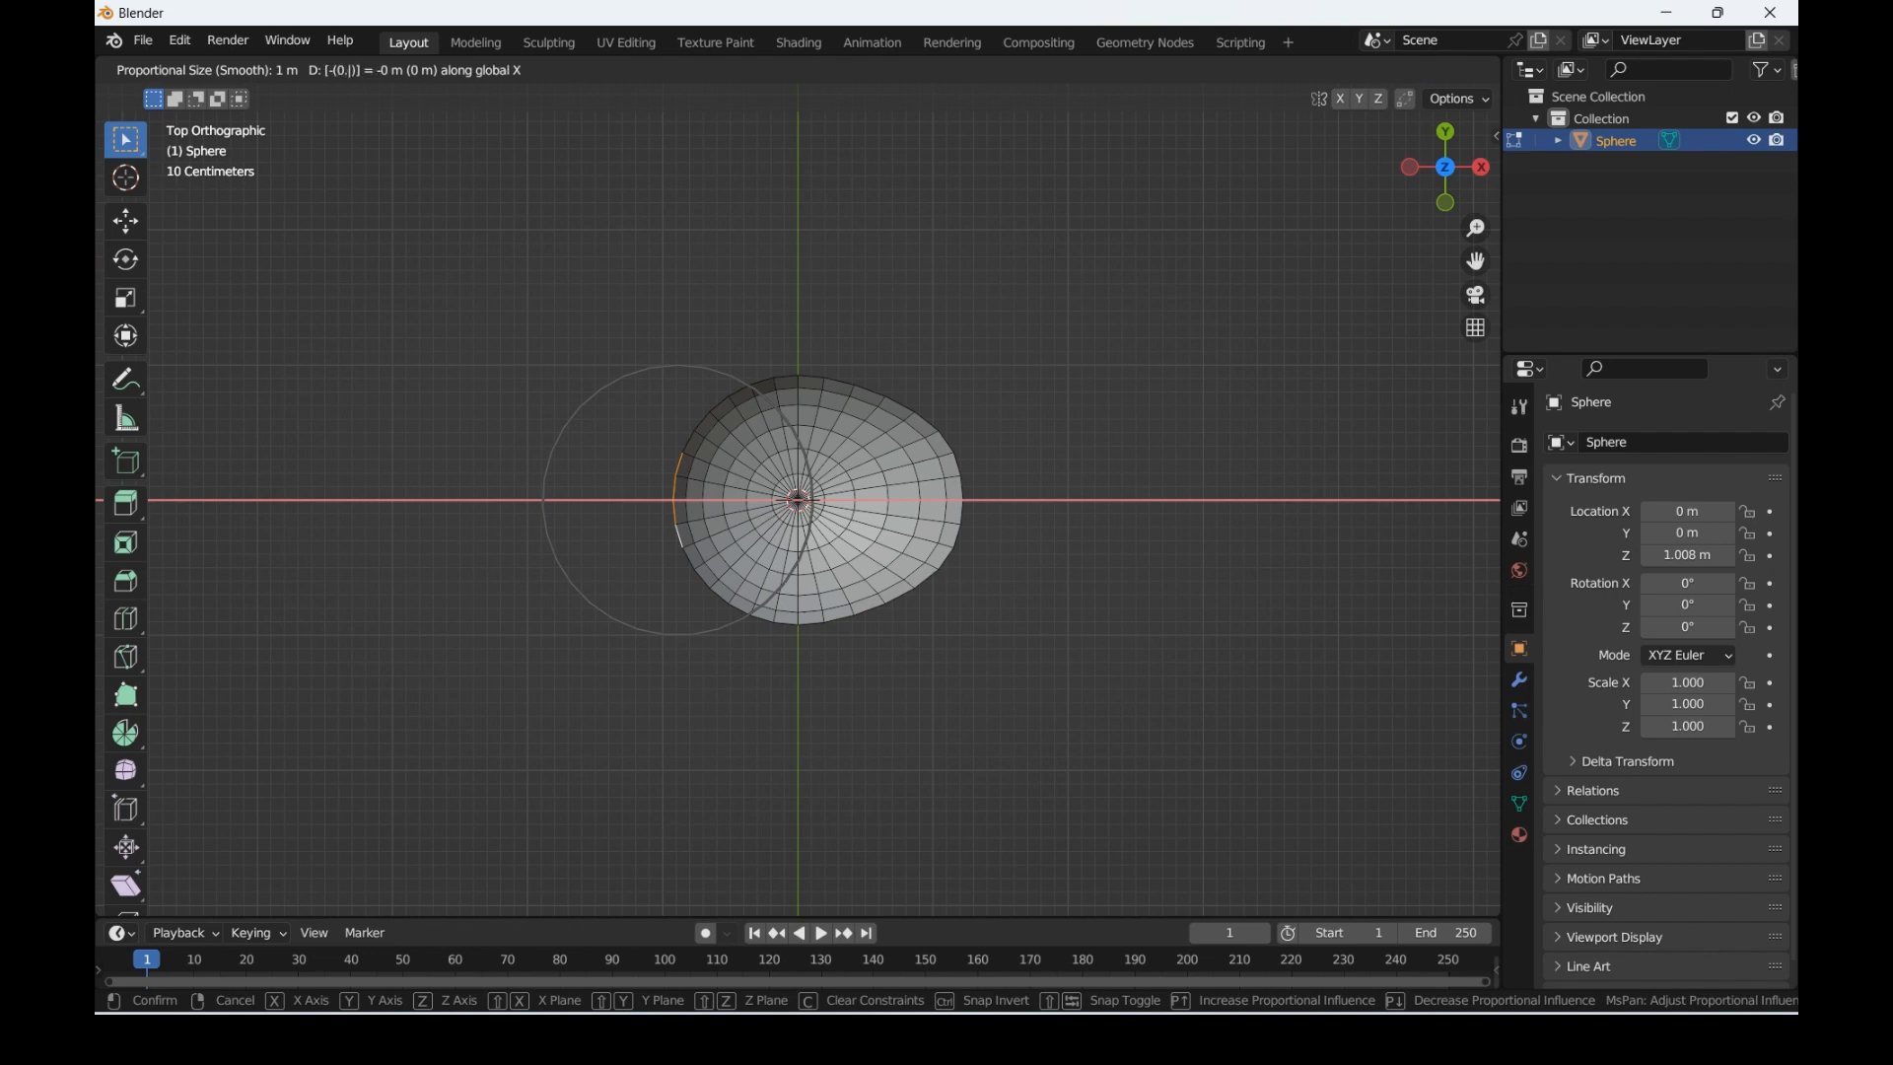
{"action": "key", "text": "Return"}
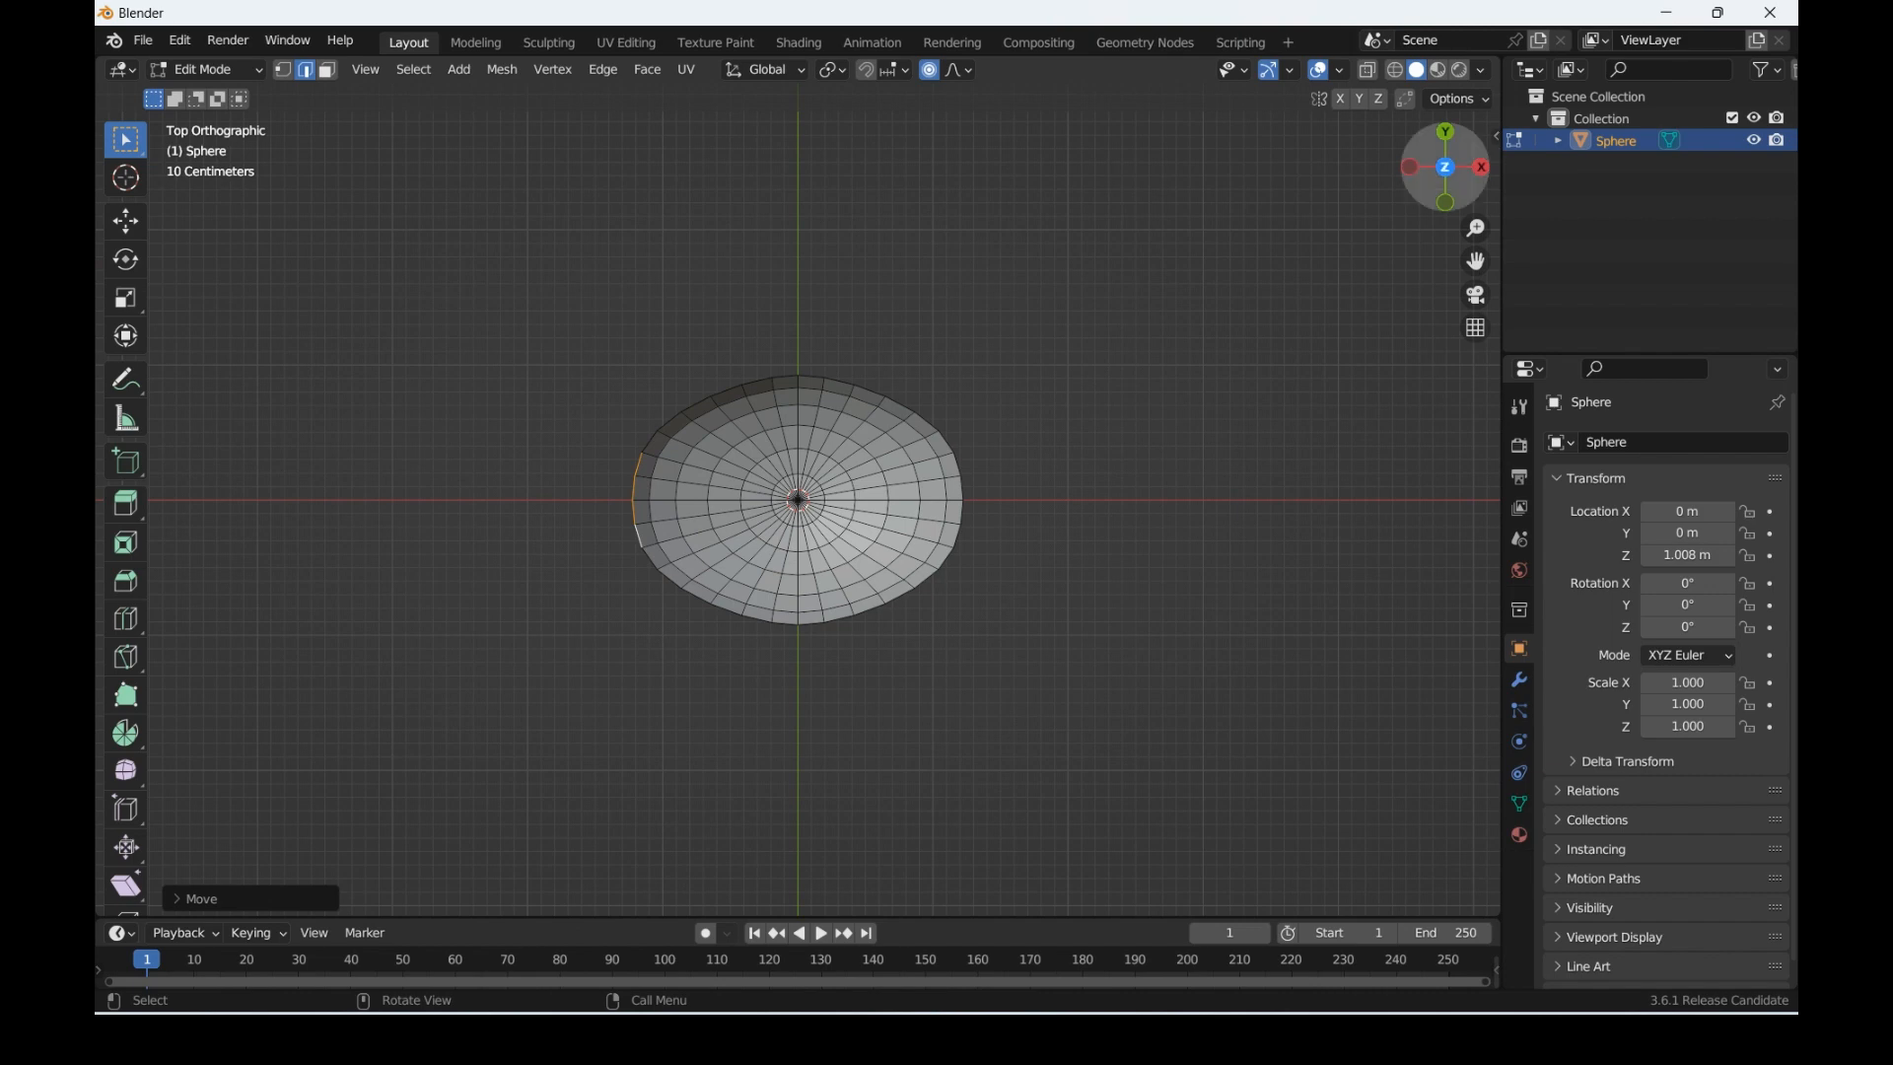
Step: Select the faces around the bowl's bottom pole and raise them about 0.08 m along Z with Proportional Editing
{"action": "mouse_move", "coordinate": [1446, 167]}
{"action": "left_mouse_down"}
{"action": "mouse_move", "coordinate": [1400, 281]}
{"action": "mouse_move", "coordinate": [1499, 217]}
{"action": "mouse_move", "coordinate": [1477, 148]}
{"action": "left_mouse_up"}
{"action": "scroll", "coordinate": [797, 499], "scroll_direction": "down", "scroll_amount": 2}
{"action": "scroll", "coordinate": [798, 499], "scroll_direction": "up", "scroll_amount": 1}
{"action": "scroll", "coordinate": [798, 499], "scroll_direction": "up", "scroll_amount": 1}
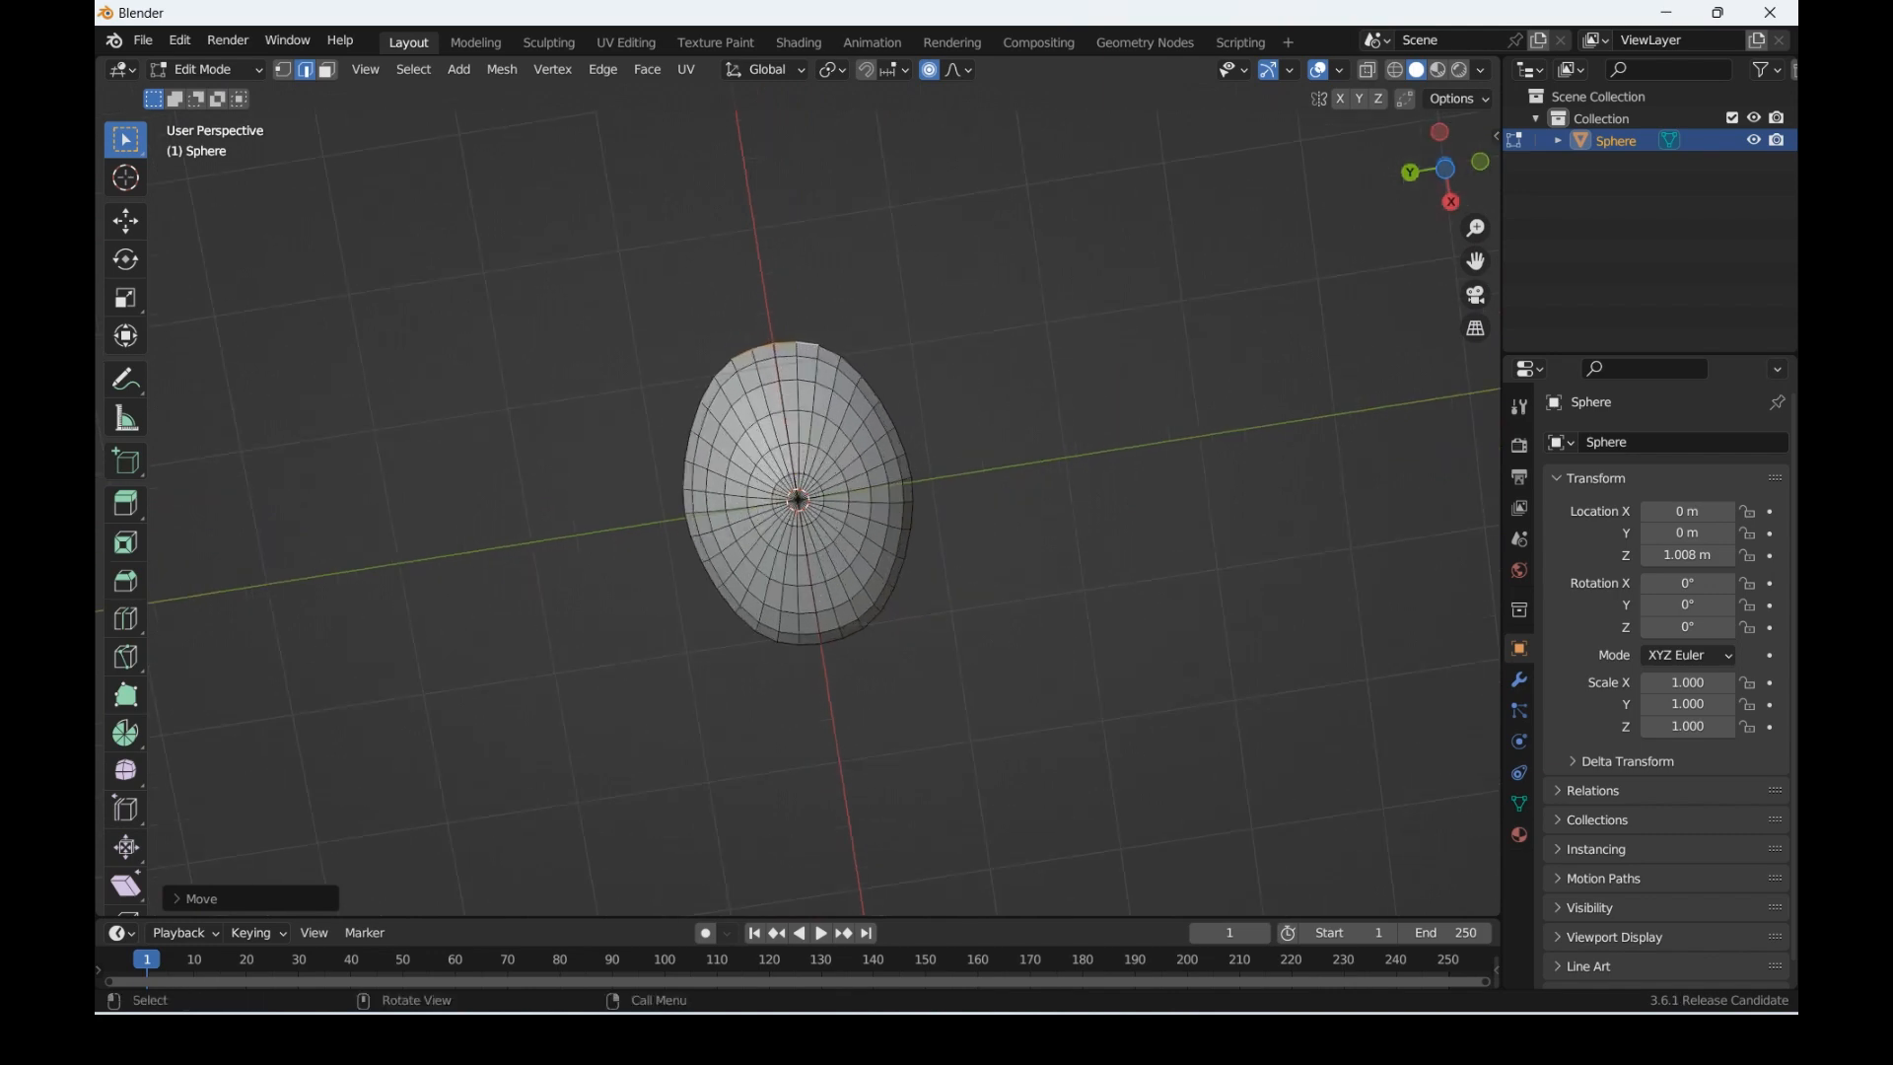
{"action": "key", "text": "3"}
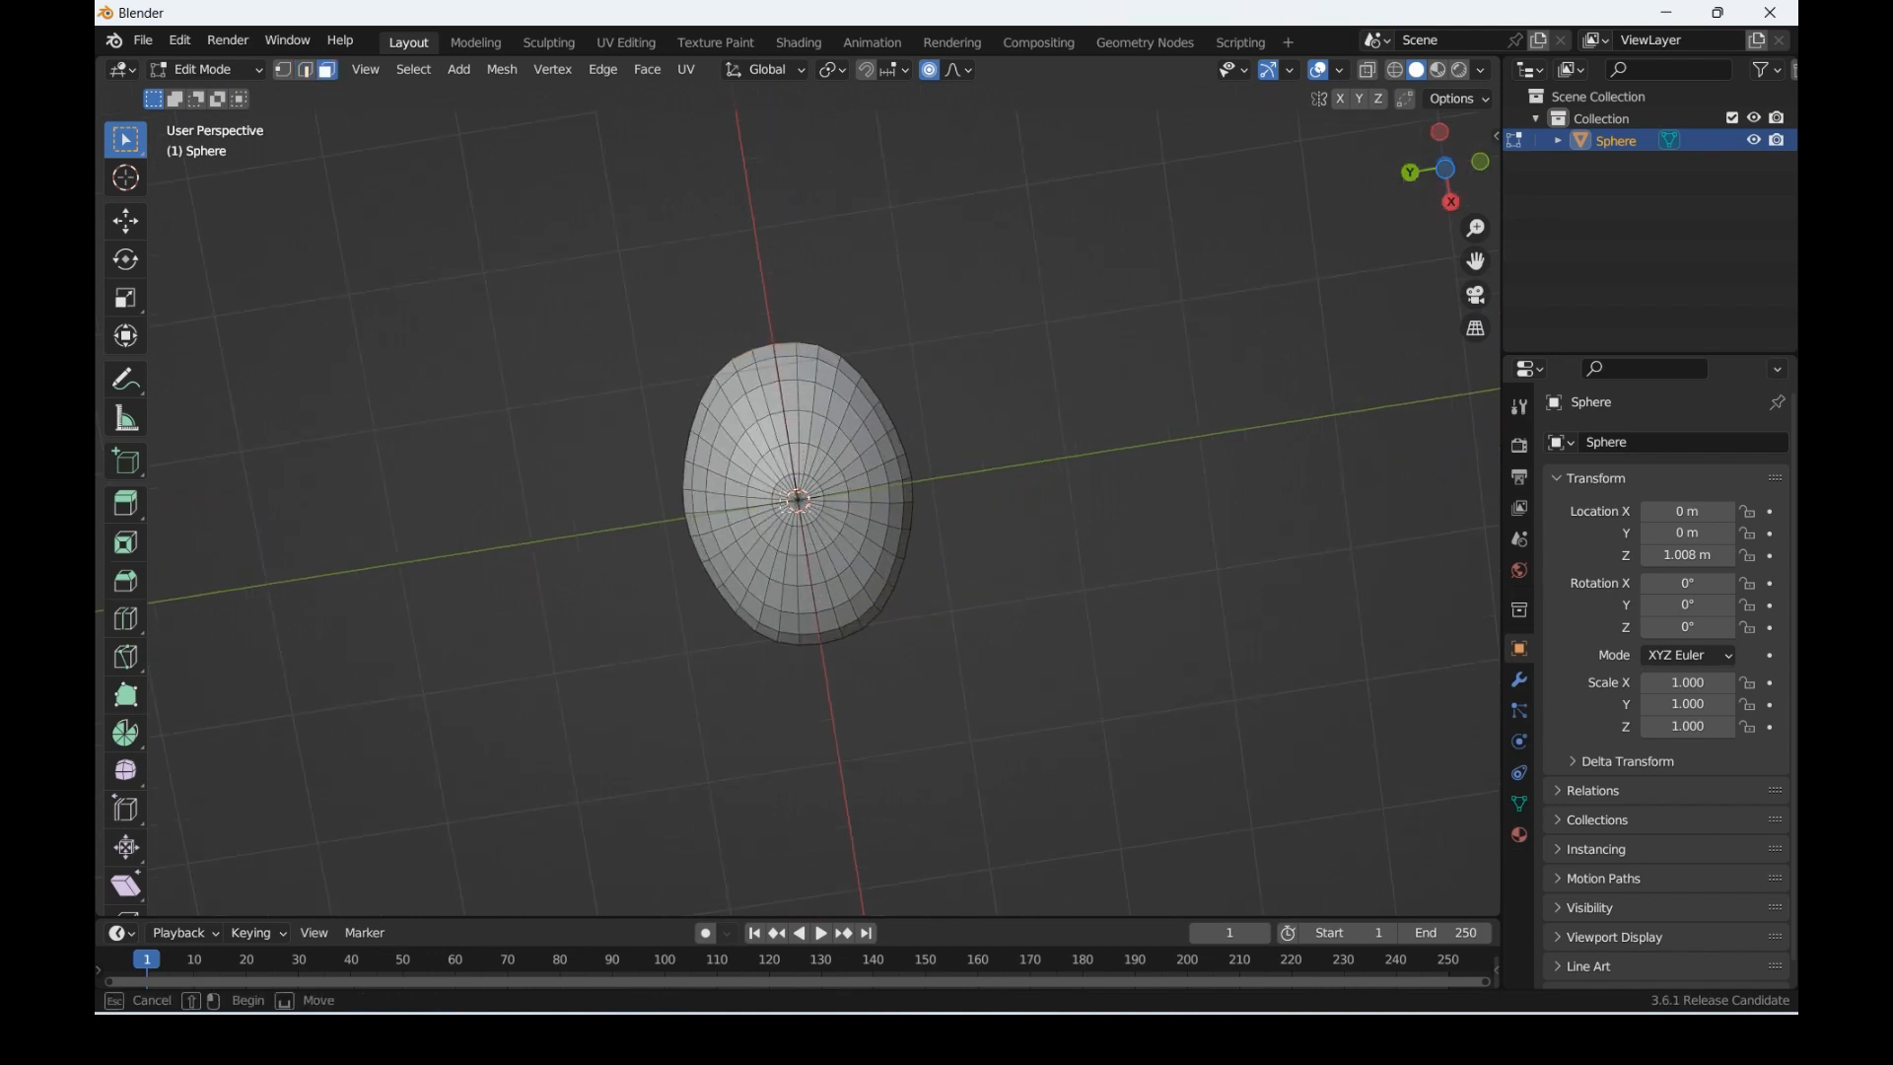
{"action": "left_click", "coordinate": [798, 499]}
{"action": "left_click_drag", "start_coordinate": [1446, 169], "coordinate": [1638, 362]}
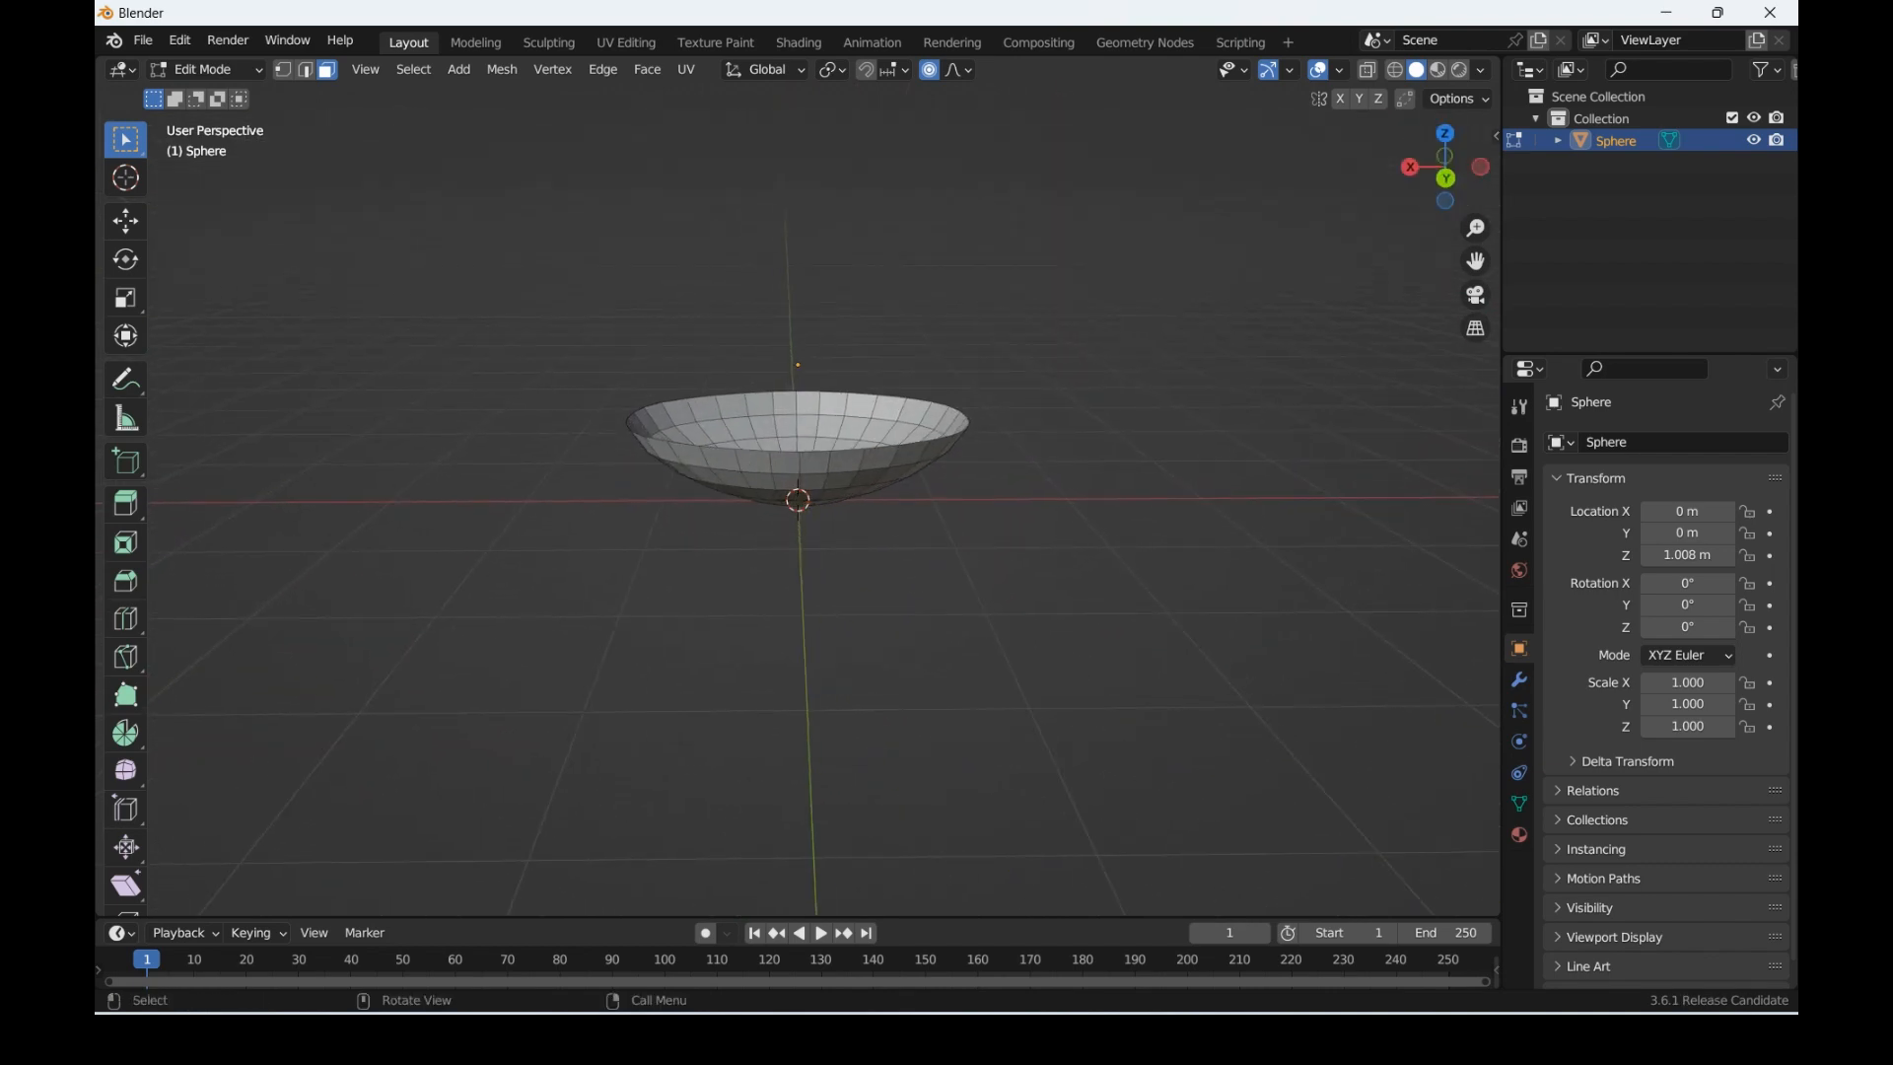
{"action": "key", "text": "g"}
{"action": "key", "text": "z"}
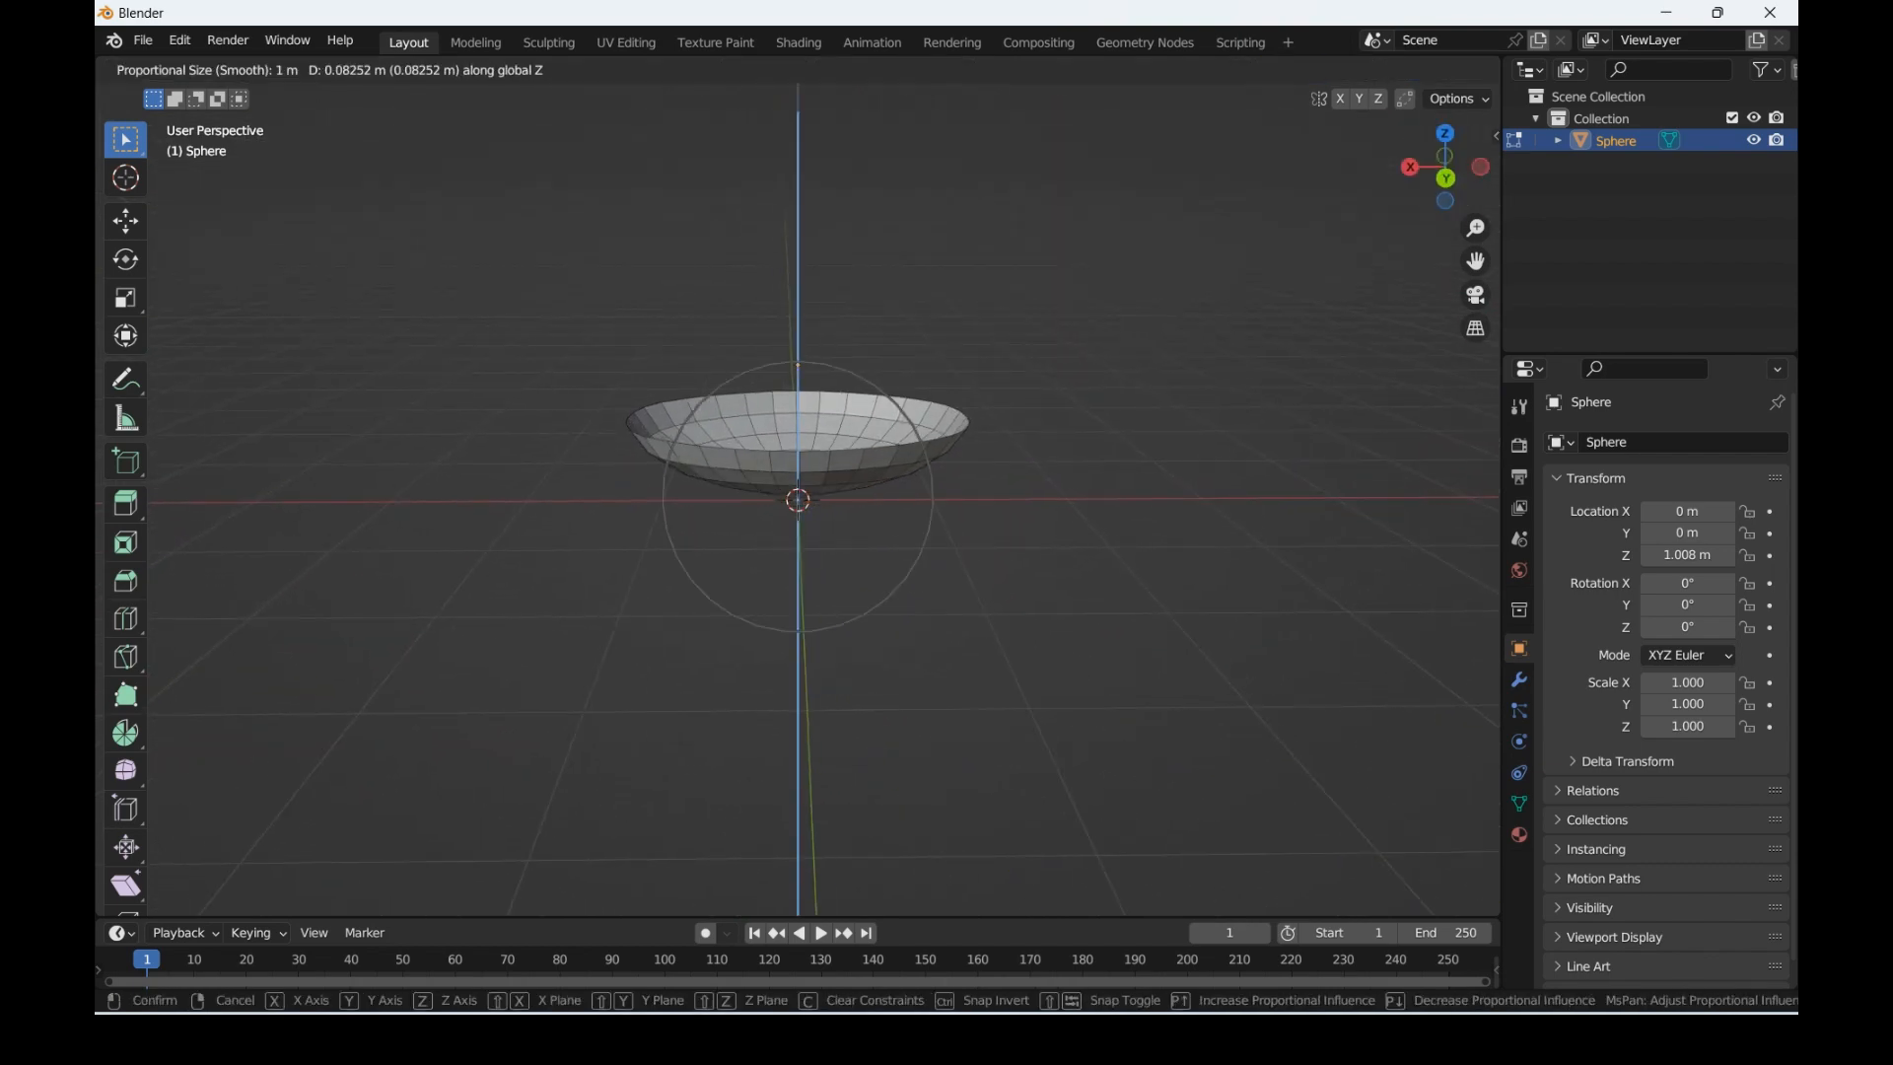
{"action": "key", "text": "Return"}
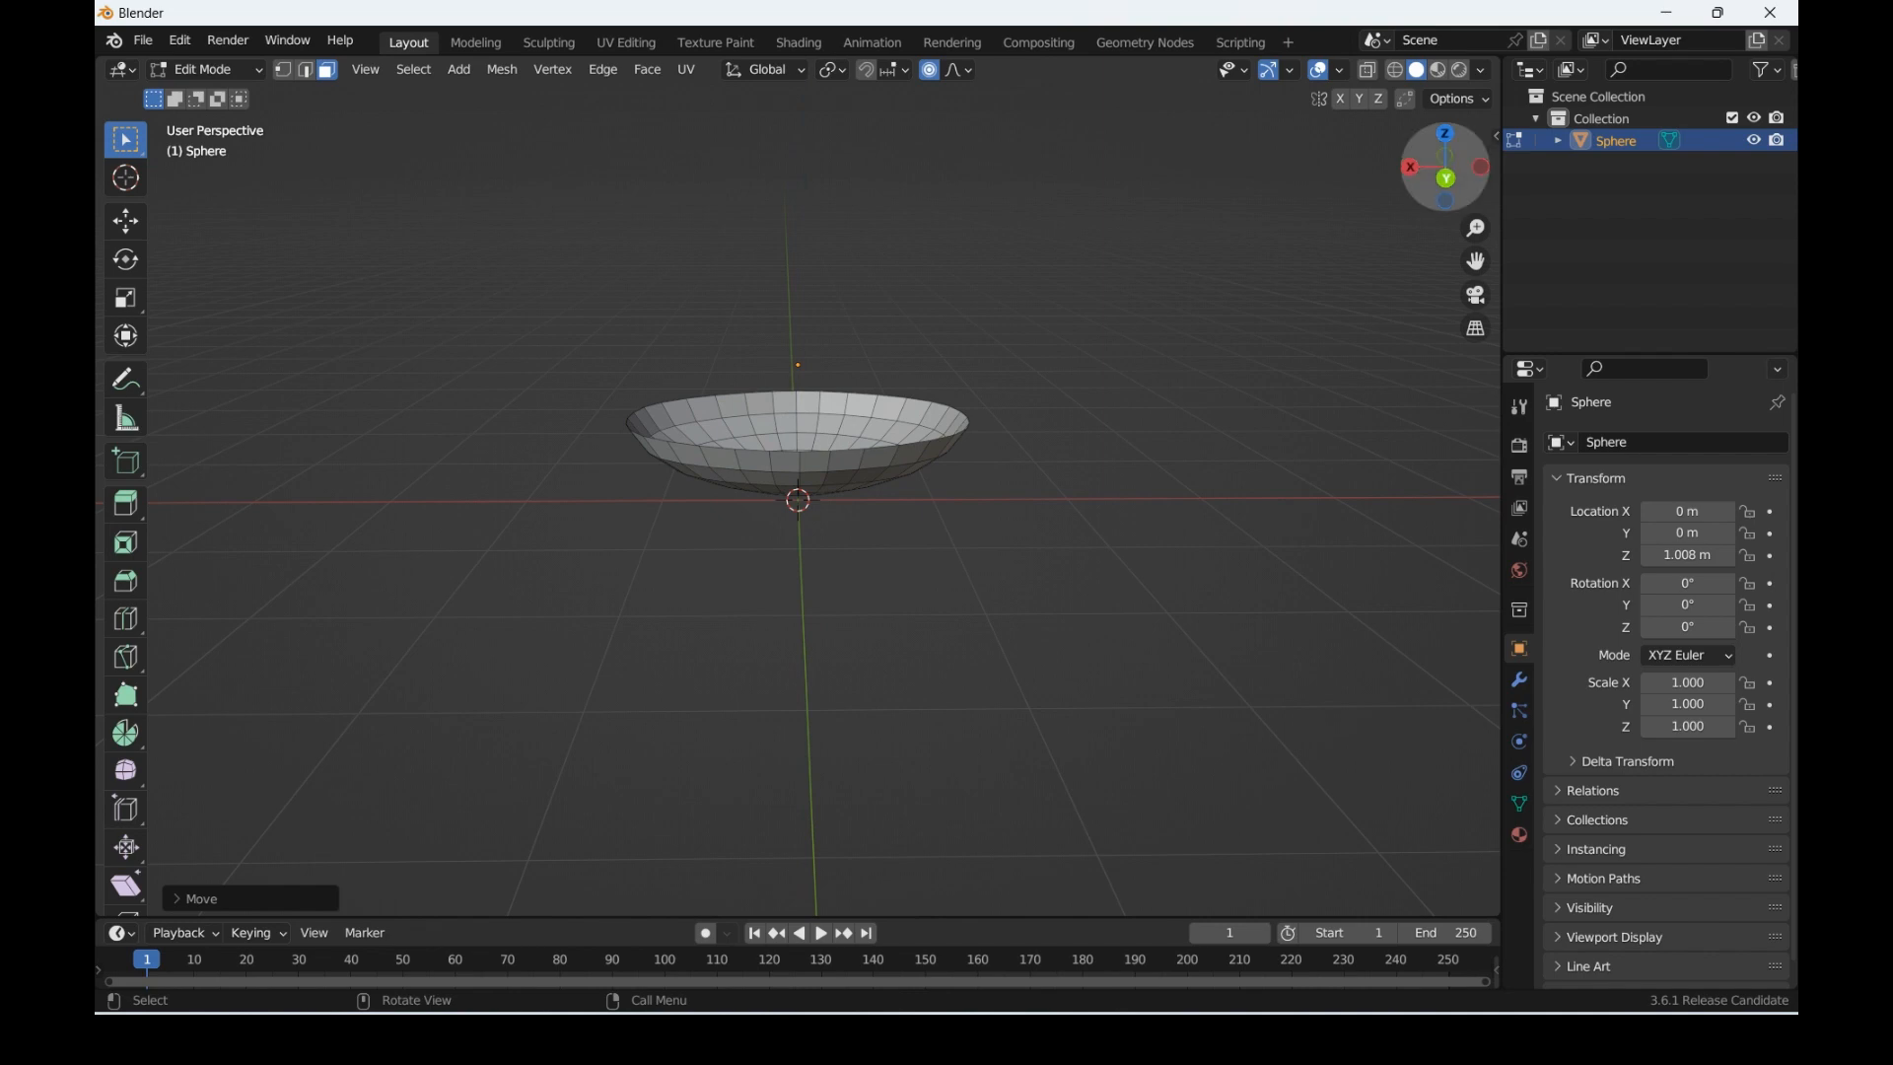
Step: In back view, lower the selected bottom faces slightly along Z to soften the flattened base
{"action": "left_click", "coordinate": [1446, 178]}
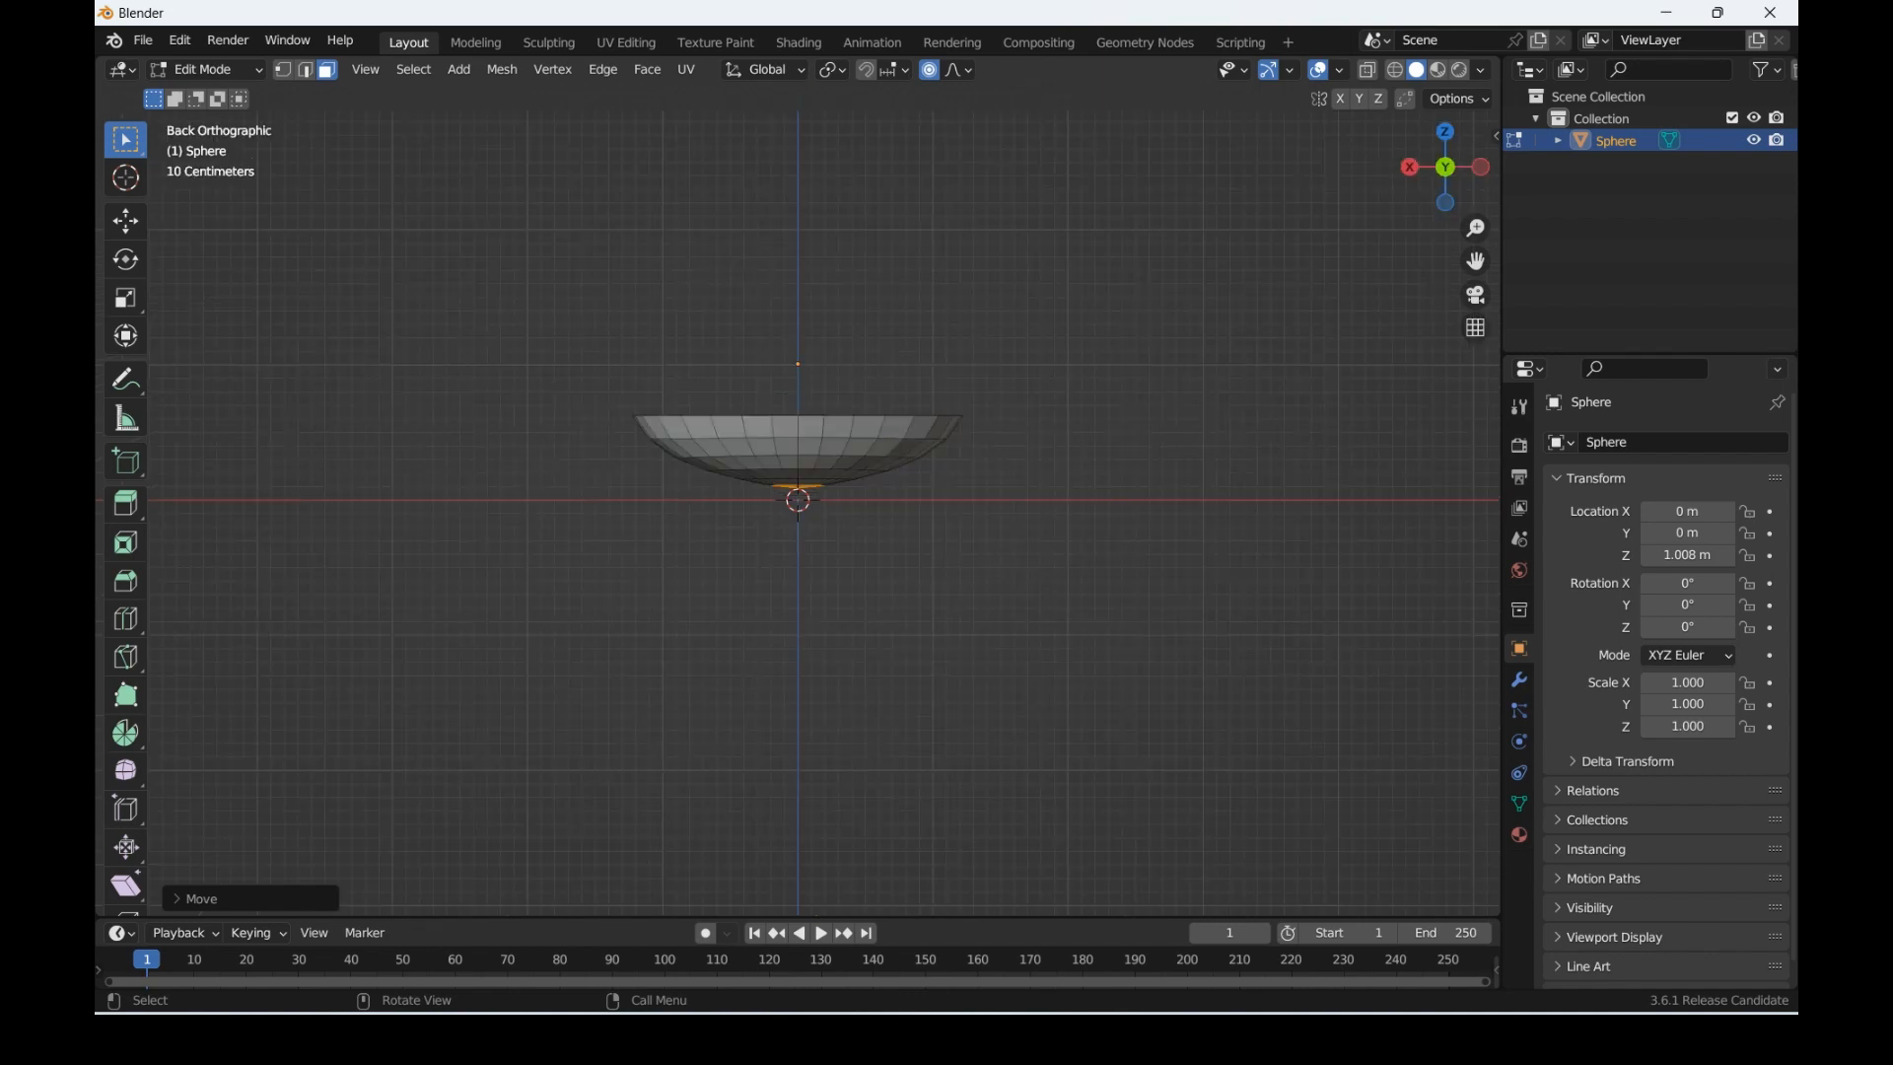
{"action": "key", "text": "g"}
{"action": "key", "text": "z"}
{"action": "key", "text": "Return"}
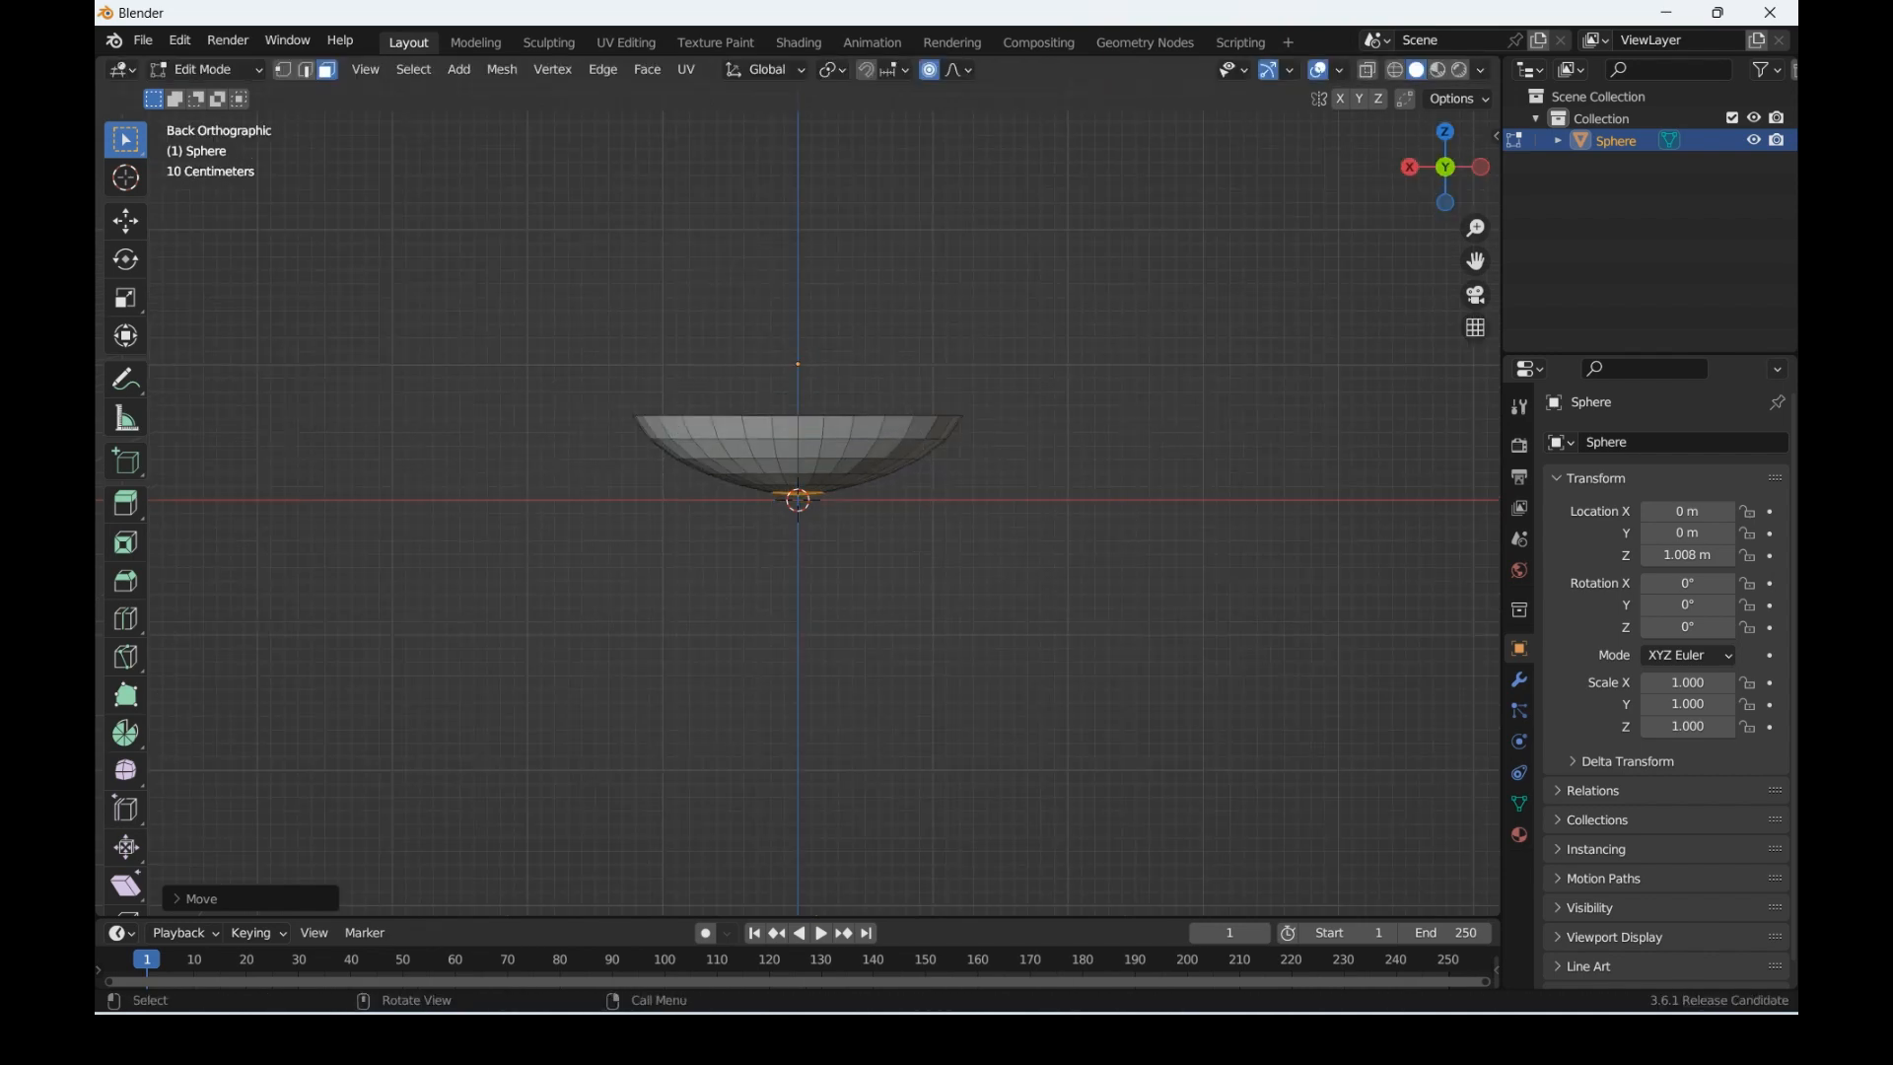
Step: Turn off Proportional Editing and try selecting the bowl's whole rim edge loop in edge selection mode from below
{"action": "left_click_drag", "start_coordinate": [1444, 168], "coordinate": [1454, 193]}
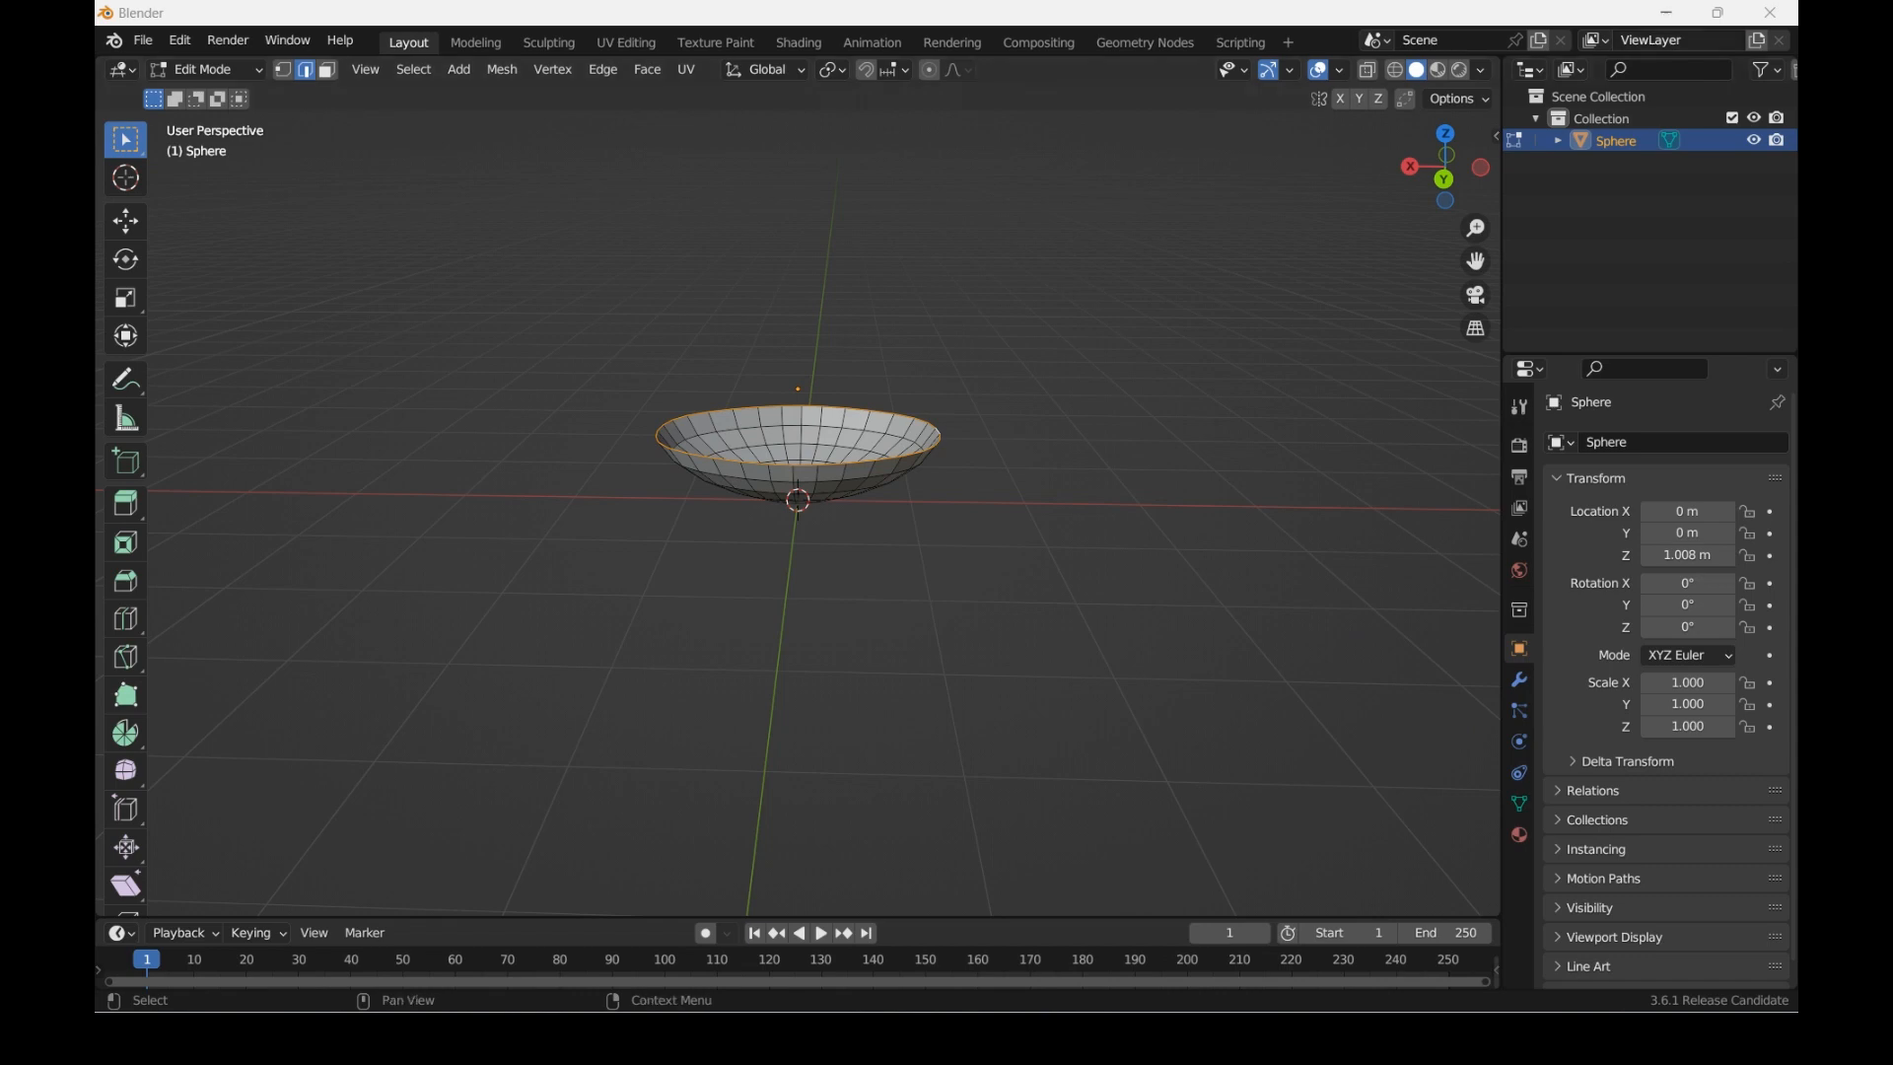
{"action": "left_click_drag", "start_coordinate": [1445, 168], "coordinate": [1430, 235]}
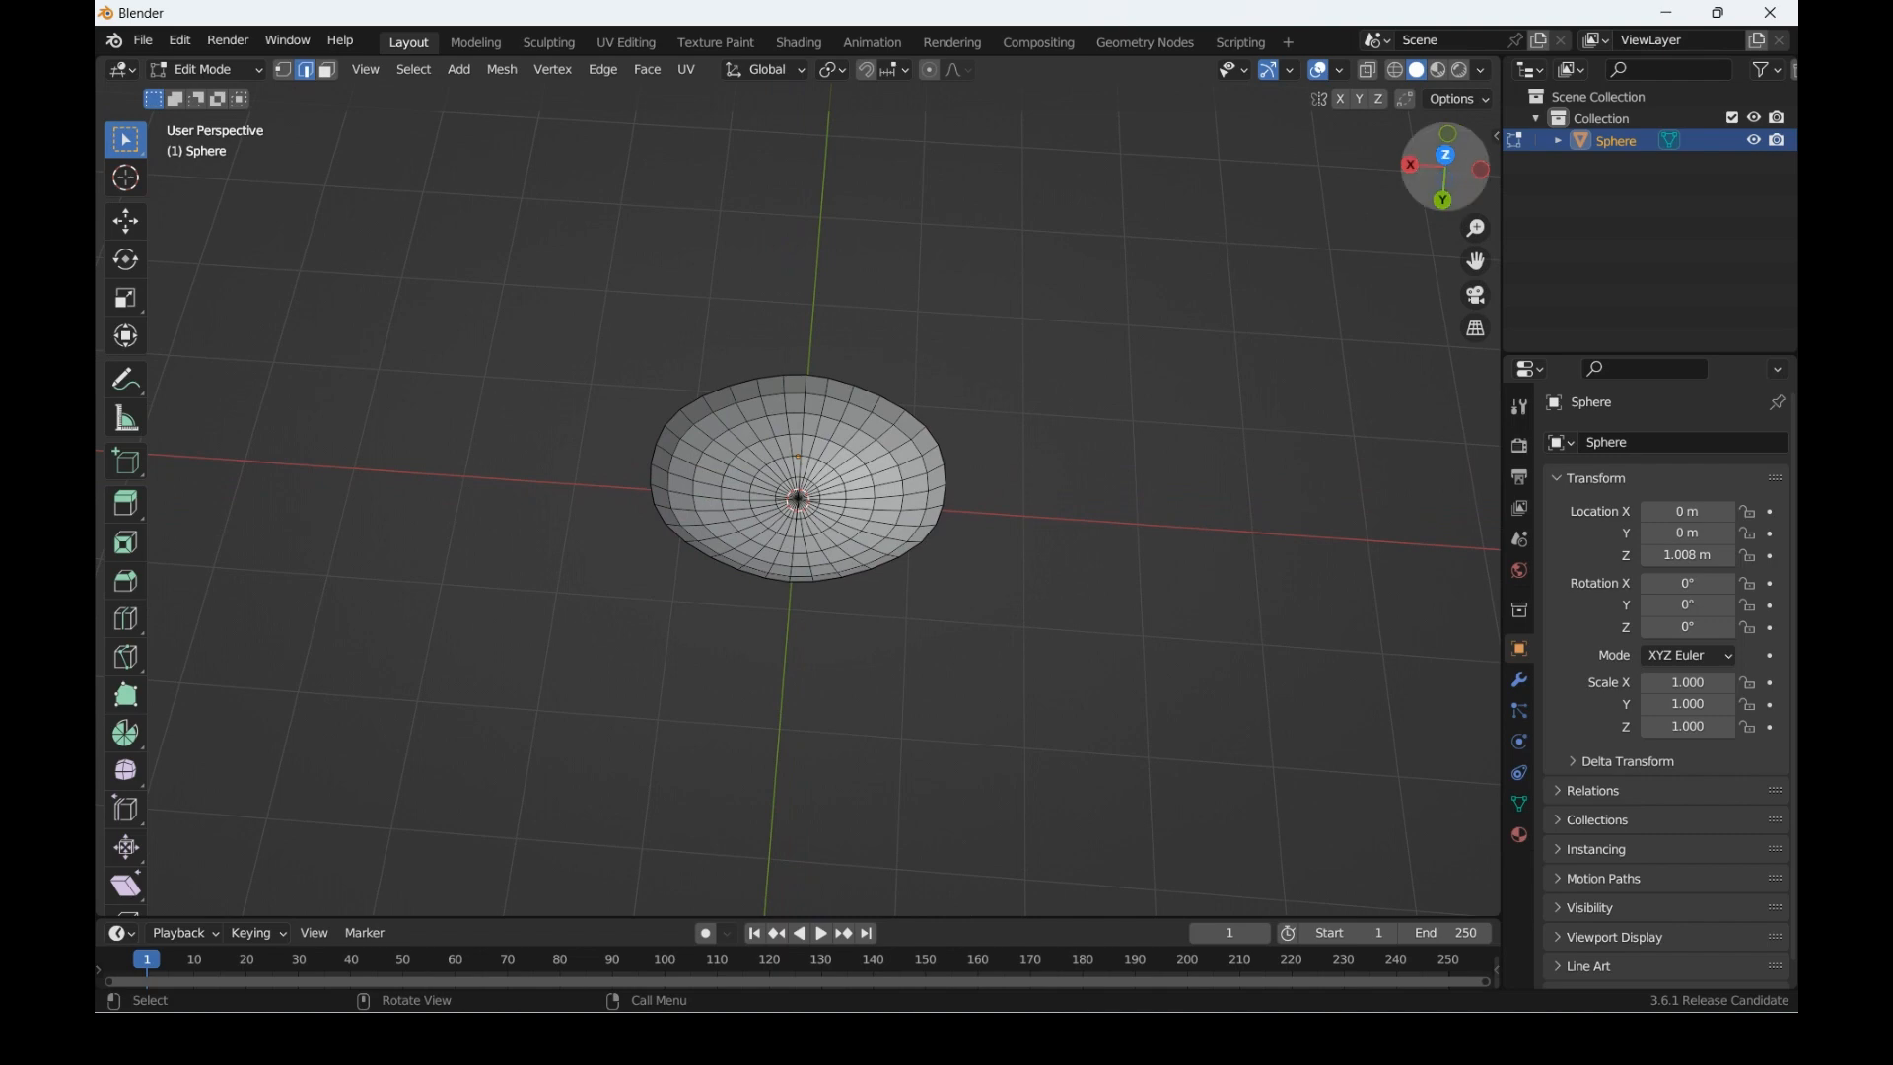
{"action": "left_click", "coordinate": [1445, 155]}
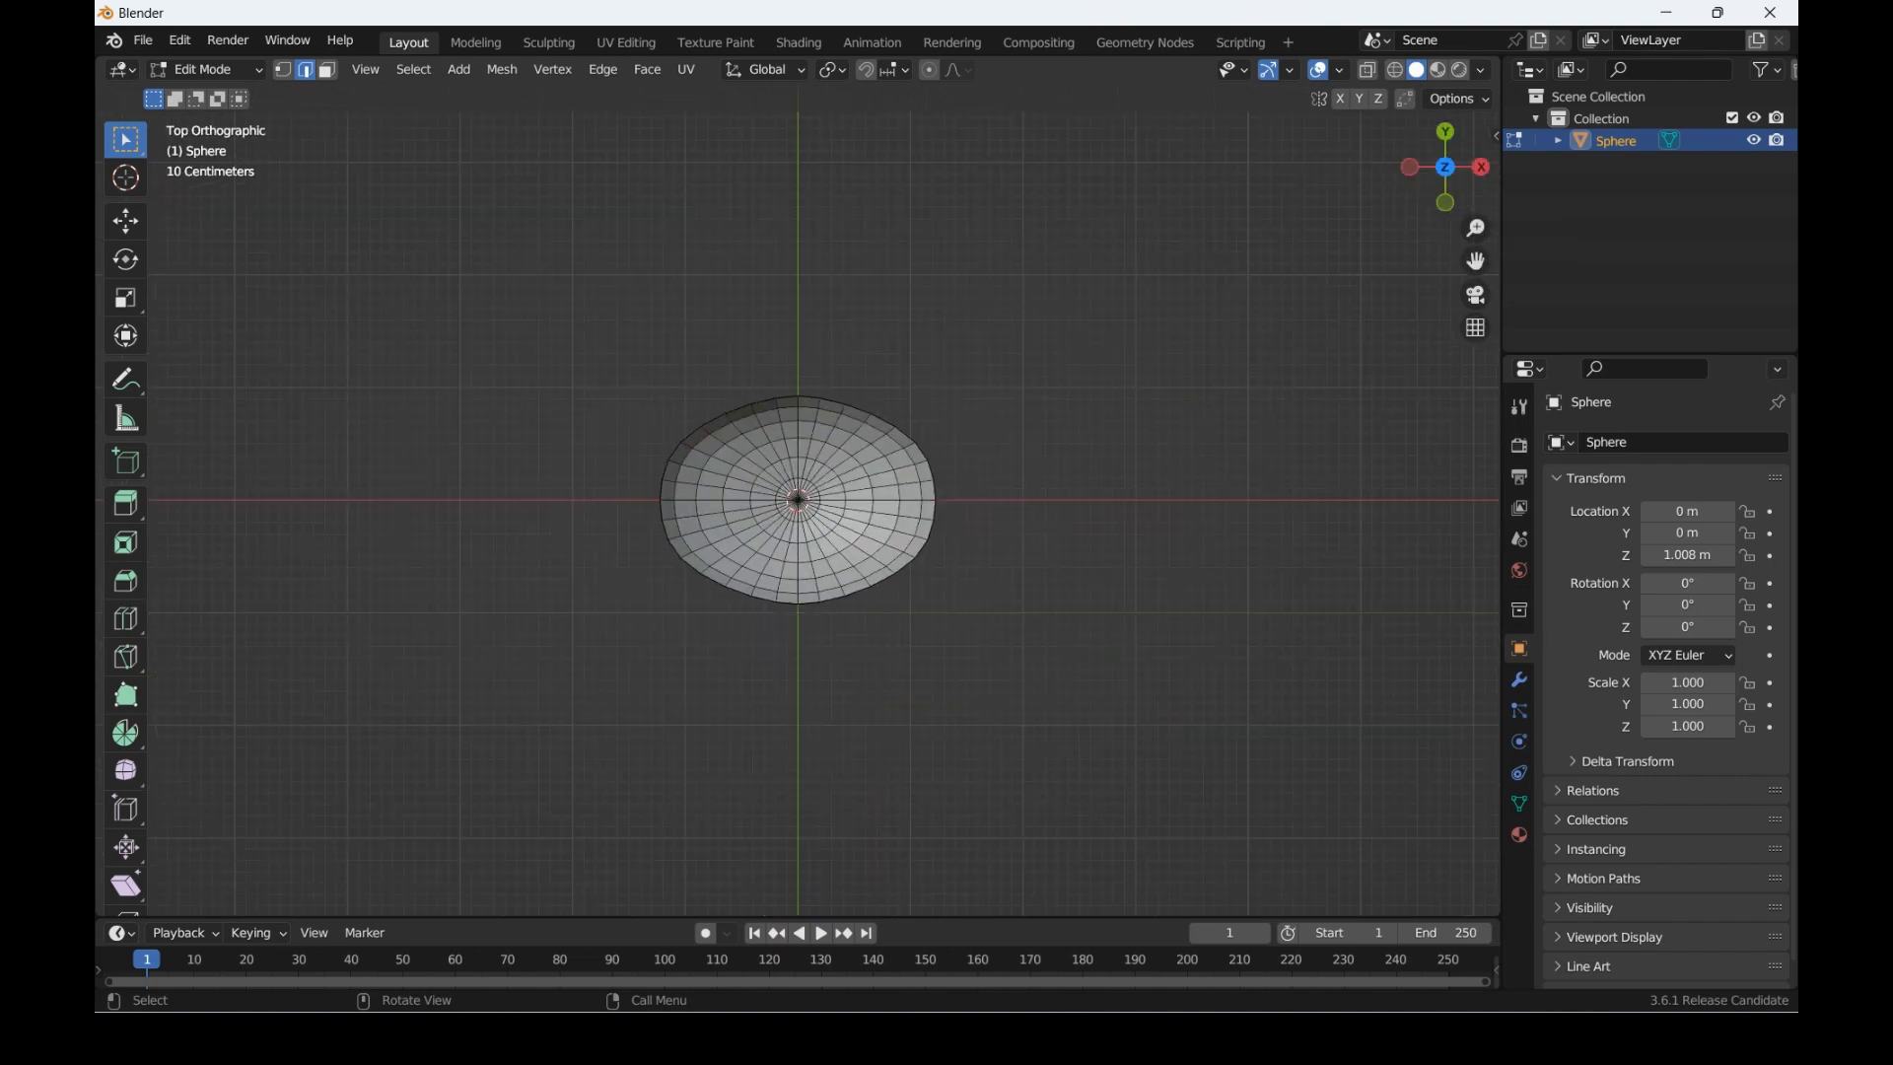
{"action": "left_click", "coordinate": [1445, 167]}
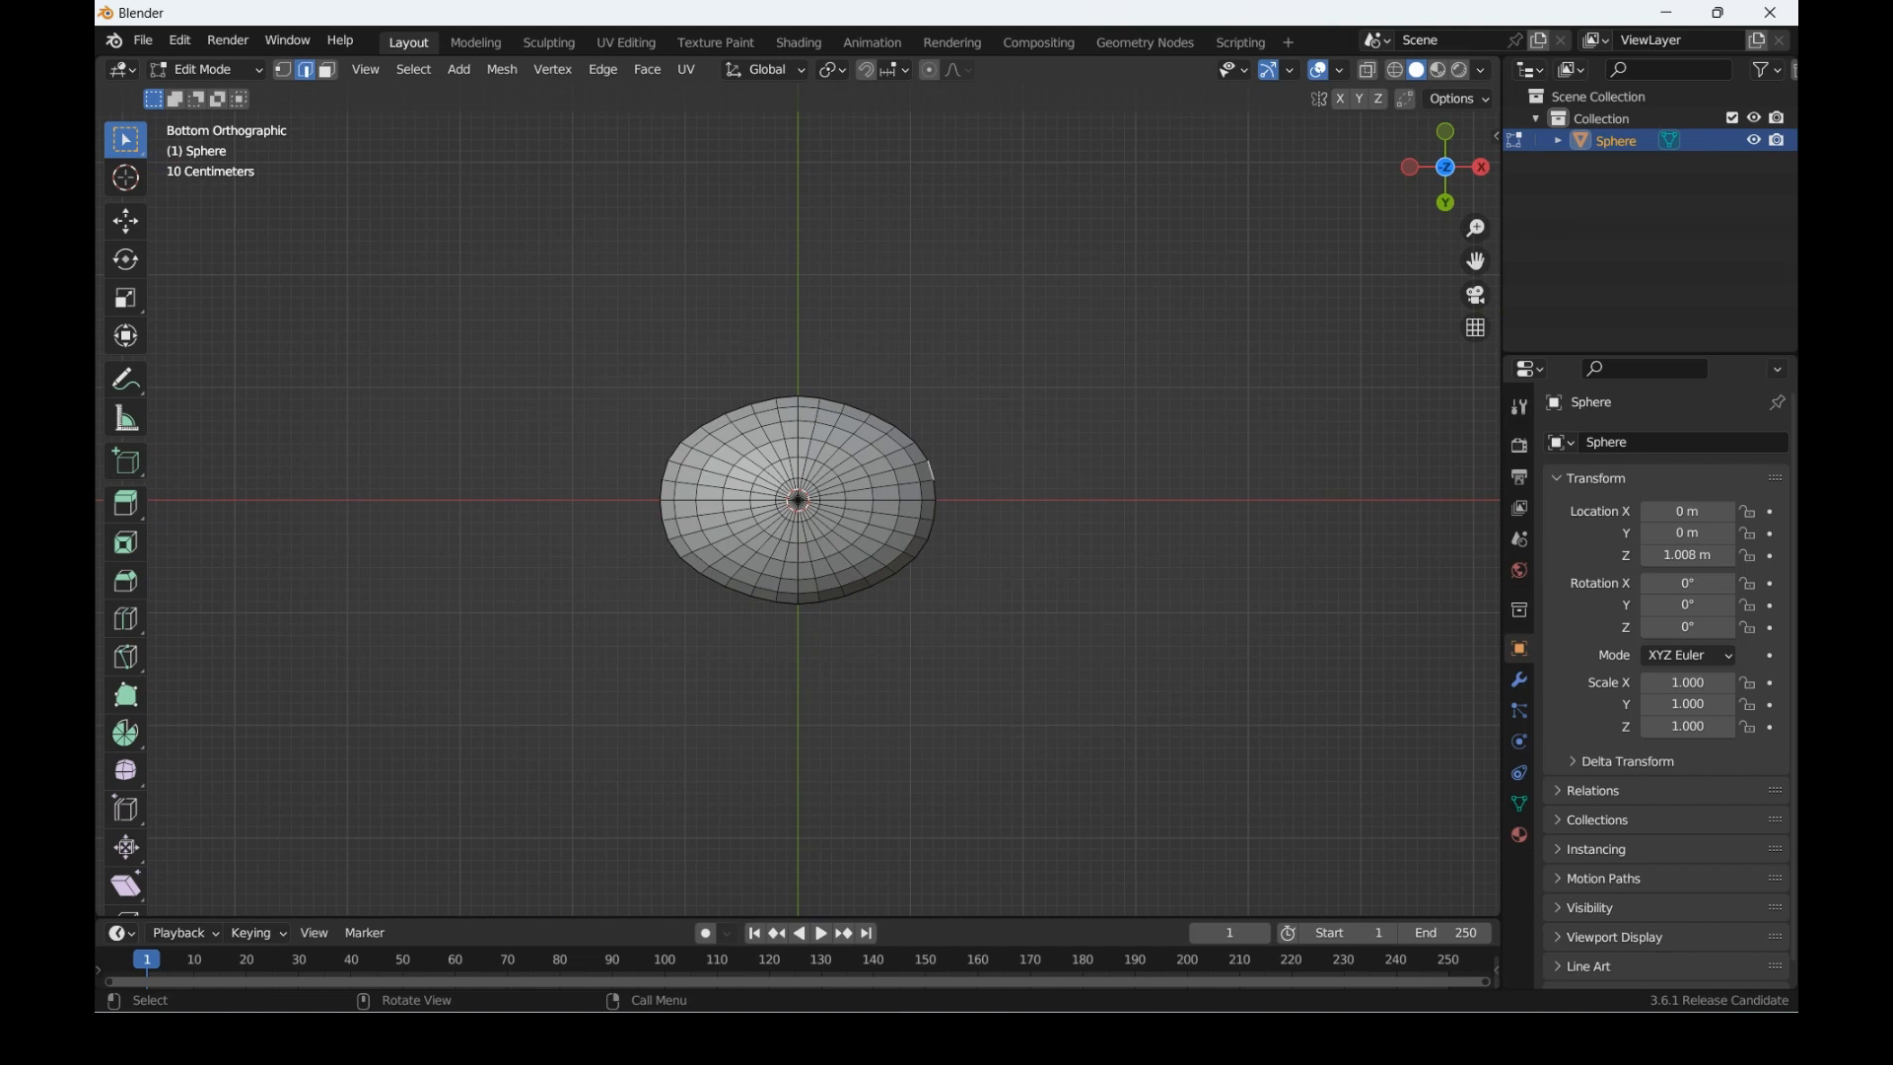
{"action": "left_click", "coordinate": [931, 471], "text": "alt"}
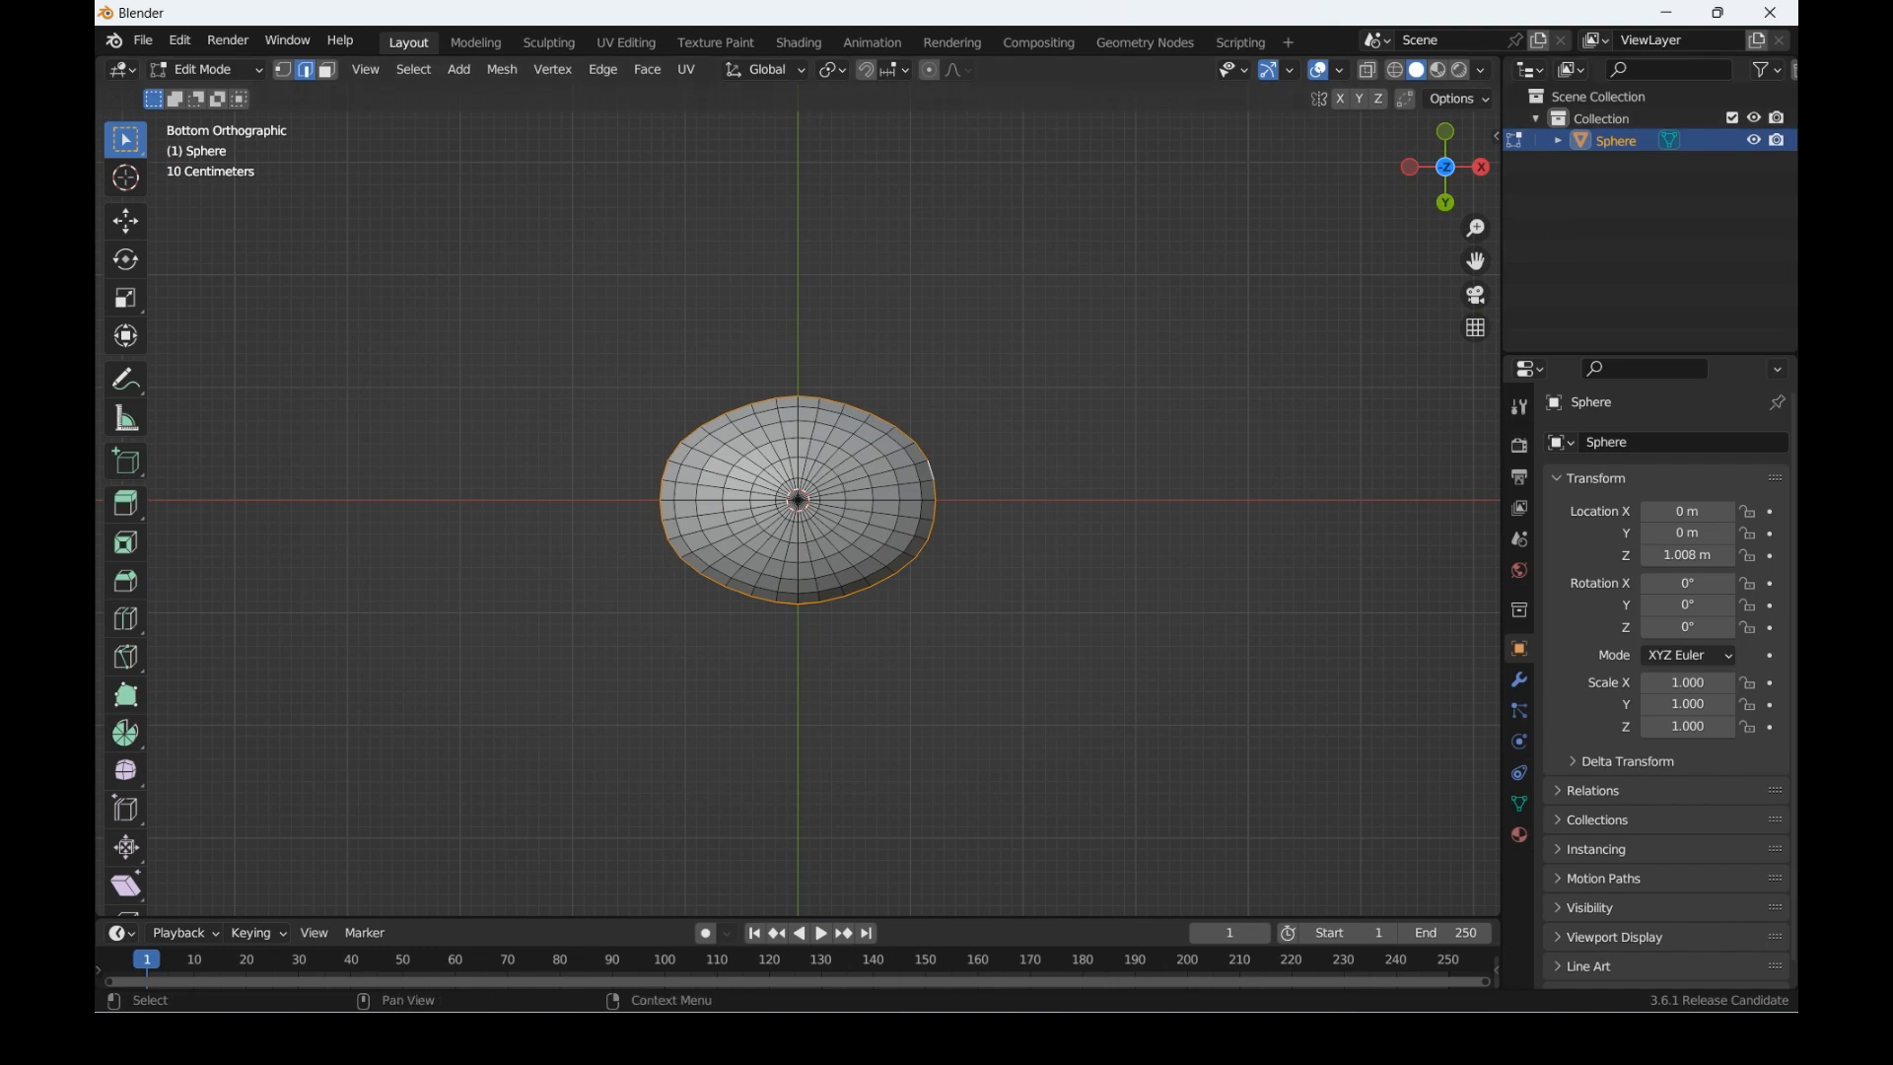
{"action": "left_click", "coordinate": [1311, 237]}
{"action": "left_click_drag", "start_coordinate": [1445, 173], "coordinate": [1402, 126]}
{"action": "left_click", "coordinate": [1445, 161]}
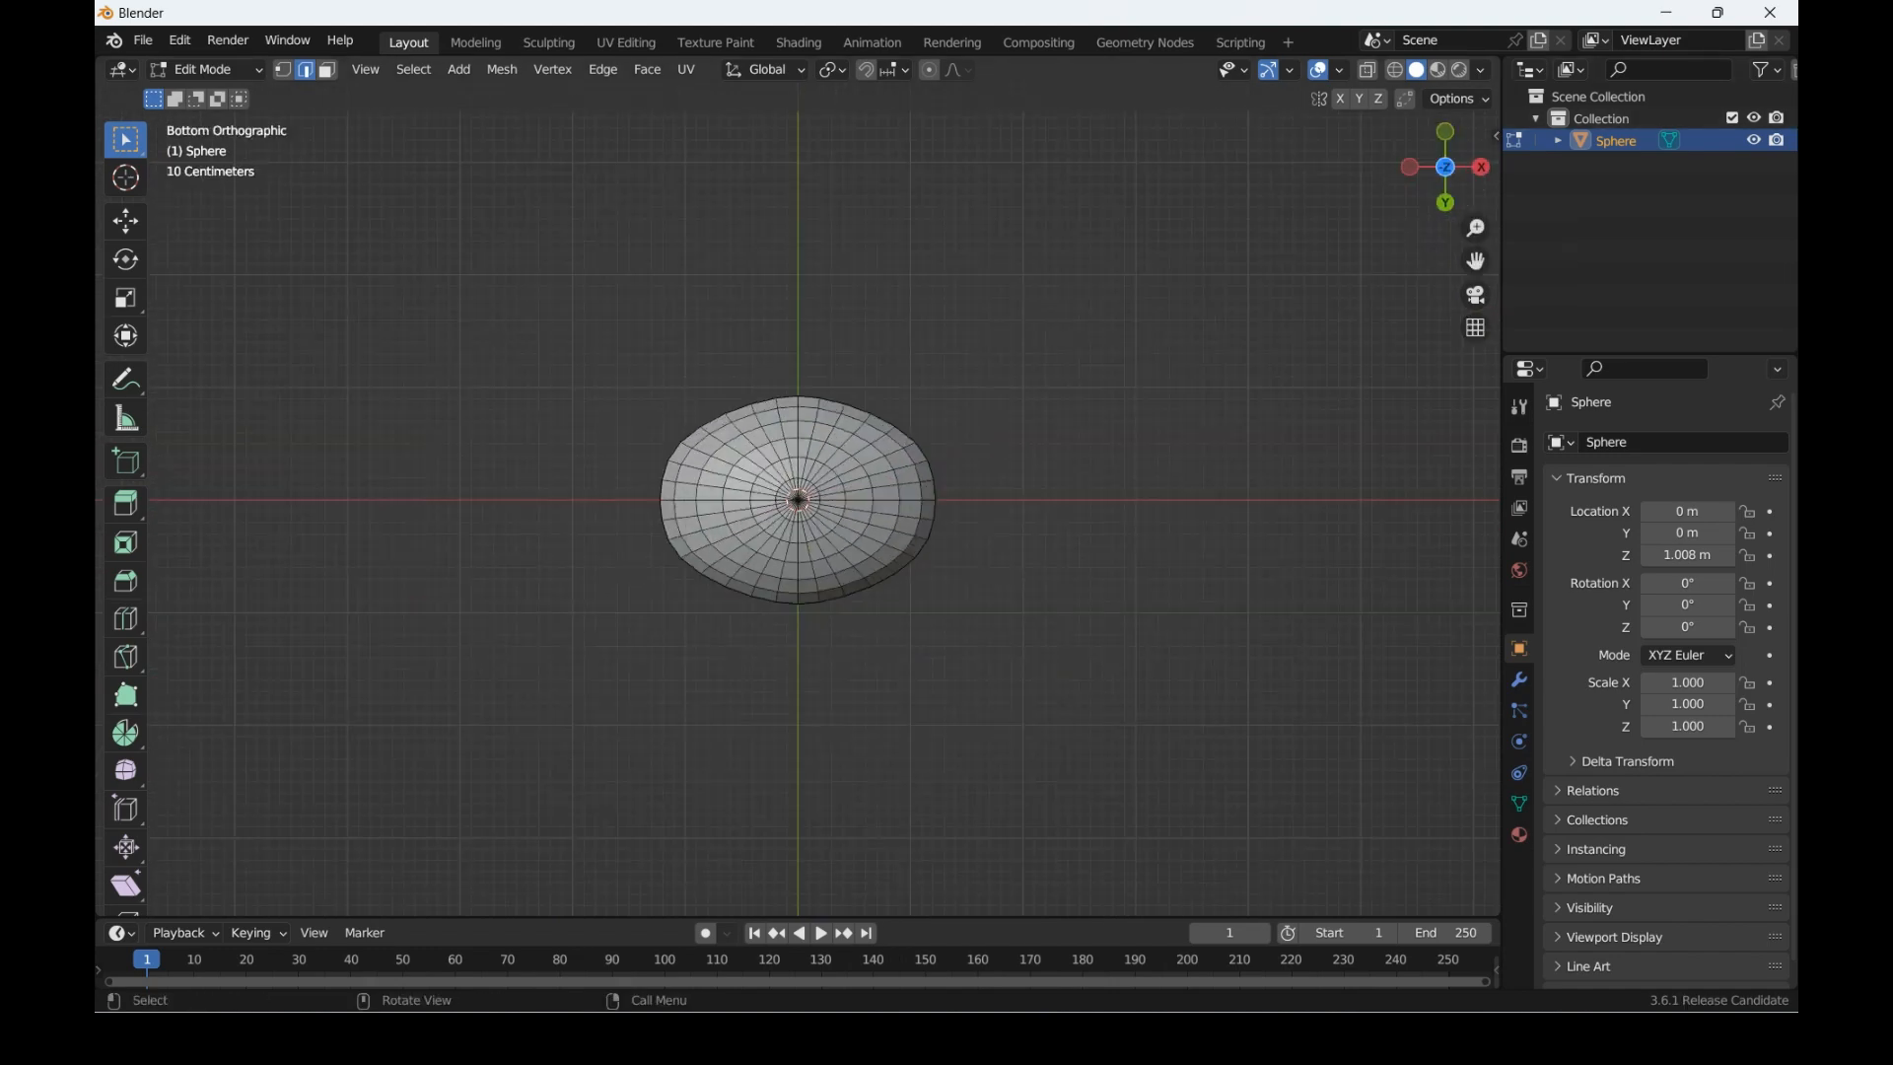
Step: Select the bowl's whole rim edge loop, extrude it and scale the new edges outward by a factor of about 1.18
{"action": "left_click", "coordinate": [906, 435], "text": "alt"}
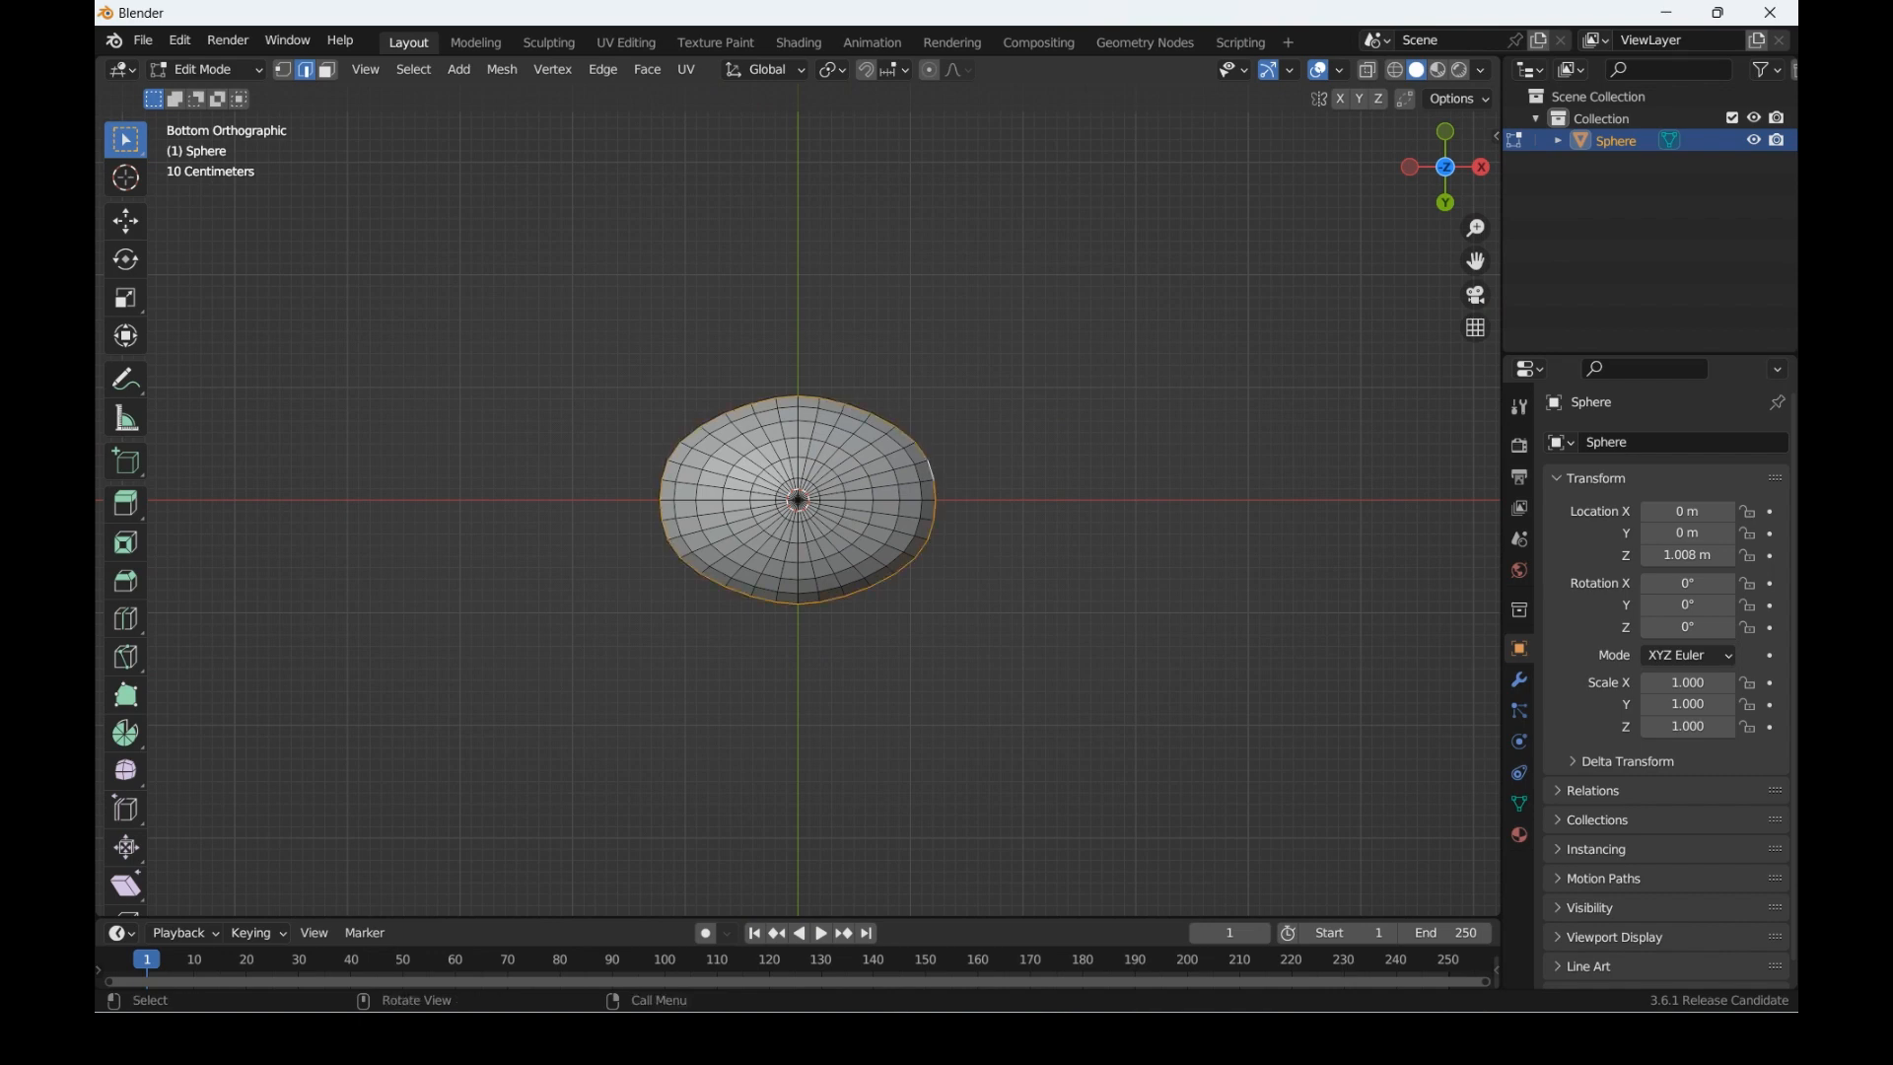
{"action": "left_click_drag", "start_coordinate": [1445, 166], "coordinate": [1562, 340]}
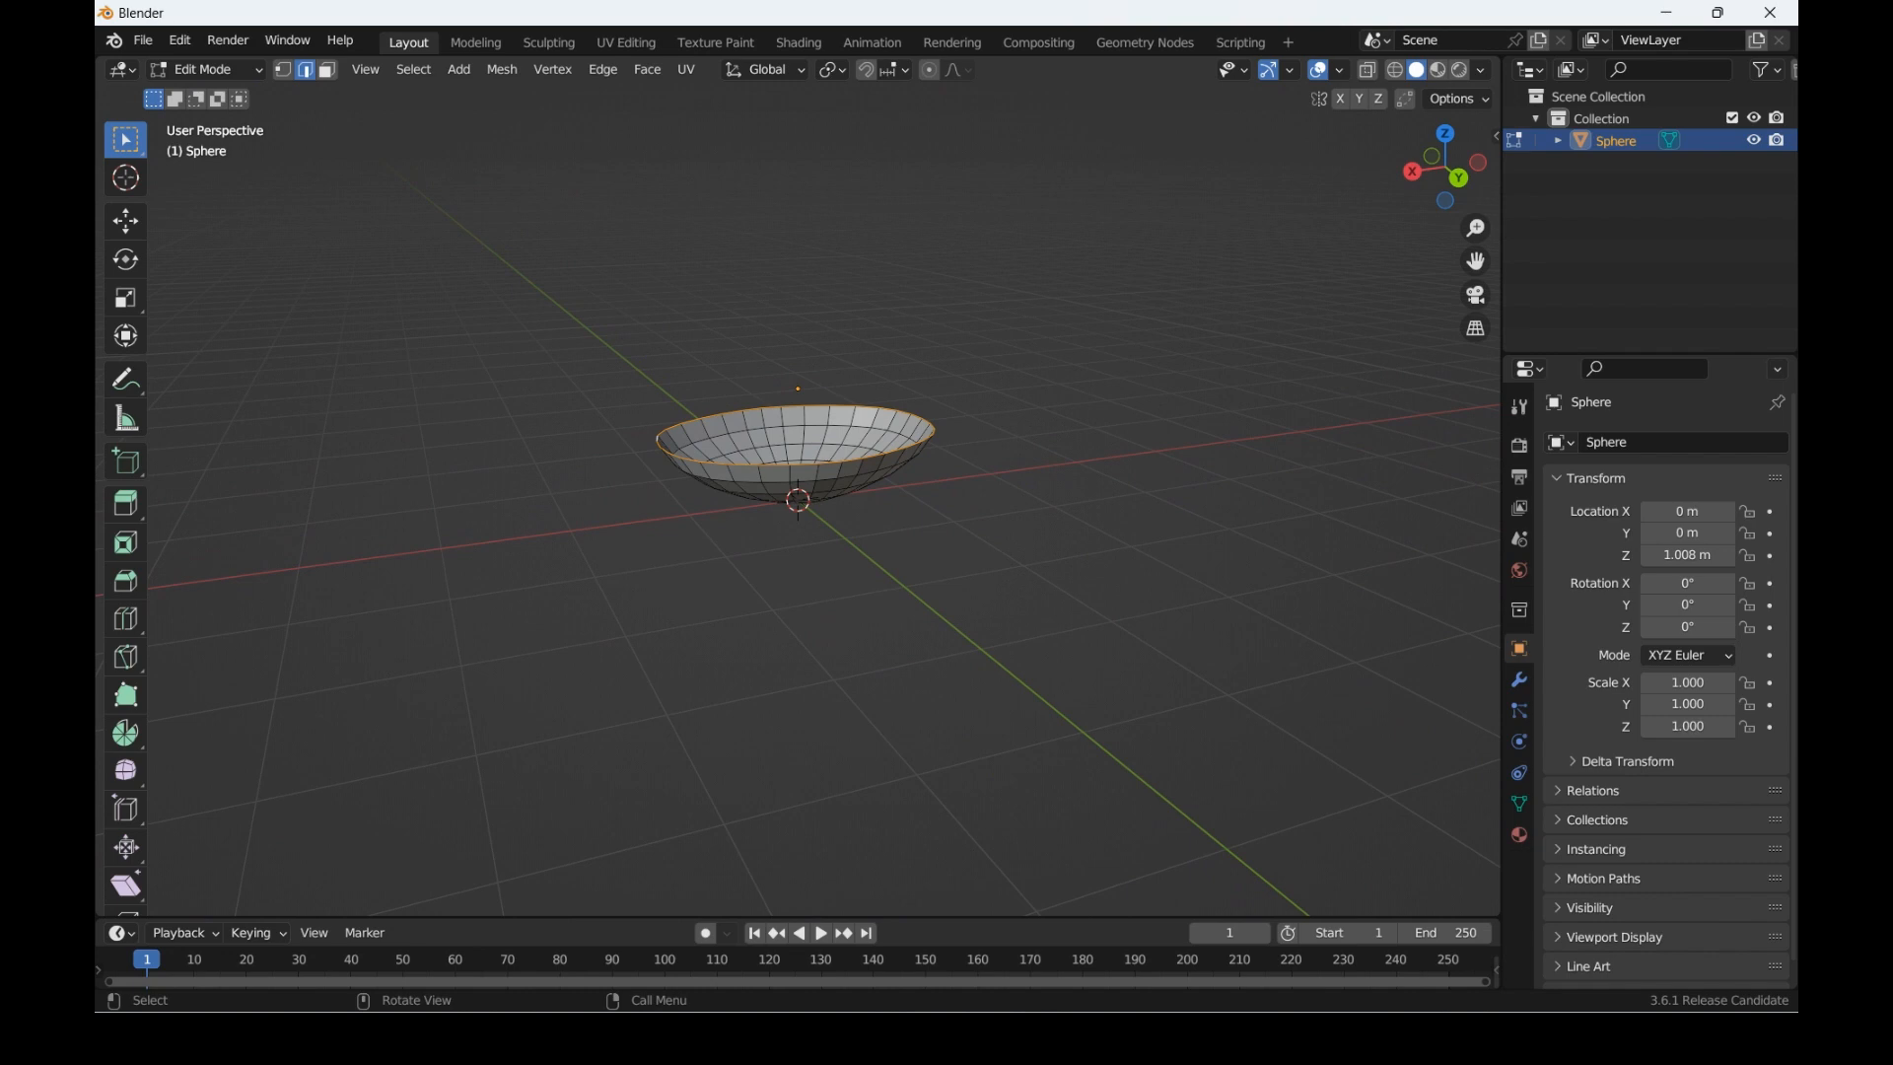
{"action": "key", "text": "s"}
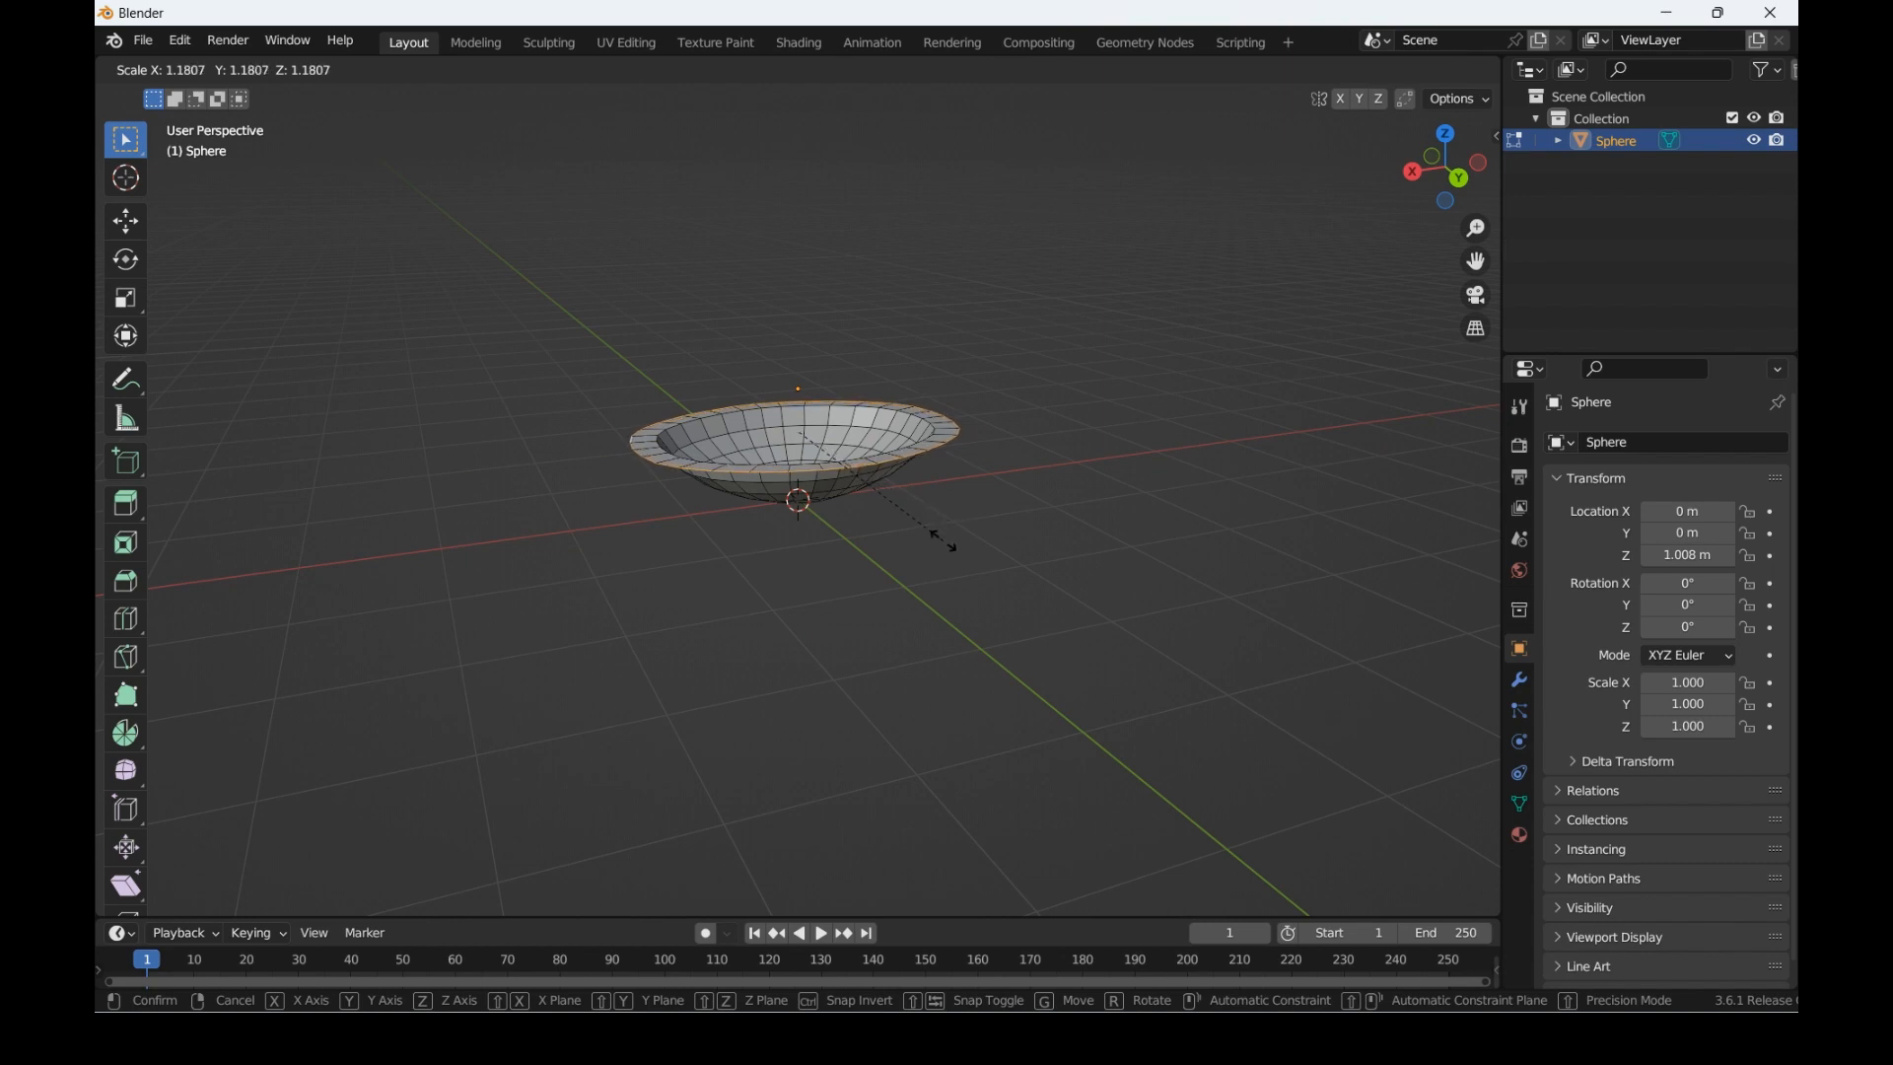
{"action": "left_click", "coordinate": [941, 540]}
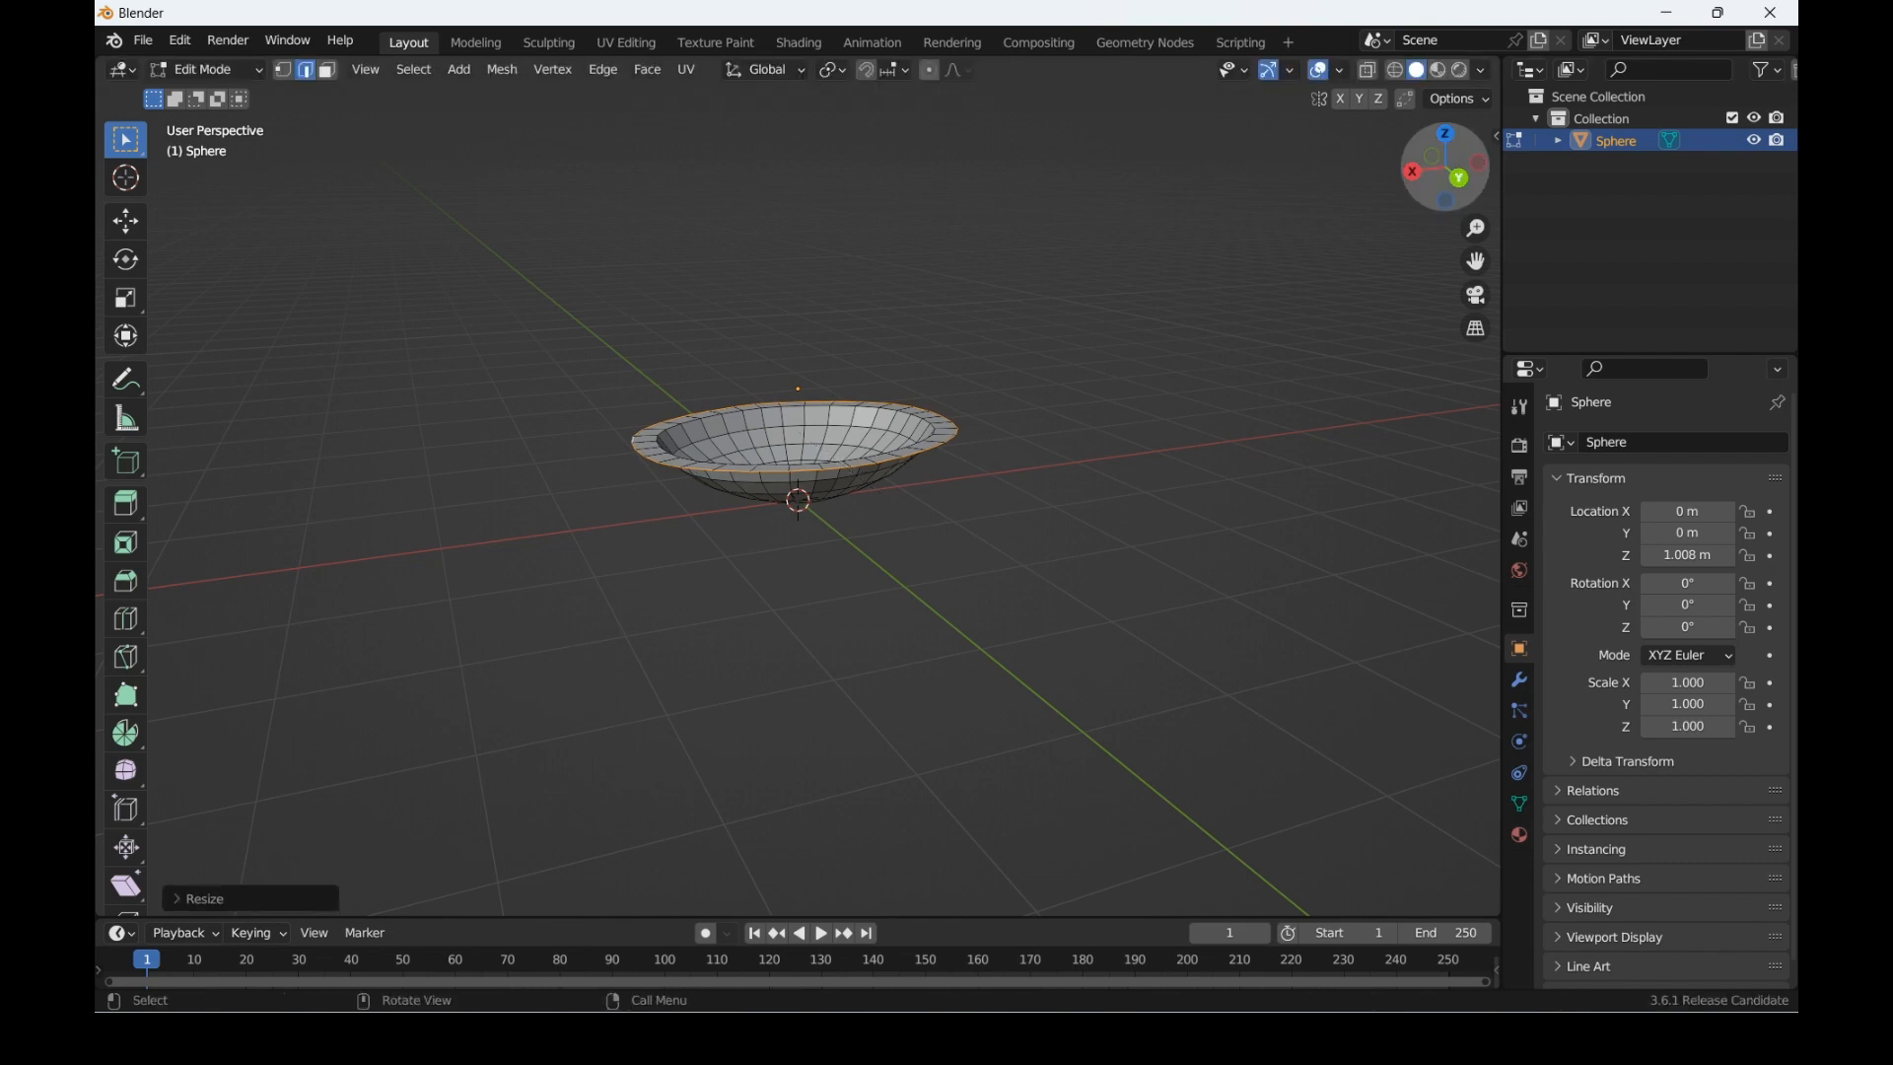
Step: Try selecting the ring of flat rim faces in face selection mode, and clear the selection in edge selection mode
{"action": "left_click_drag", "start_coordinate": [1445, 162], "coordinate": [1445, 197]}
{"action": "key", "text": "3"}
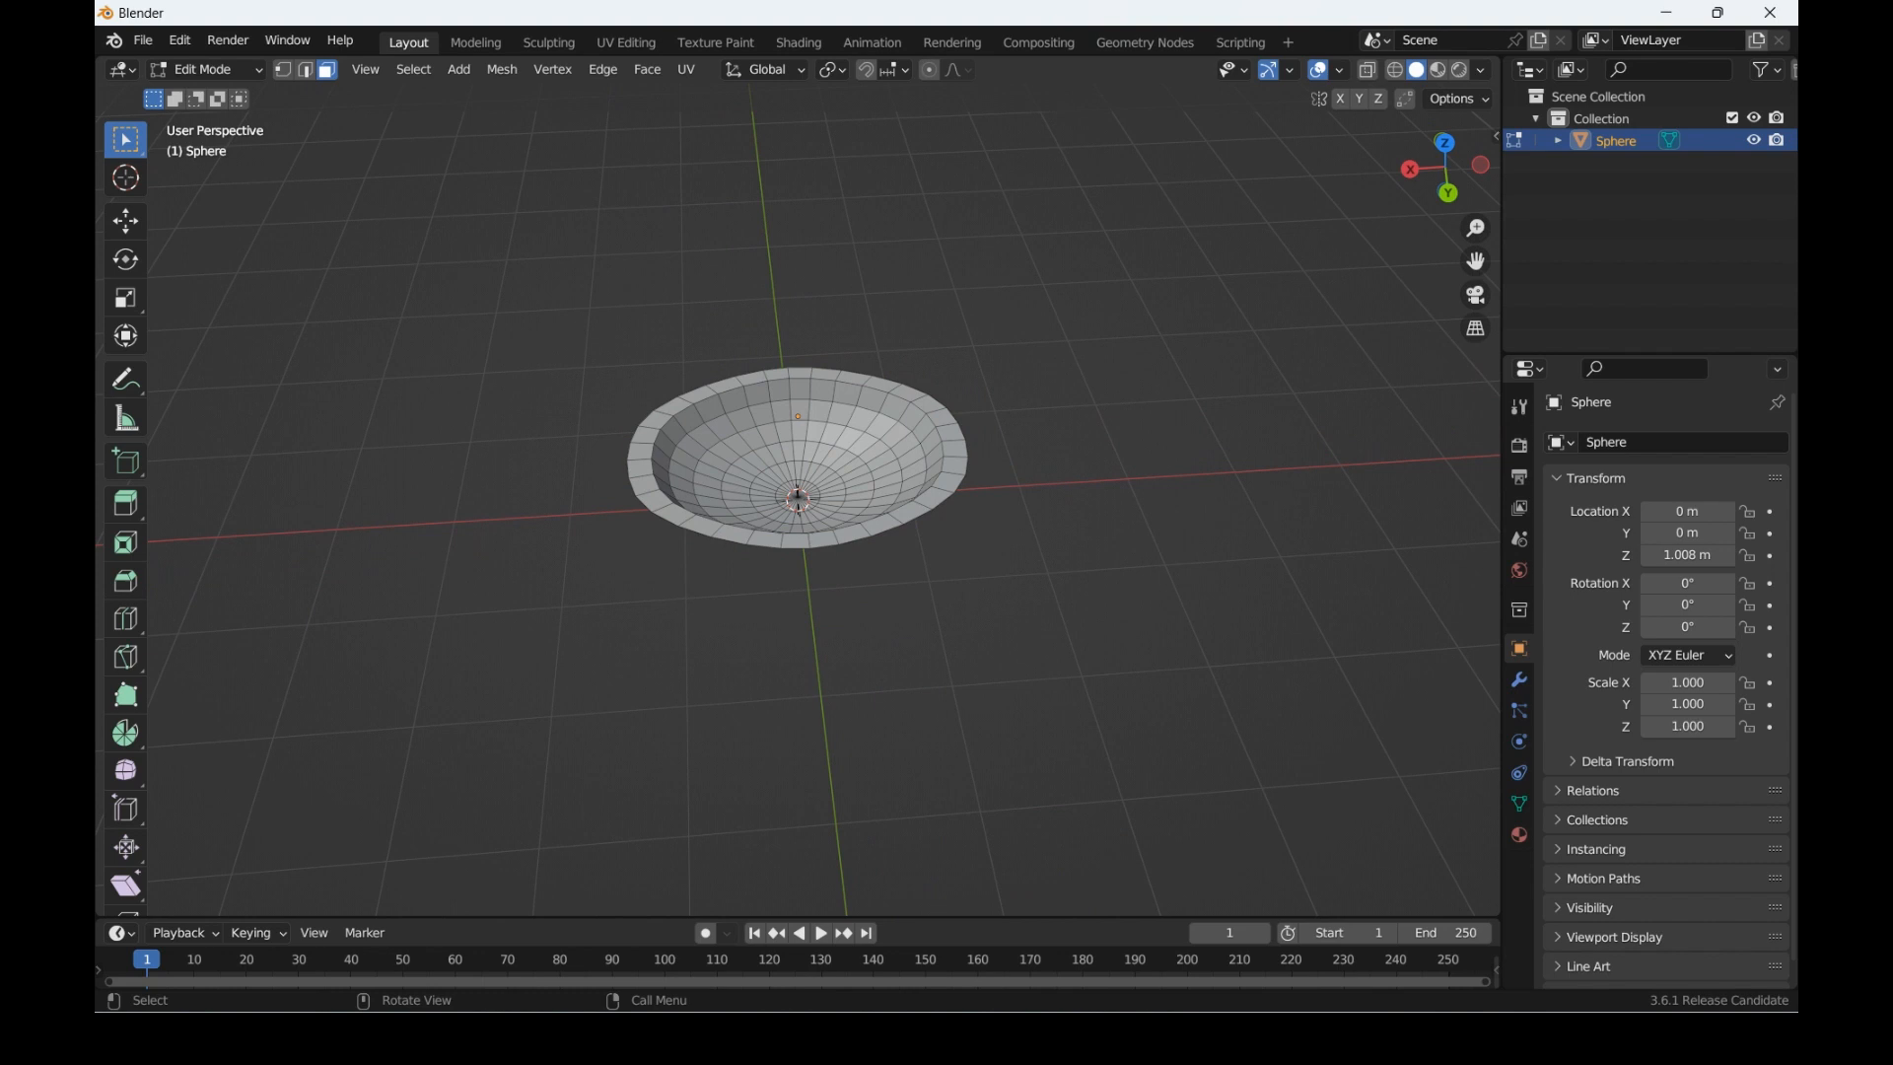
{"action": "left_click", "coordinate": [653, 421], "text": "alt"}
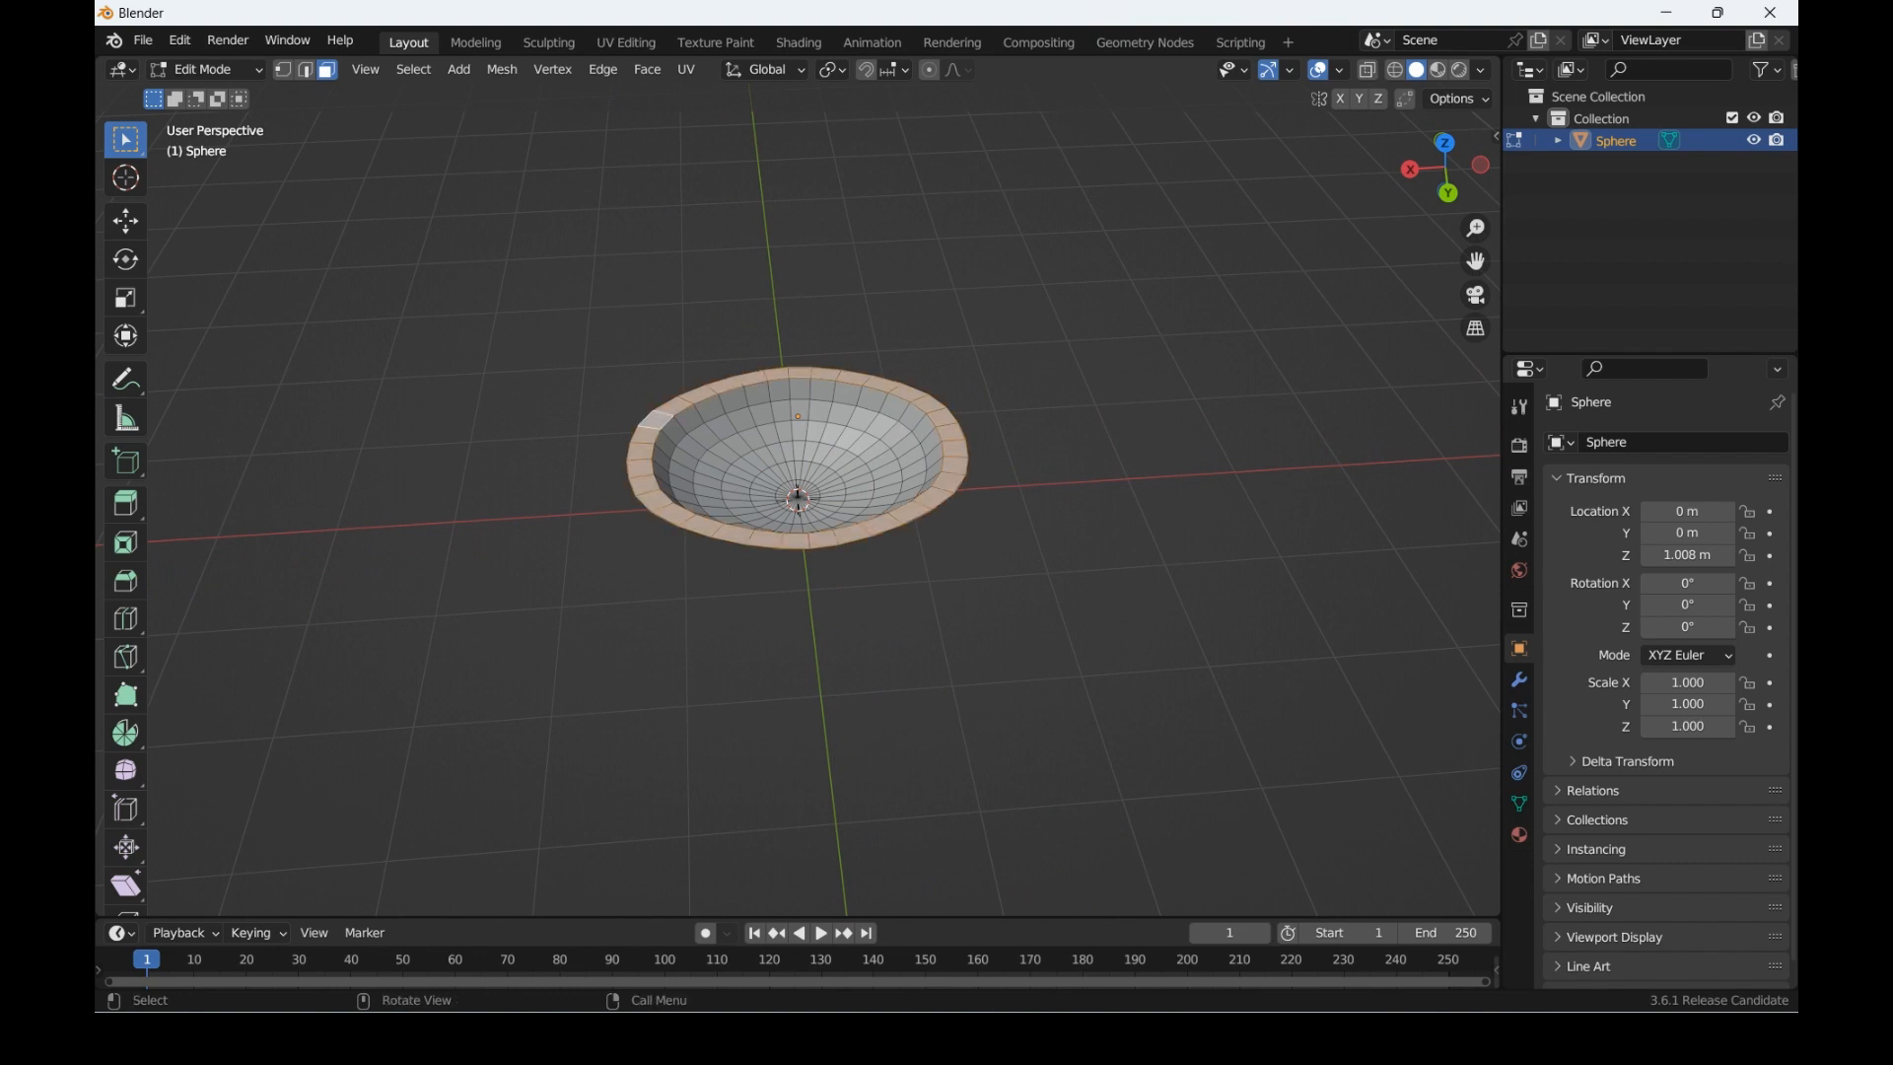
{"action": "key", "text": "2"}
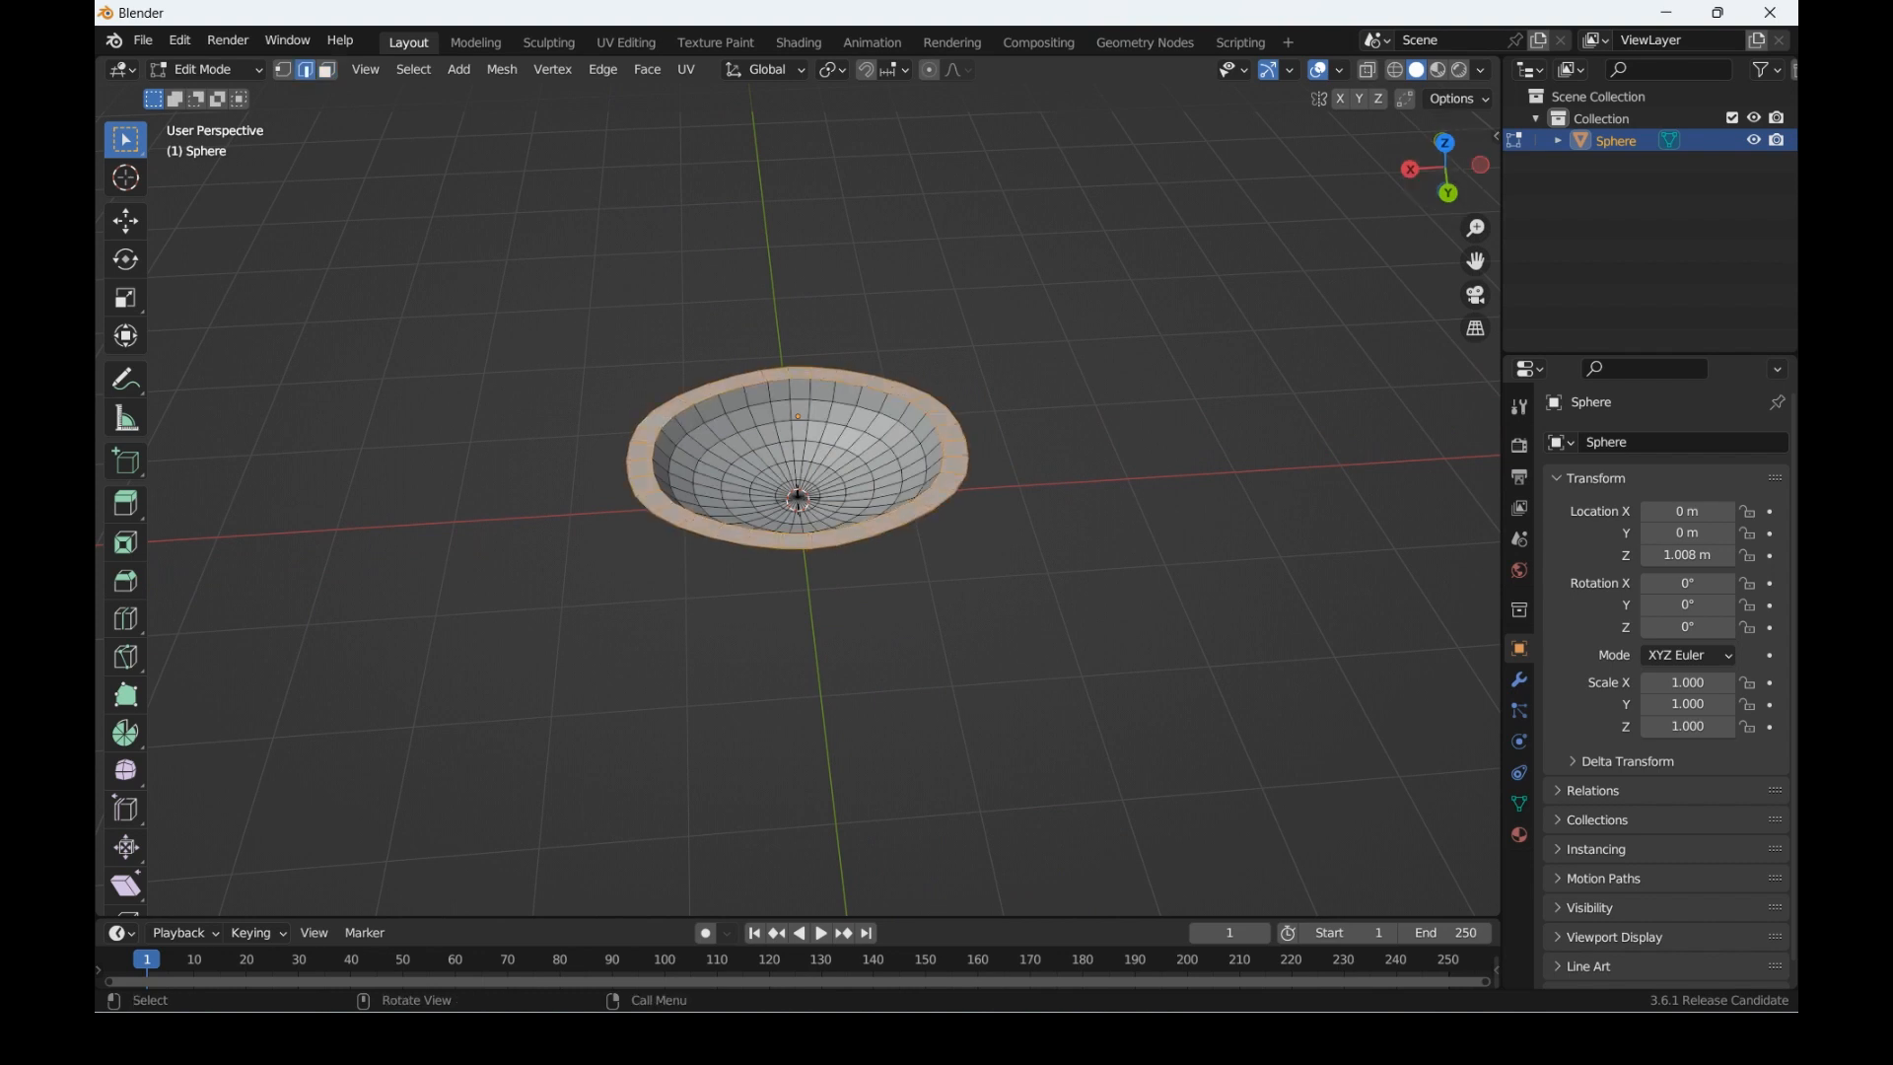
{"action": "key", "text": "alt+a"}
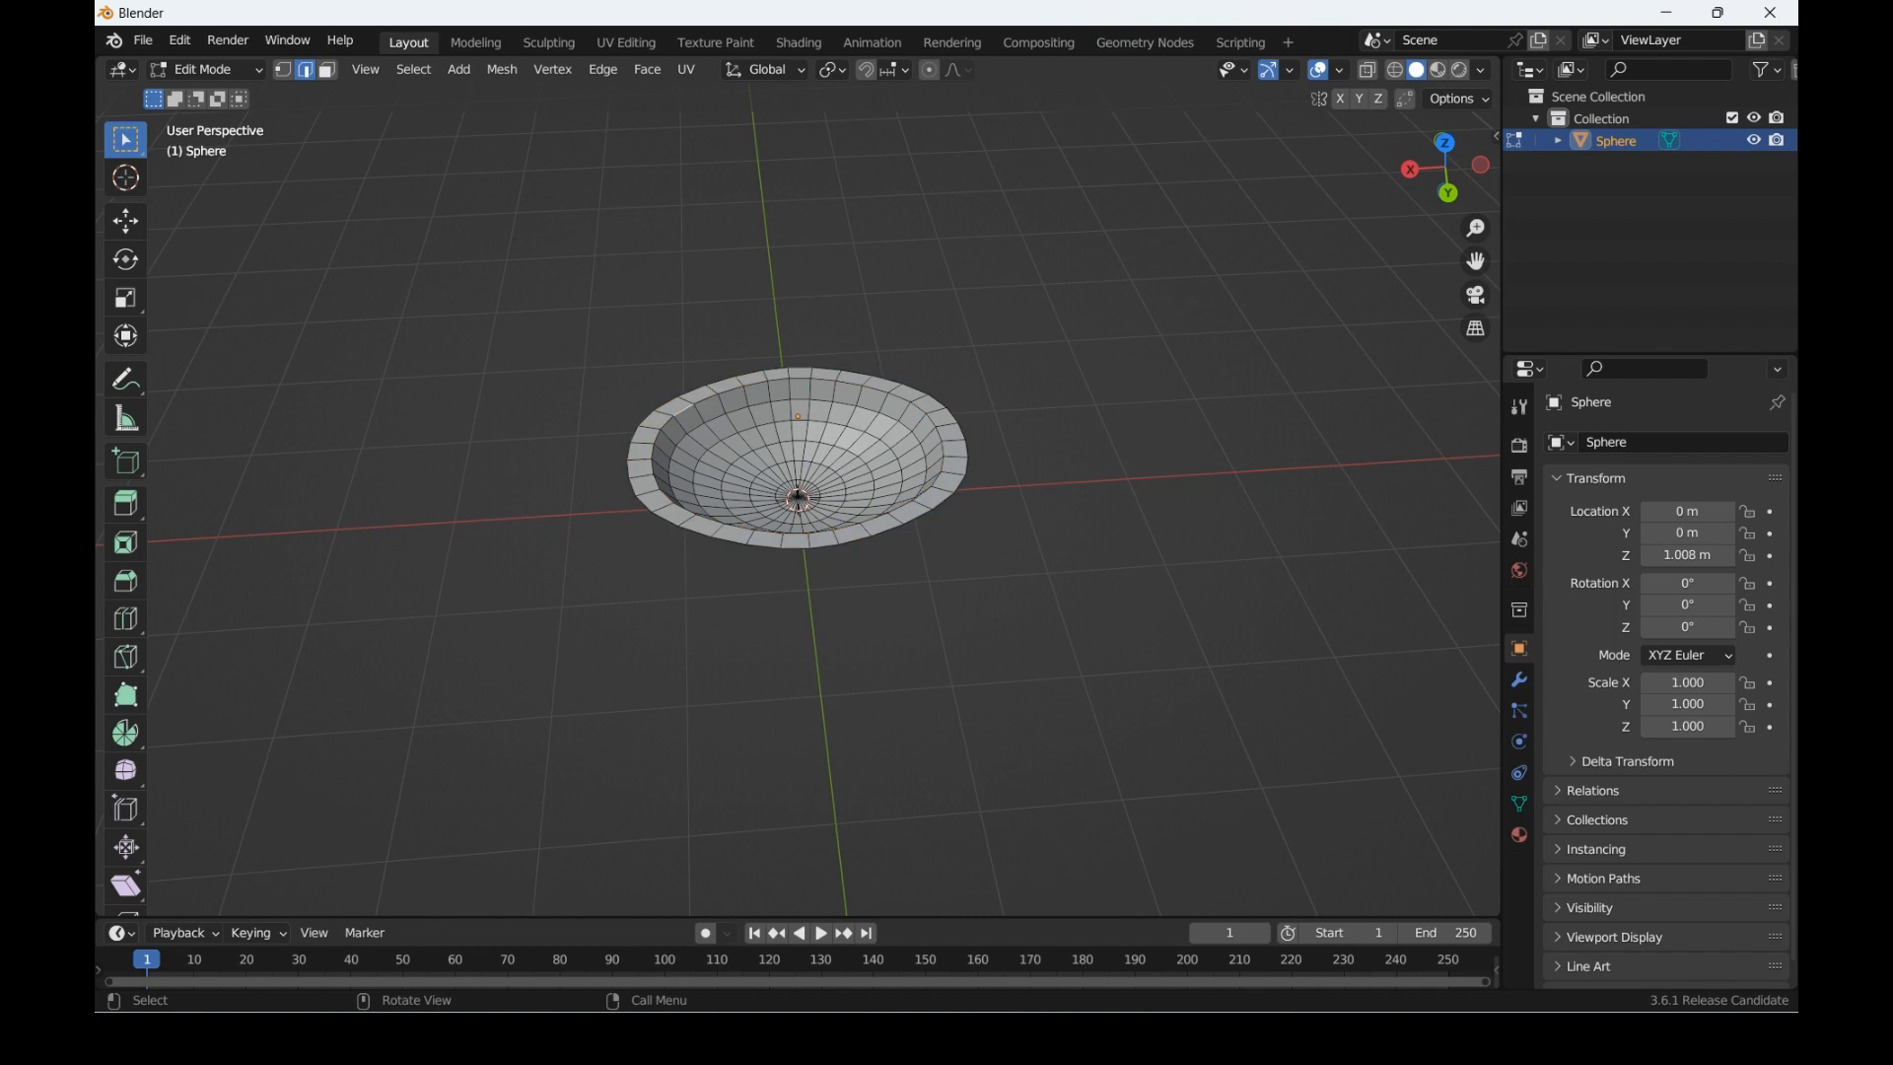
Step: Select the inner edge loop of the flat rim, fill it with a face, and switch to face selection mode
{"action": "left_click", "coordinate": [682, 410], "text": "alt"}
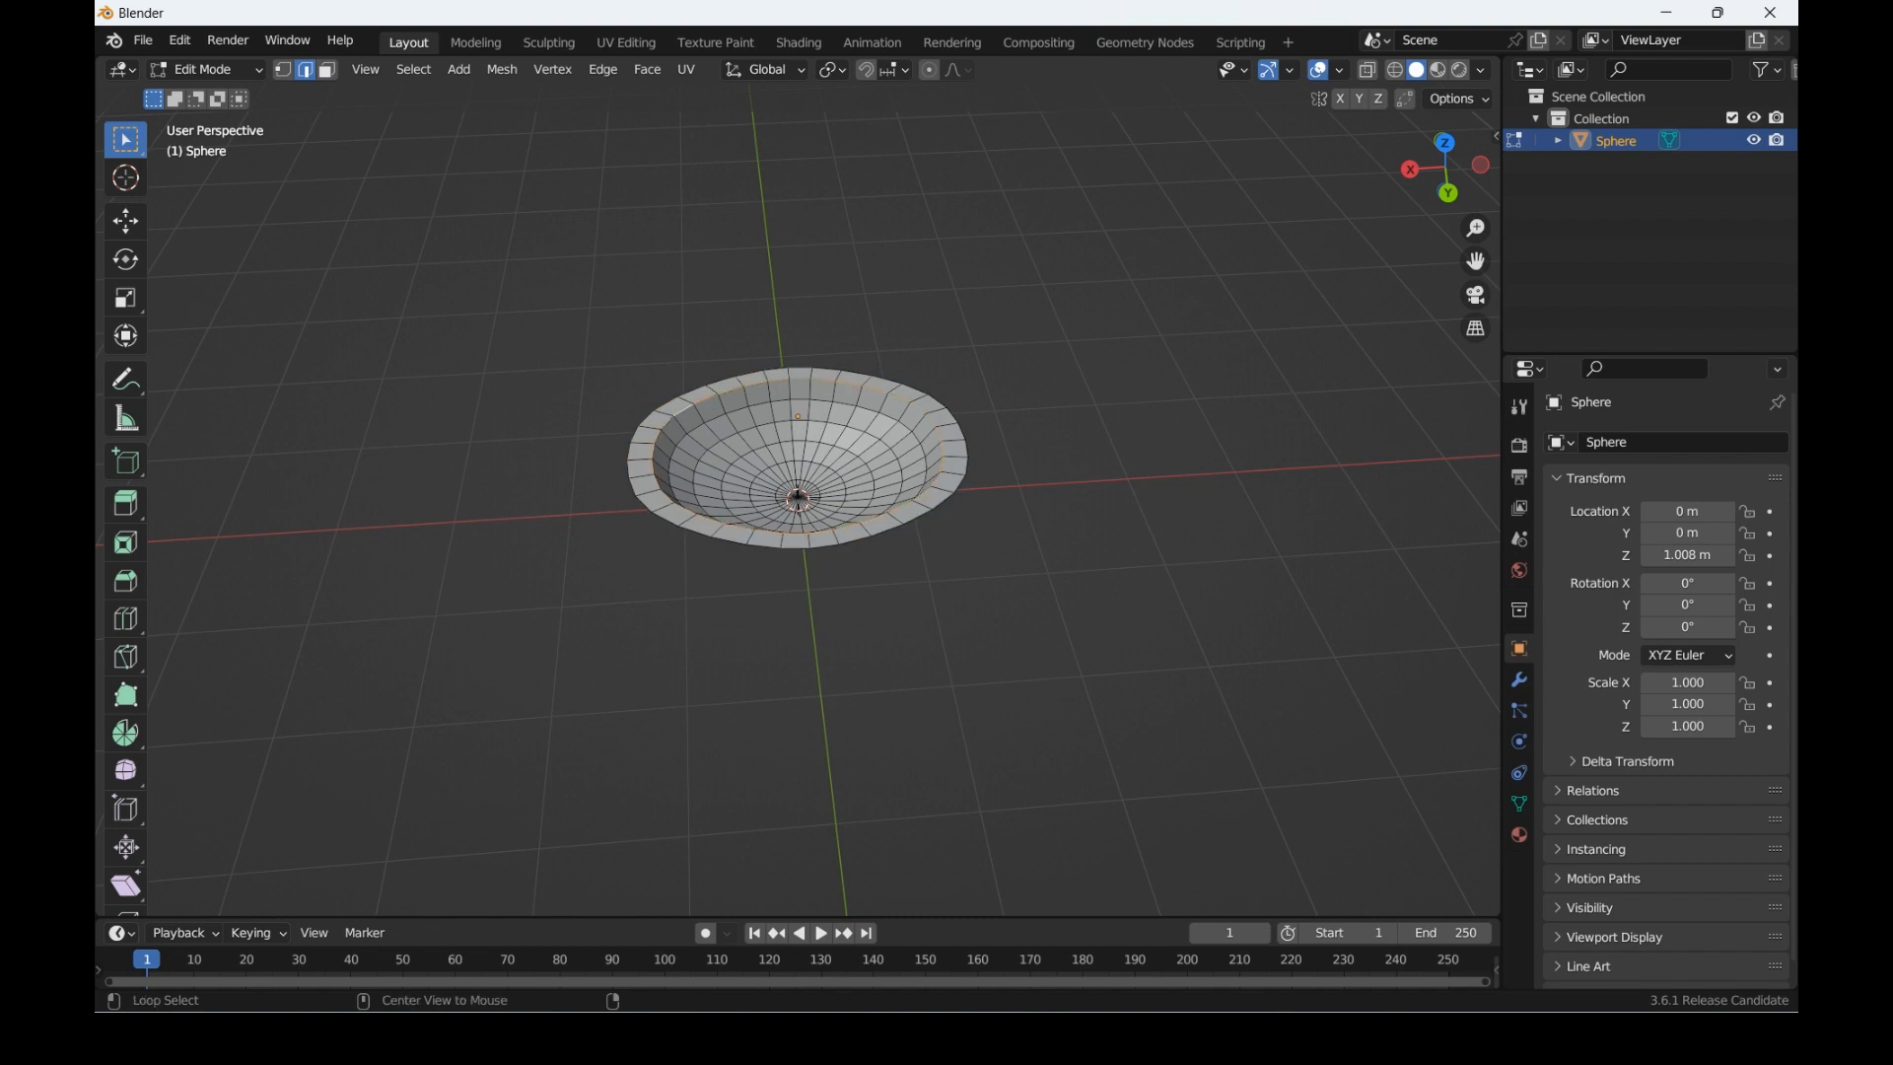
{"action": "key", "text": "f"}
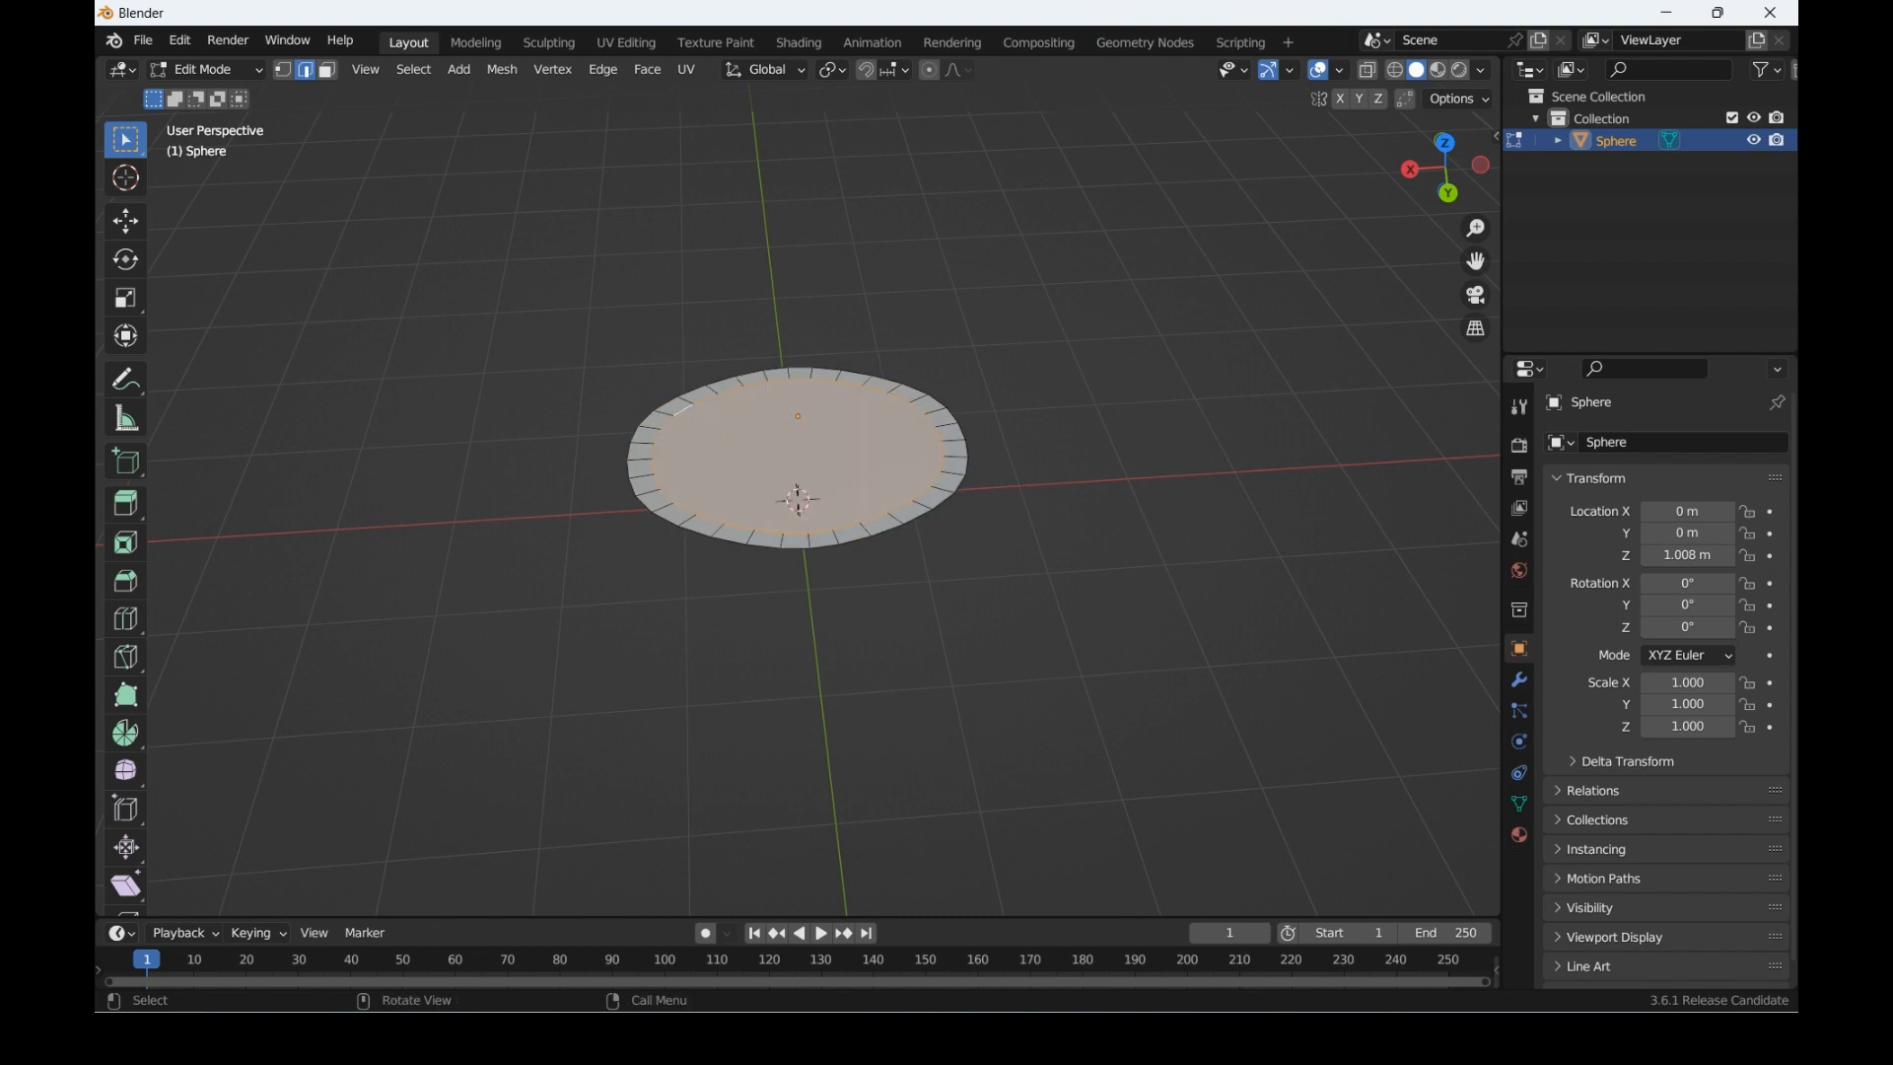
{"action": "key", "text": "3"}
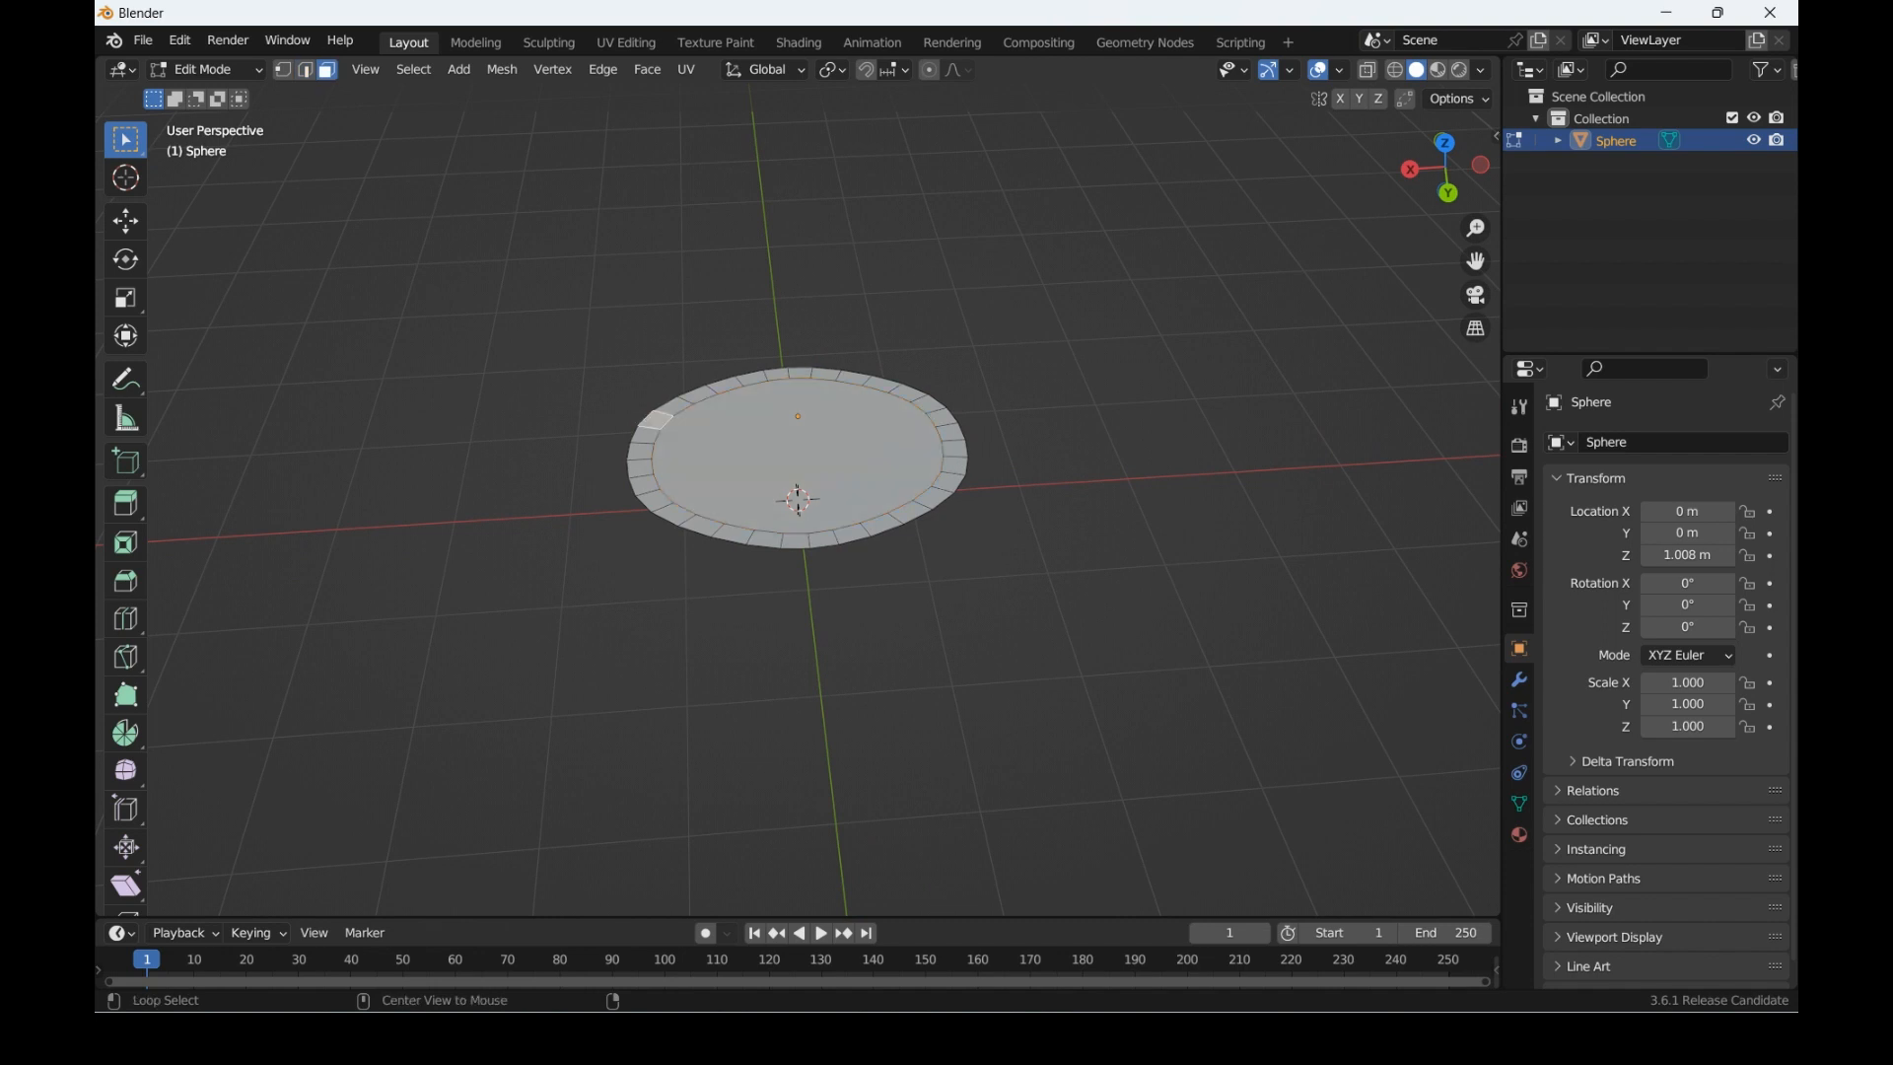
Step: Select the whole ring of flat rim faces around the bowl and extrude it upward by about 0.08 m
{"action": "left_click", "coordinate": [655, 421], "text": "alt"}
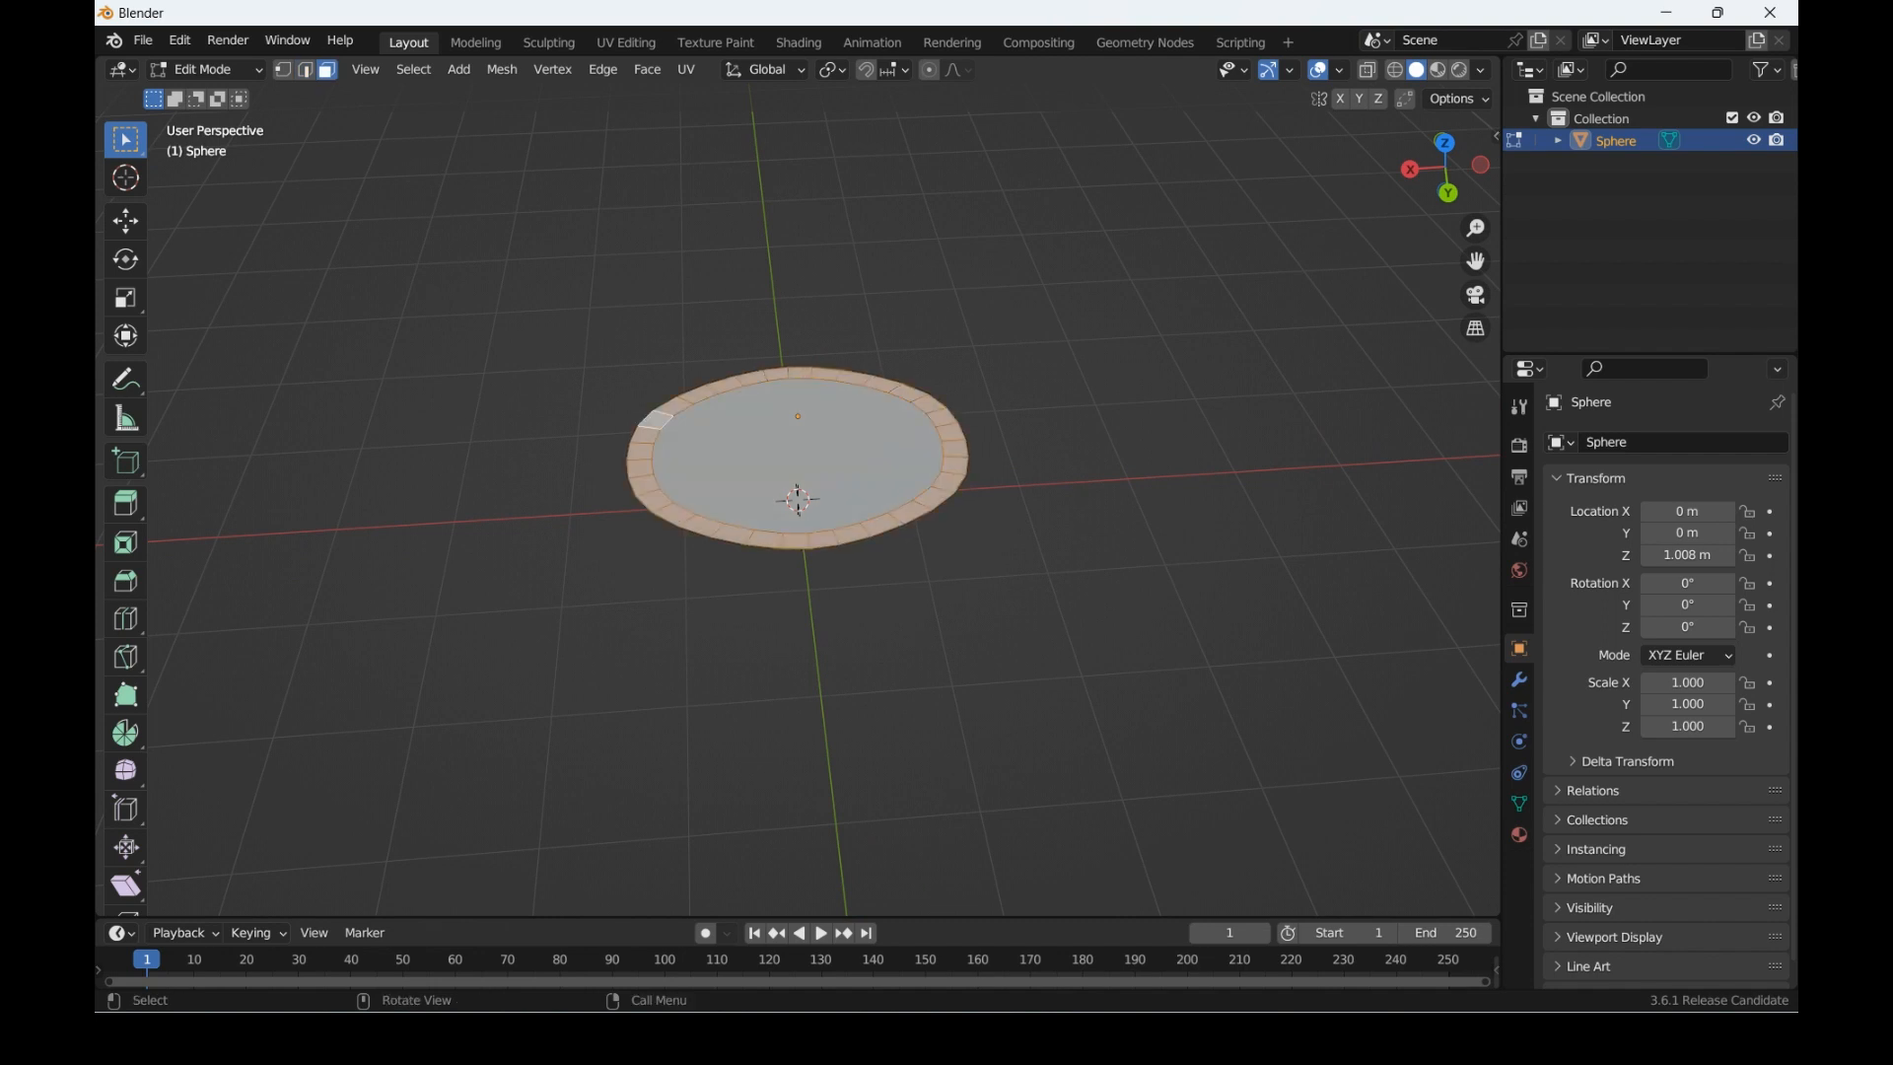
{"action": "key", "text": "e"}
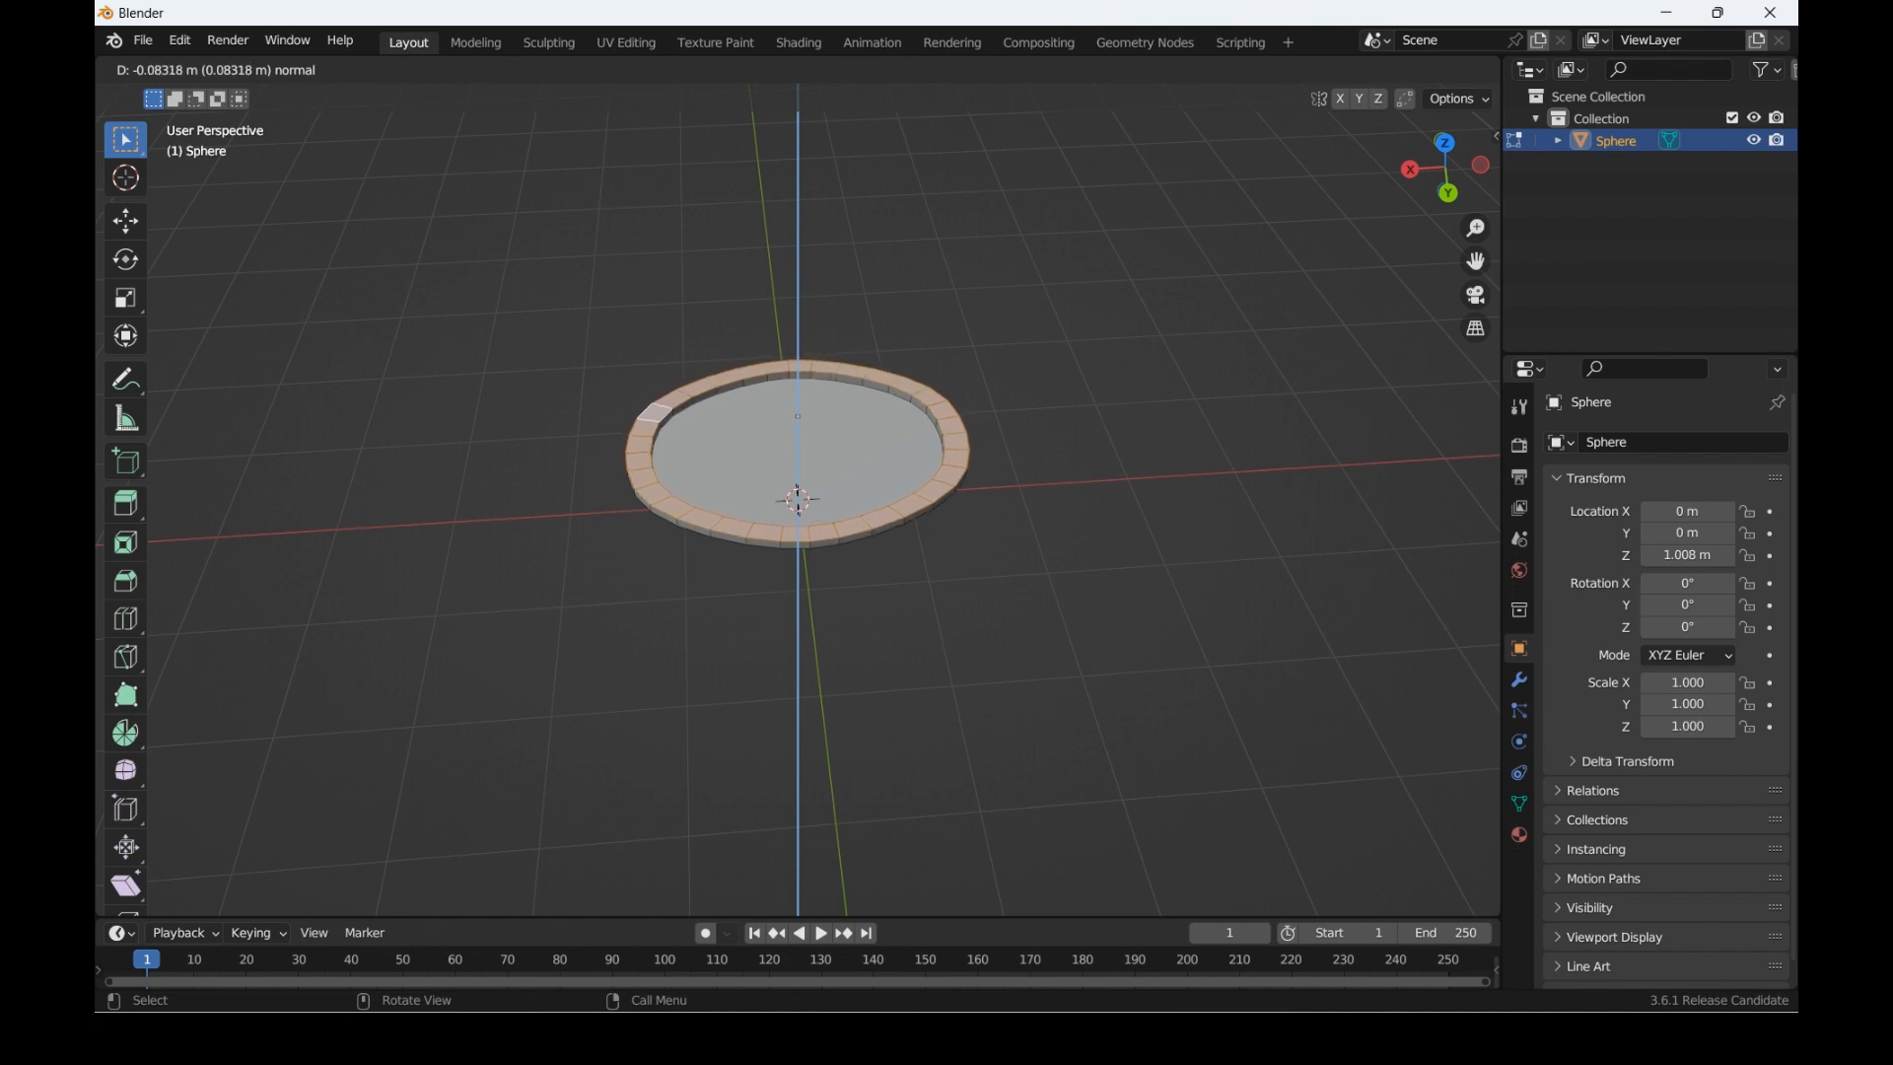
{"action": "left_click", "coordinate": [798, 499]}
{"action": "middle_click_drag", "start_coordinate": [798, 499], "coordinate": [868, 404]}
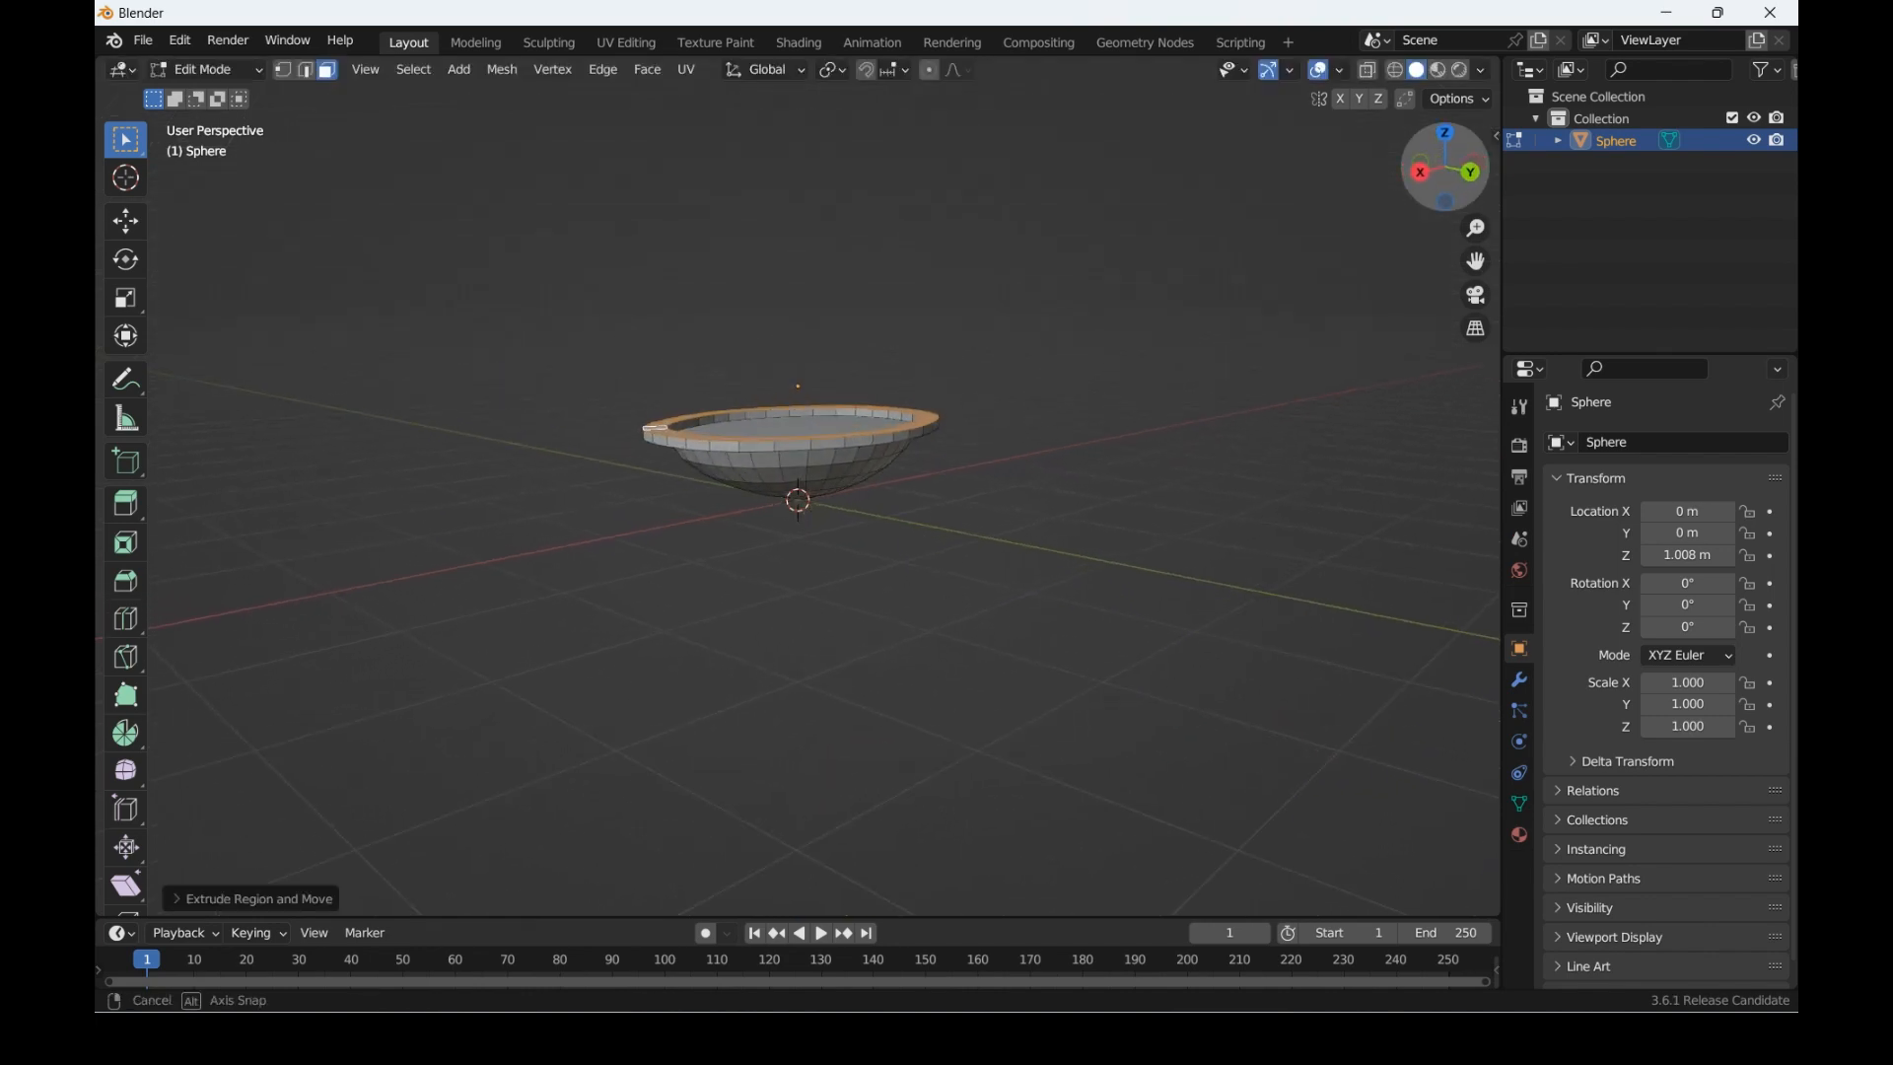
Step: Raise the extruded rim faces by about 0.09 m along Z, and return to Object Mode
{"action": "left_click_drag", "start_coordinate": [1445, 166], "coordinate": [1343, 169]}
{"action": "key", "text": "g"}
{"action": "key", "text": "z"}
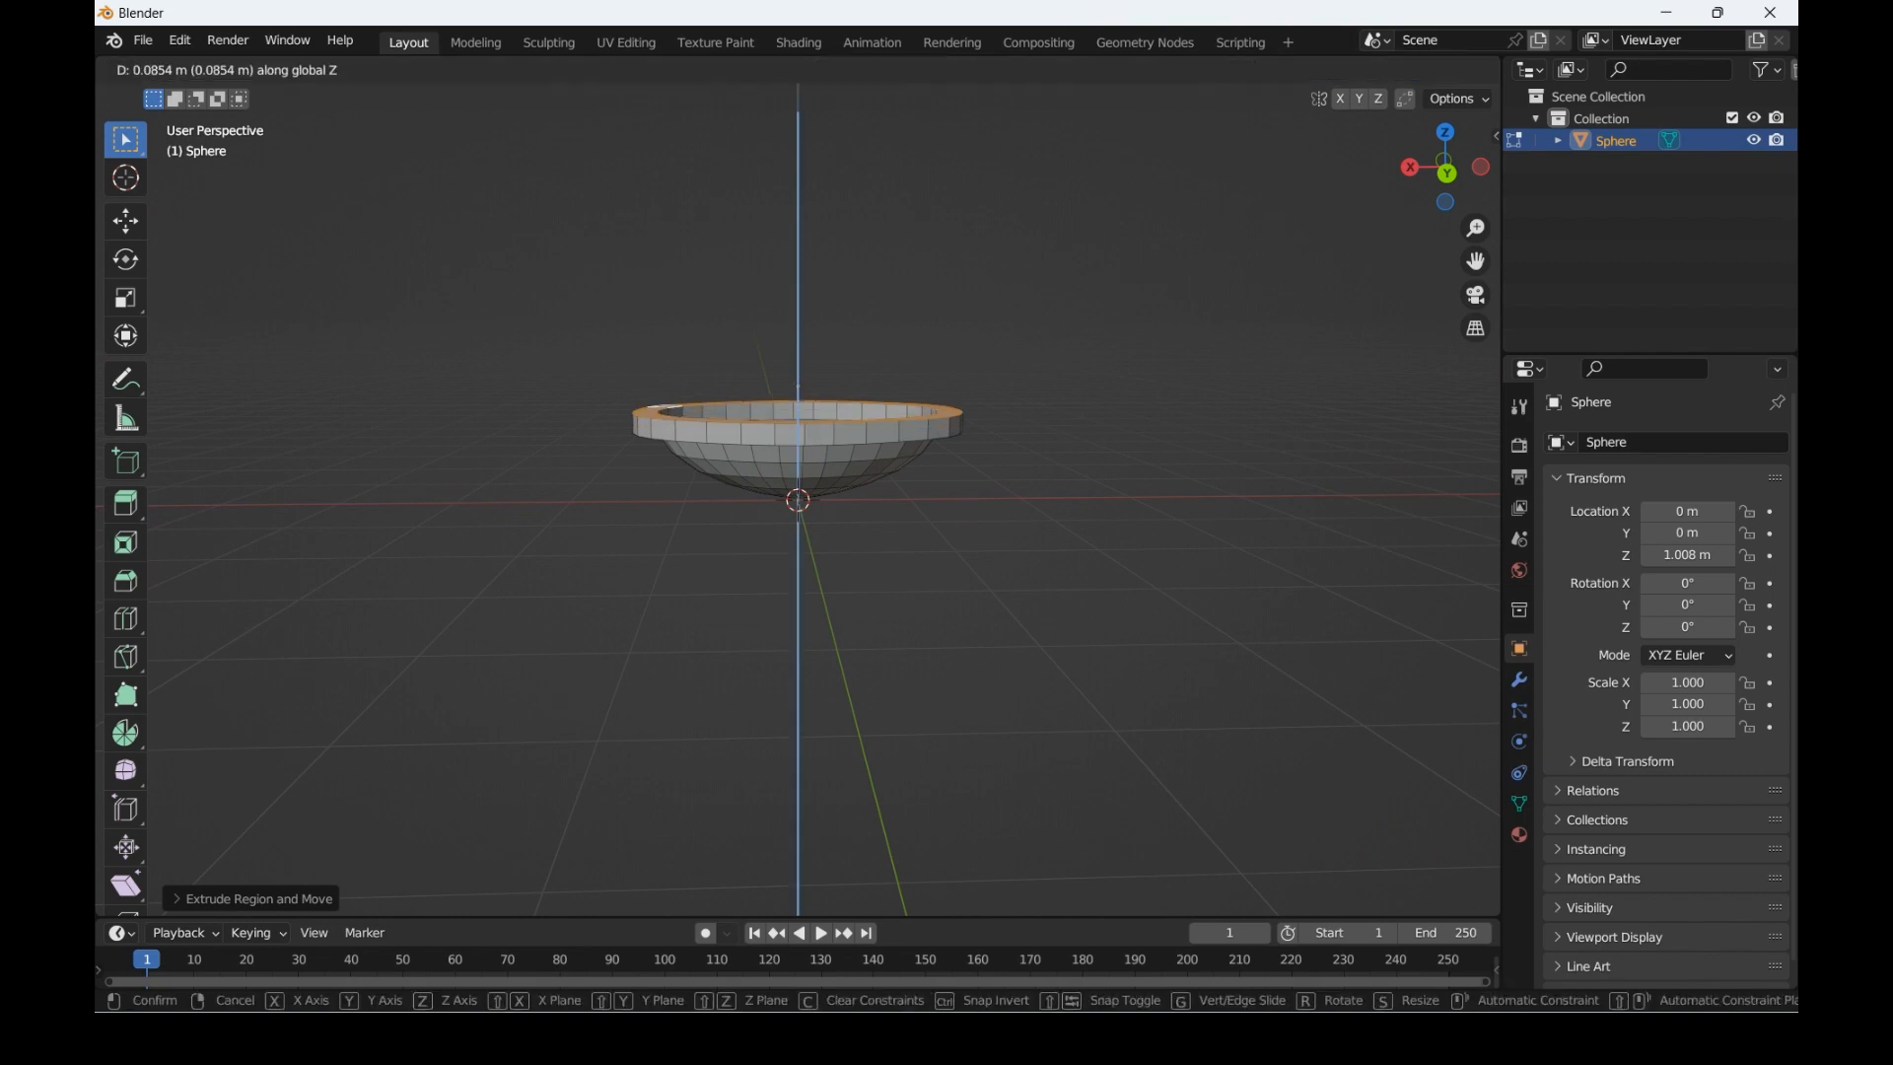
{"action": "left_click", "coordinate": [798, 395]}
{"action": "left_click_drag", "start_coordinate": [1445, 167], "coordinate": [1084, 166]}
{"action": "key", "text": "Tab"}
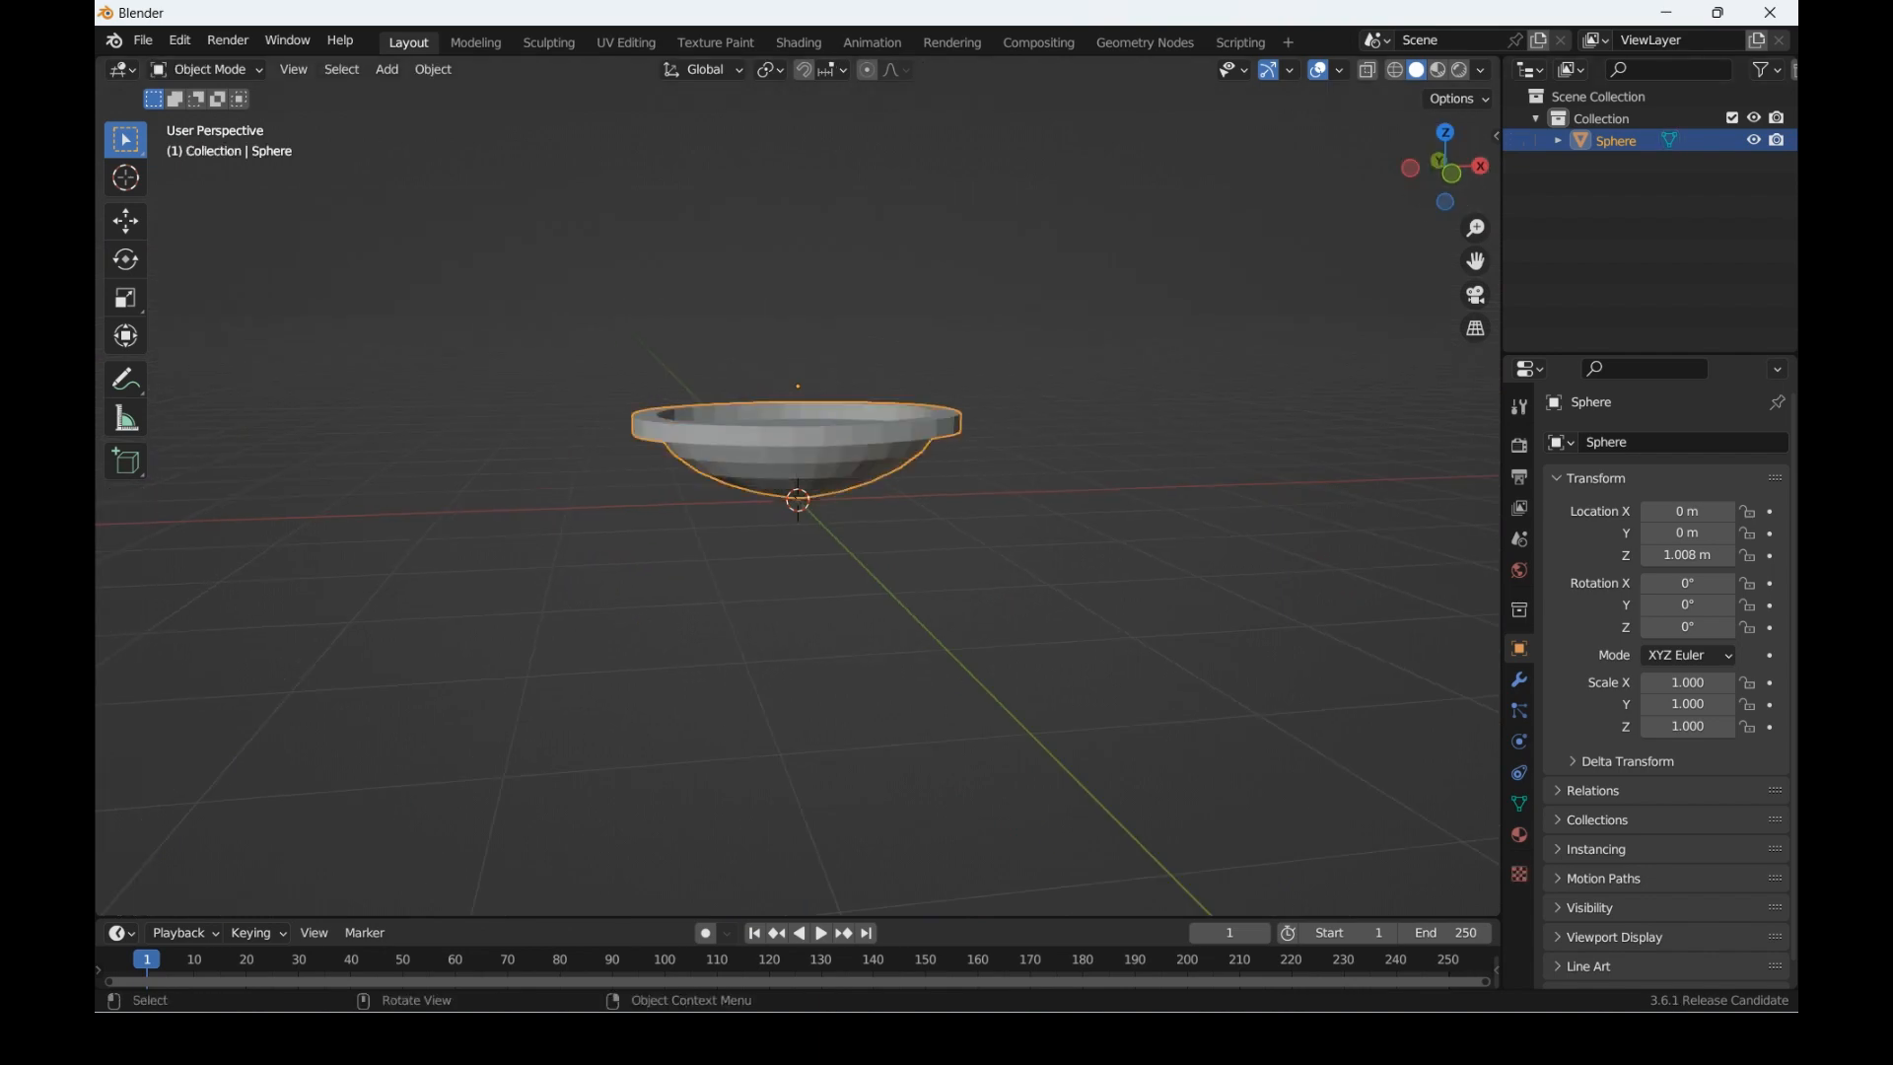
Step: Add a cylinder and scale it to about 0.077 in X and Y only, keeping its height
{"action": "left_click_drag", "start_coordinate": [1446, 167], "coordinate": [1178, 138]}
{"action": "key", "text": "shift+a"}
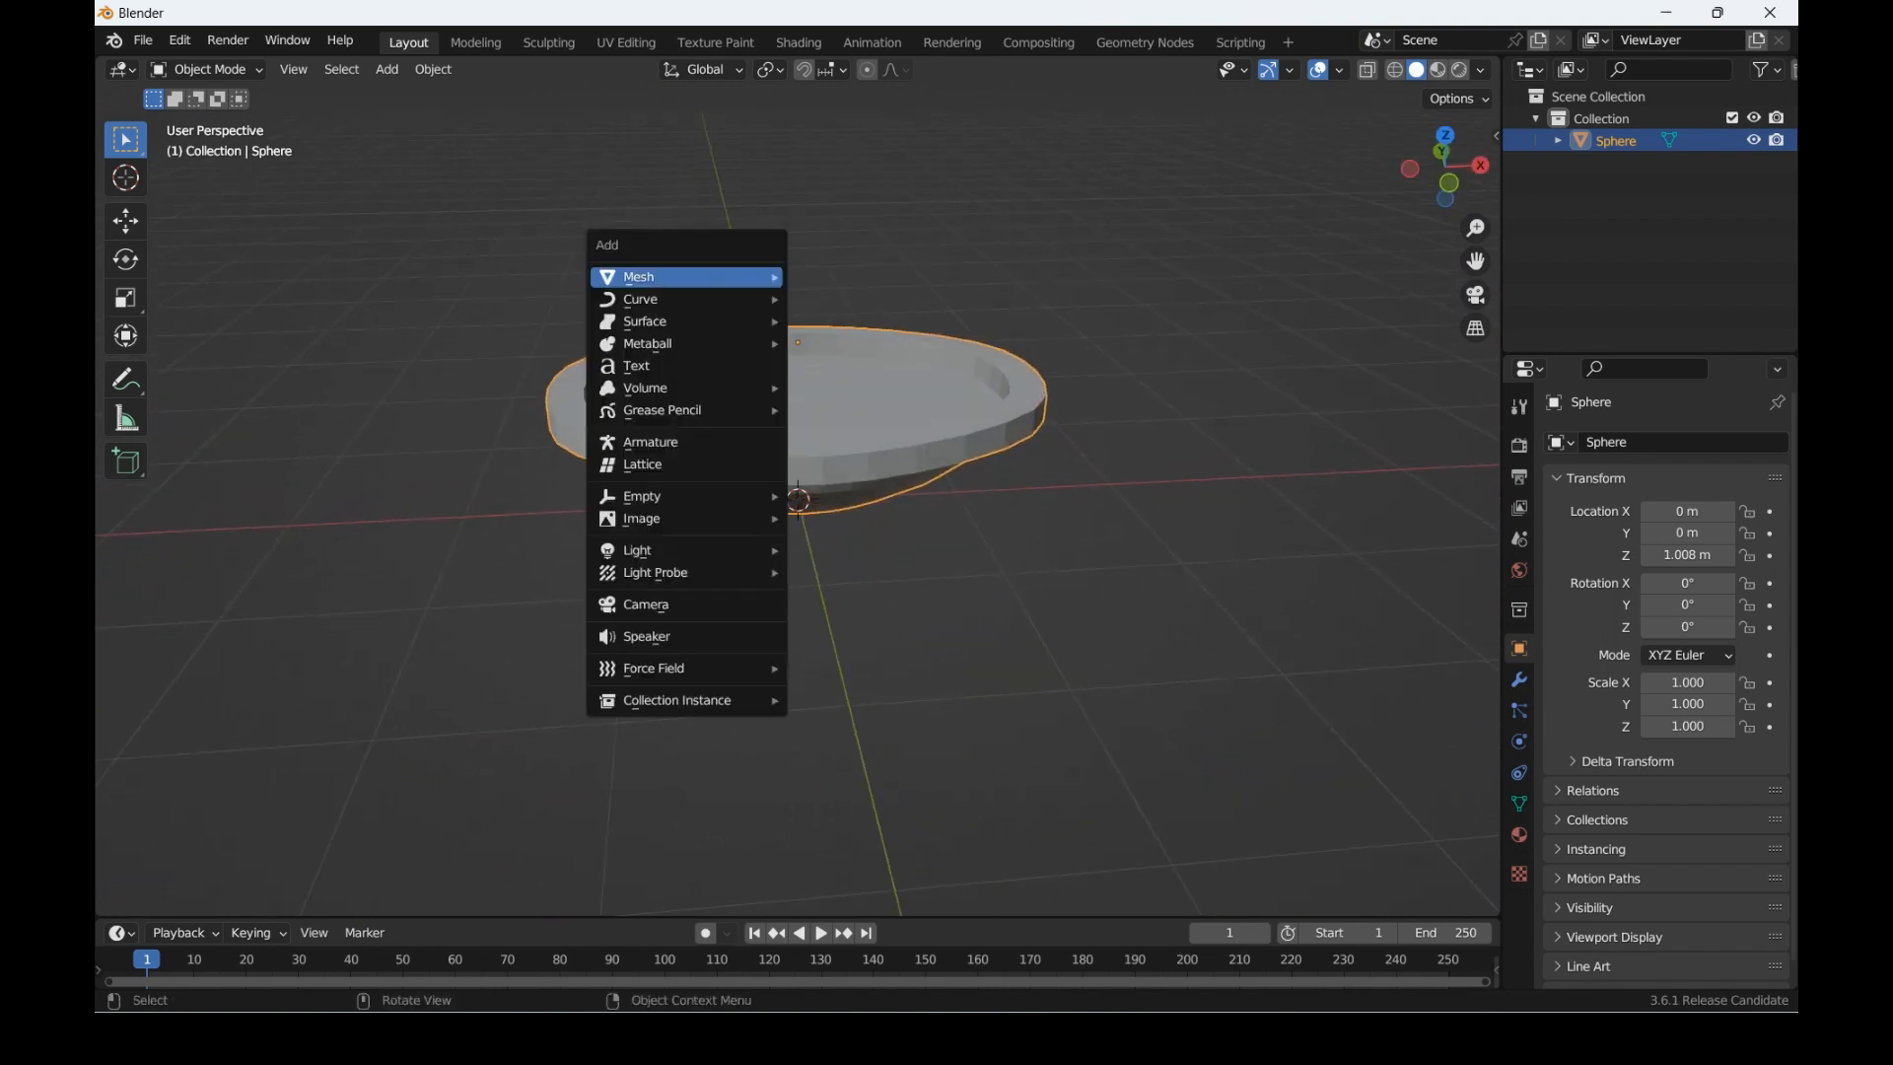
{"action": "mouse_move", "coordinate": [681, 277]}
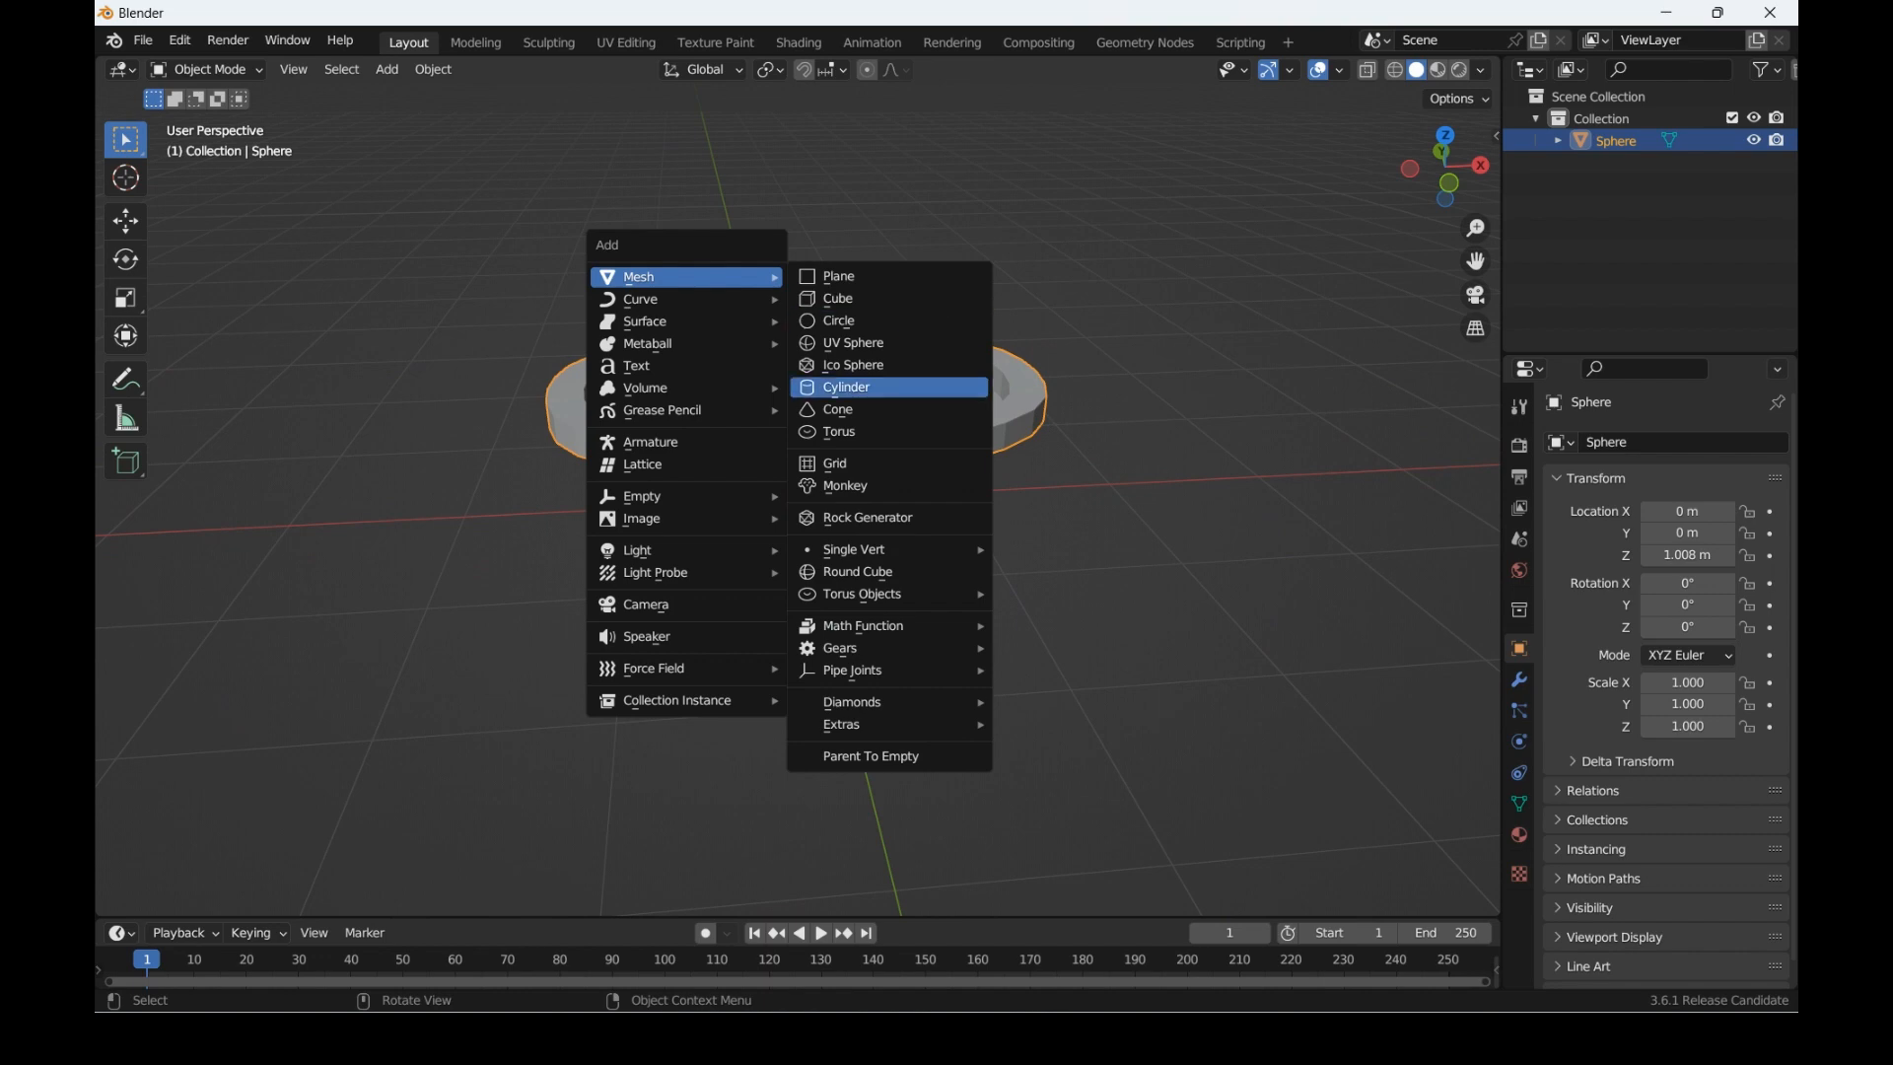
{"action": "left_click", "coordinate": [840, 386]}
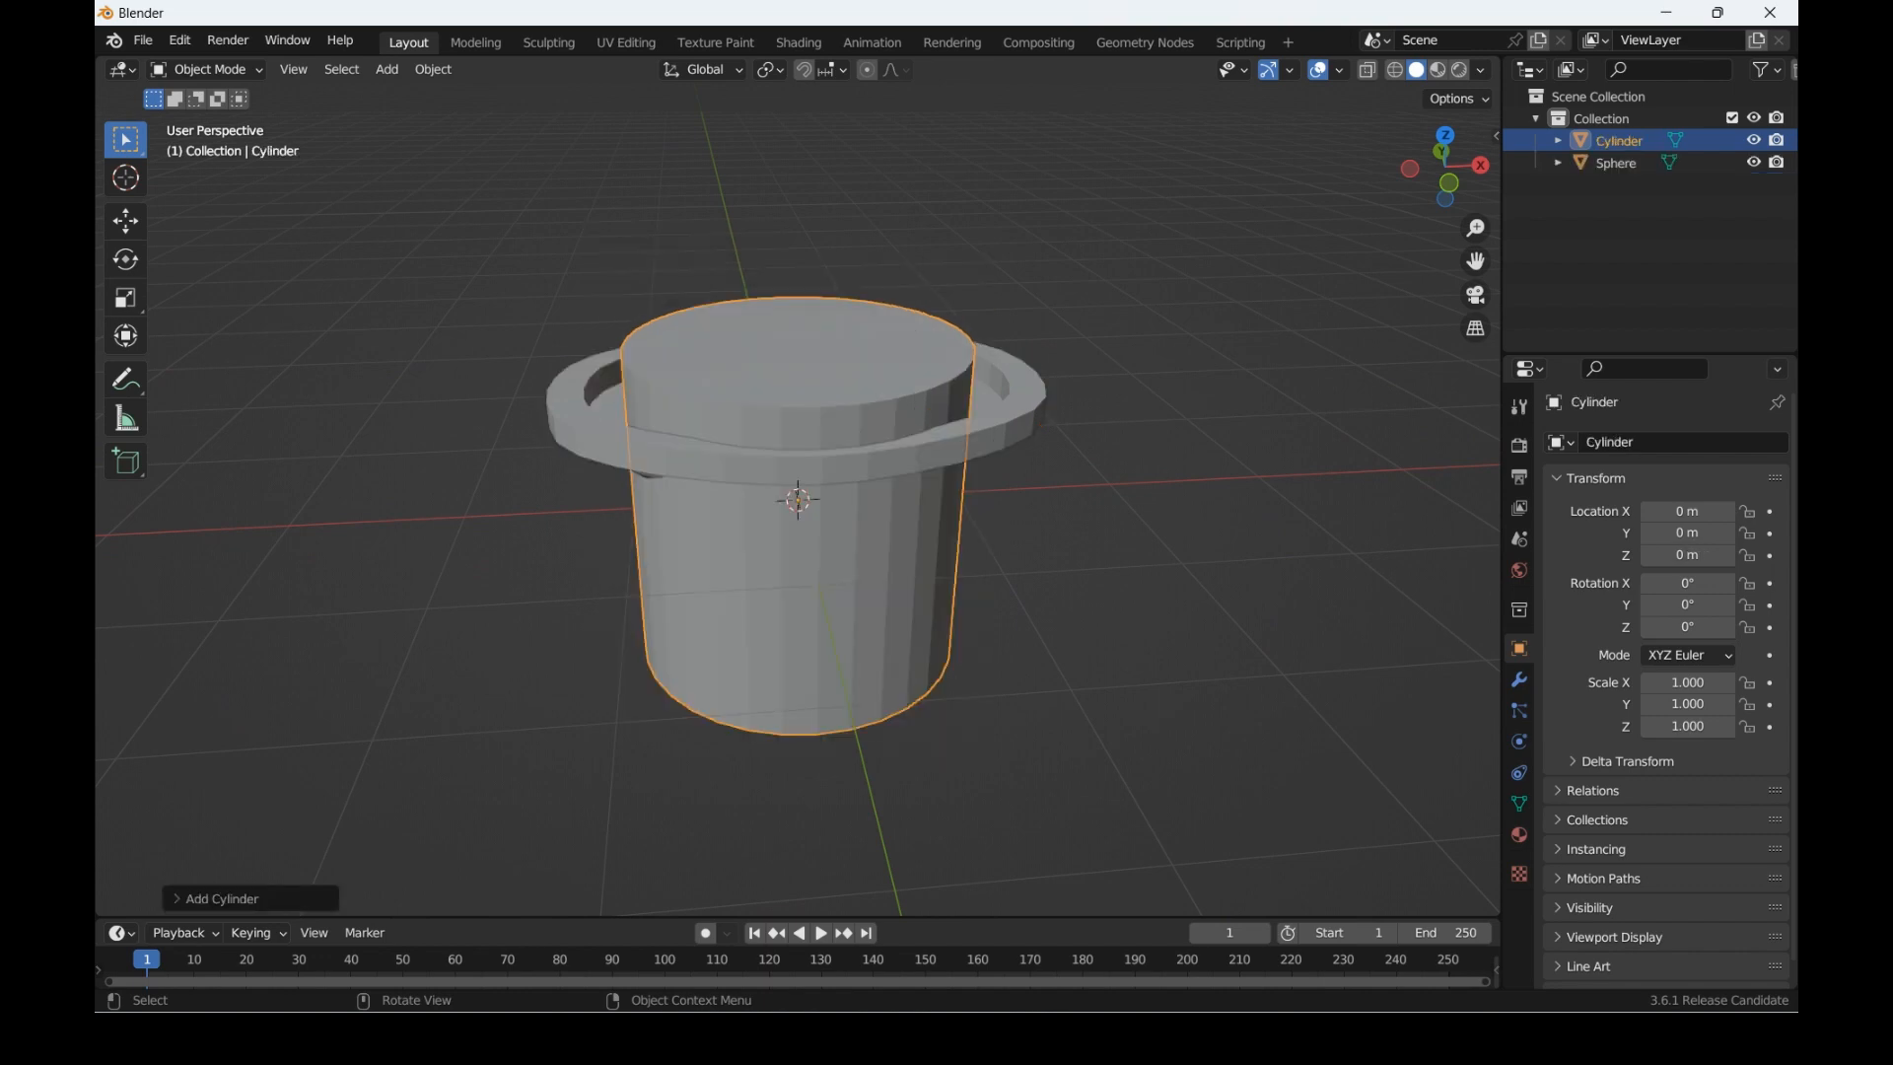
{"action": "key", "text": "s"}
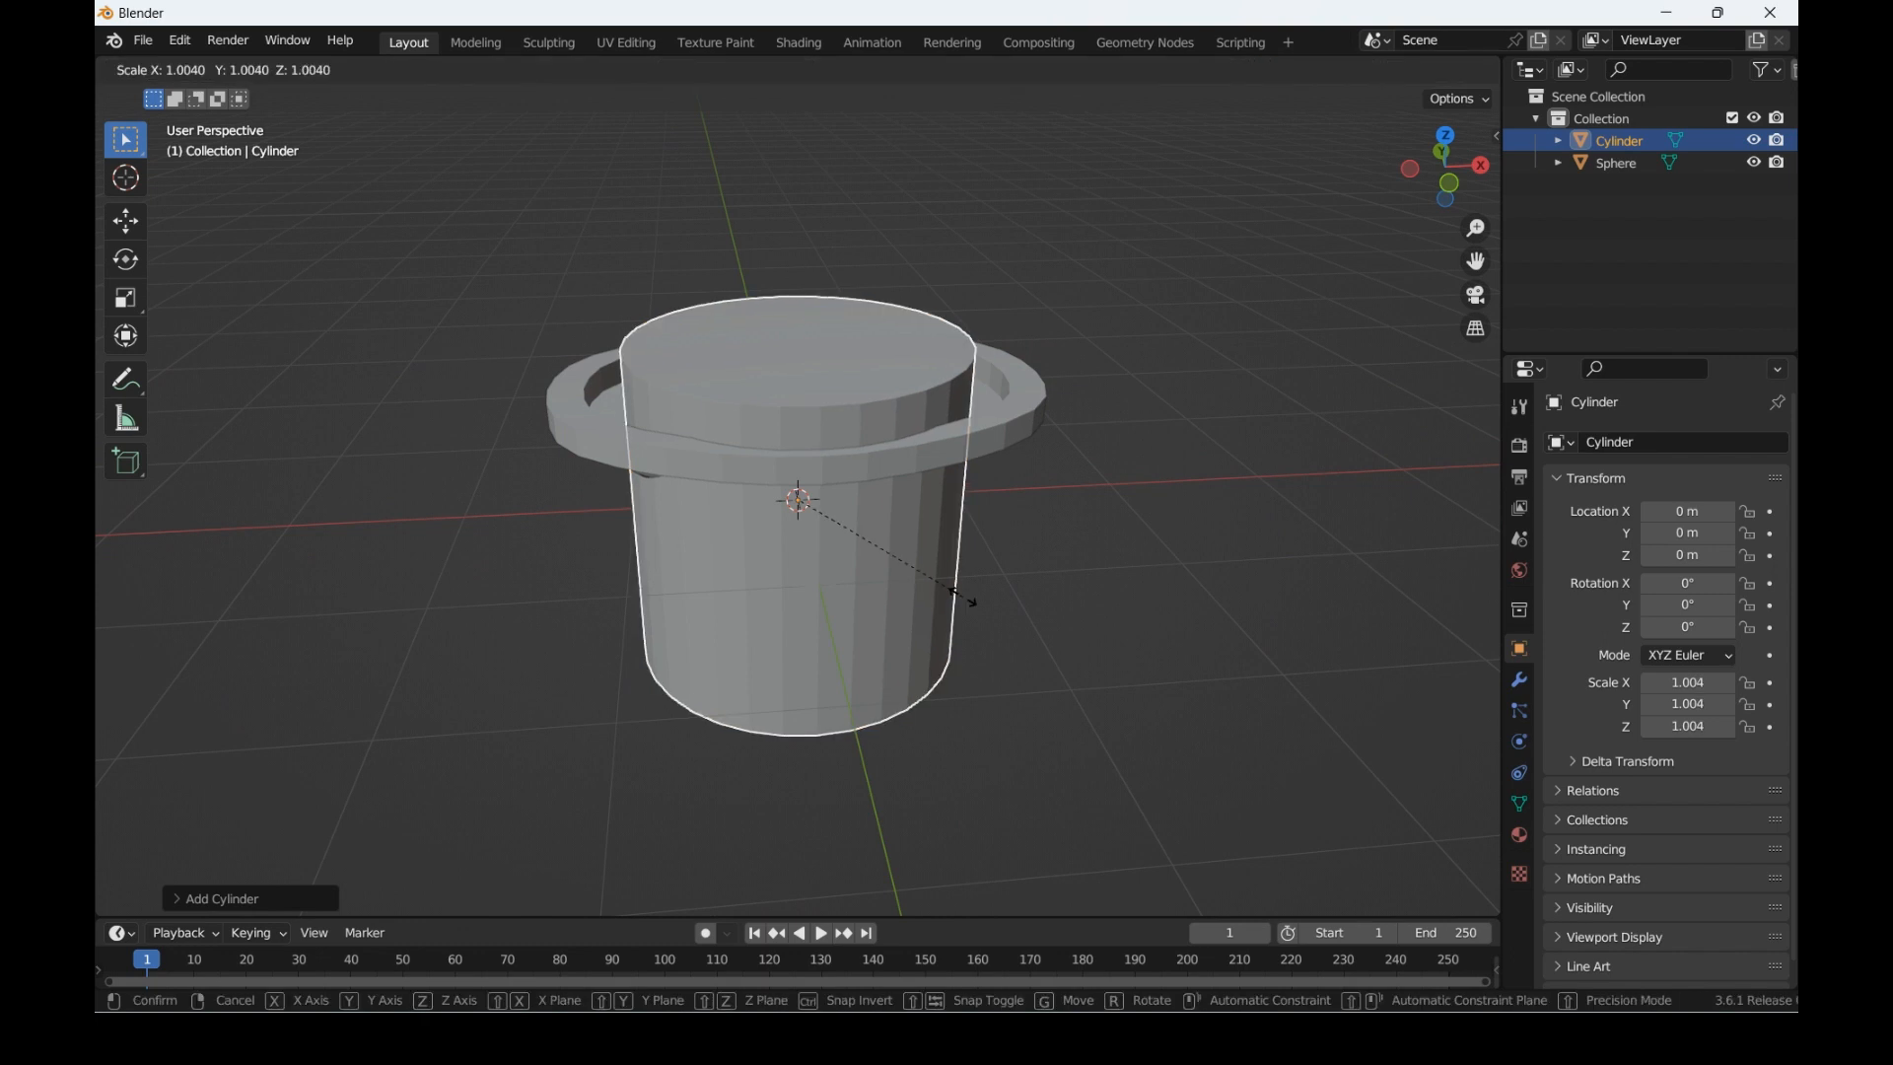
{"action": "key", "text": "shift+z"}
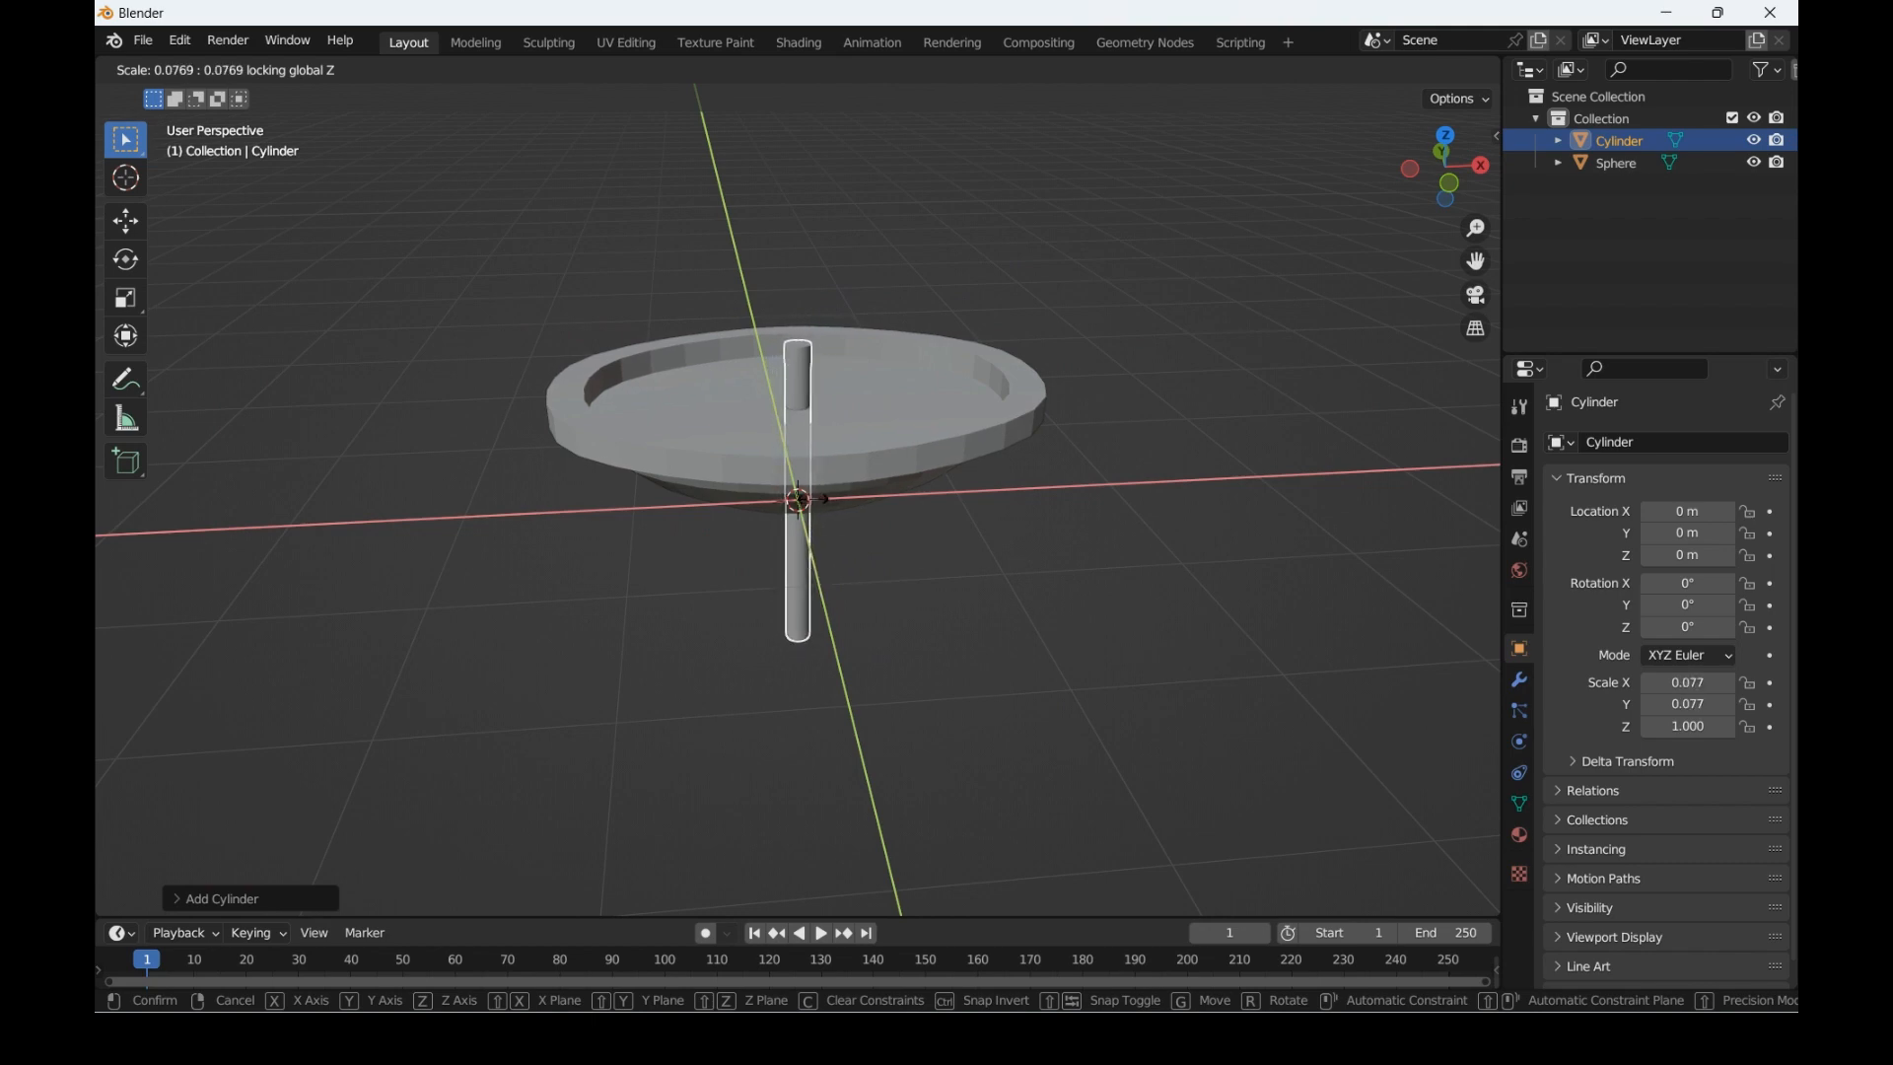
{"action": "left_click", "coordinate": [825, 499]}
Step: Move the thin cylinder up along Z to about 1.55 m so it stands on the bowl's filled surface
{"action": "key", "text": "g"}
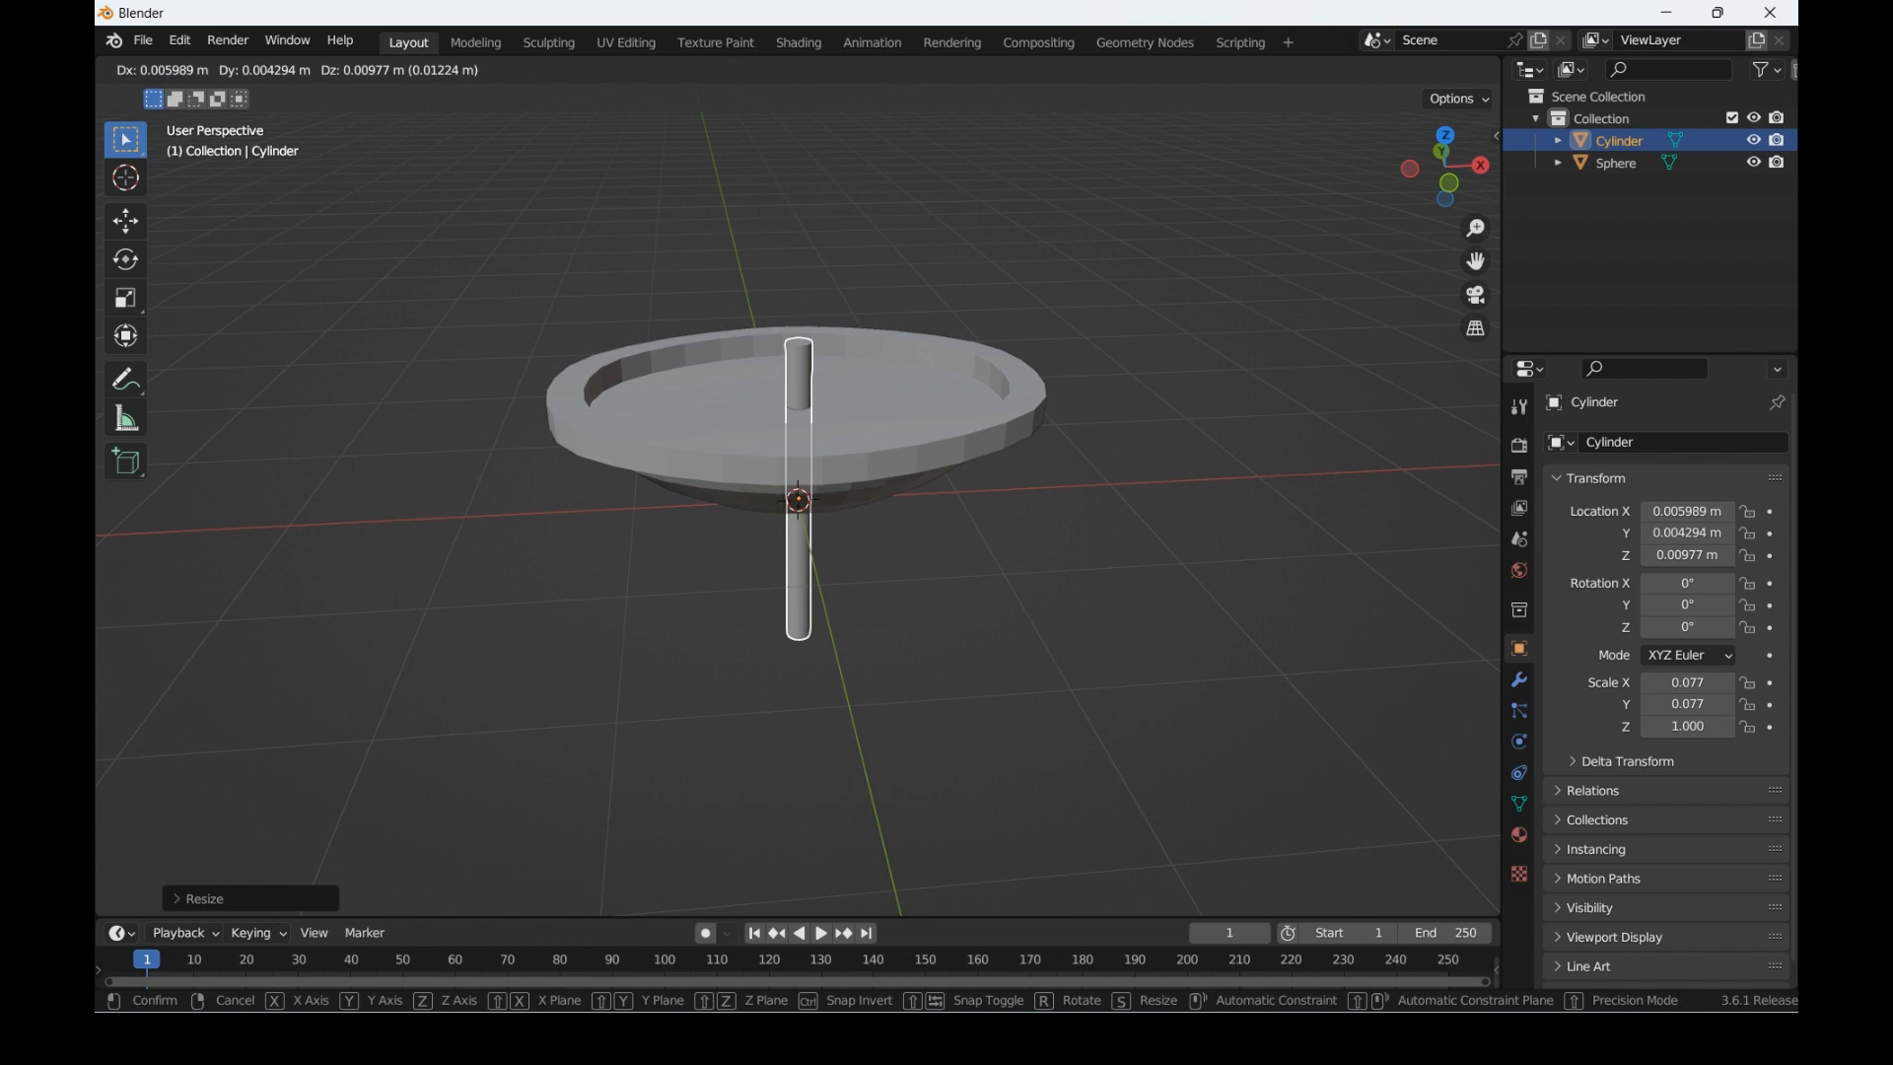
{"action": "key", "text": "z"}
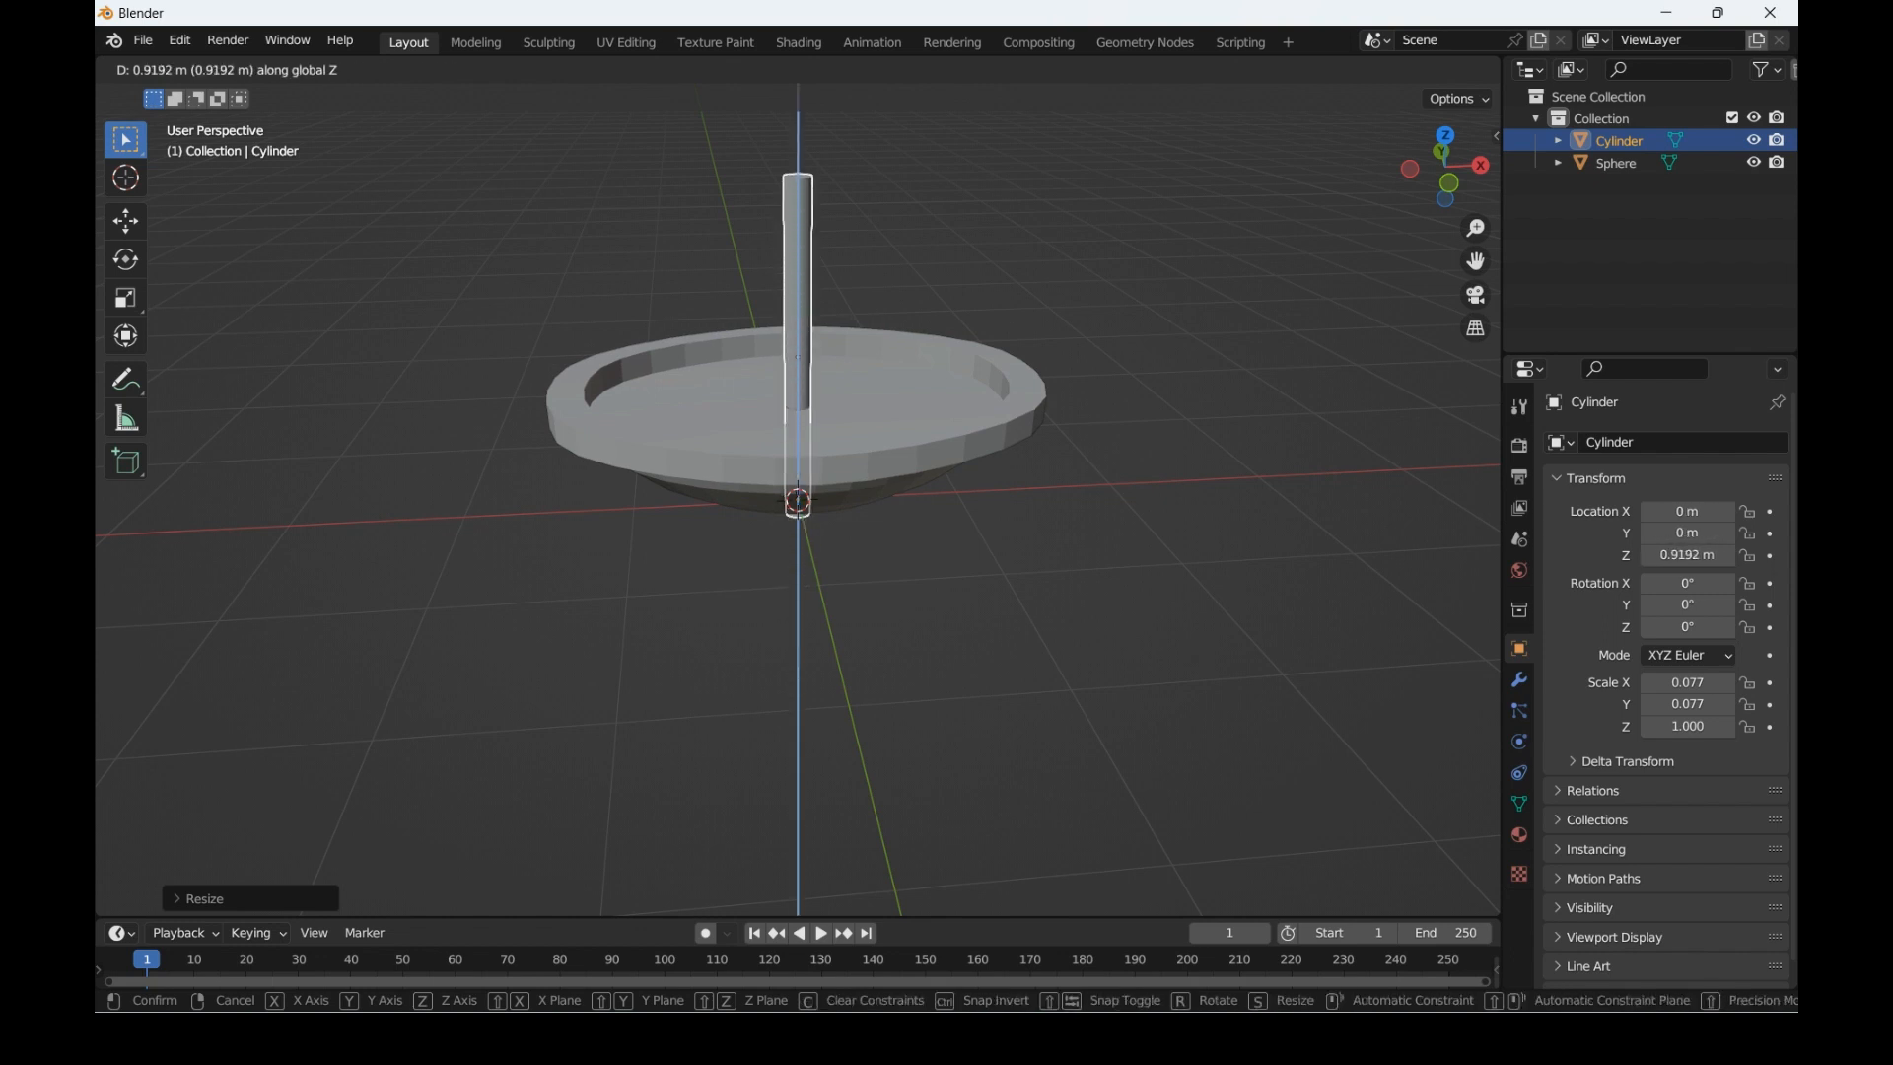
{"action": "key", "text": "Return"}
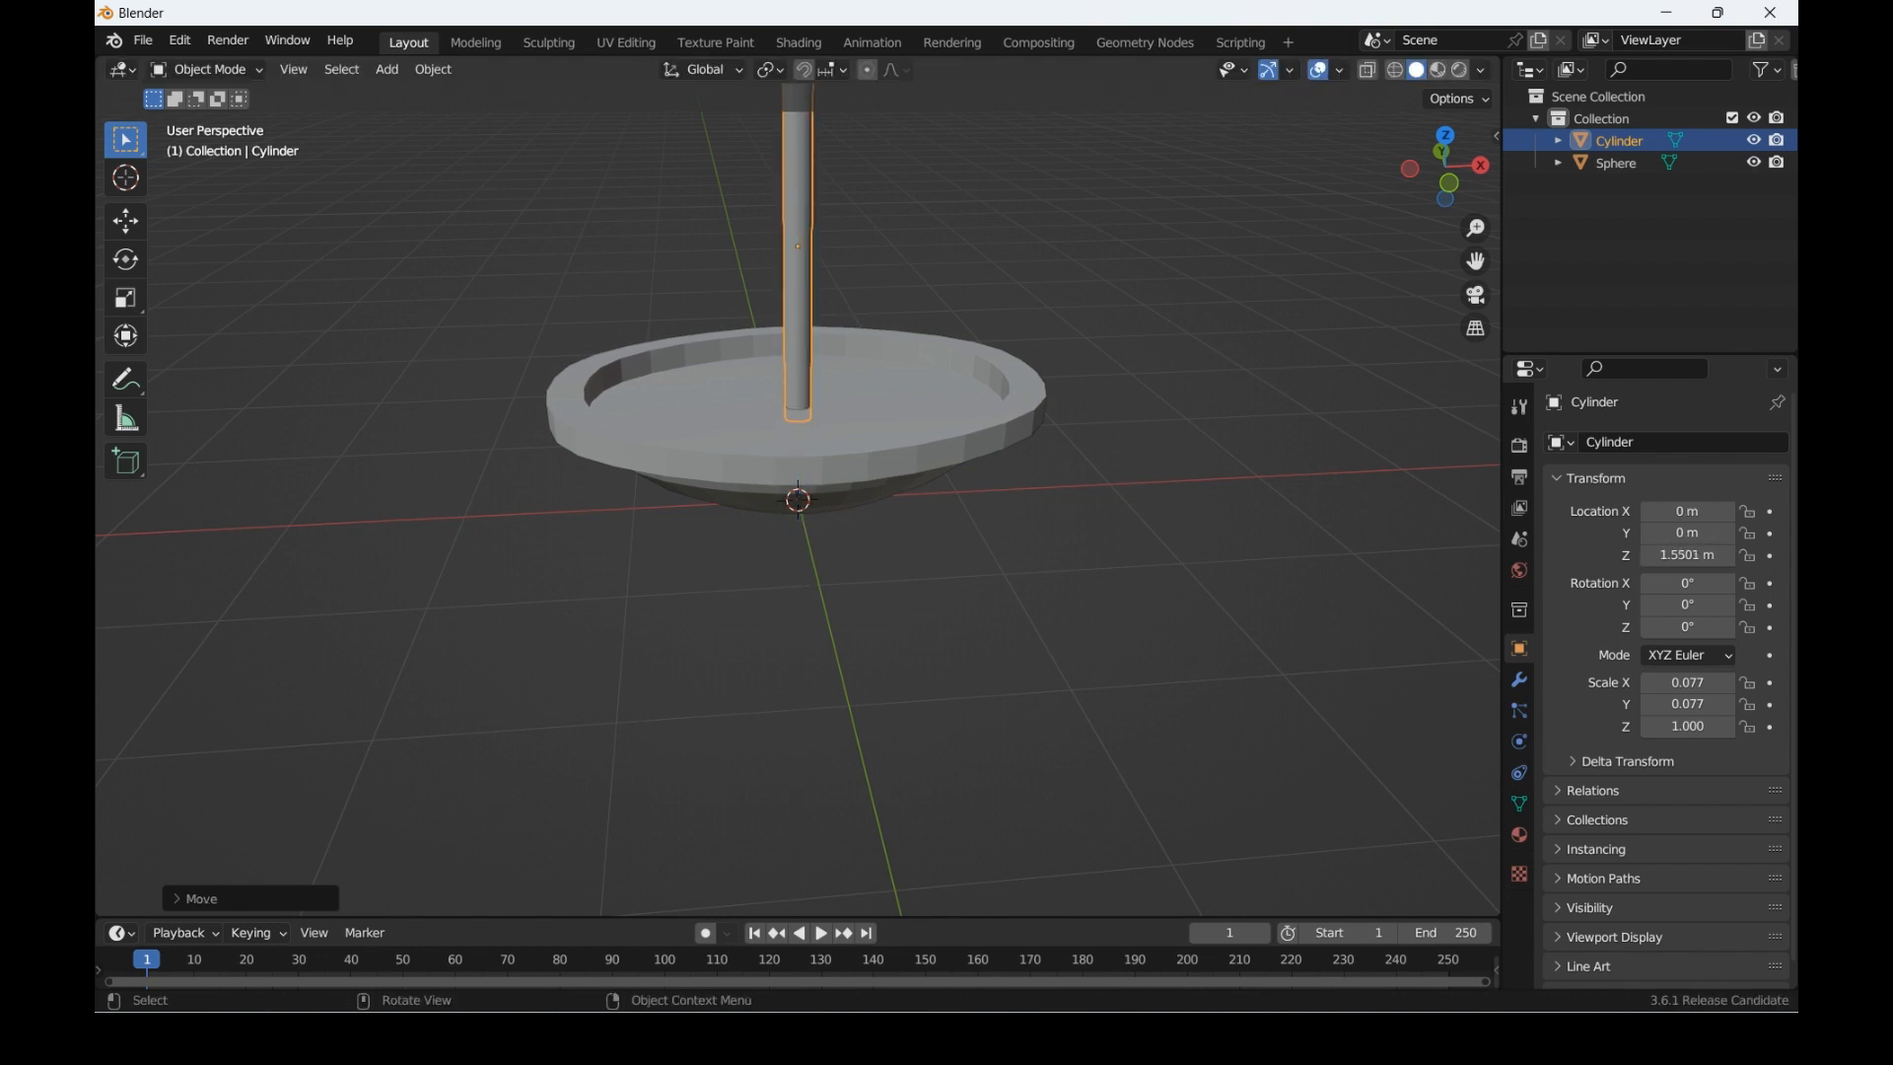
{"action": "scroll", "coordinate": [799, 394], "scroll_direction": "down", "scroll_amount": 2}
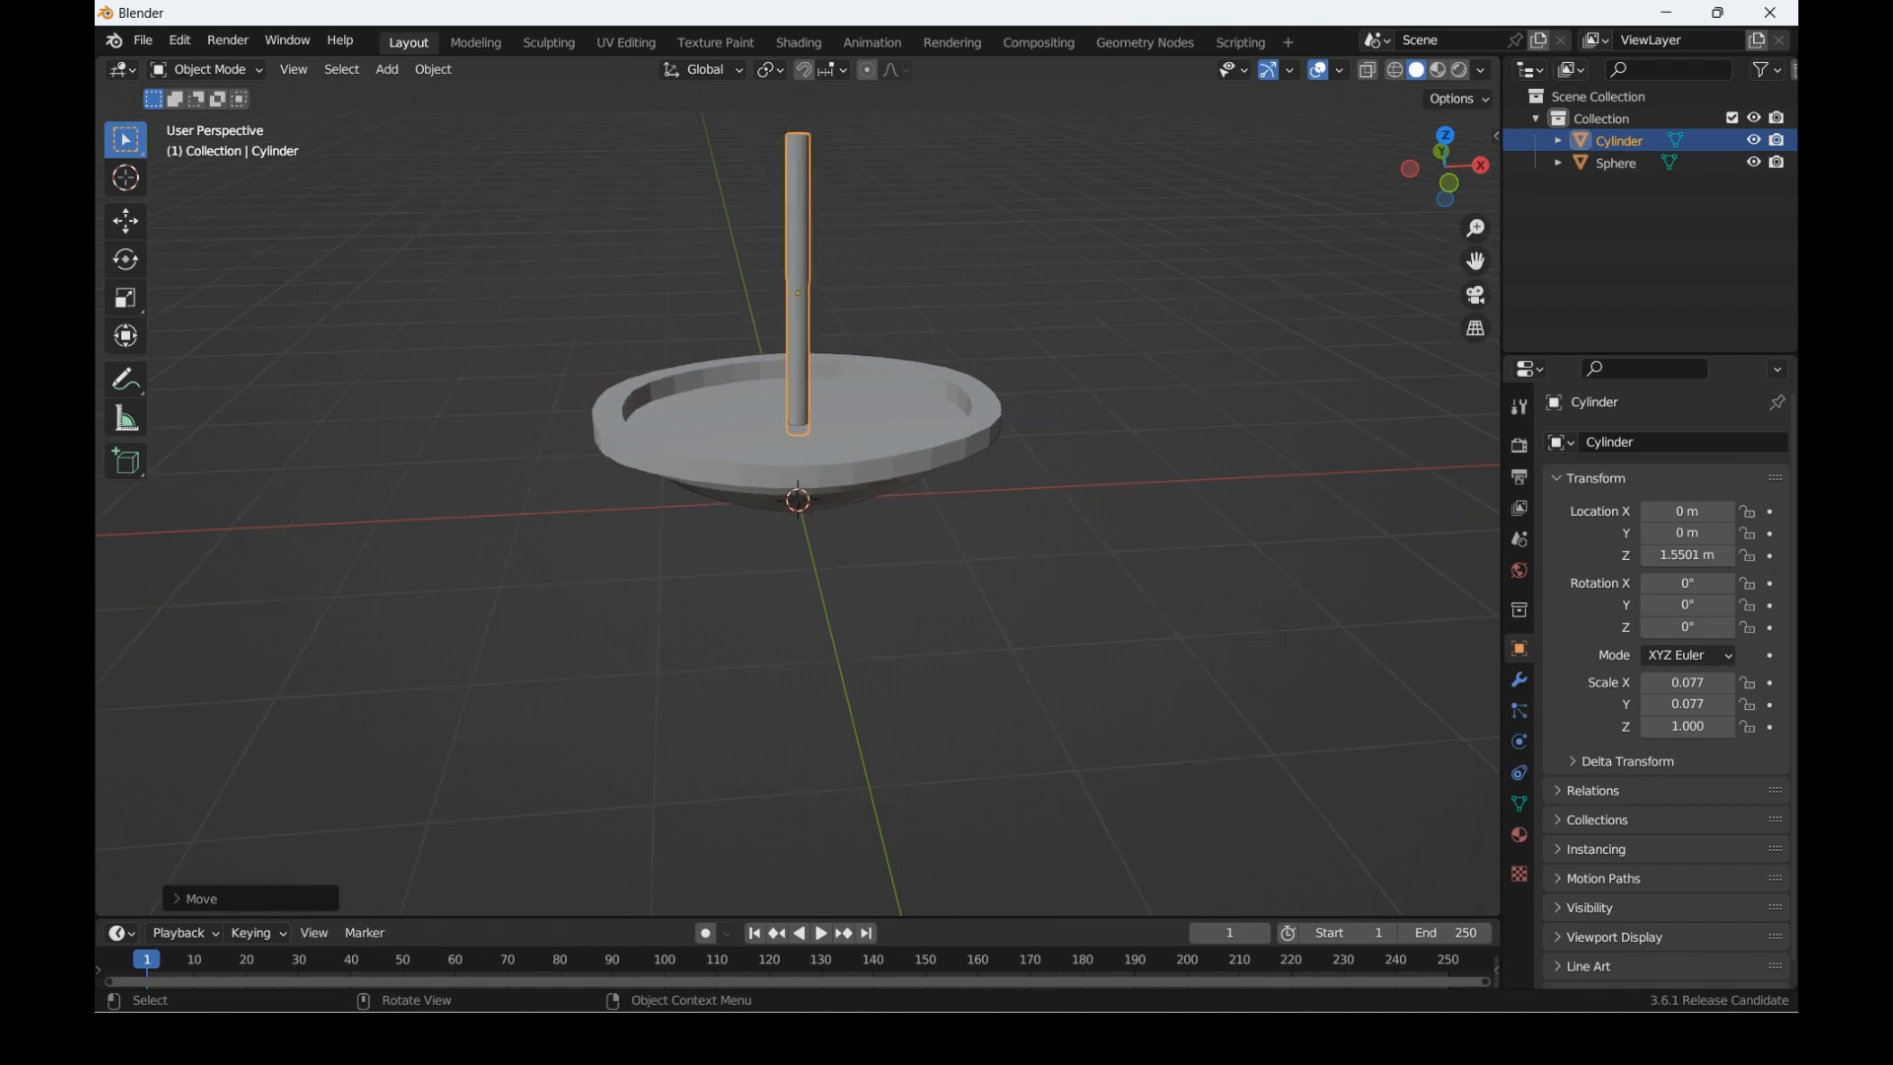
{"action": "left_click_drag", "start_coordinate": [1445, 172], "coordinate": [1411, 225]}
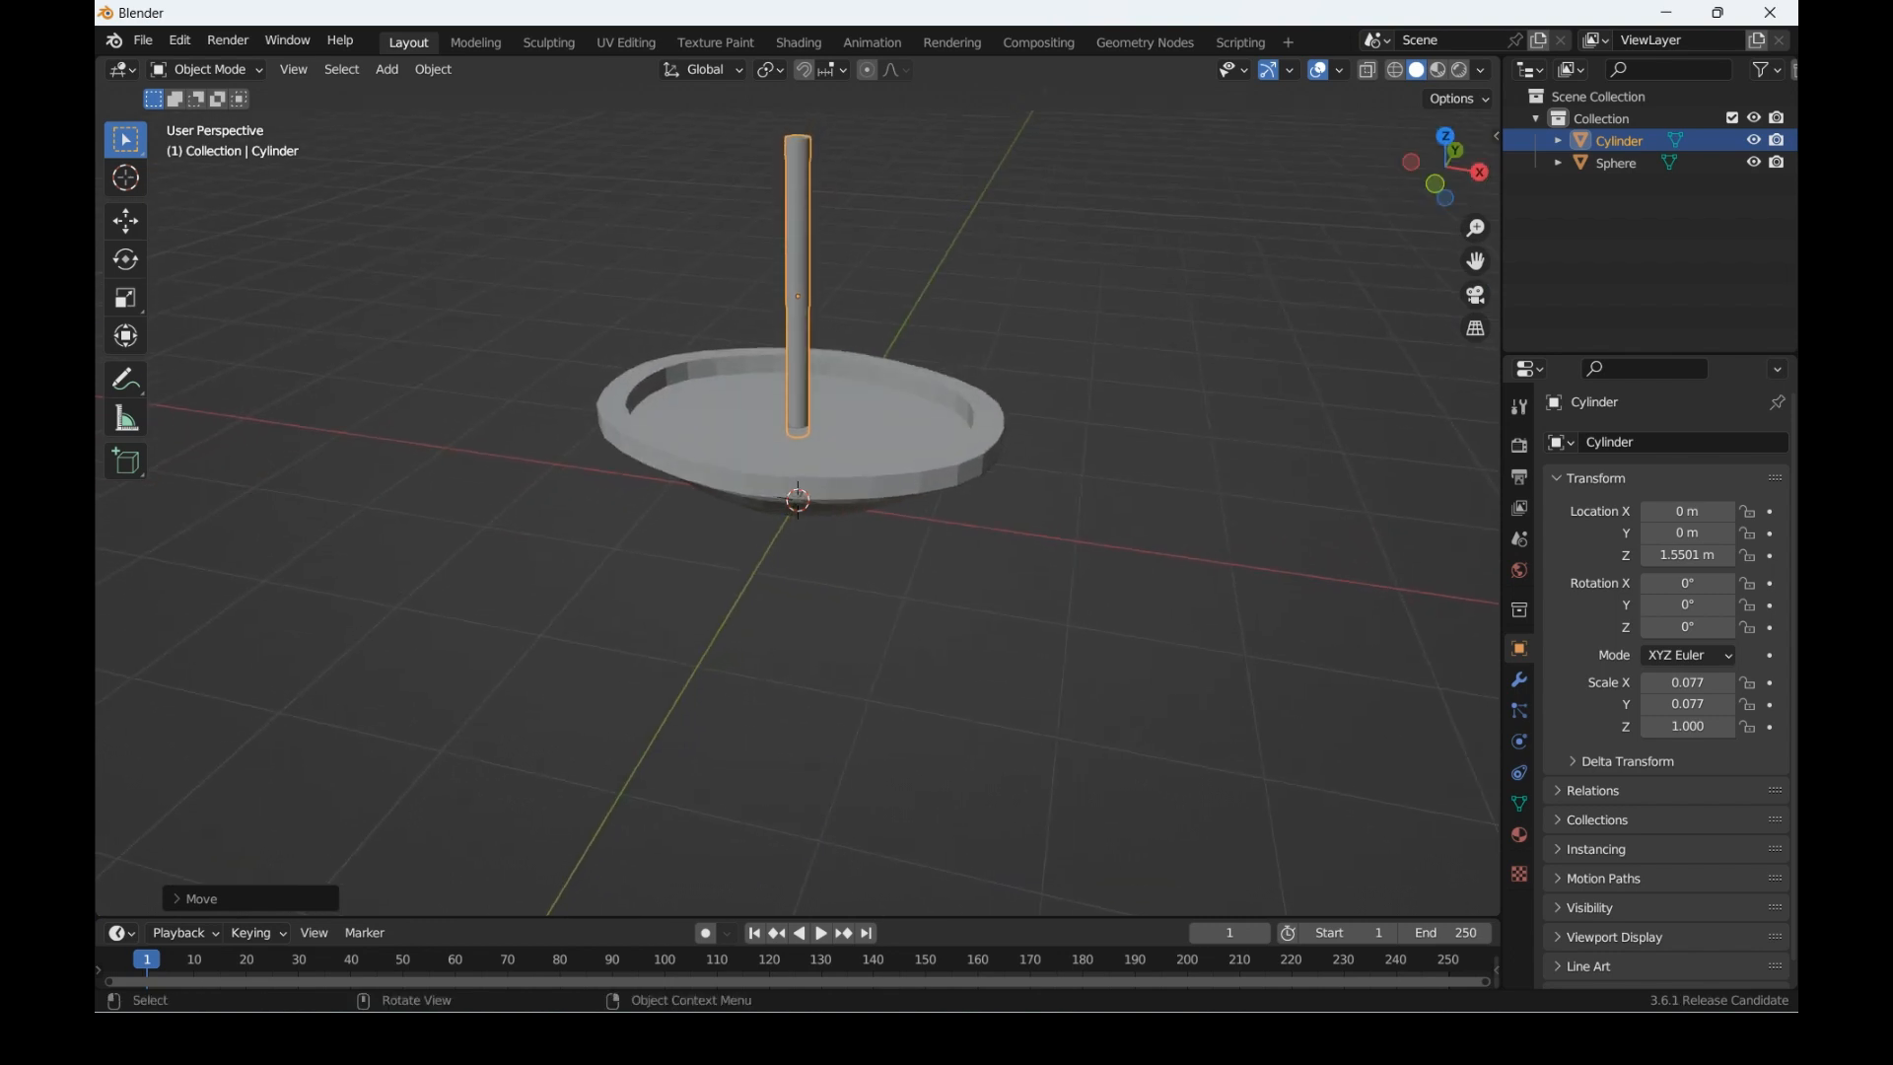
Step: Enter Edit Mode on the thin cylinder and extrude its top face upward by about 0.15 m
{"action": "key", "text": "alt+a"}
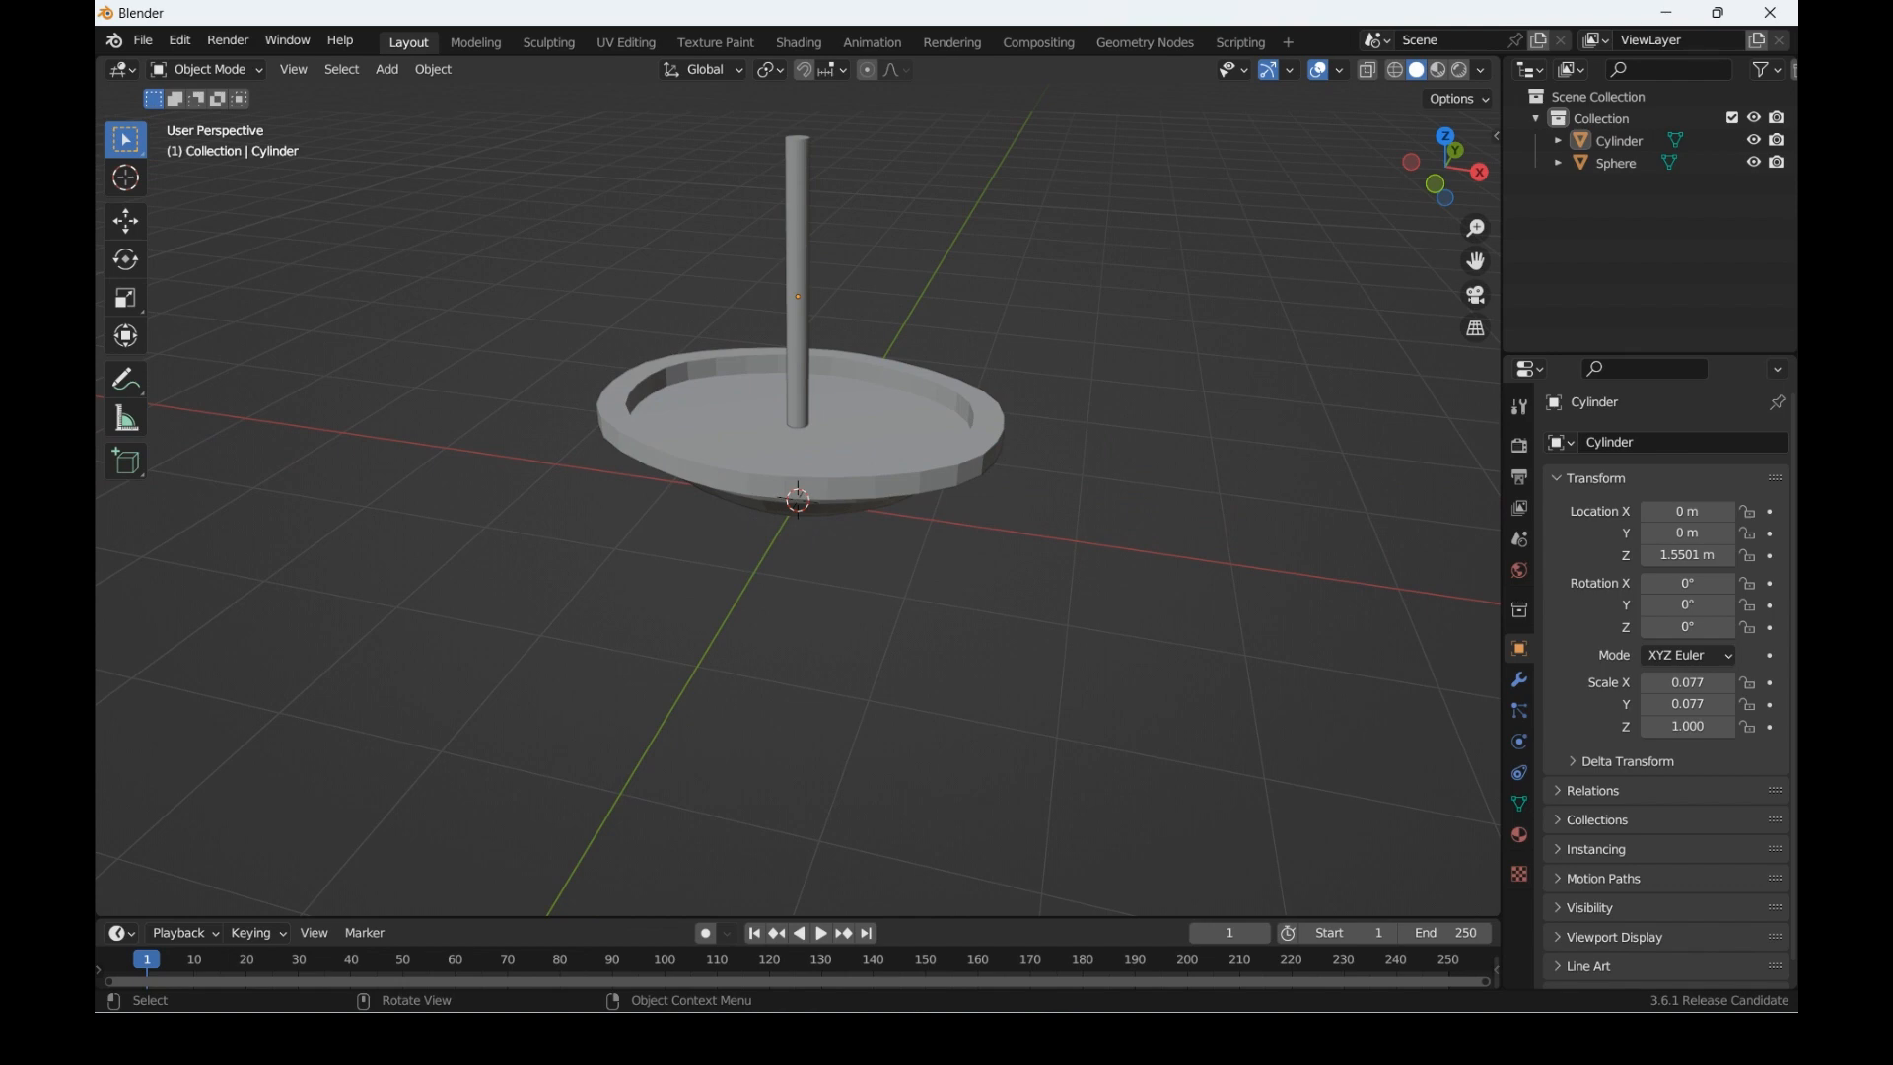
{"action": "left_click", "coordinate": [797, 286]}
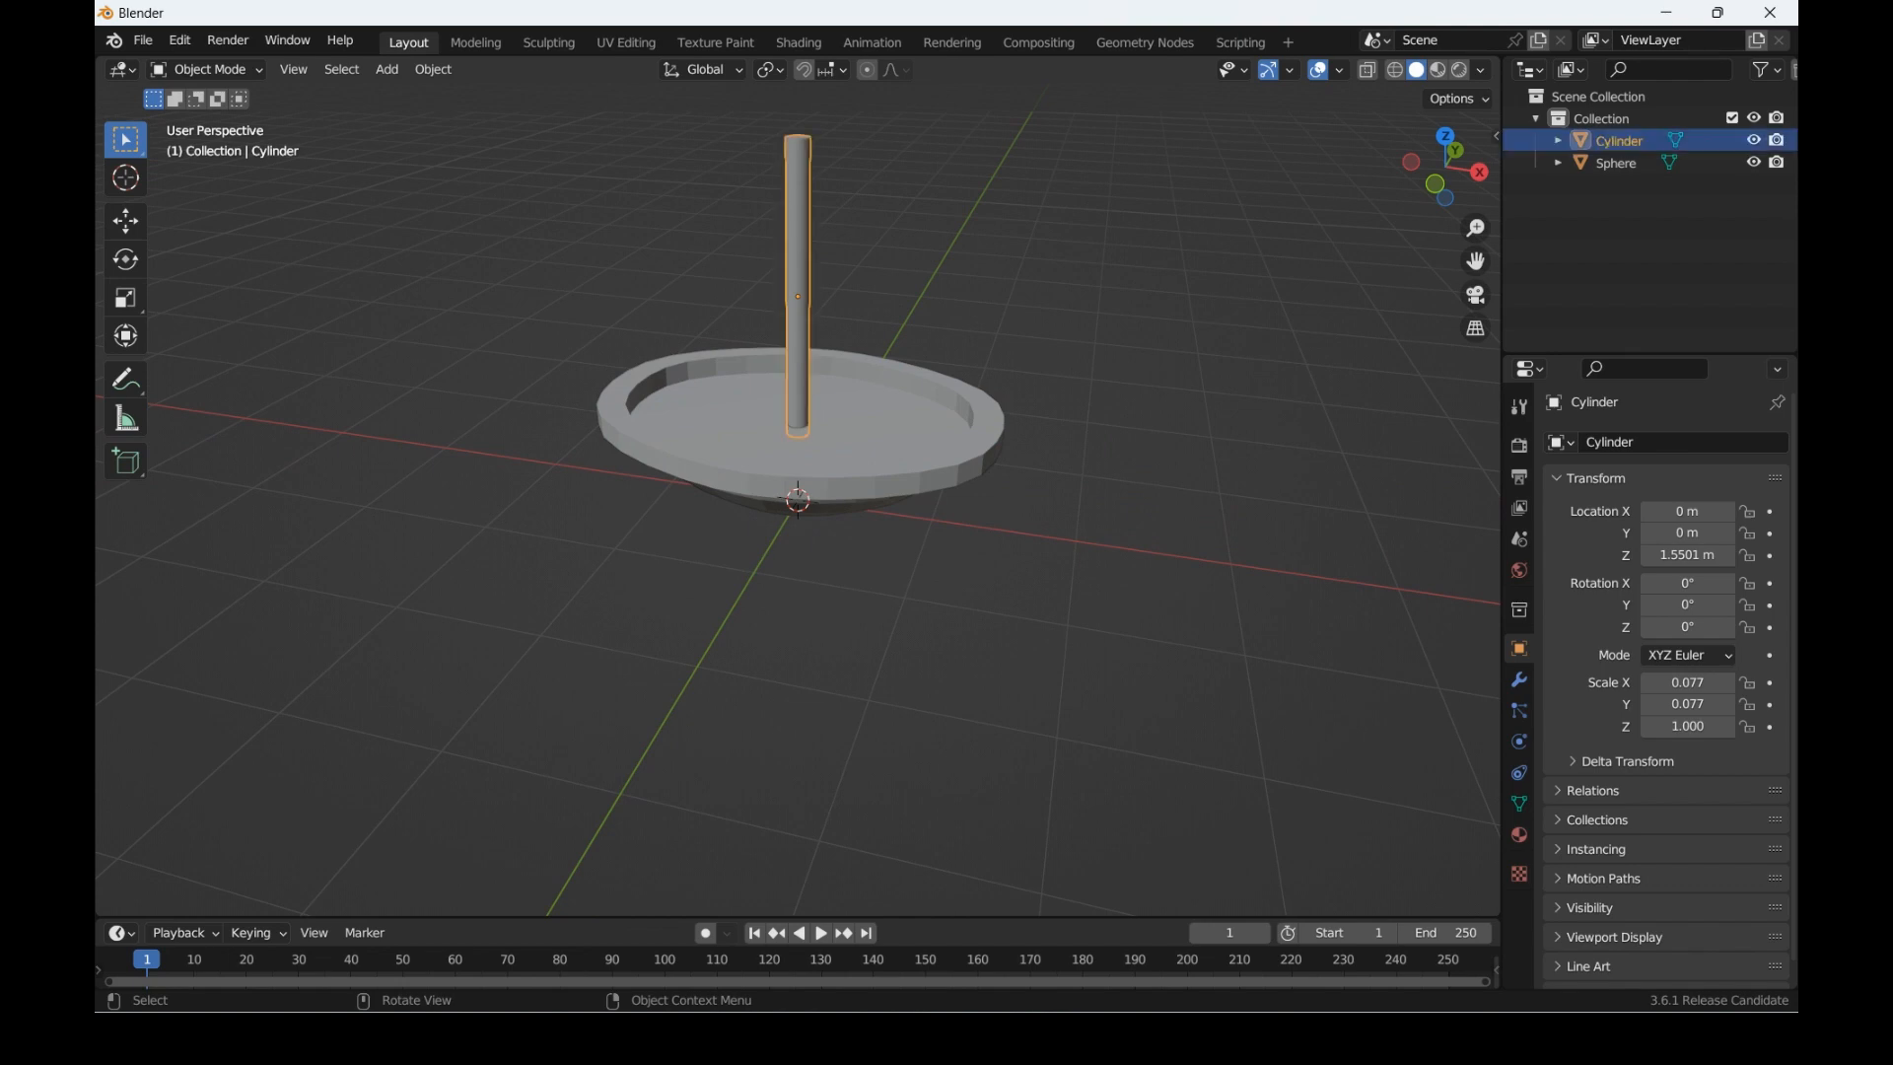
{"action": "left_click_drag", "start_coordinate": [1435, 163], "coordinate": [1453, 221]}
{"action": "key", "text": "Tab"}
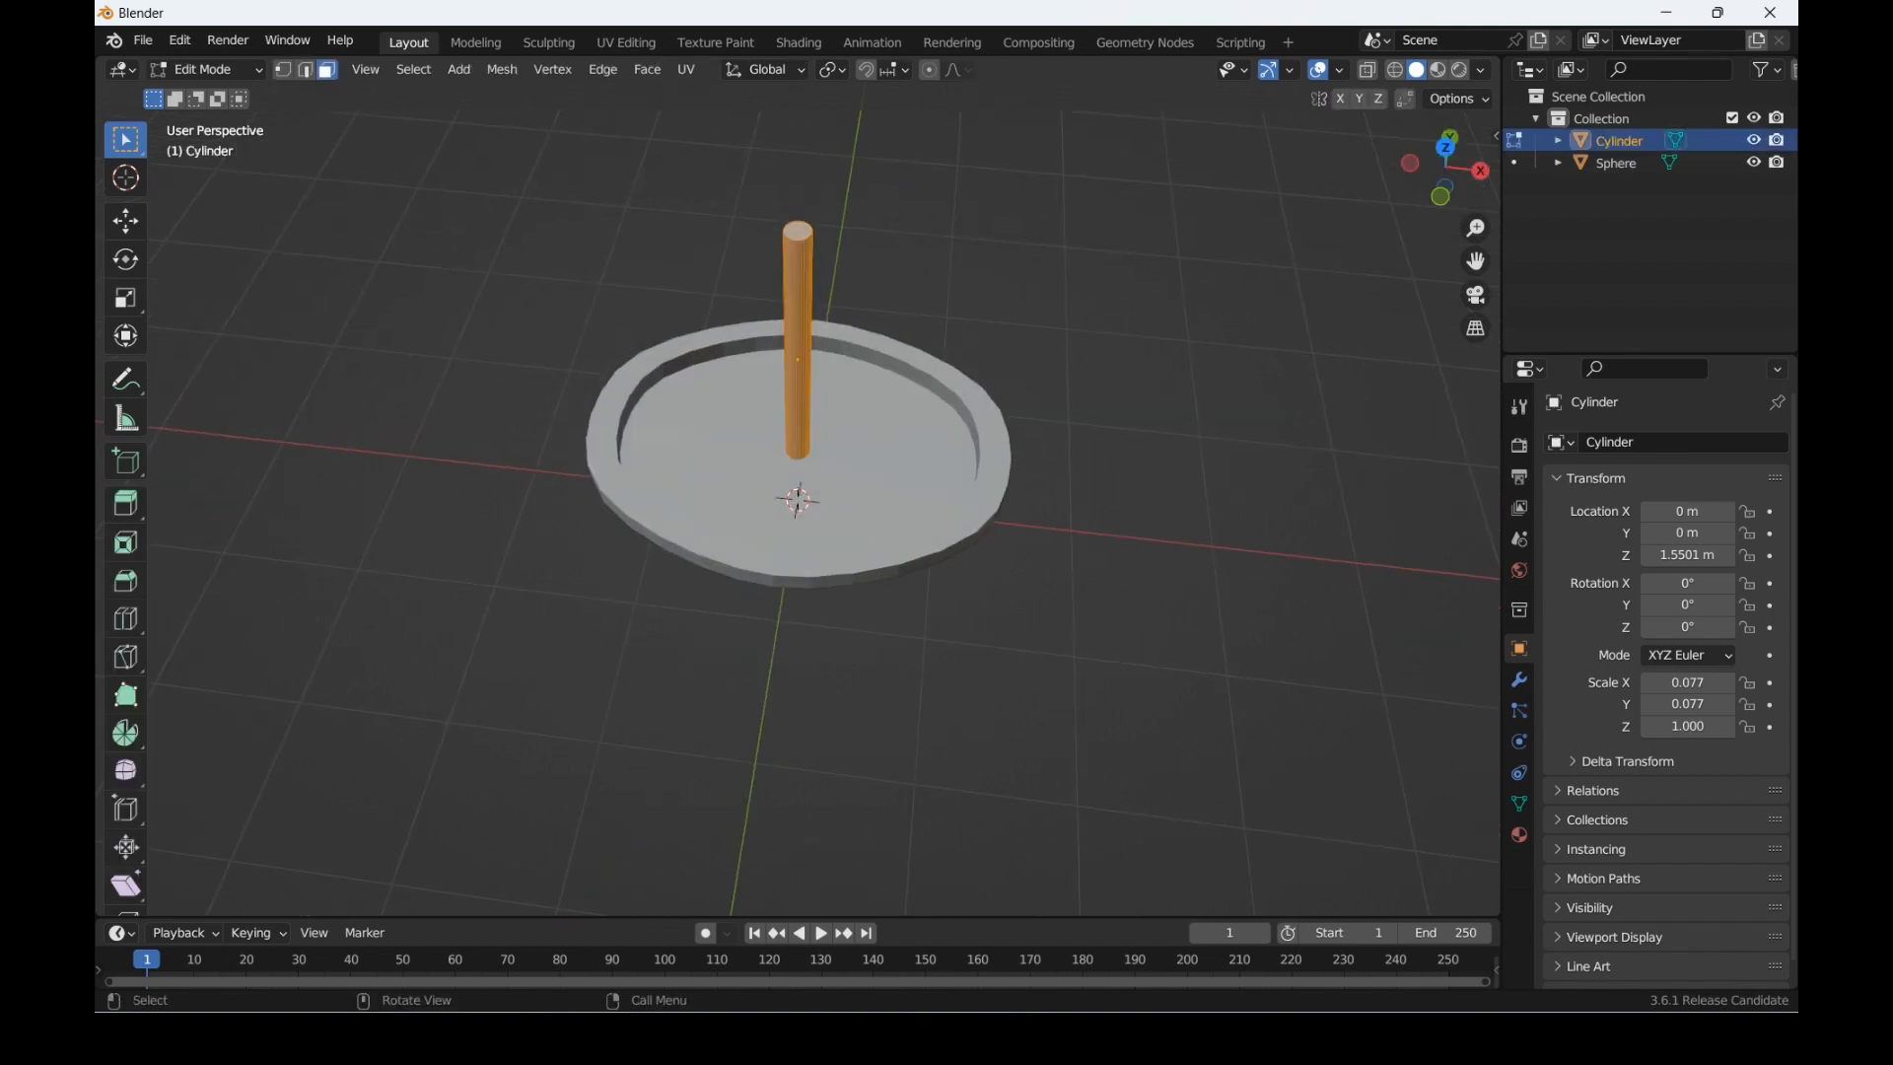
{"action": "key", "text": "alt+a"}
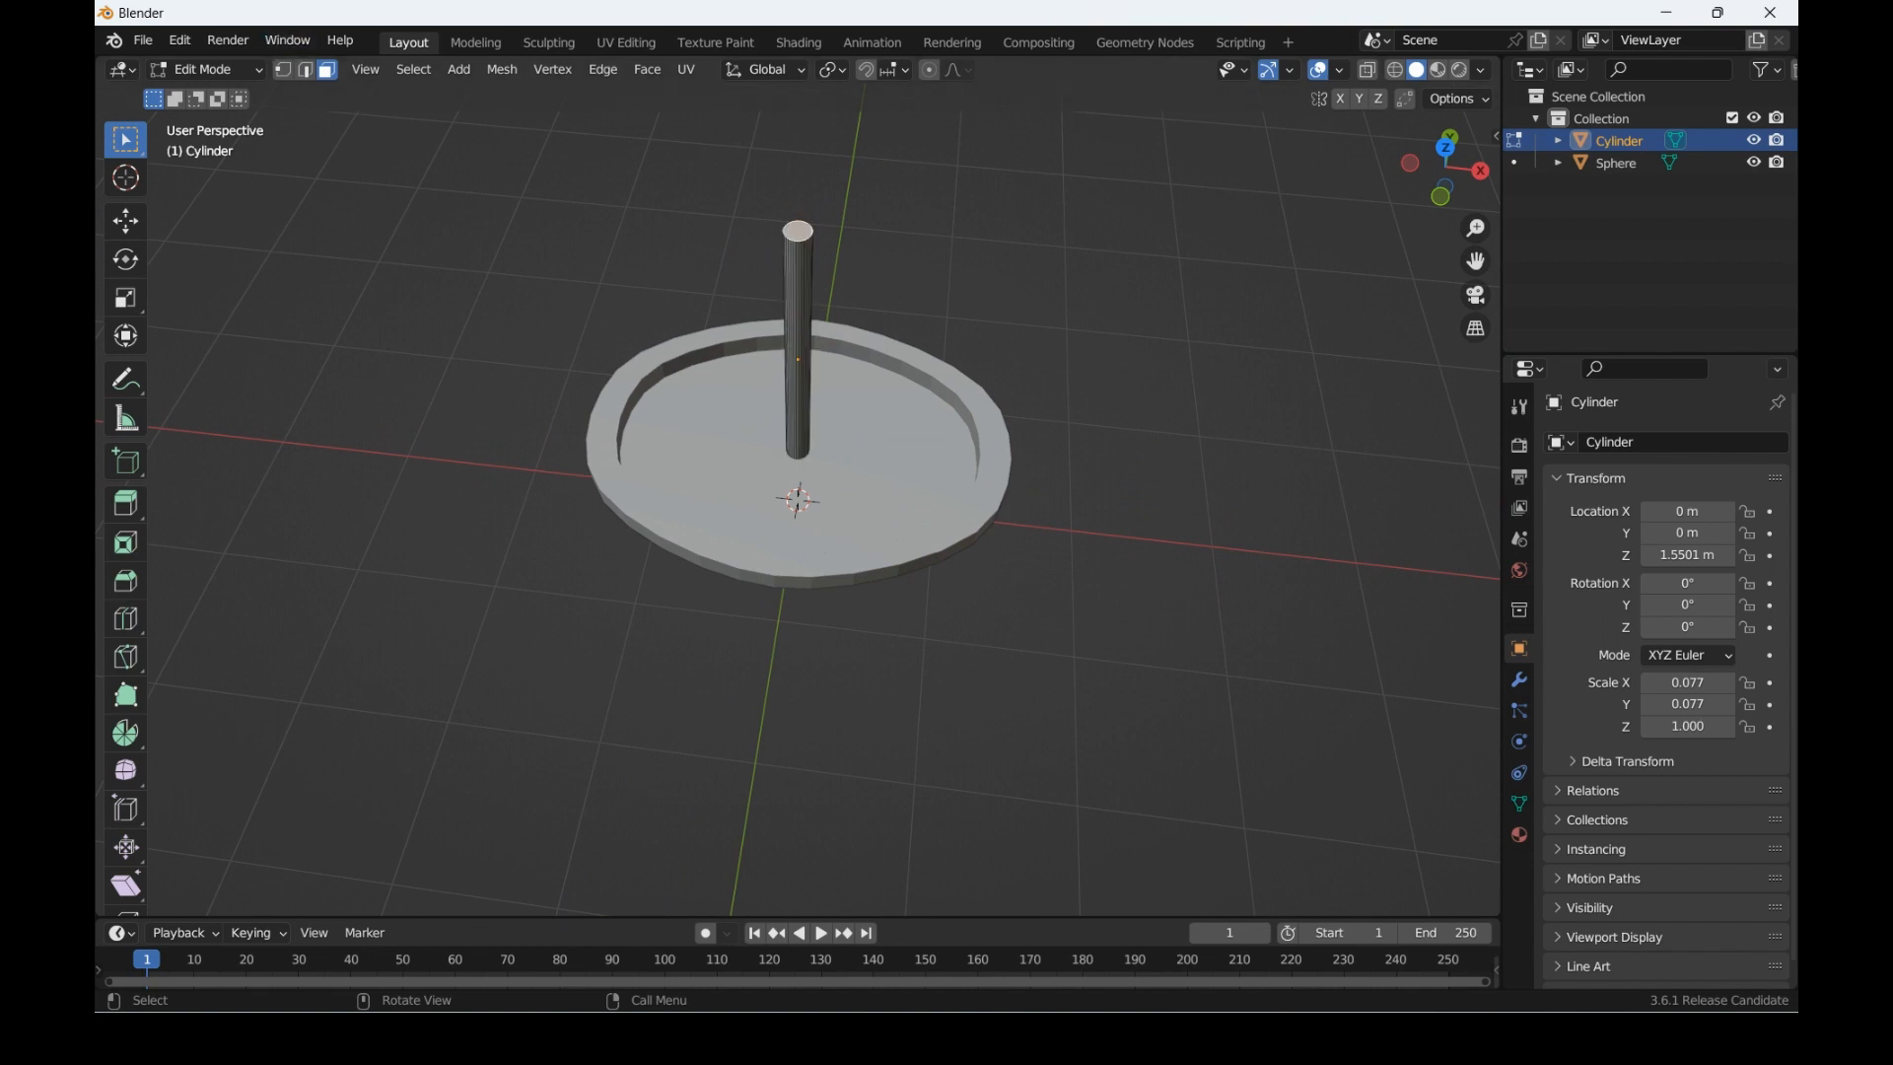
{"action": "key", "text": "e"}
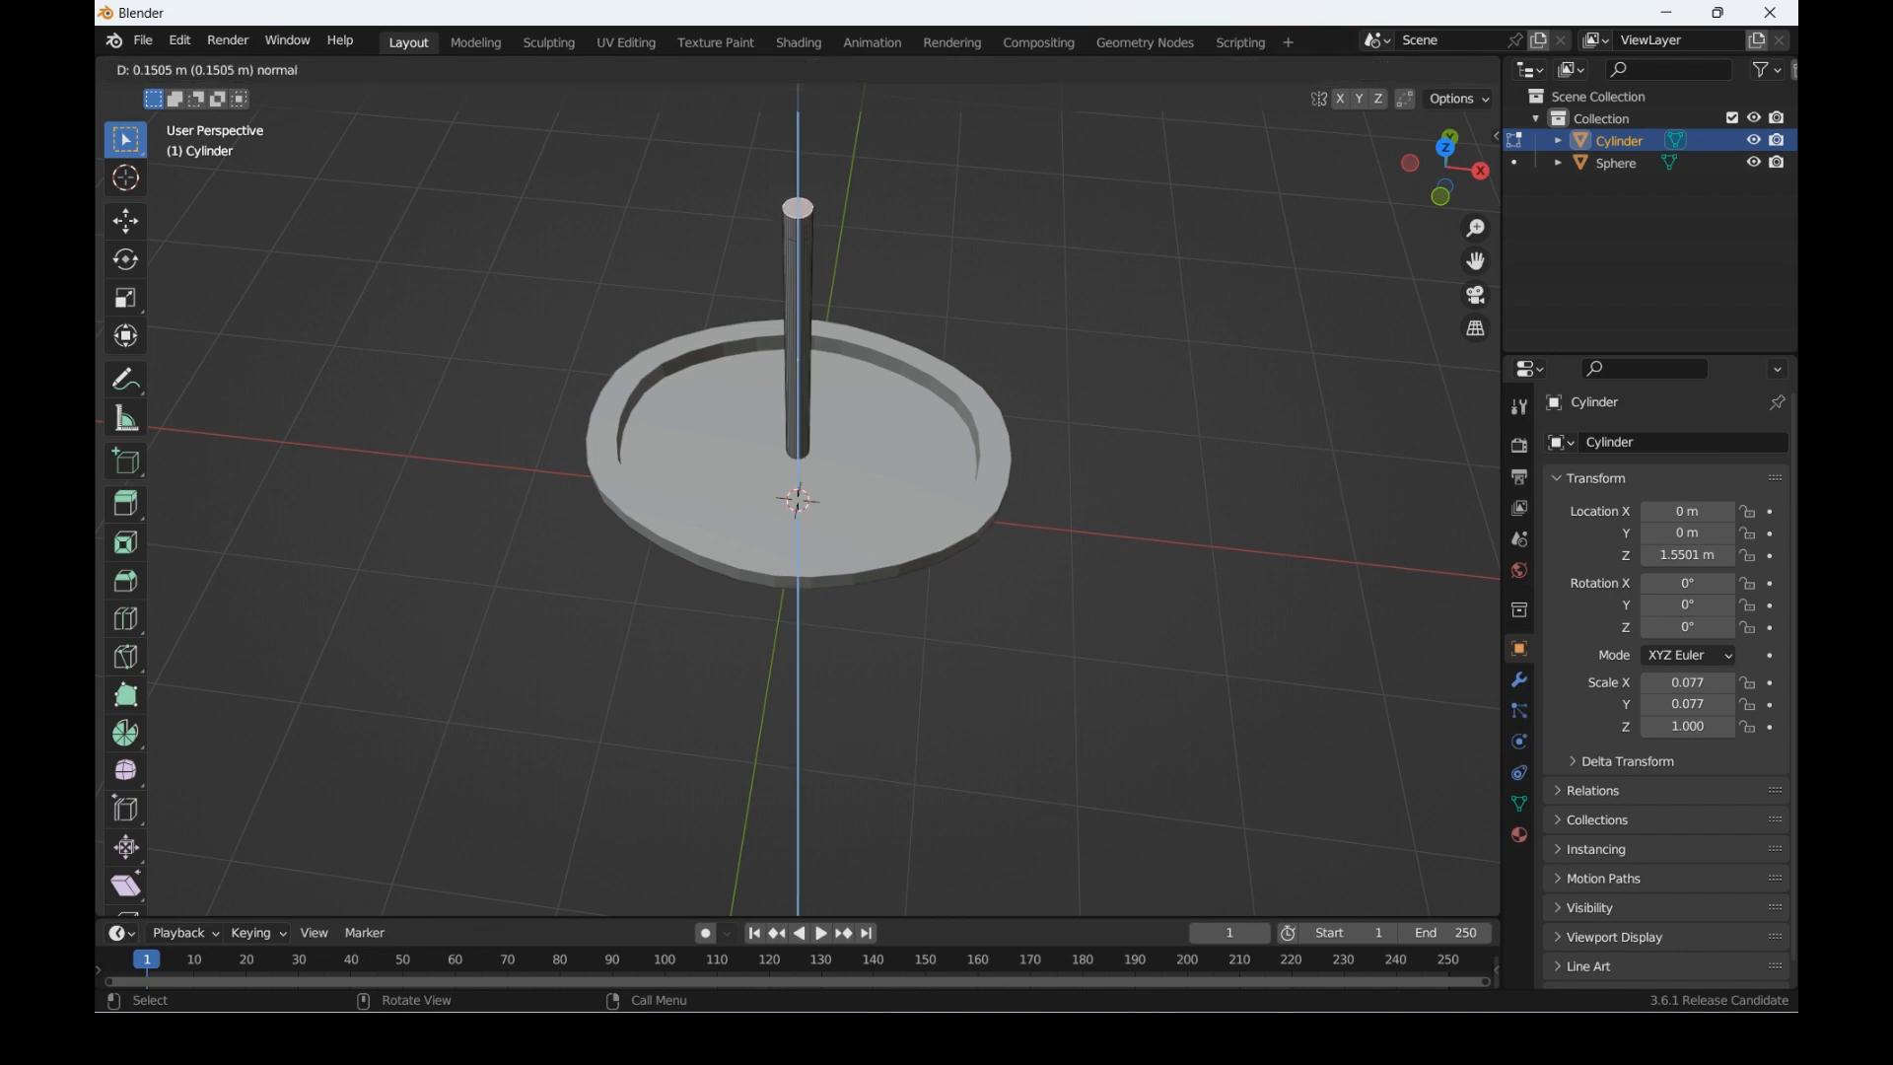
{"action": "key", "text": "Return"}
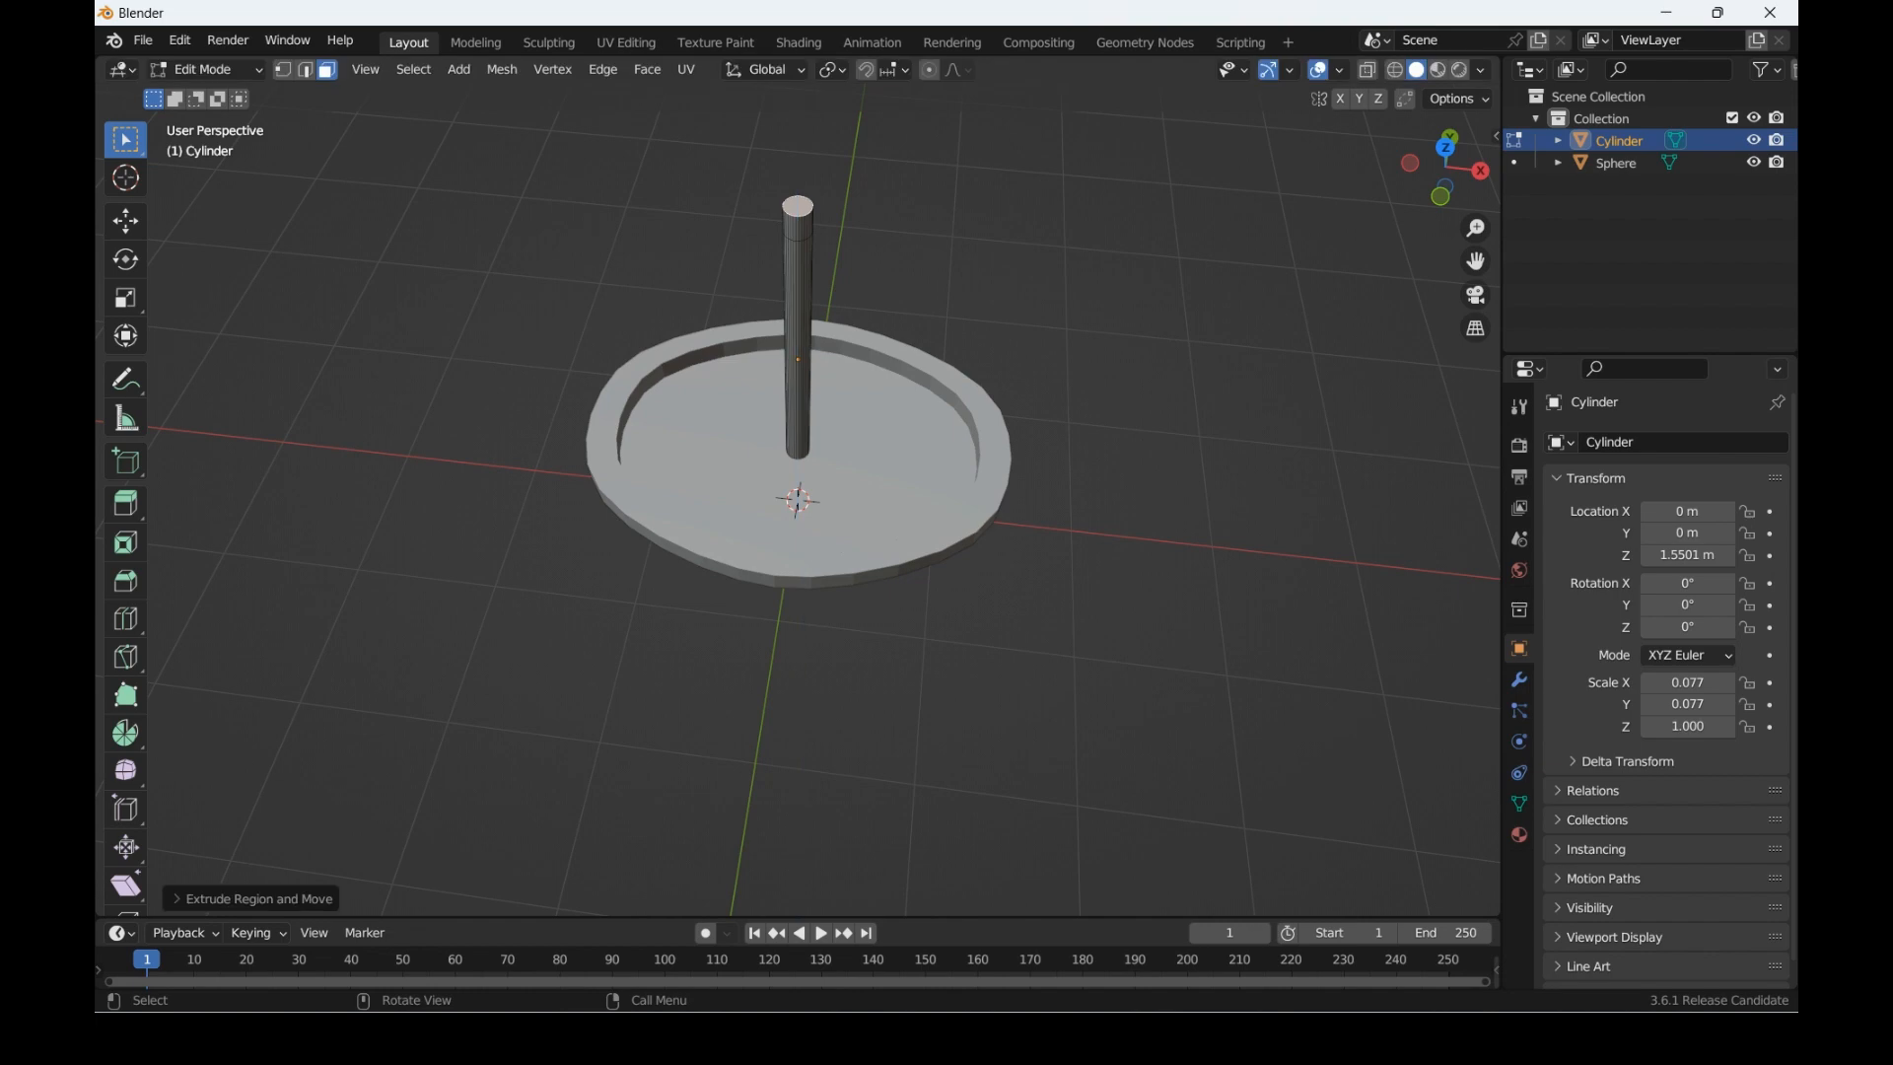
Step: Scale the cylinder's extruded top face to about 0.245 to form a pointed tip, return to Object Mode and deselect everything
{"action": "key", "text": "s"}
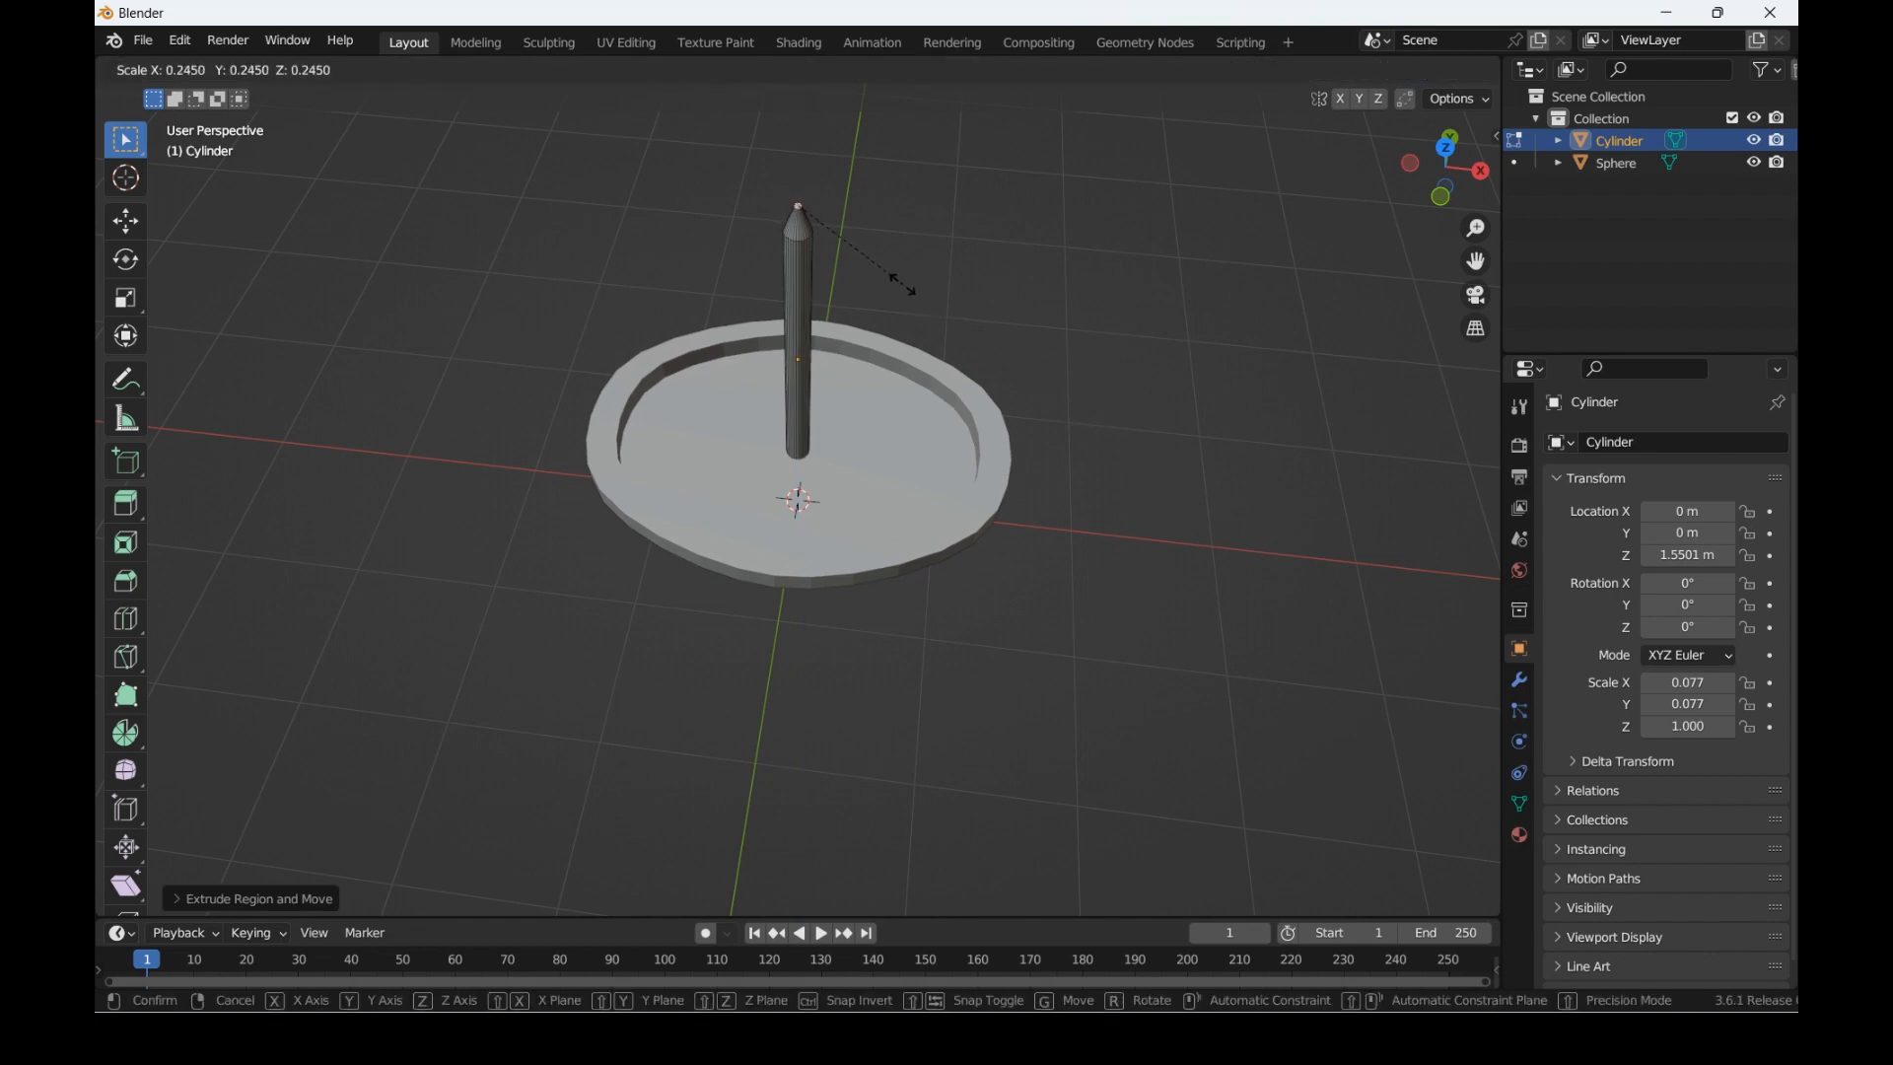
{"action": "key", "text": "Return"}
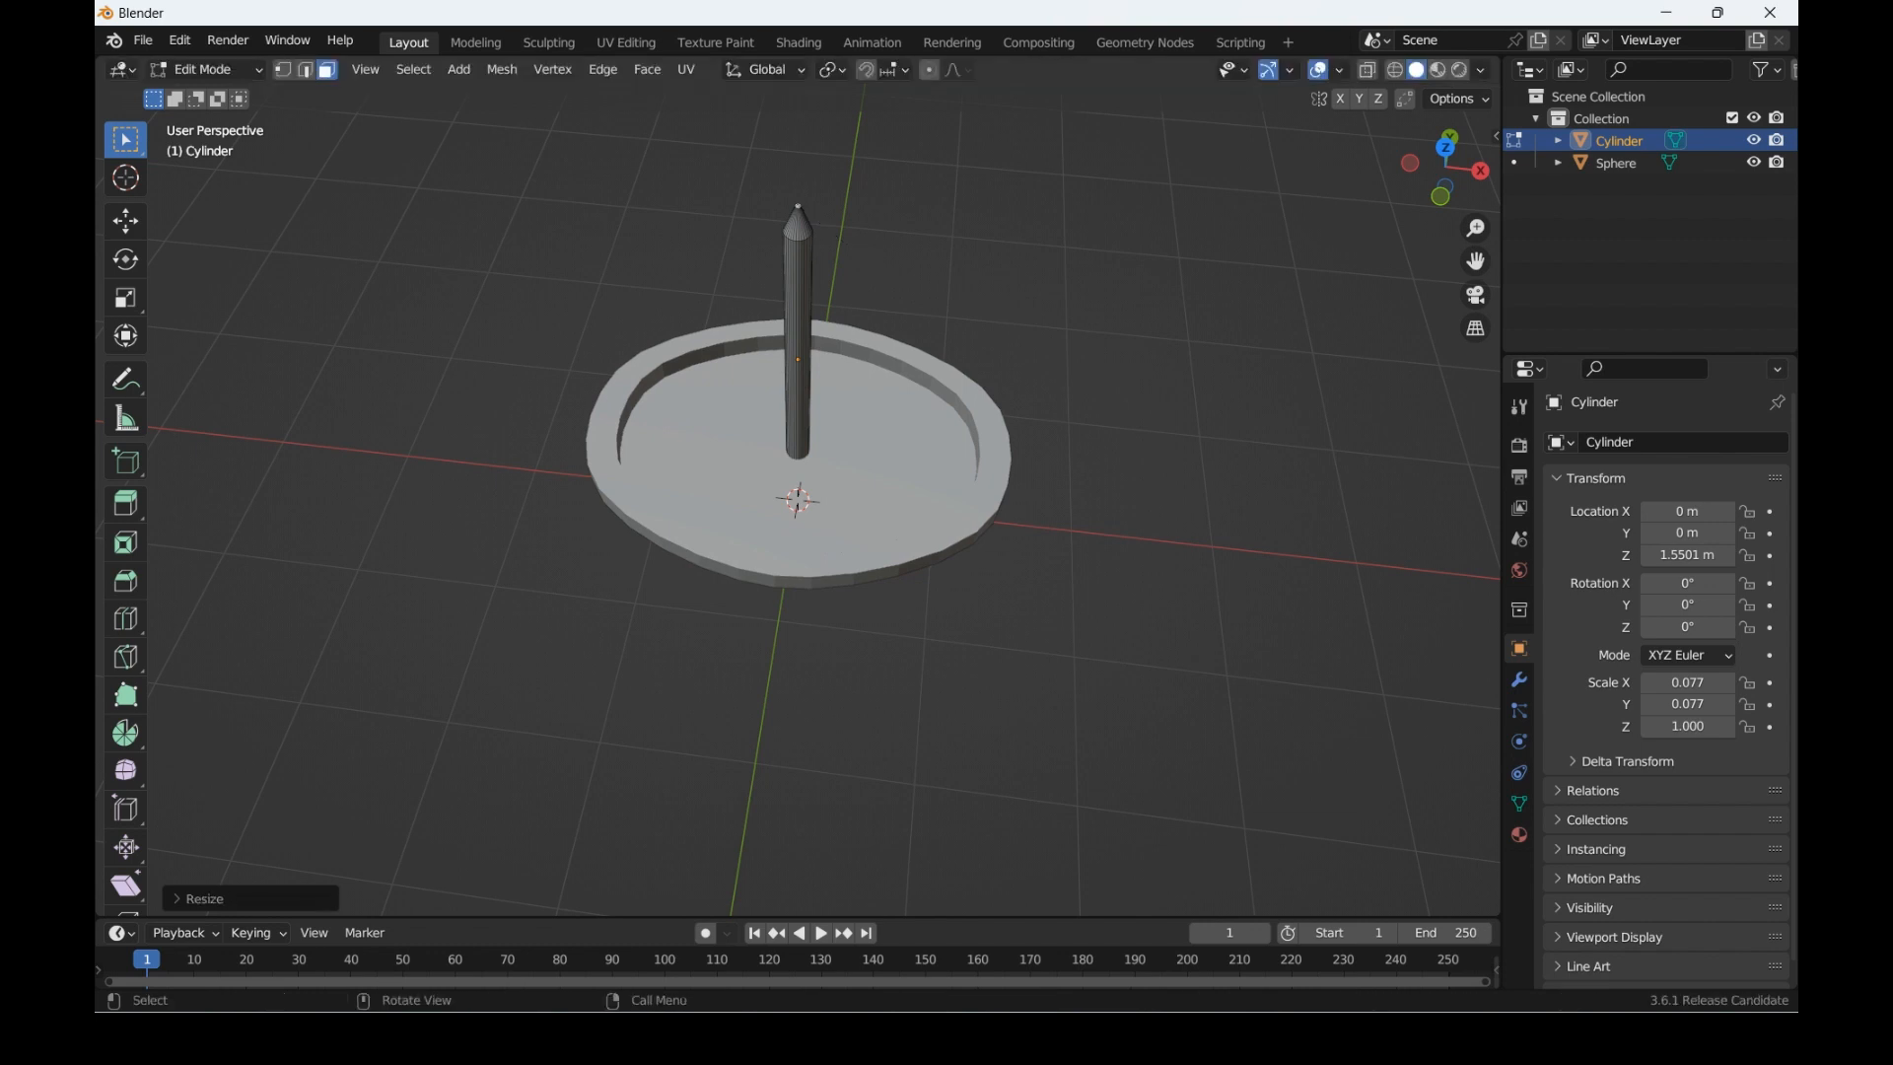
{"action": "mouse_move", "coordinate": [1445, 173]}
{"action": "left_mouse_down"}
{"action": "mouse_move", "coordinate": [1445, 133]}
{"action": "mouse_move", "coordinate": [1445, 202]}
{"action": "left_mouse_up"}
{"action": "key", "text": "Tab"}
{"action": "key", "text": "alt+a"}
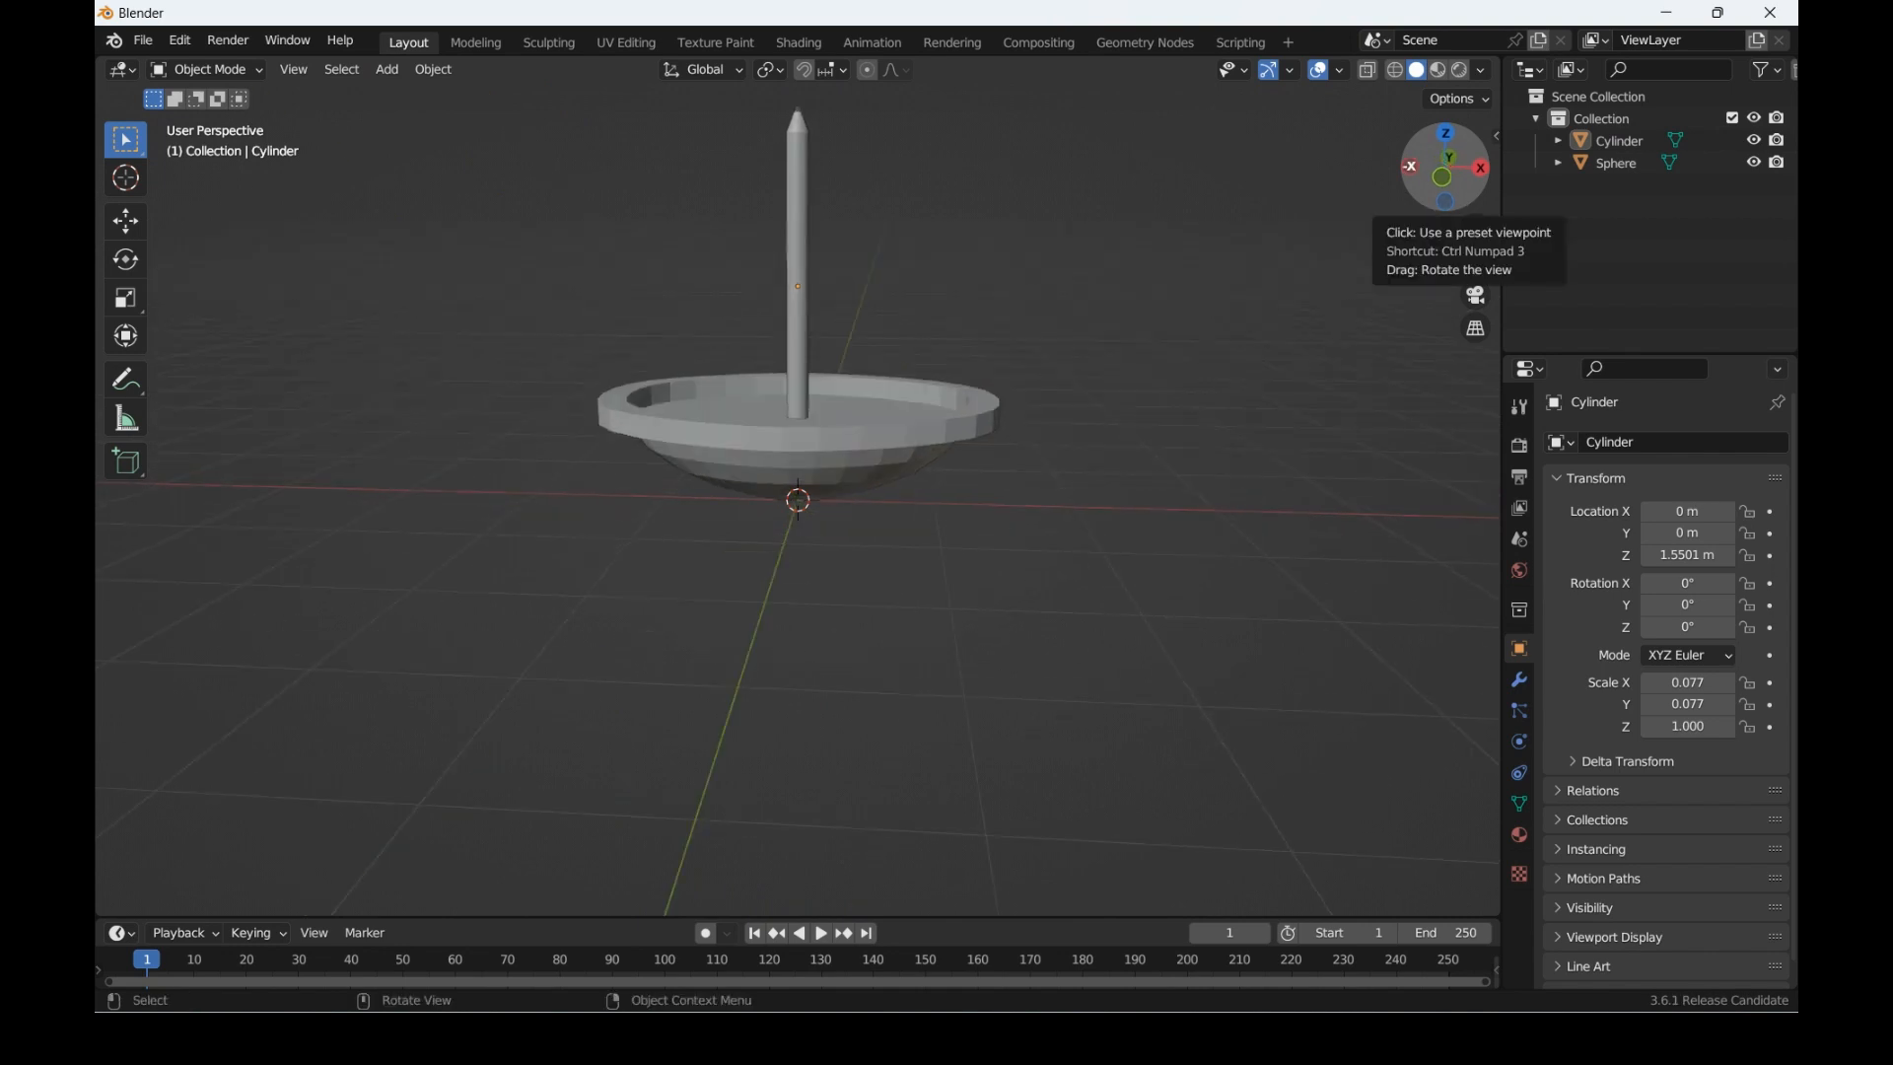
Step: Add a plane and rotate it 90° about the X axis so it stands upright
{"action": "key", "text": "shift+a"}
{"action": "mouse_move", "coordinate": [902, 256]}
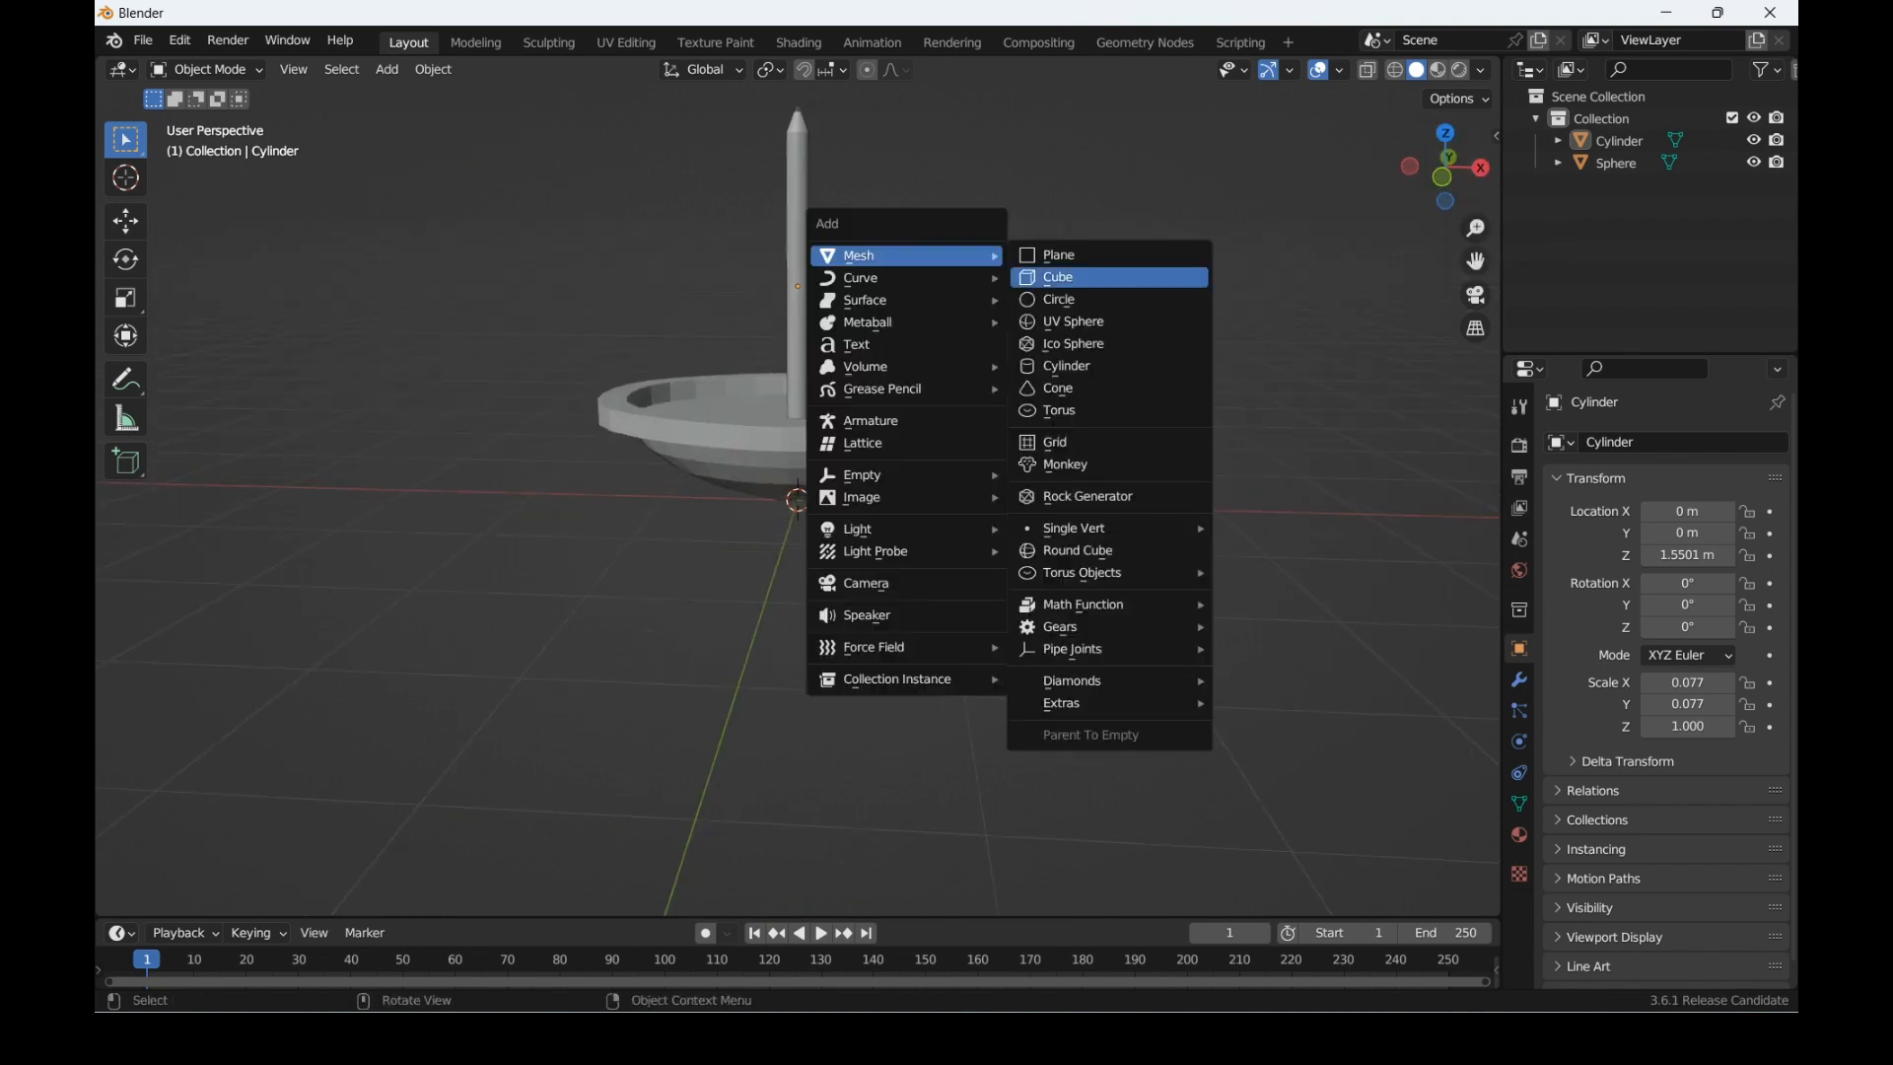
{"action": "left_click", "coordinate": [1058, 255]}
{"action": "left_click_drag", "start_coordinate": [1445, 166], "coordinate": [1445, 225]}
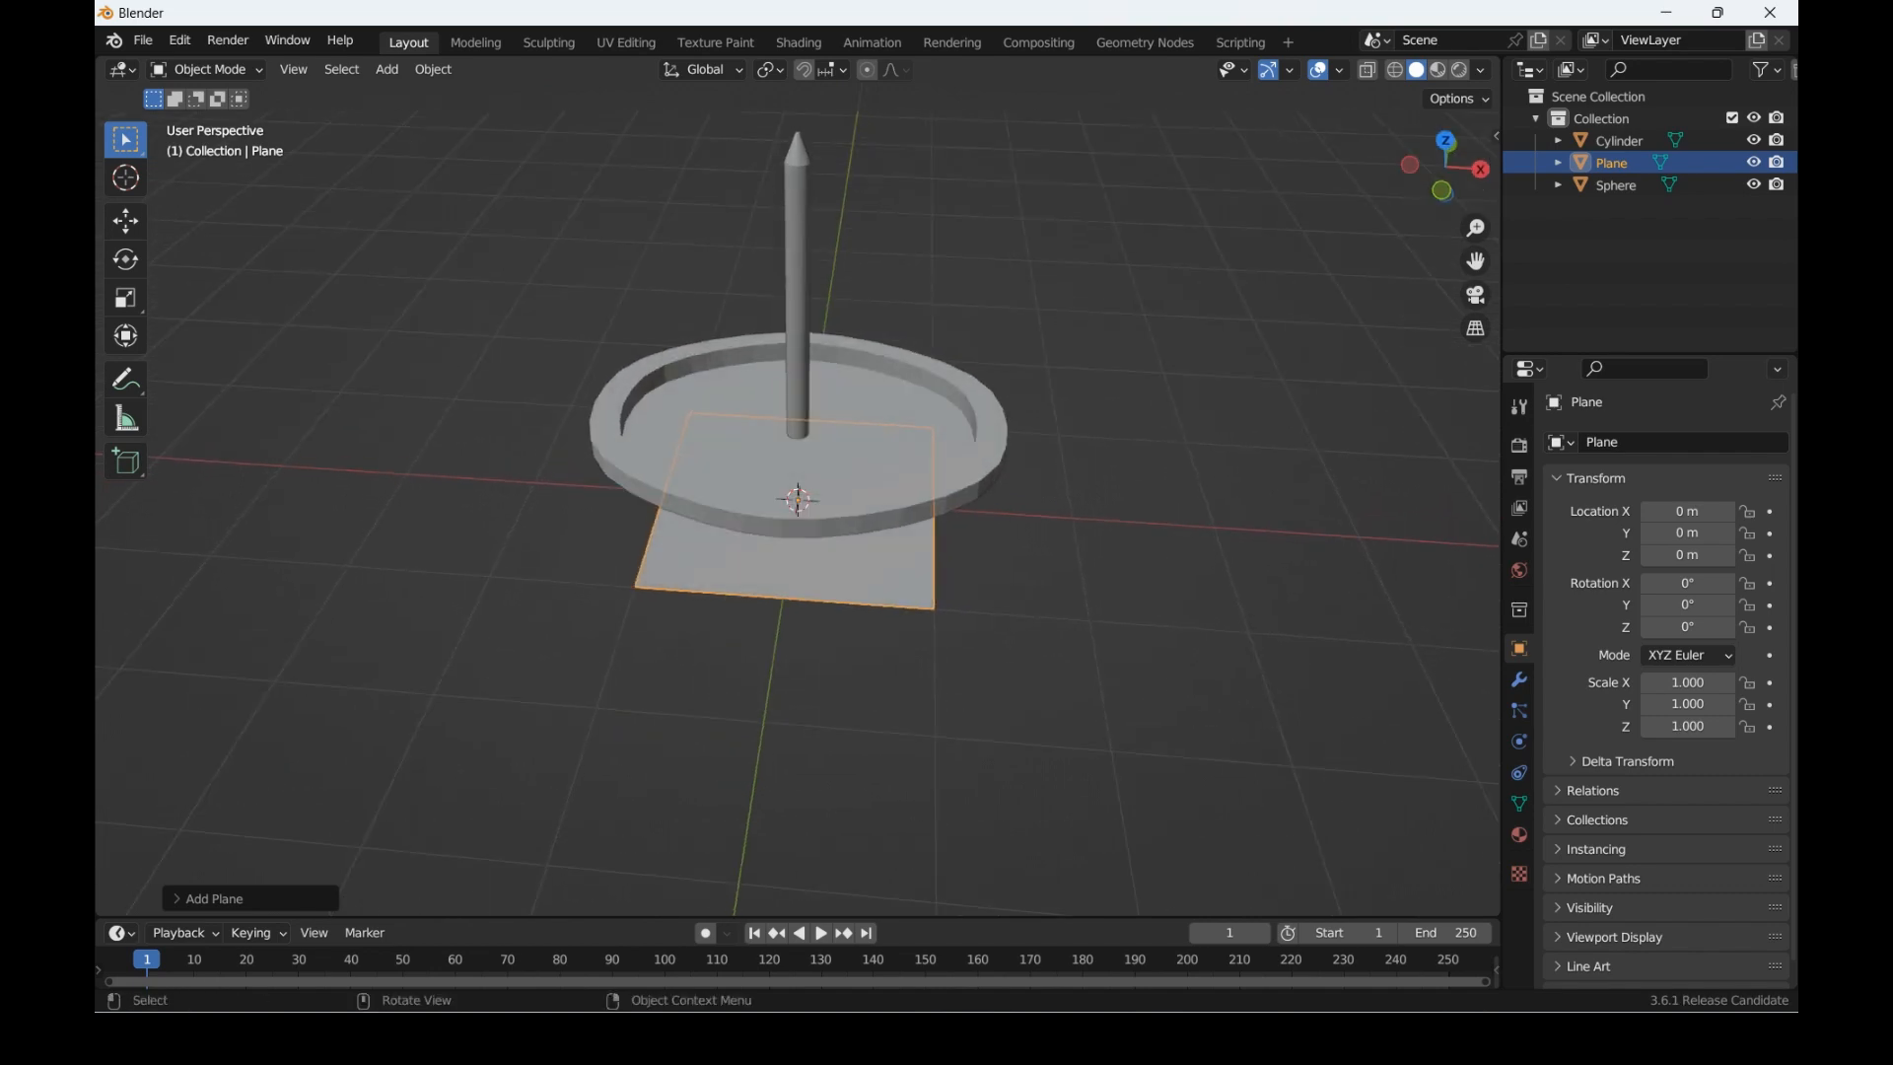
{"action": "key", "text": "r"}
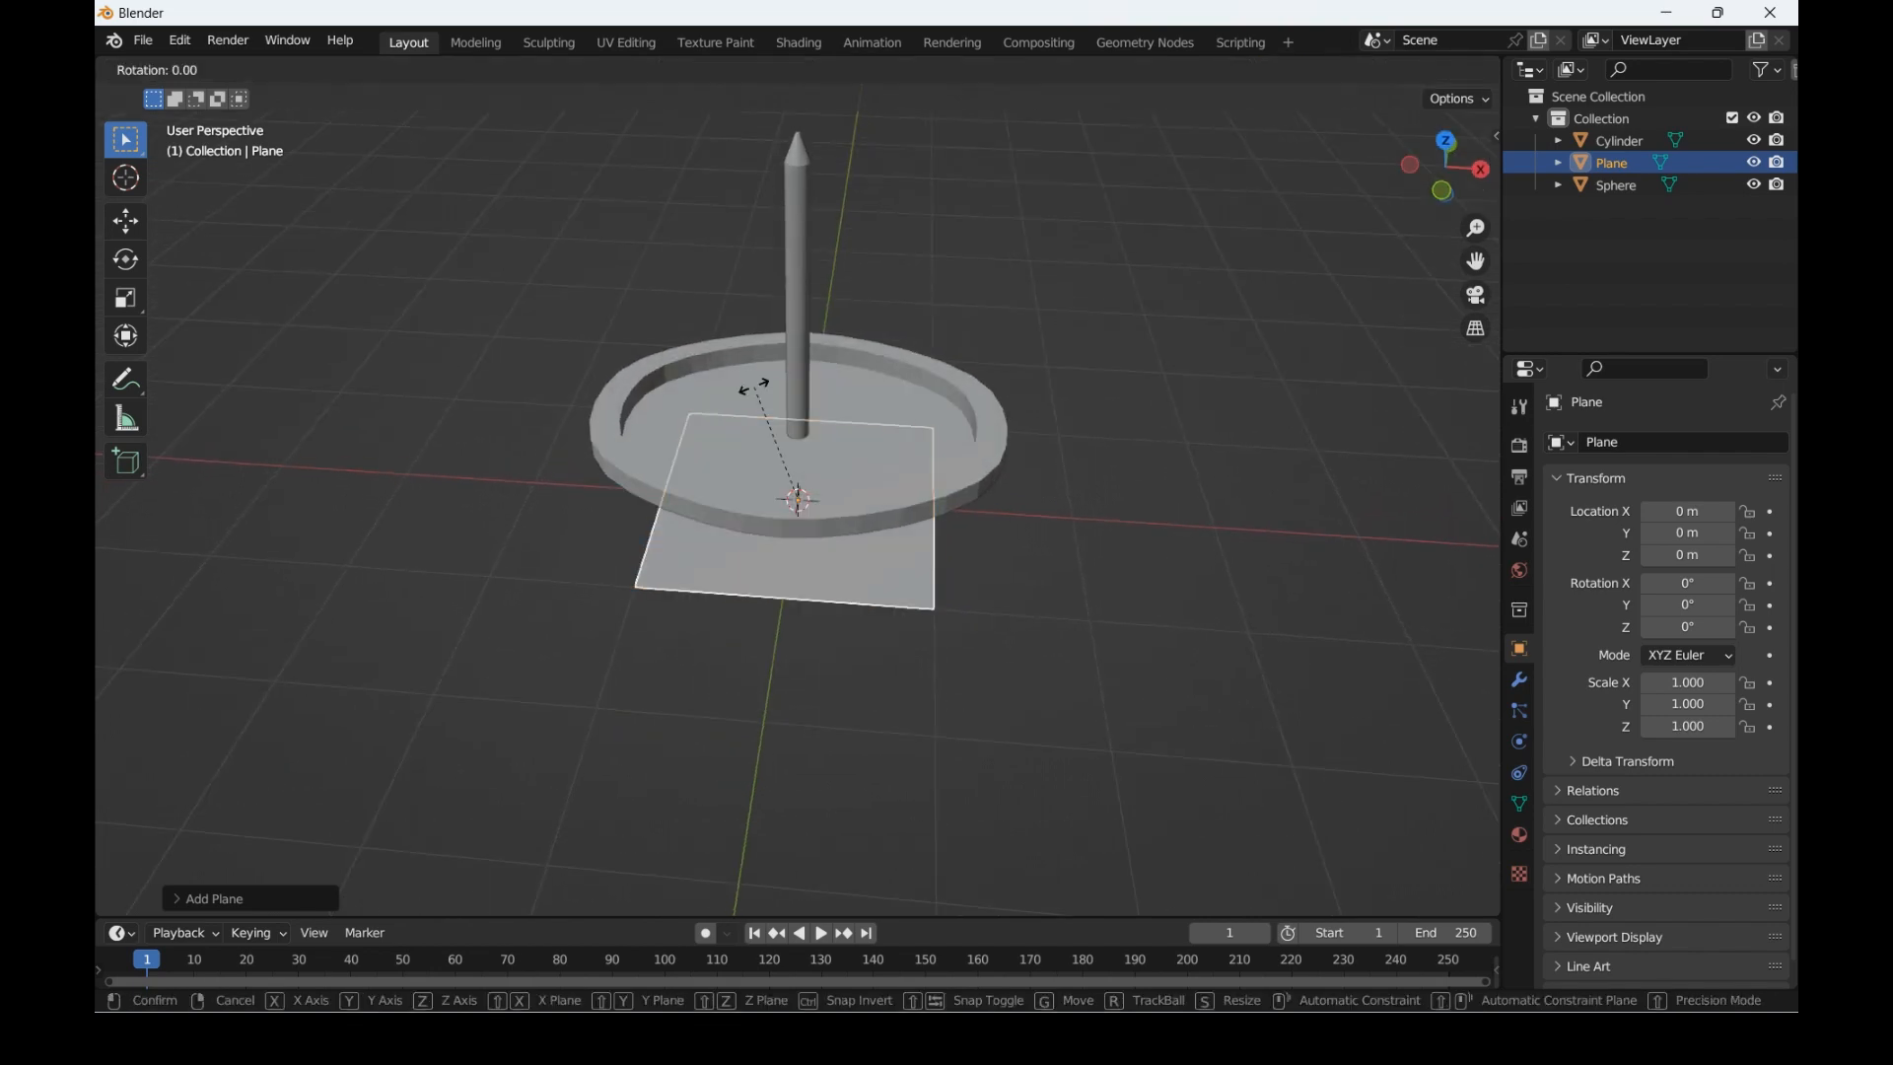
{"action": "key", "text": "x"}
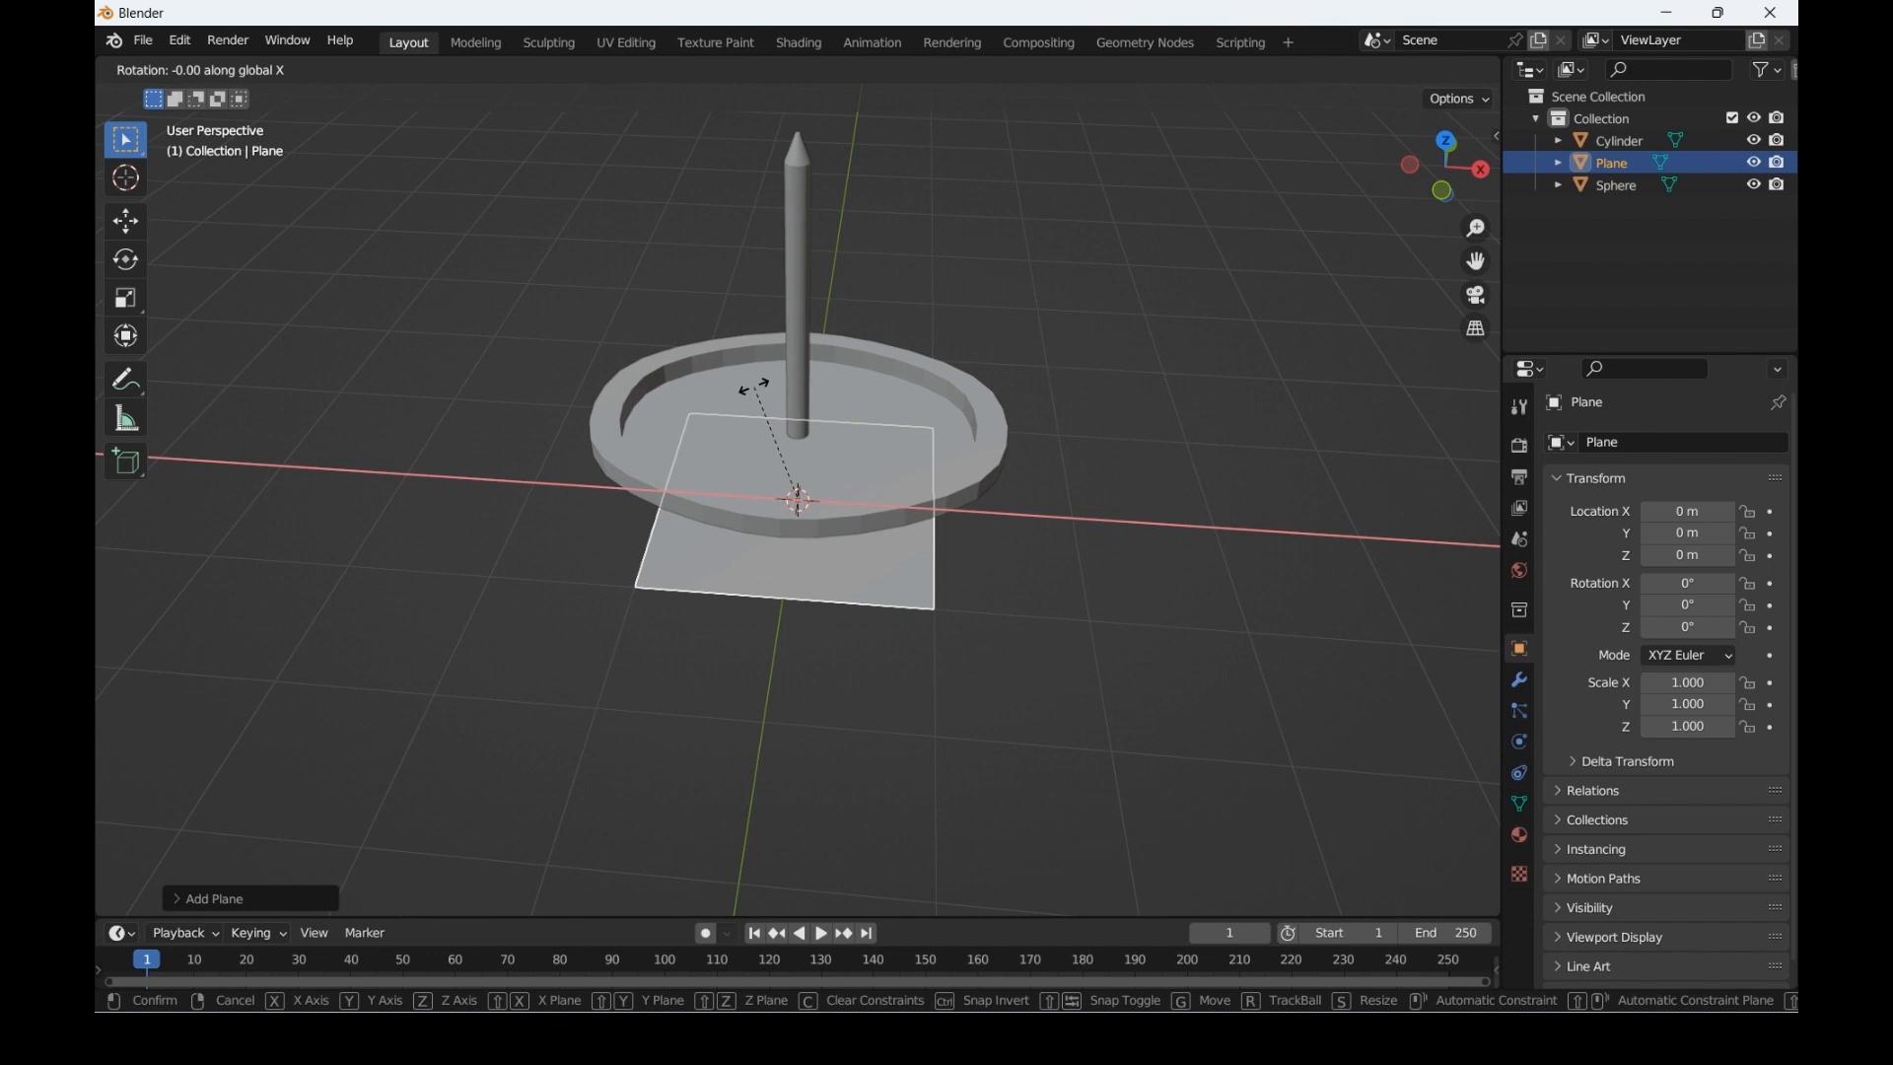
{"action": "type", "text": "90"}
{"action": "key", "text": "Return"}
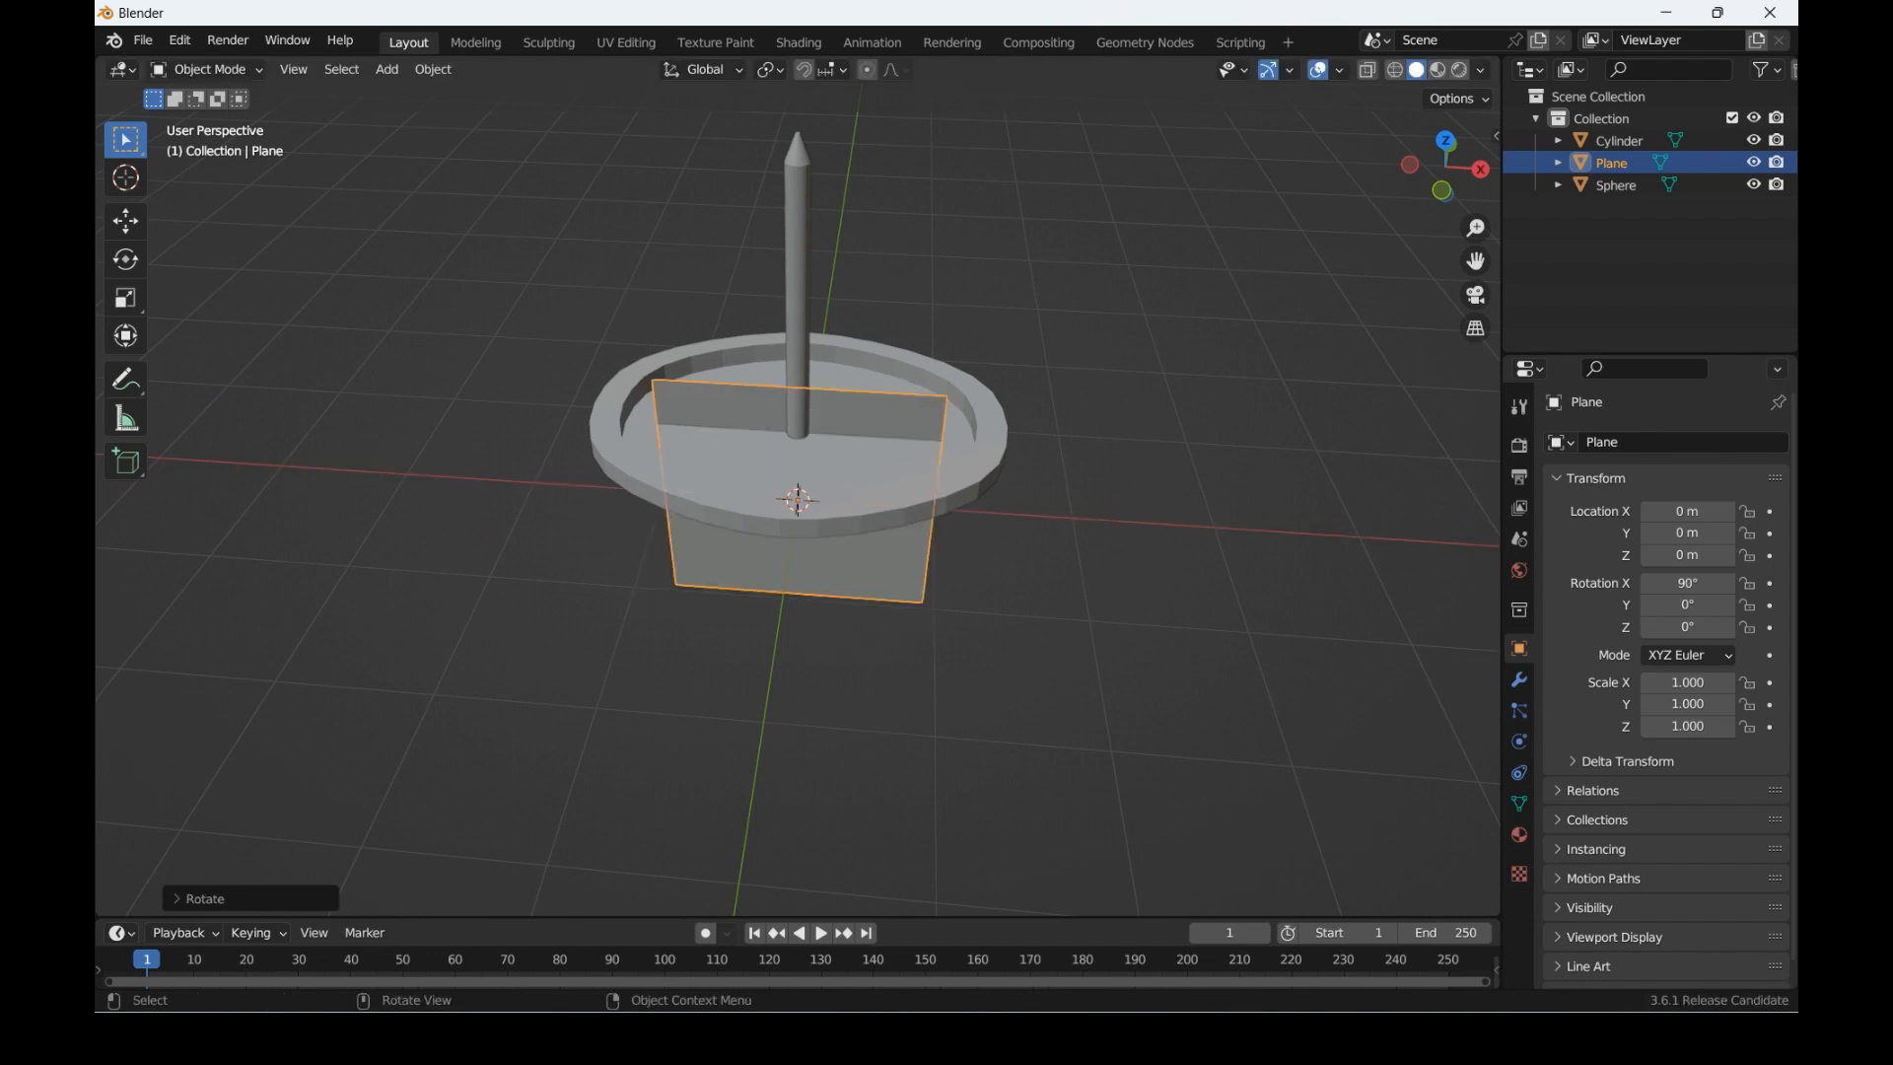
Step: Scale the upright plane to about 0.476 and move it up along Z to about 2.15 m near the mast's top
{"action": "key", "text": "s"}
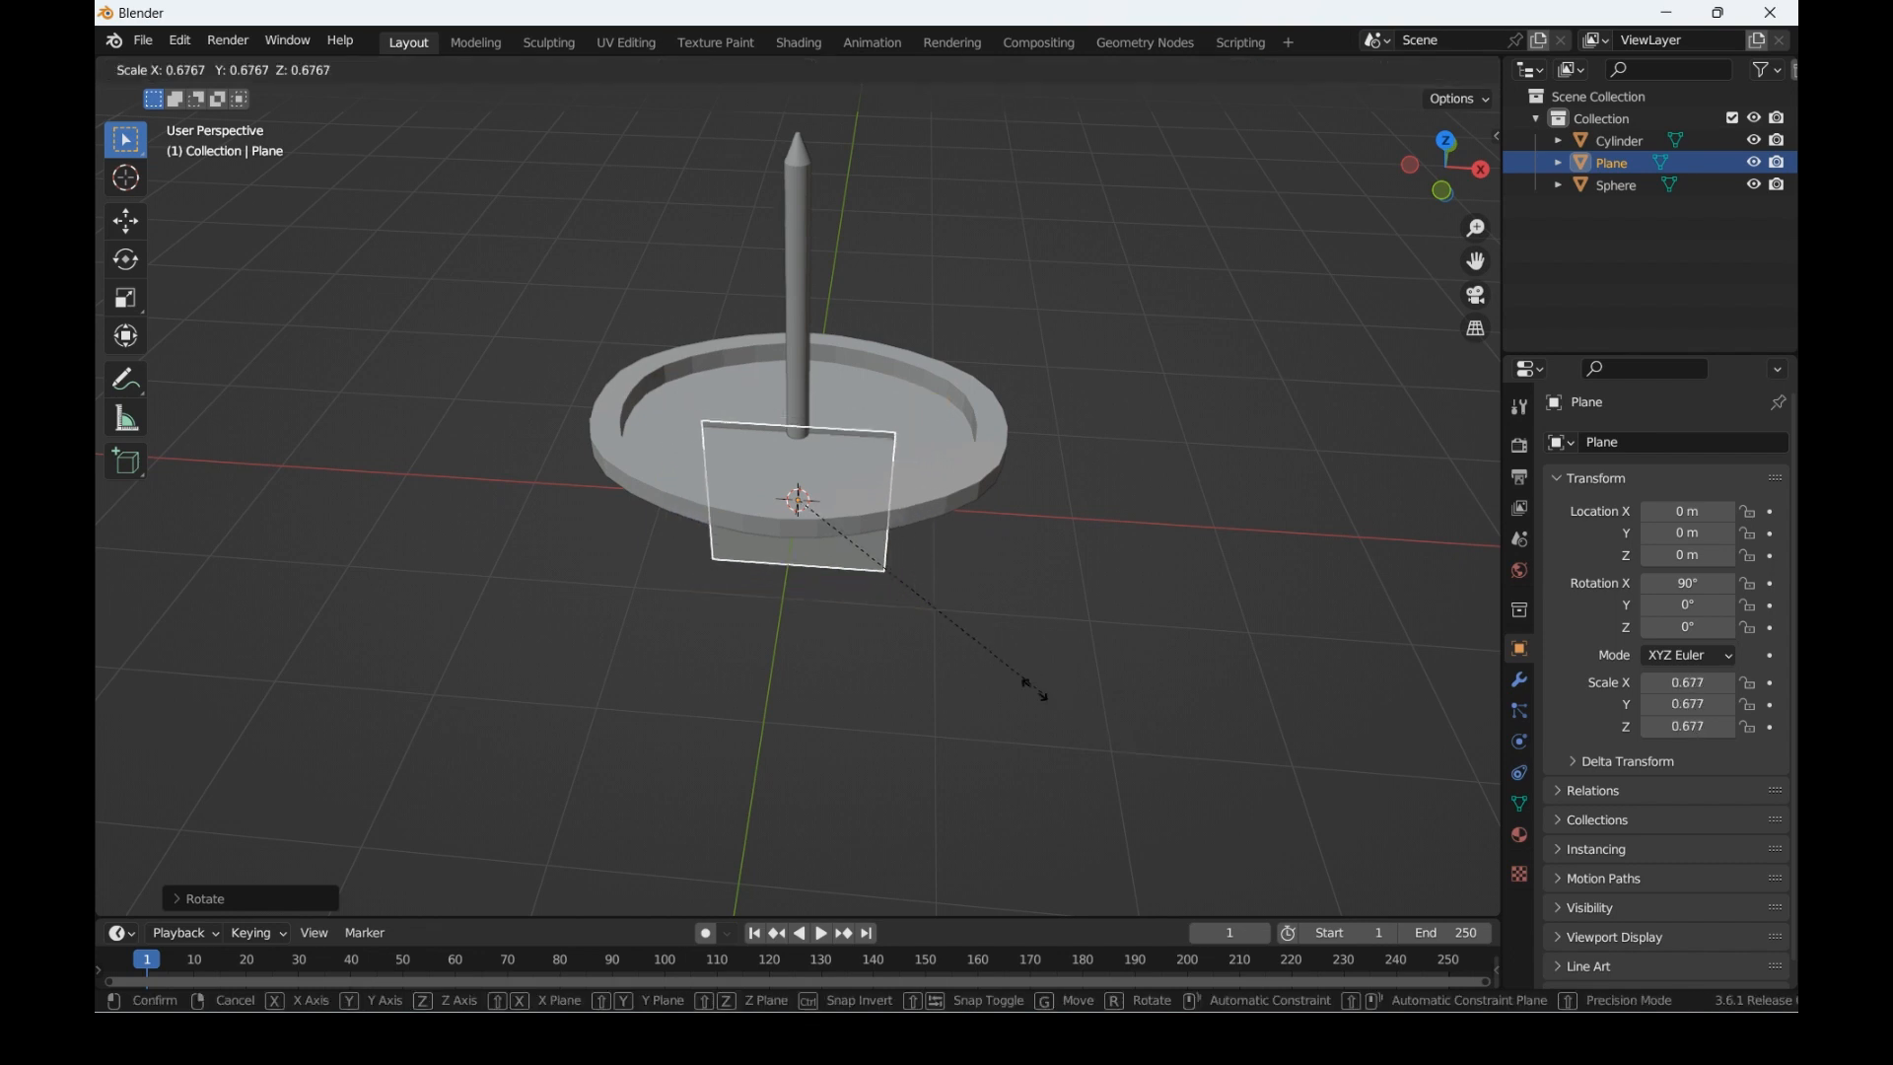
{"action": "left_click", "coordinate": [956, 651]}
{"action": "key", "text": "g"}
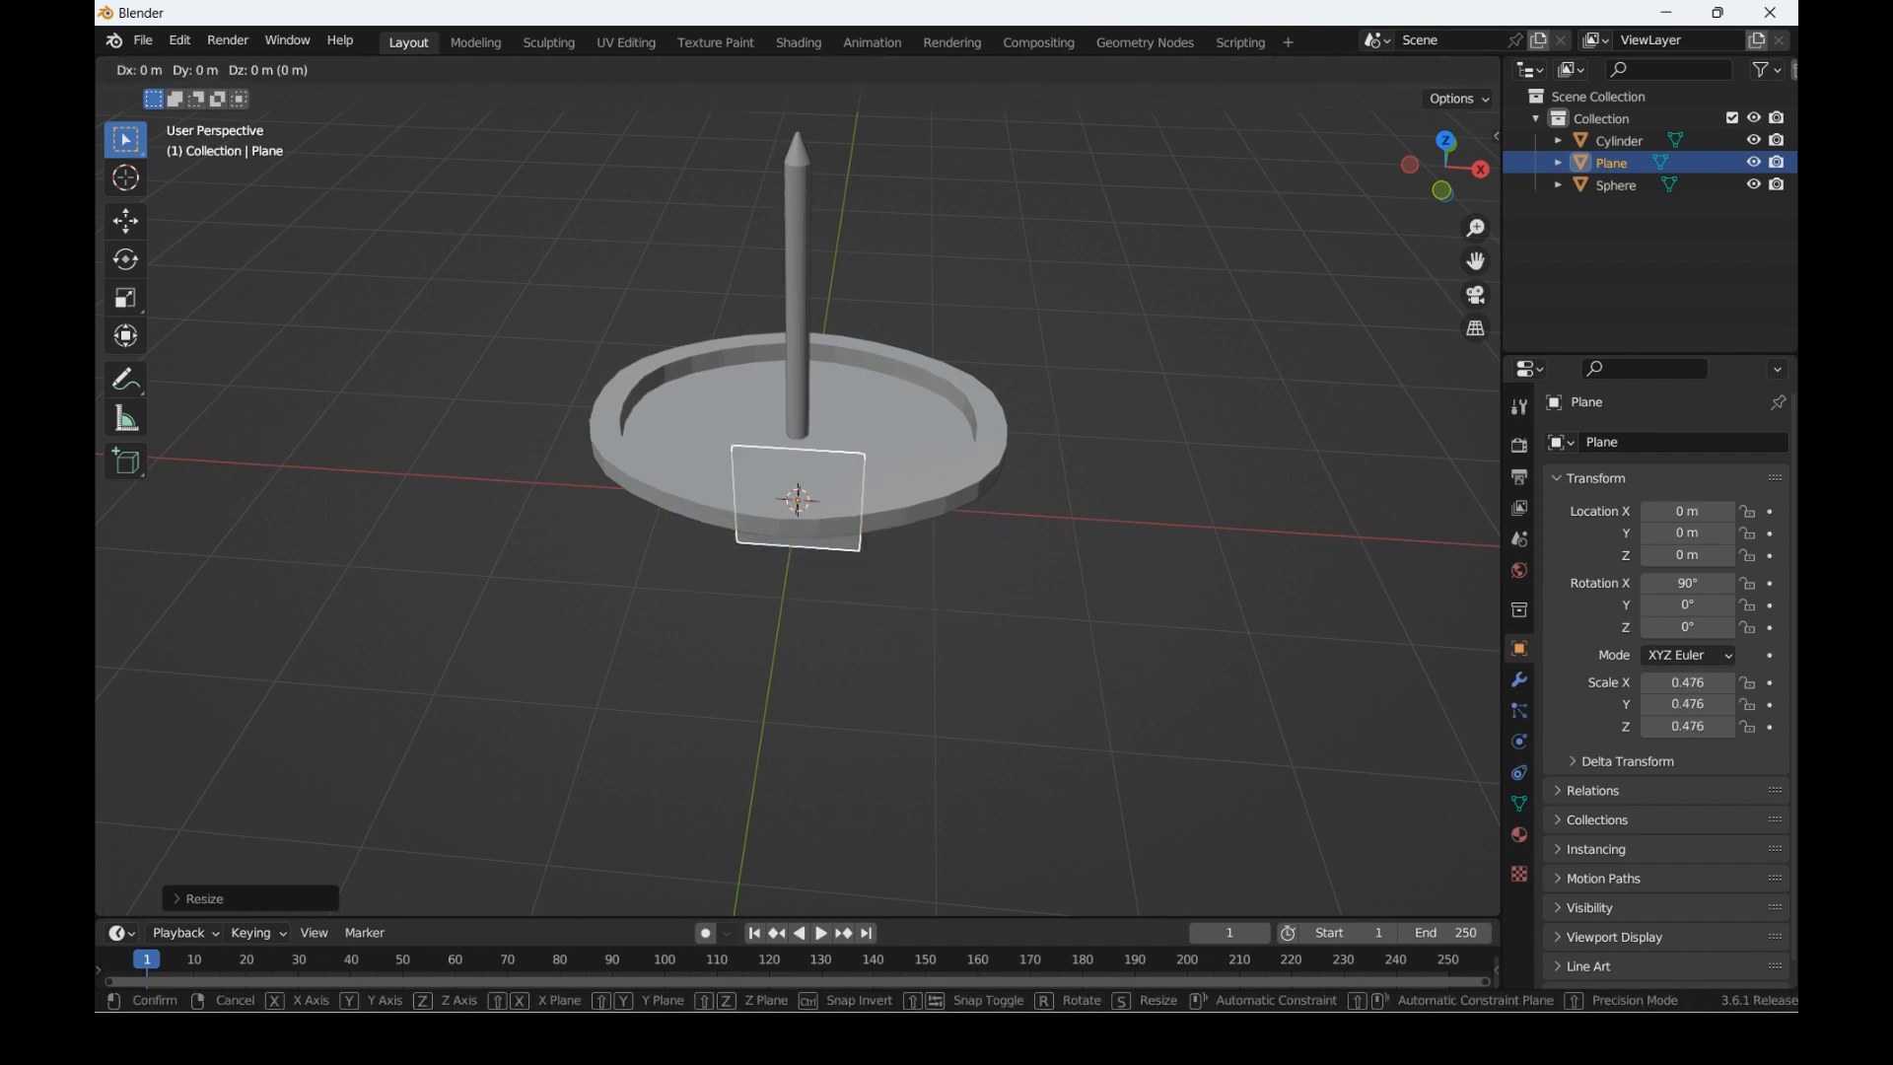
{"action": "key", "text": "z"}
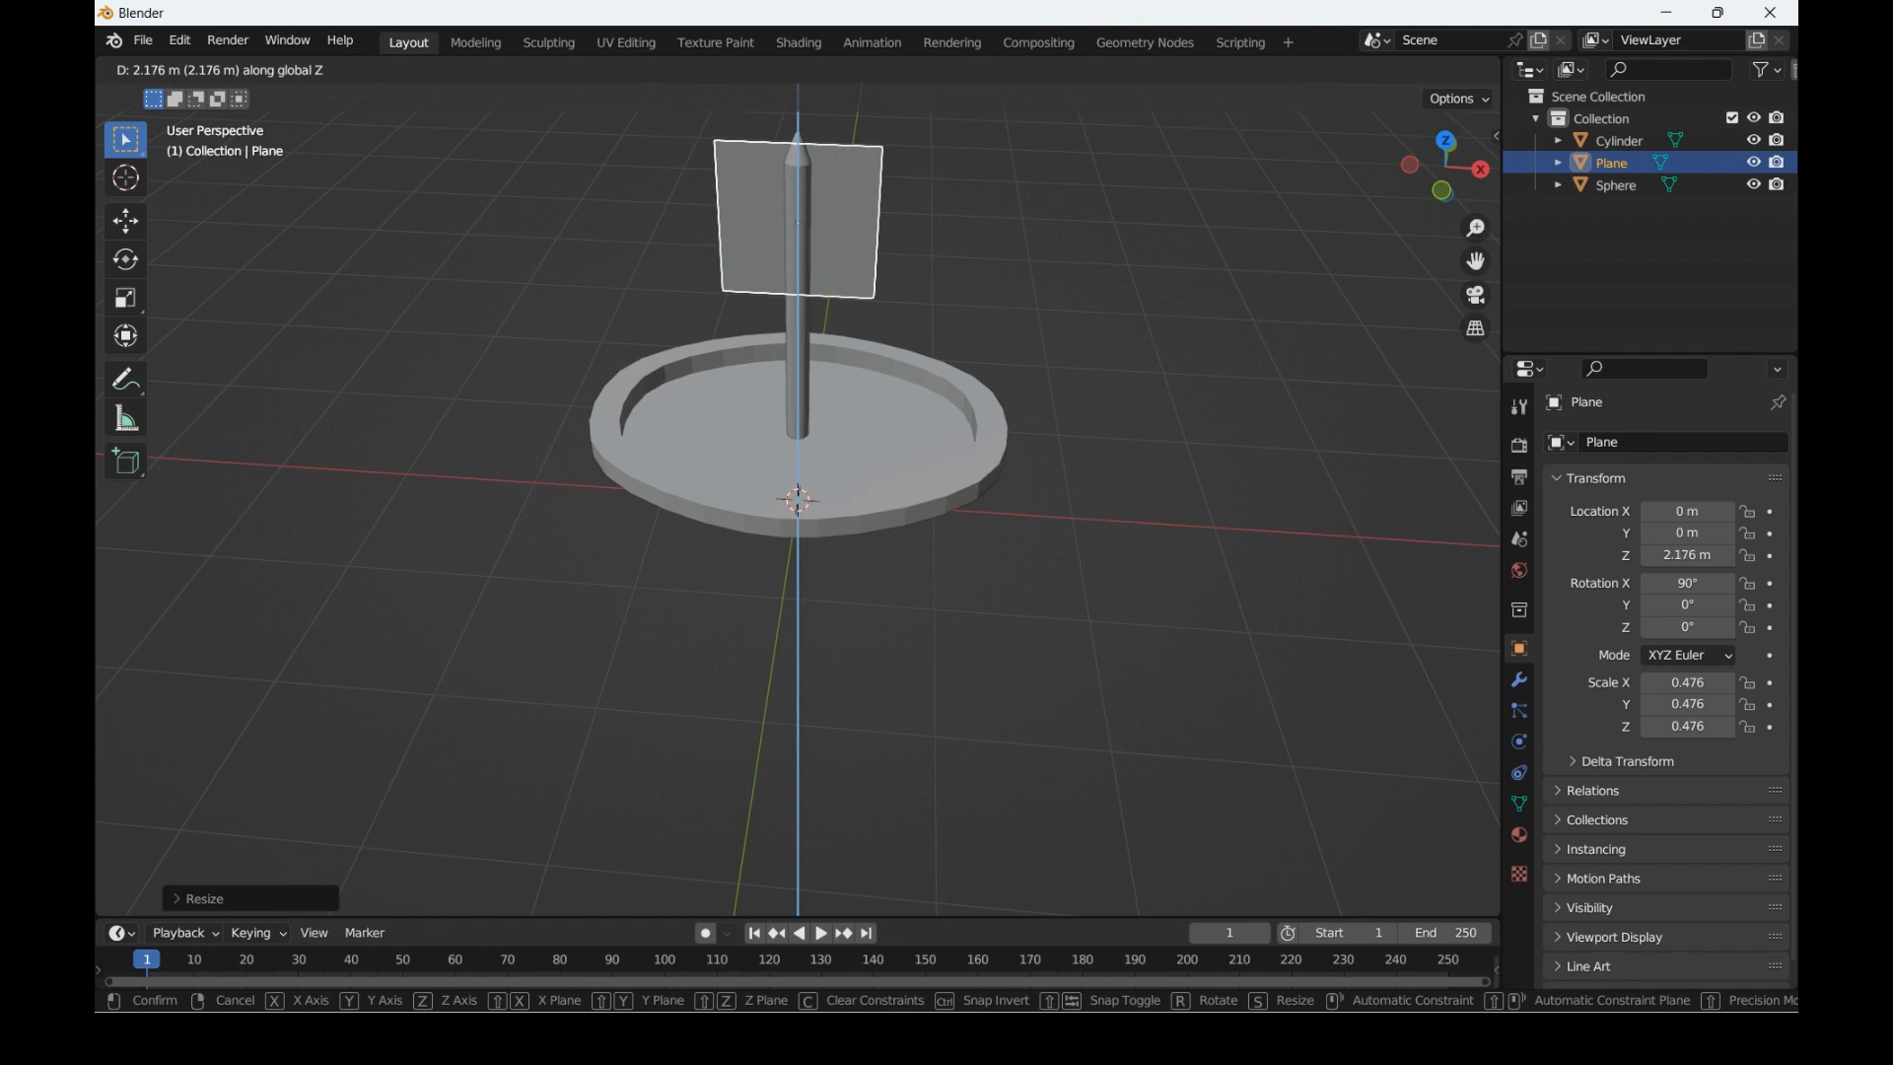
{"action": "key", "text": "Return"}
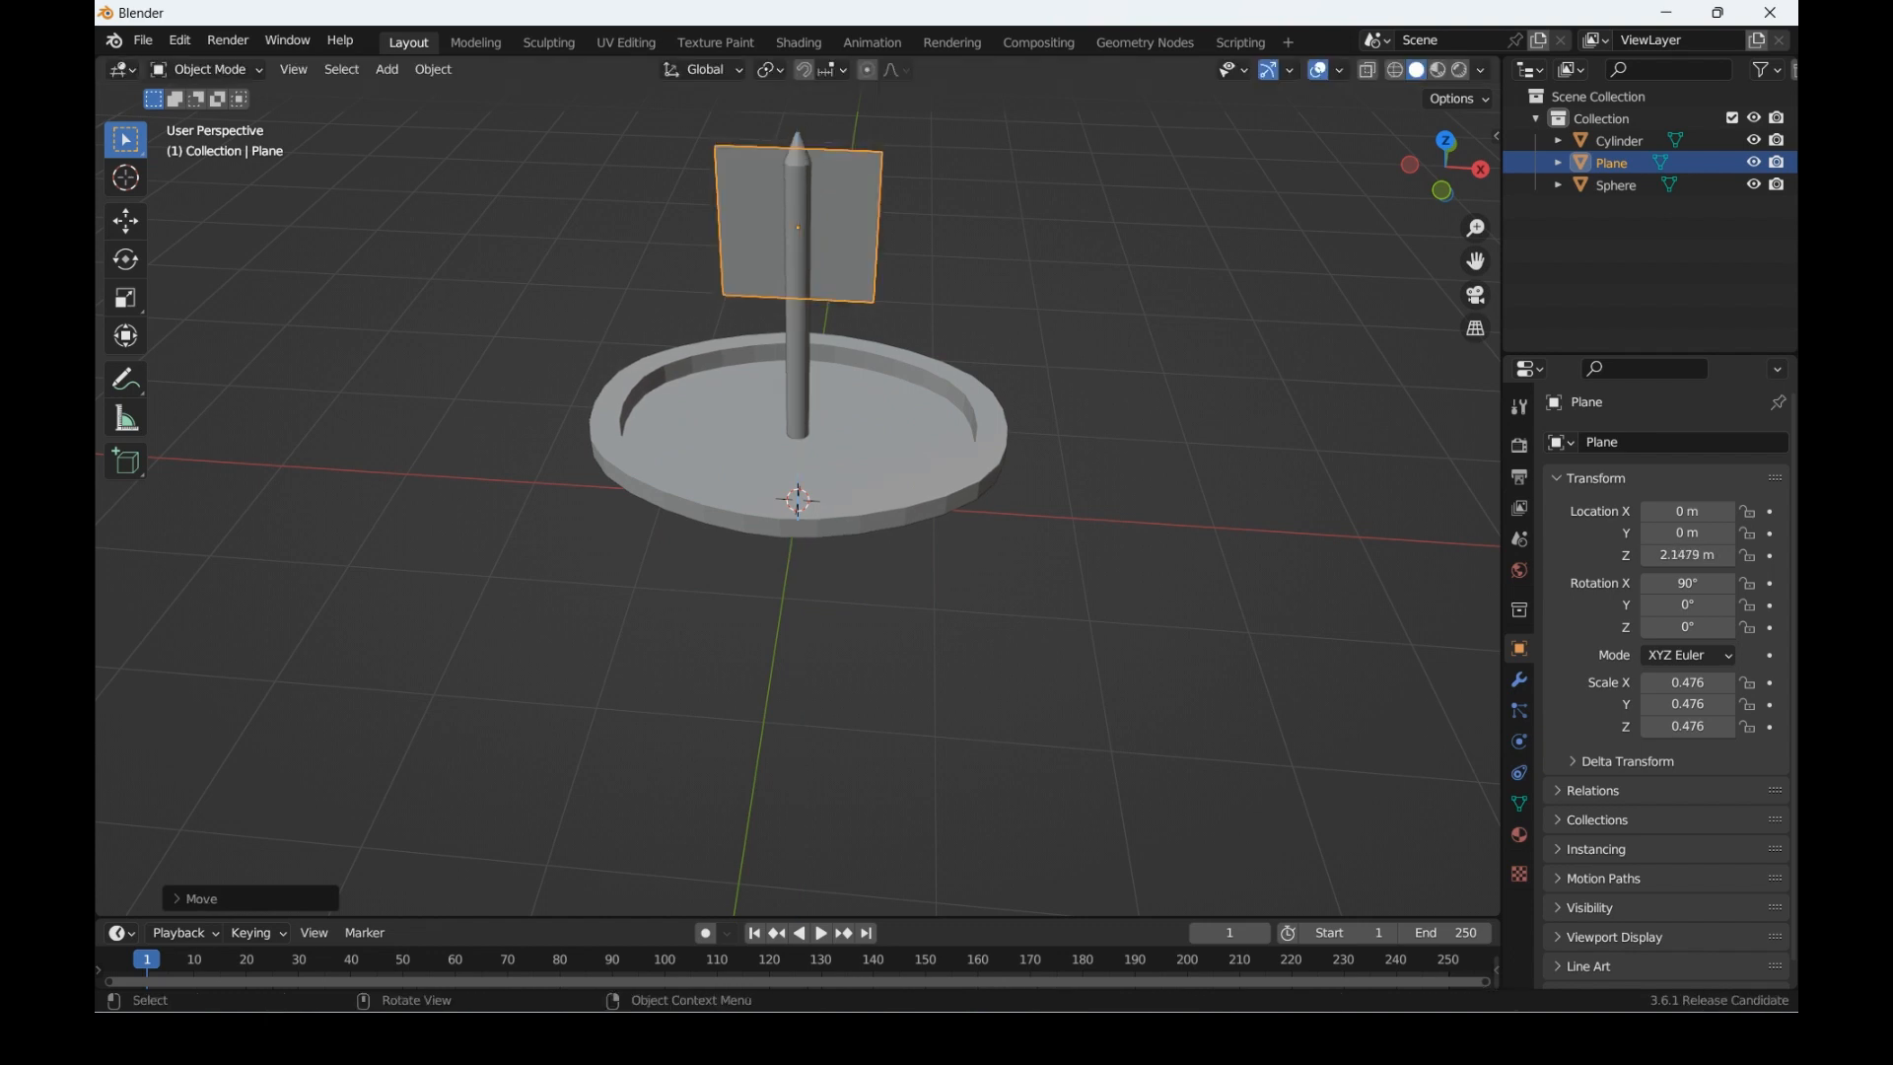
Step: Scale the upright flag plane to about 0.345 and move it along X to about 0.32 m so one edge meets the mast
{"action": "key", "text": "s"}
{"action": "left_click", "coordinate": [997, 523]}
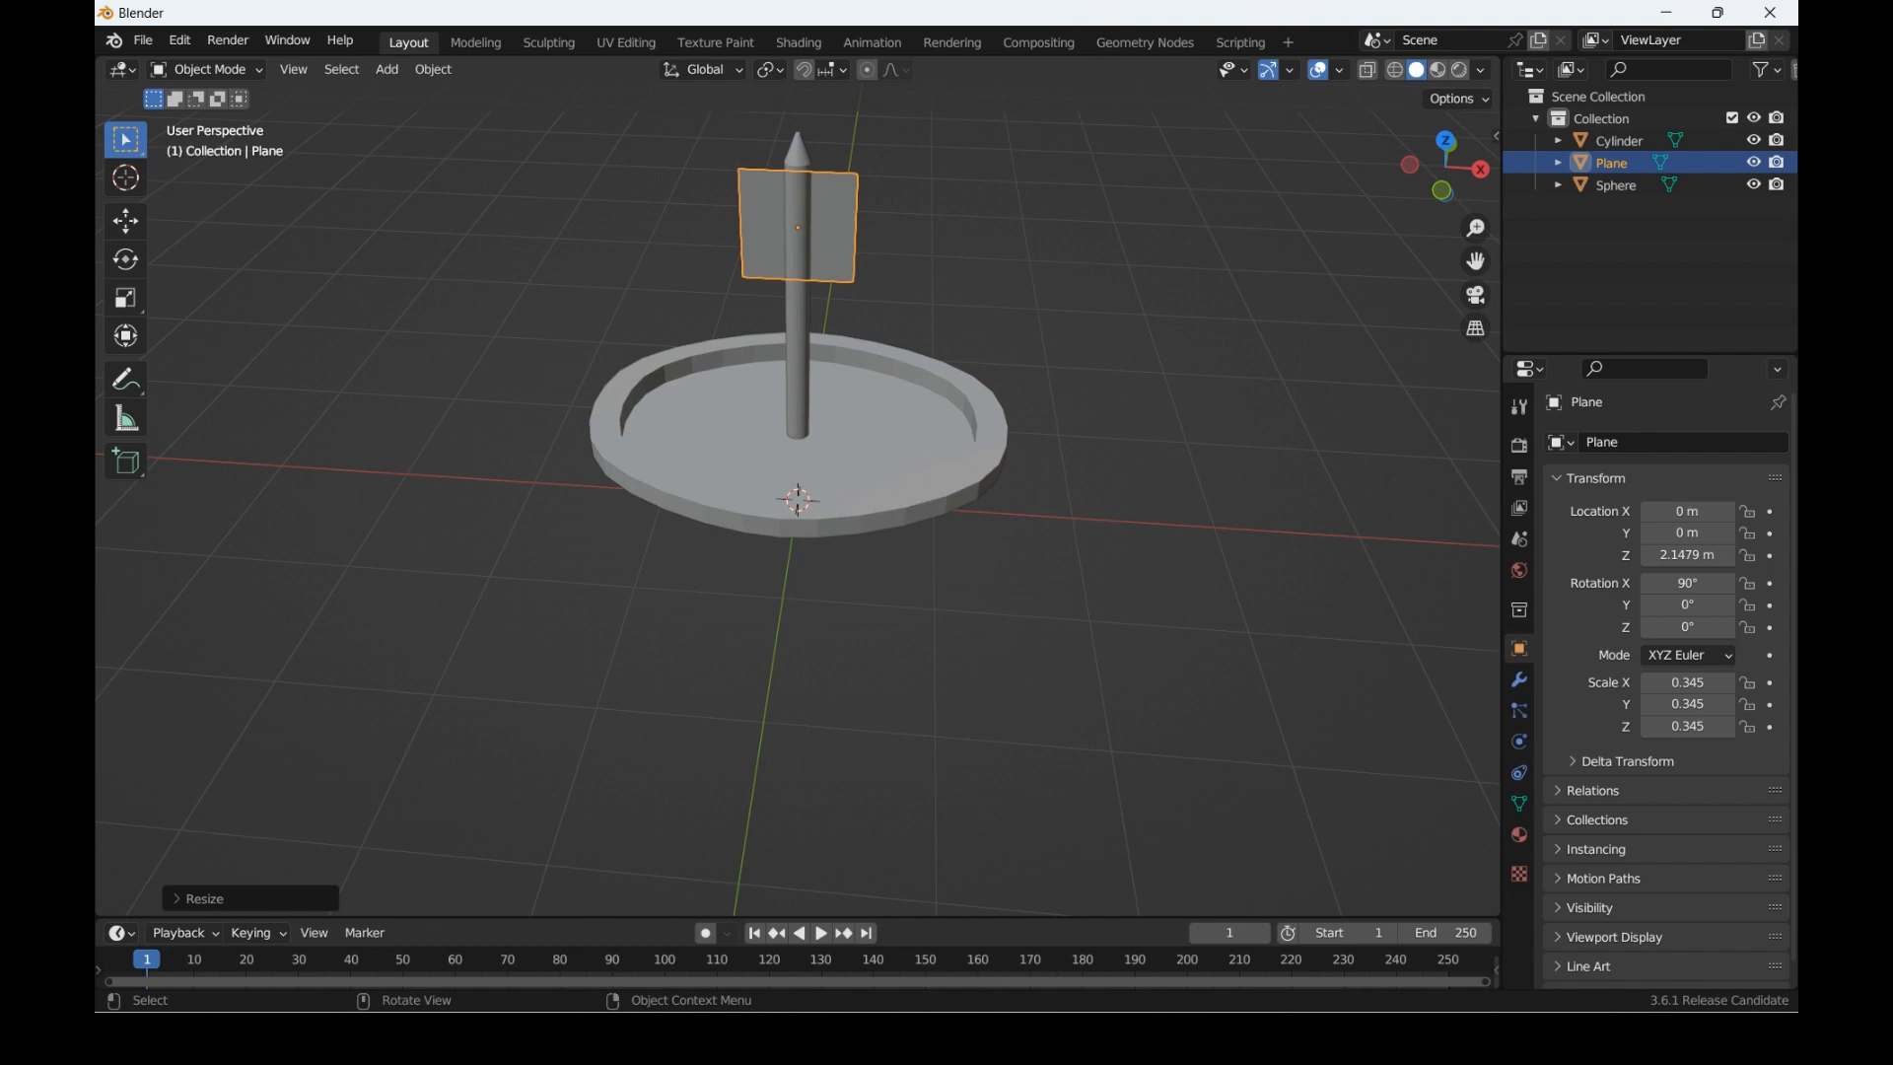
{"action": "key", "text": "g"}
{"action": "key", "text": "x"}
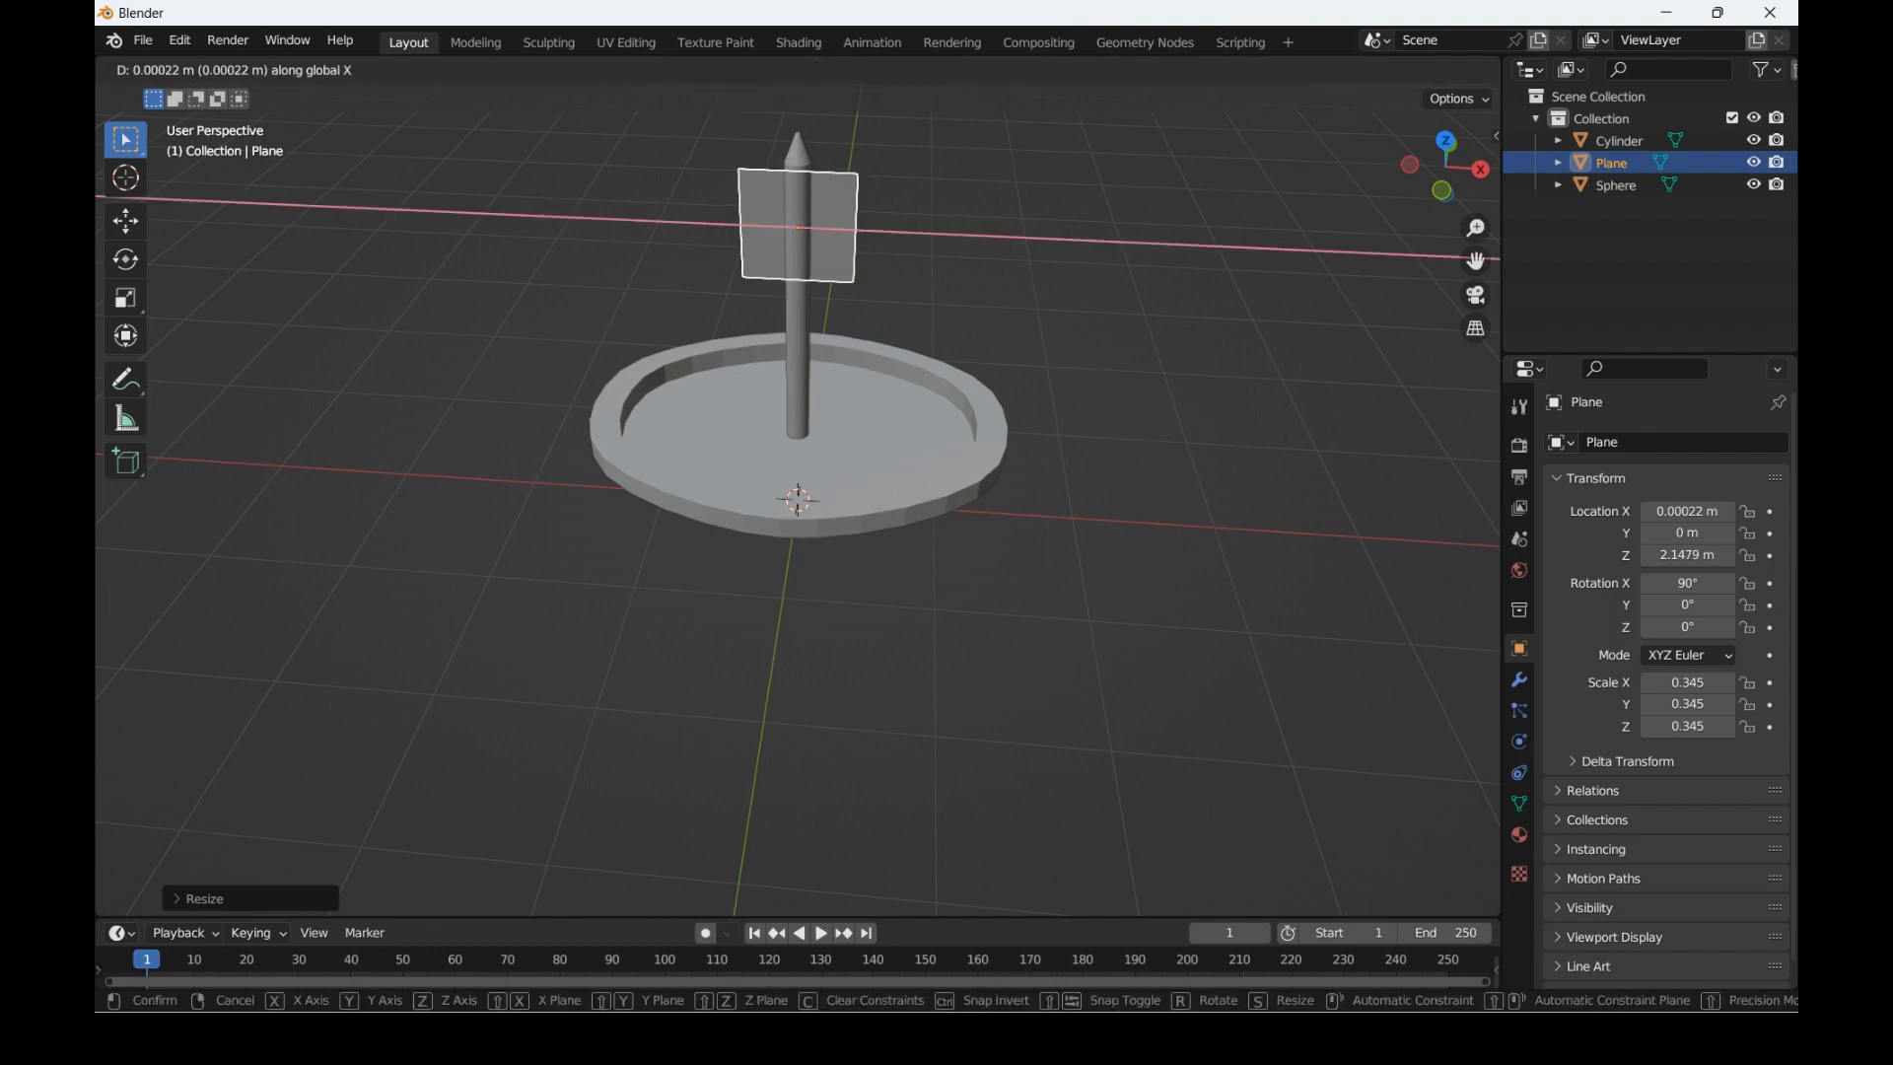
{"action": "key", "text": "Return"}
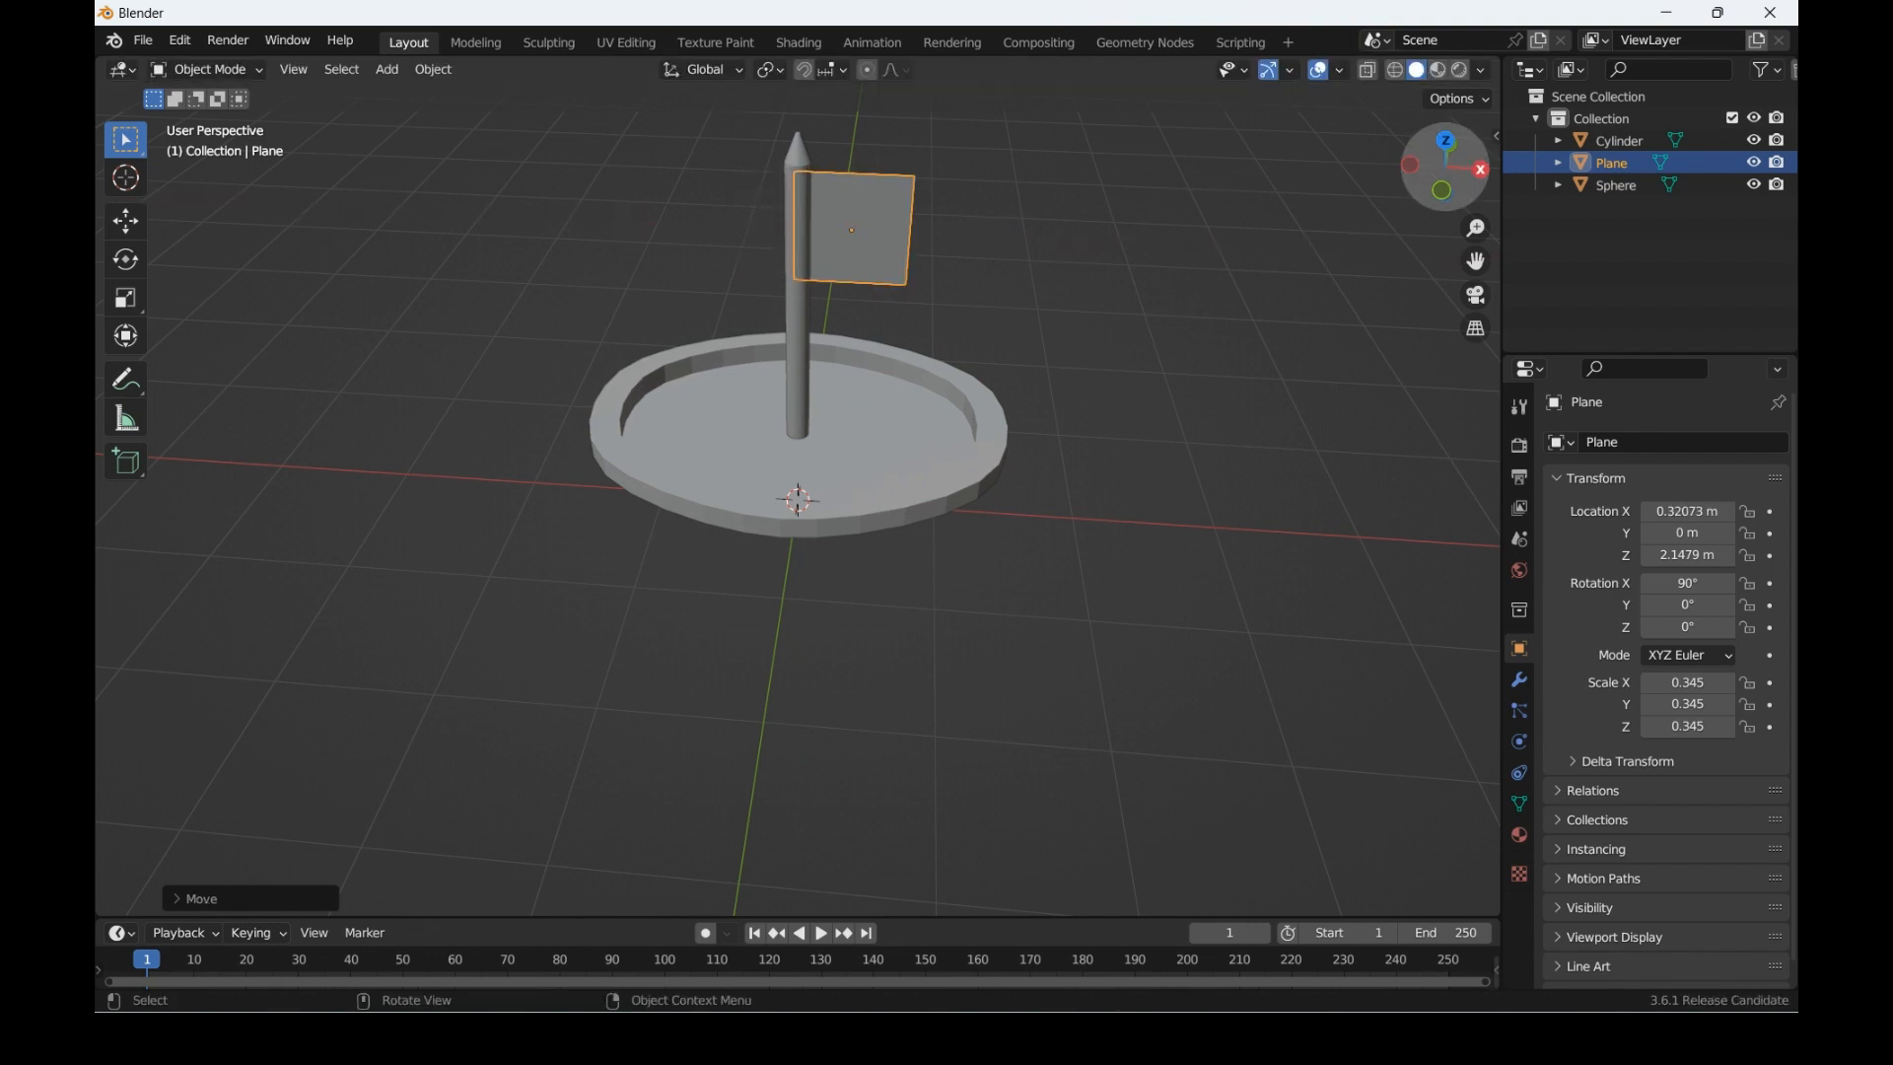
Step: Enter Edit Mode on the flag plane and delete its upper corner vertex farthest from the mast
{"action": "left_click_drag", "start_coordinate": [1445, 167], "coordinate": [1407, 187]}
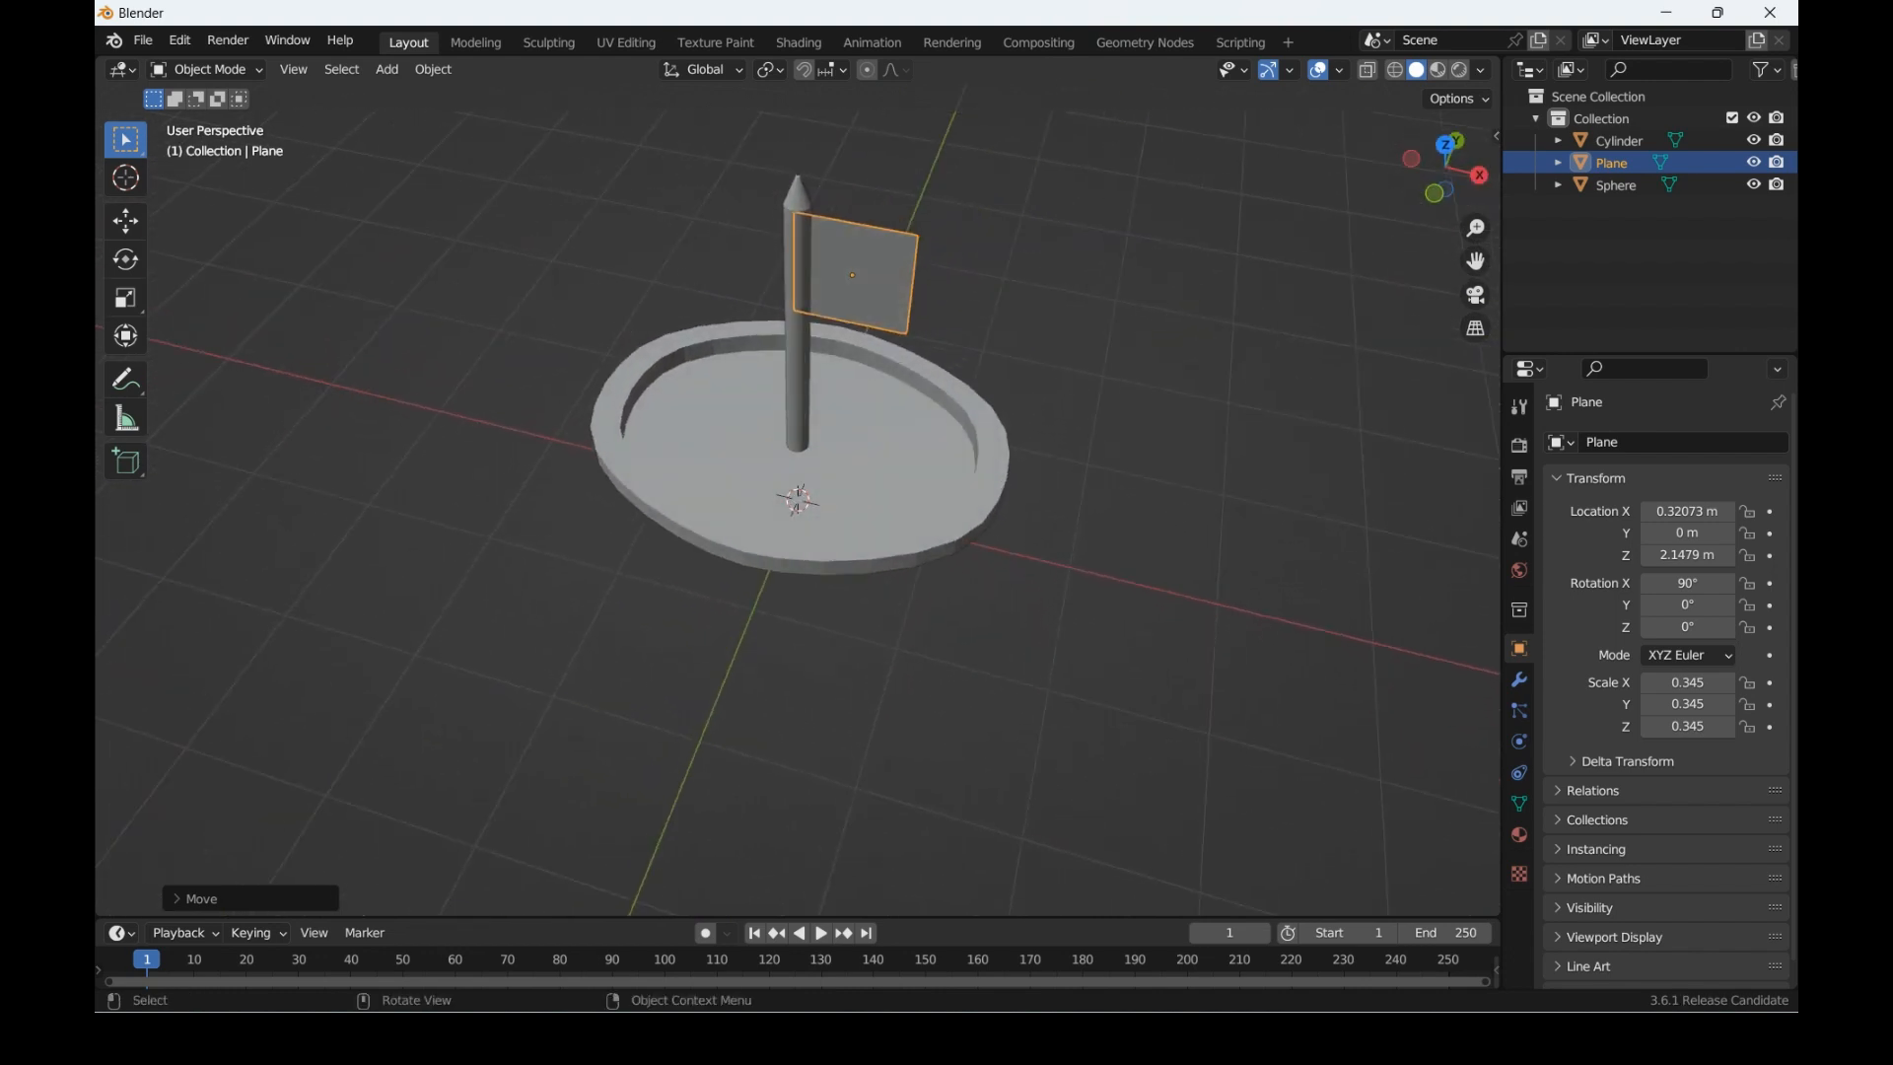
{"action": "key", "text": "Tab"}
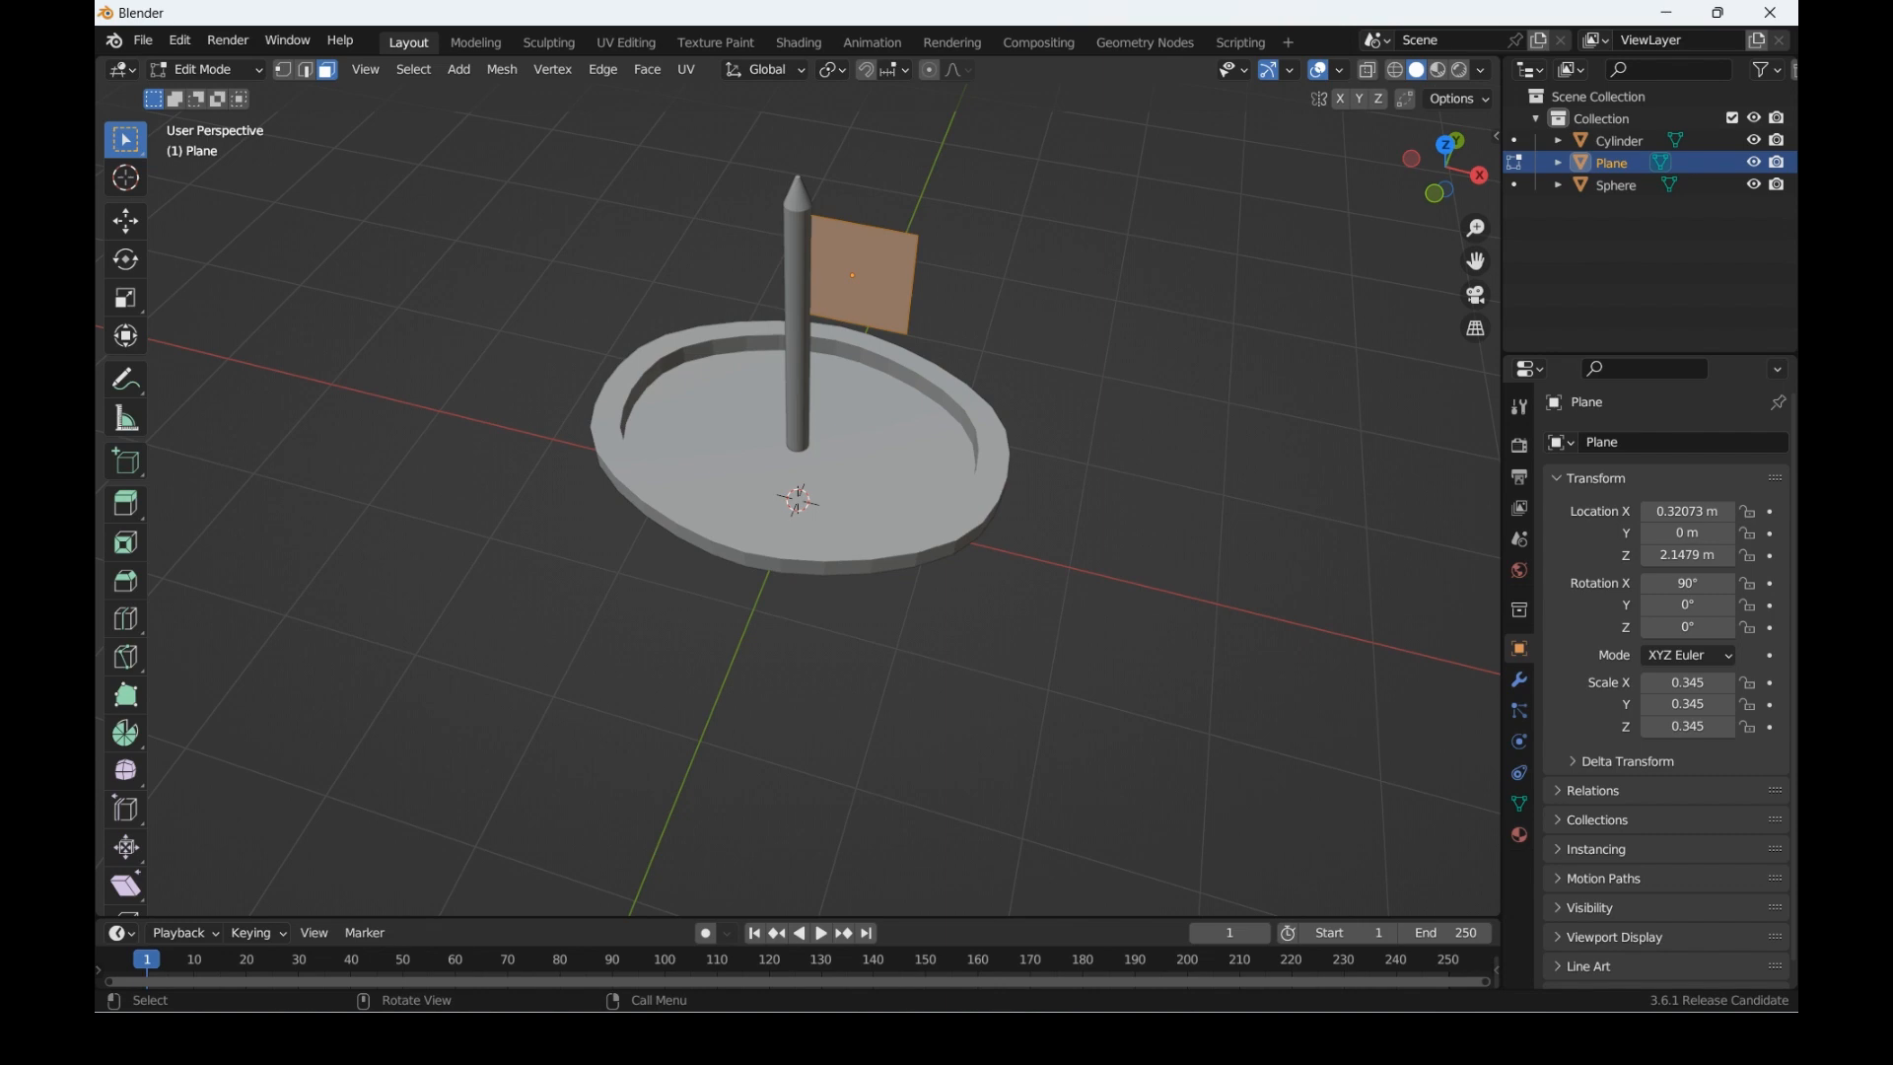
{"action": "left_click", "coordinate": [996, 286]}
{"action": "left_click", "coordinate": [866, 278]}
{"action": "key", "text": "1"}
{"action": "left_click", "coordinate": [907, 335]}
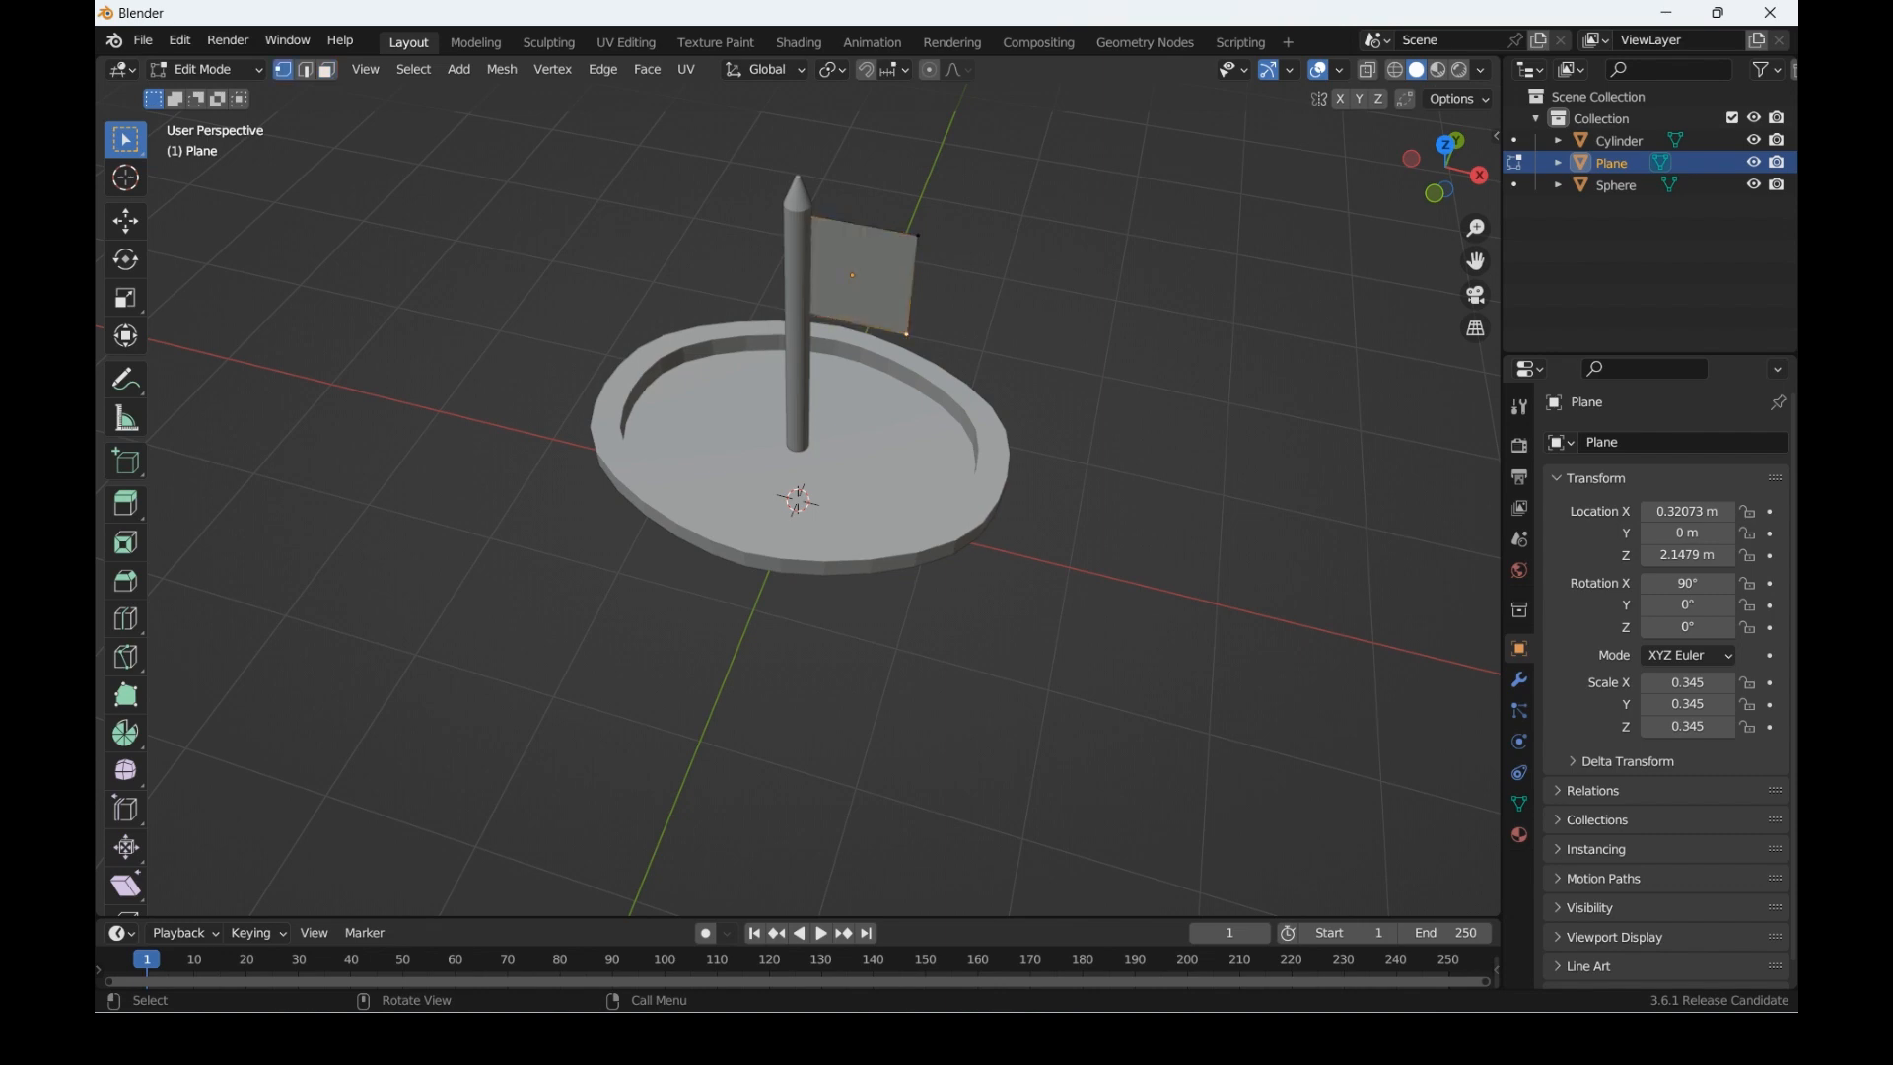
{"action": "key", "text": "x"}
{"action": "left_click", "coordinate": [919, 235]}
{"action": "key", "text": "x"}
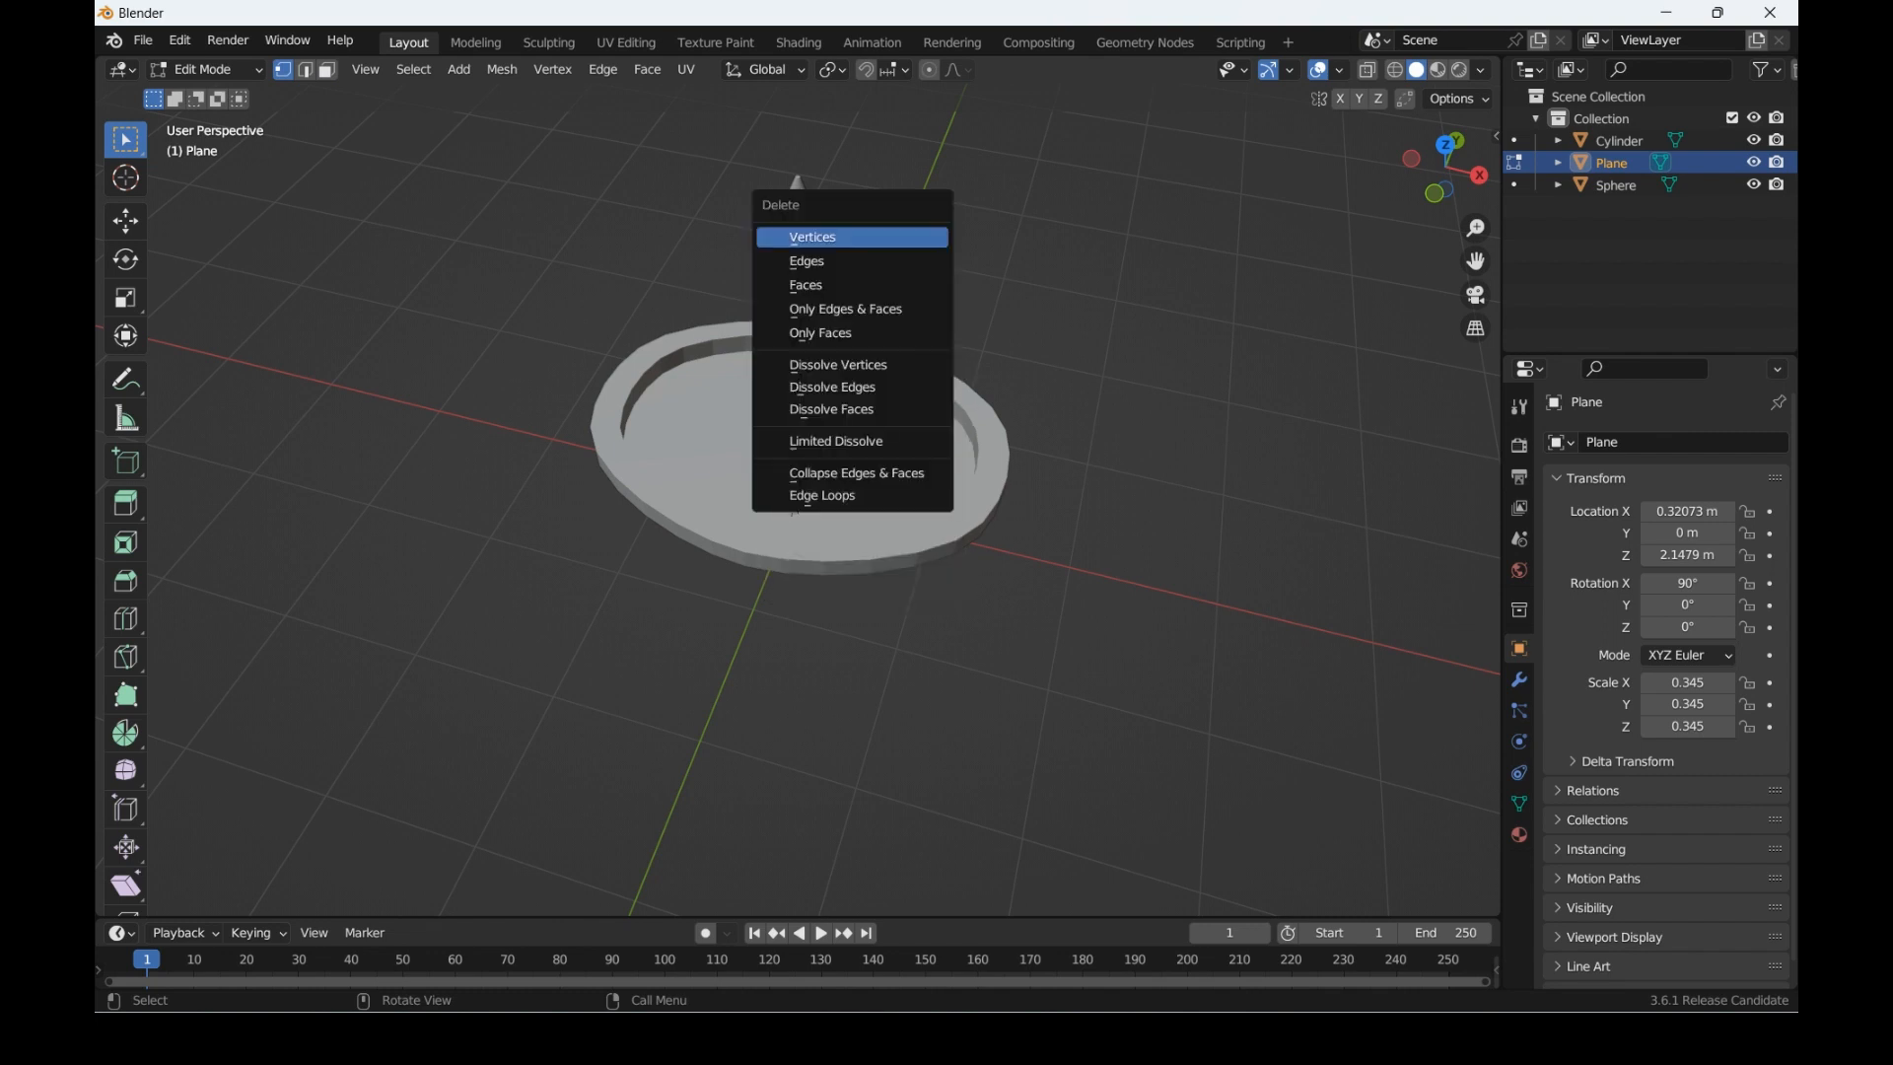
{"action": "left_click", "coordinate": [911, 237]}
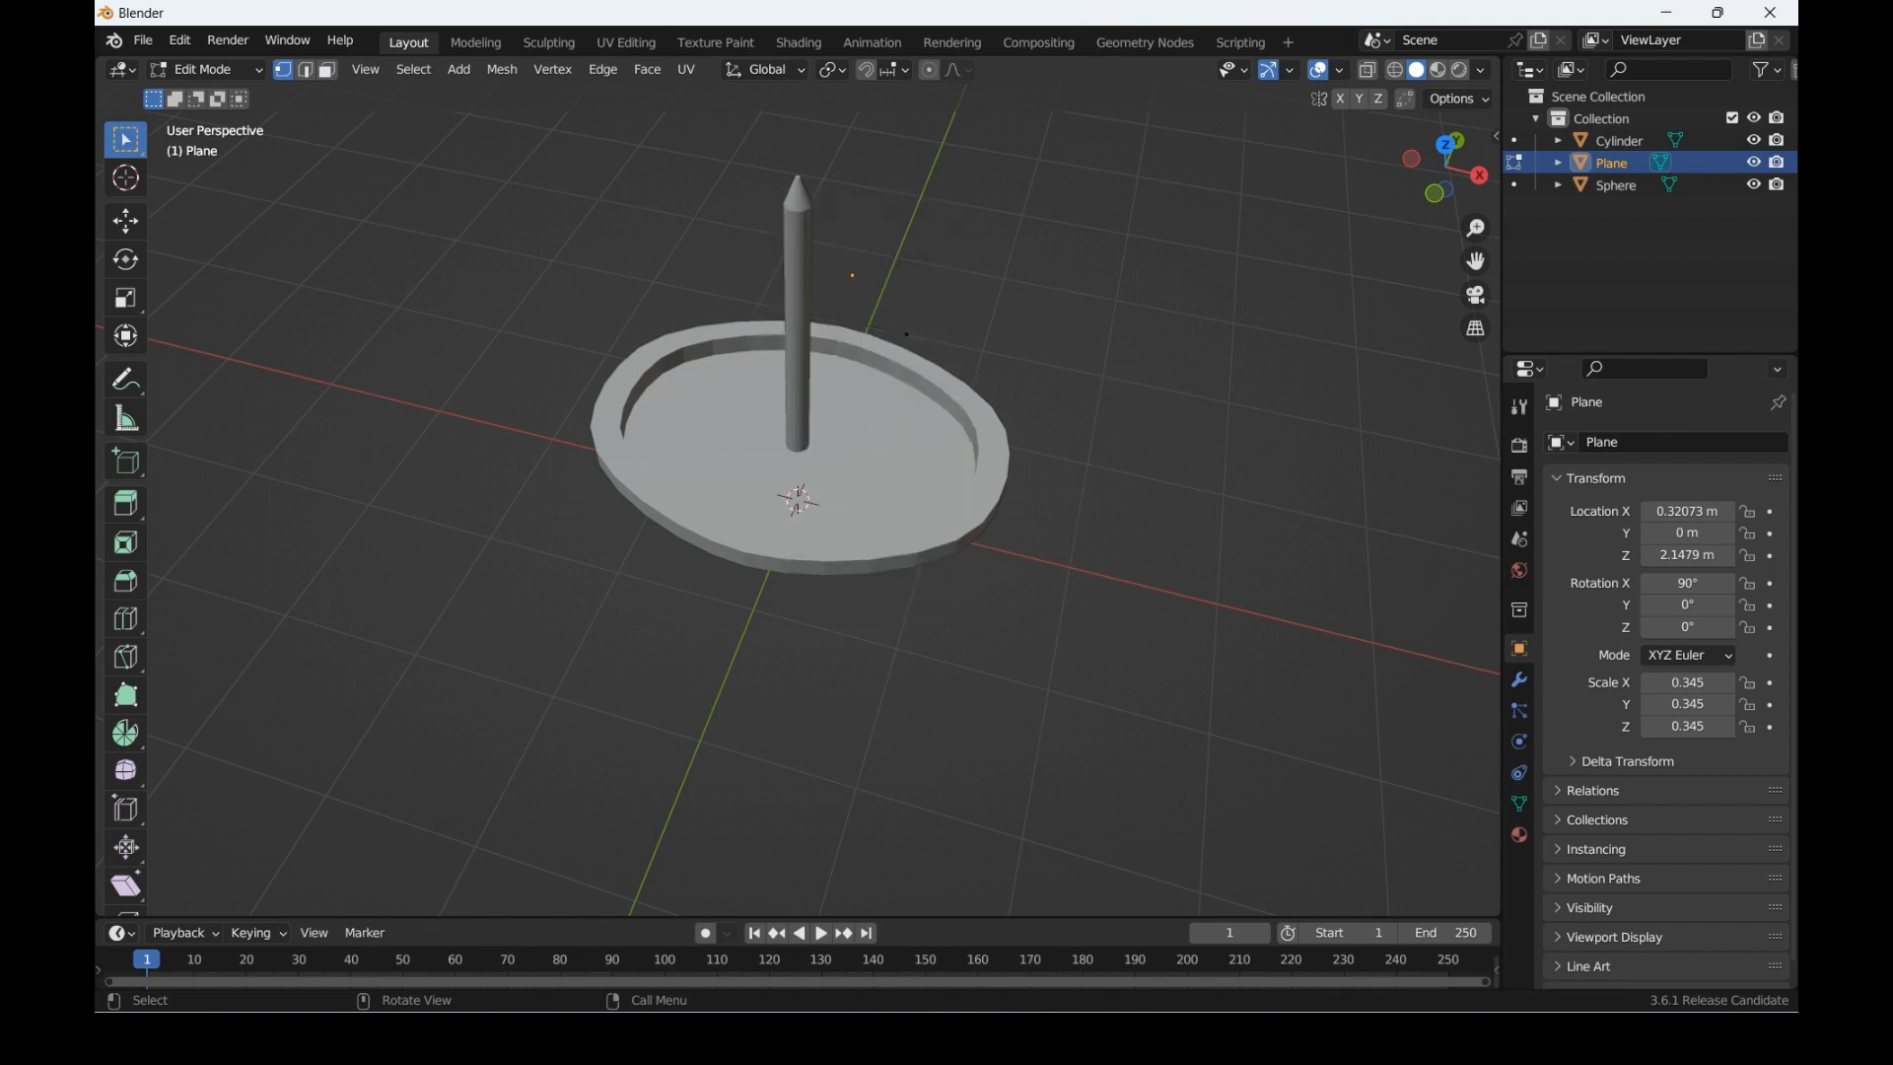
Step: Fill the flag's three remaining vertices with a triangular face and return to Object Mode
{"action": "left_click", "coordinate": [907, 335]}
{"action": "left_click", "coordinate": [800, 312], "text": "ctrl"}
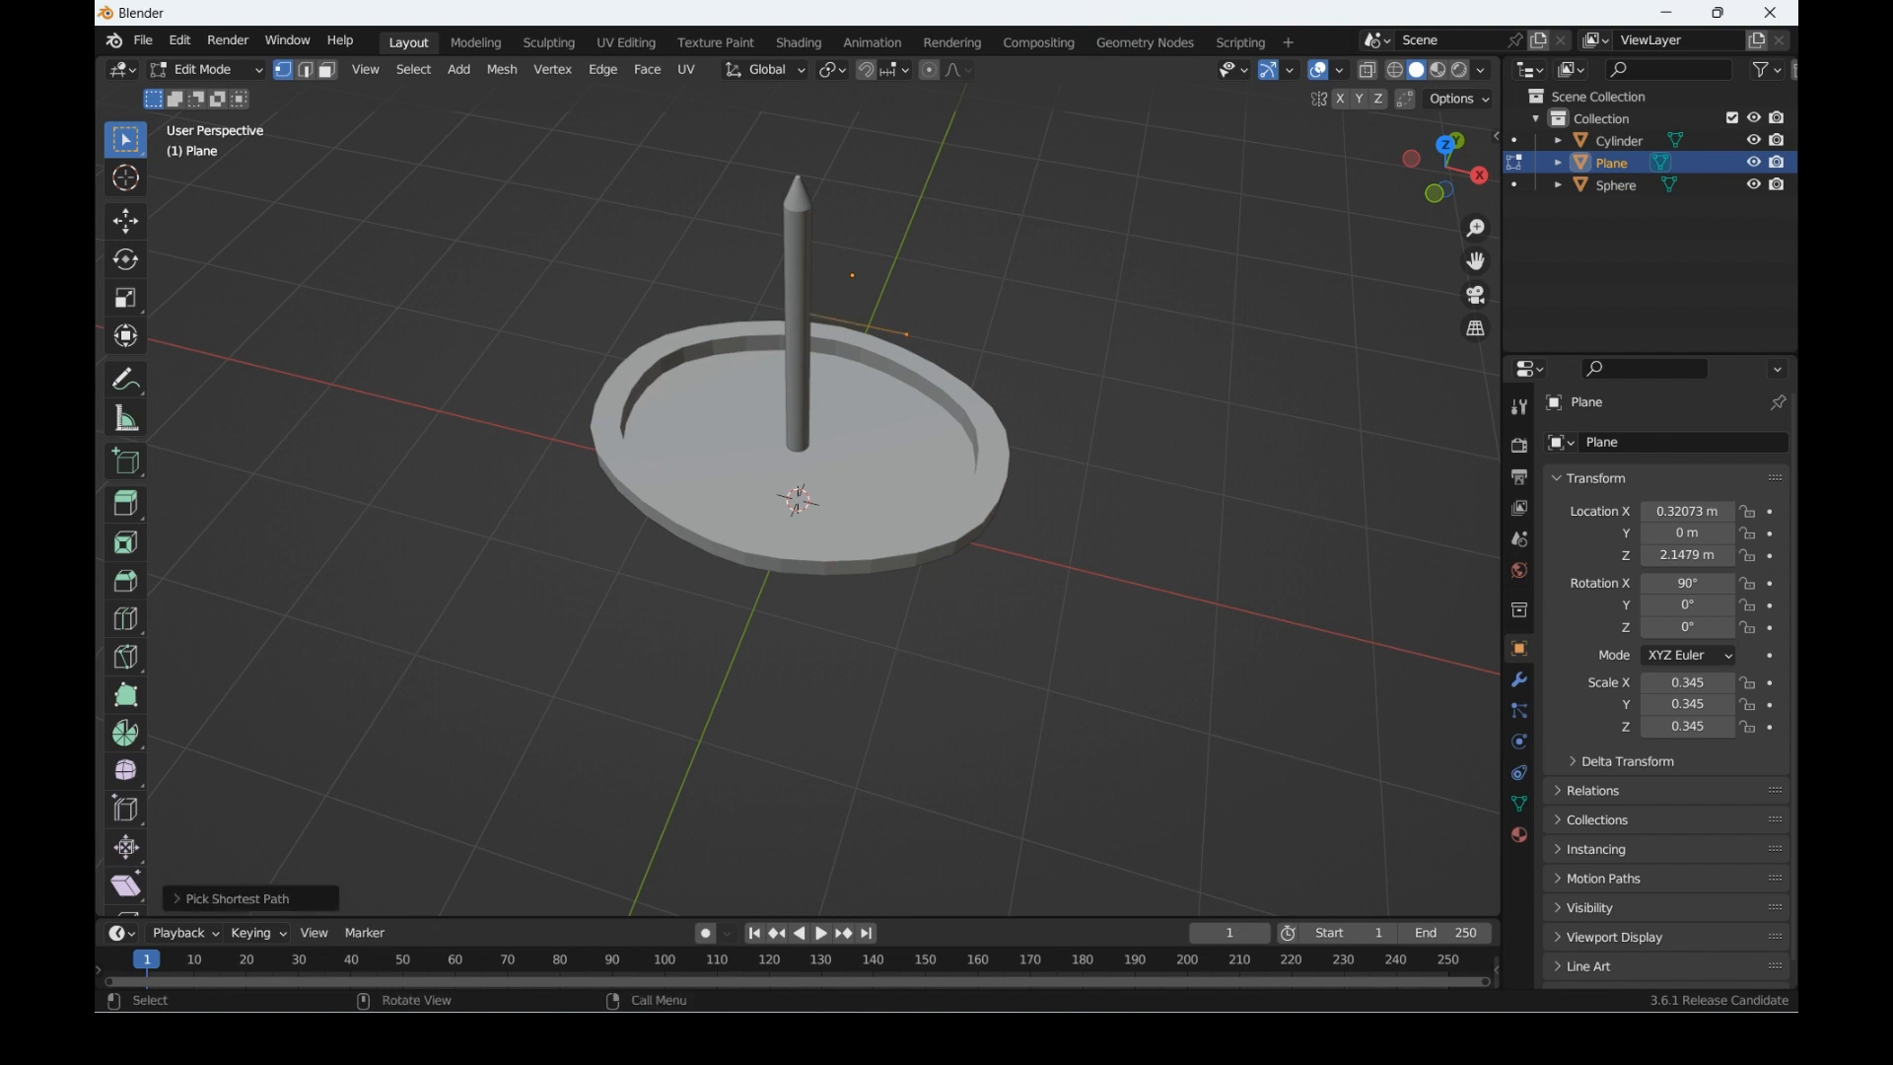
{"action": "left_click", "coordinate": [1006, 266]}
{"action": "left_click", "coordinate": [906, 334], "text": "shift"}
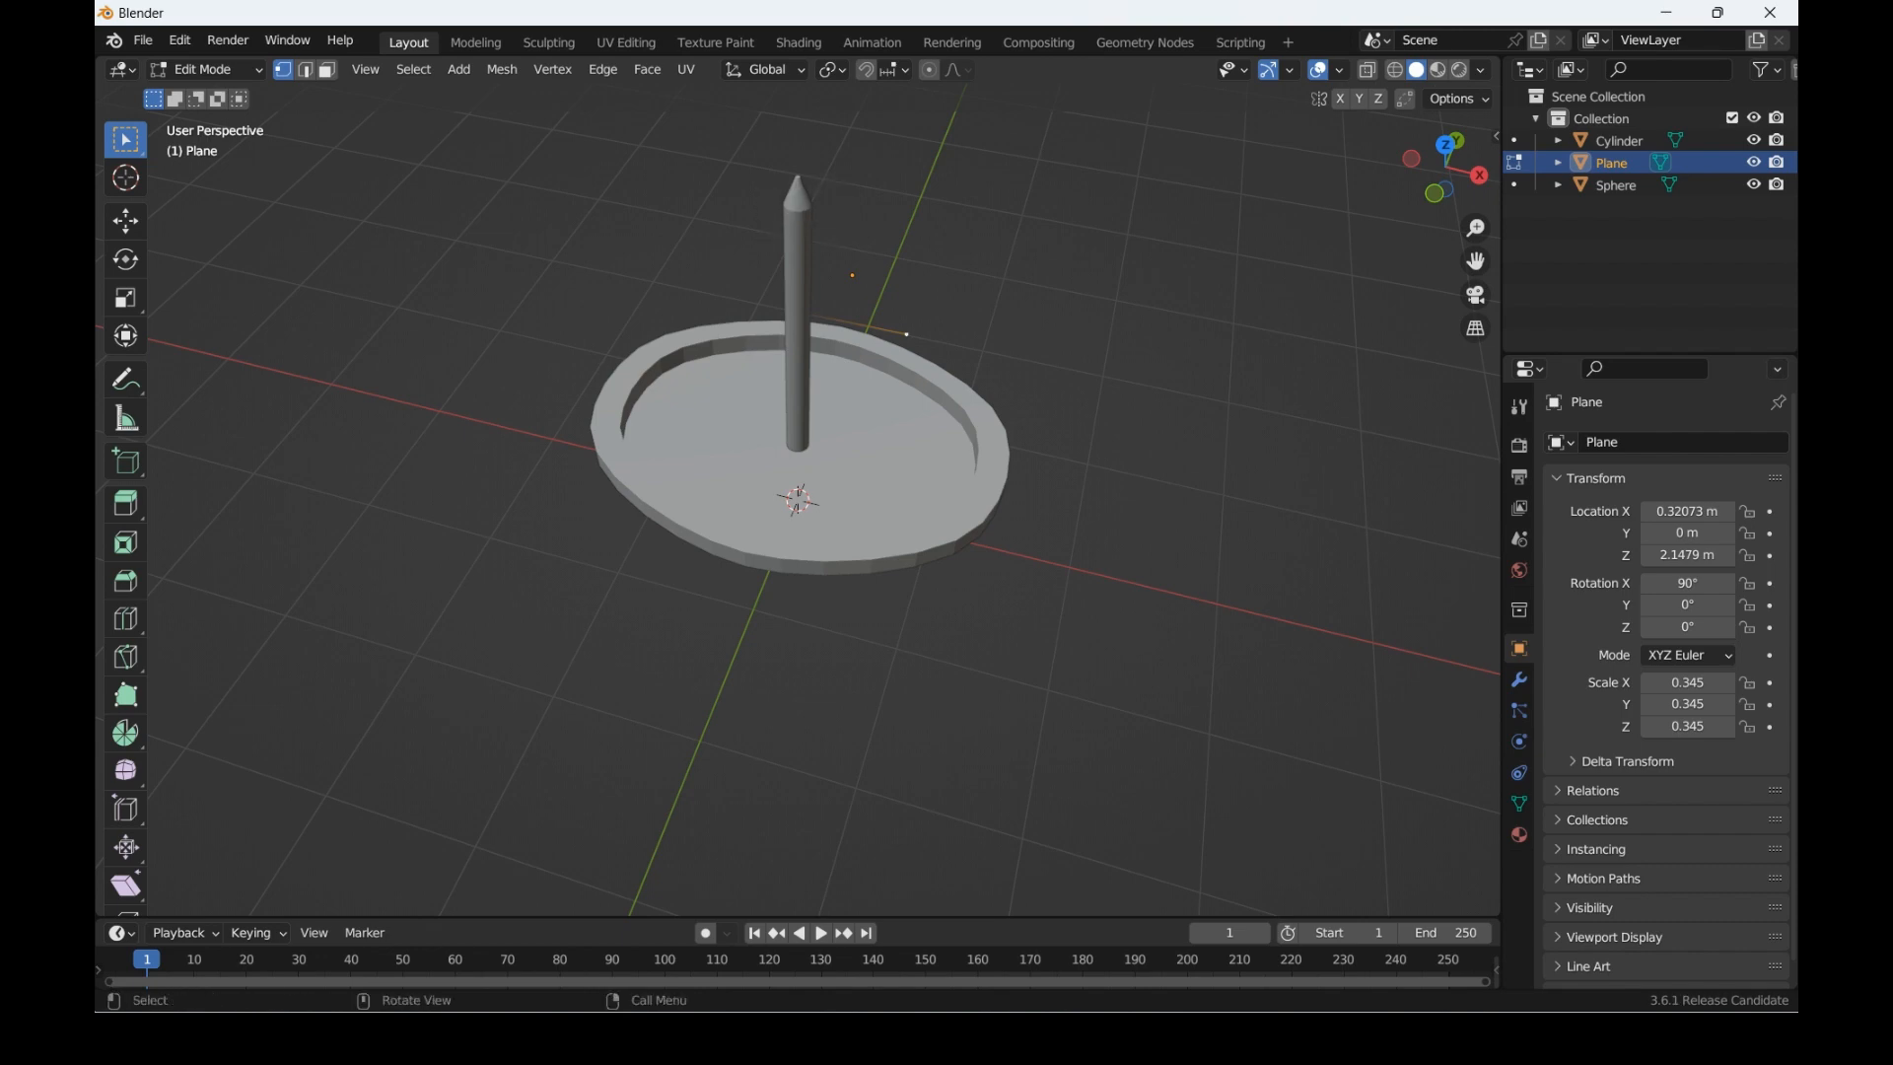
{"action": "key", "text": "f"}
{"action": "left_click_drag", "start_coordinate": [1445, 167], "coordinate": [1469, 87]}
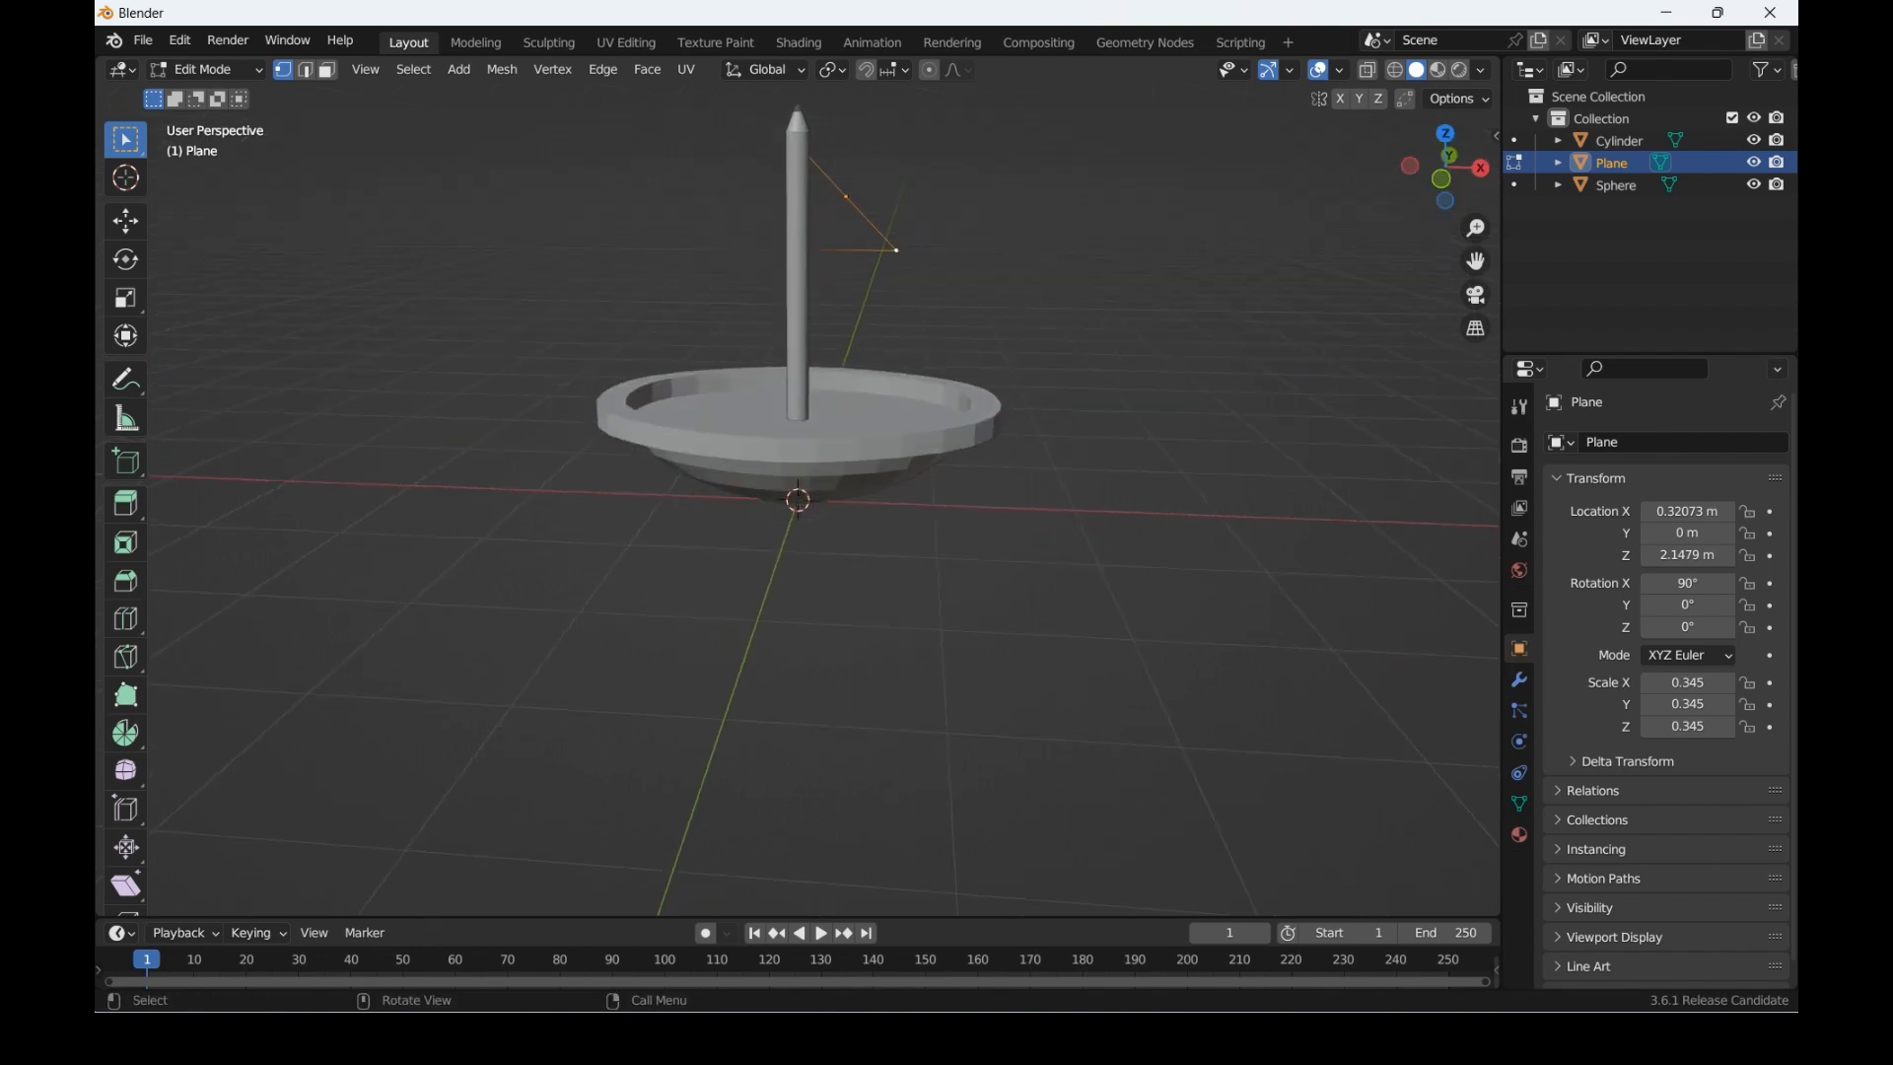
{"action": "left_click_drag", "start_coordinate": [612, 101], "coordinate": [1035, 328], "text": "shift"}
{"action": "key", "text": "f"}
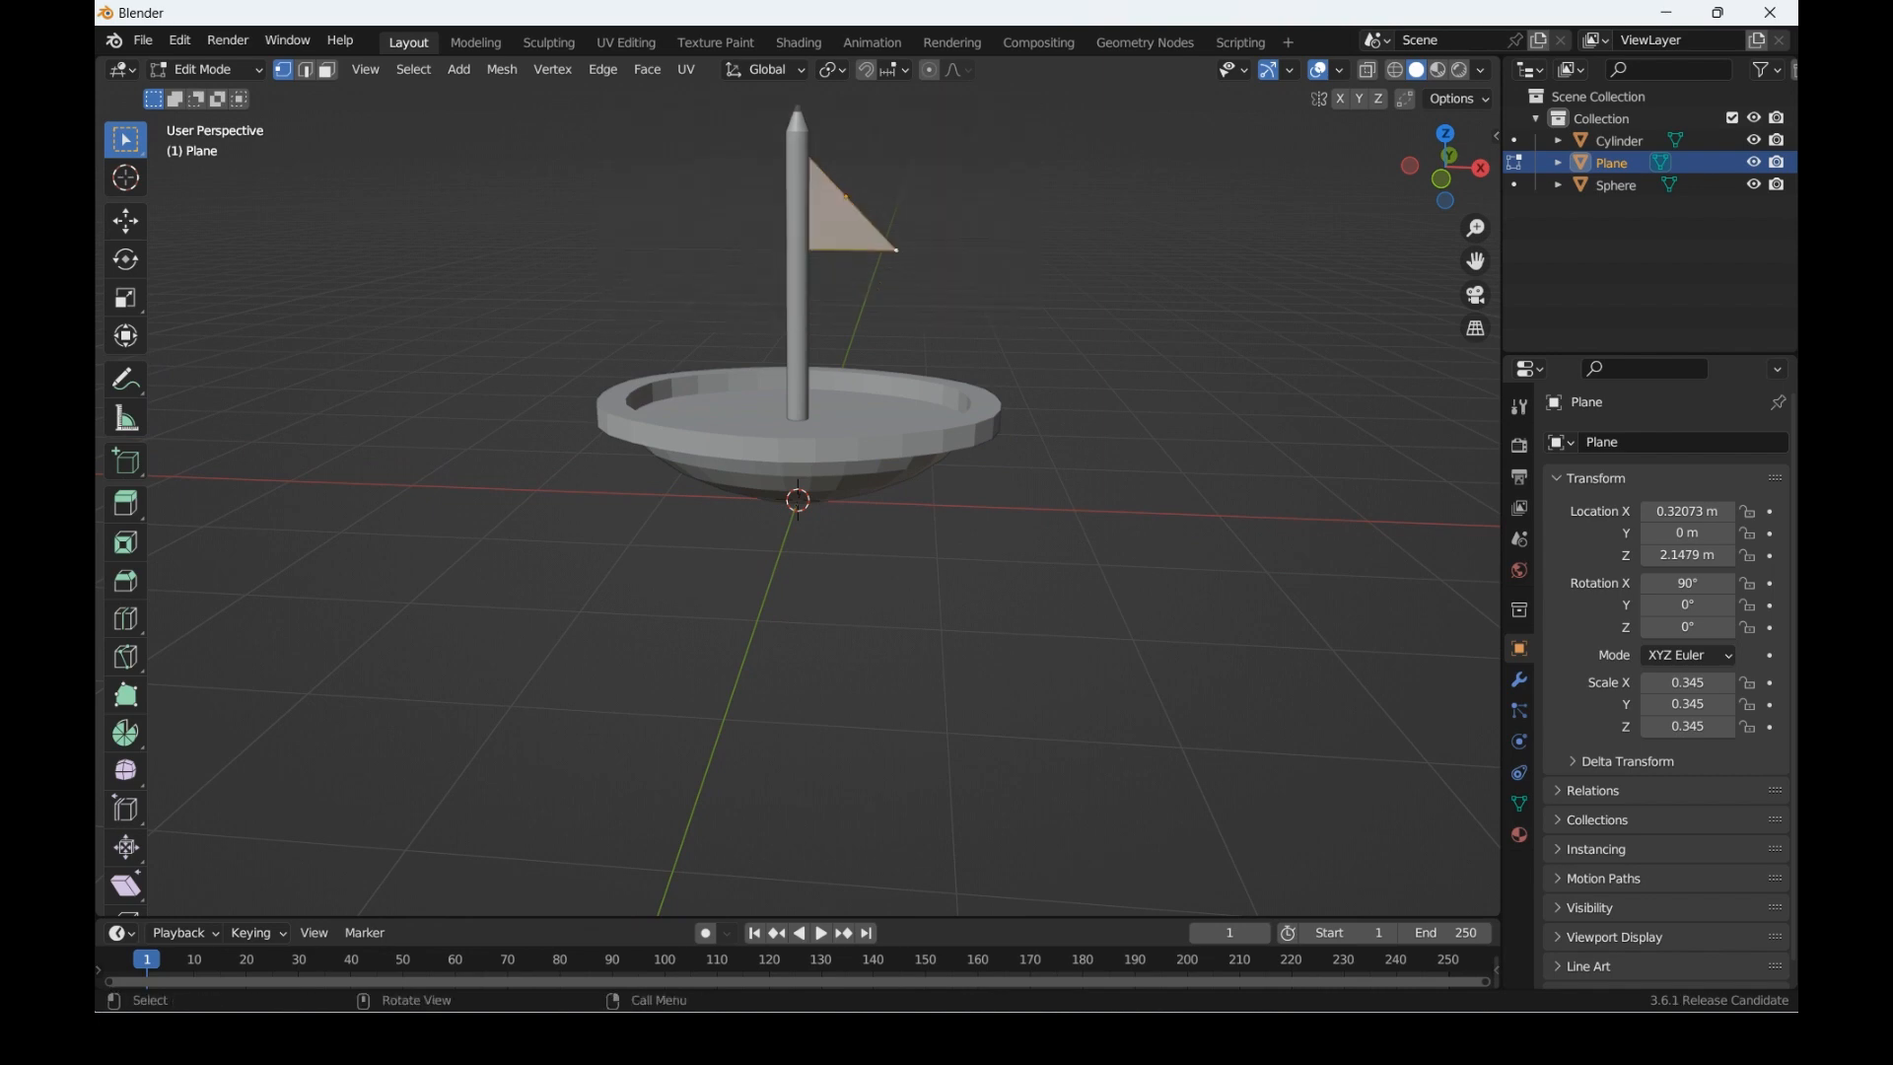
{"action": "key", "text": "Tab"}
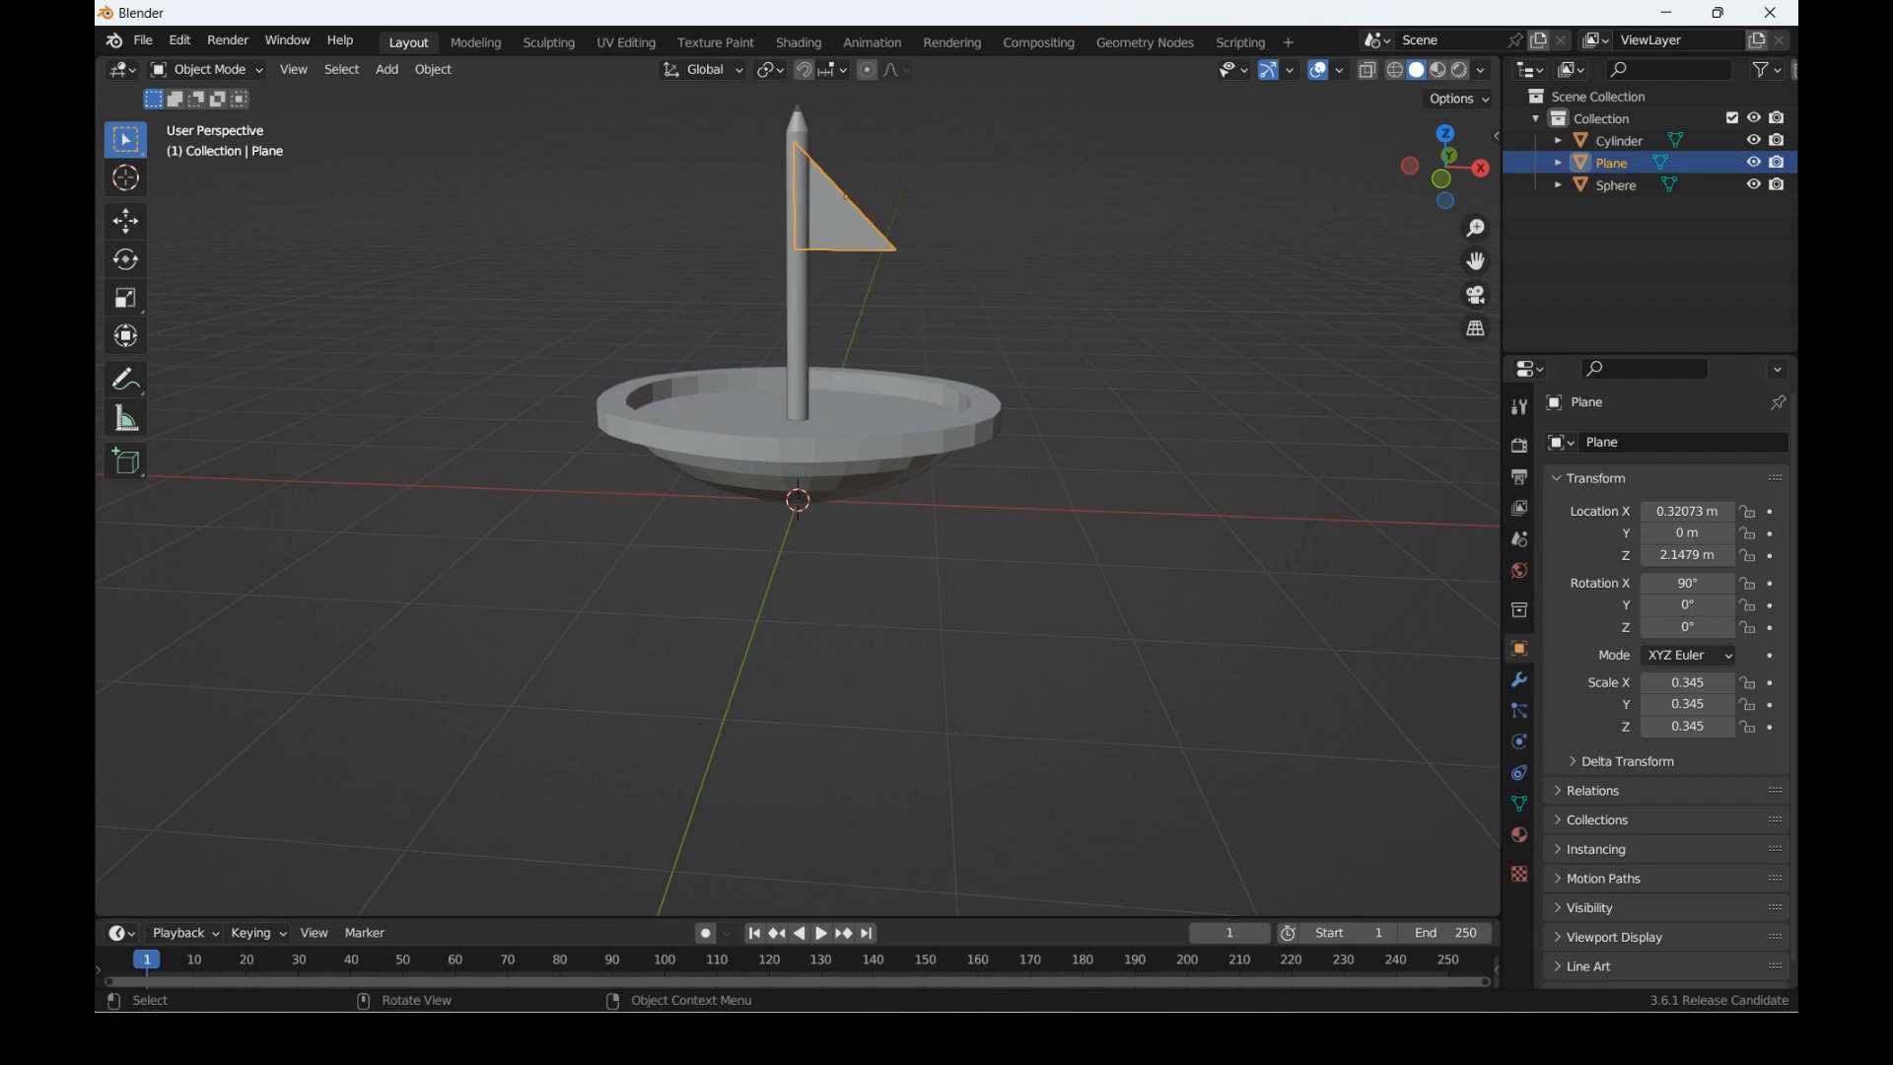
Step: Move the triangular flag up along Z to about 2.3 m near the mast's tip and deselect it
{"action": "key", "text": "g"}
{"action": "key", "text": "z"}
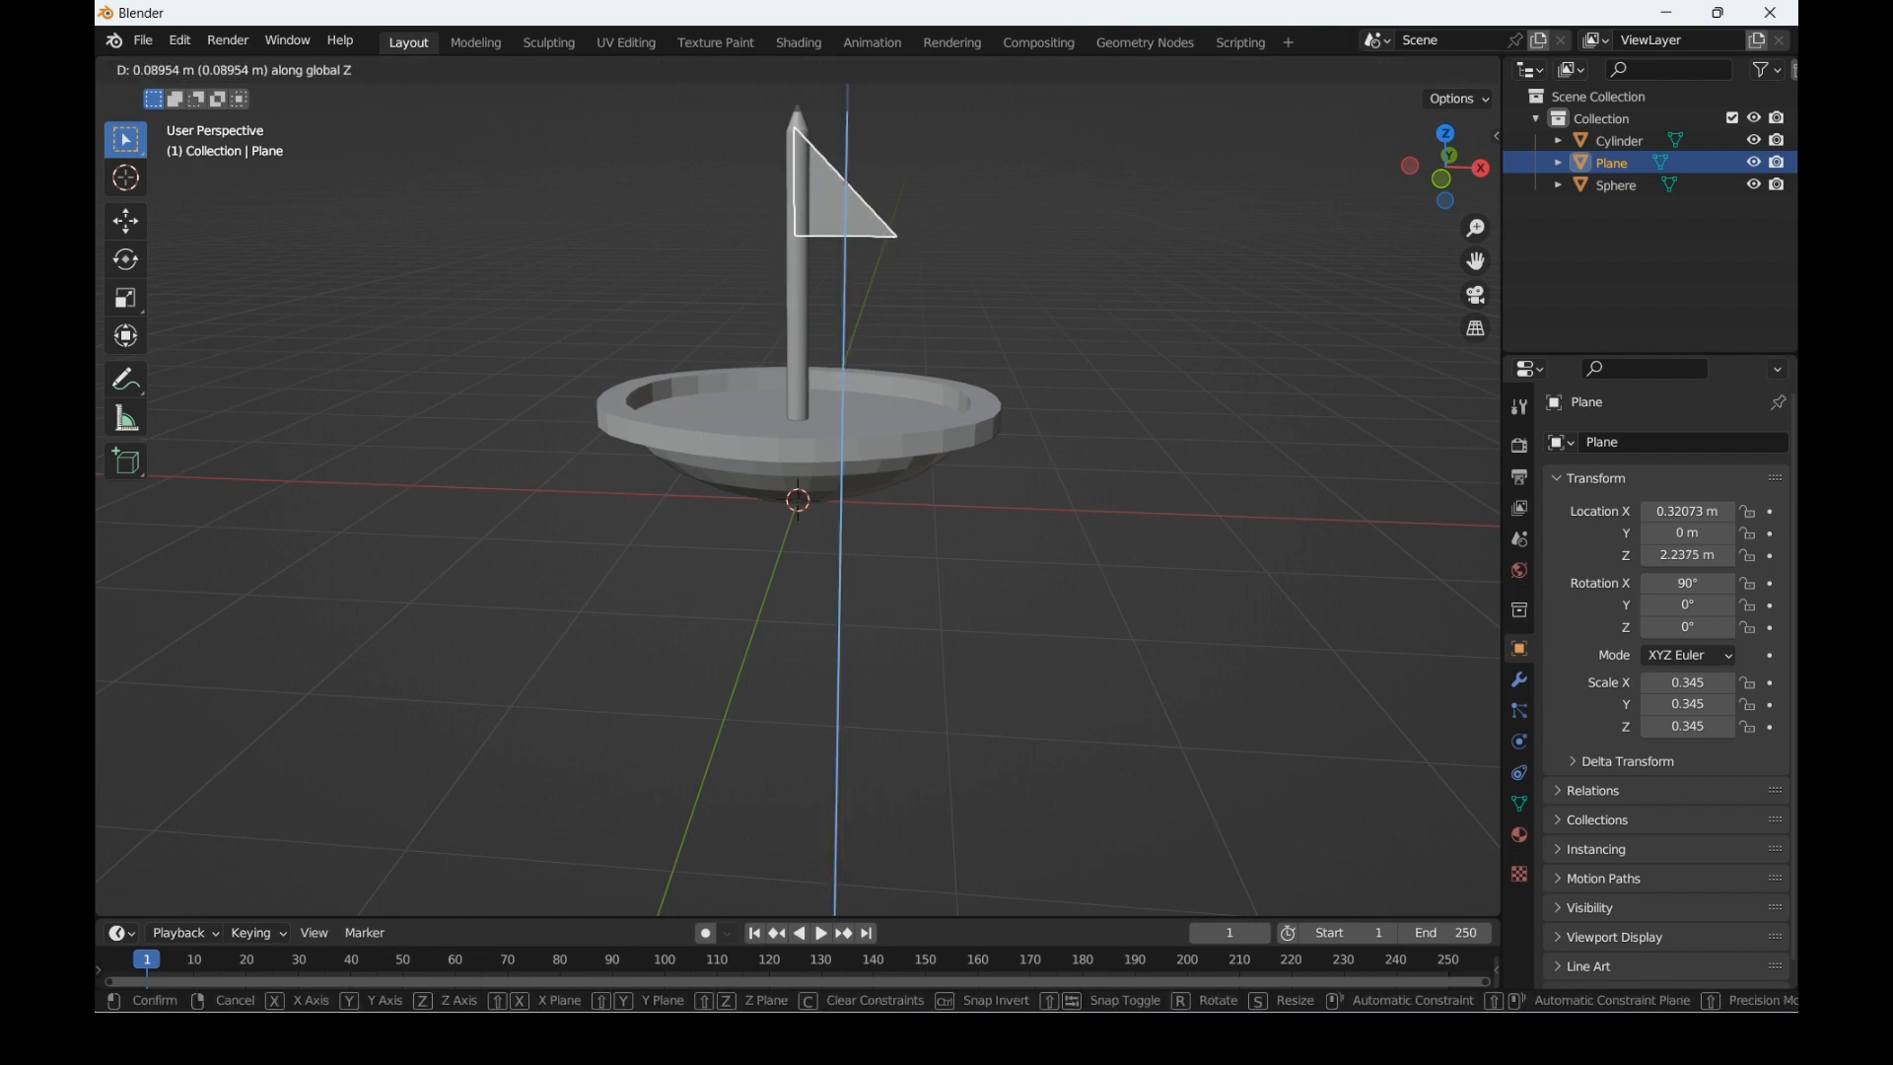
{"action": "key", "text": "Return"}
{"action": "left_click", "coordinate": [1272, 256]}
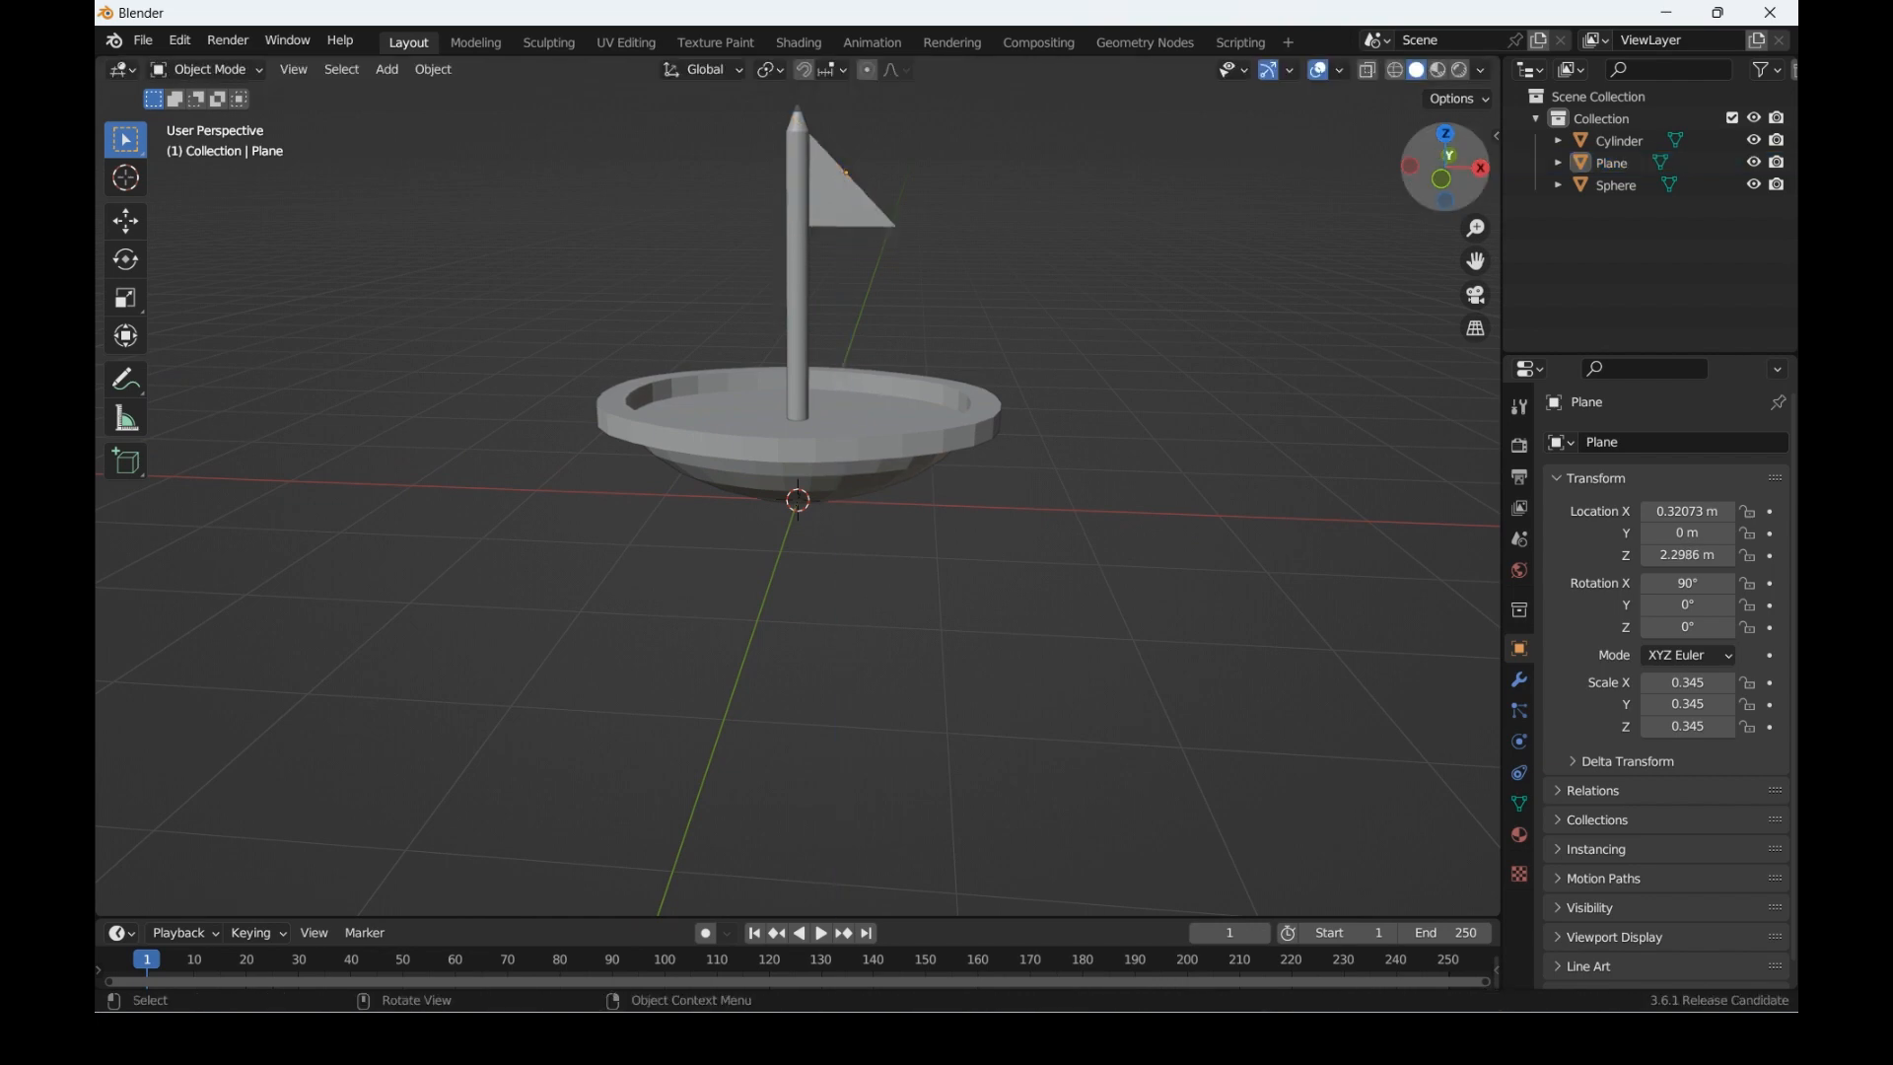
Step: Enter Edit Mode on the bowl hull and examine its mesh from below, above and behind
{"action": "left_click_drag", "start_coordinate": [1445, 167], "coordinate": [1085, 138]}
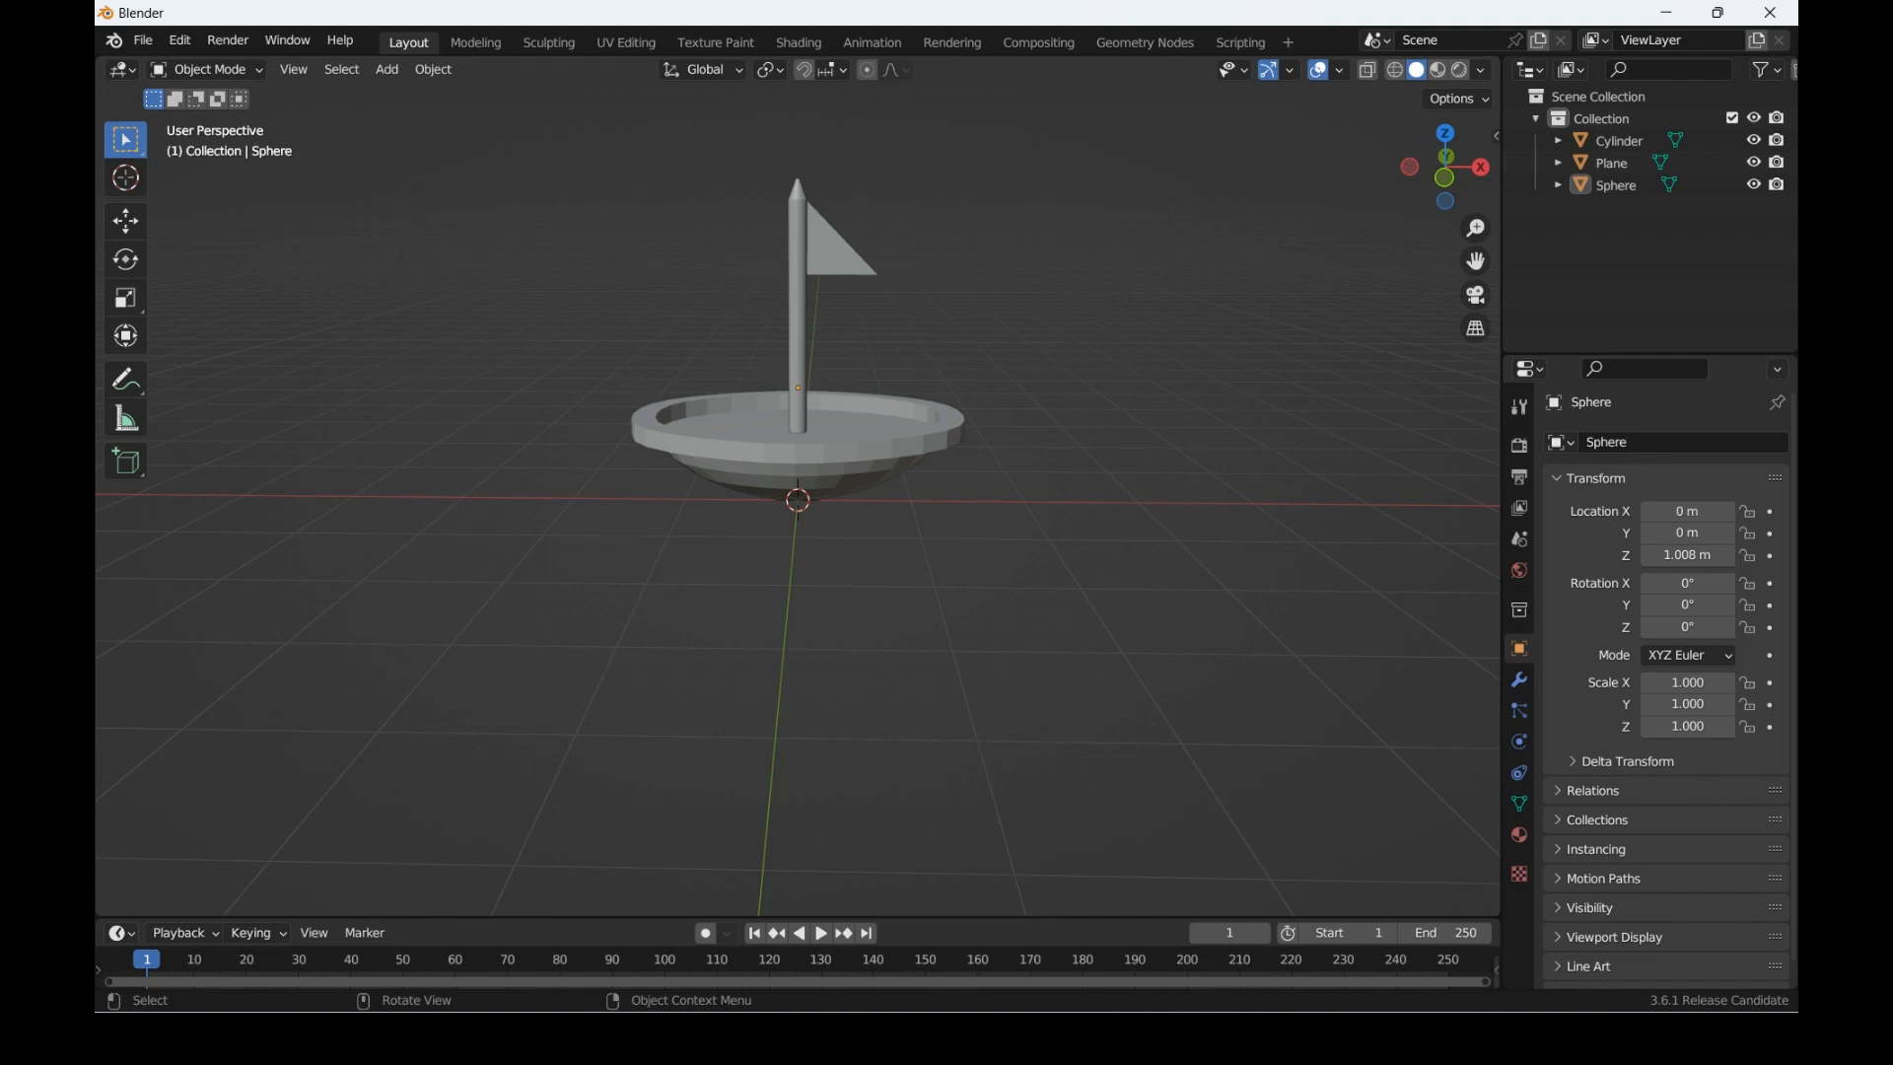
{"action": "left_click", "coordinate": [801, 453]}
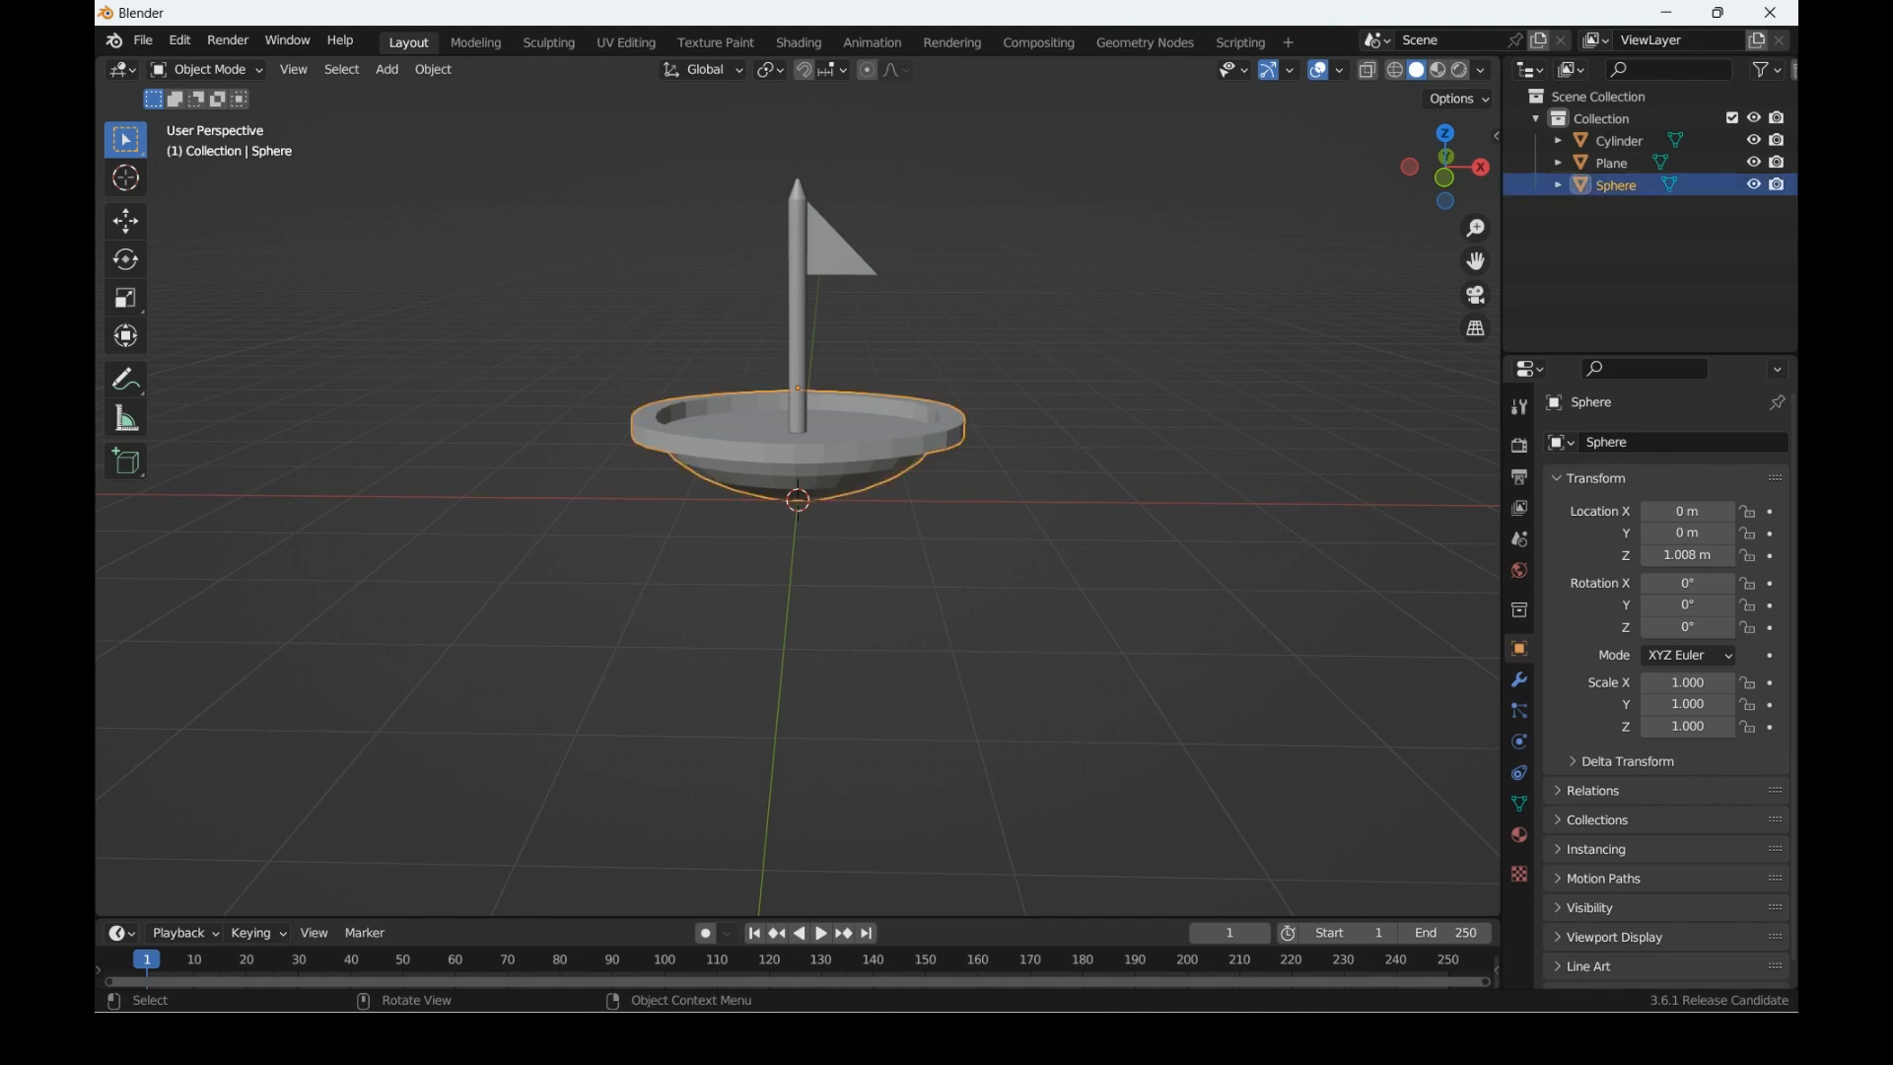
{"action": "key", "text": "Tab"}
{"action": "scroll", "coordinate": [799, 394], "scroll_direction": "up", "scroll_amount": 2}
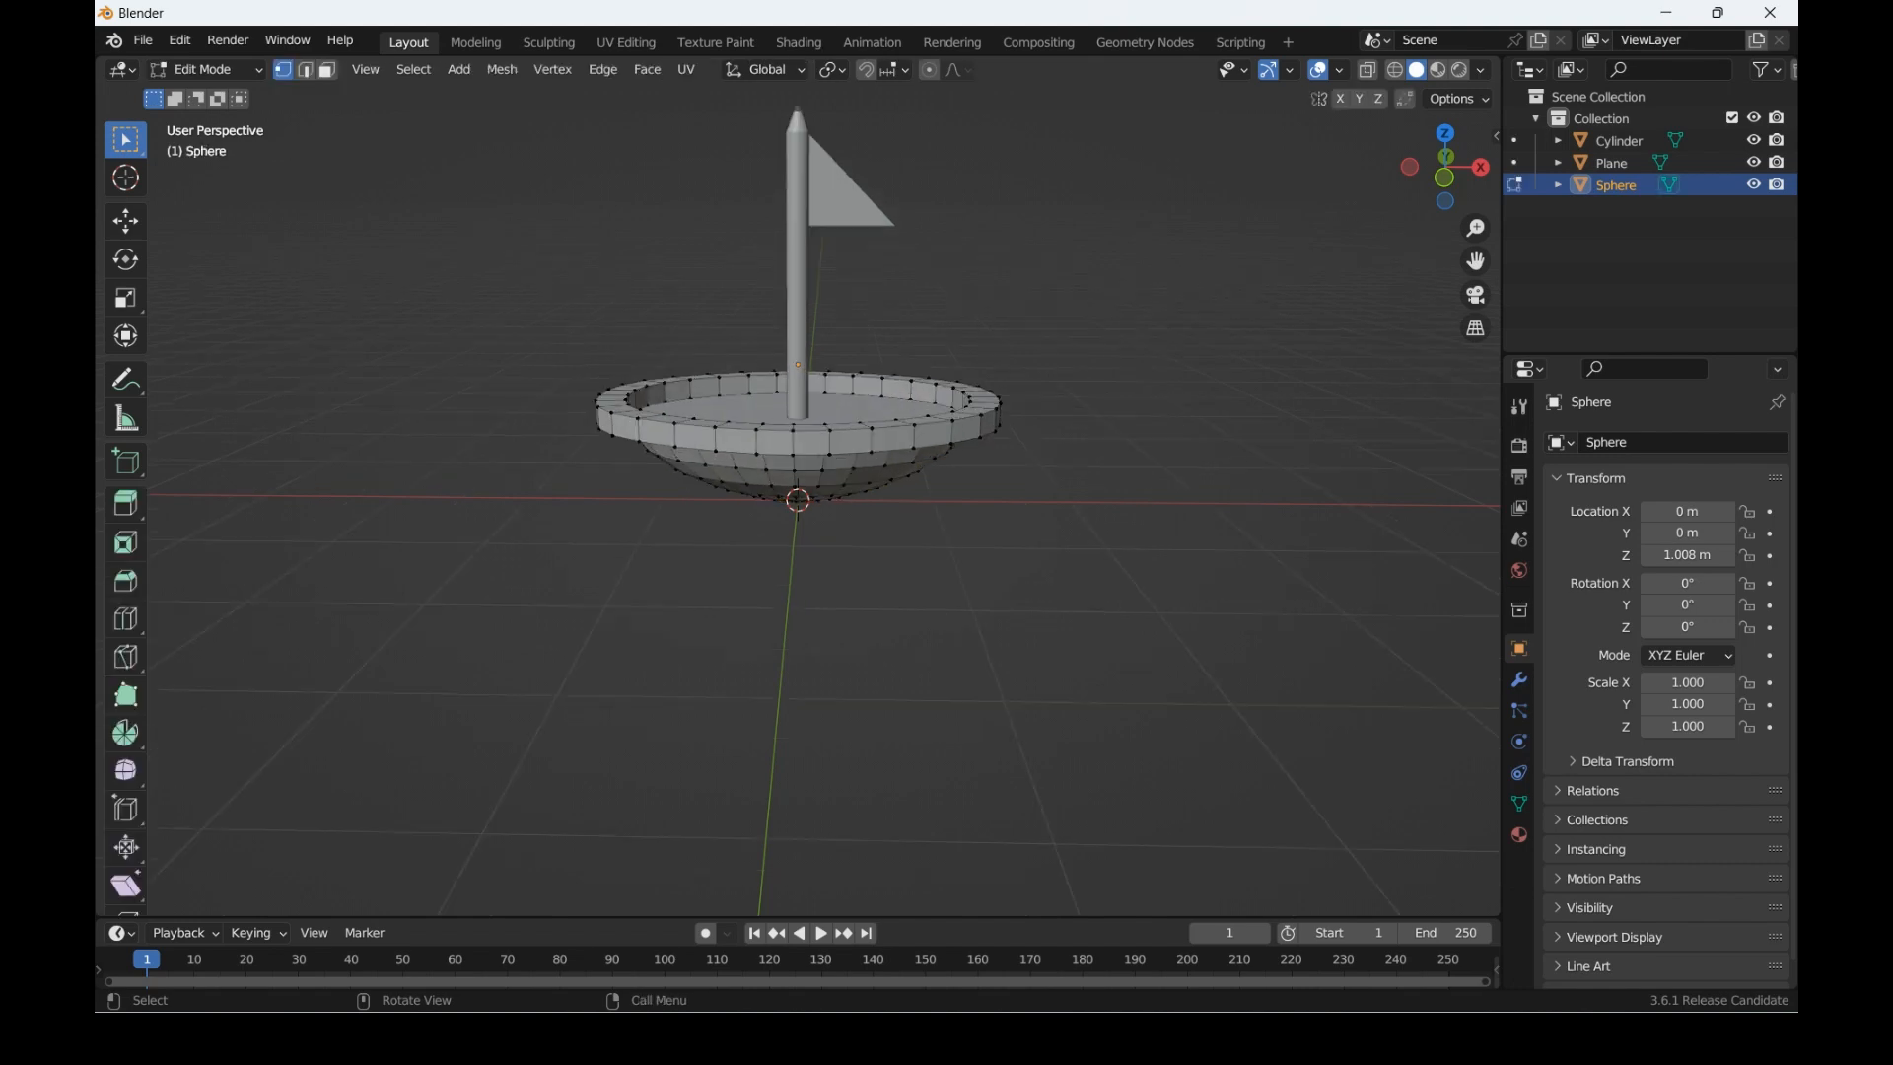
{"action": "left_click_drag", "start_coordinate": [1444, 167], "coordinate": [1070, 111]}
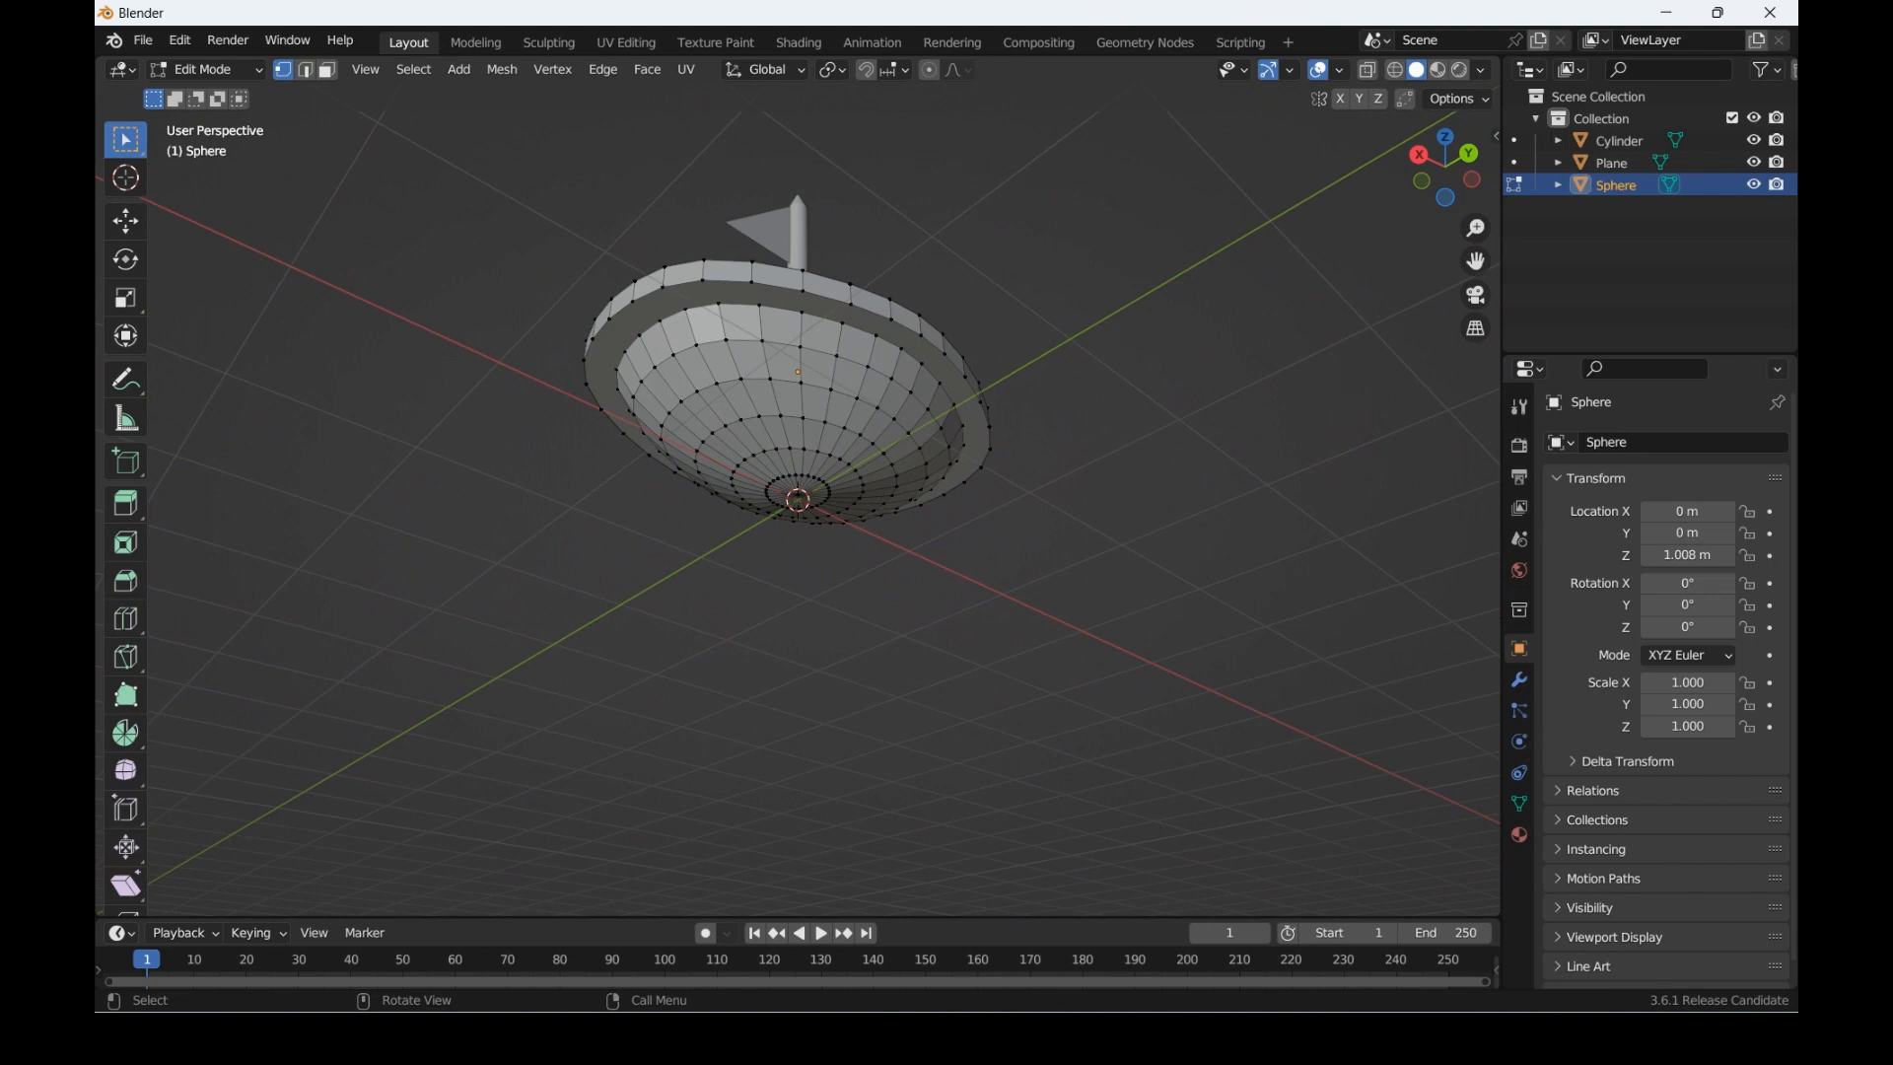
{"action": "left_click_drag", "start_coordinate": [1444, 167], "coordinate": [1466, 307]}
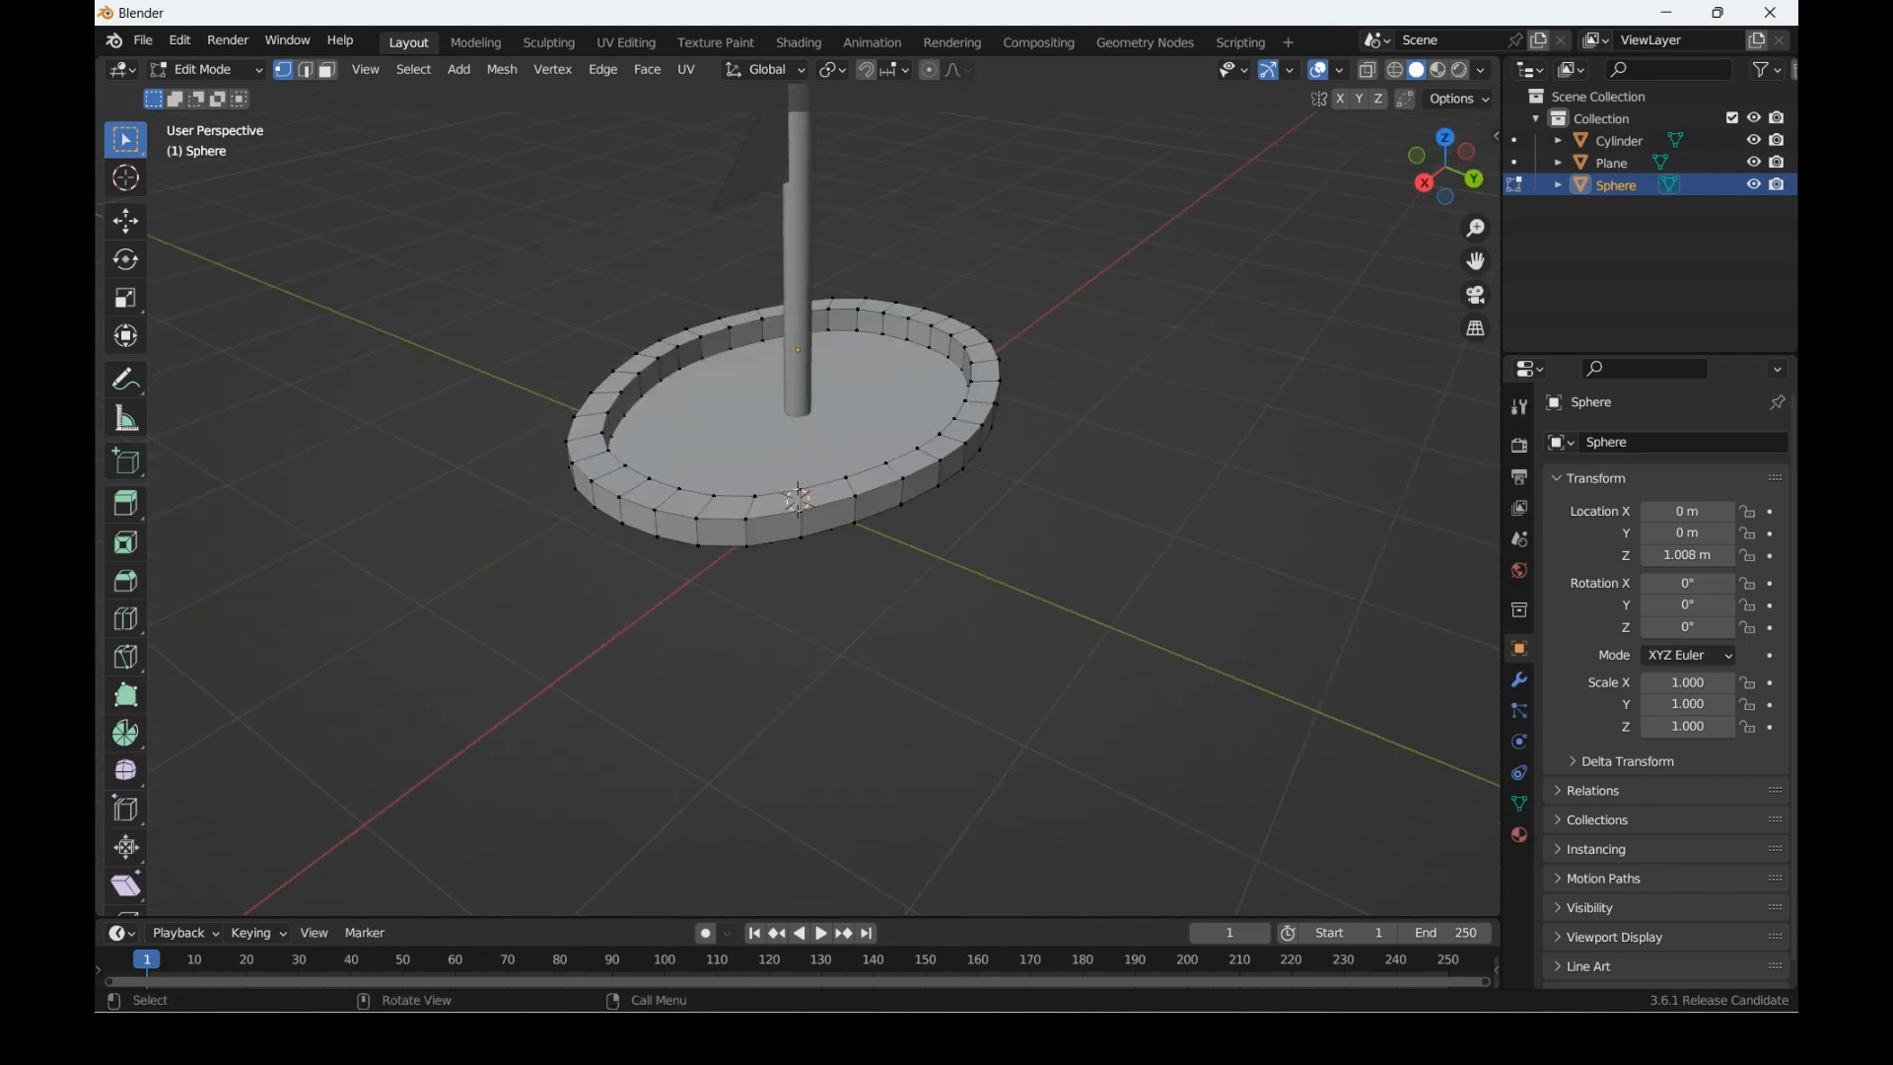
{"action": "left_click", "coordinate": [1472, 178]}
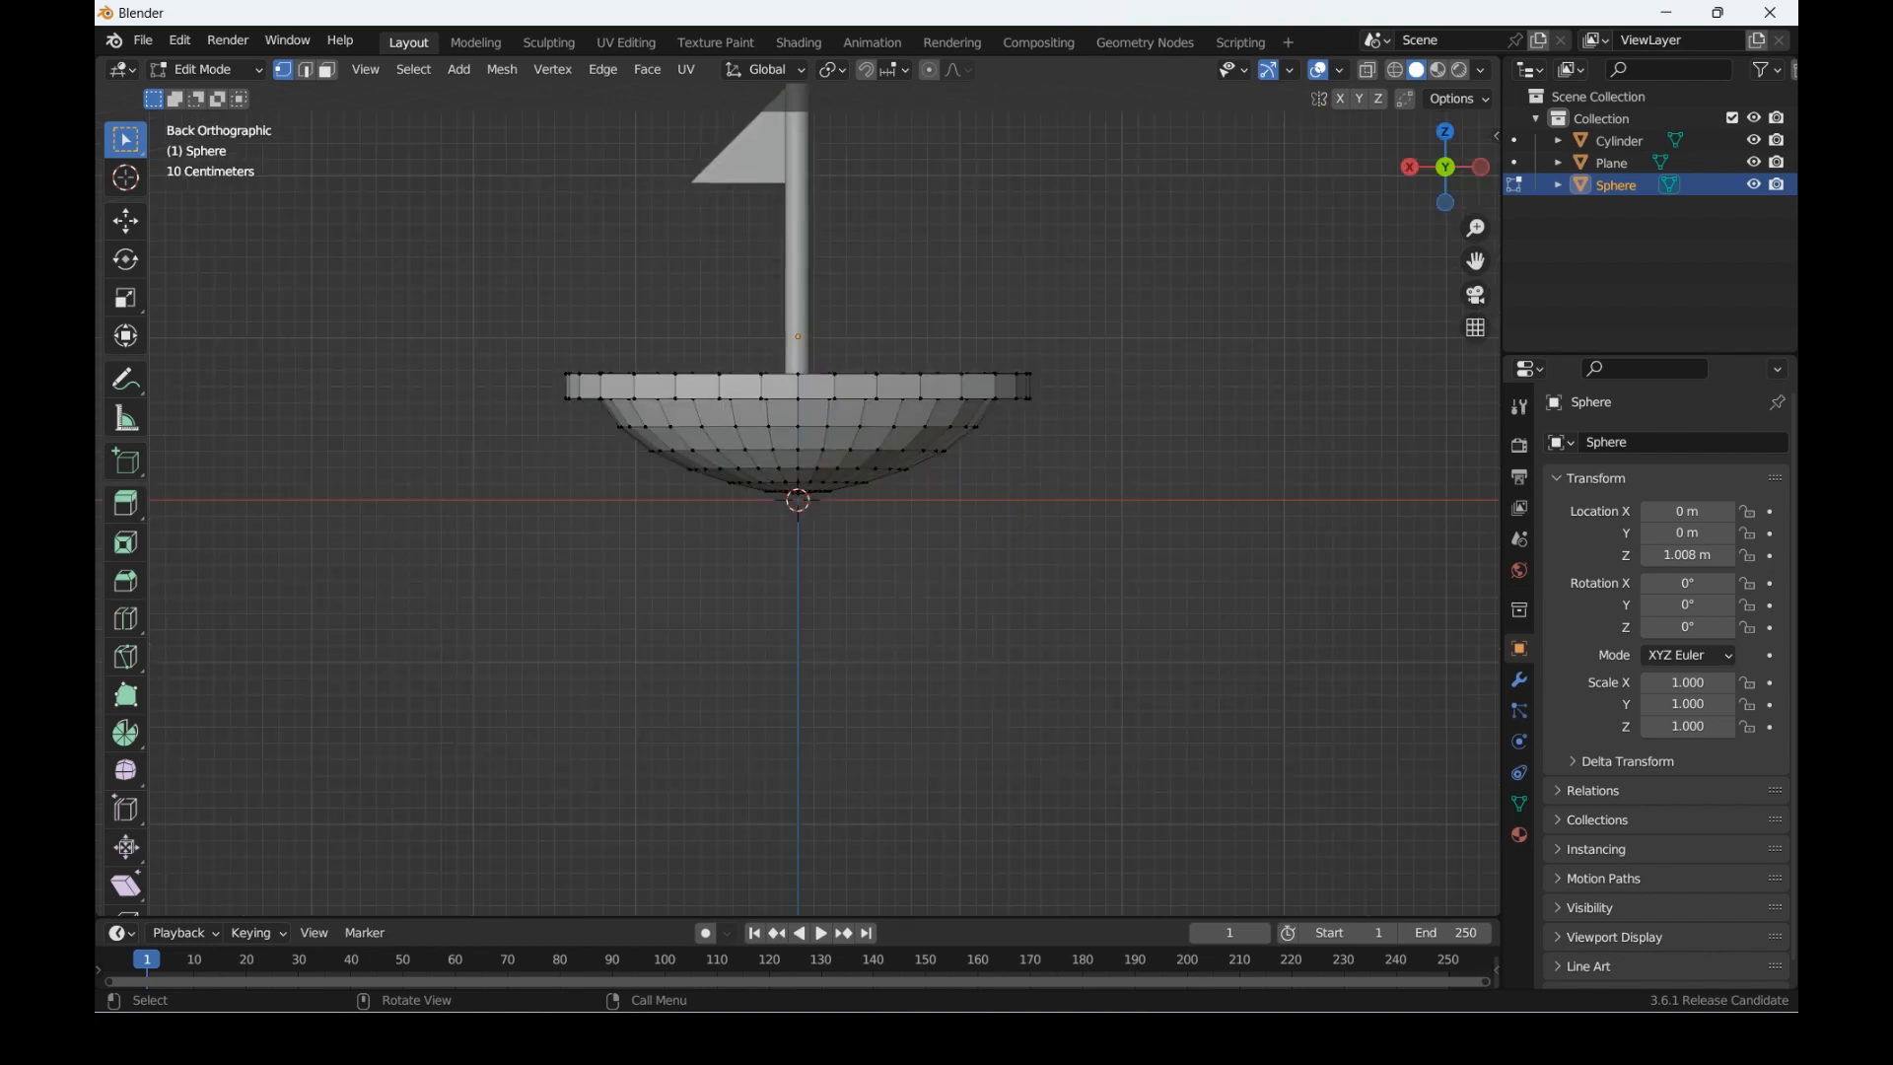
{"action": "left_click_drag", "start_coordinate": [1445, 168], "coordinate": [1479, 211]}
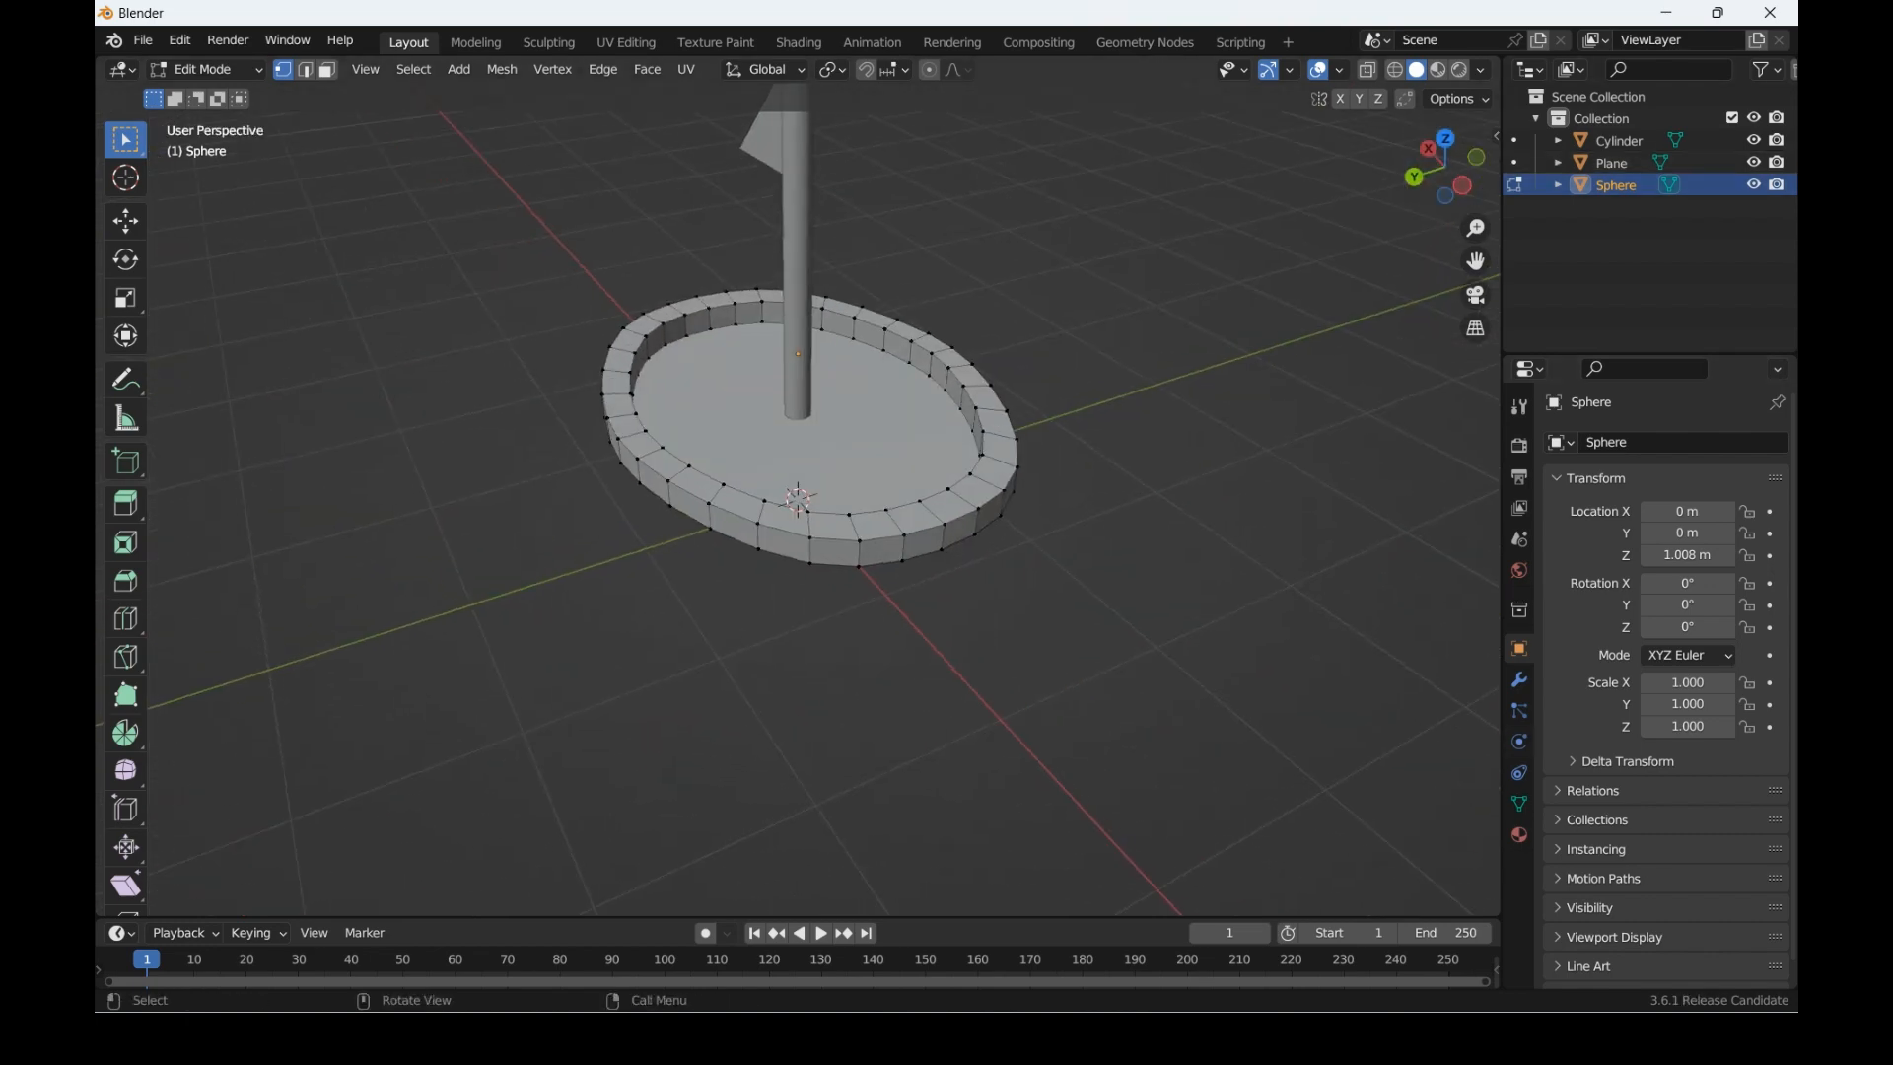
Step: Create a new material on the hull and name it Navy
{"action": "left_click", "coordinate": [1519, 835]}
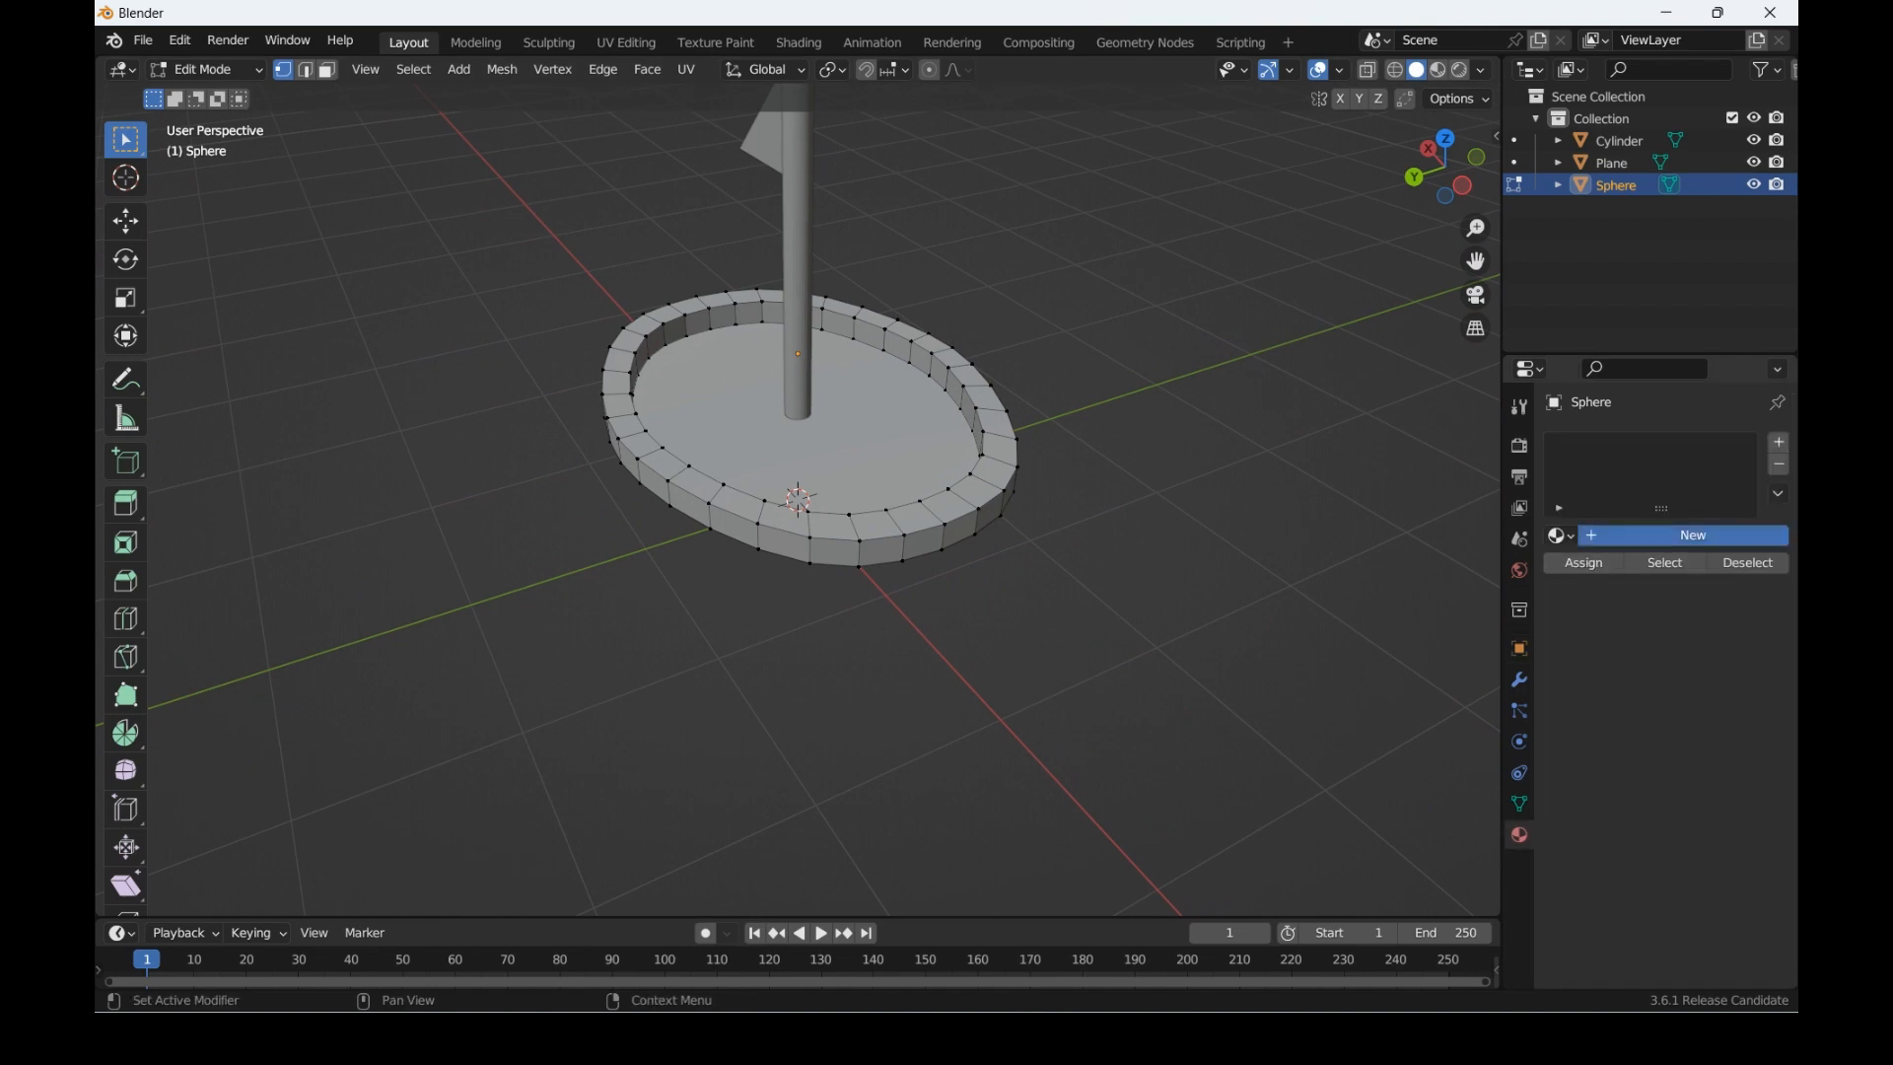
{"action": "left_click", "coordinate": [1688, 535]}
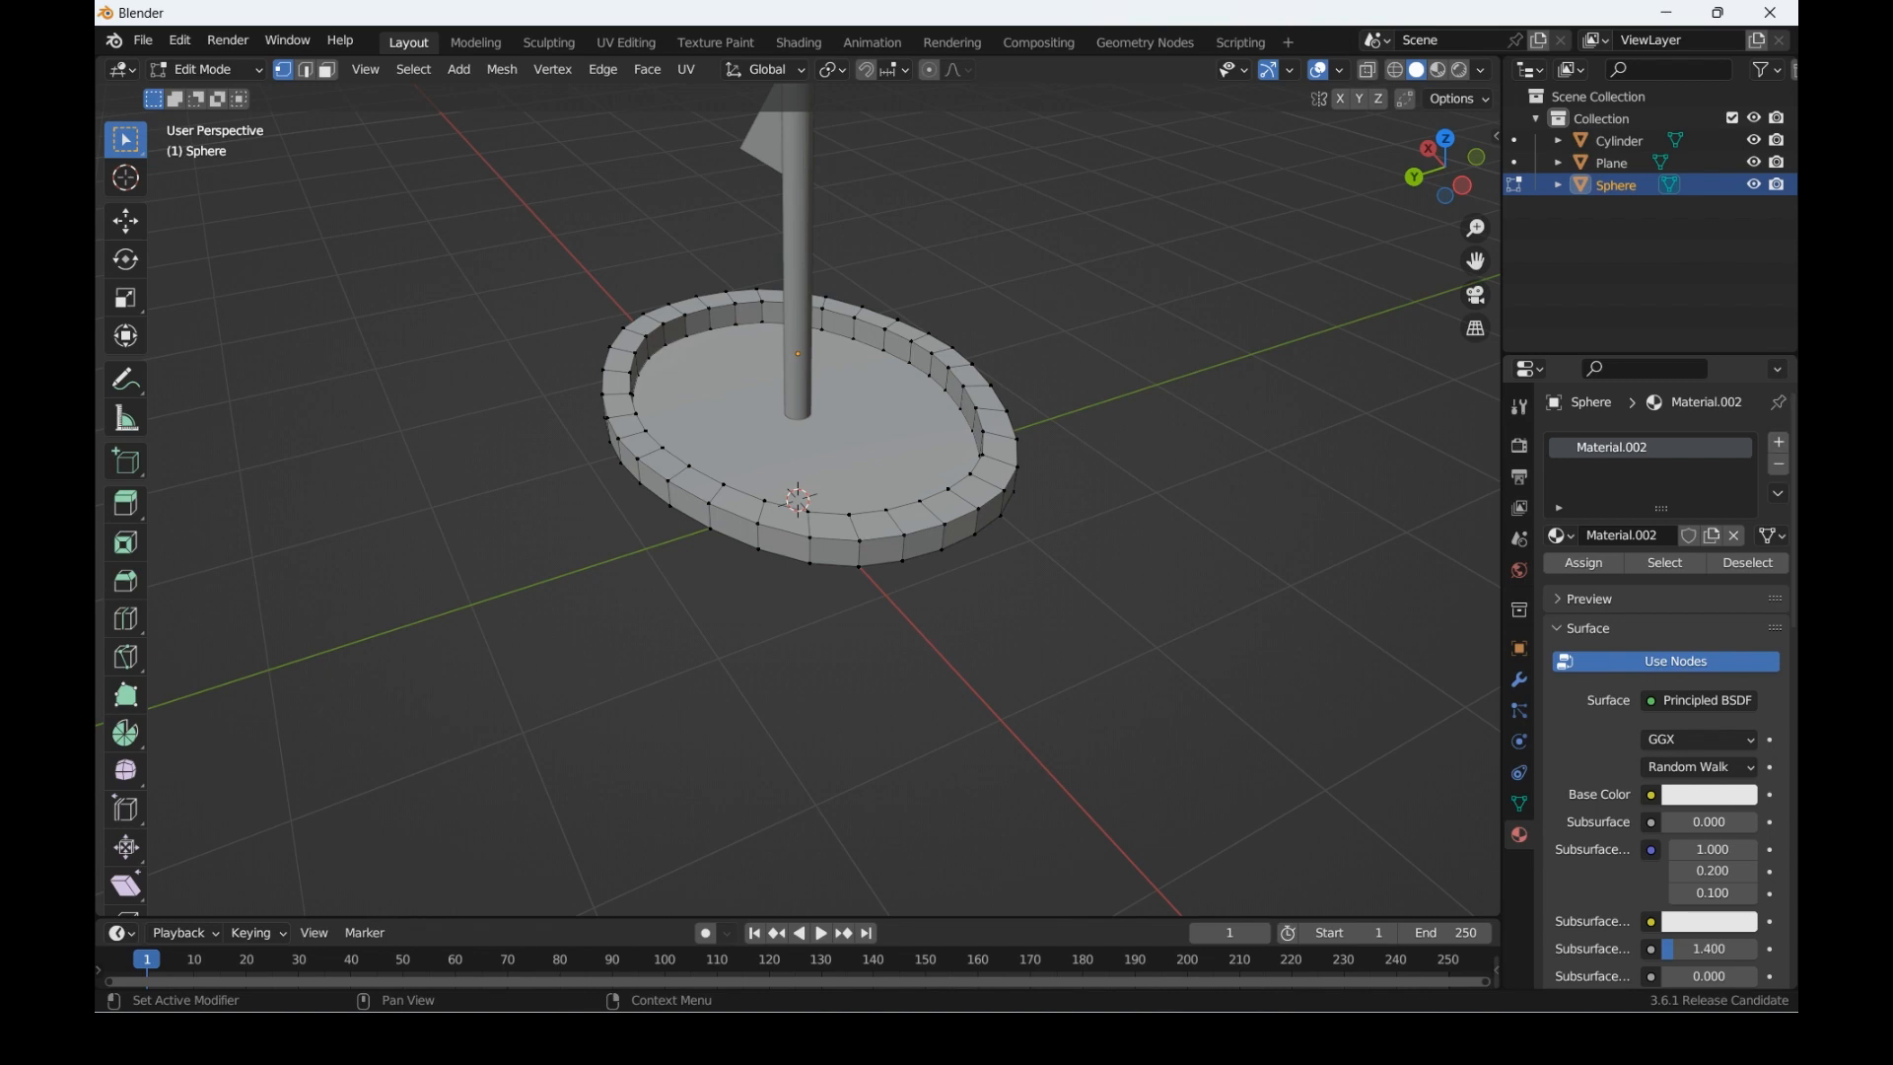
{"action": "left_click", "coordinate": [1619, 537]}
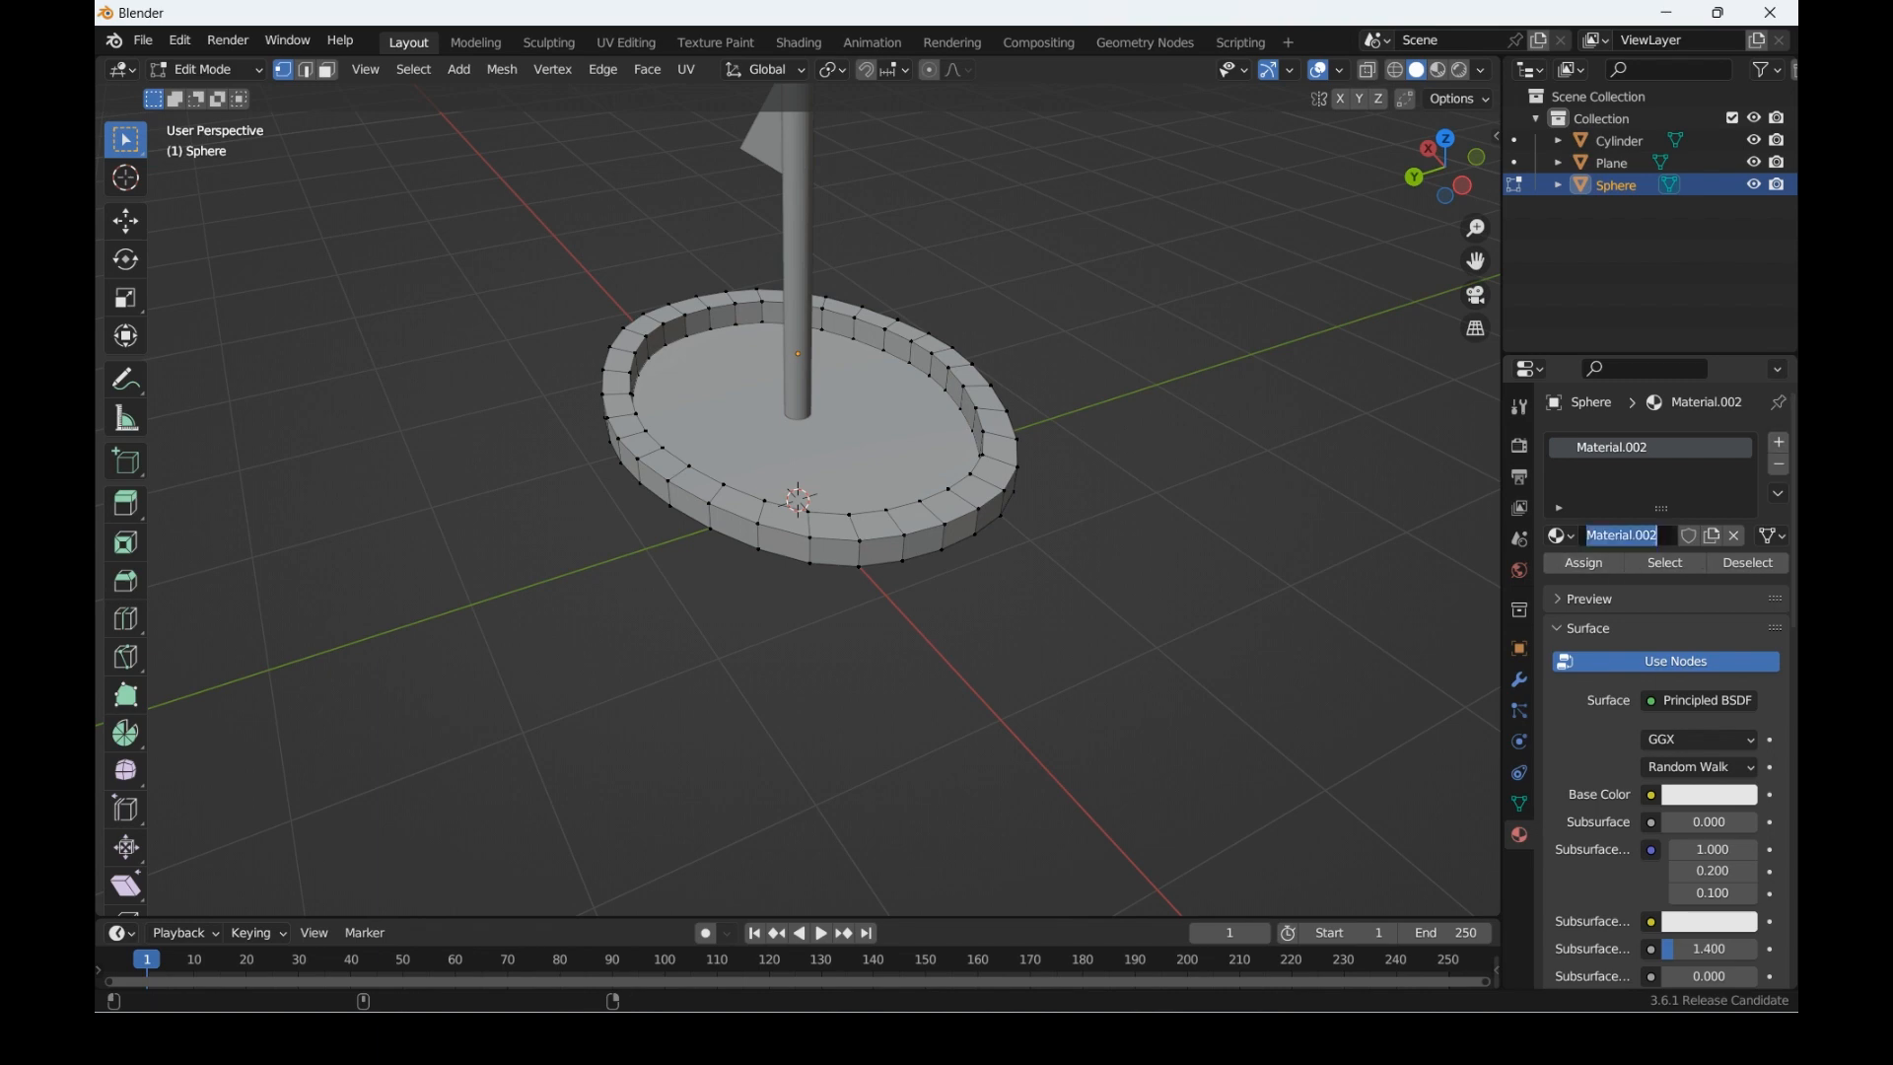
{"action": "type", "text": "Navy"}
{"action": "key", "text": "Return"}
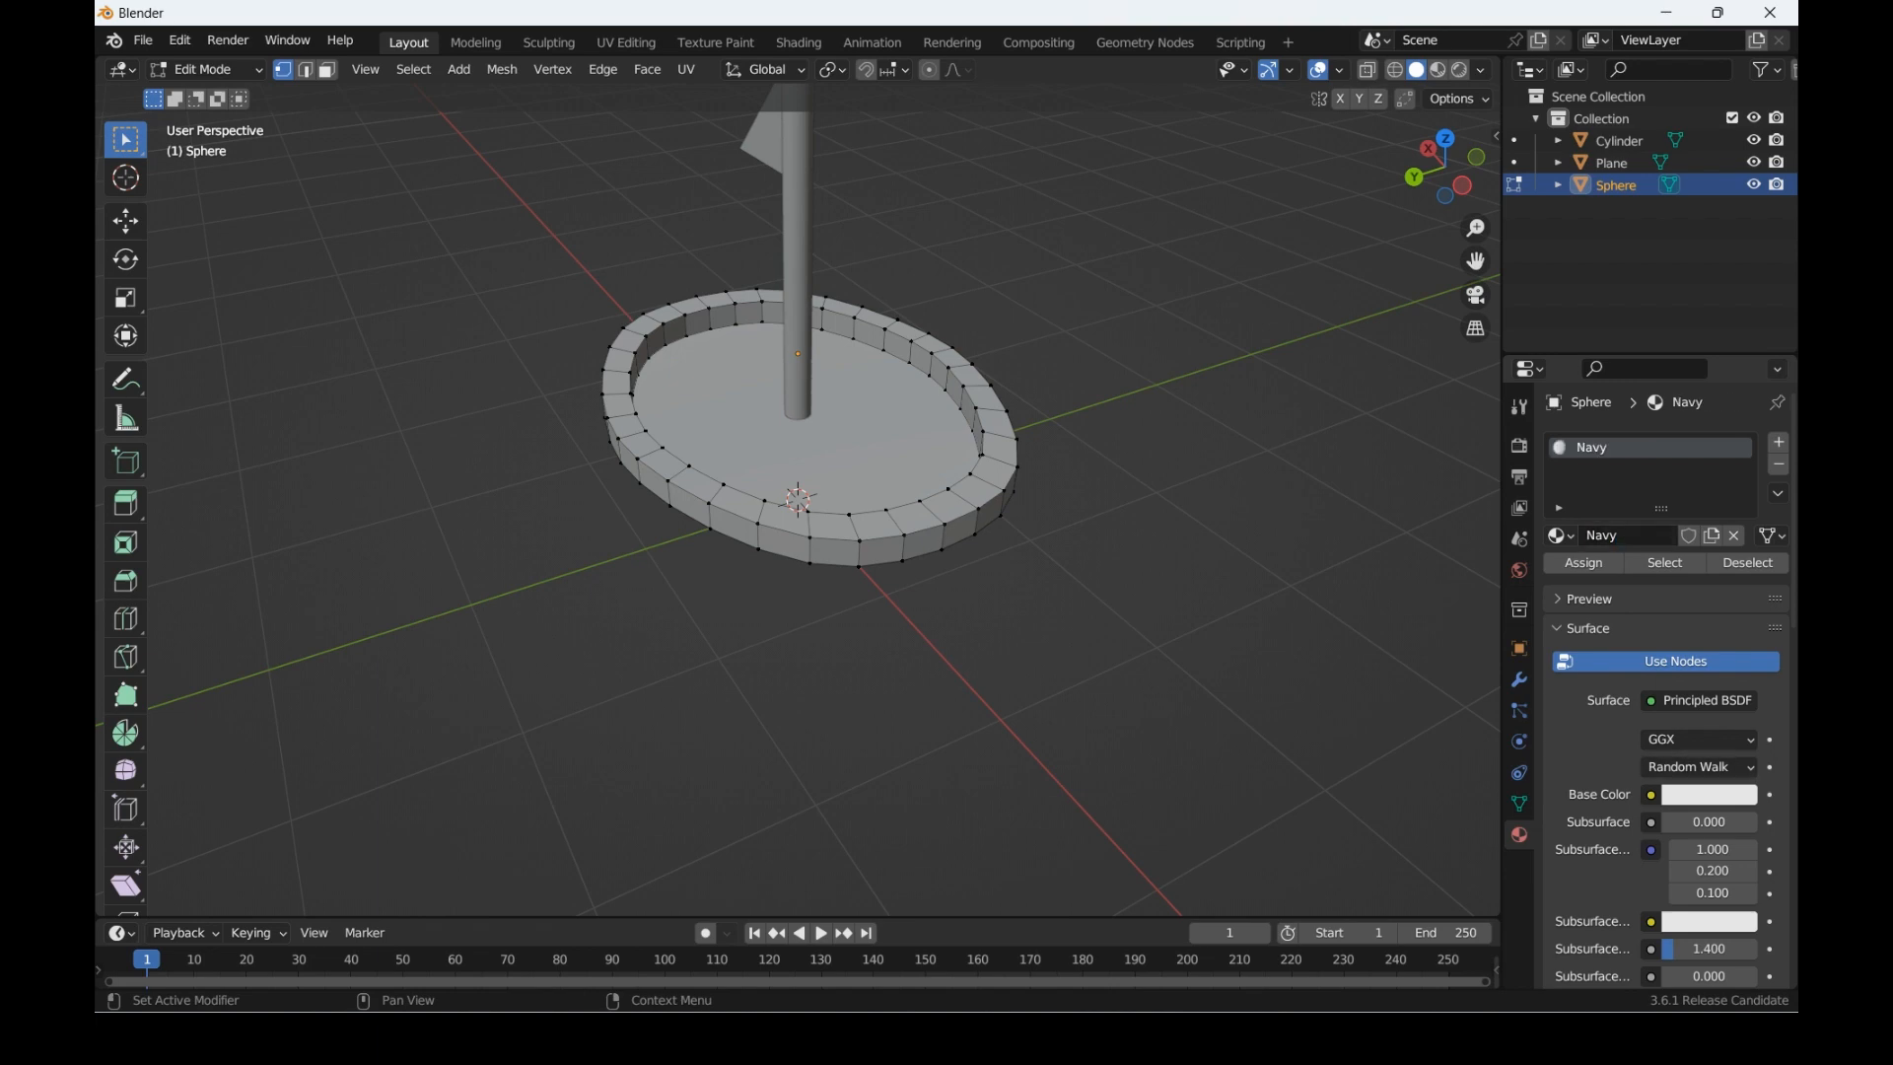
Step: Set the Navy material's base color to a dark blue and check the hull in Material Preview and Object Mode
{"action": "left_click", "coordinate": [1709, 795]}
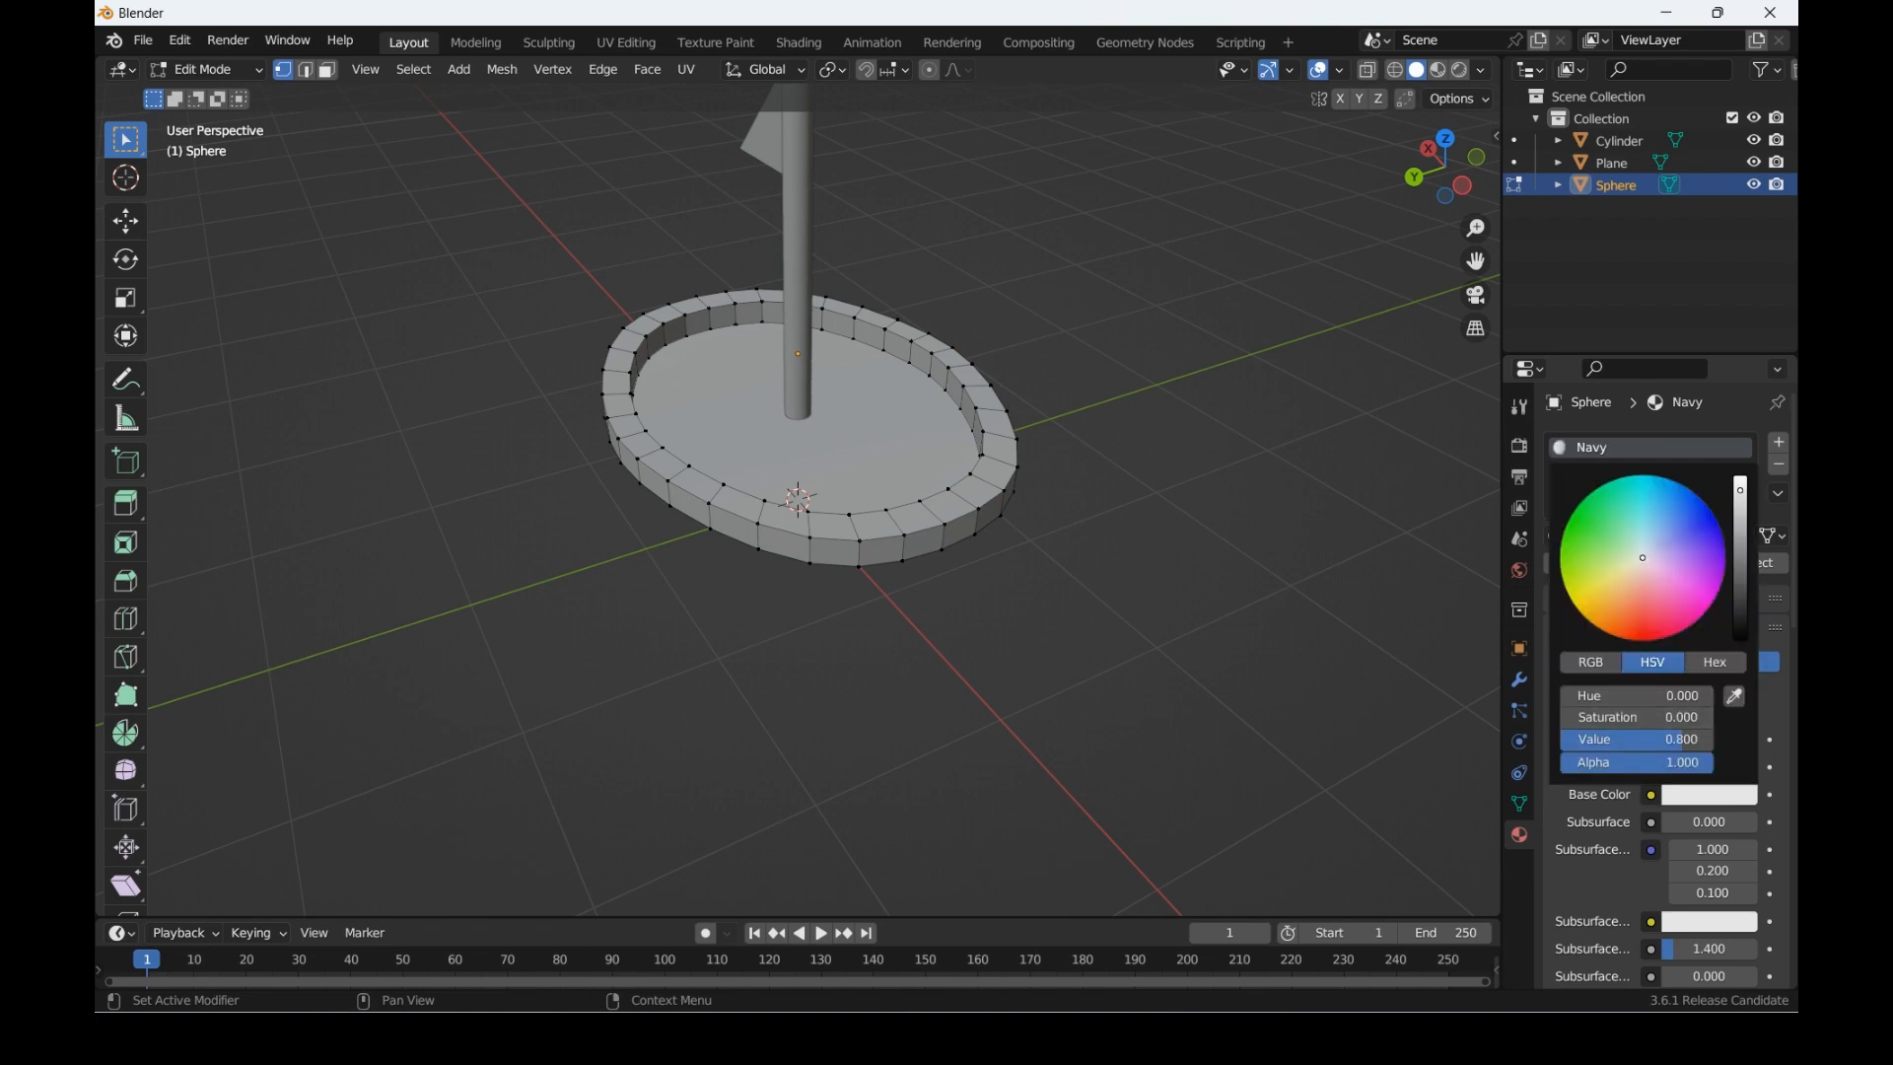
{"action": "left_click", "coordinate": [1724, 538]}
{"action": "left_click_drag", "start_coordinate": [1739, 490], "coordinate": [1740, 573]}
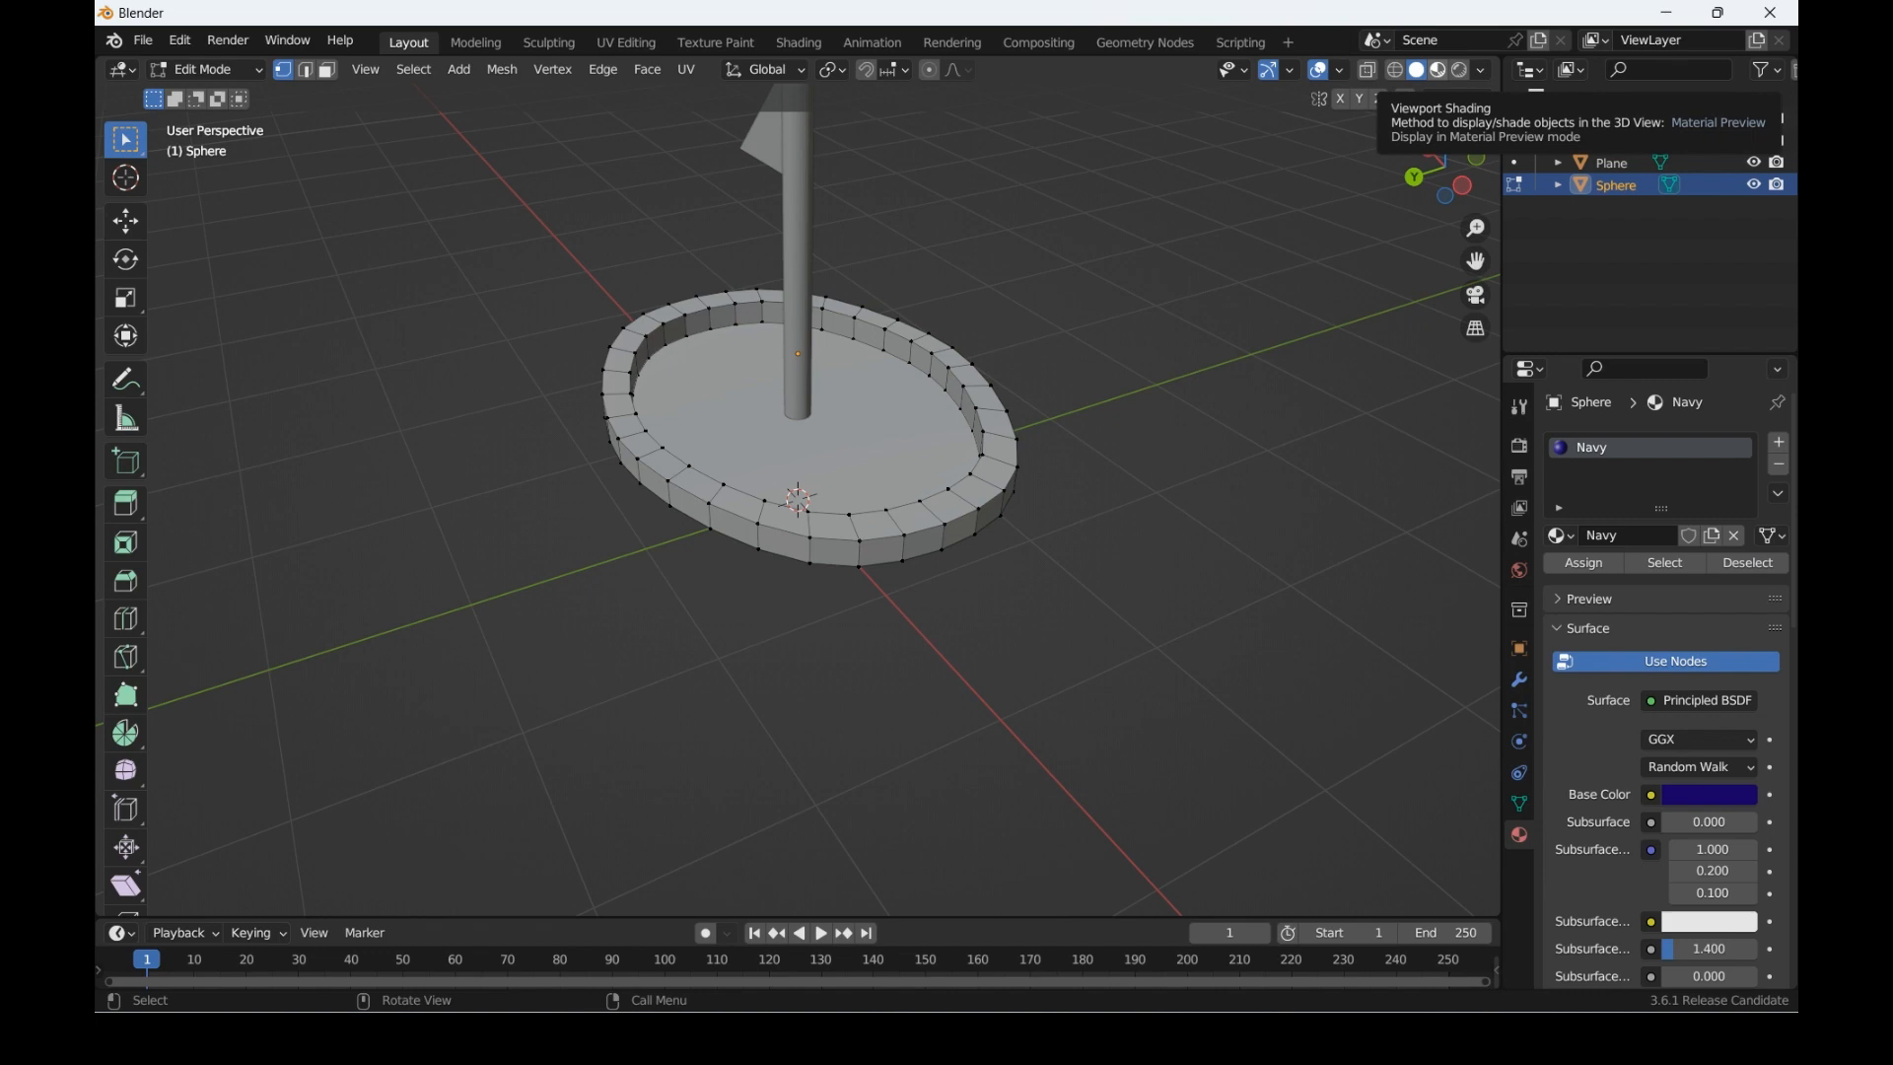
{"action": "left_click", "coordinate": [1439, 71]}
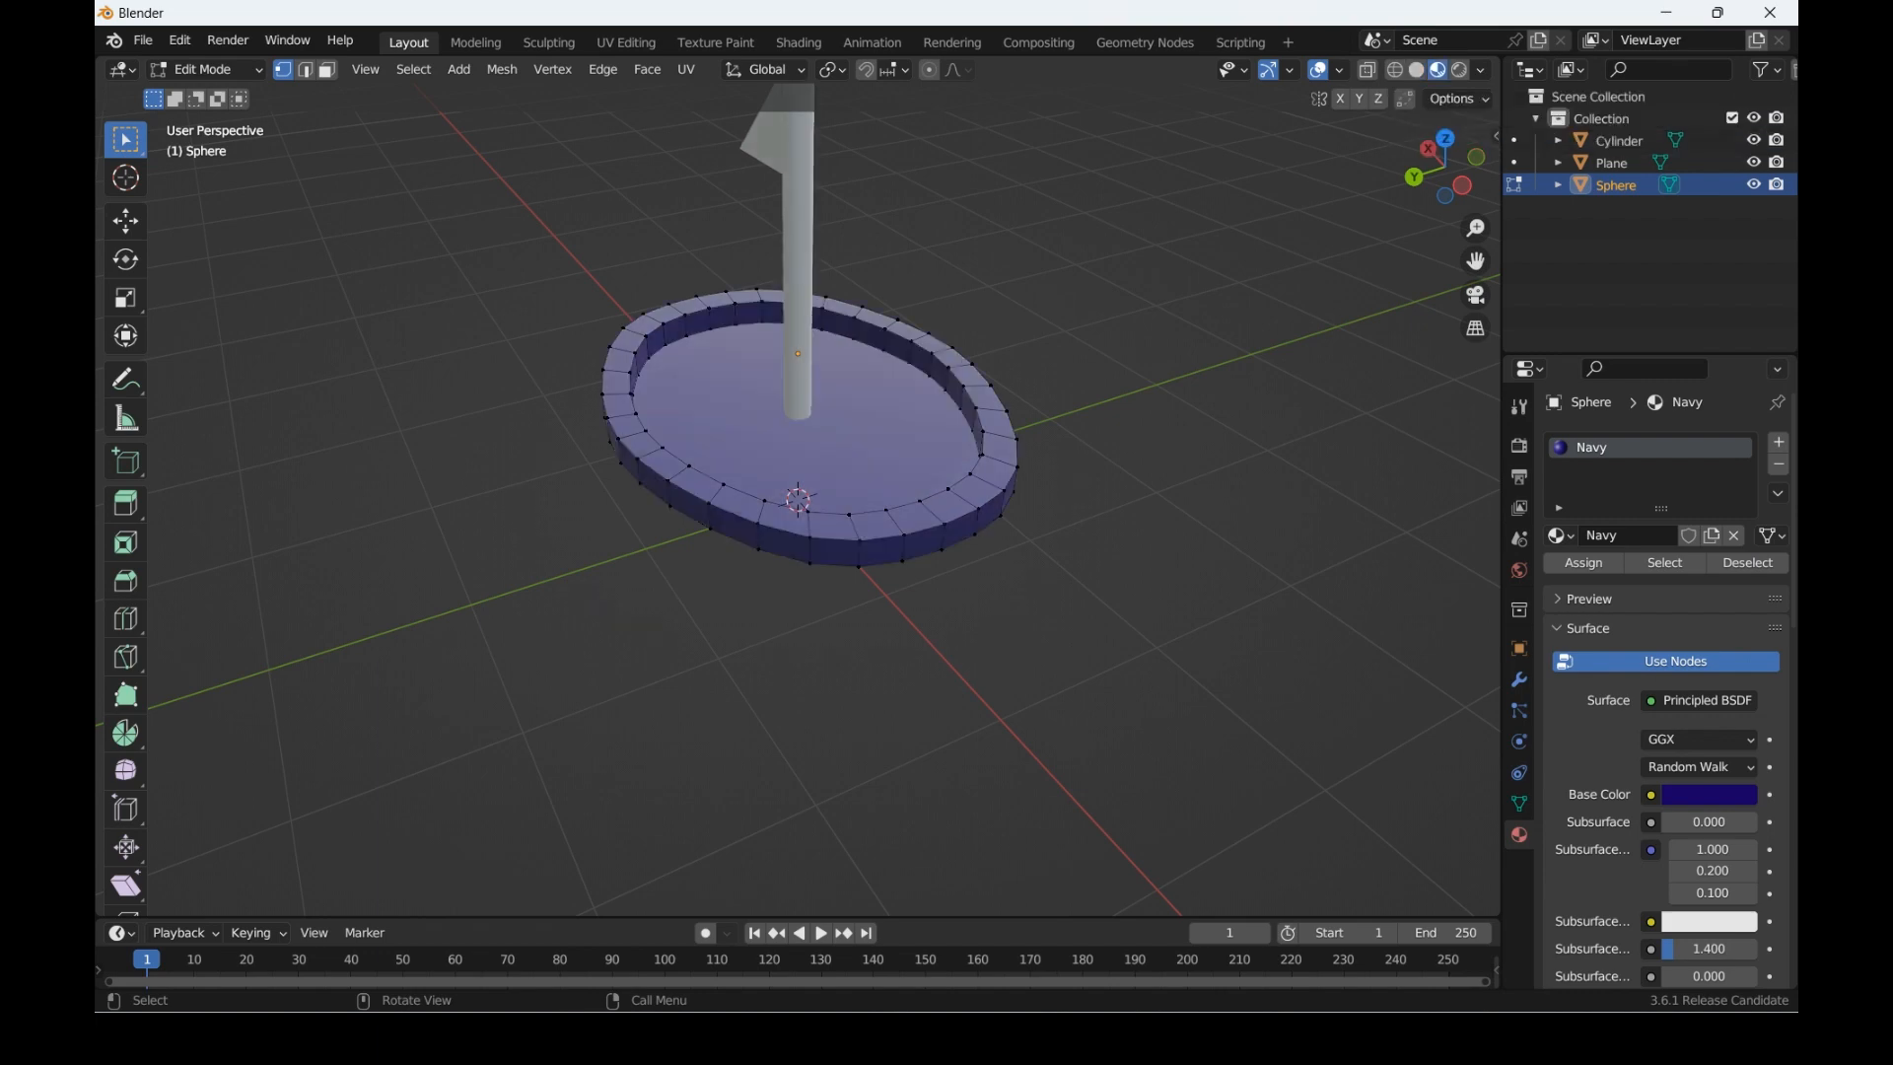
{"action": "mouse_move", "coordinate": [1445, 167]}
{"action": "left_mouse_down"}
{"action": "mouse_move", "coordinate": [1445, 113]}
{"action": "mouse_move", "coordinate": [1400, 163]}
{"action": "mouse_move", "coordinate": [1364, 153]}
{"action": "mouse_move", "coordinate": [1470, 168]}
{"action": "left_mouse_up"}
{"action": "key", "text": "Tab"}
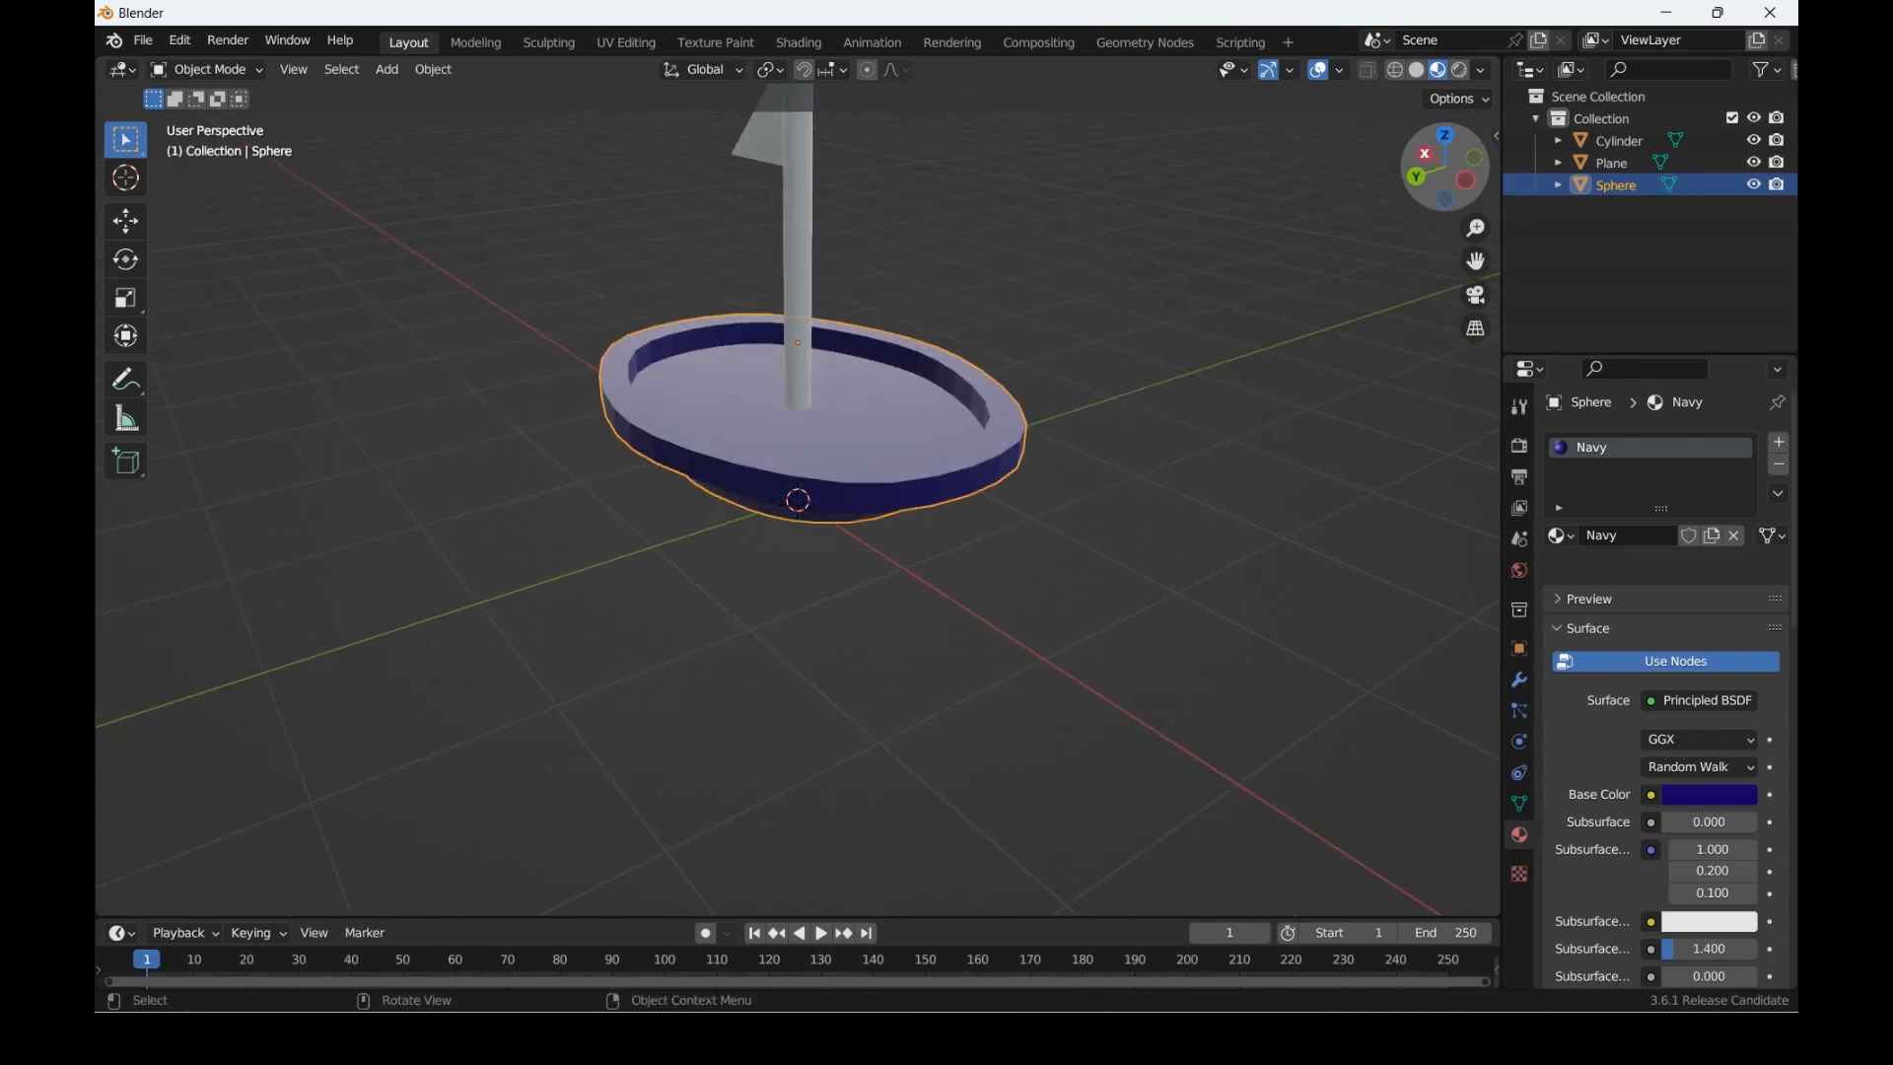
{"action": "middle_click_drag", "start_coordinate": [848, 473], "coordinate": [749, 567]}
Step: Select the hull's inner floor face in Edit Mode and add a second material named White to the hull
{"action": "key", "text": "Tab"}
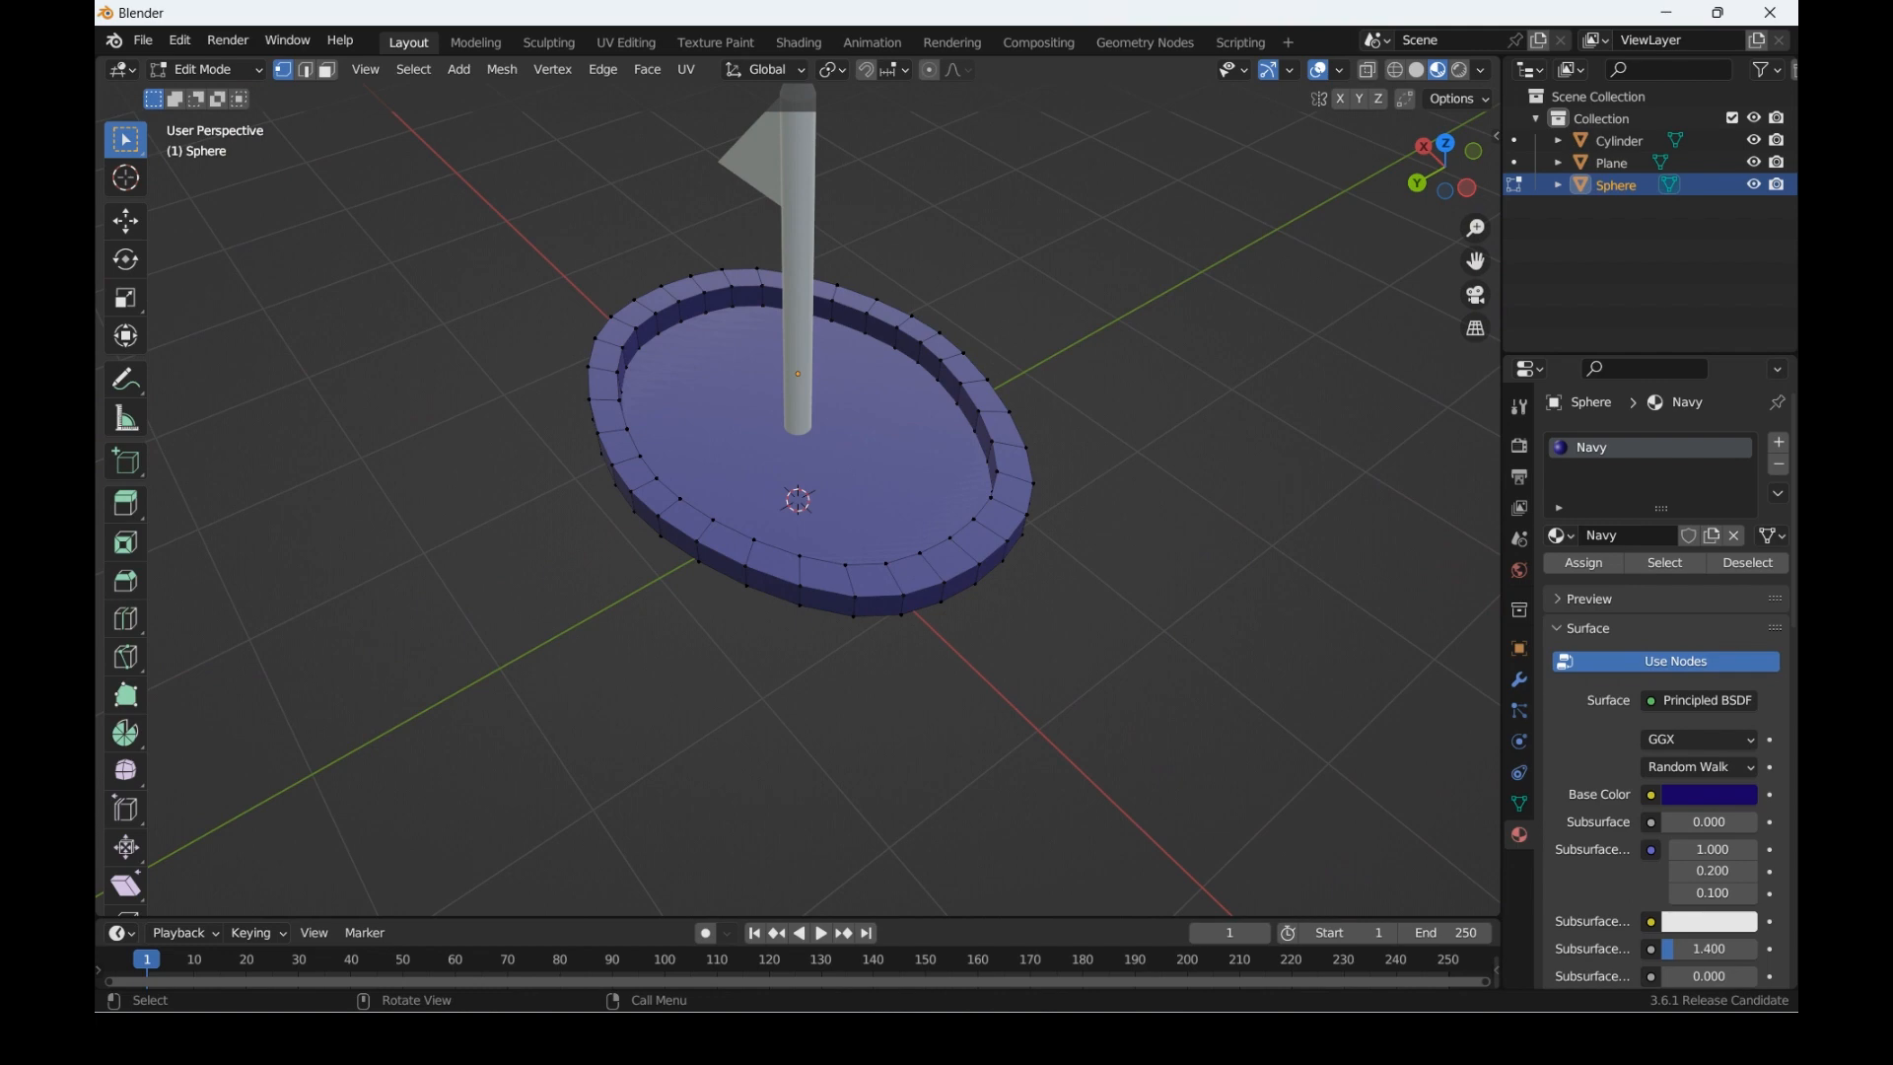
{"action": "key", "text": "3"}
{"action": "left_click", "coordinate": [824, 456]}
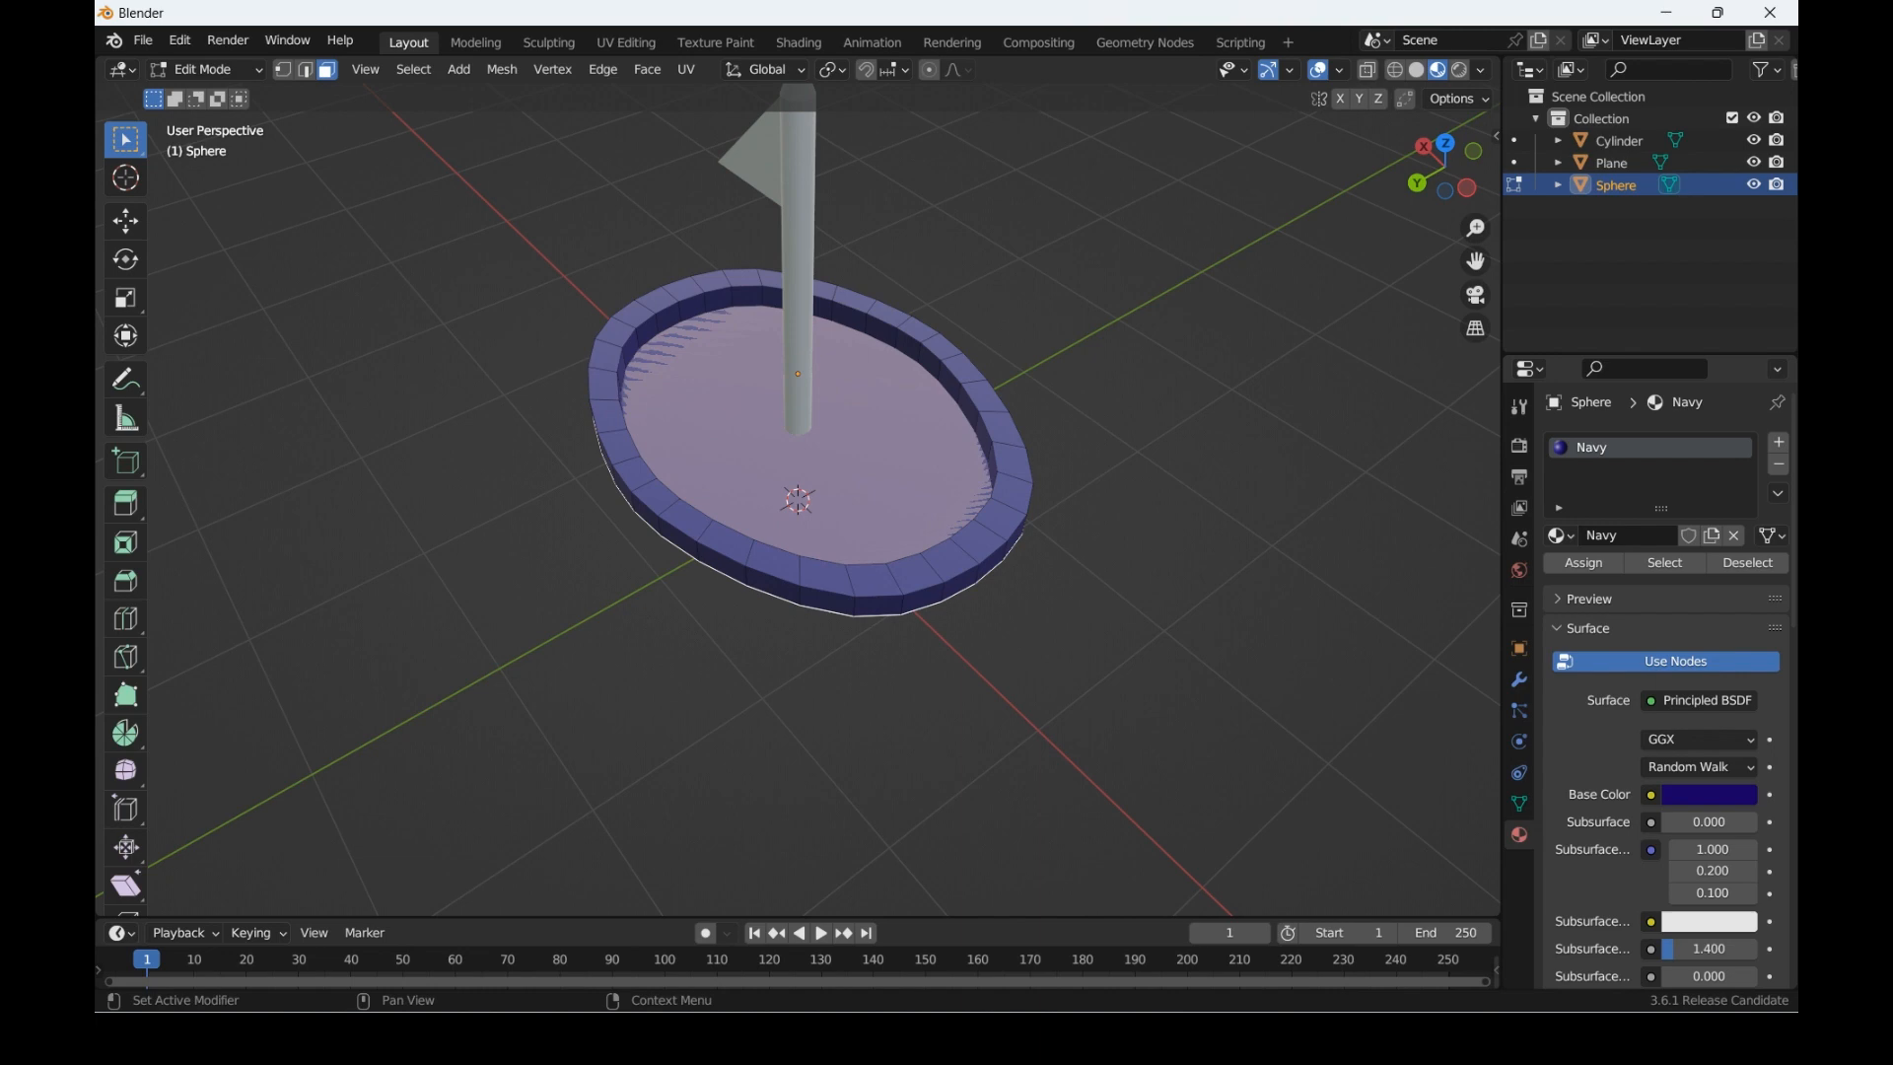
{"action": "left_click", "coordinate": [1780, 443]}
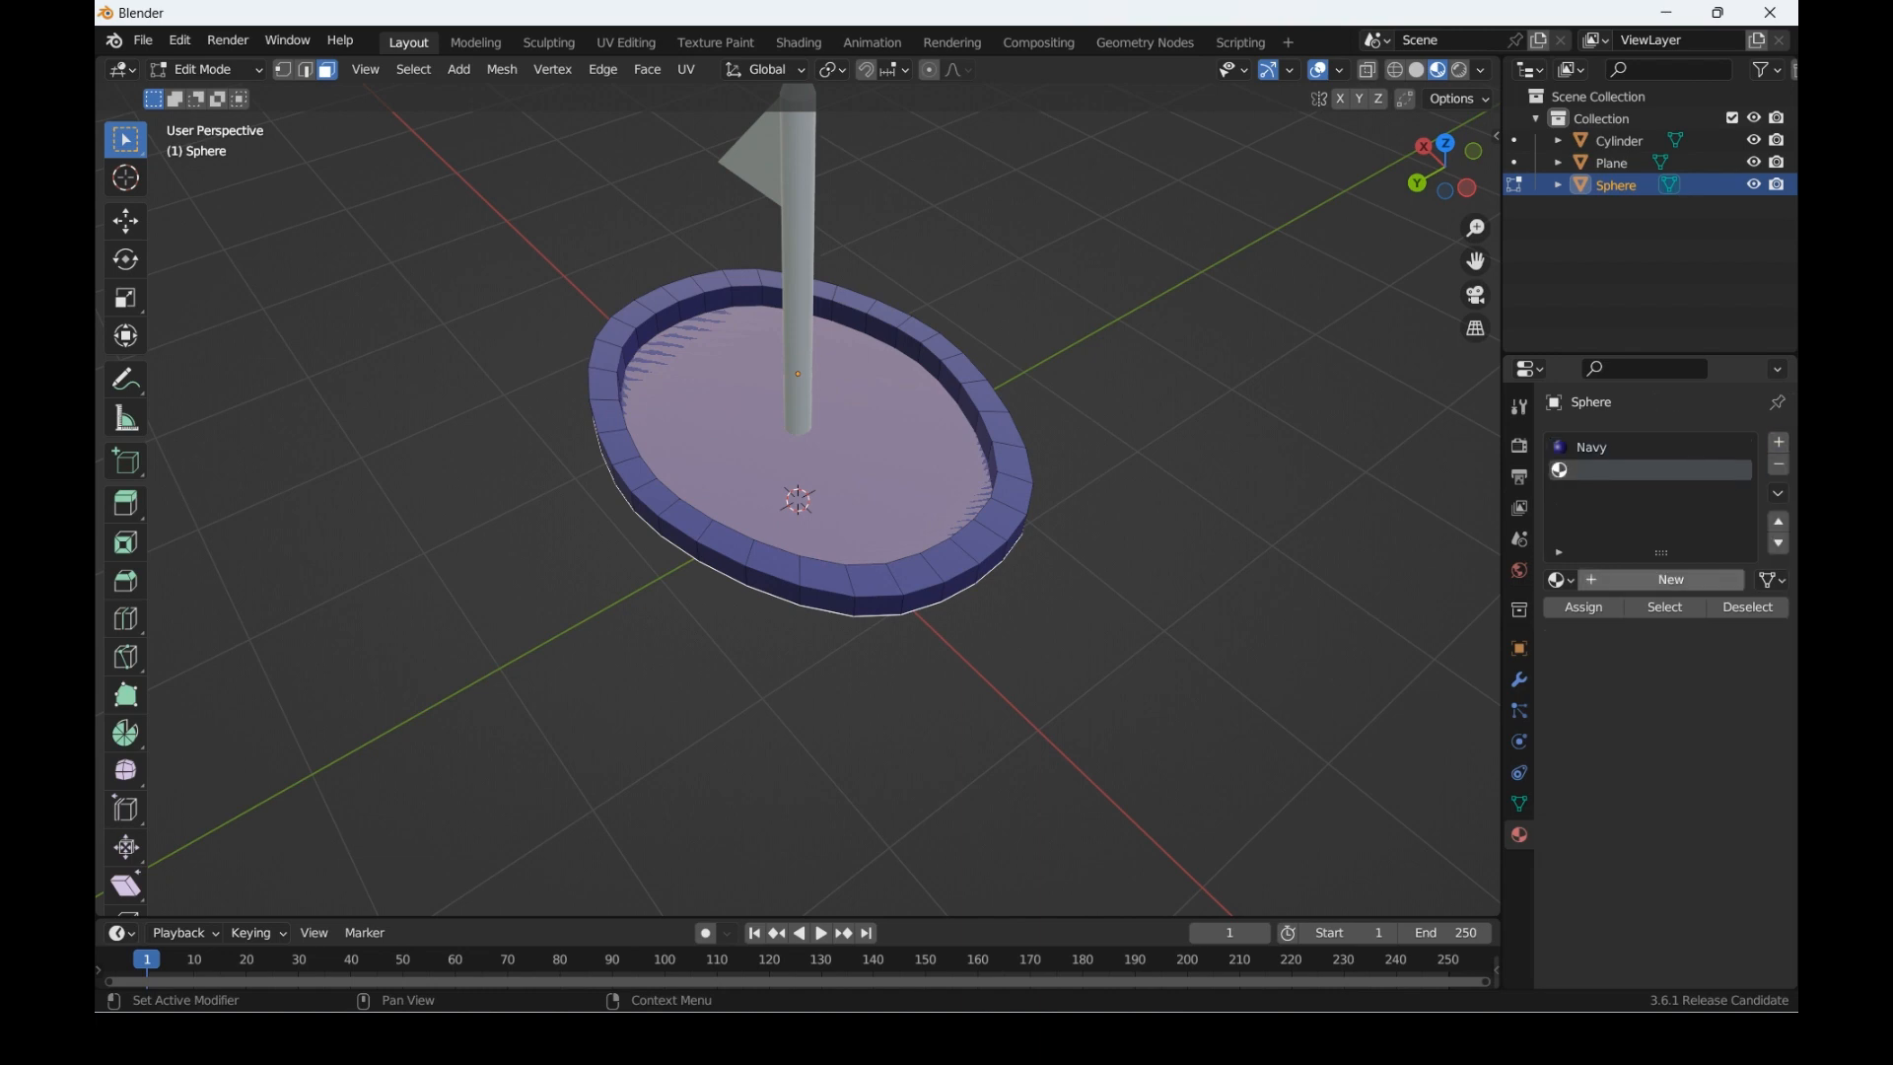
{"action": "left_click", "coordinate": [1666, 580]}
{"action": "double_click", "coordinate": [1625, 579]}
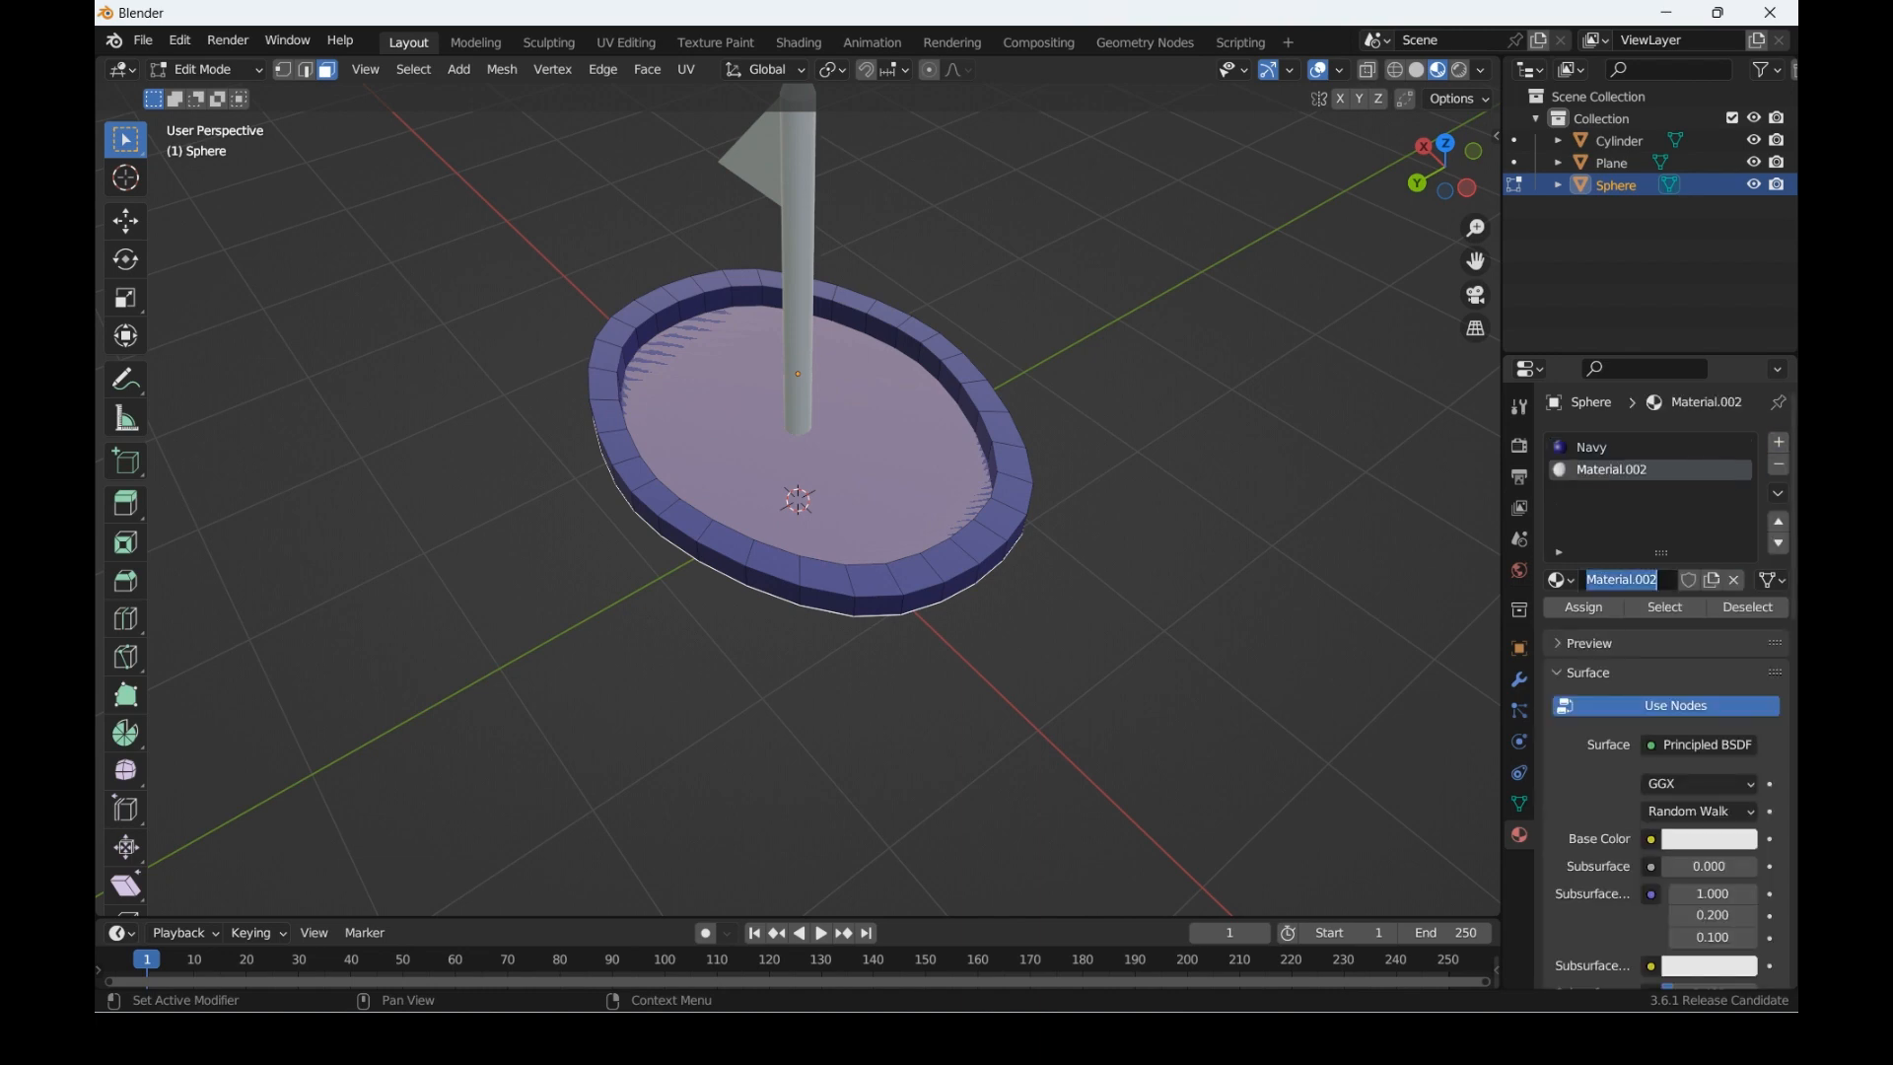
{"action": "type", "text": "White"}
{"action": "key", "text": "Return"}
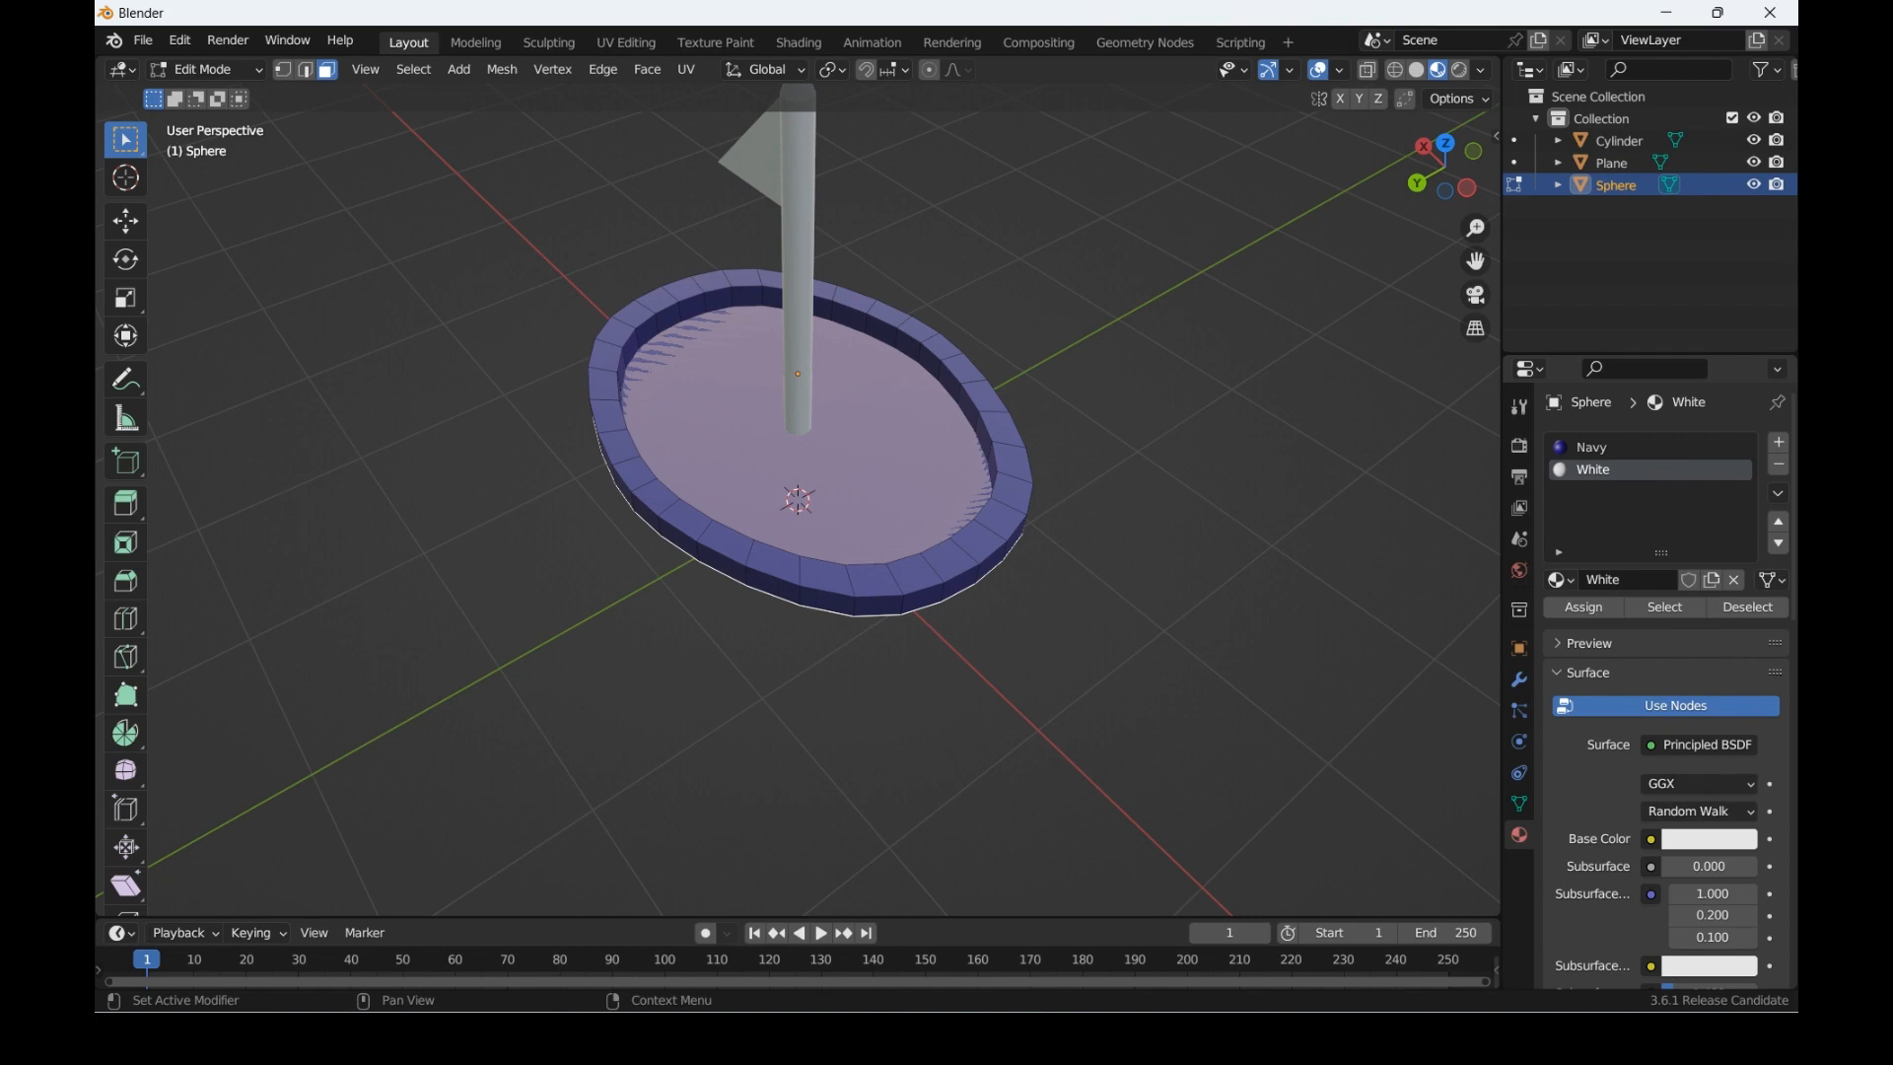
Step: Set the White material's base color to pure white with a value of 1.000
{"action": "left_click", "coordinate": [1709, 839]}
{"action": "left_click_drag", "start_coordinate": [1740, 535], "coordinate": [1740, 517]}
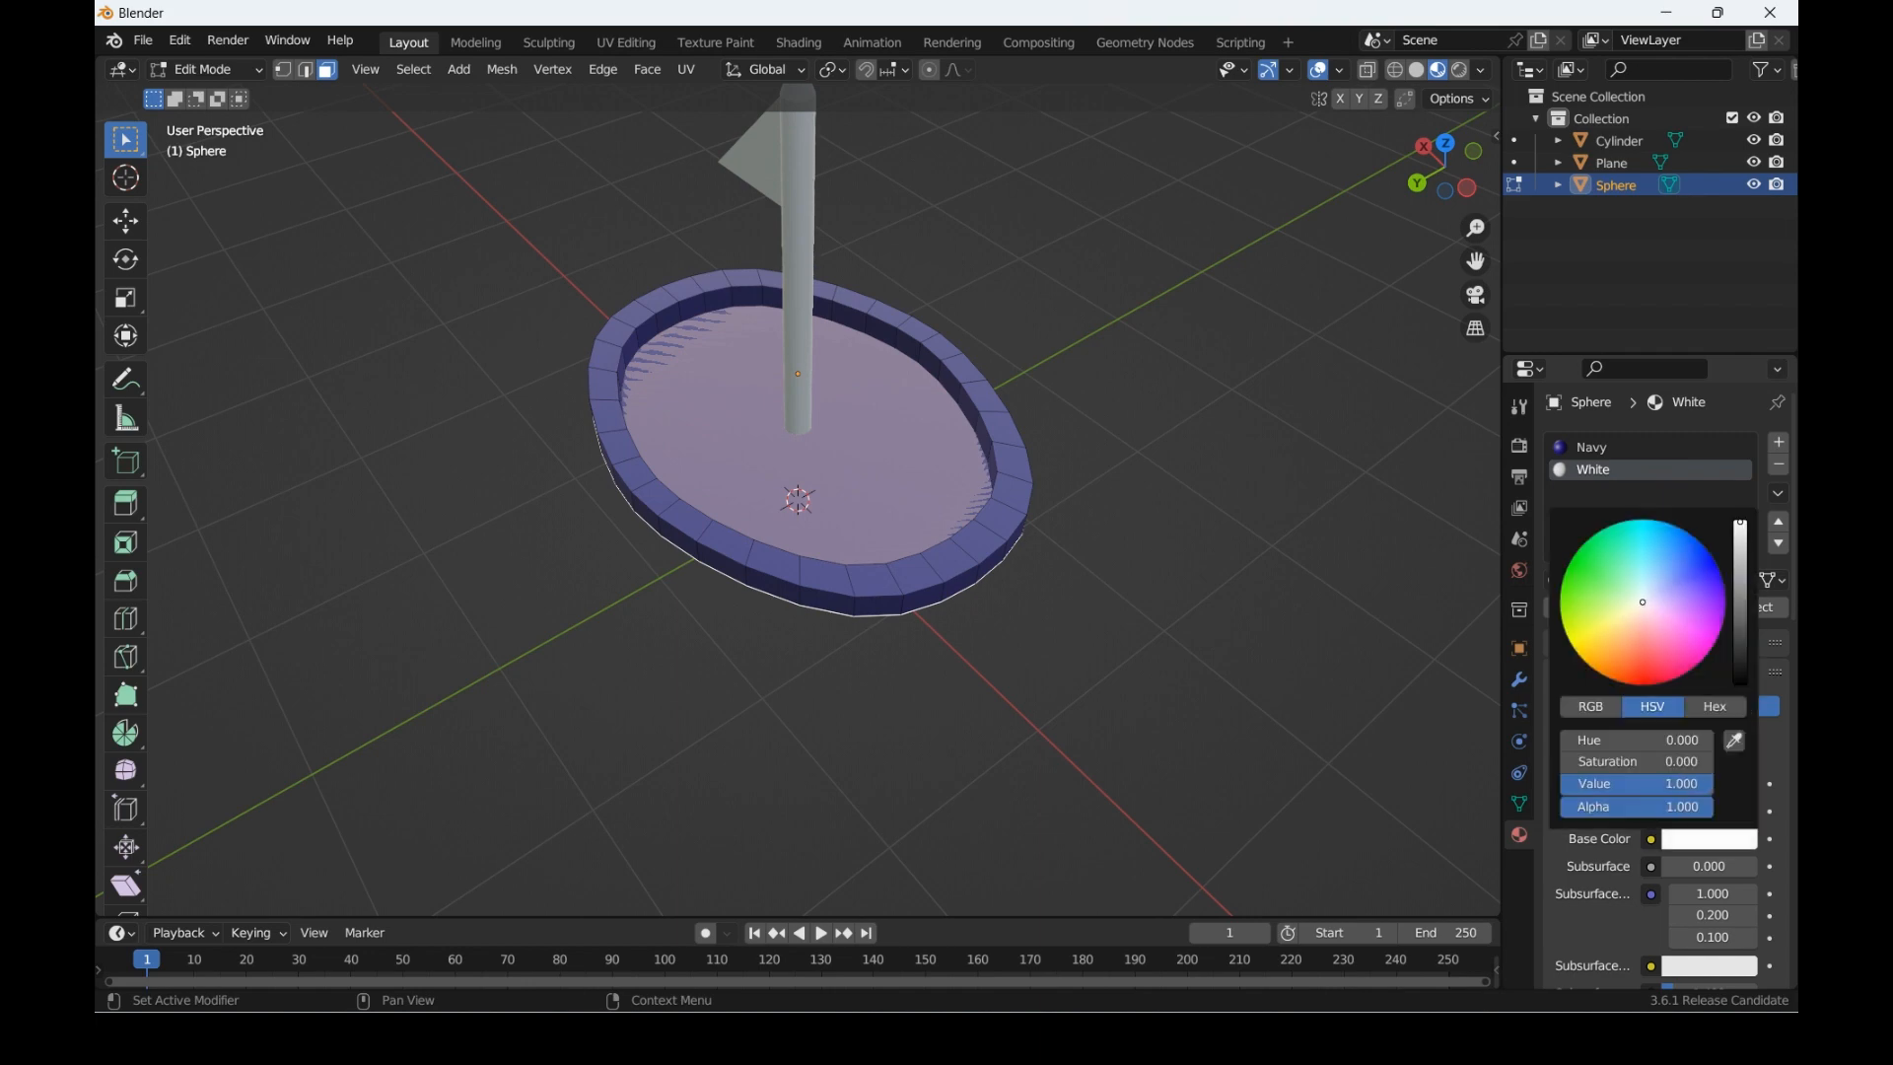
{"action": "left_click", "coordinate": [1244, 533]}
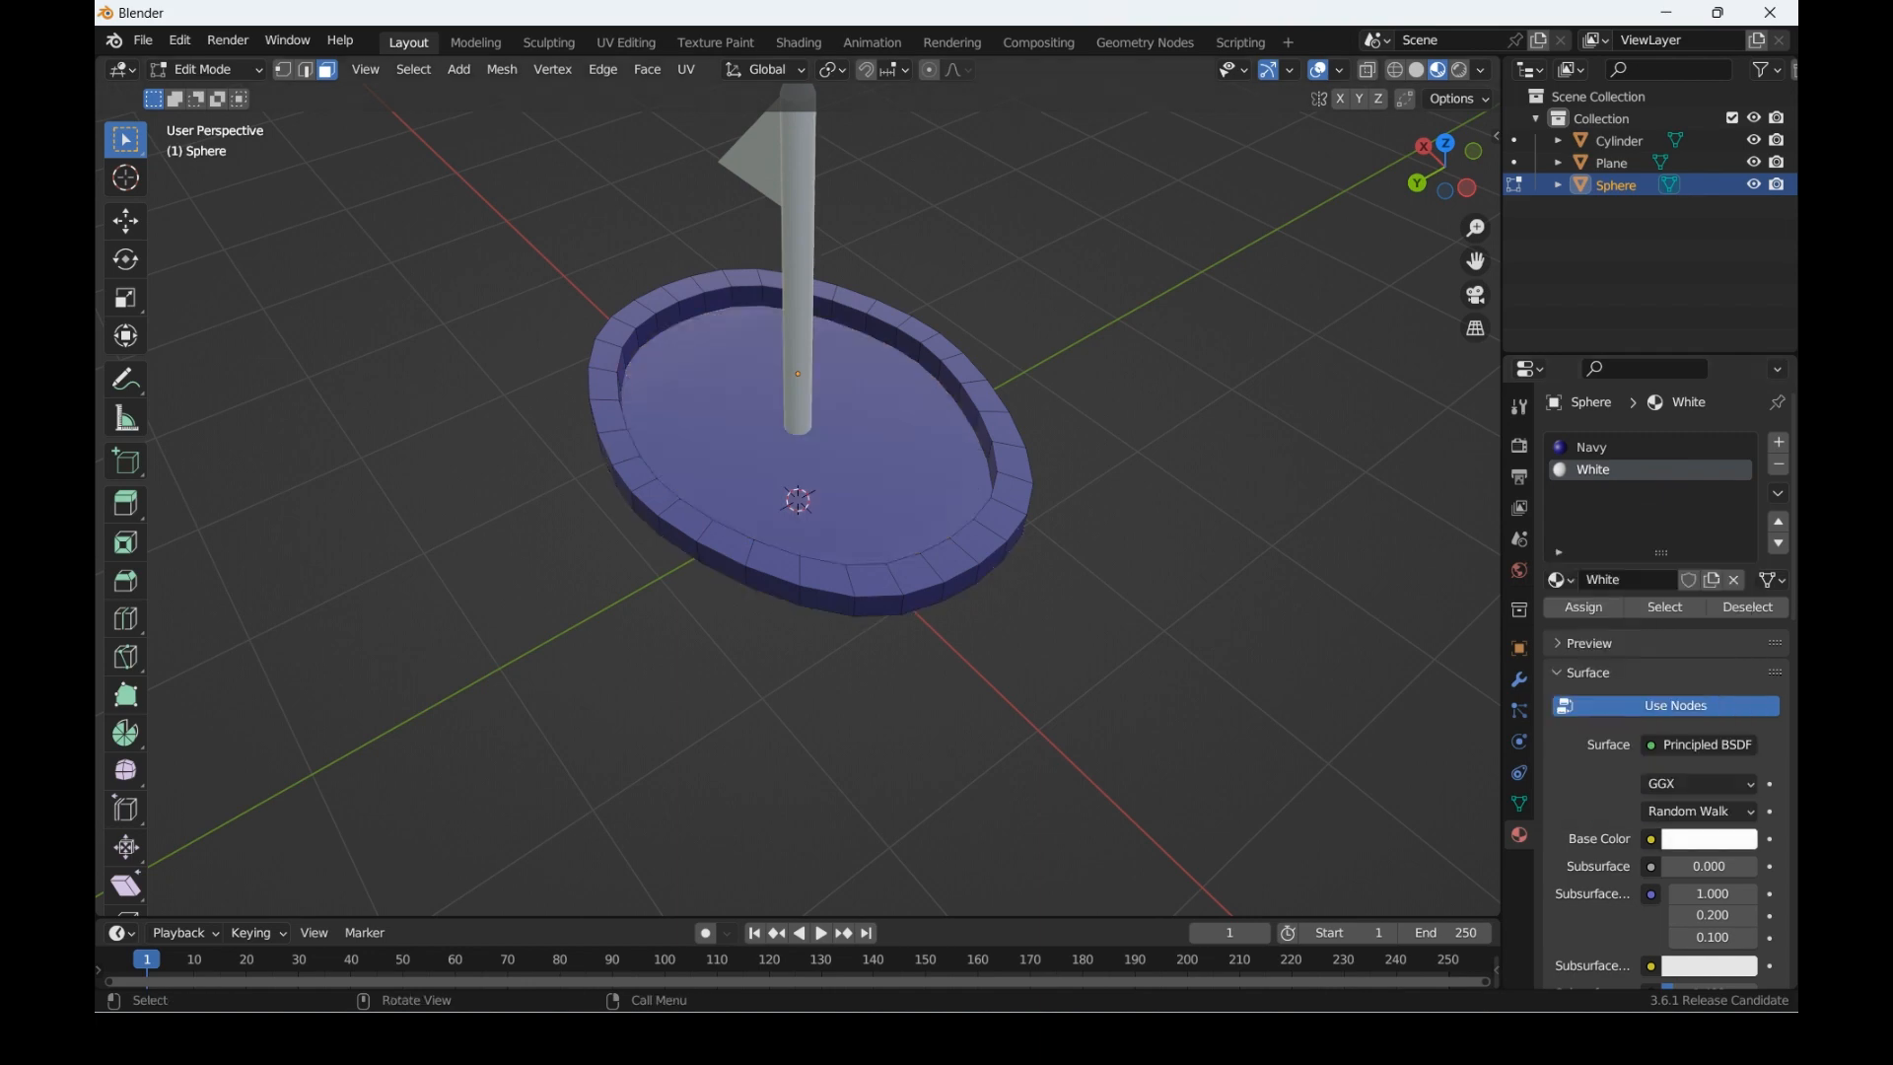
Step: Assign the White material to the hull's inner floor face and leave Edit Mode
{"action": "left_click", "coordinate": [863, 450]}
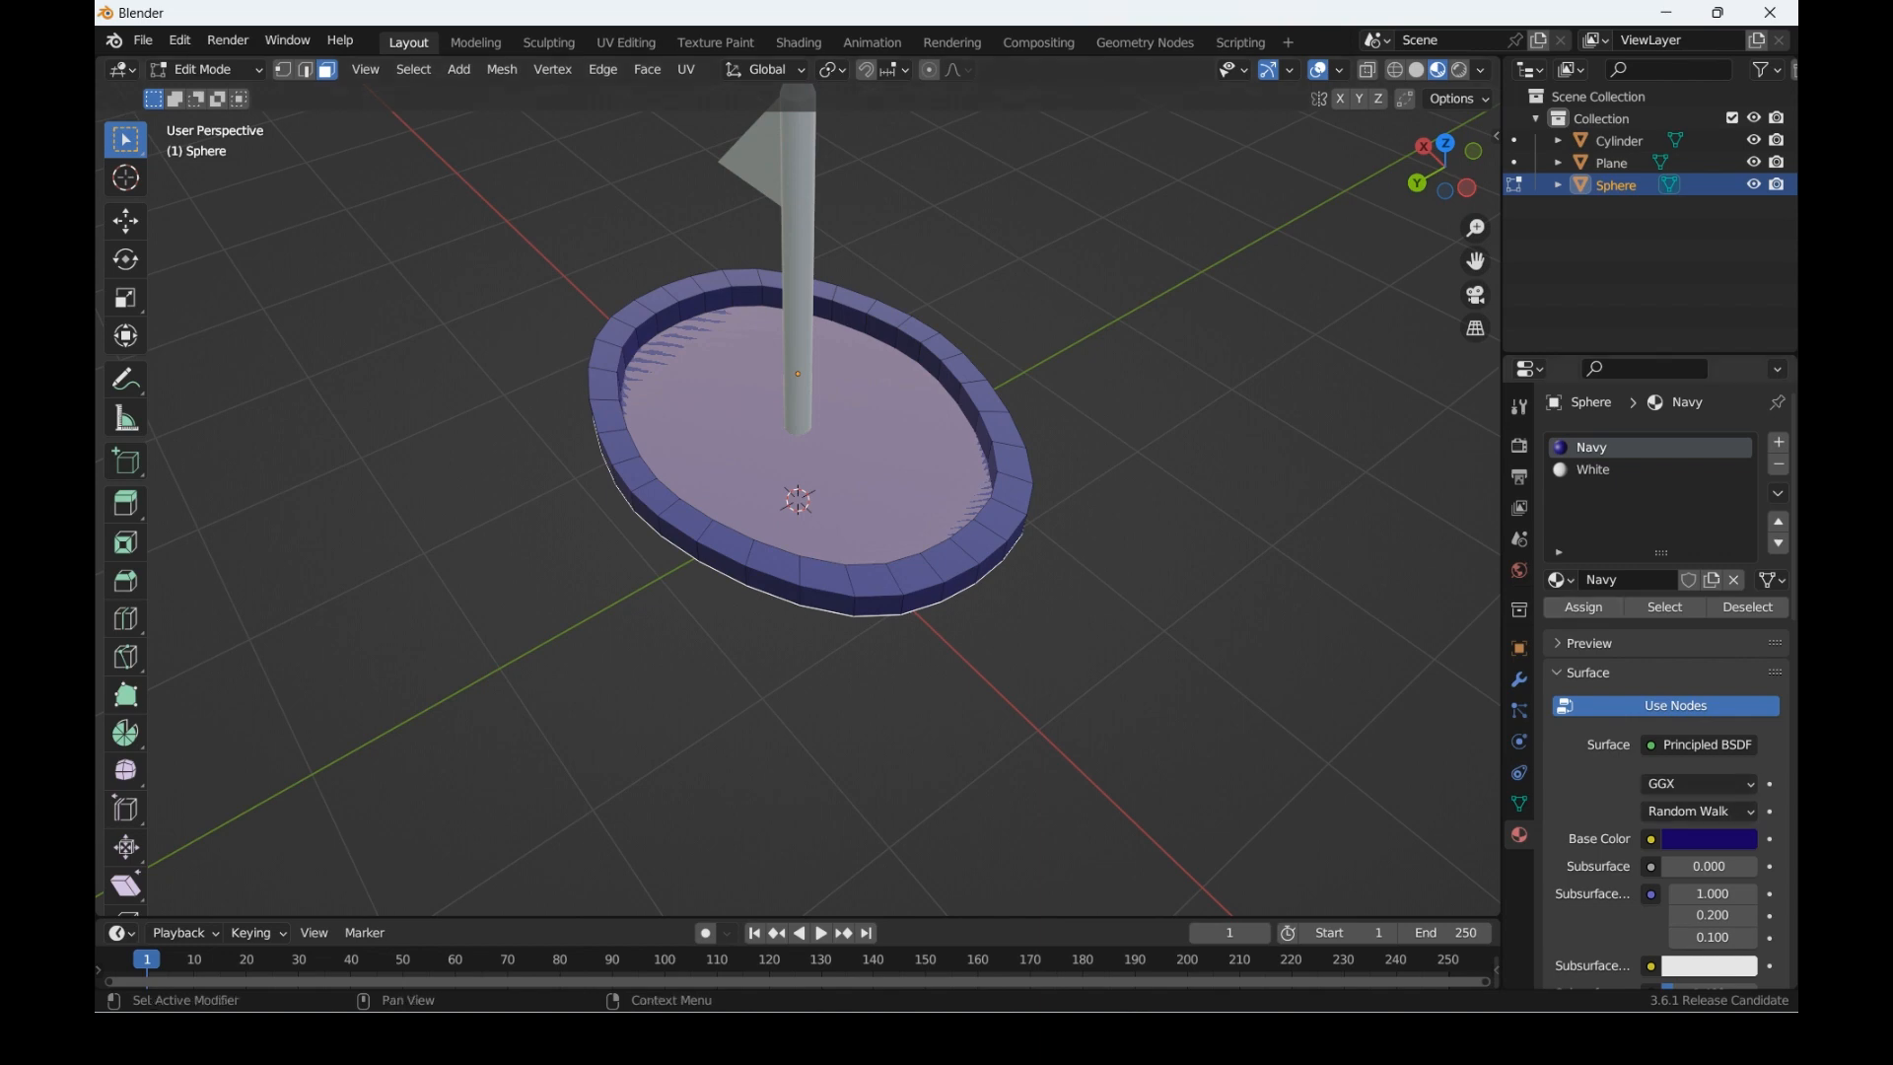
{"action": "left_click", "coordinate": [1652, 470]}
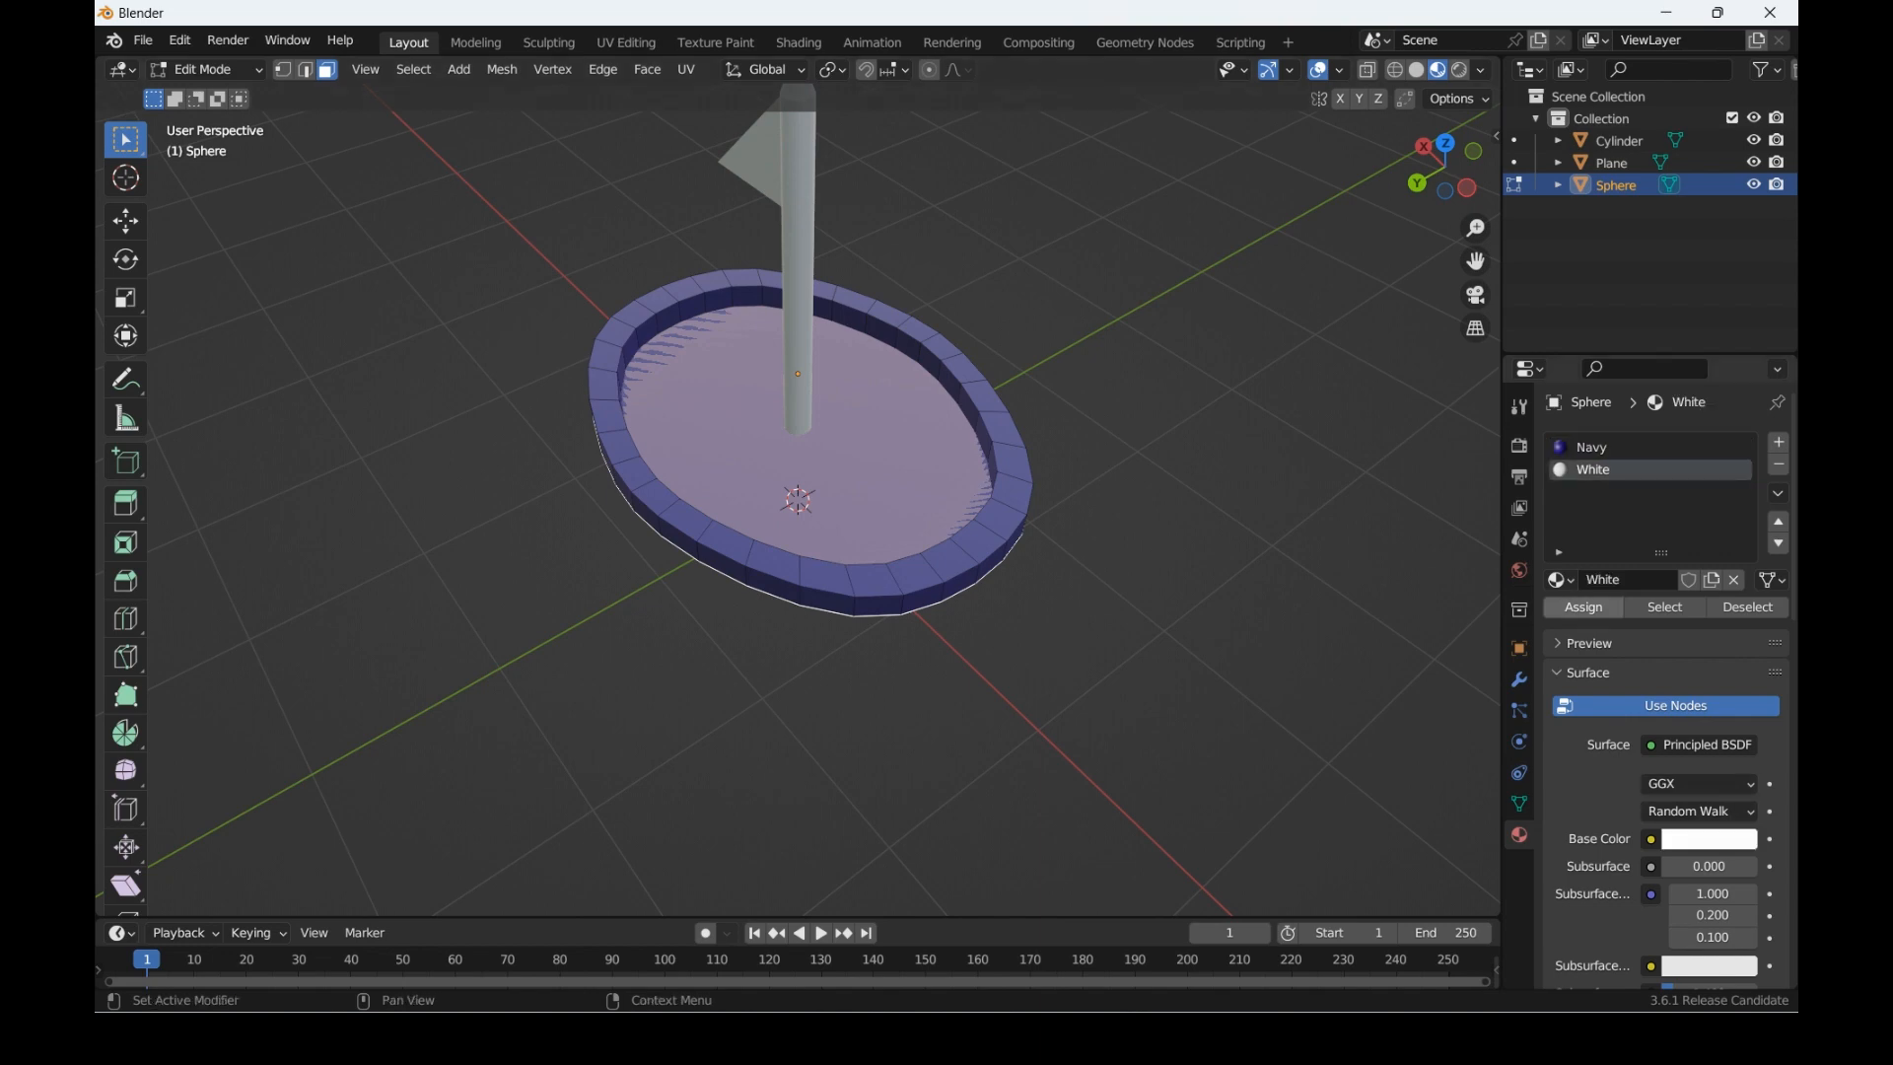
{"action": "left_click", "coordinate": [1585, 607]}
{"action": "left_click", "coordinate": [1233, 414]}
{"action": "left_click_drag", "start_coordinate": [1446, 167], "coordinate": [1646, 207]}
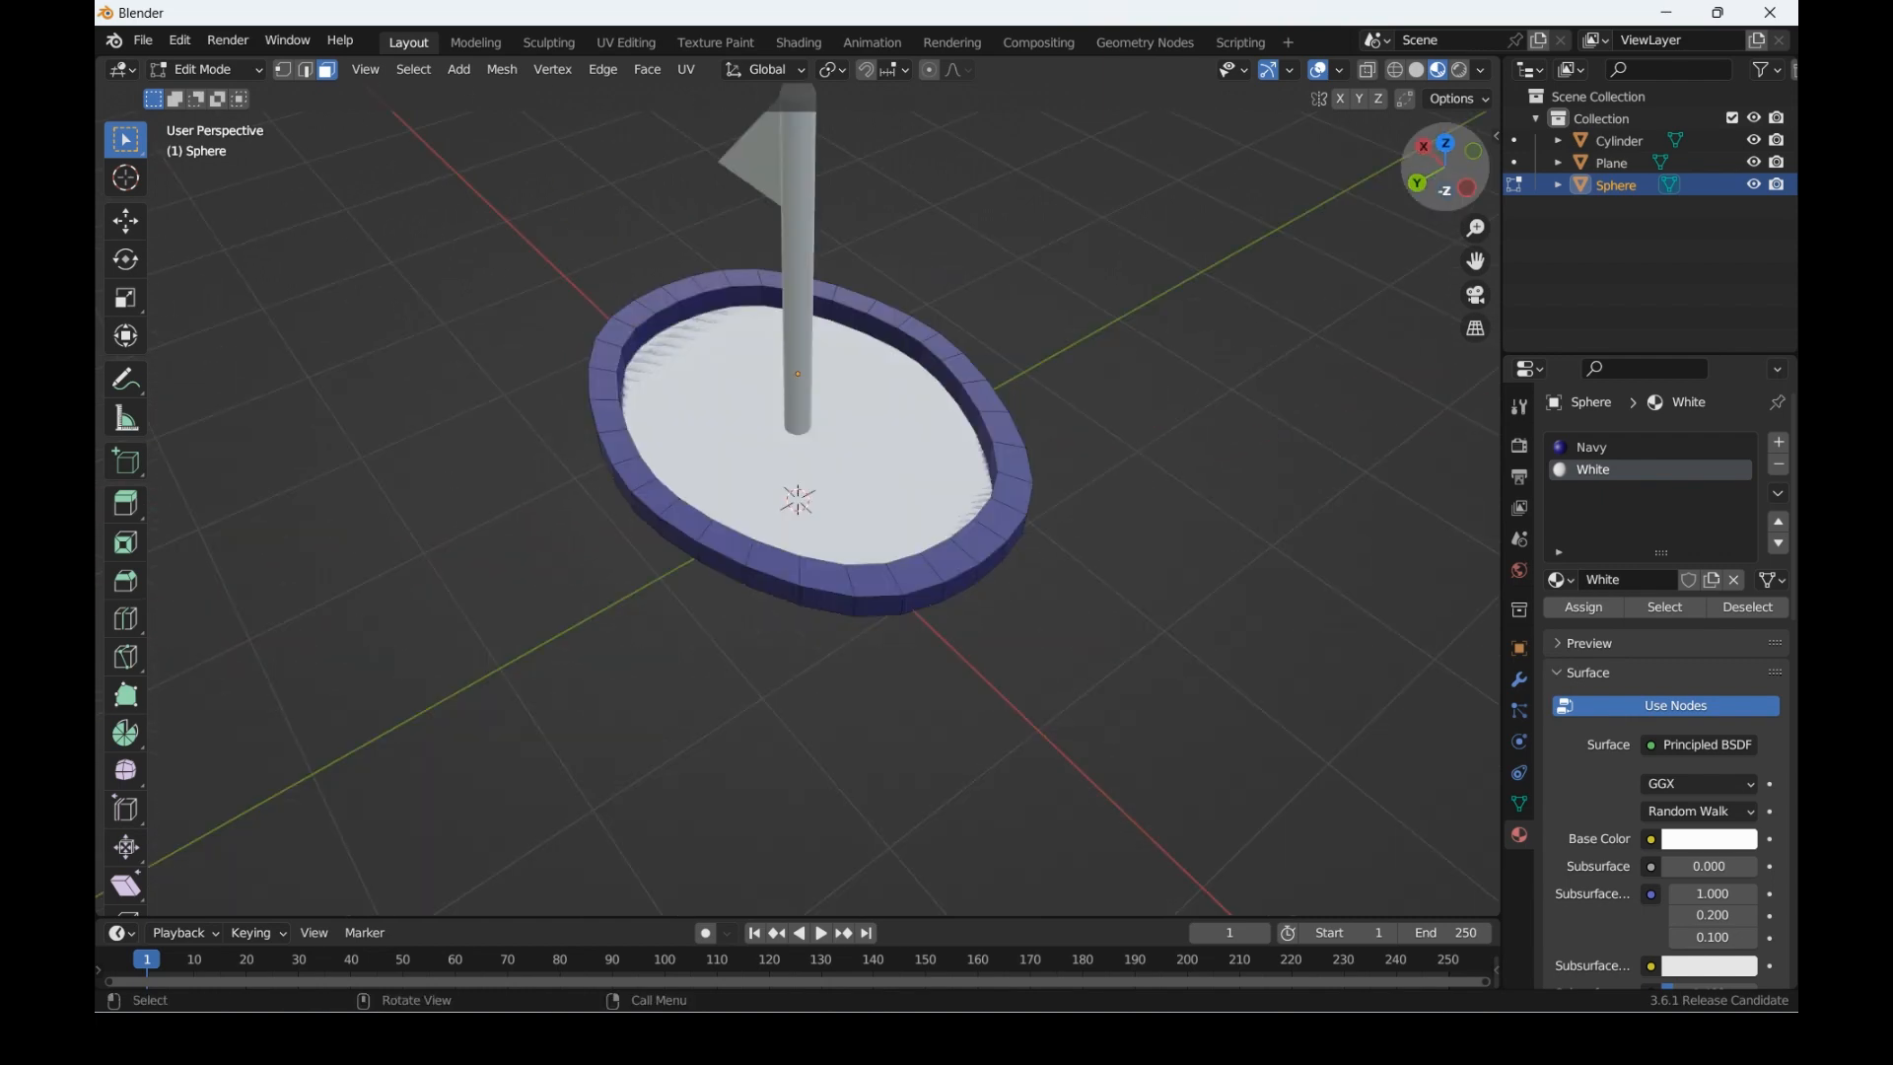
{"action": "left_click_drag", "start_coordinate": [1445, 168], "coordinate": [1343, 178]}
{"action": "key", "text": "Tab"}
{"action": "key", "text": "Tab"}
{"action": "key", "text": "Tab"}
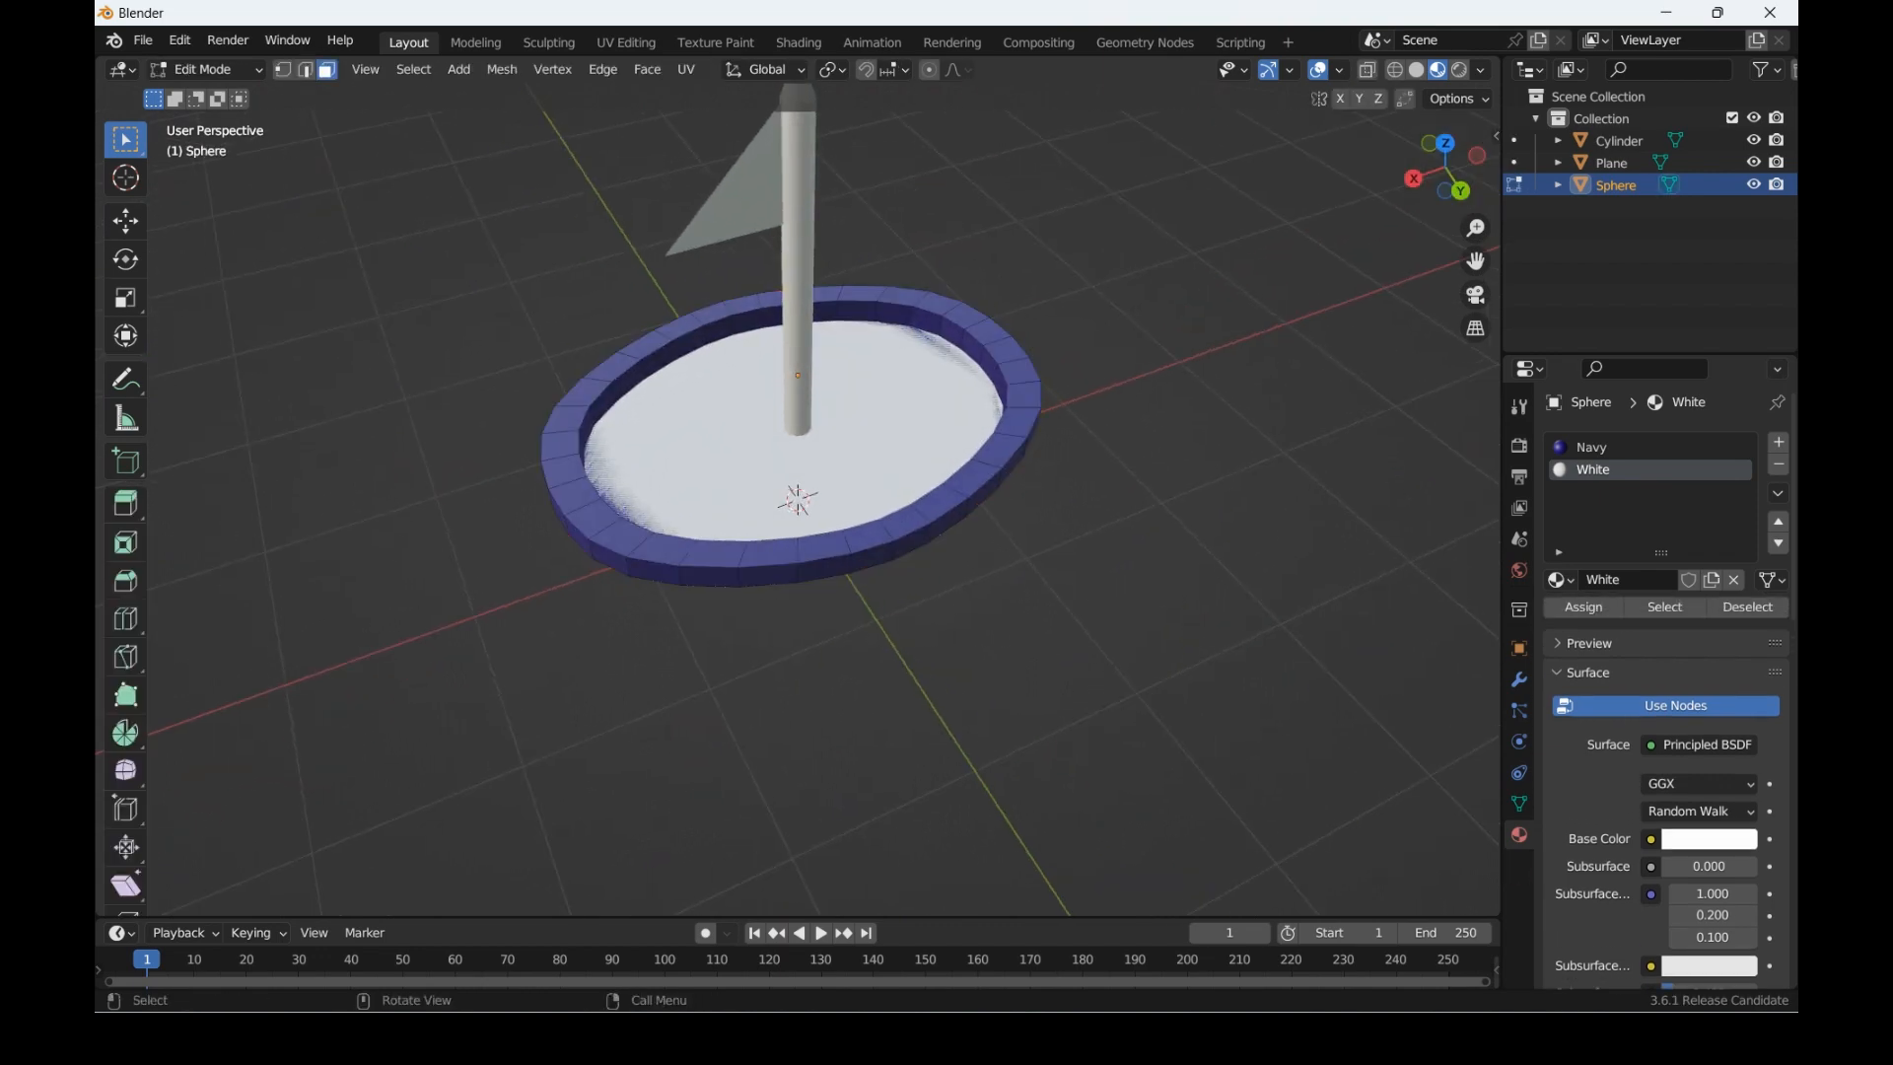
Step: Create a new material on the mast and set its base color to pure white with a value of 1.000
{"action": "left_click", "coordinate": [797, 296]}
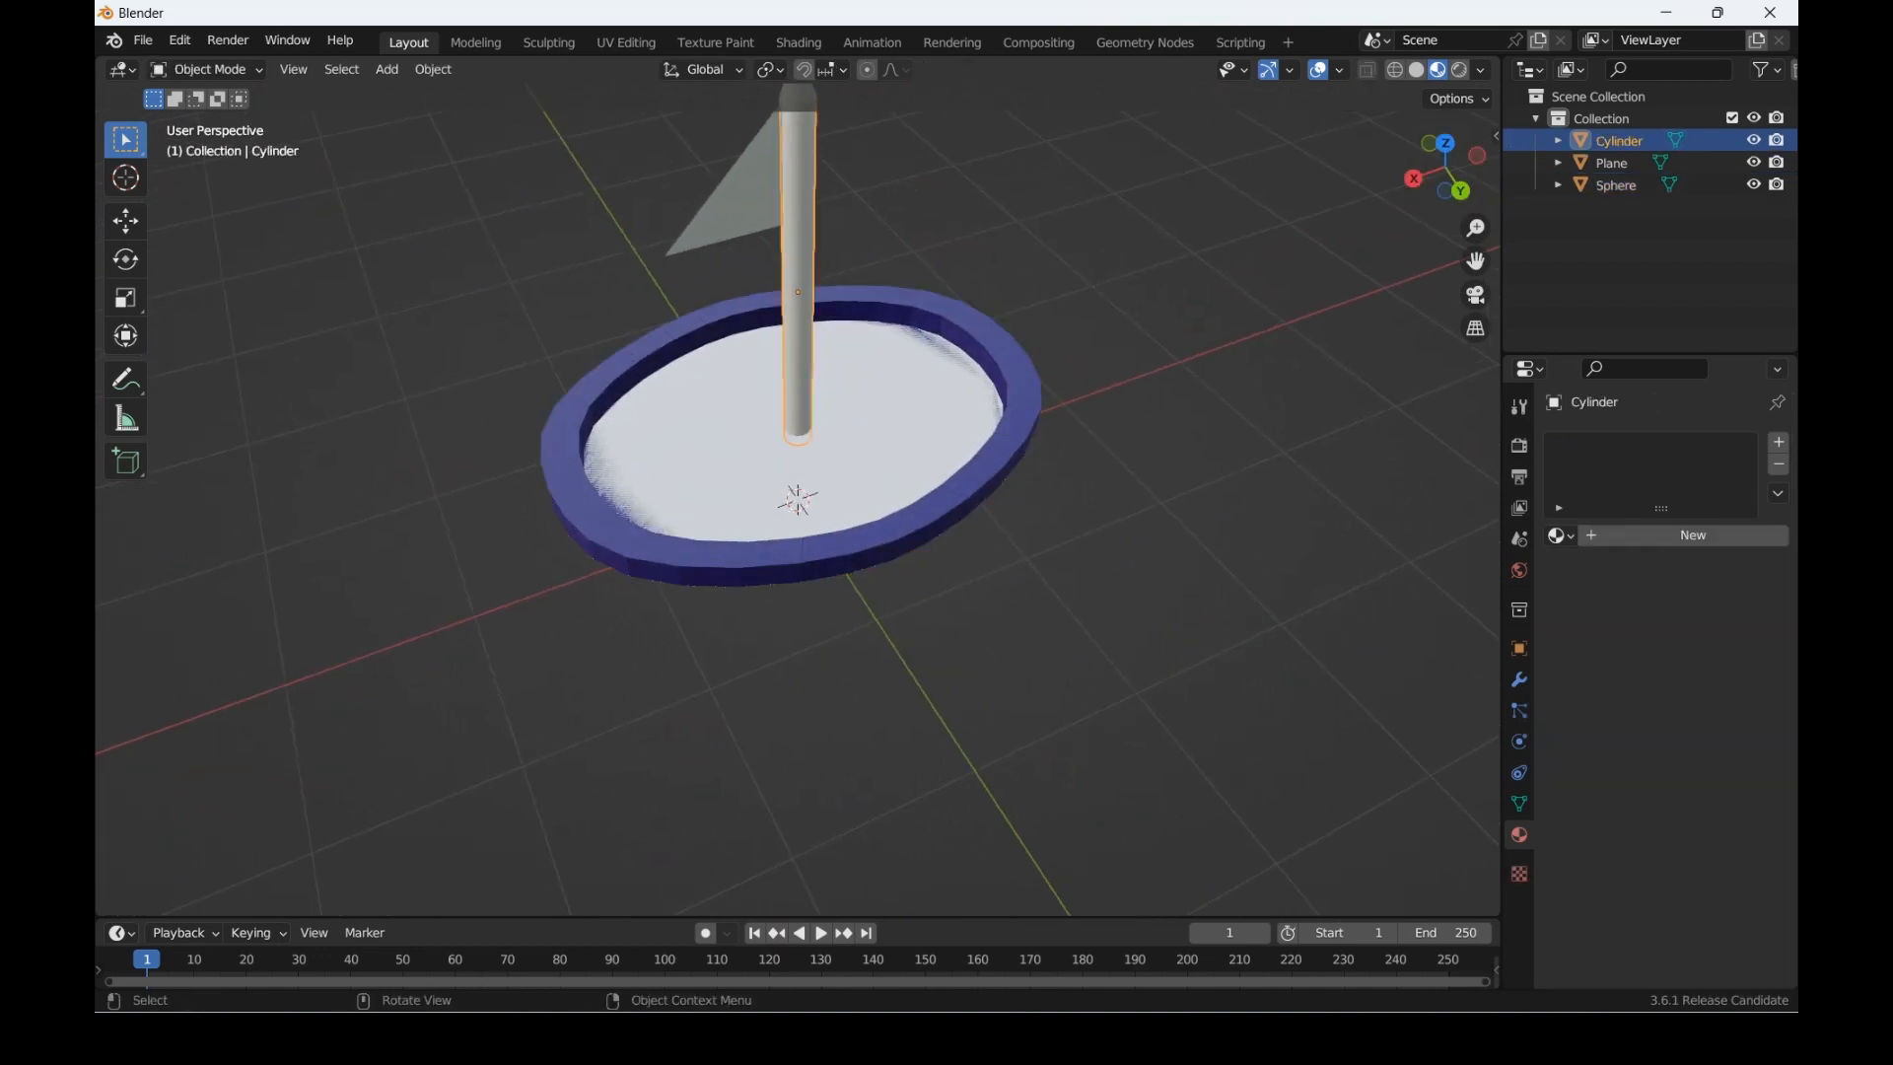
{"action": "left_click_drag", "start_coordinate": [1445, 150], "coordinate": [1545, 172]}
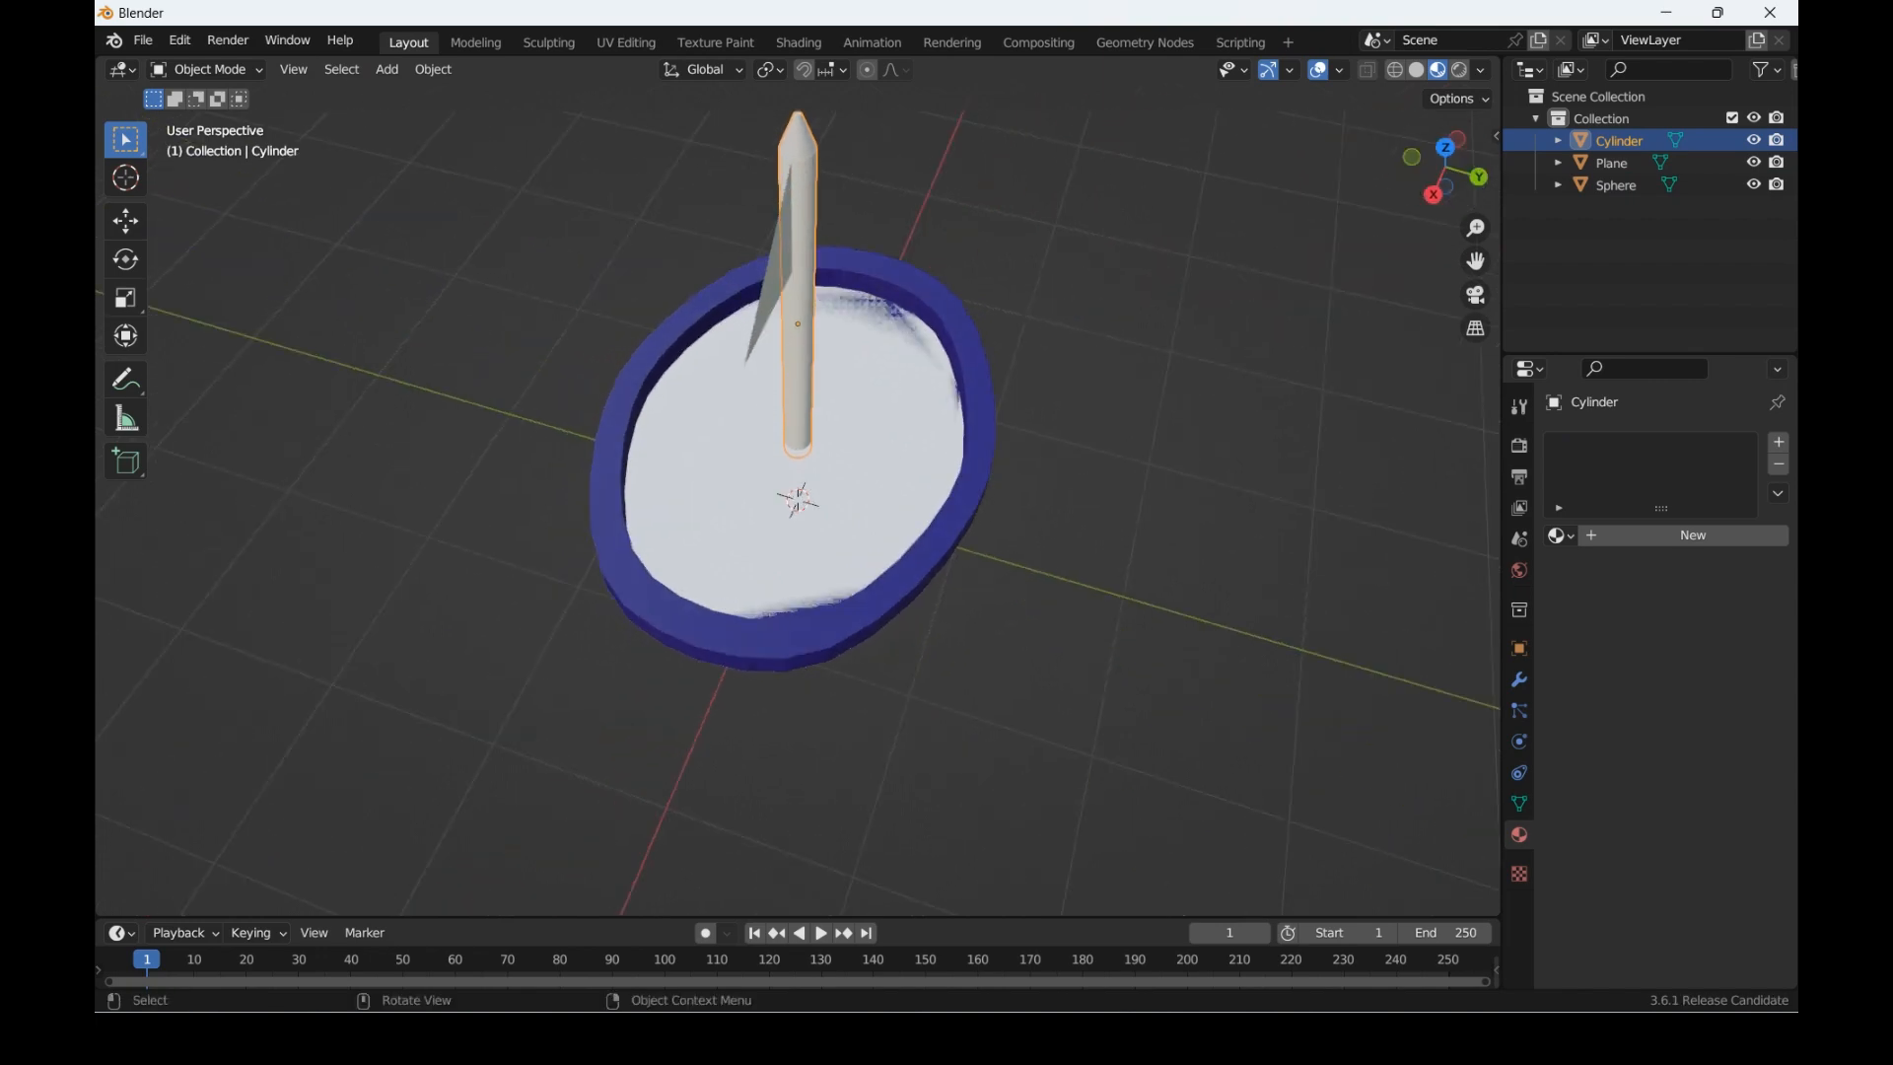
{"action": "left_click", "coordinate": [1692, 535]}
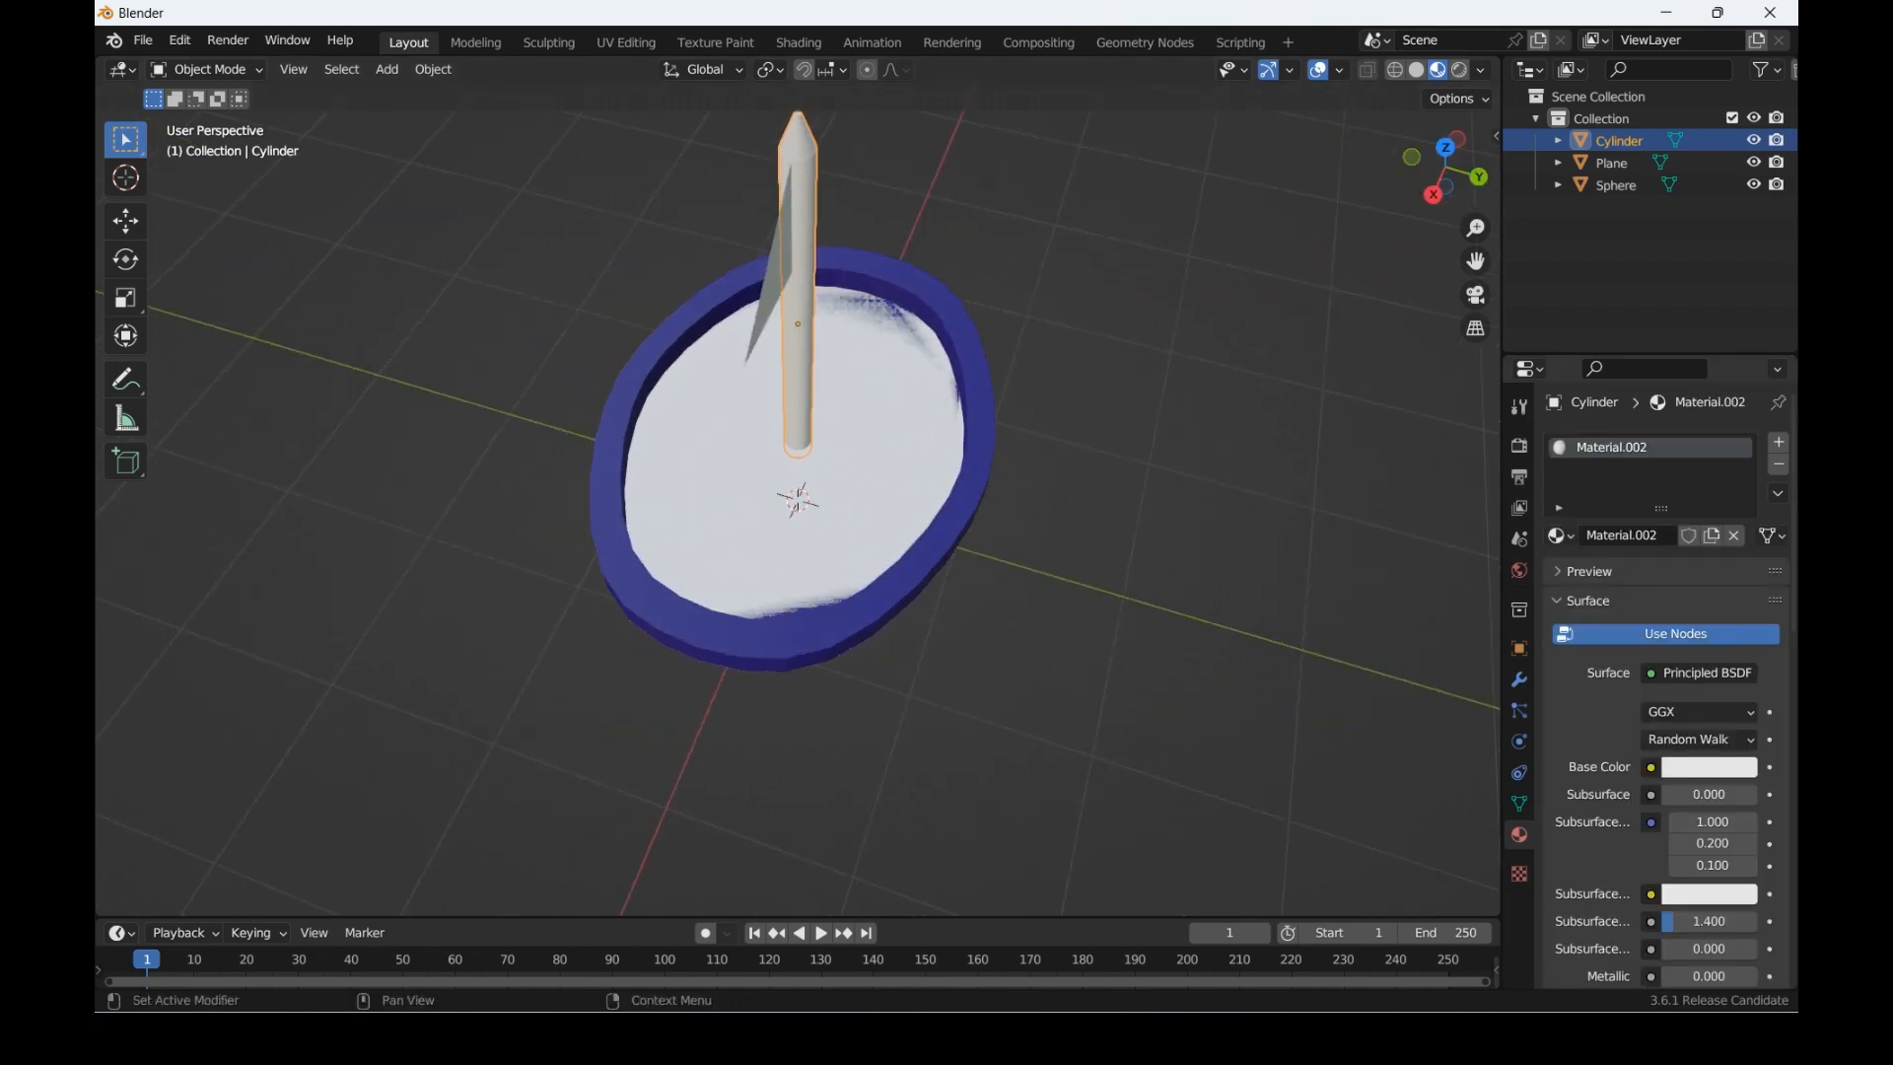
{"action": "left_click", "coordinate": [1708, 767]}
{"action": "left_click_drag", "start_coordinate": [1740, 463], "coordinate": [1740, 446]}
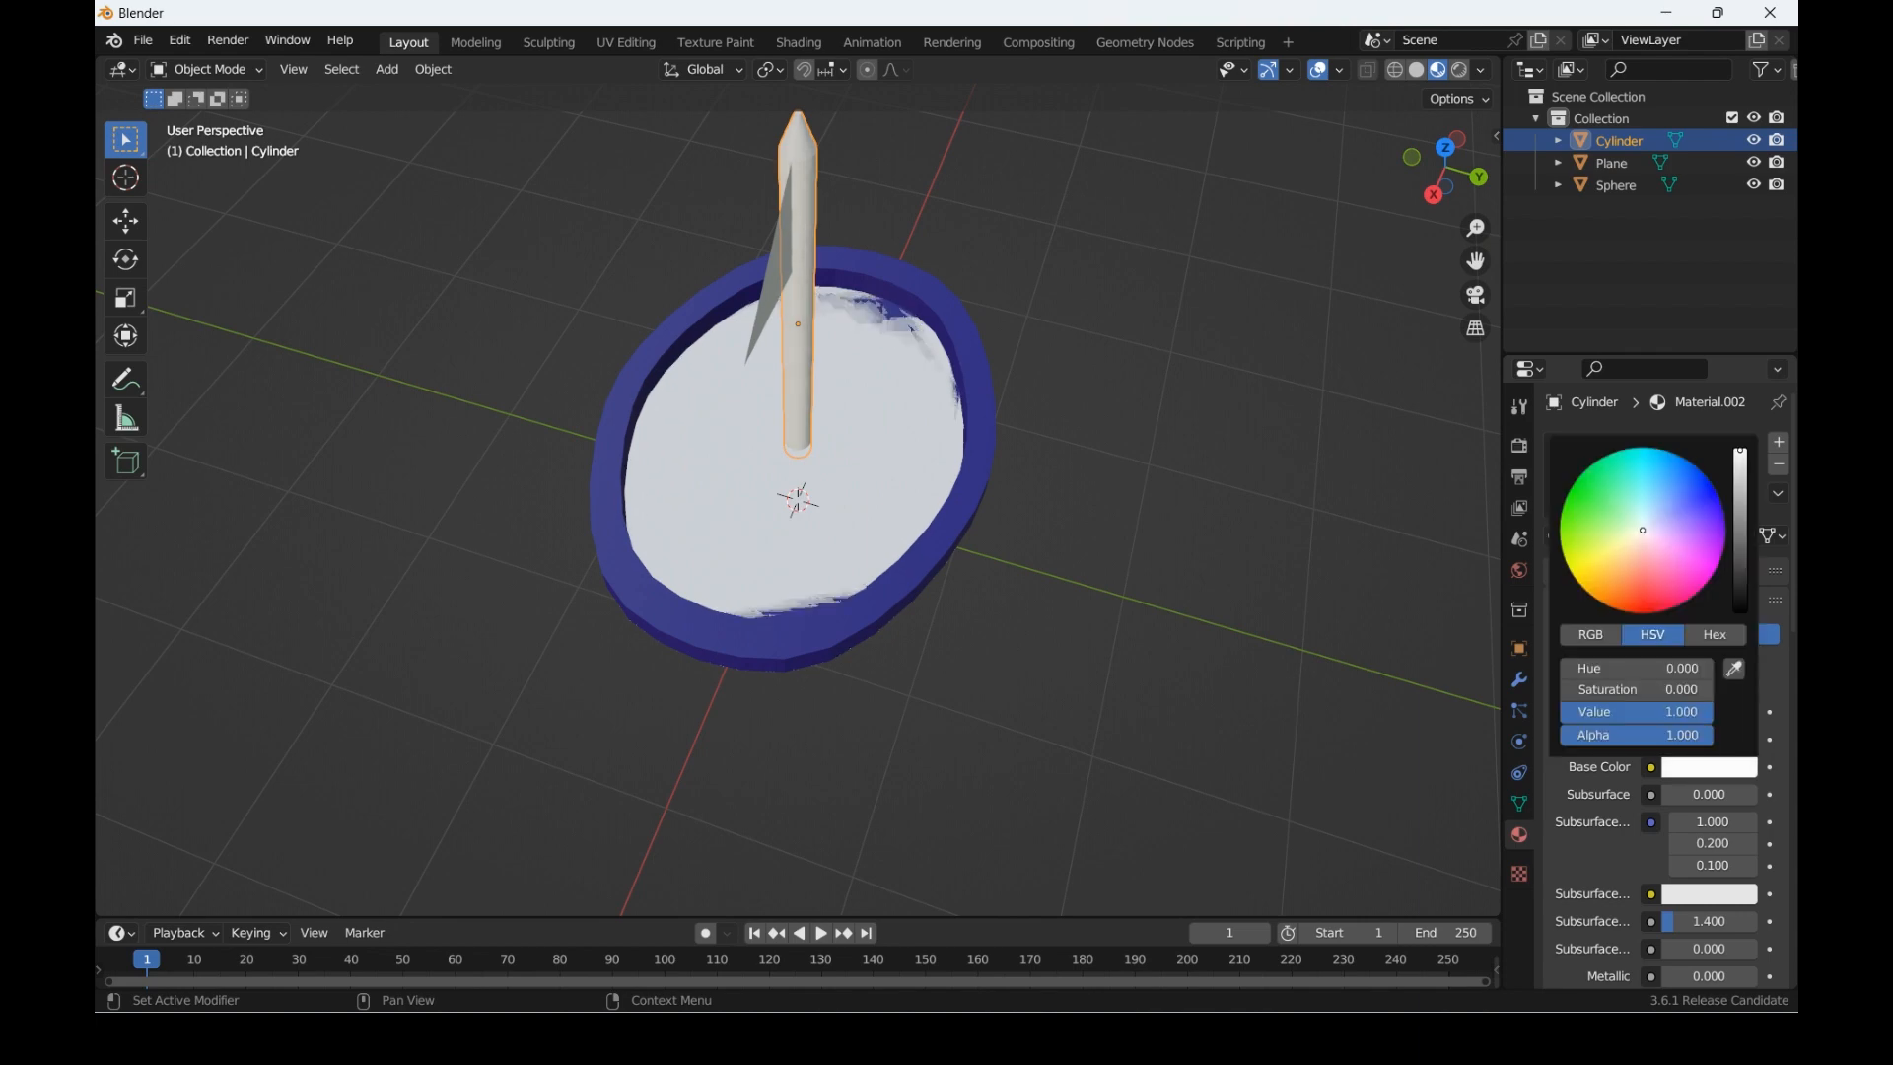
{"action": "left_click", "coordinate": [1232, 552]}
Step: Create a new material on the triangular flag and set its base color to red with saturation 1.000 and value 0.800
{"action": "left_click", "coordinate": [1616, 186]}
{"action": "left_click", "coordinate": [1612, 163]}
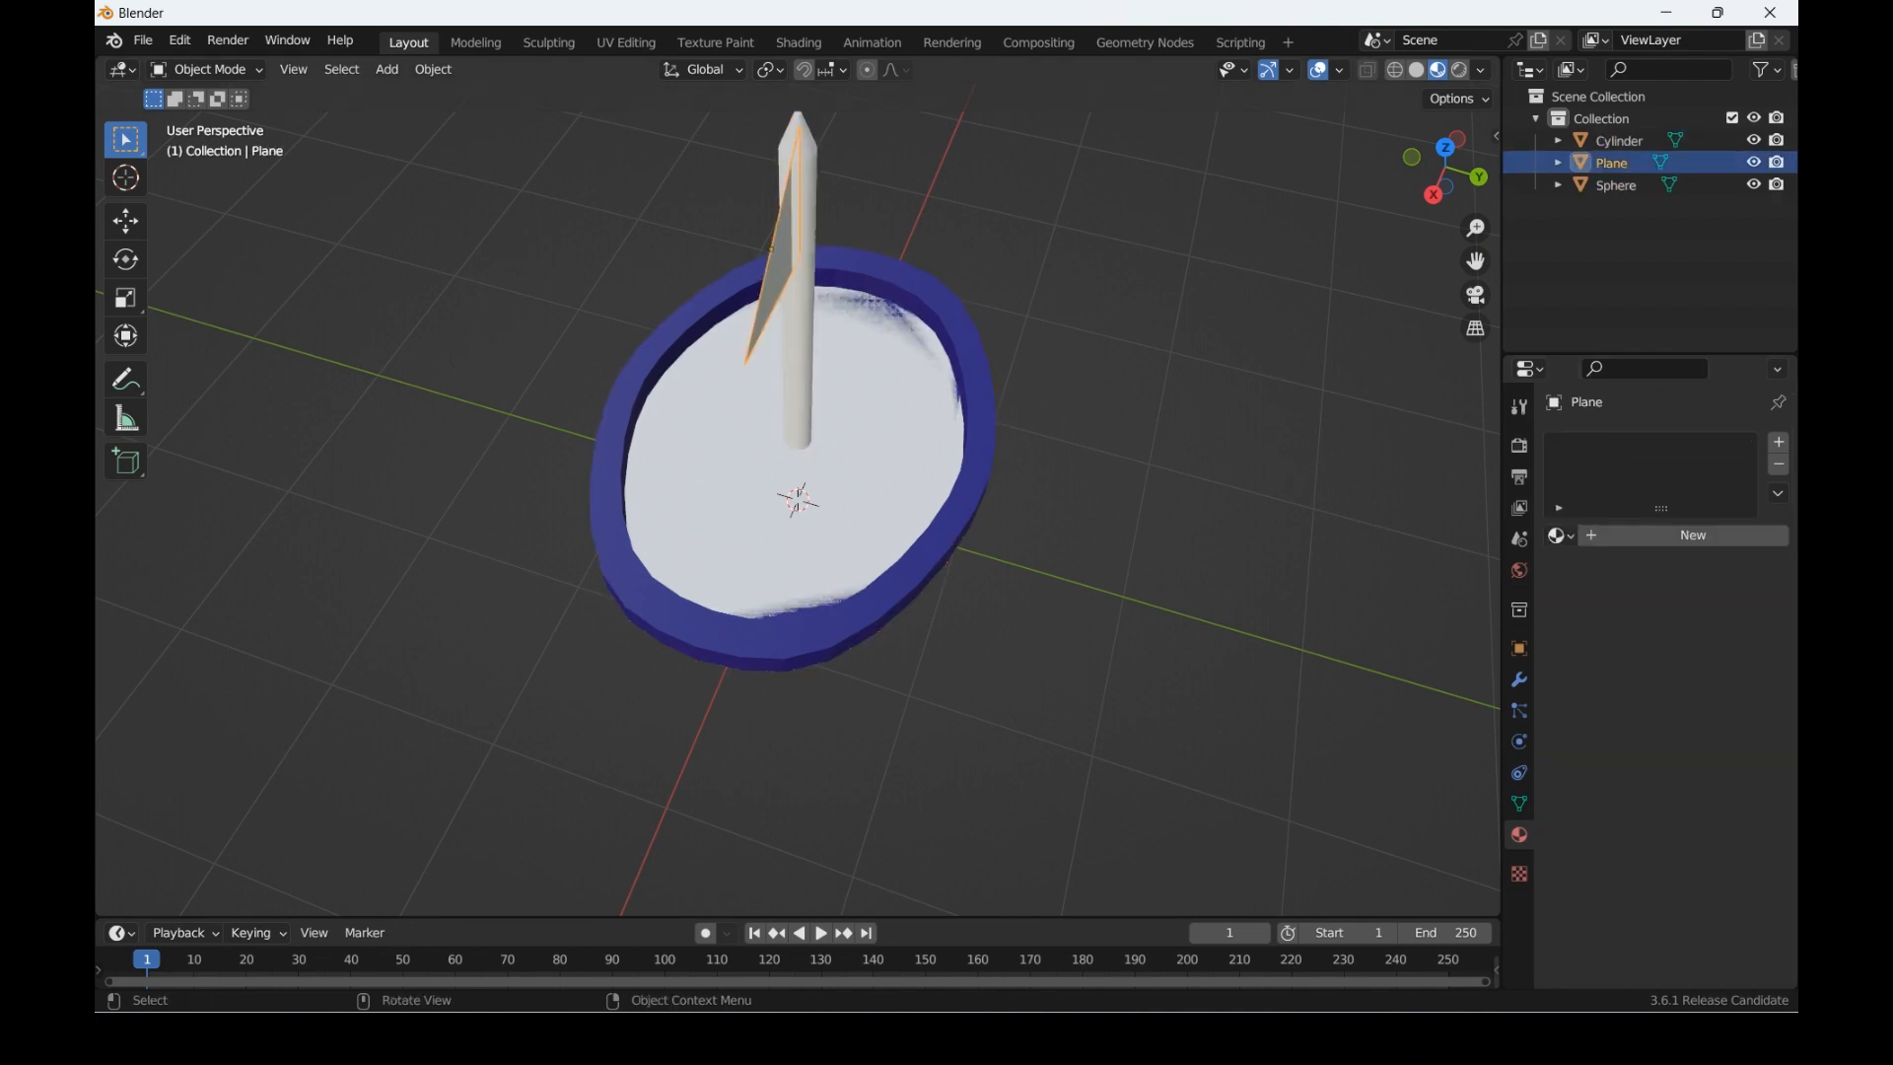
{"action": "left_click", "coordinate": [1692, 535]}
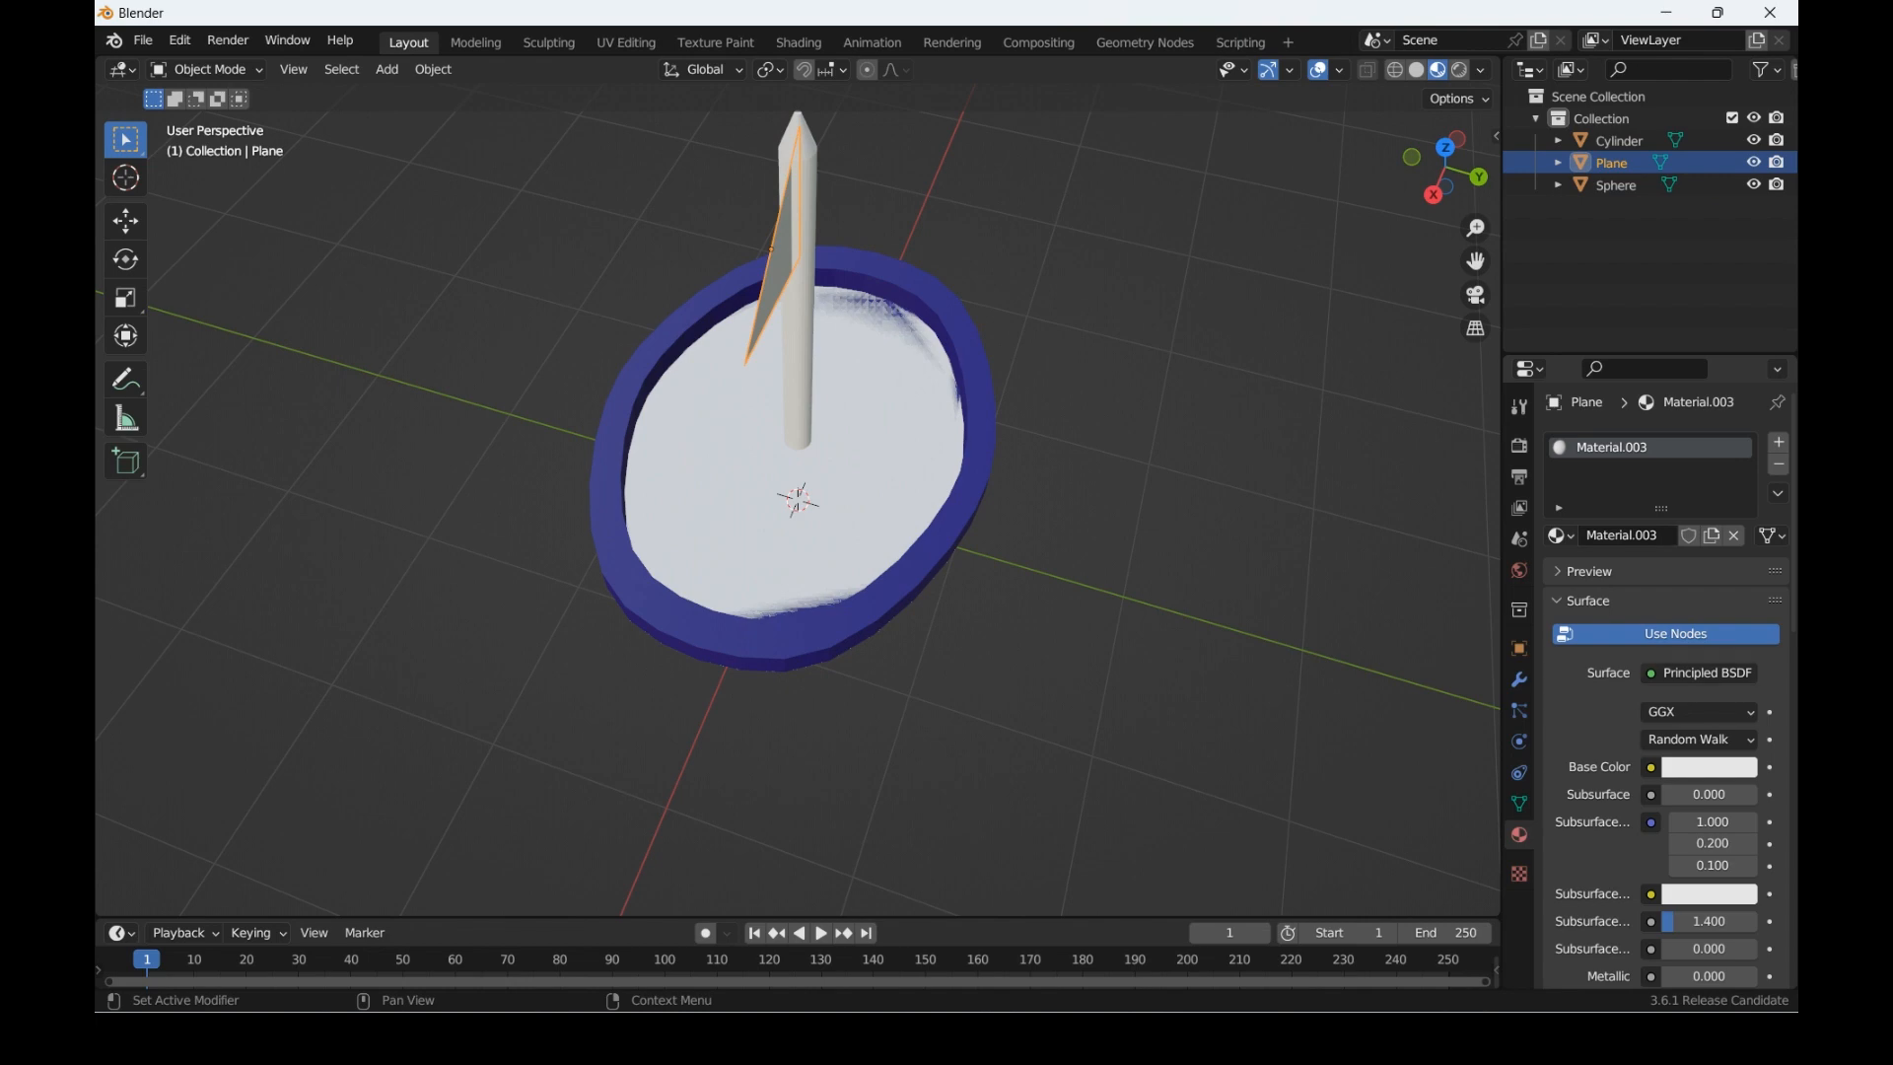
{"action": "left_click", "coordinate": [1708, 767]}
{"action": "left_click_drag", "start_coordinate": [1617, 689], "coordinate": [1711, 689]}
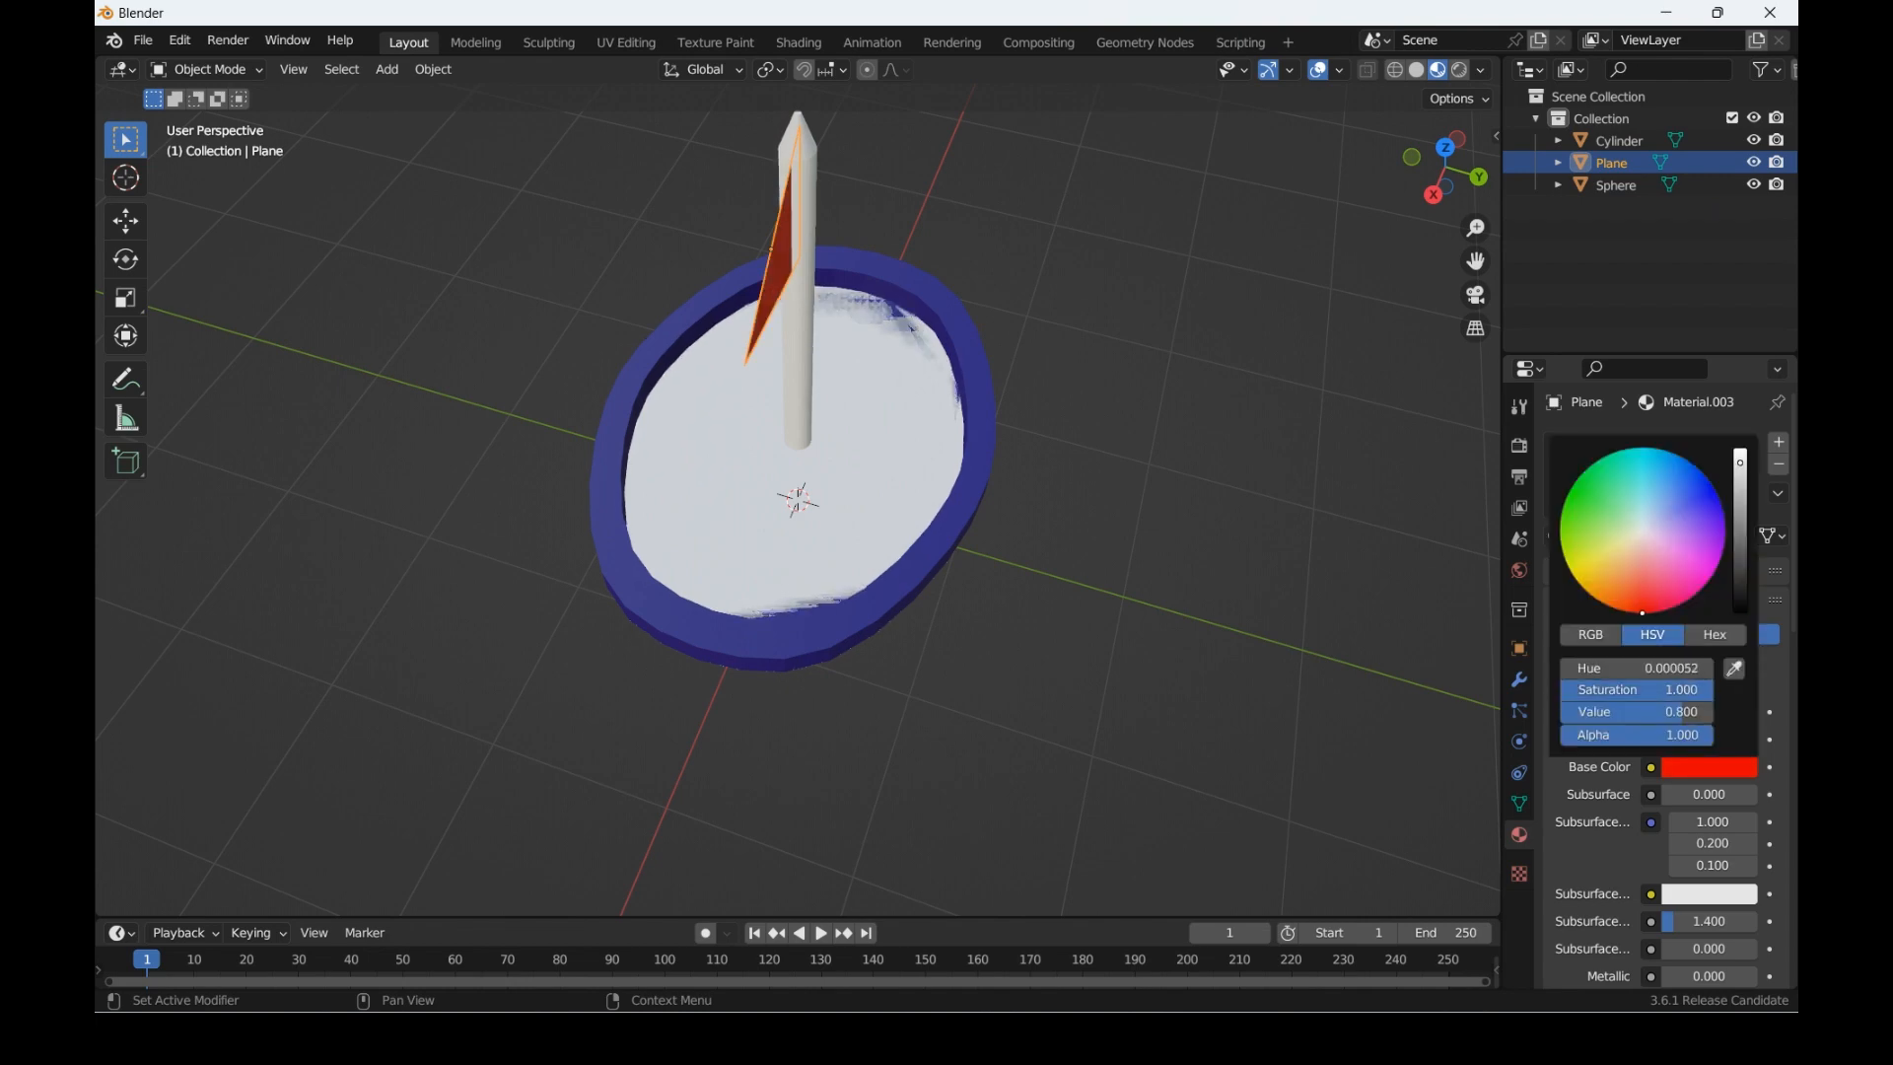
Step: Enter Edit Mode on the mast and select all faces of its pointed tip
{"action": "left_click_drag", "start_coordinate": [1445, 167], "coordinate": [1405, 197]}
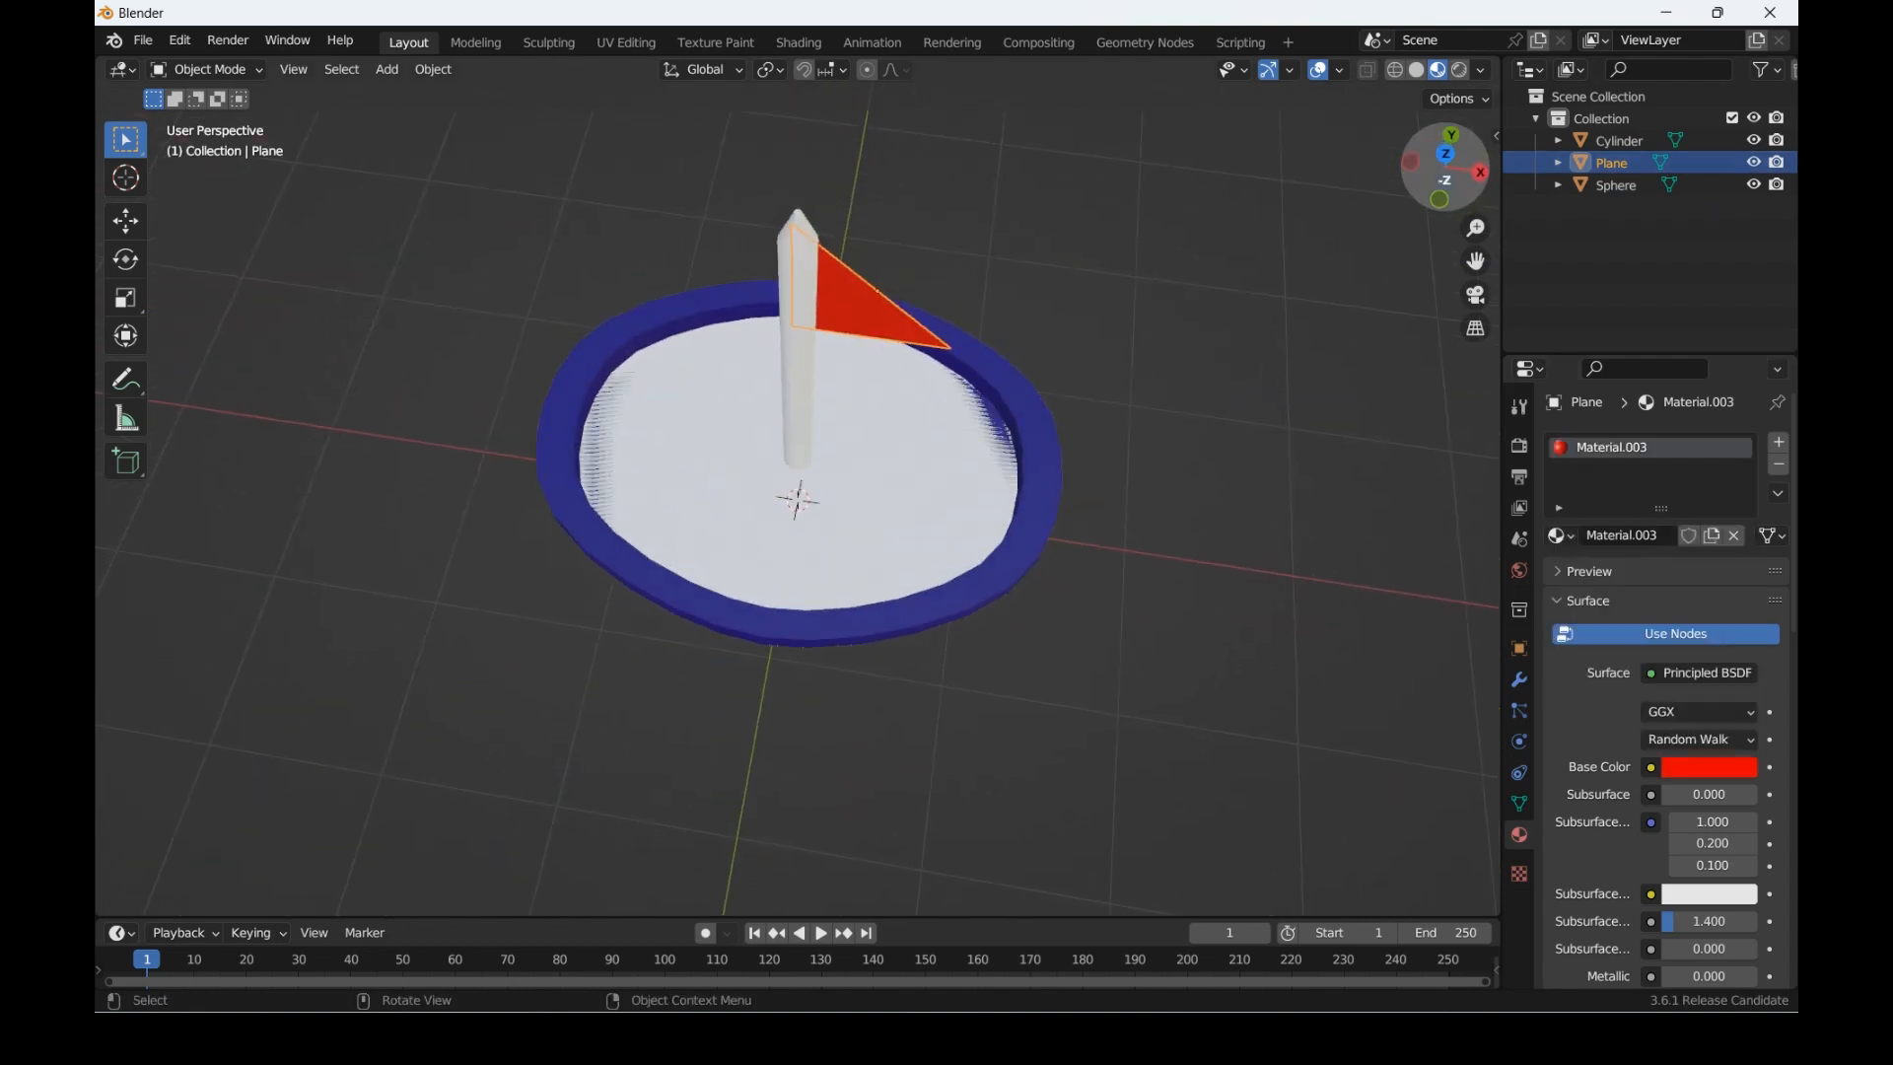
{"action": "scroll", "coordinate": [1430, 178], "scroll_direction": "up", "scroll_amount": 3}
{"action": "left_click_drag", "start_coordinate": [1476, 260], "coordinate": [1424, 444]}
{"action": "left_click", "coordinate": [710, 552]}
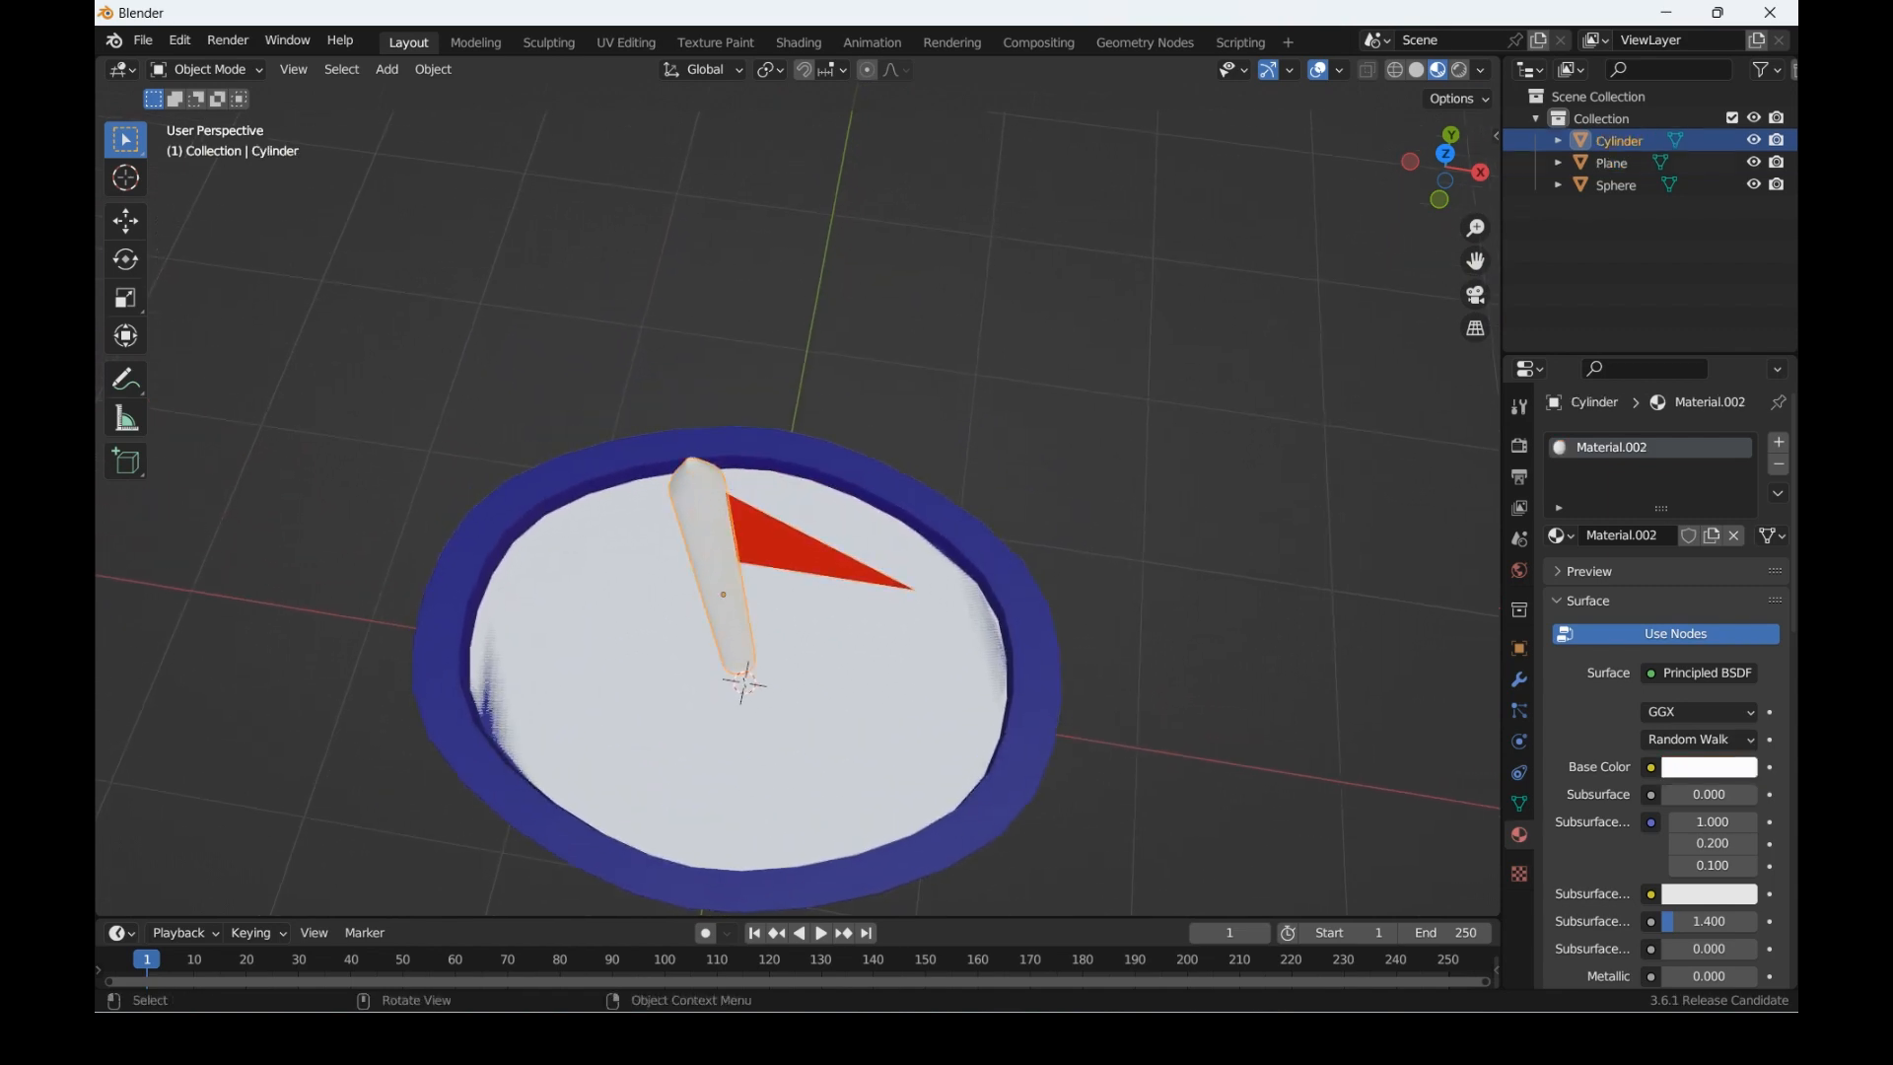
{"action": "key", "text": "Tab"}
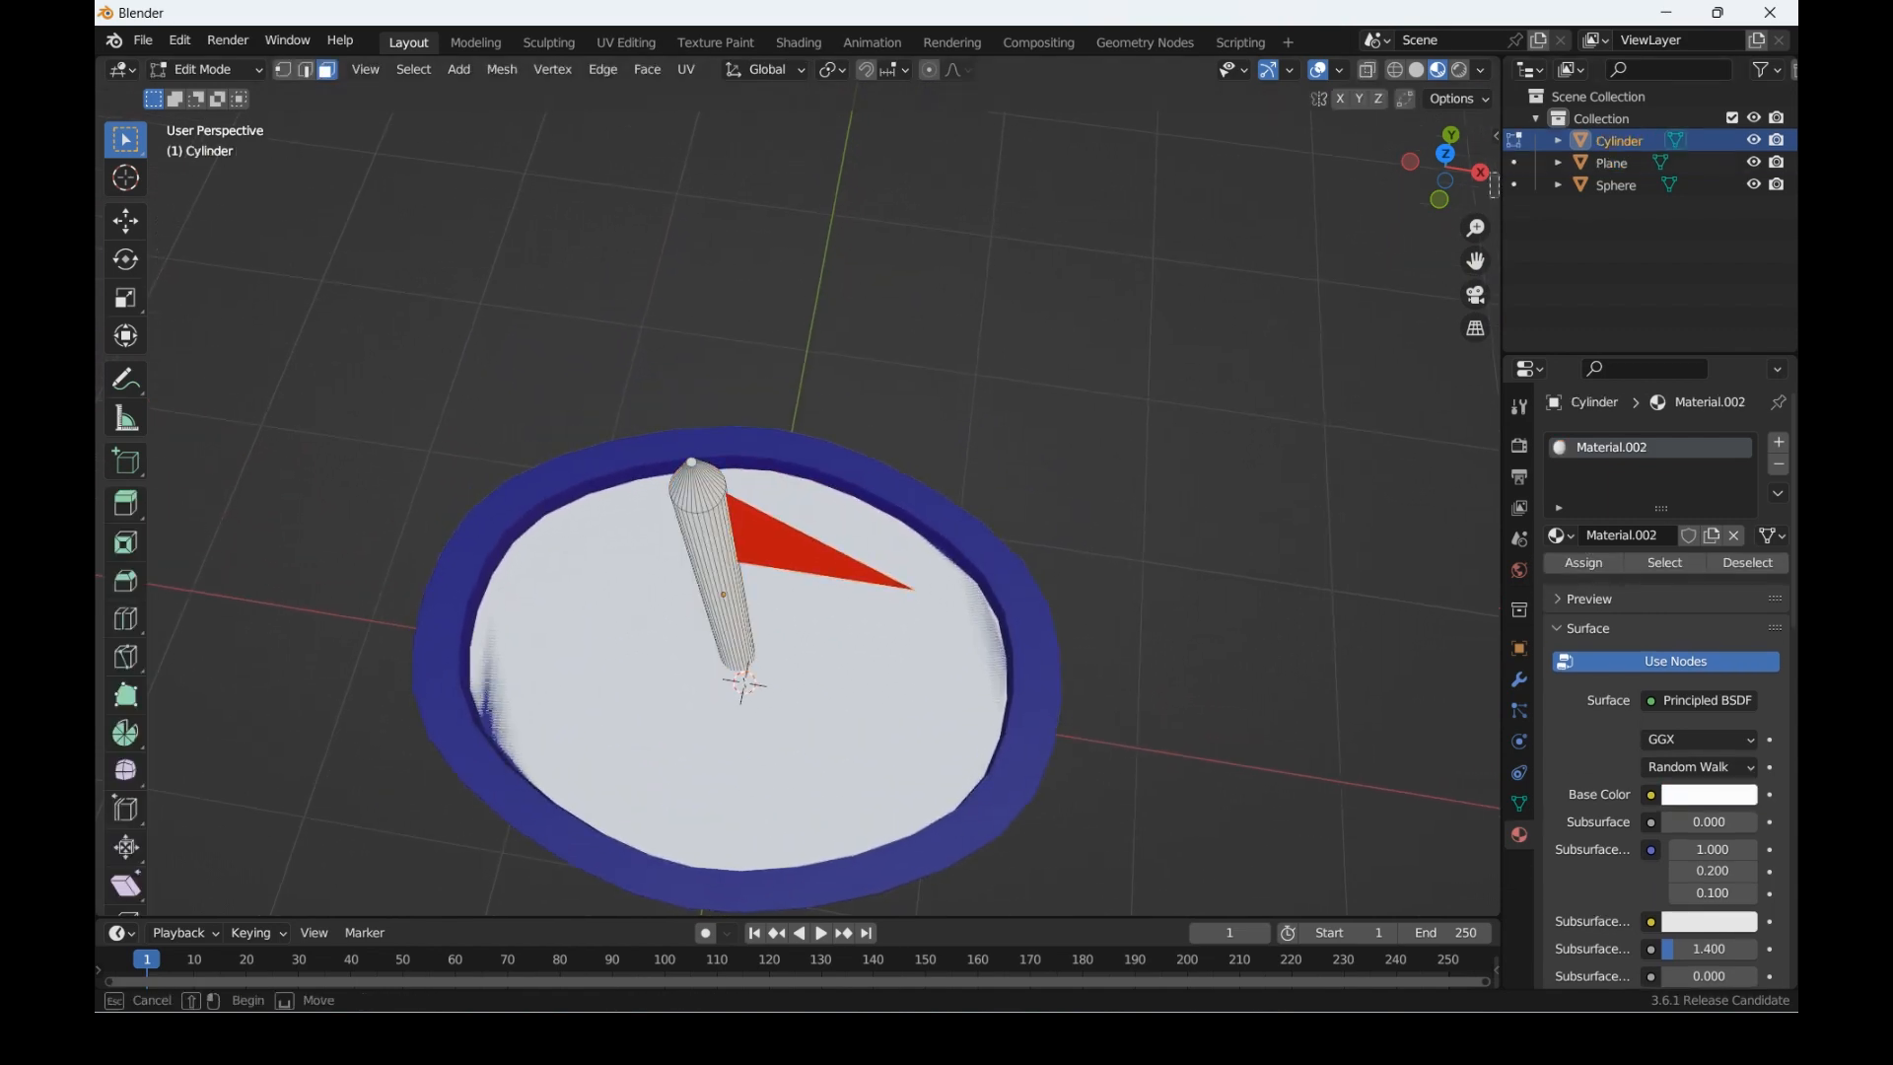
{"action": "left_click_drag", "start_coordinate": [1437, 165], "coordinate": [1463, 187]}
{"action": "scroll", "coordinate": [798, 503], "scroll_direction": "up", "scroll_amount": 1}
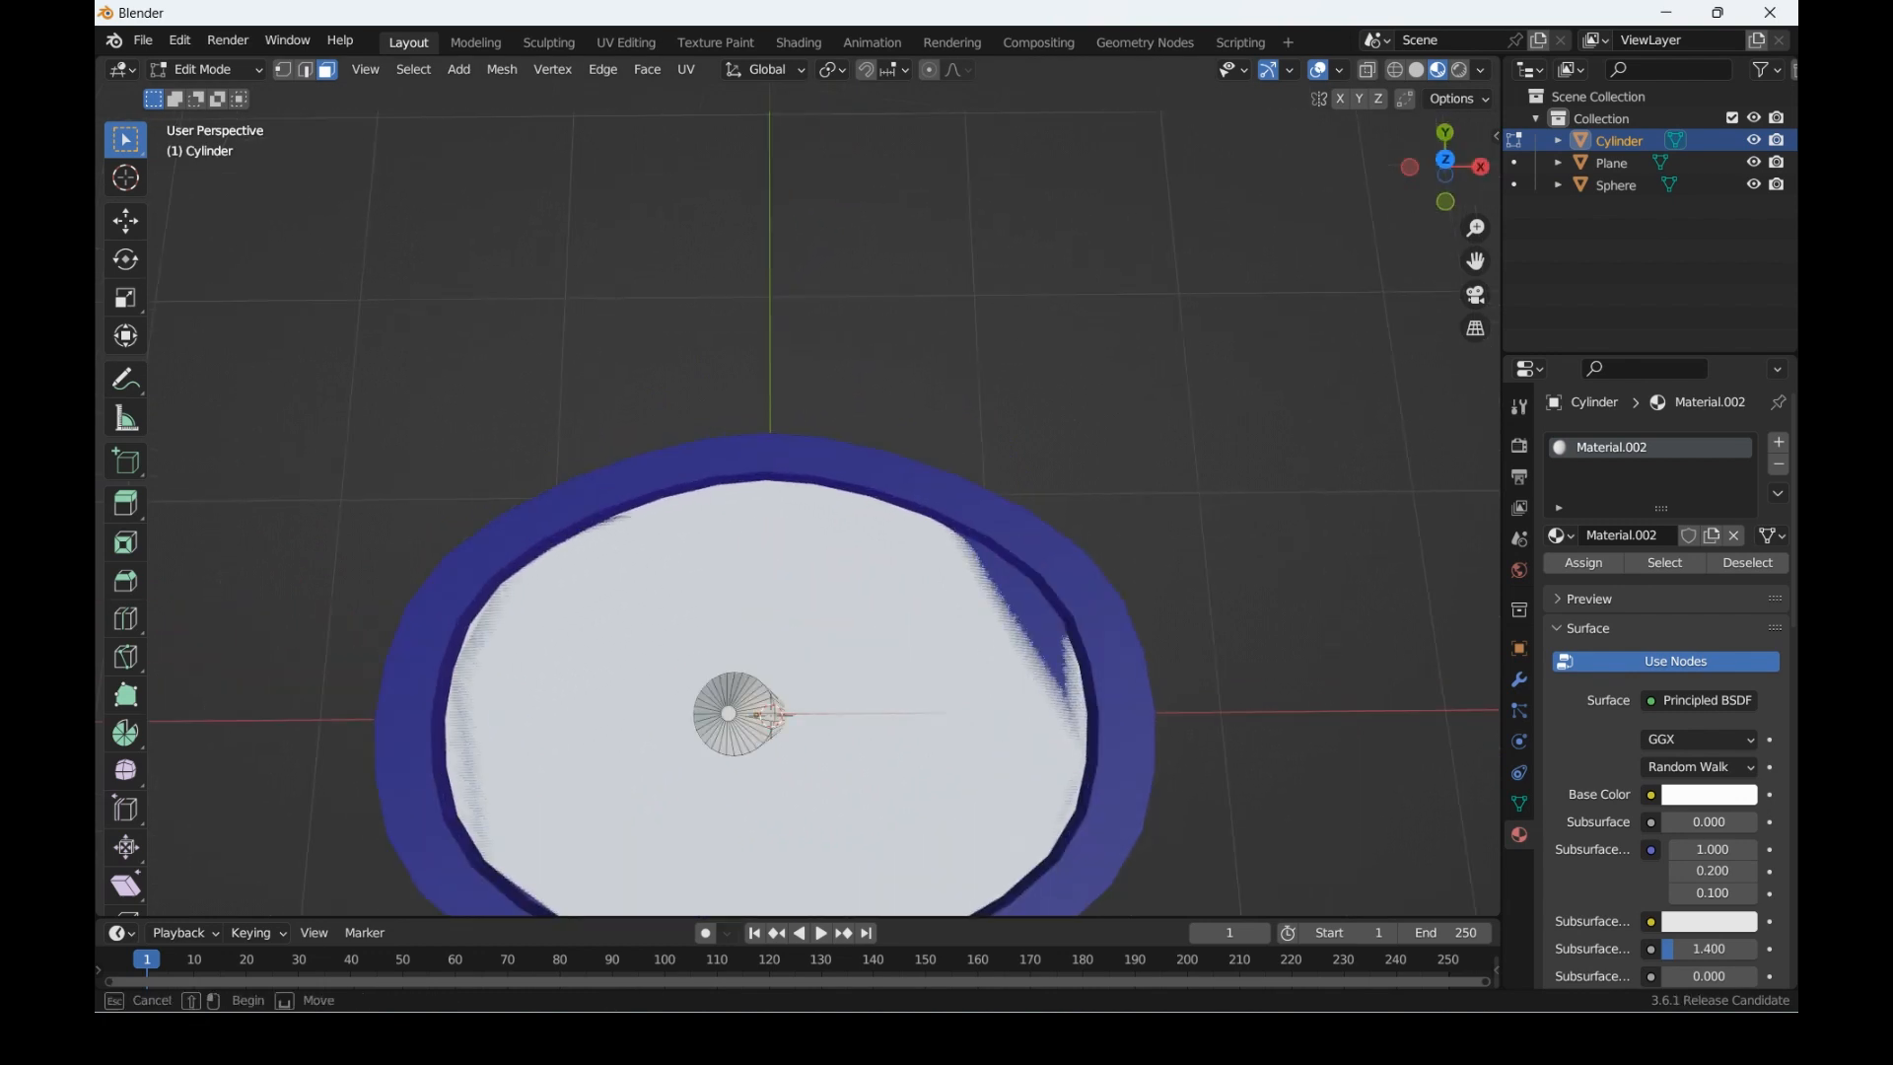
{"action": "key", "text": "a"}
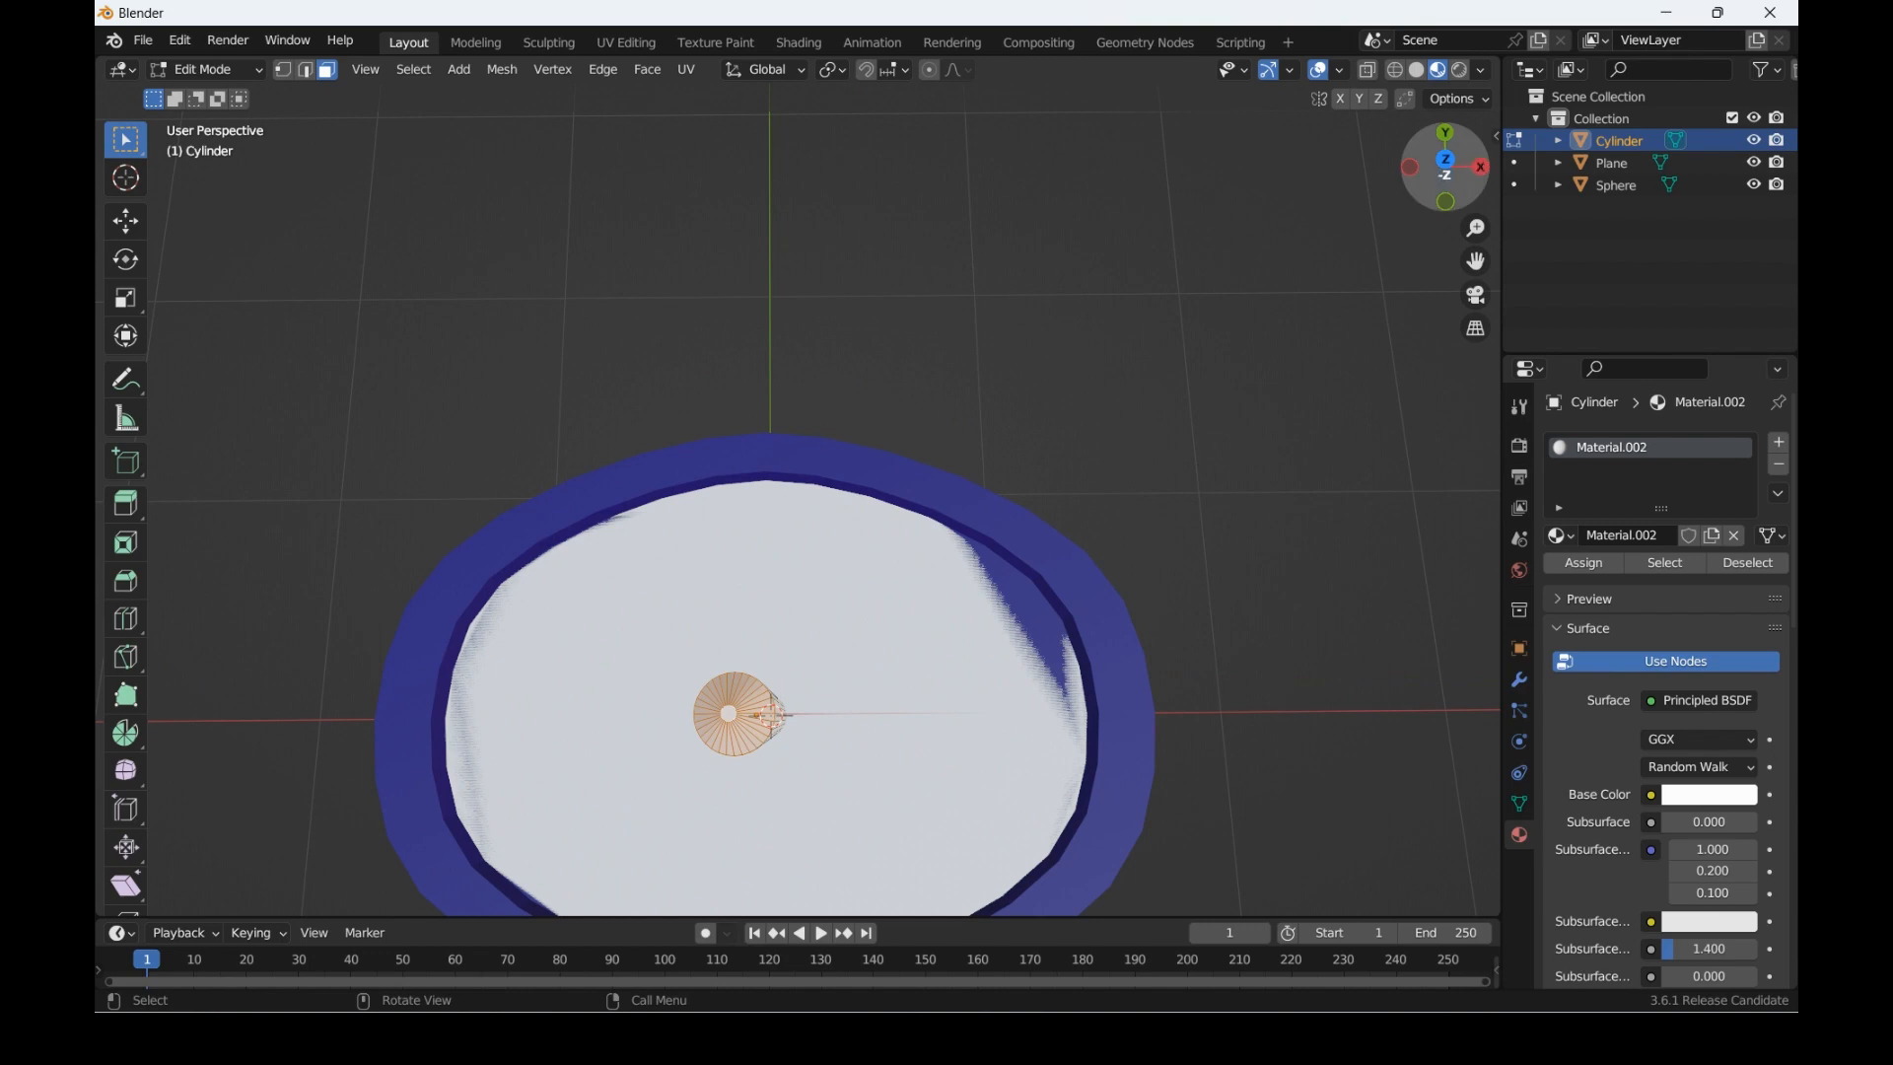
{"action": "left_click_drag", "start_coordinate": [1445, 165], "coordinate": [1445, 134]}
{"action": "scroll", "coordinate": [798, 503], "scroll_direction": "down", "scroll_amount": 1}
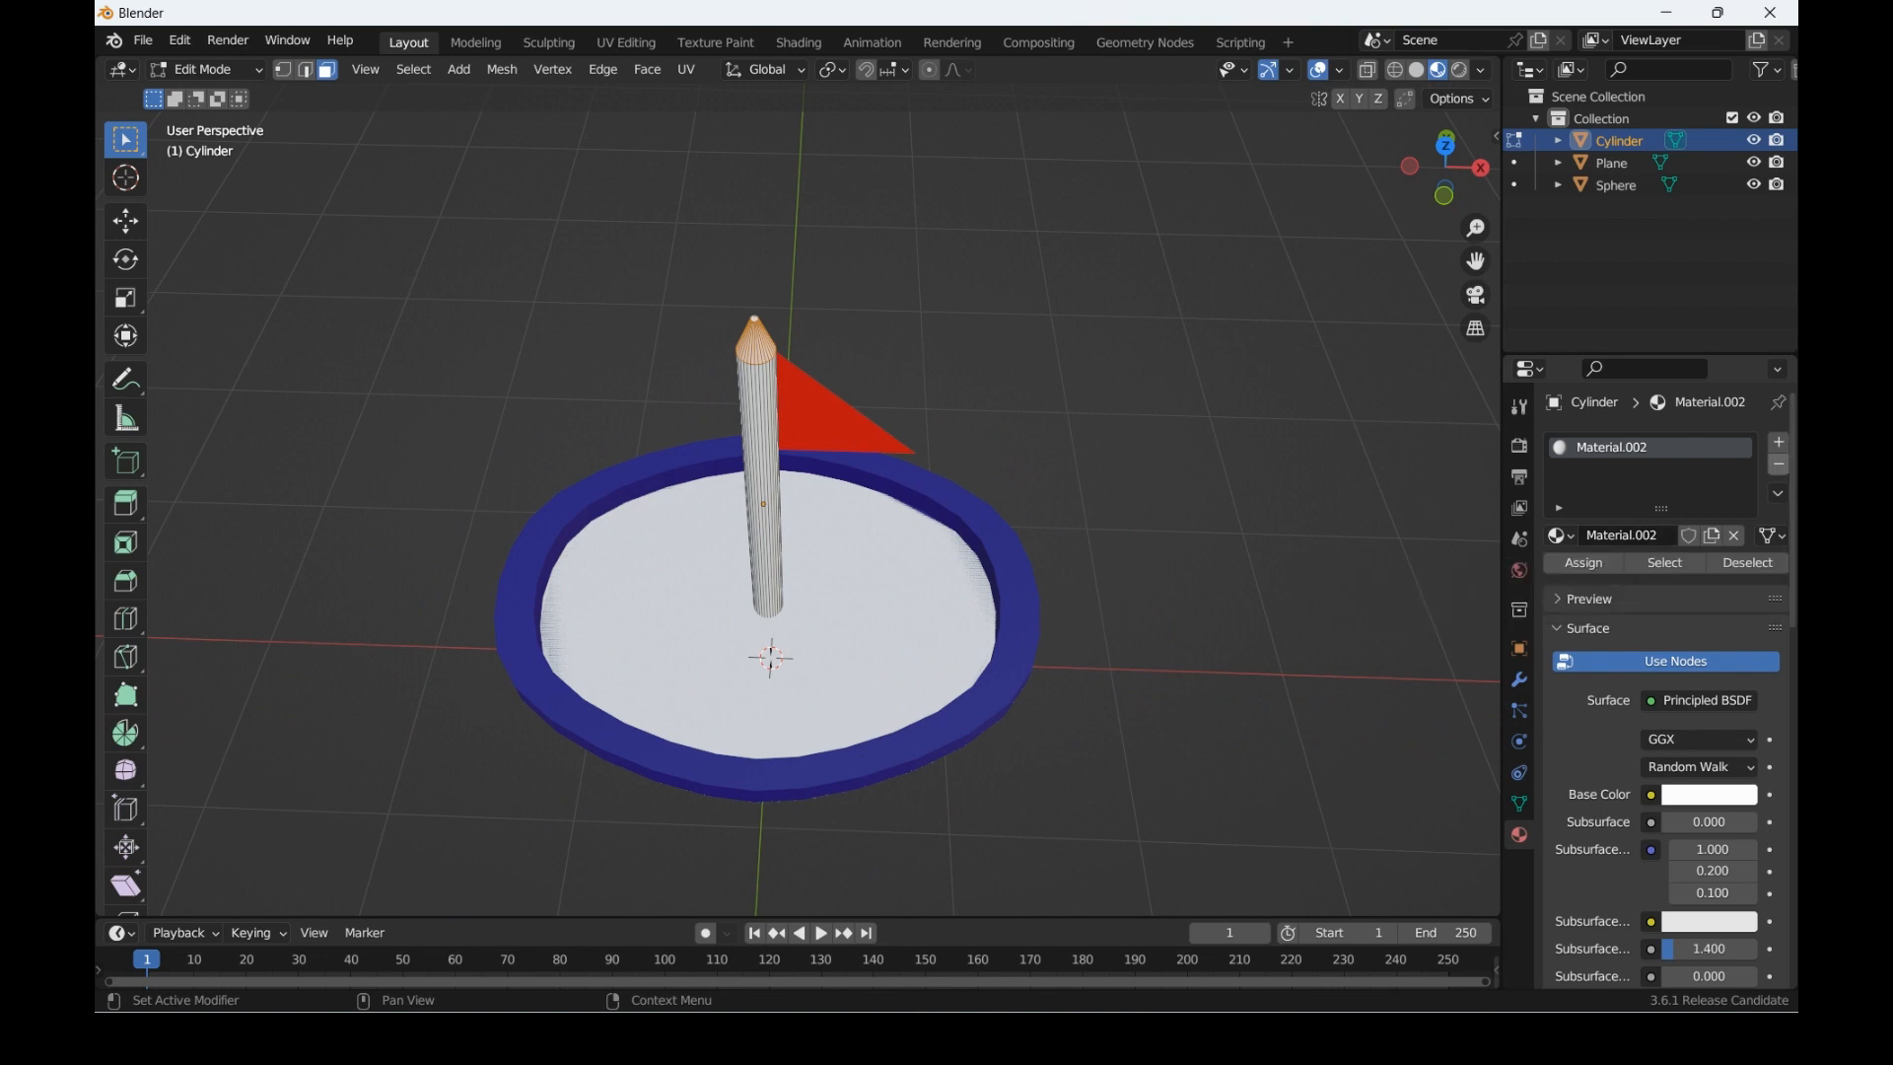
Step: Add a second material named Red to the mast and set its base color to red
{"action": "left_click", "coordinate": [1779, 443]}
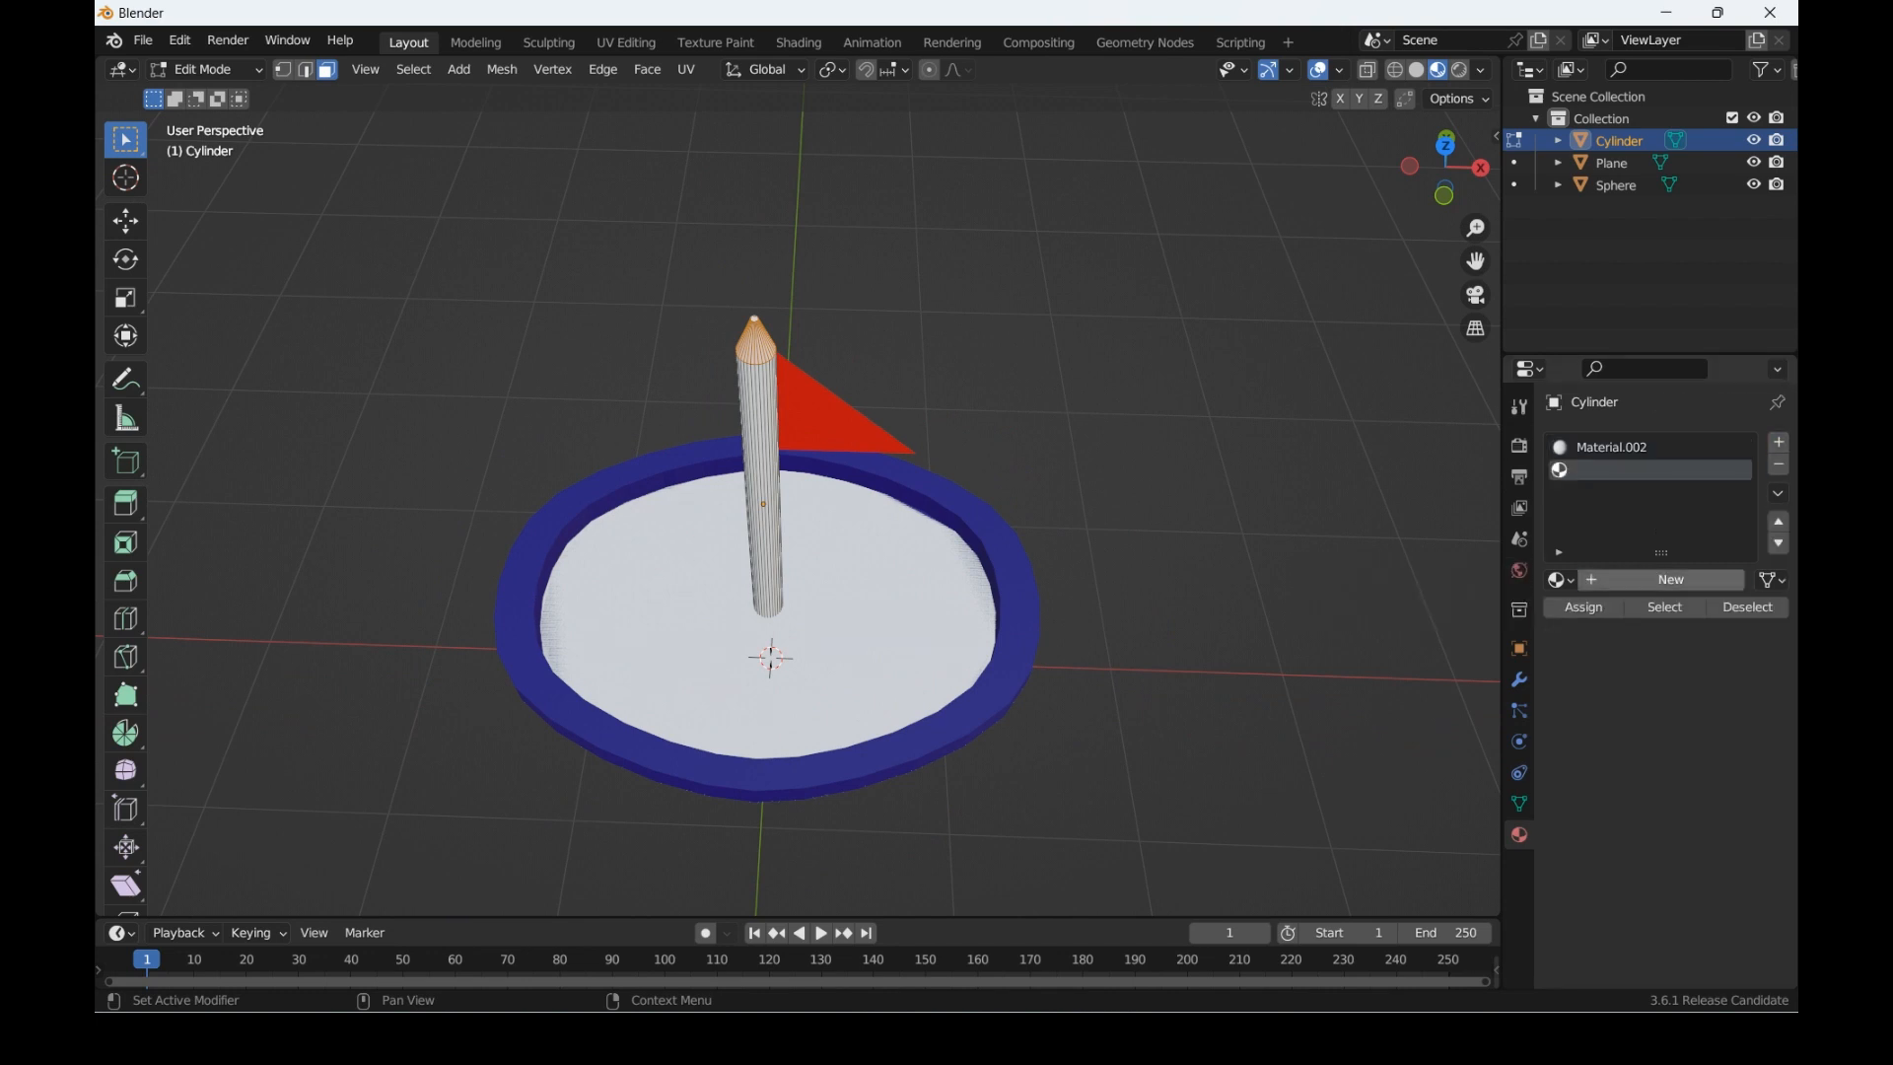
{"action": "left_click", "coordinate": [1670, 579]}
{"action": "left_click", "coordinate": [1625, 580]}
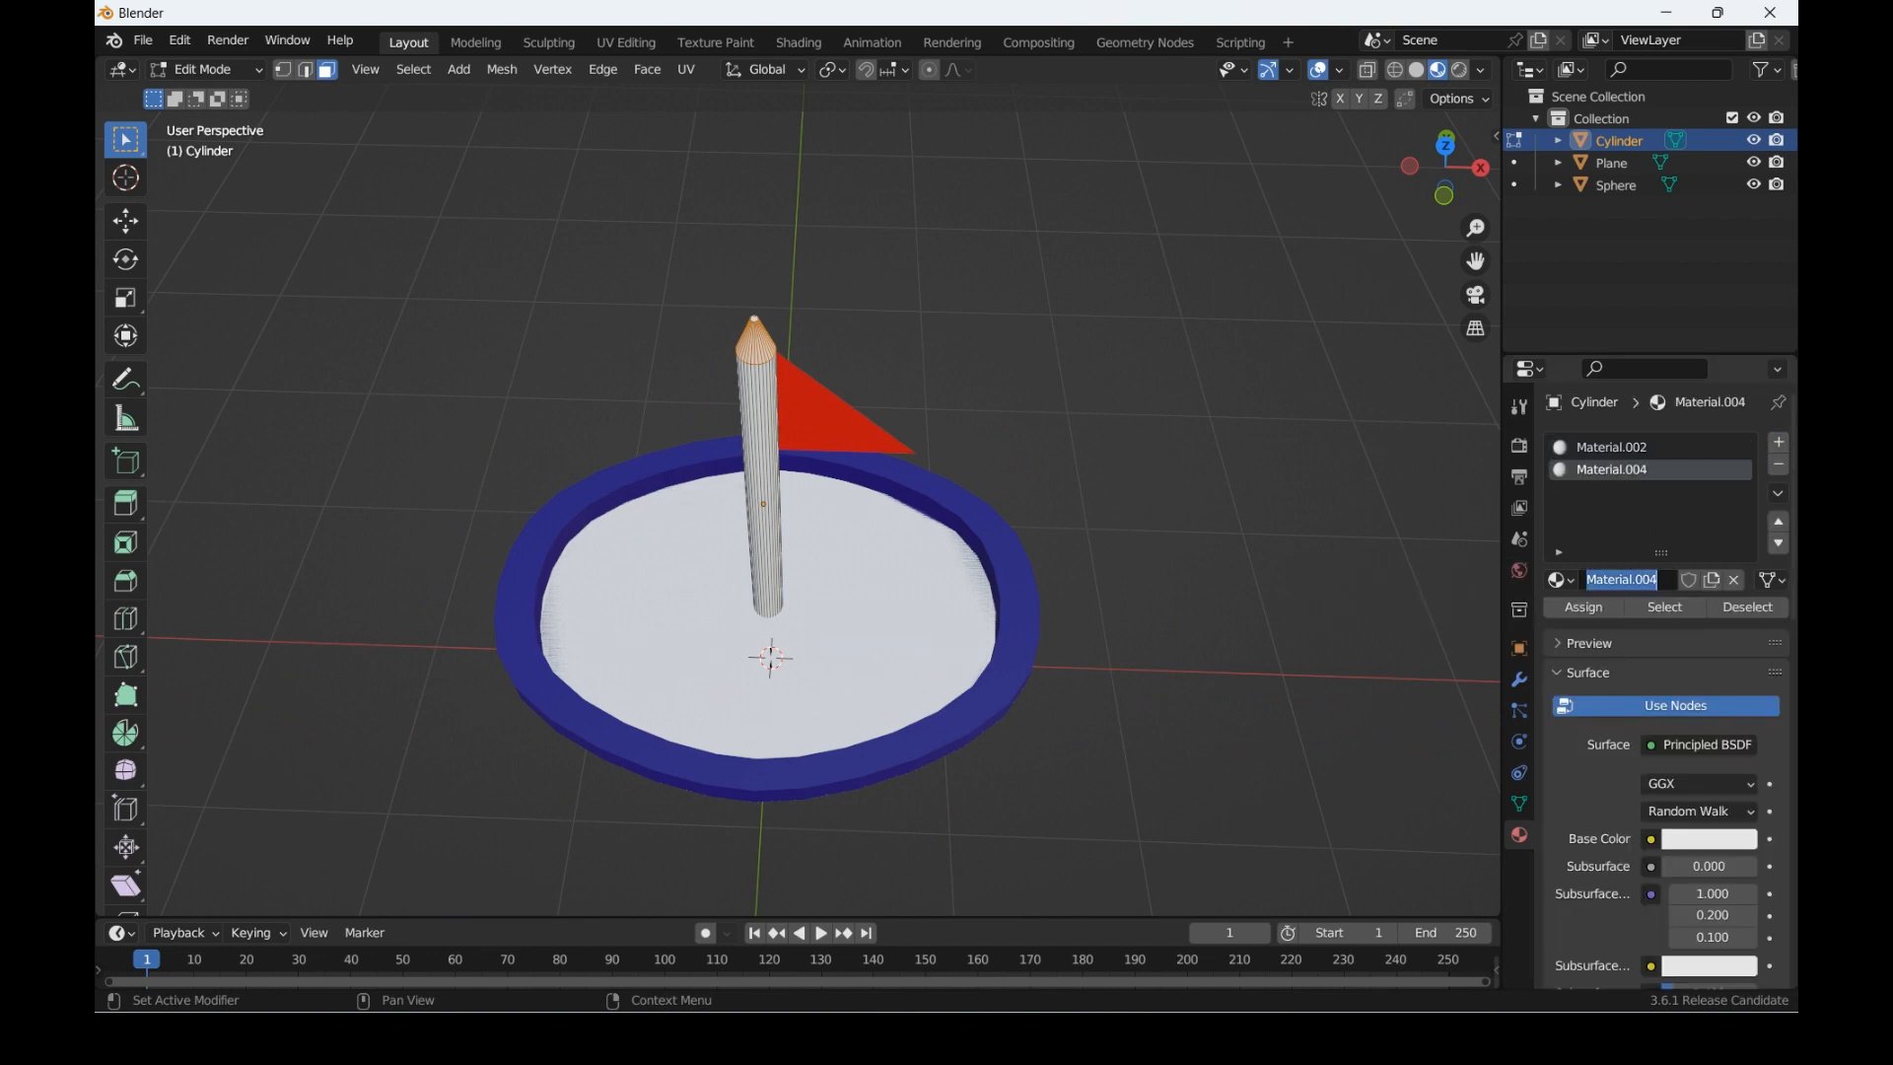
{"action": "type", "text": "Red"}
{"action": "key", "text": "Return"}
{"action": "left_click", "coordinate": [1709, 839]}
{"action": "left_click", "coordinate": [1651, 685]}
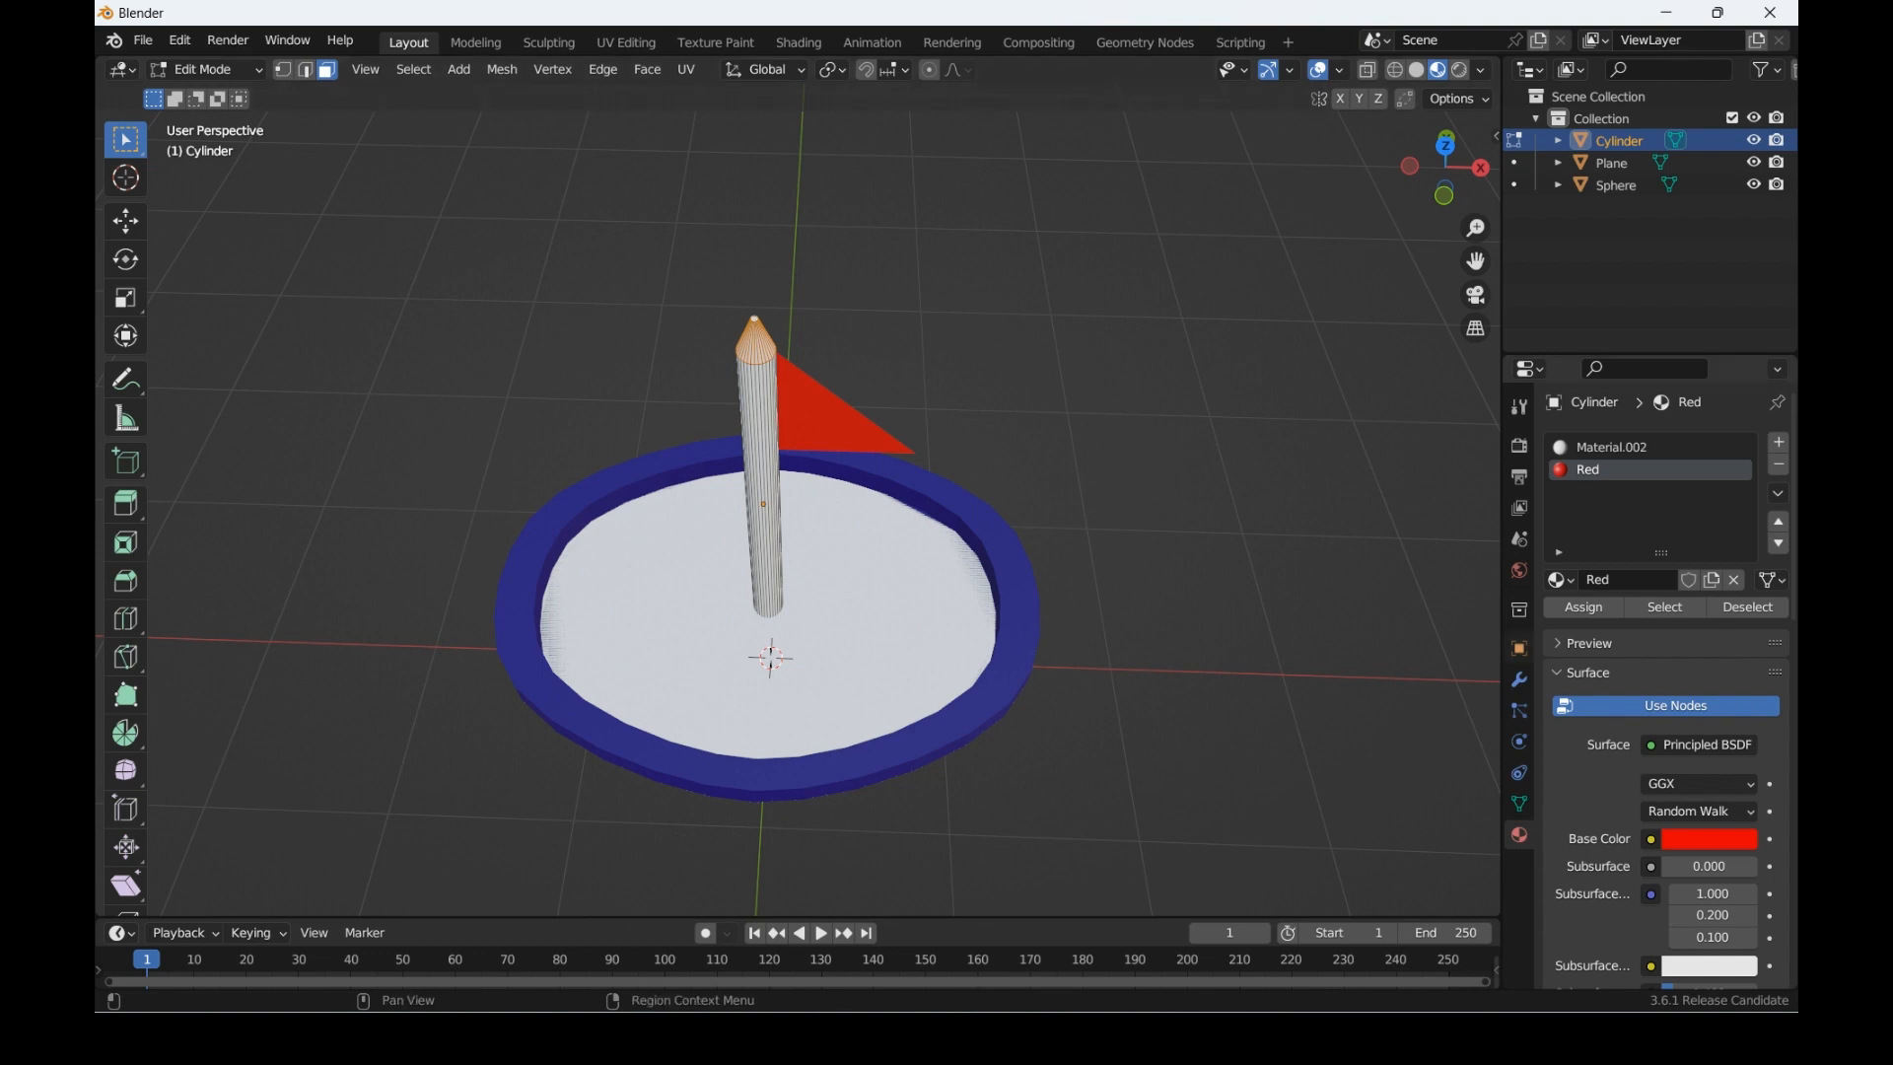
Step: Assign the Red material to the mast's selected tip faces and return to Object Mode
{"action": "left_click", "coordinate": [1584, 607]}
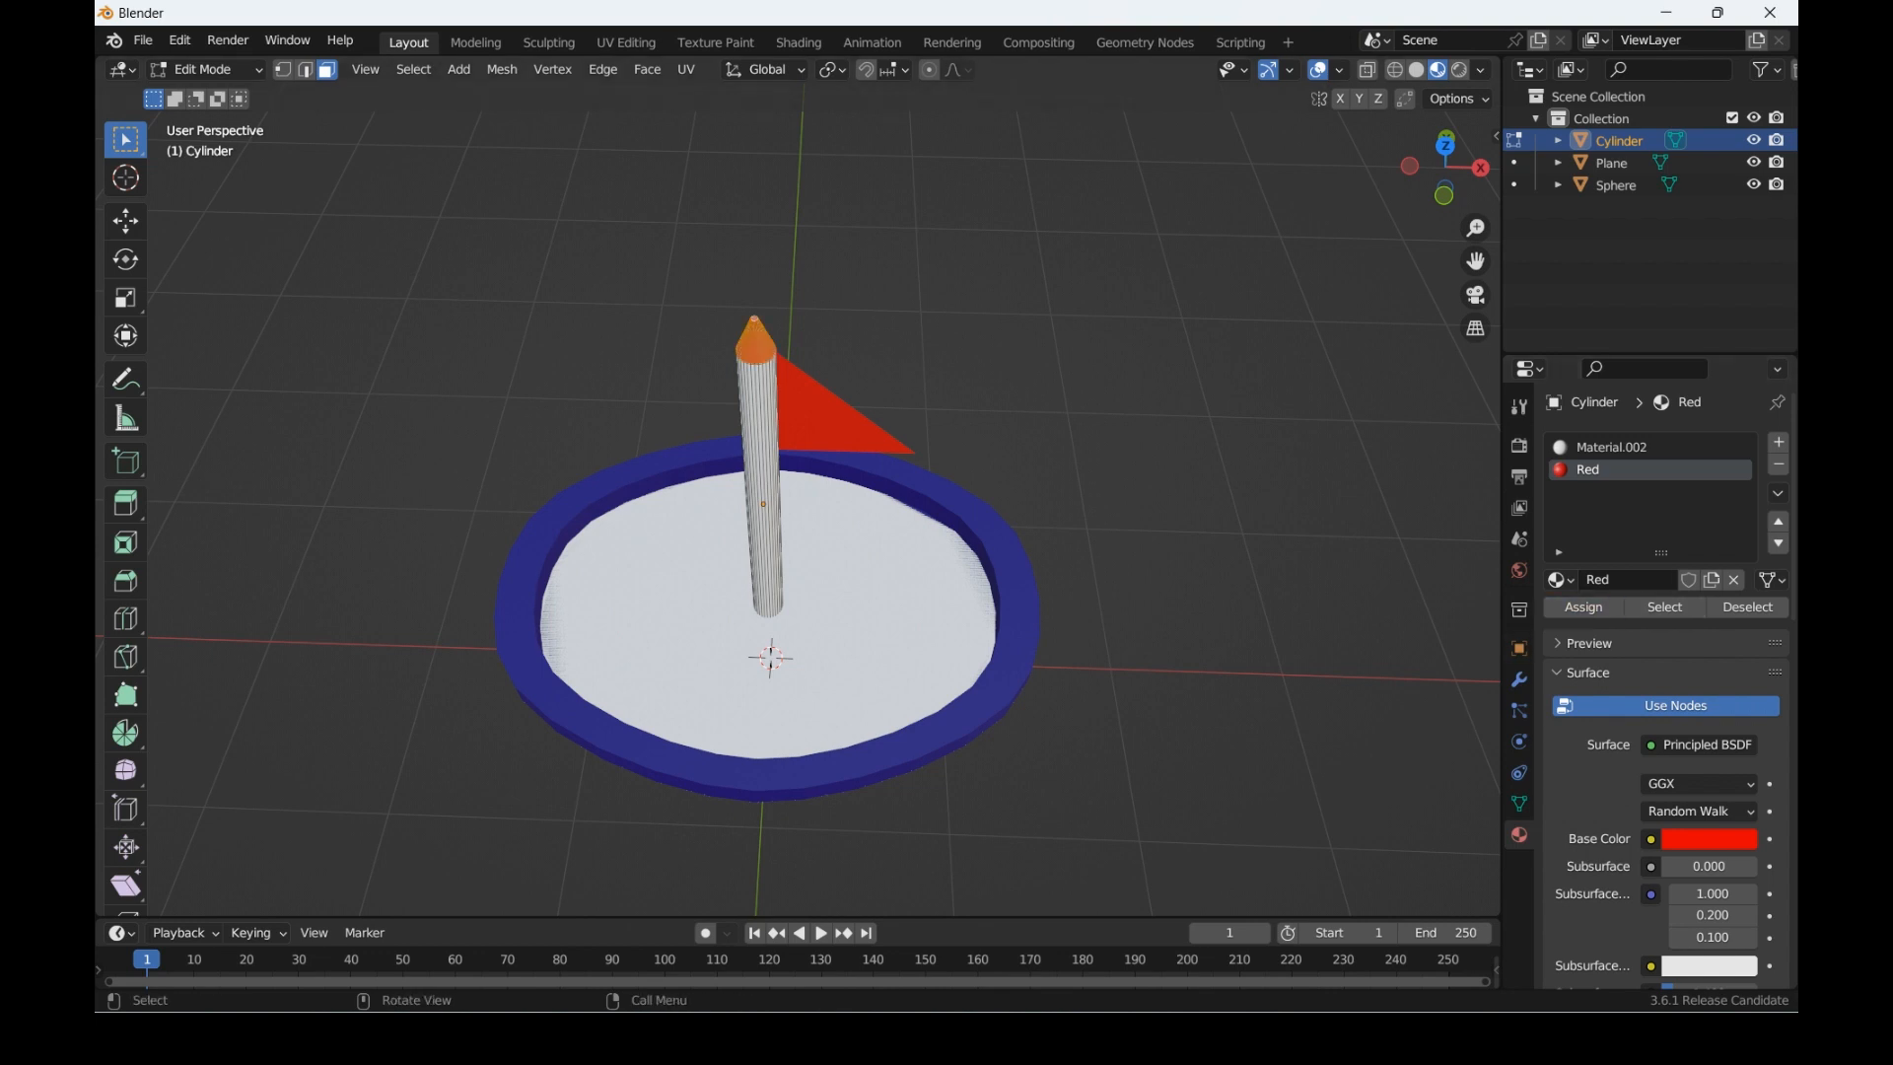
{"action": "left_click", "coordinate": [1163, 444]}
{"action": "key", "text": "Tab"}
Step: Copy the hex code of the flag material's base color
{"action": "left_click", "coordinate": [828, 419]}
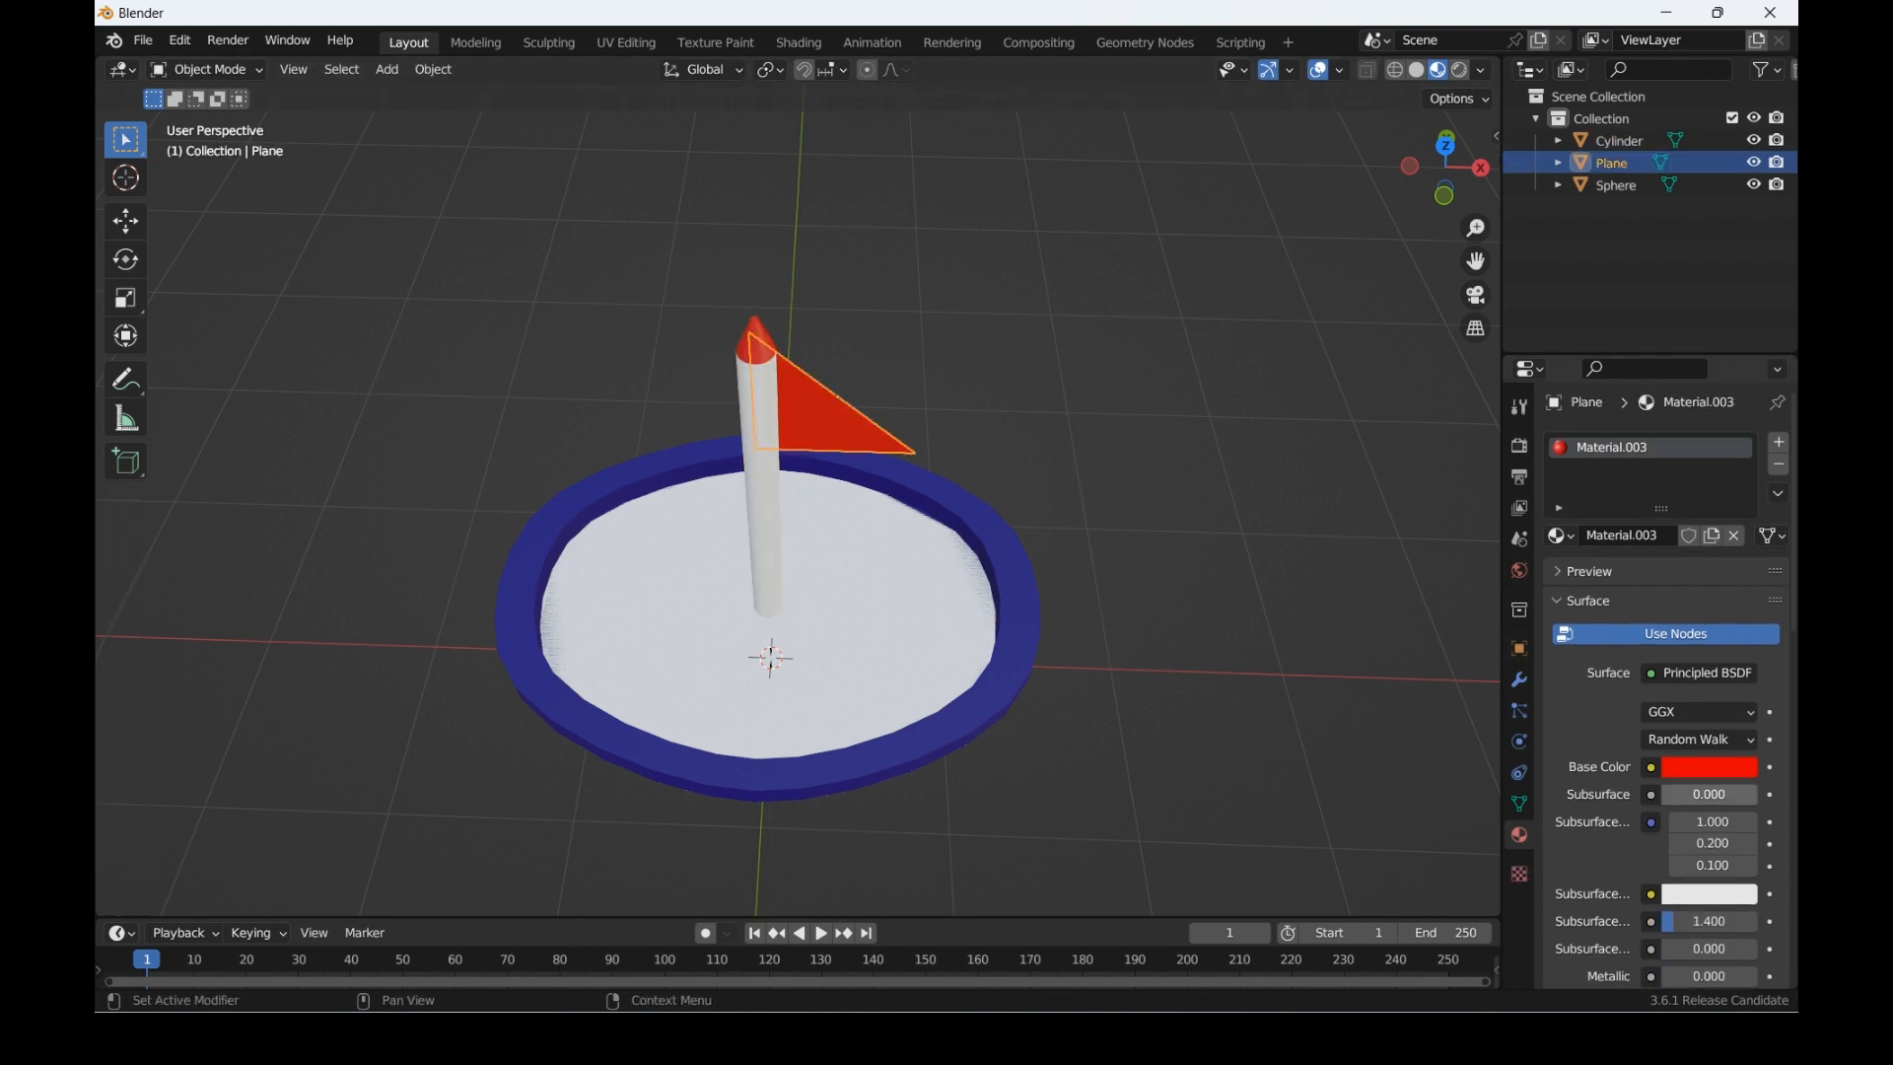
{"action": "left_click", "coordinate": [1710, 767]}
{"action": "left_click", "coordinate": [1715, 635]}
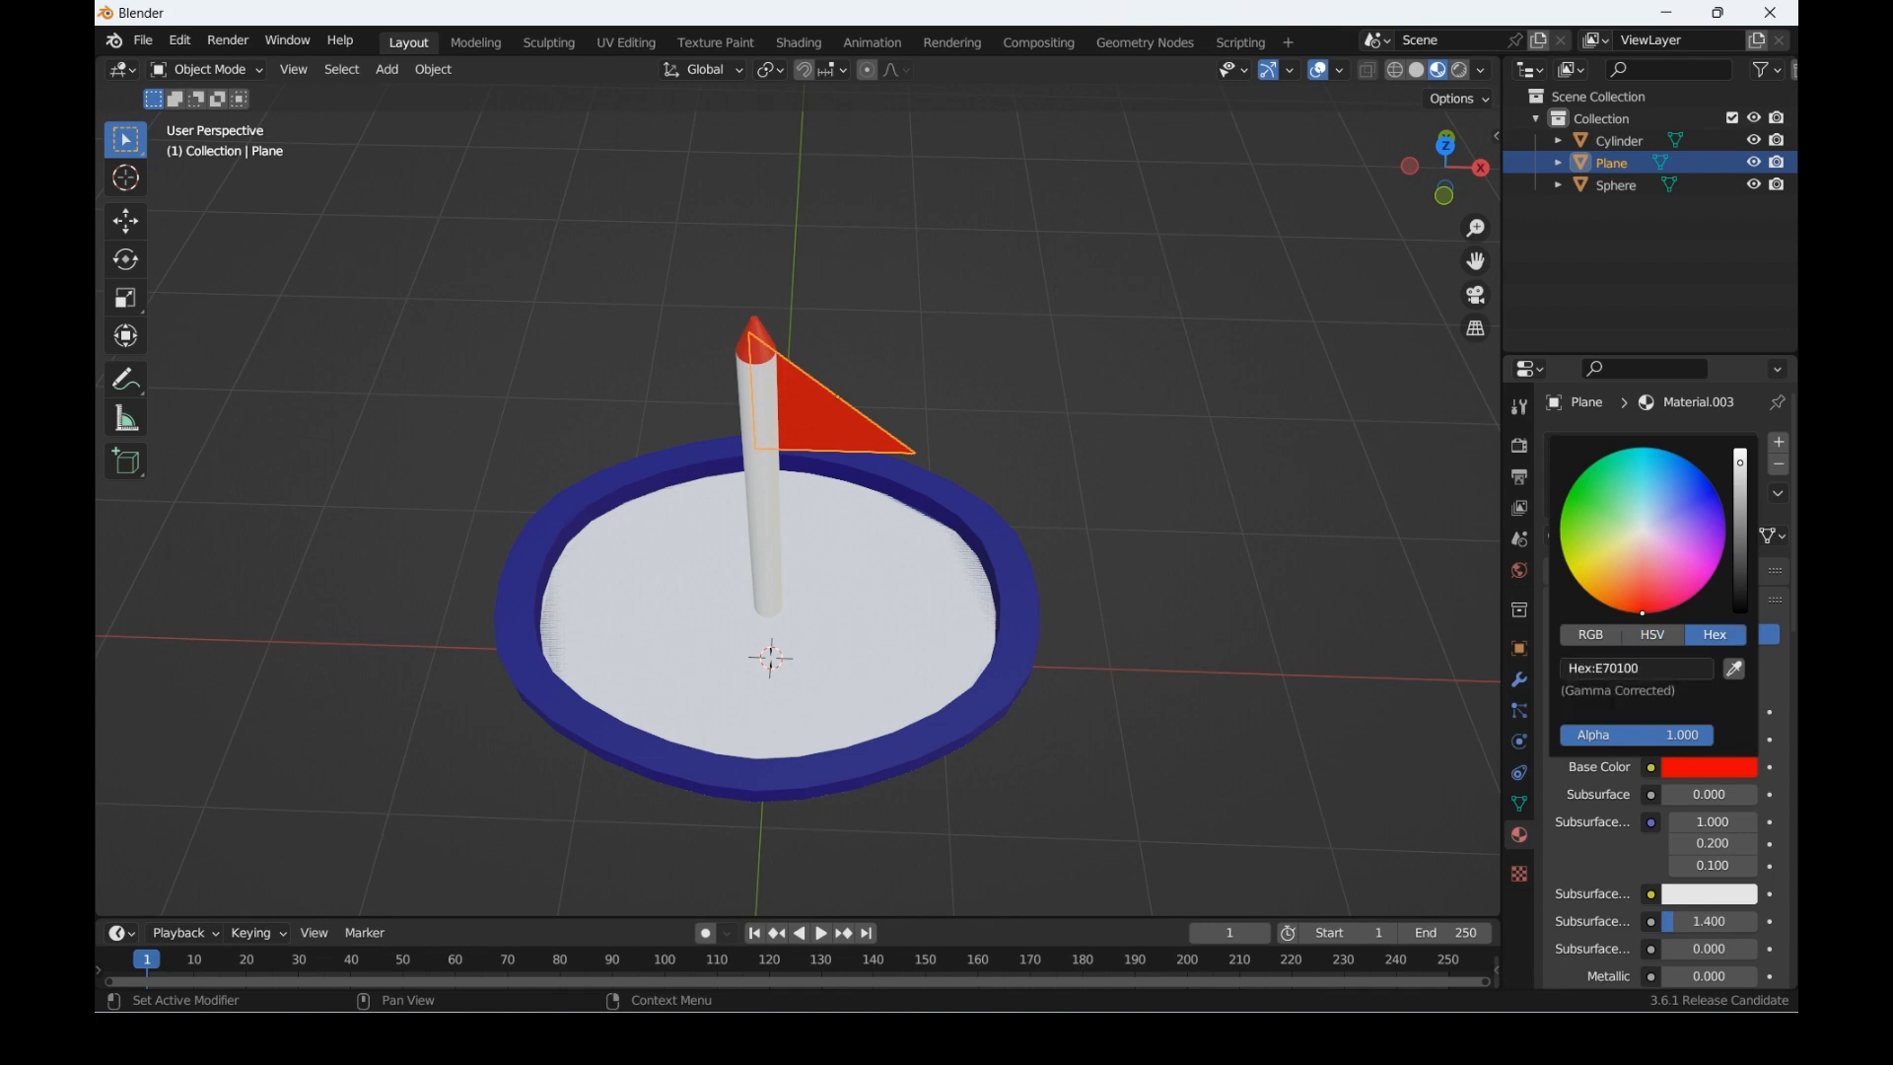
{"action": "left_click", "coordinate": [1636, 669]}
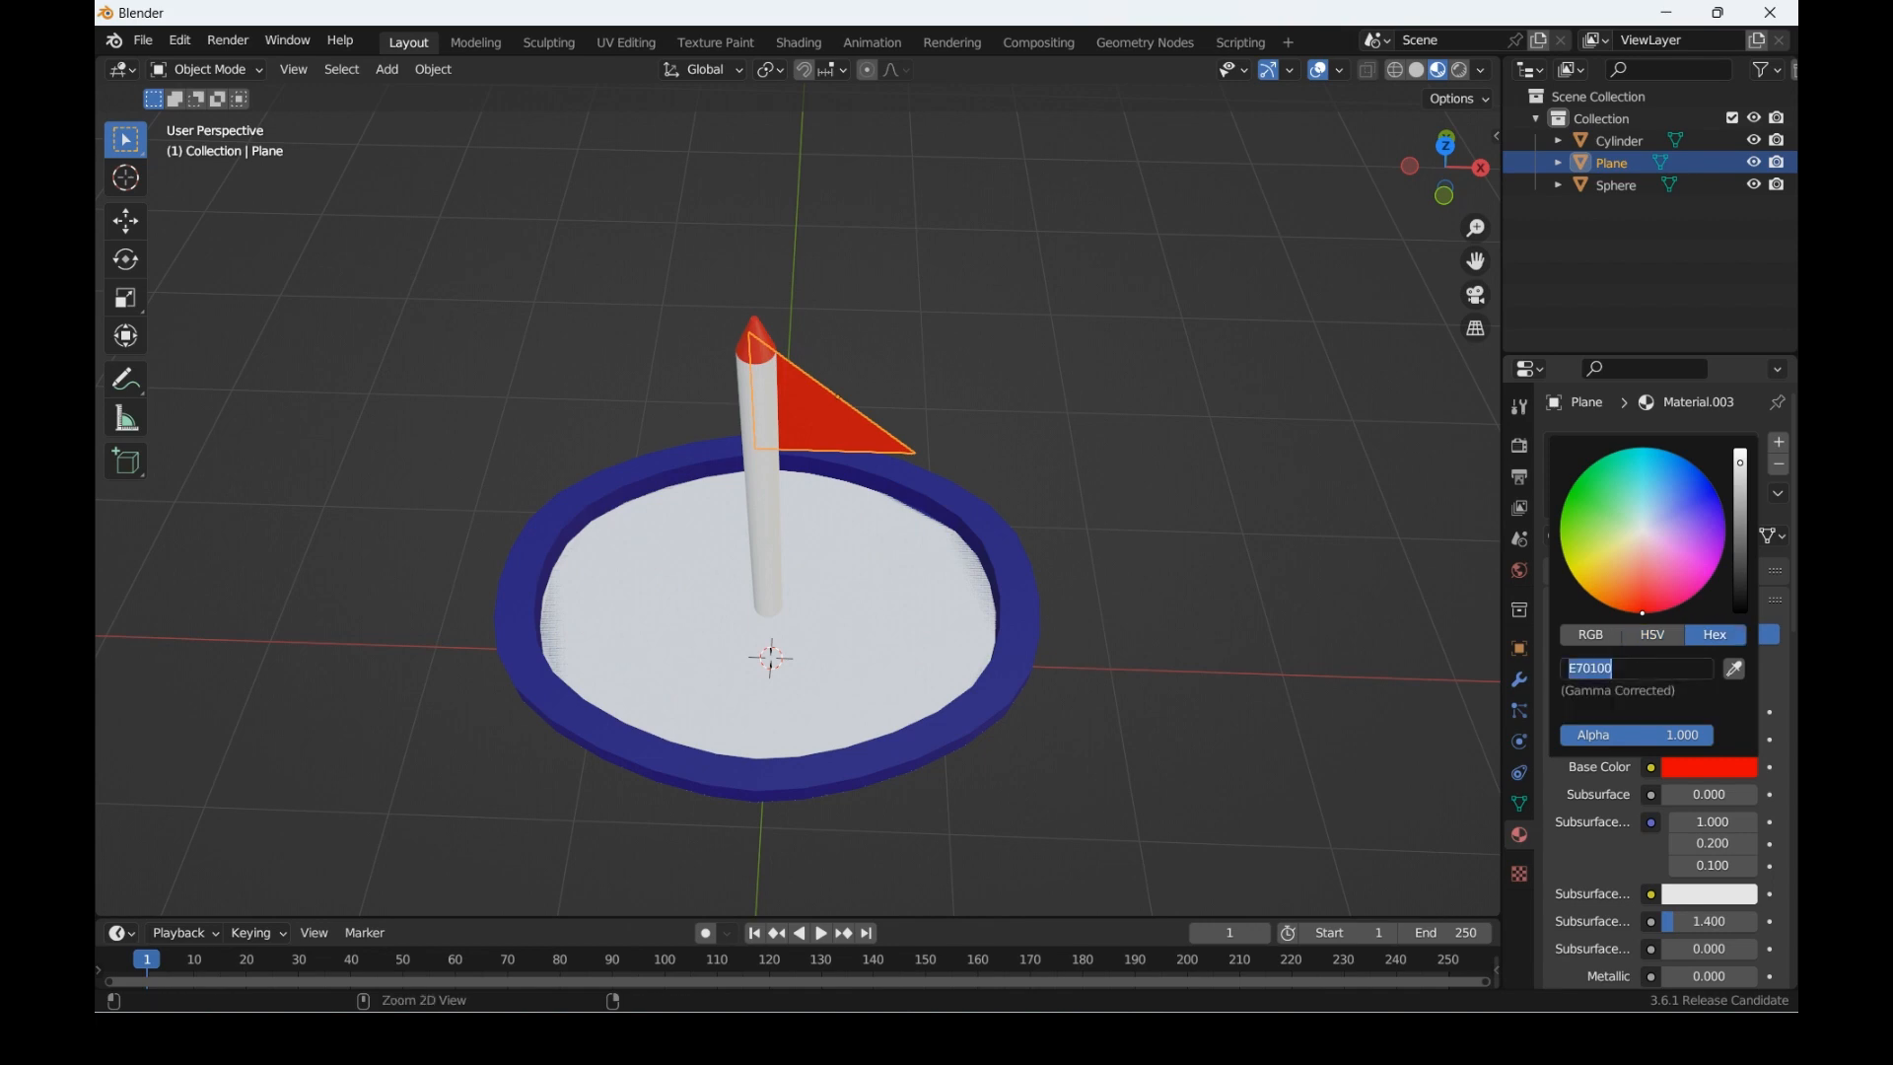
{"action": "key", "text": "Return"}
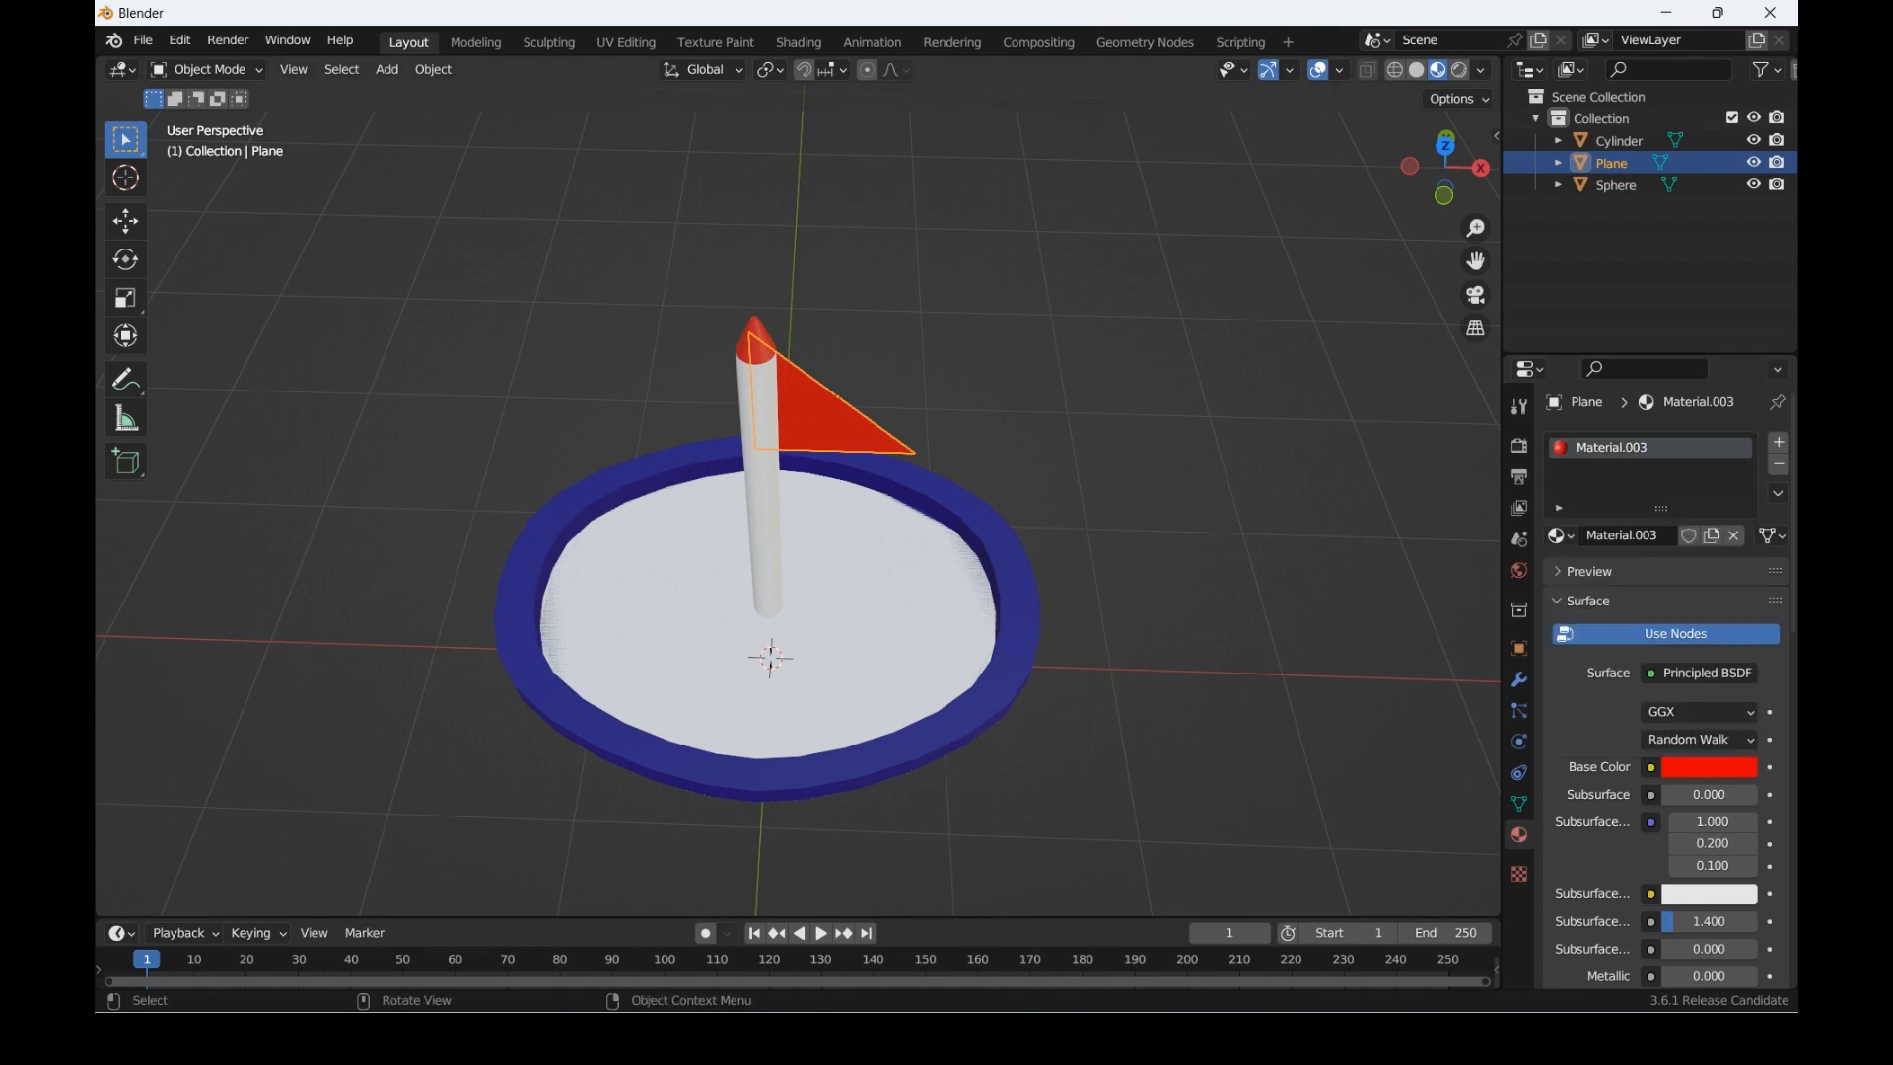
Step: Set the base color of the mast's Red material to hex E70100 to match the flag
{"action": "left_click", "coordinate": [762, 474]}
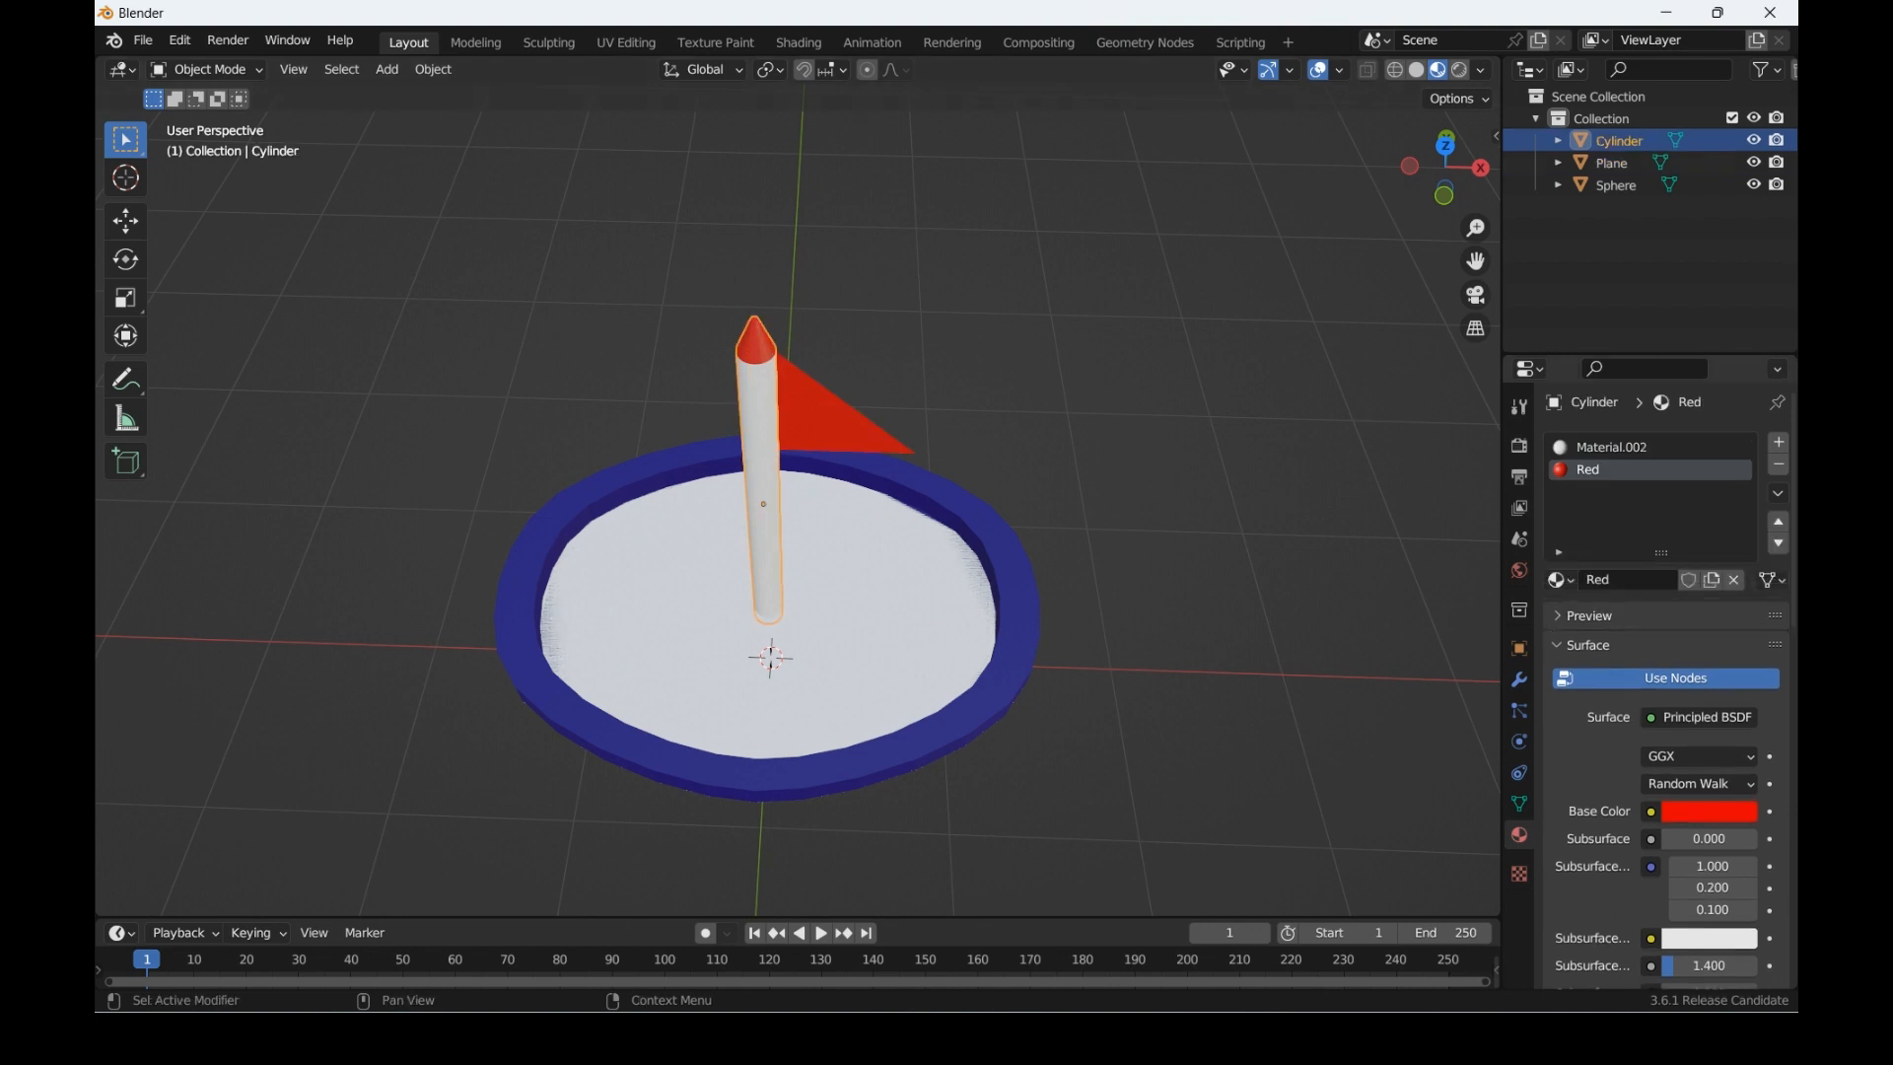
{"action": "left_click", "coordinate": [1710, 811]}
{"action": "left_click", "coordinate": [1616, 712]}
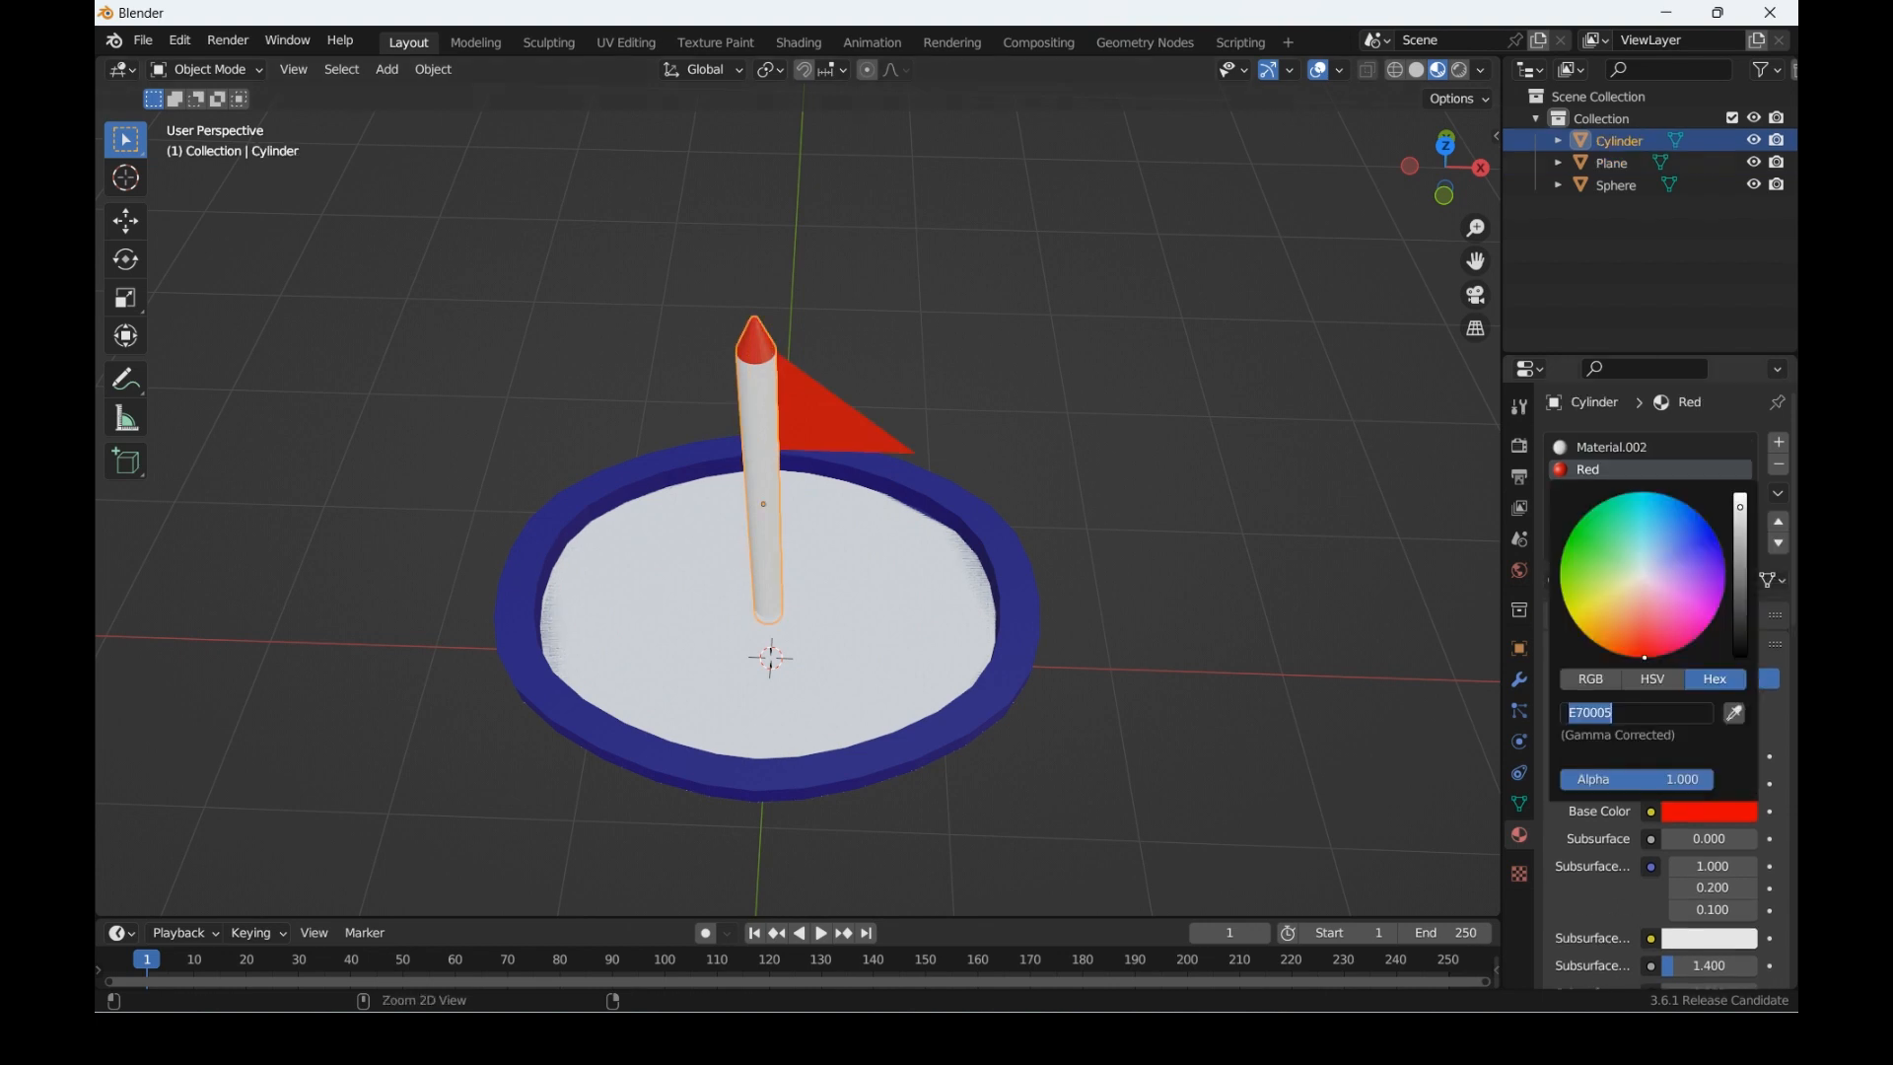
{"action": "type", "text": "E70100"}
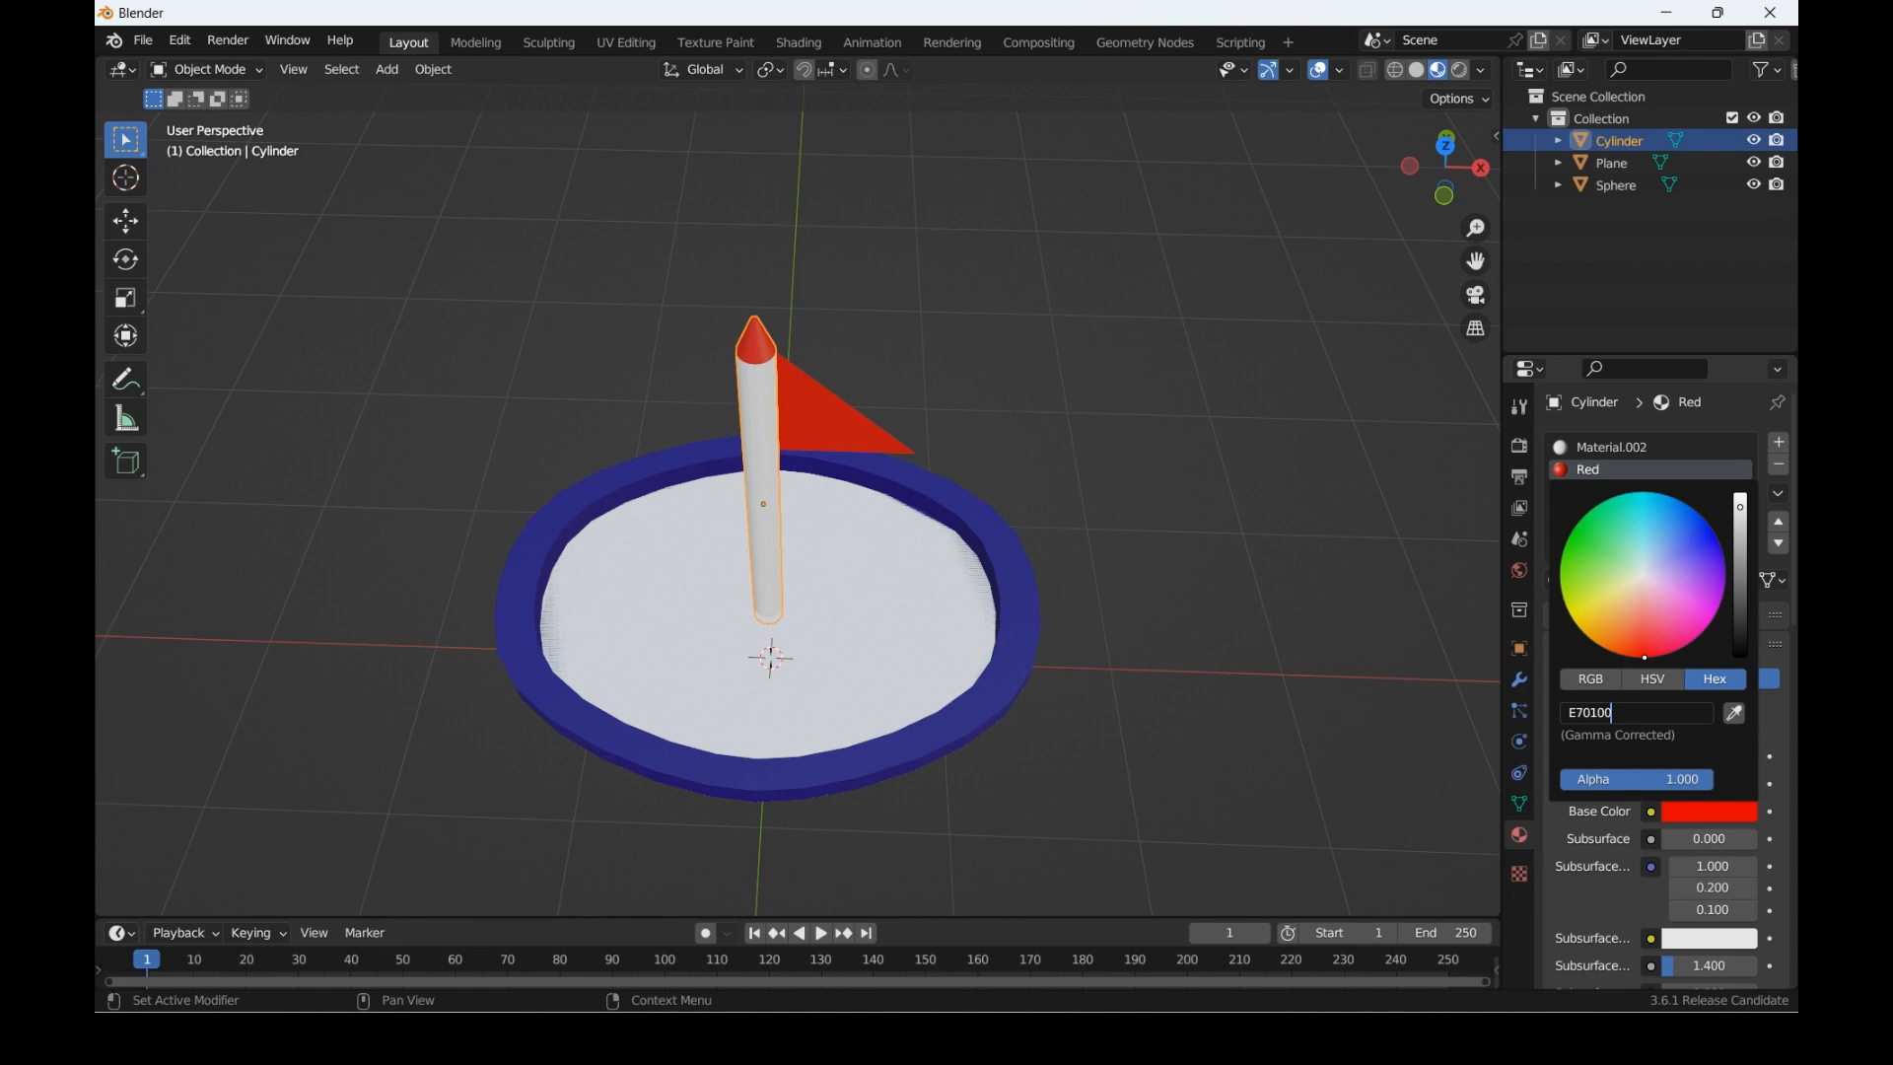
{"action": "key", "text": "Return"}
Step: Inspect the colored boat from a lower angle and switch the viewport to Rendered shading
{"action": "left_click_drag", "start_coordinate": [1446, 163], "coordinate": [1419, 169]}
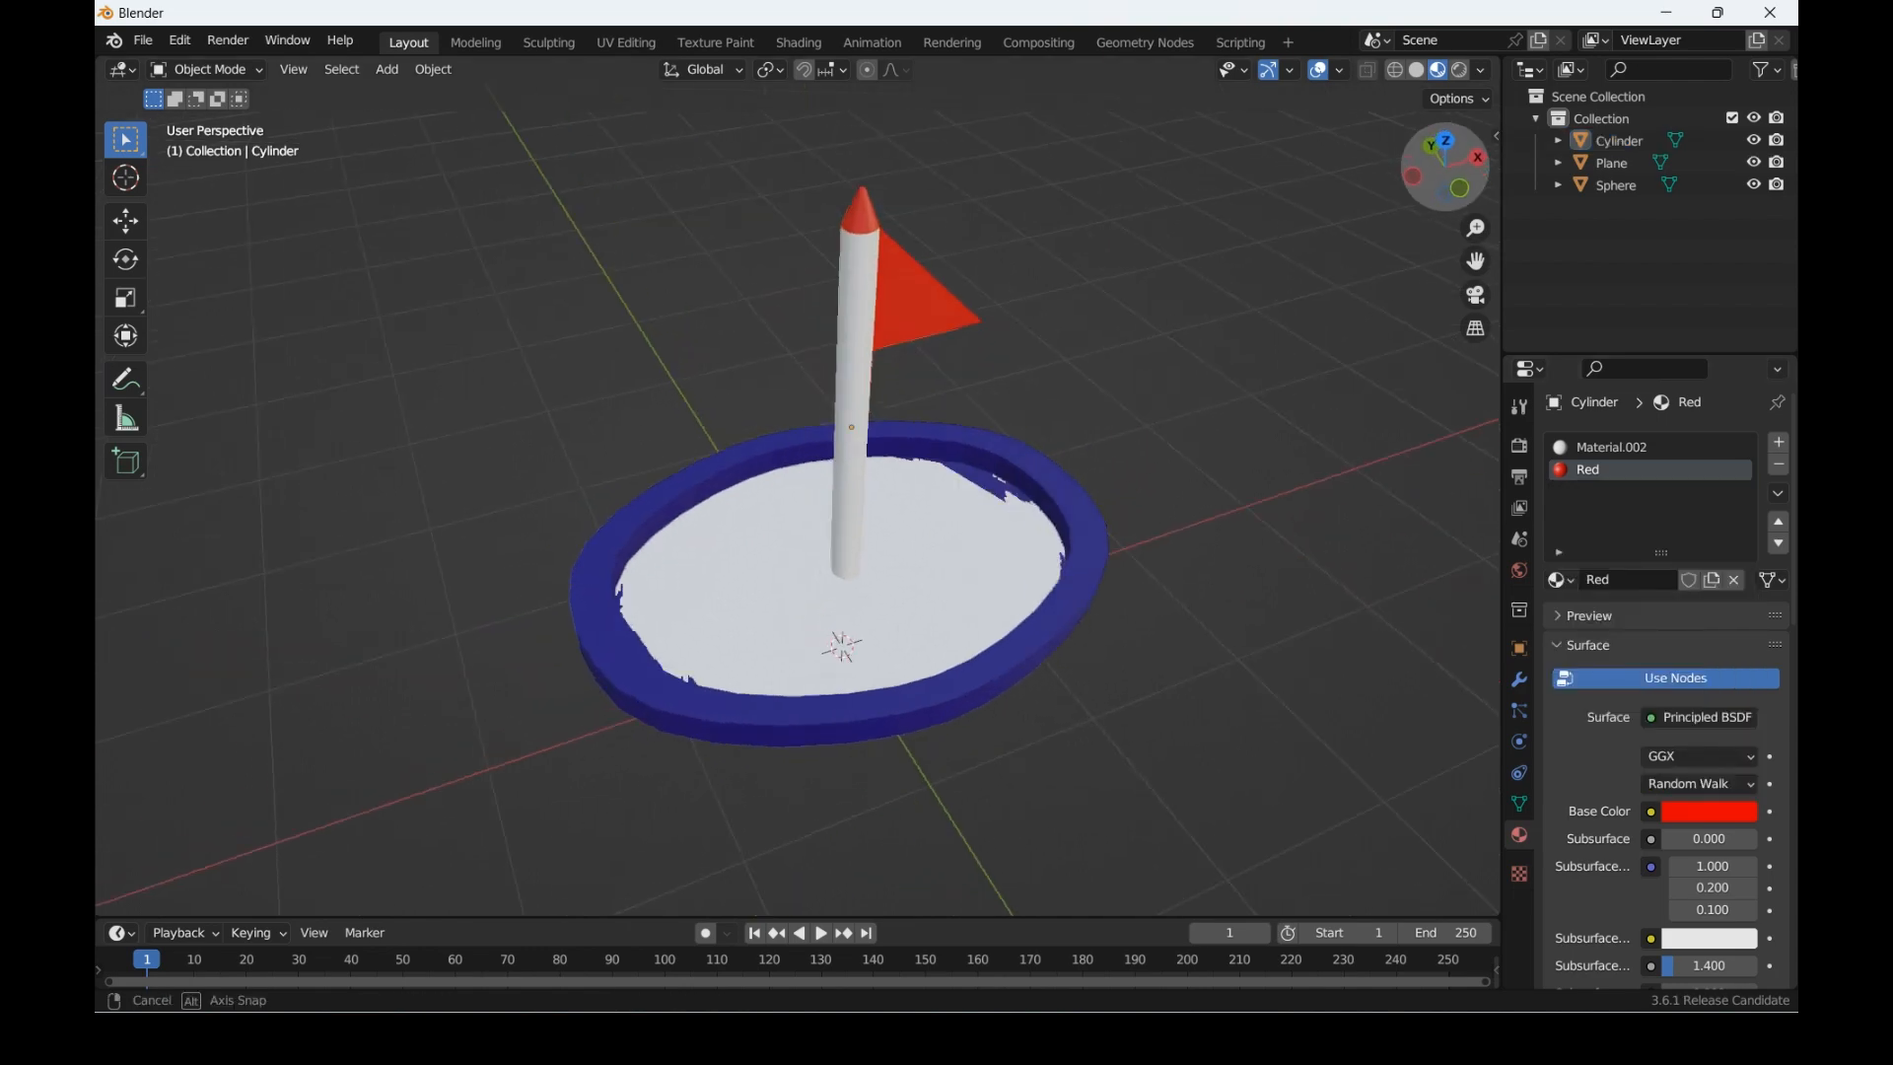
{"action": "middle_click_drag", "start_coordinate": [843, 646], "coordinate": [805, 622]}
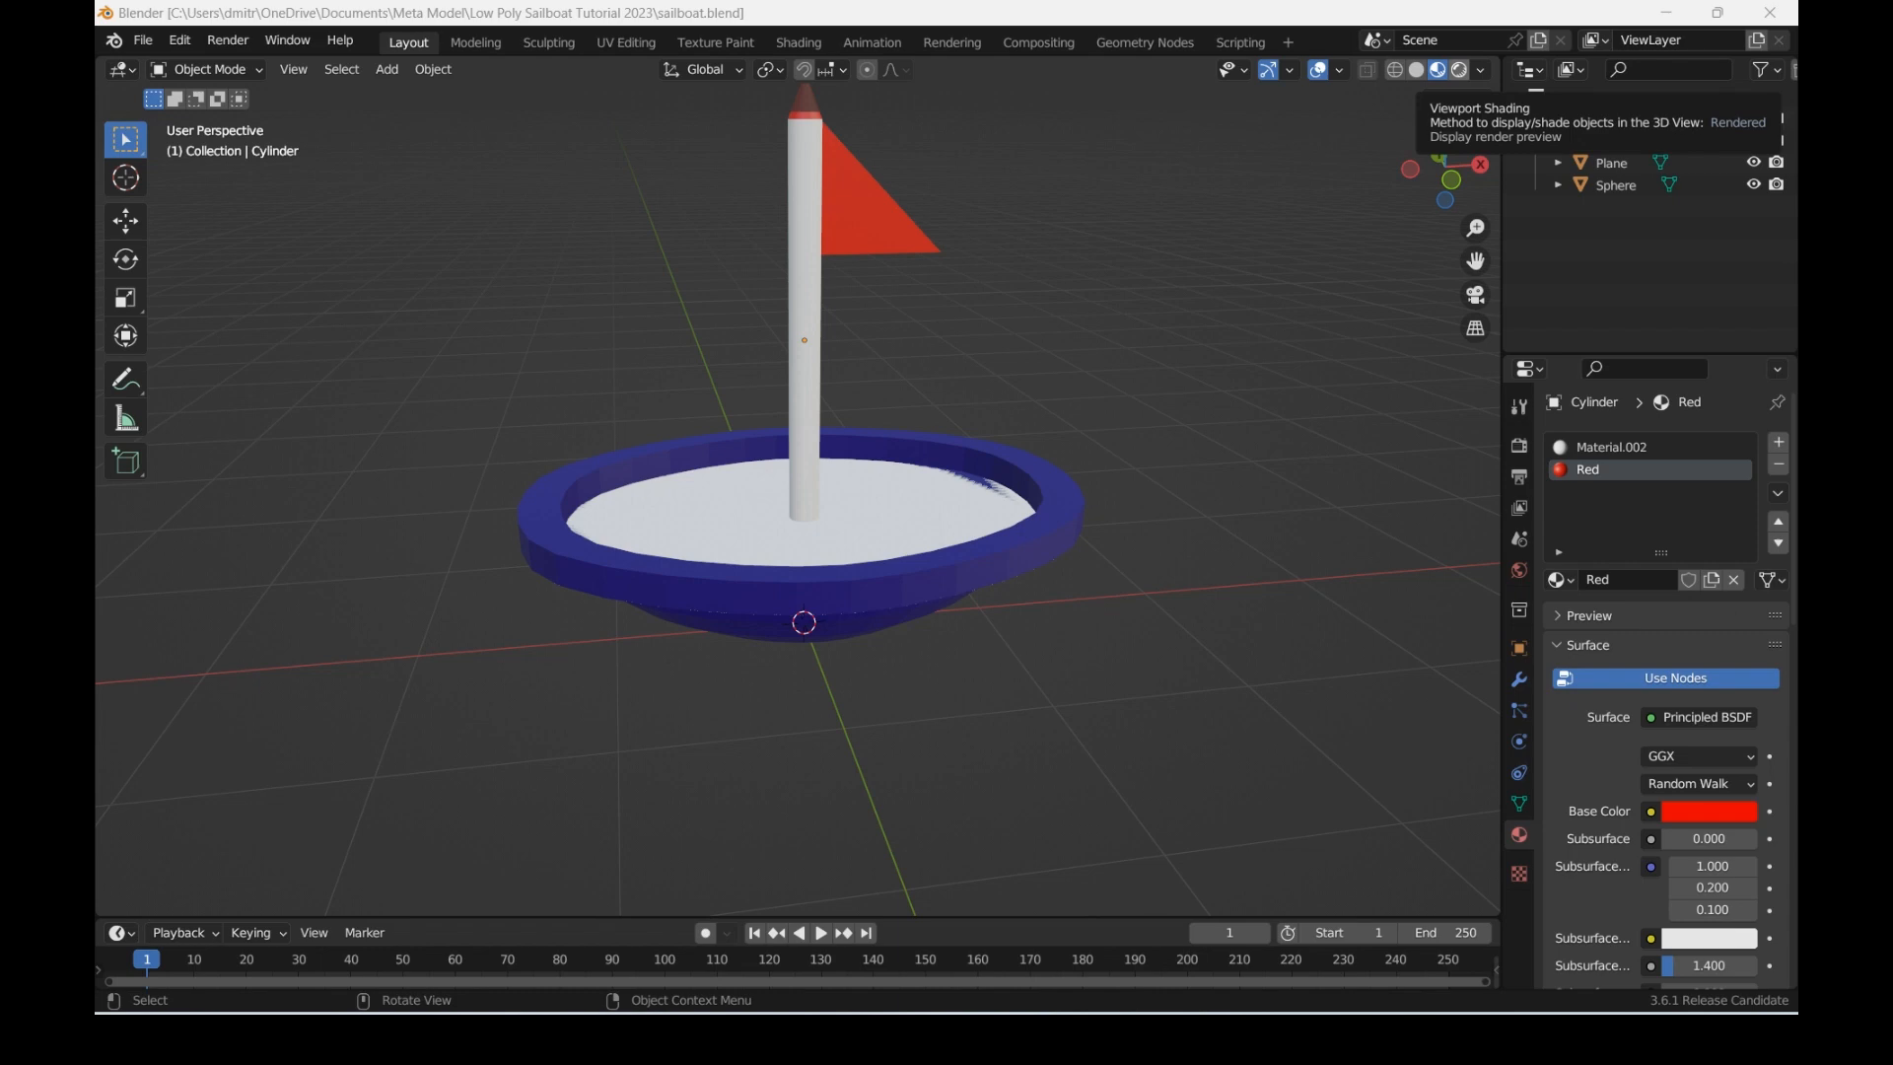
{"action": "left_click", "coordinate": [1459, 69]}
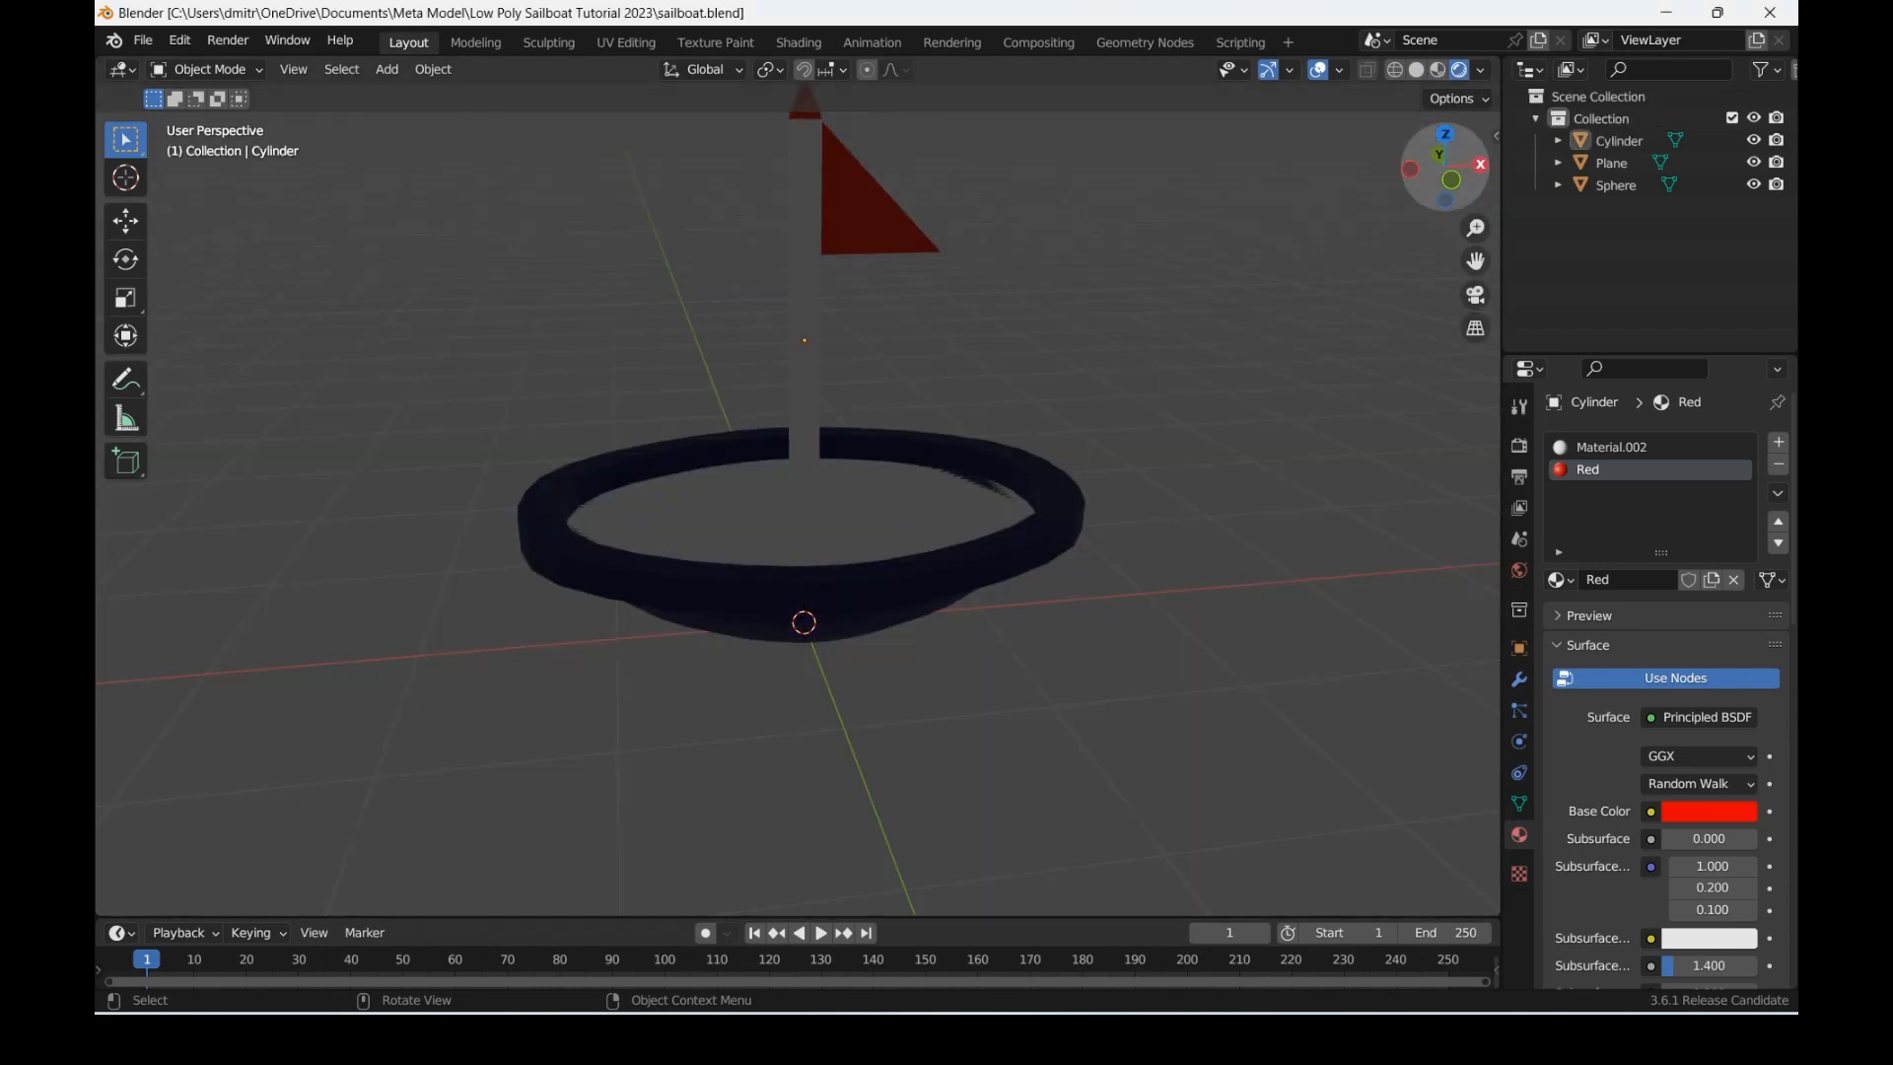
Step: Add a plane at the boat's base and scale it up by a factor of about 10.9 as a floor
{"action": "left_click_drag", "start_coordinate": [1451, 179], "coordinate": [1491, 172]}
{"action": "scroll", "coordinate": [797, 512], "scroll_direction": "down", "scroll_amount": 2}
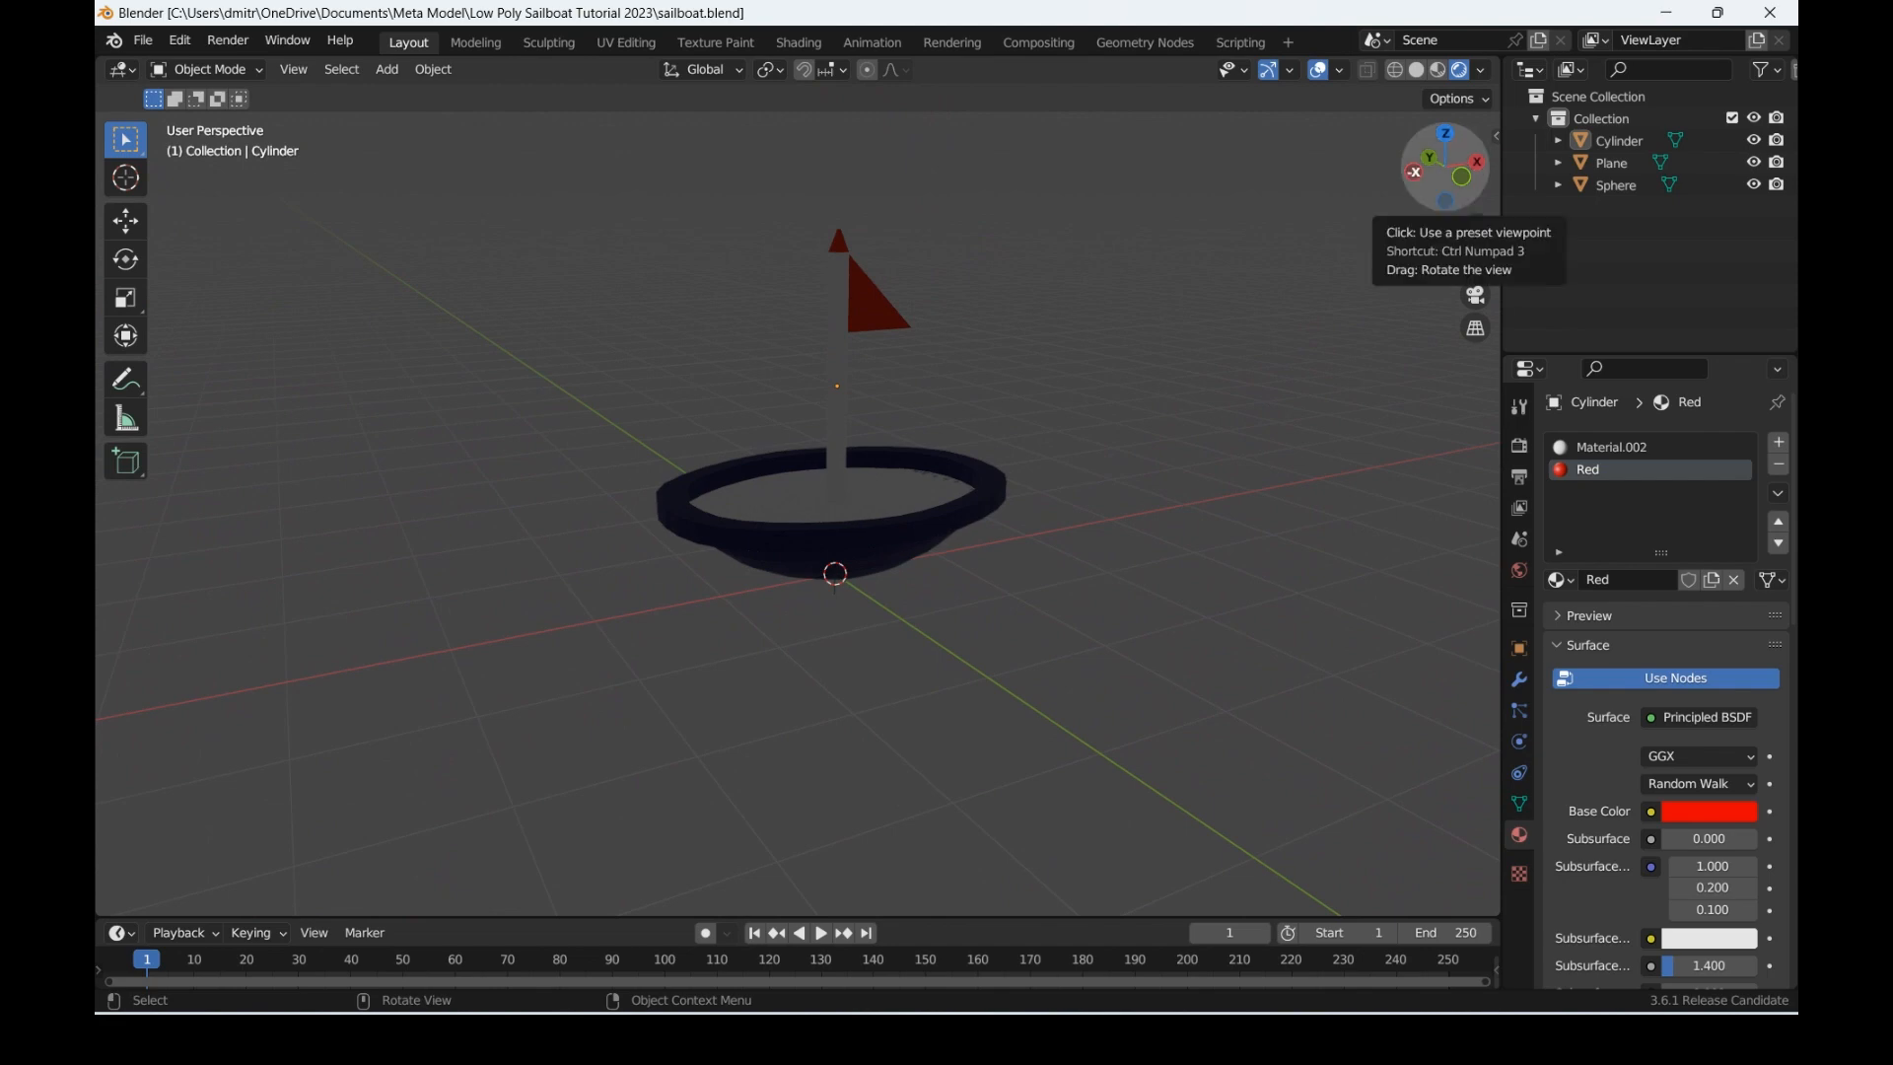
{"action": "left_click_drag", "start_coordinate": [1414, 172], "coordinate": [1341, 217]}
{"action": "key", "text": "shift+a"}
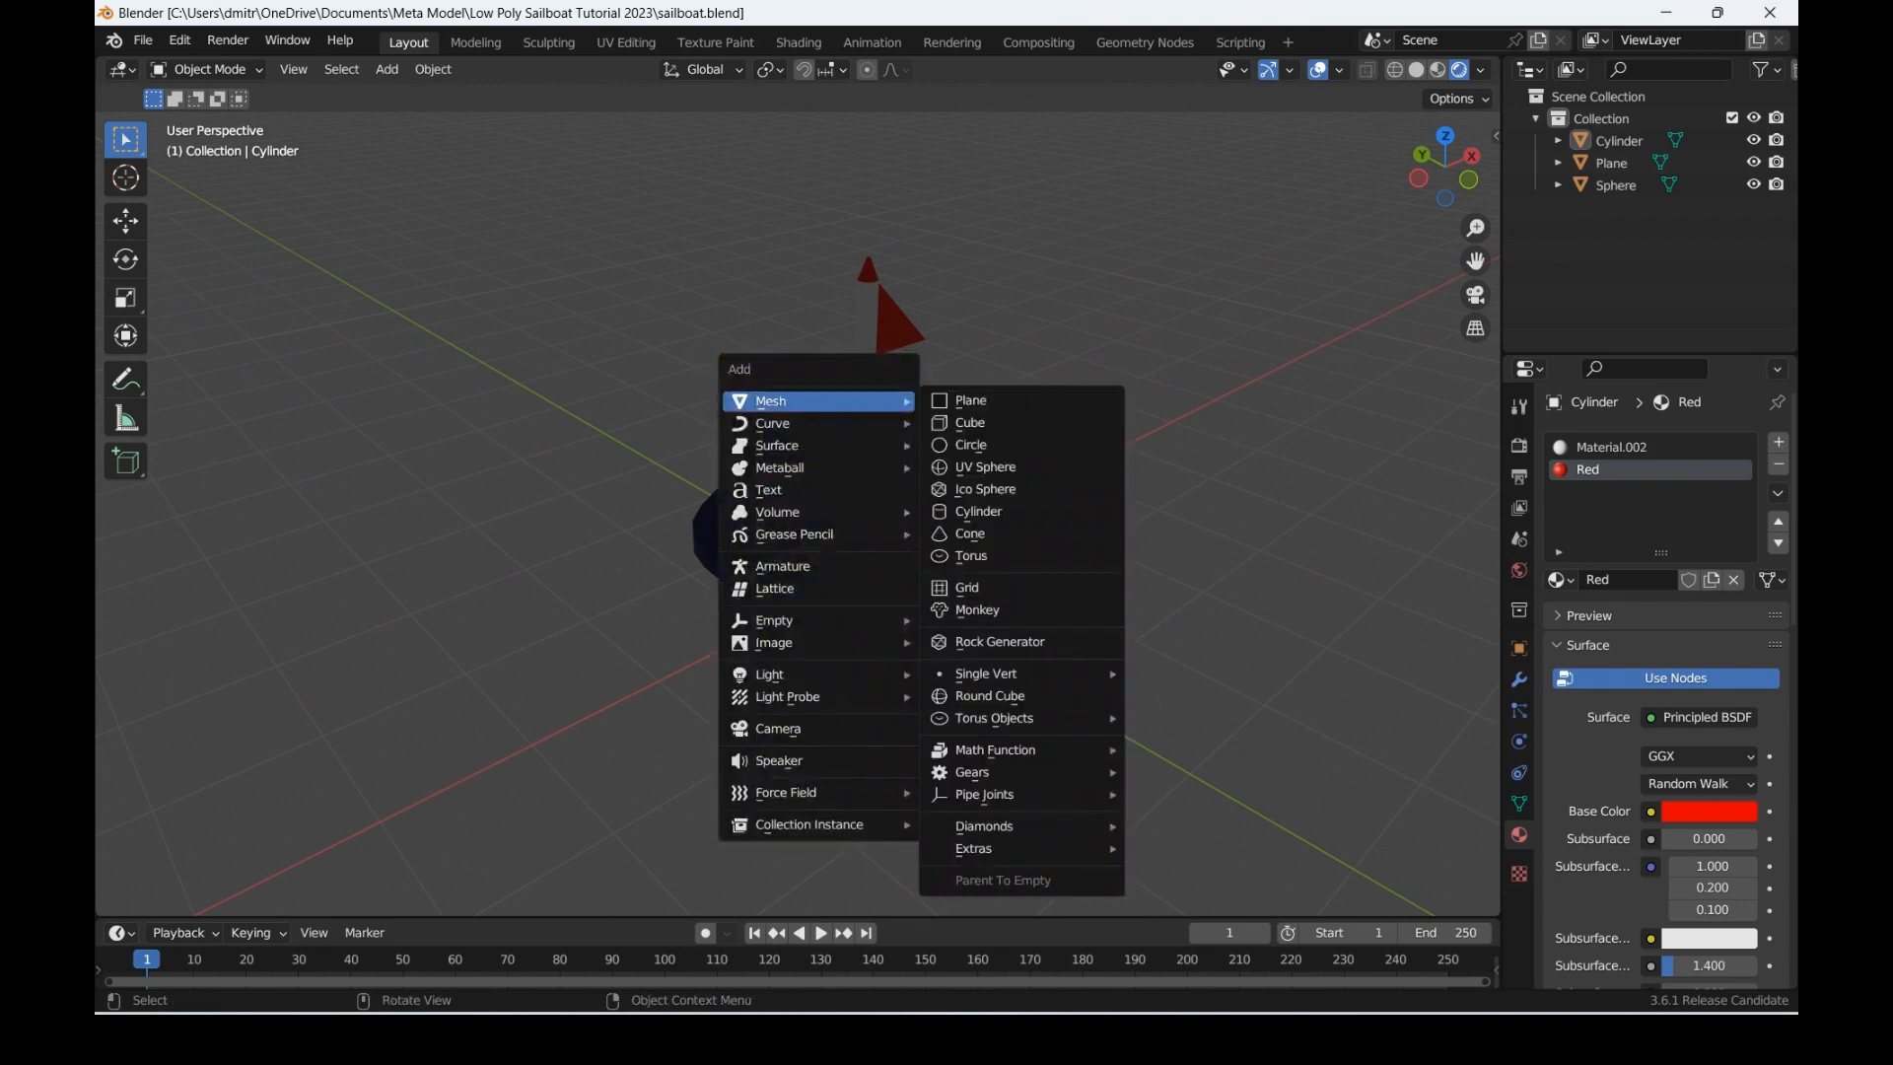
{"action": "left_click", "coordinate": [971, 401]}
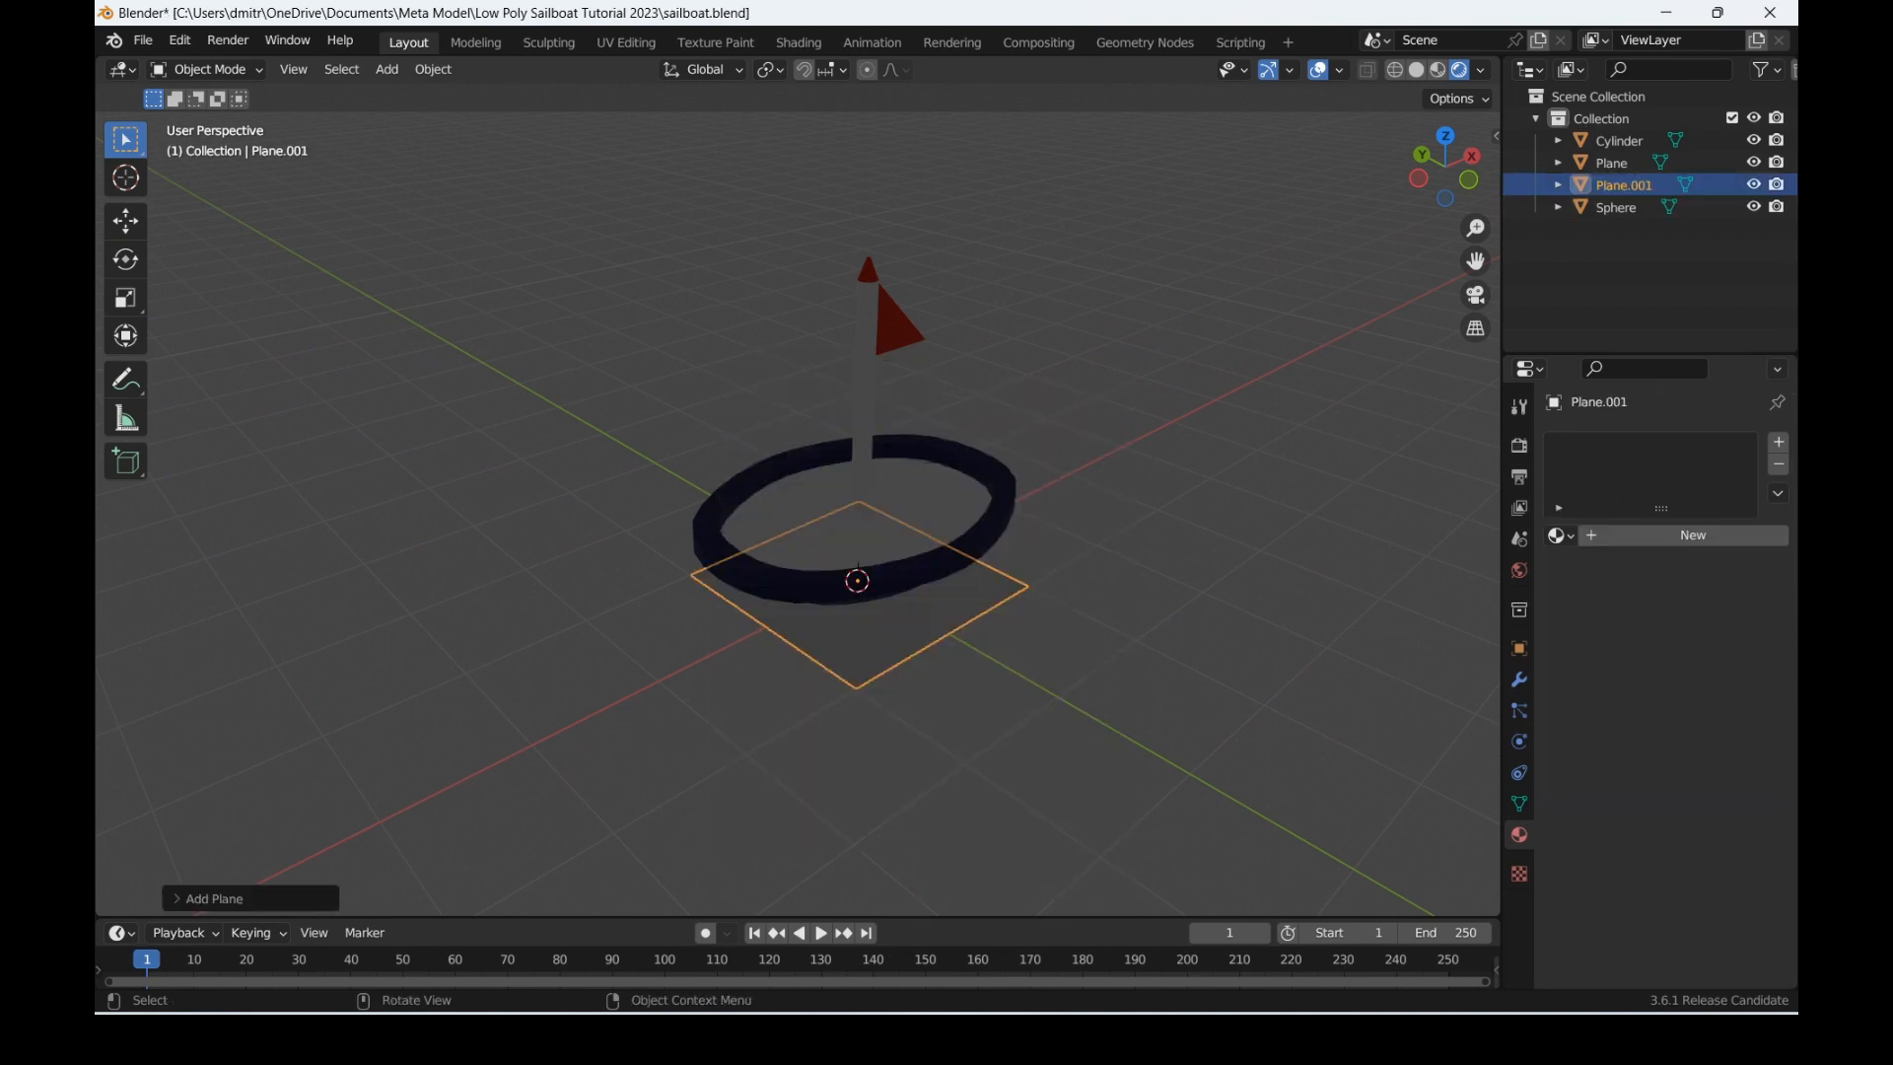
{"action": "scroll", "coordinate": [838, 381], "scroll_direction": "down", "scroll_amount": 4}
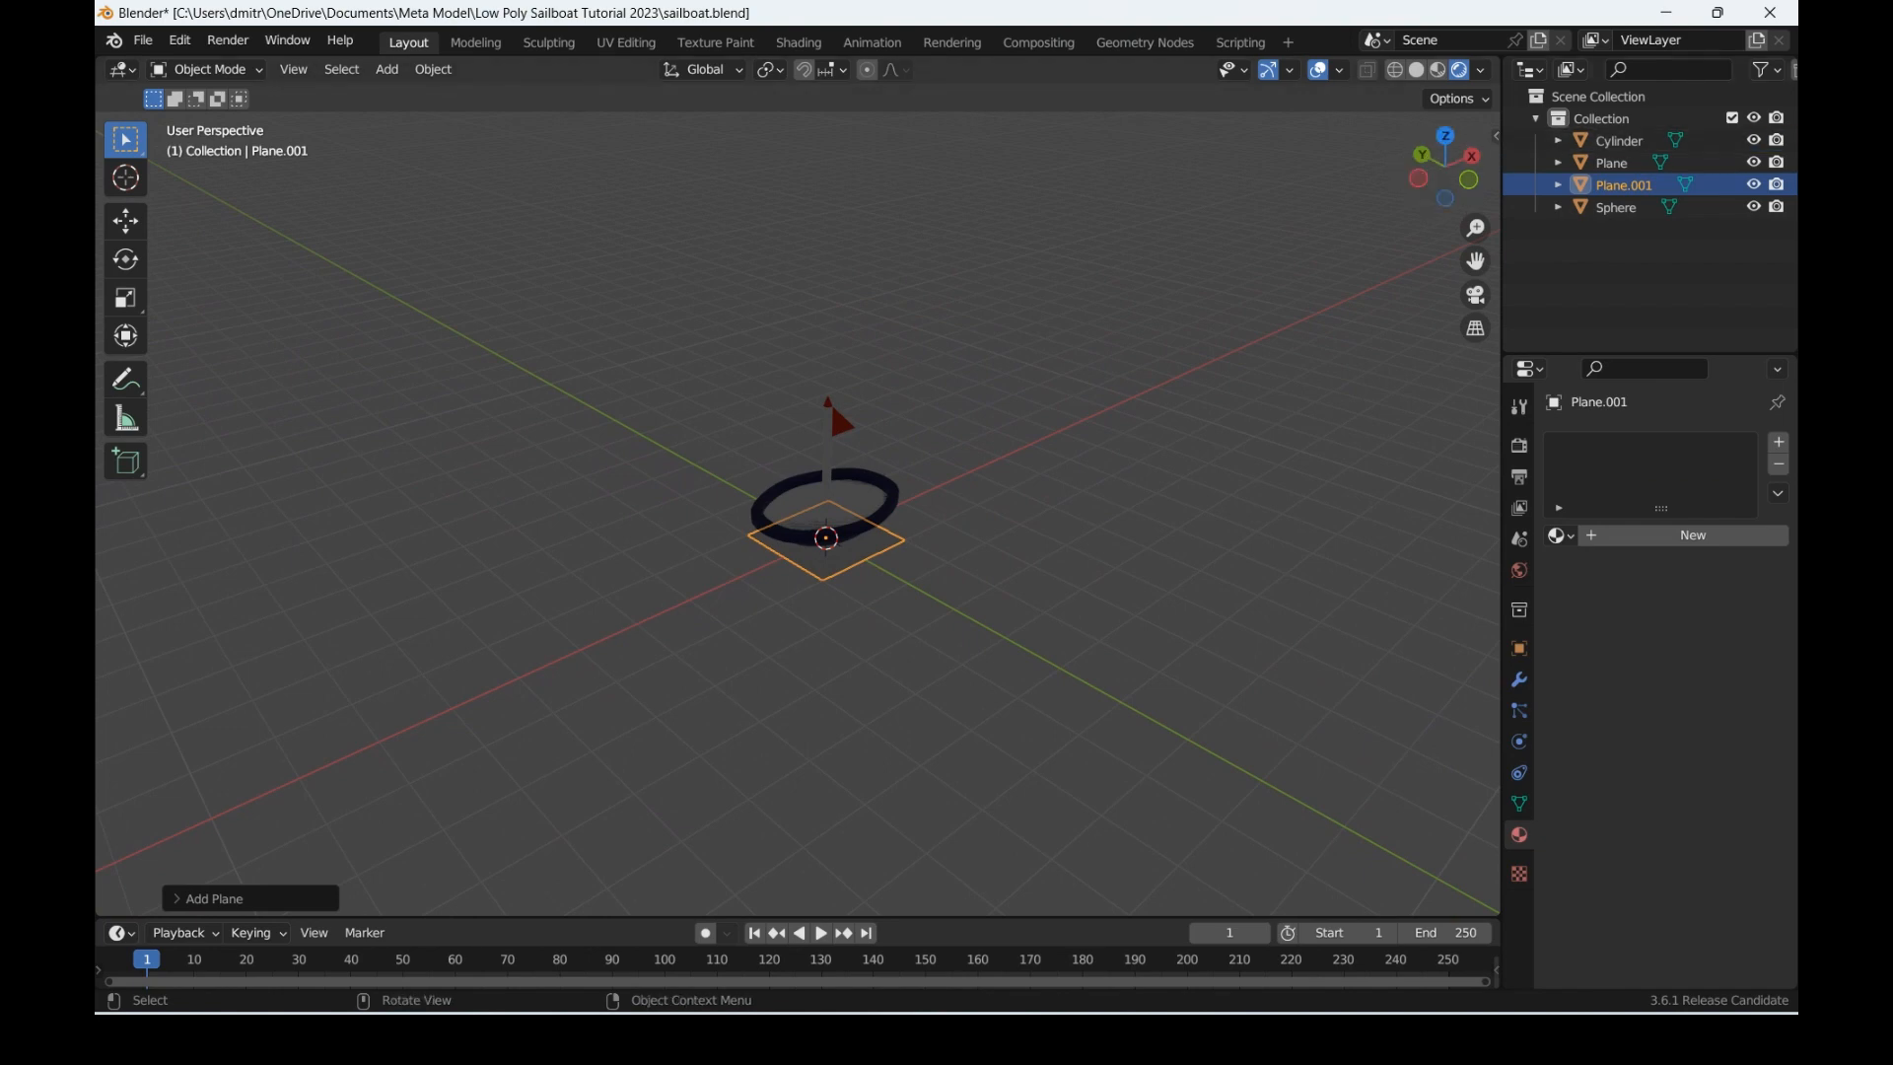
{"action": "key", "text": "s"}
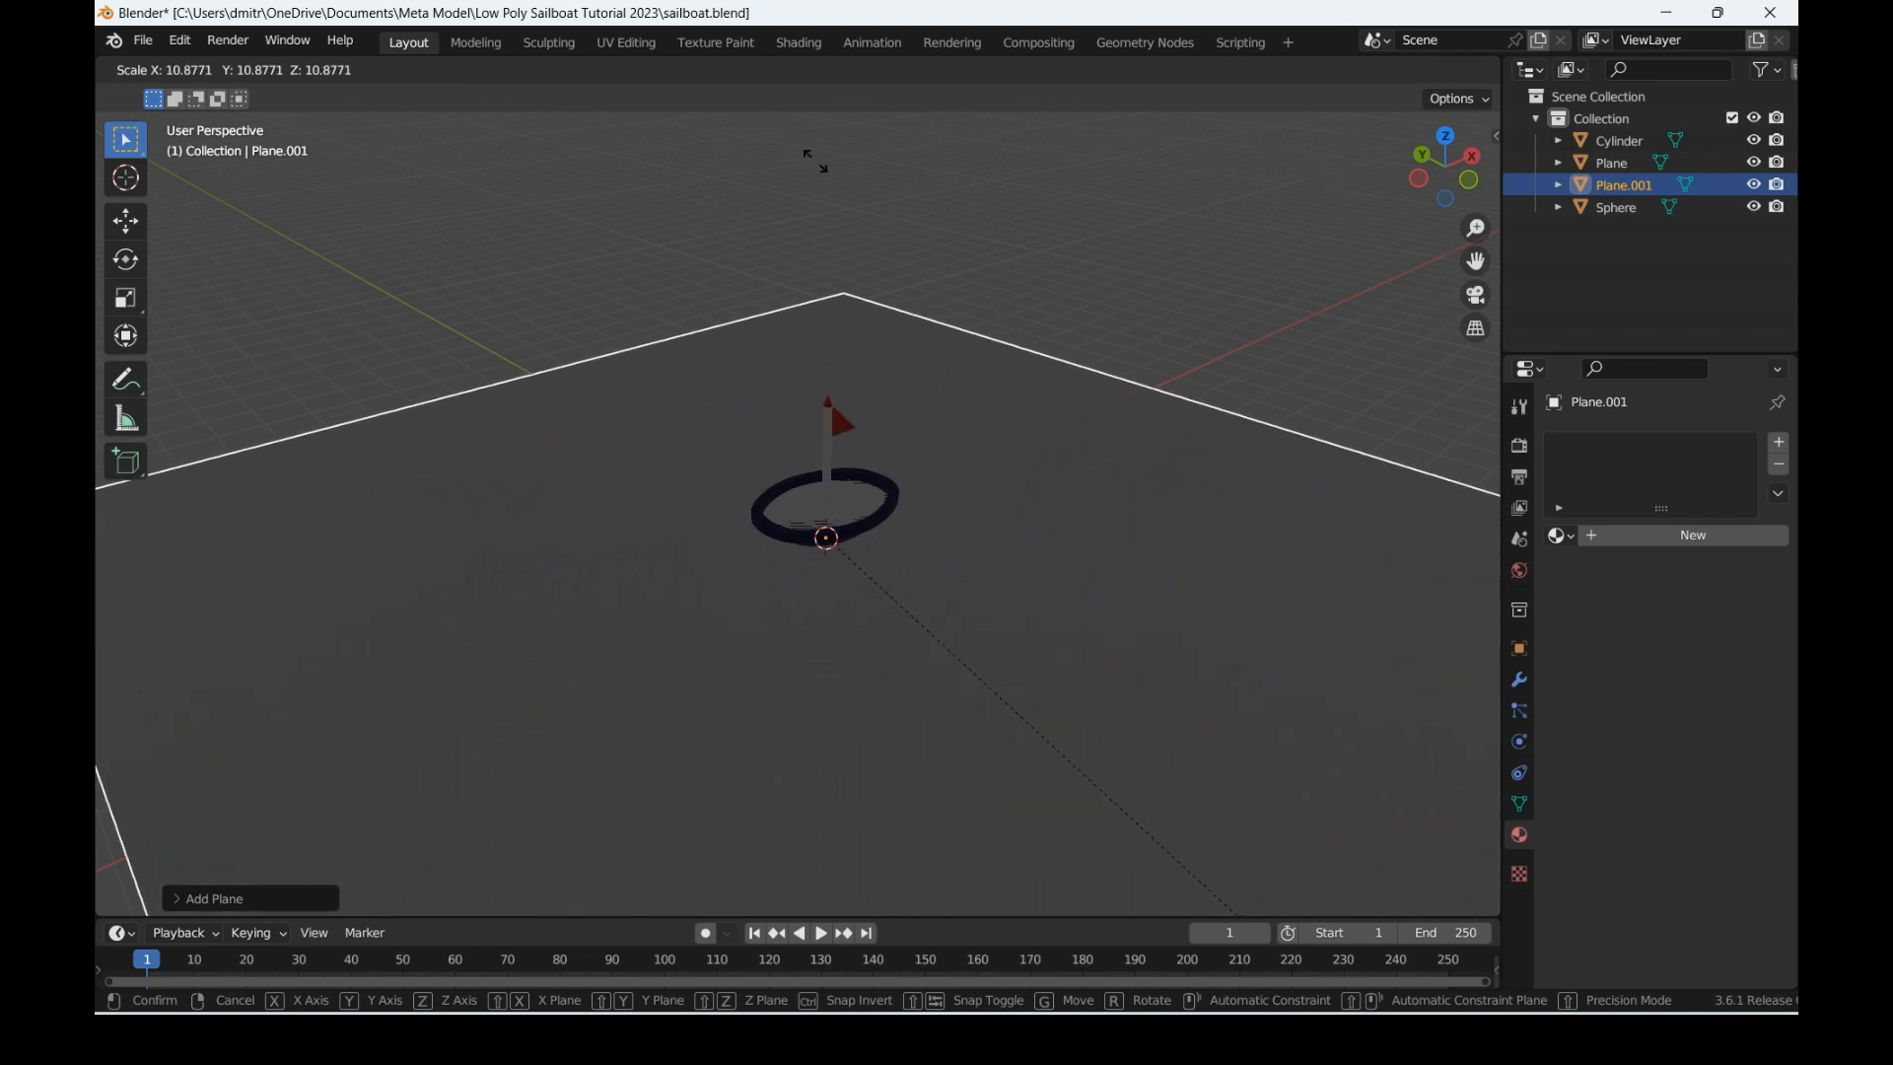
{"action": "left_click", "coordinate": [802, 176]}
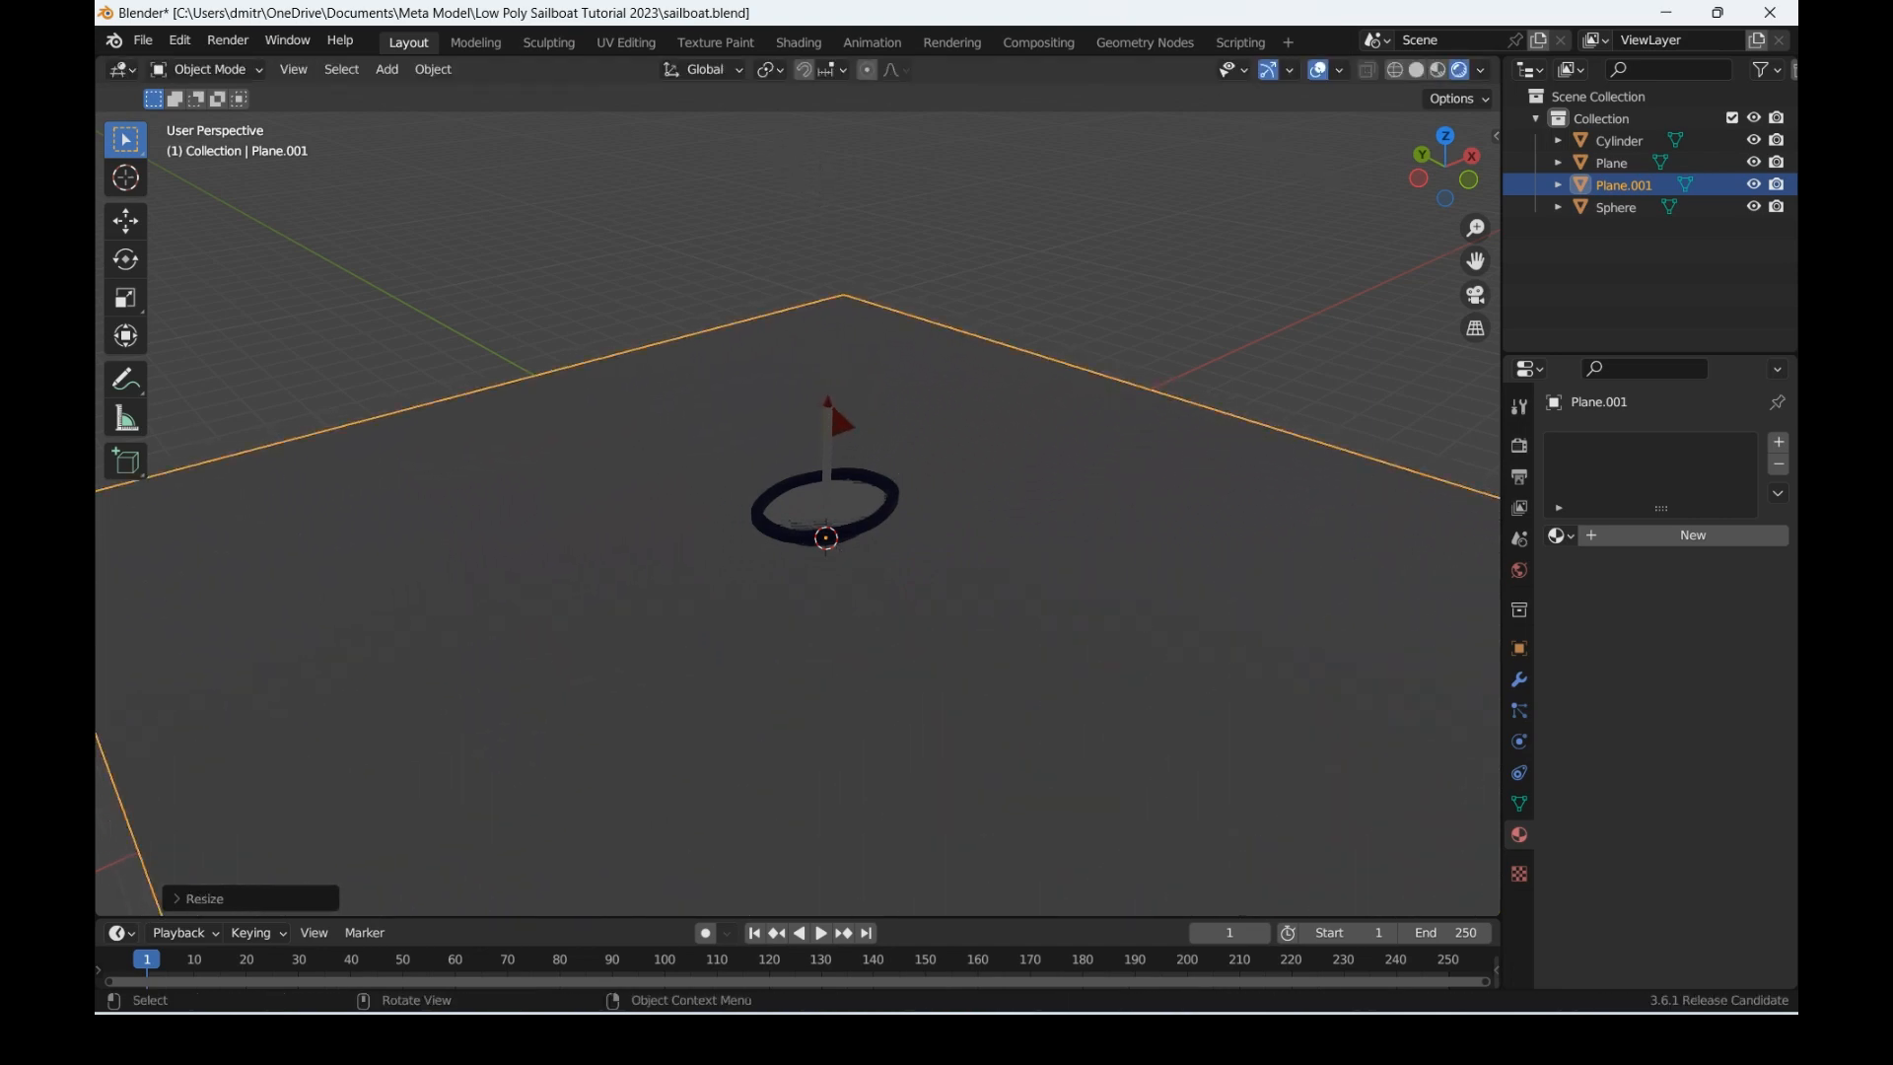
Step: Lower the floor plane along the Z axis until it sits beneath the hull
{"action": "key", "text": "g"}
{"action": "key", "text": "z"}
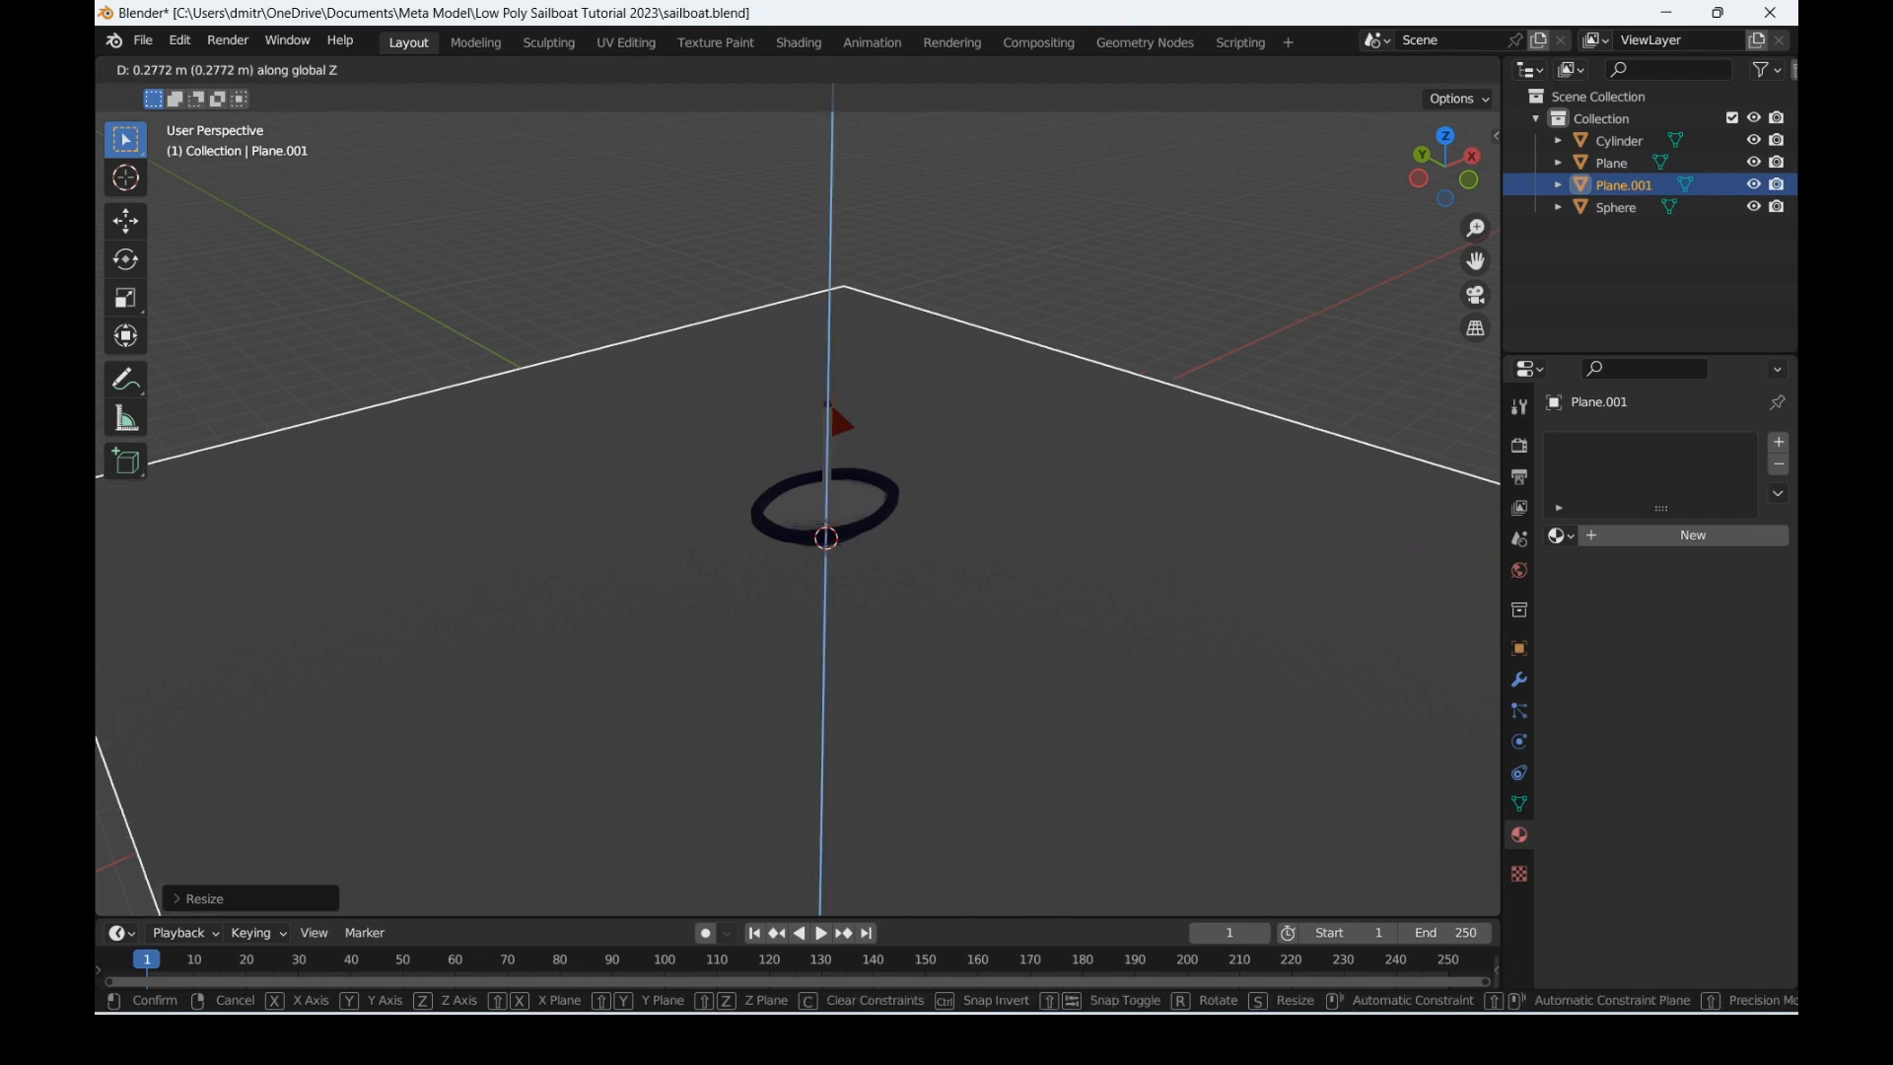
{"action": "left_click", "coordinate": [830, 398]}
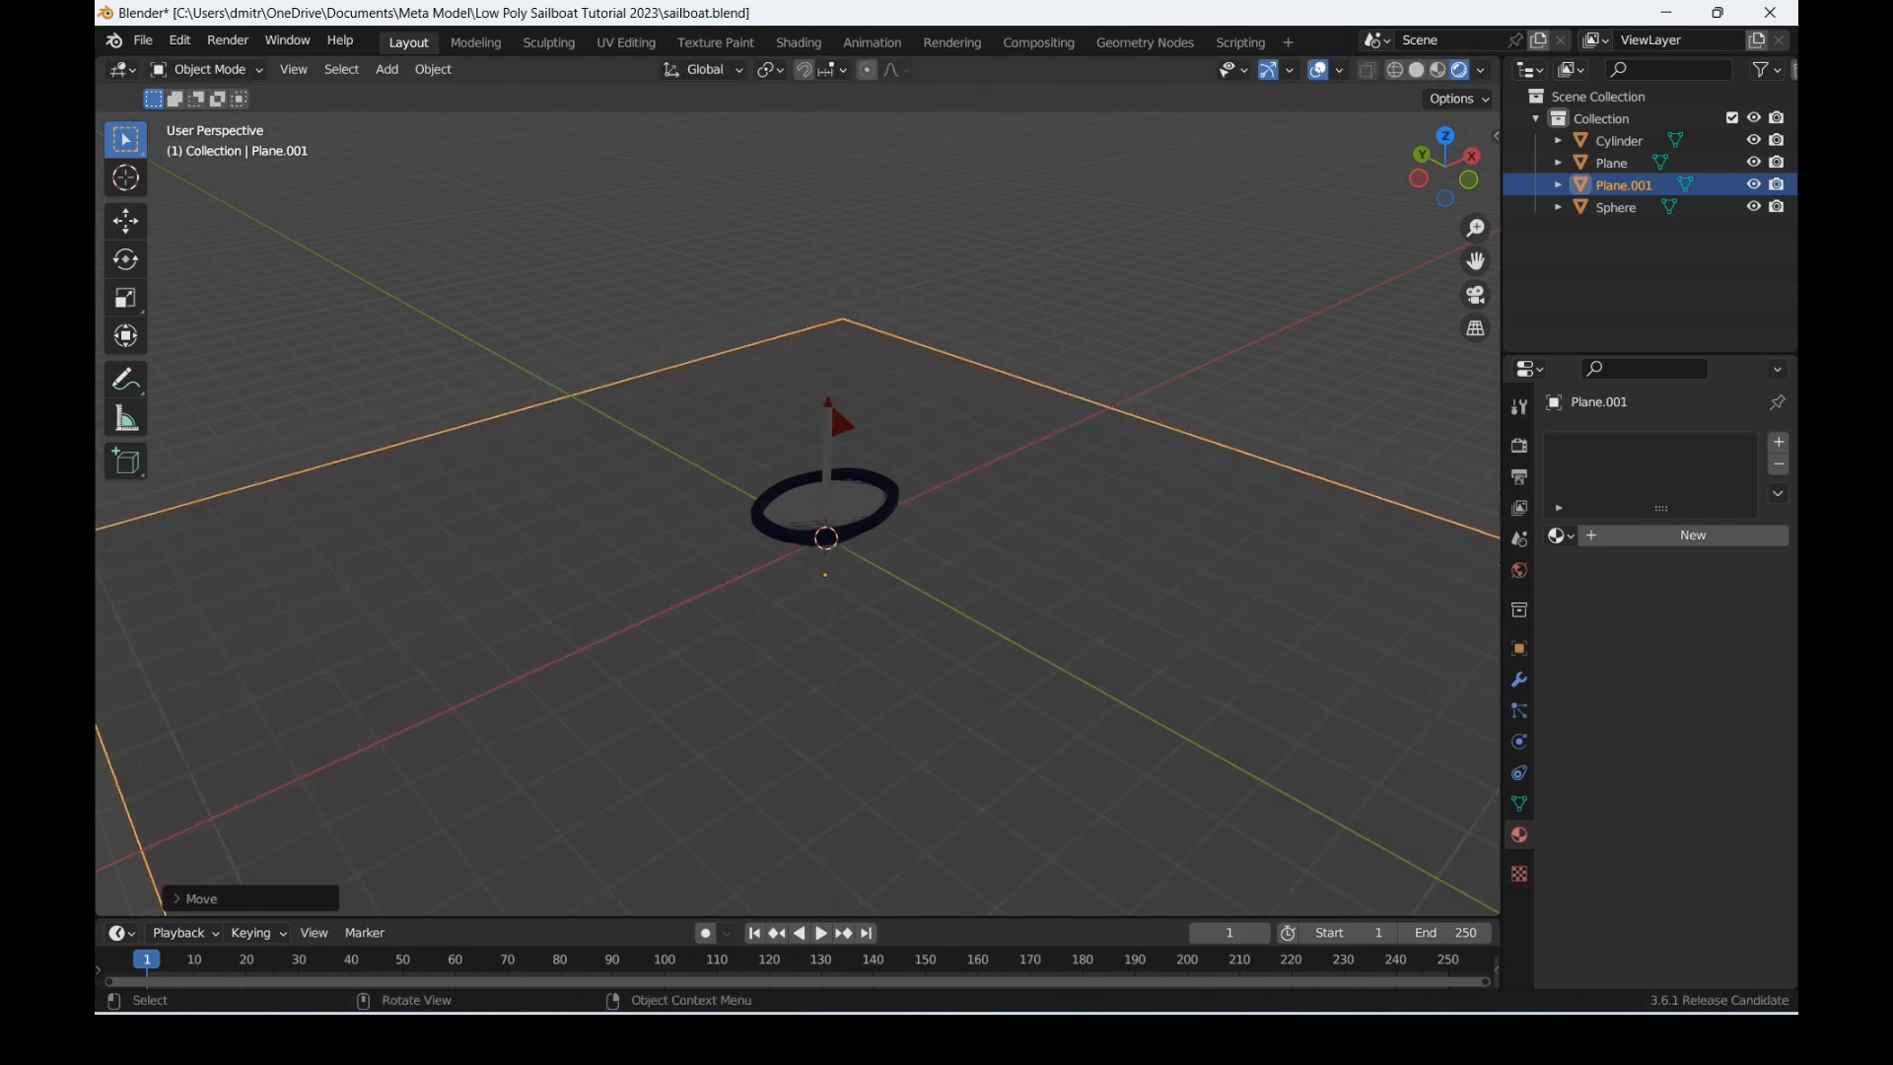
Step: Select the two vertices of the floor plane's rear edge behind the boat and extrude them about 10 m up along Z
{"action": "middle_click_drag", "start_coordinate": [830, 398], "coordinate": [946, 404]}
{"action": "middle_click_drag", "start_coordinate": [845, 532], "coordinate": [1139, 416], "text": "shift"}
{"action": "key", "text": "Tab"}
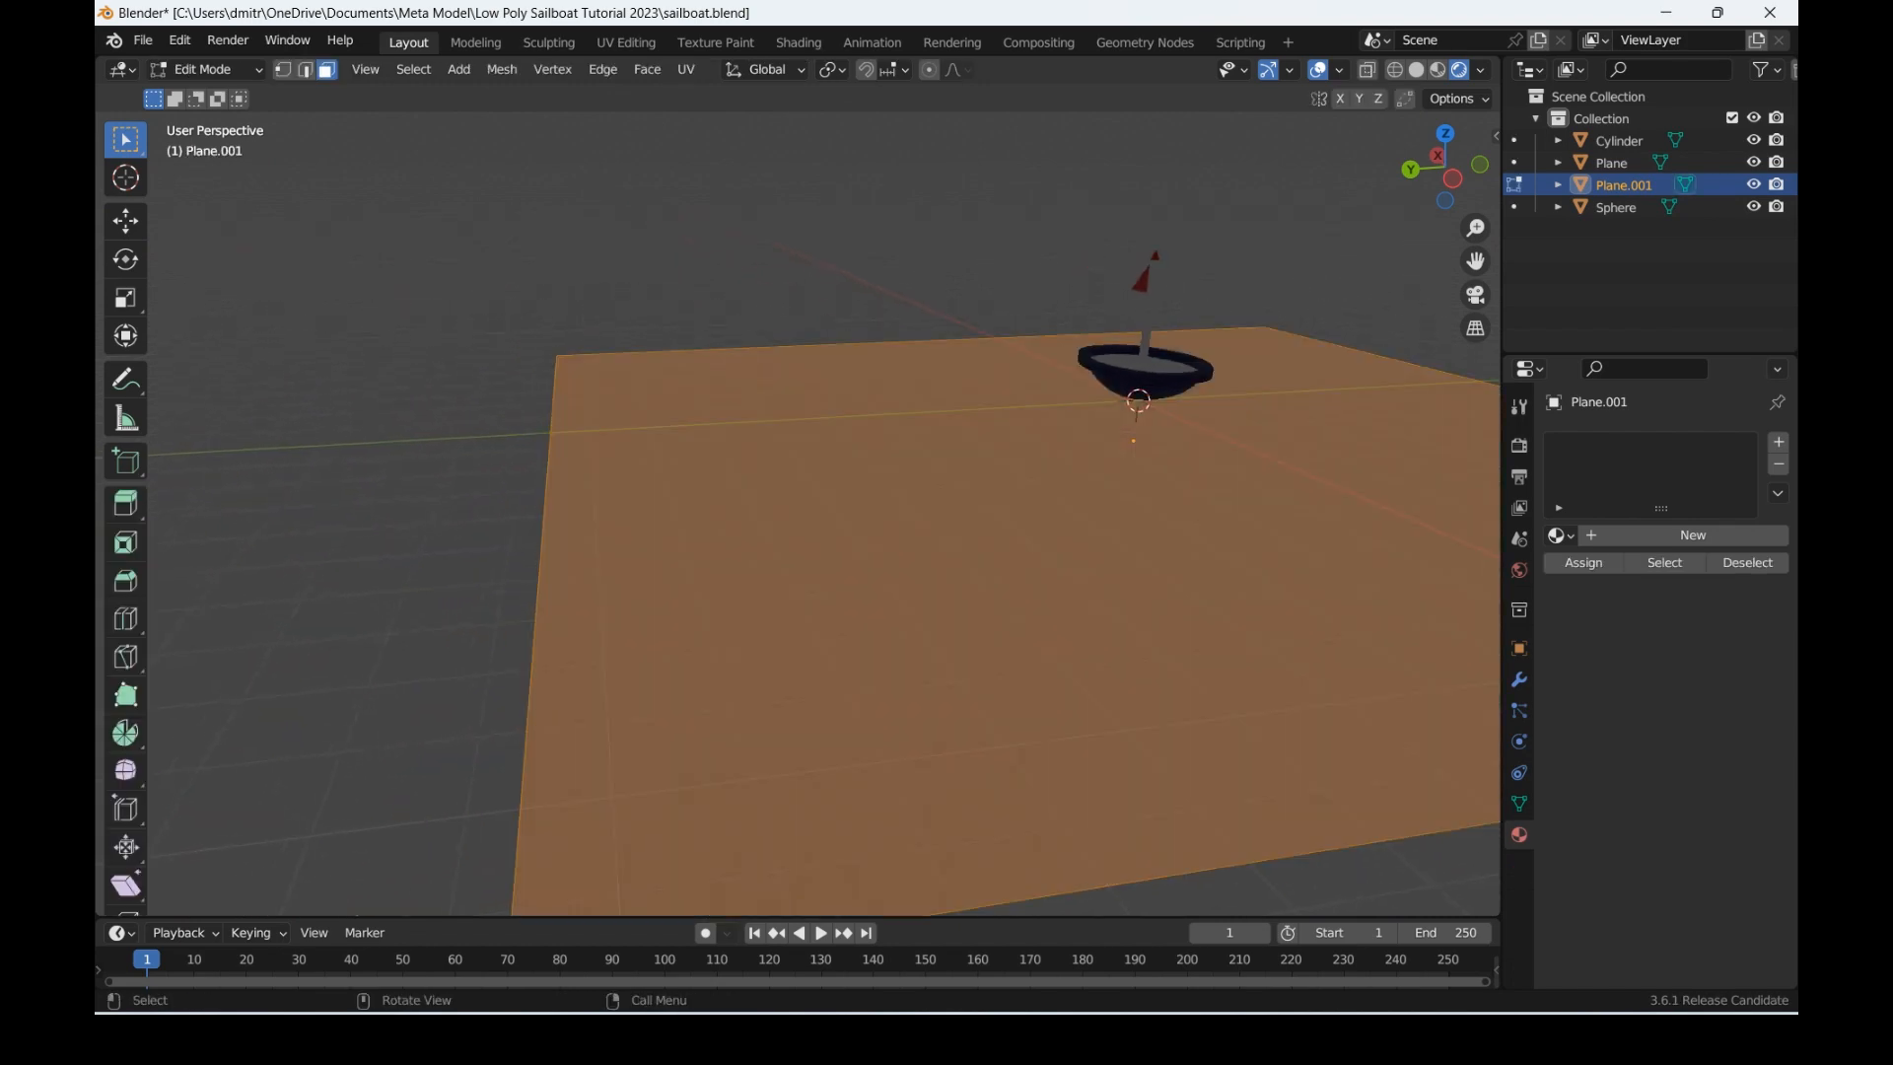
{"action": "key", "text": "alt+a"}
{"action": "key", "text": "1"}
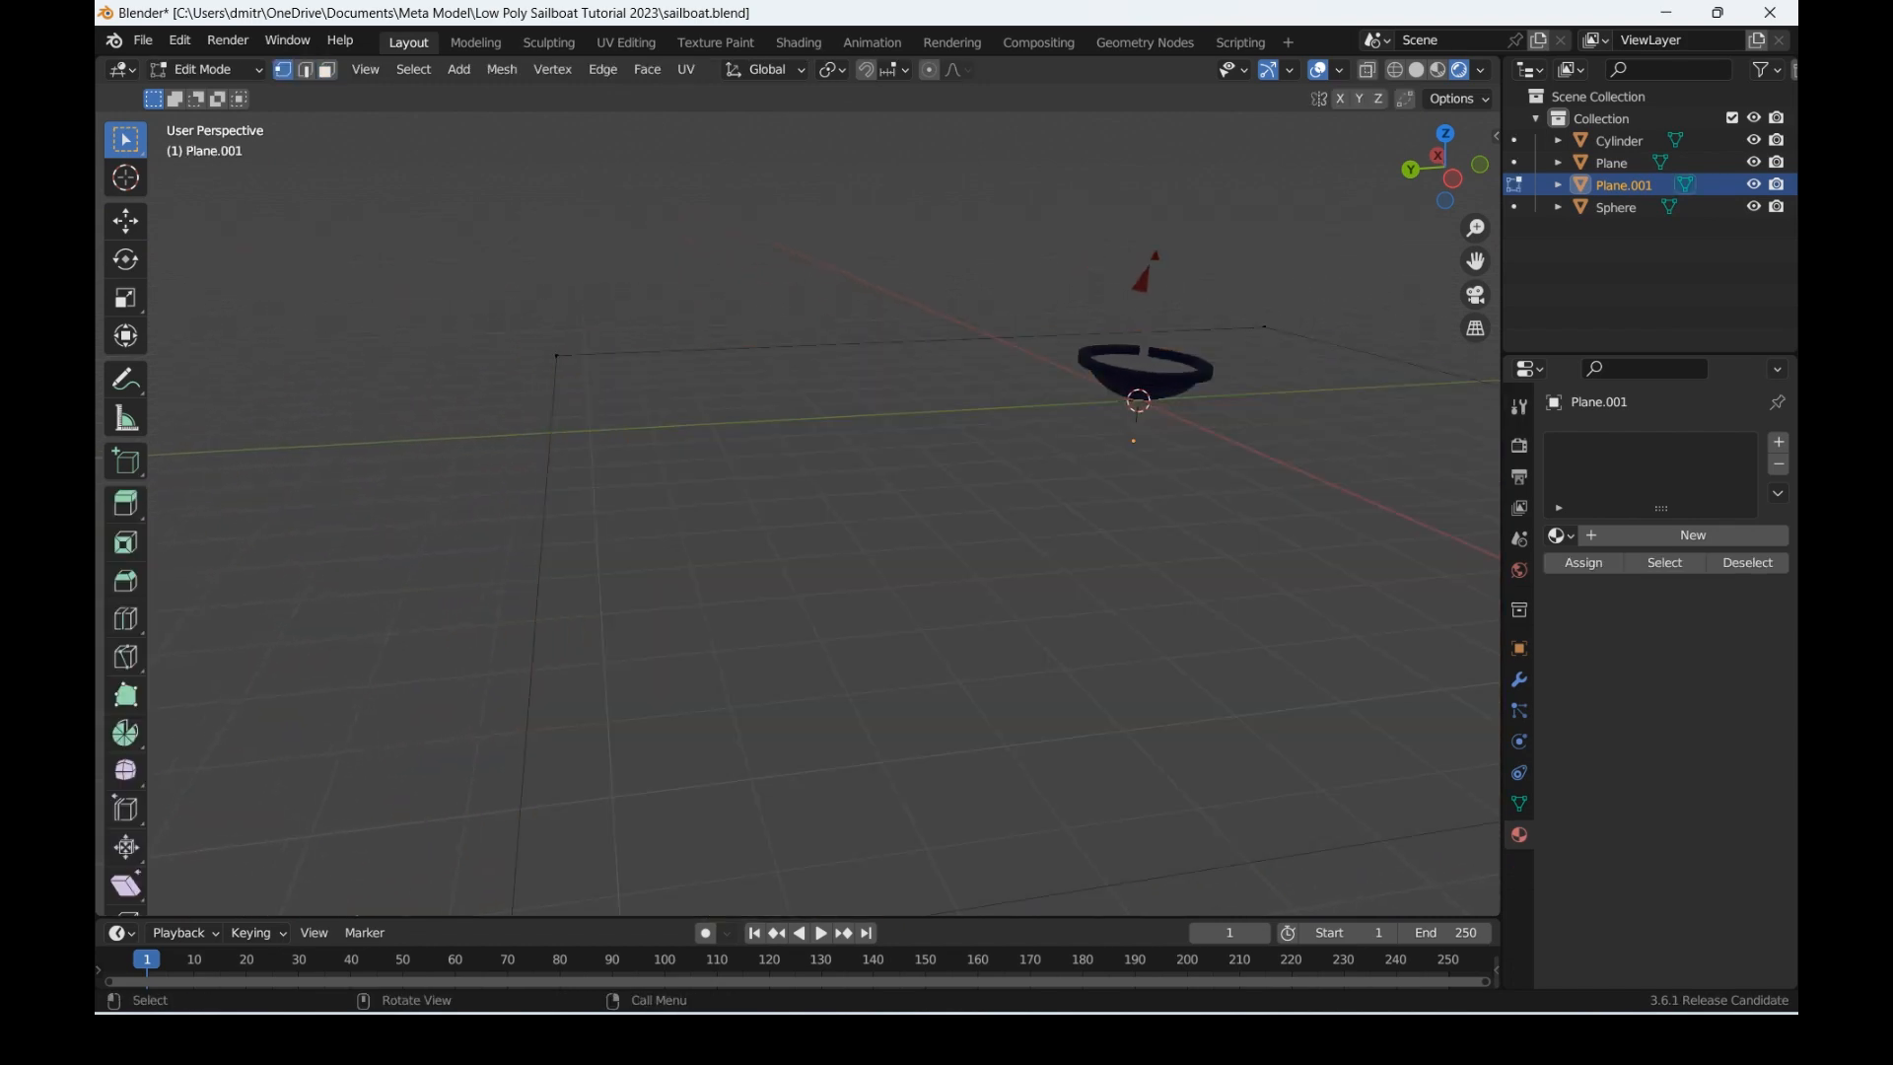
{"action": "left_click", "coordinate": [556, 356]}
{"action": "scroll", "coordinate": [823, 512], "scroll_direction": "down", "scroll_amount": 2}
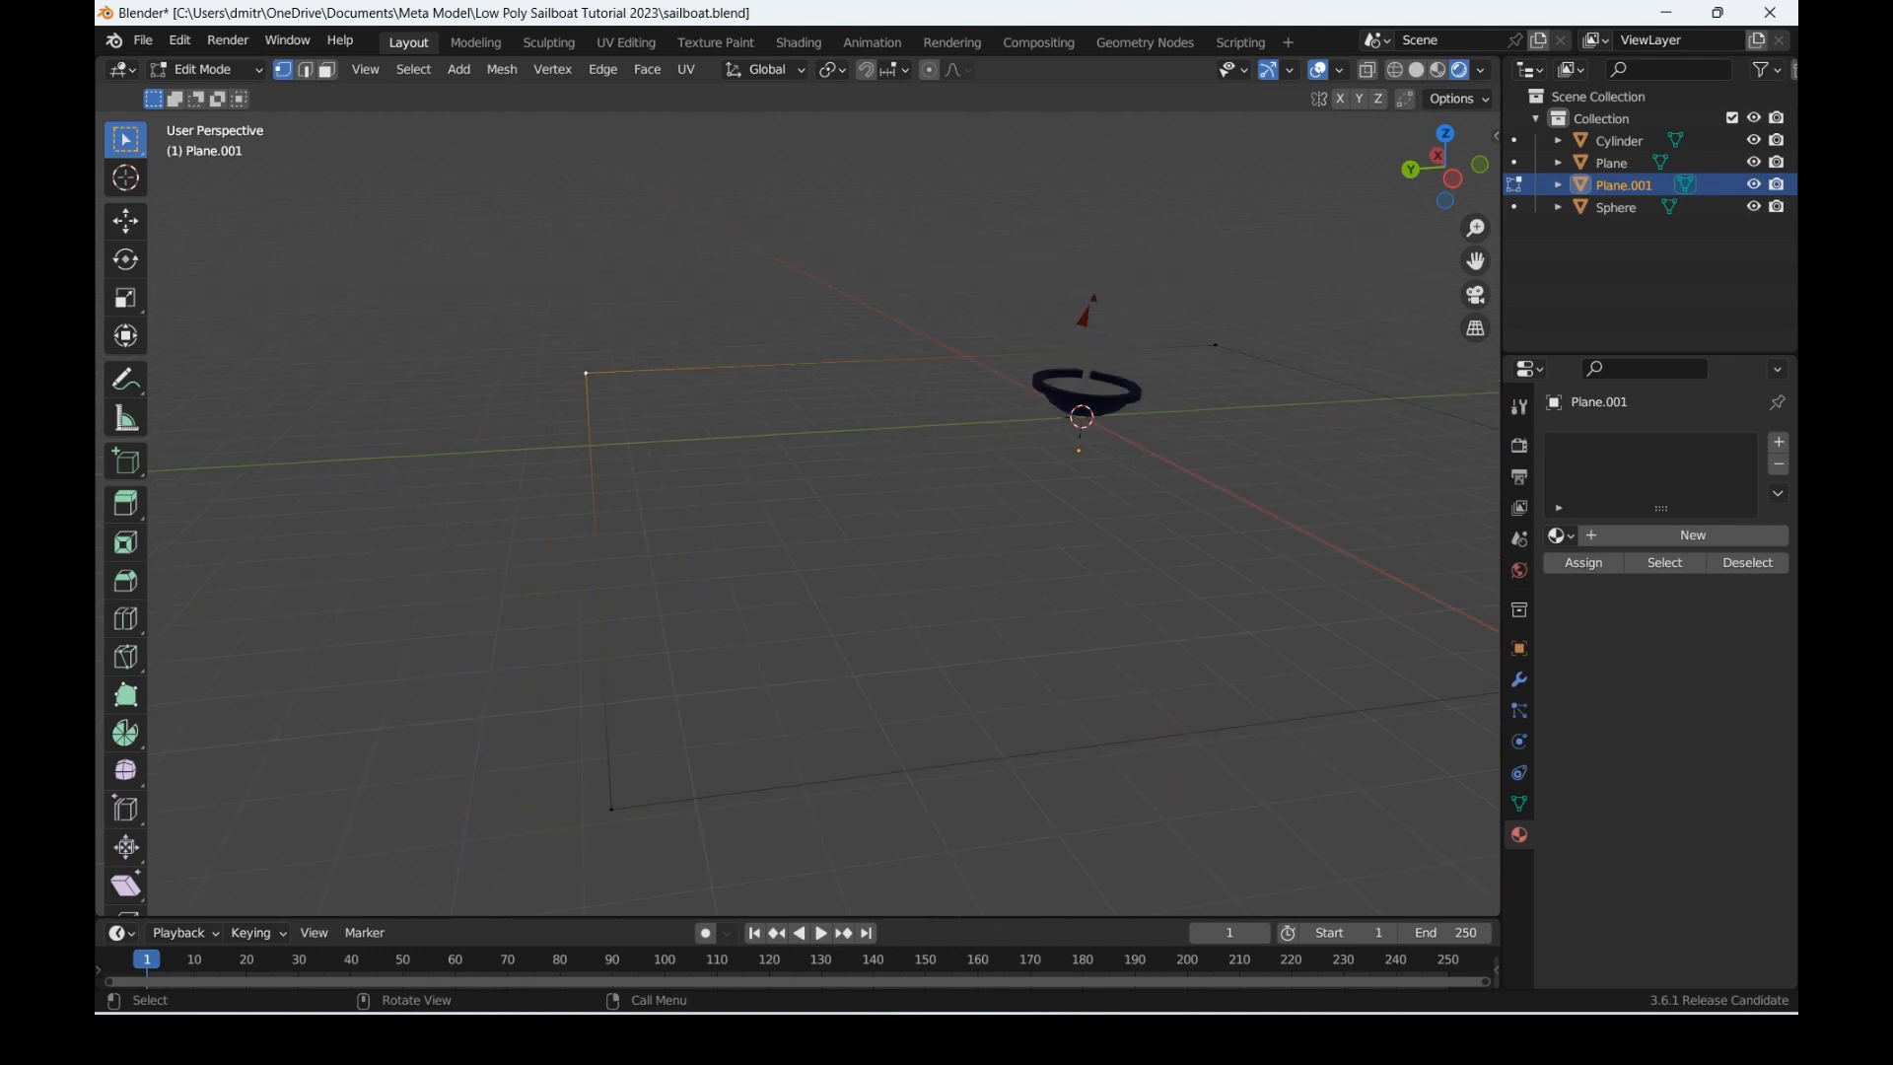
{"action": "left_click", "coordinate": [611, 809], "text": "shift"}
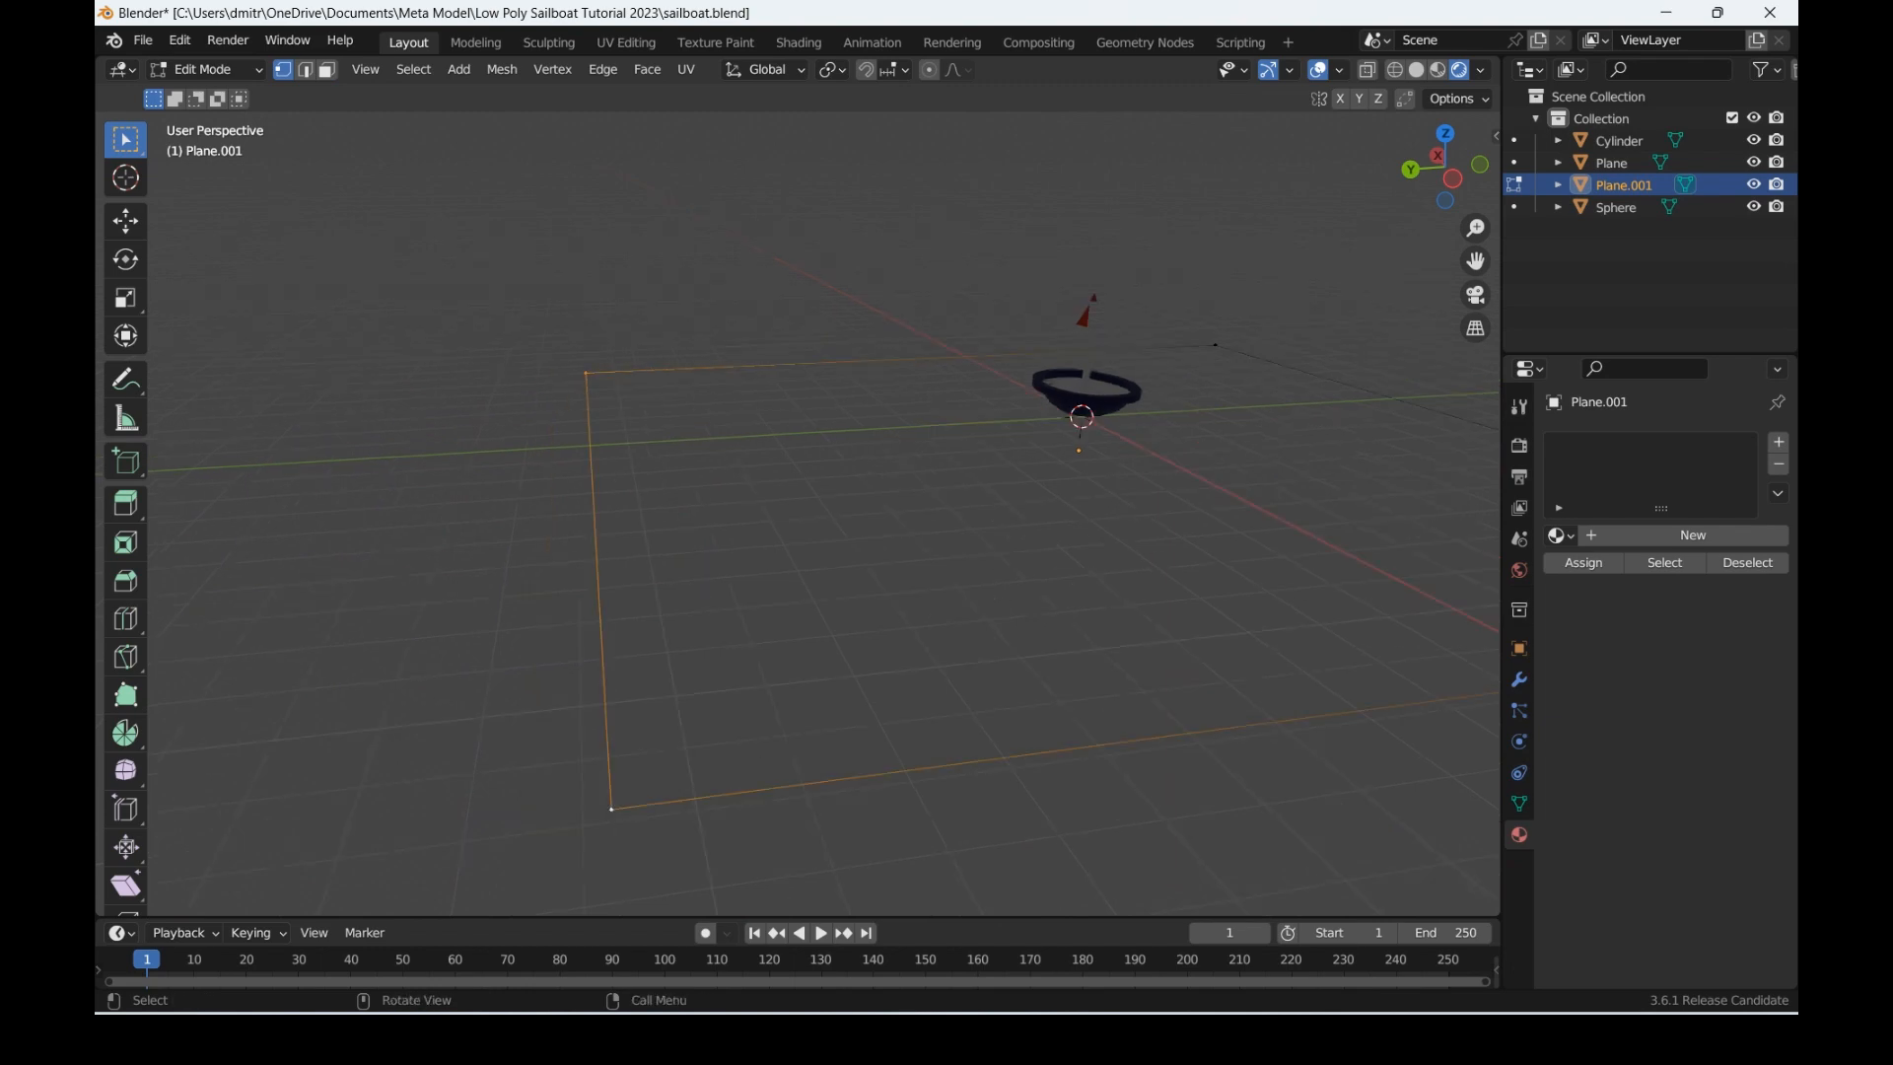
{"action": "key", "text": "e"}
{"action": "key", "text": "z"}
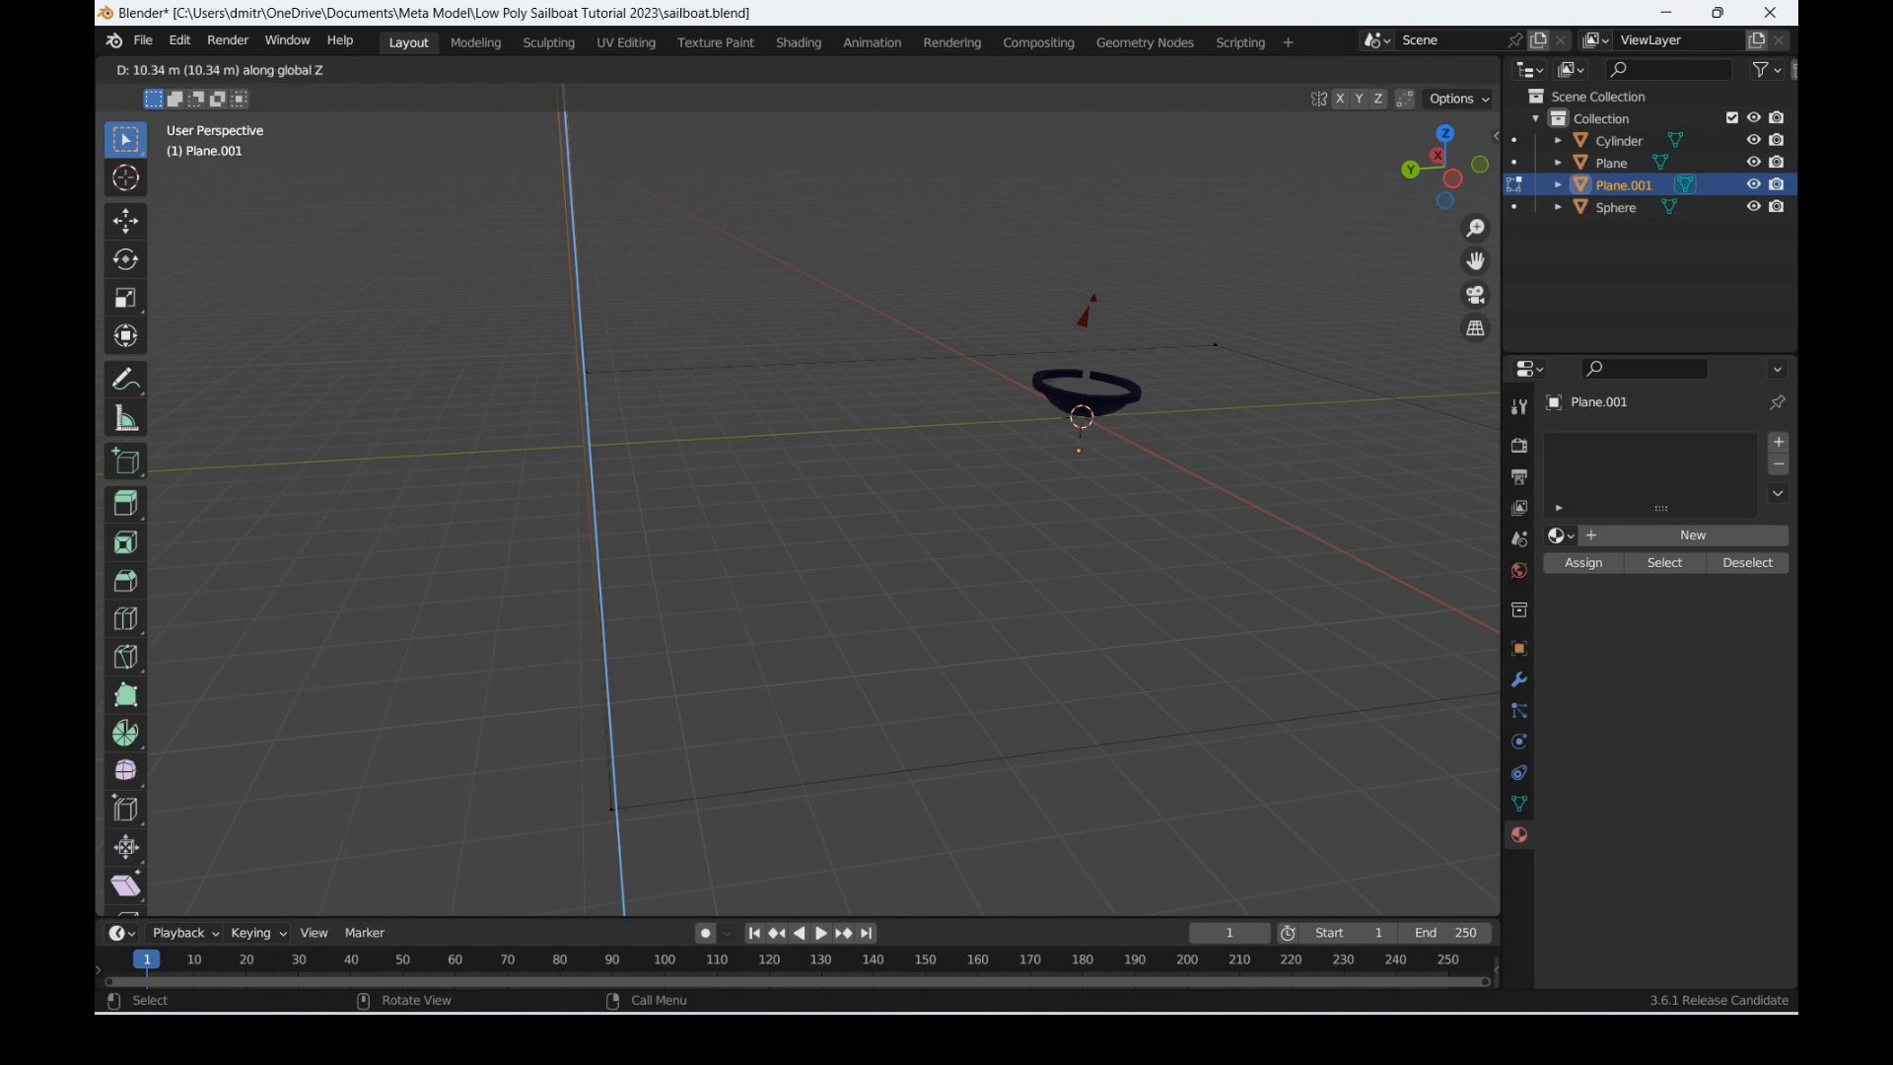
{"action": "left_click", "coordinate": [611, 197]}
Step: Raise the top edge of the backdrop's back wall further along the Z axis
{"action": "left_click_drag", "start_coordinate": [1445, 167], "coordinate": [1198, 153]}
{"action": "scroll", "coordinate": [797, 512], "scroll_direction": "down", "scroll_amount": 6}
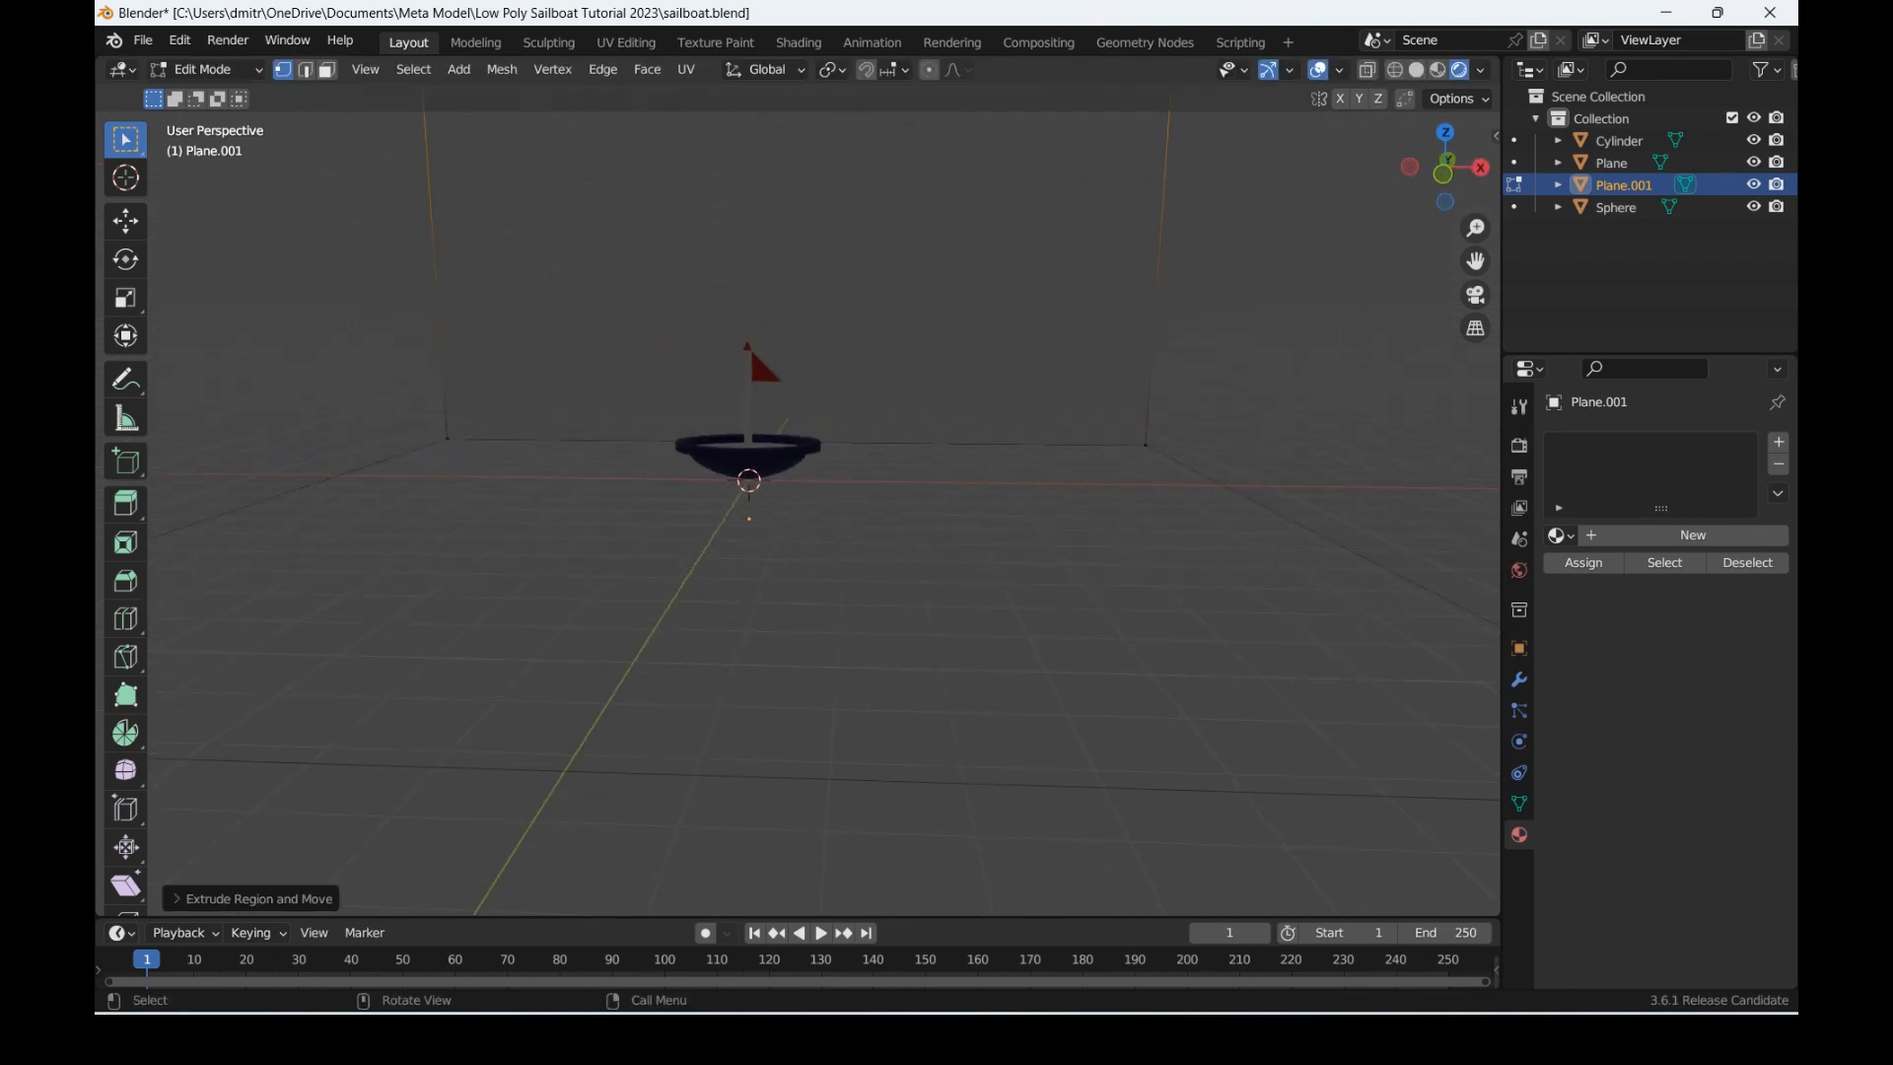
{"action": "key", "text": "e"}
{"action": "key", "text": "z"}
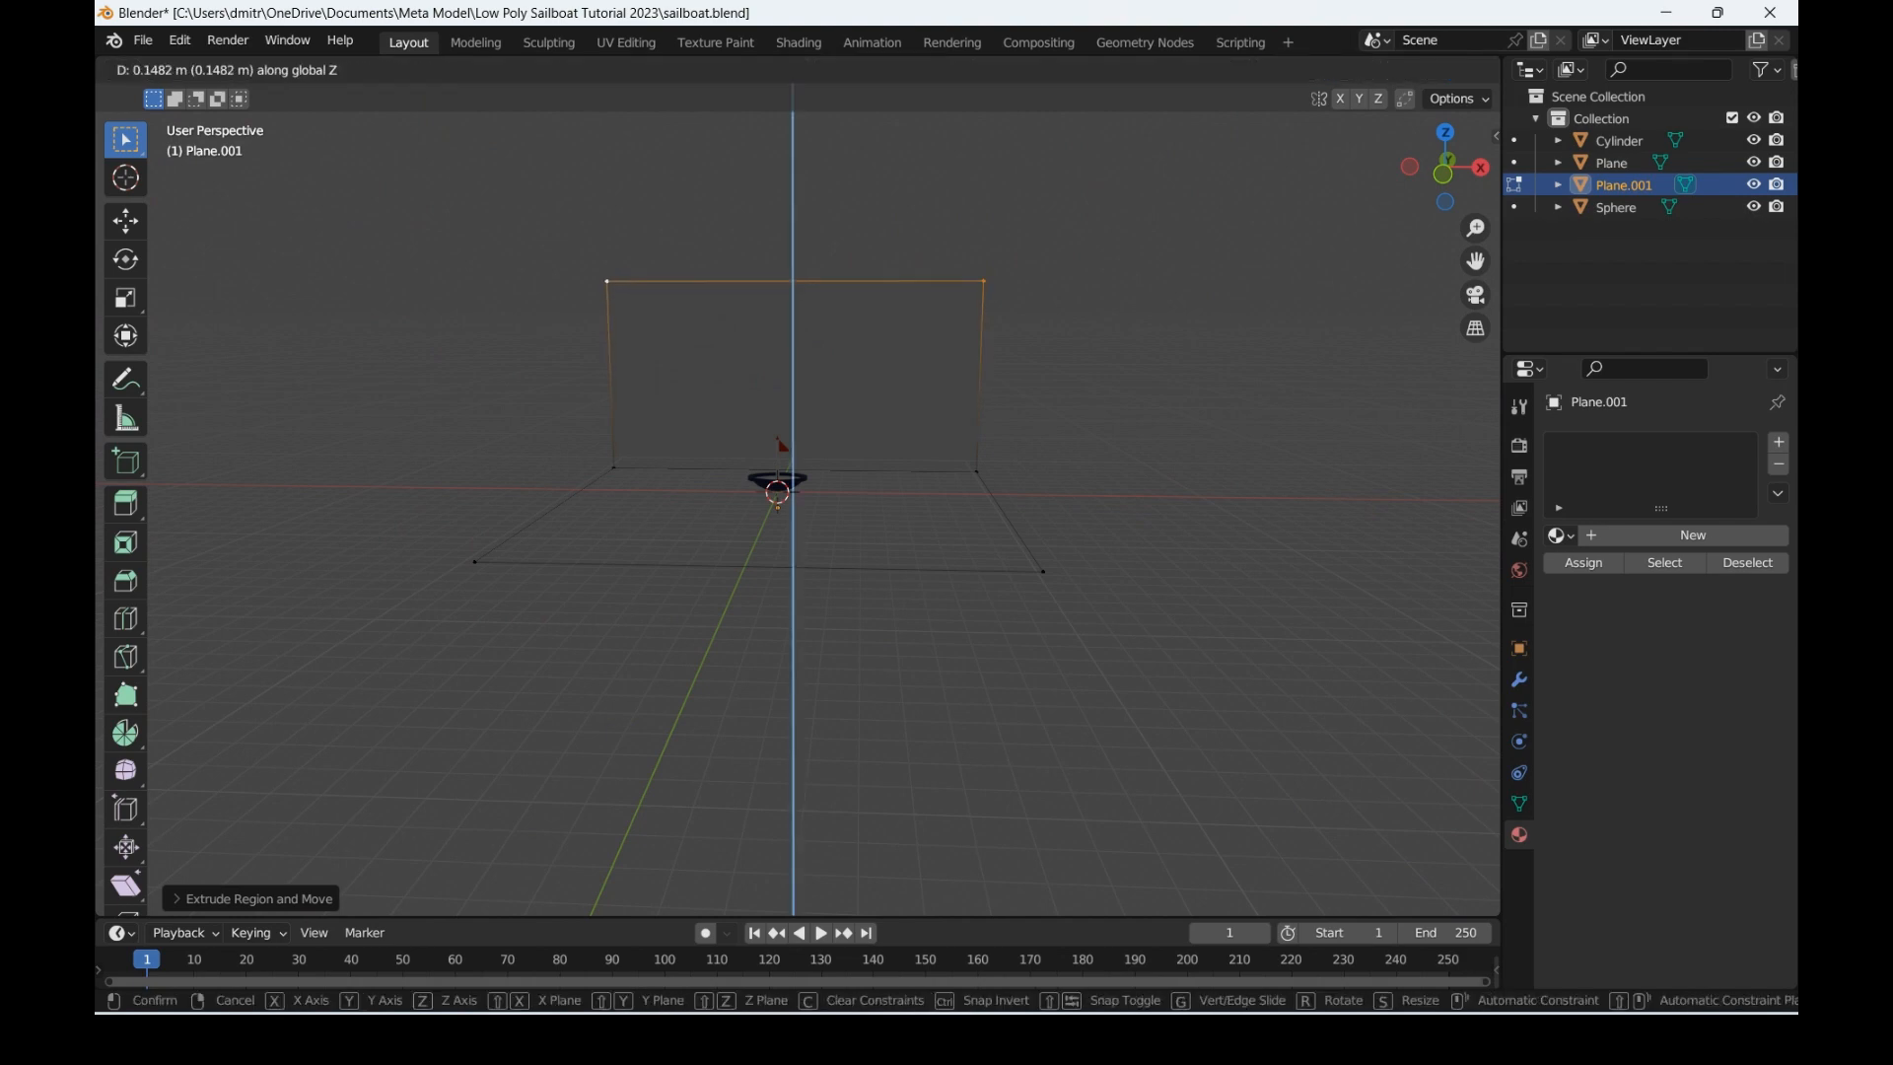
{"action": "left_click", "coordinate": [795, 178]}
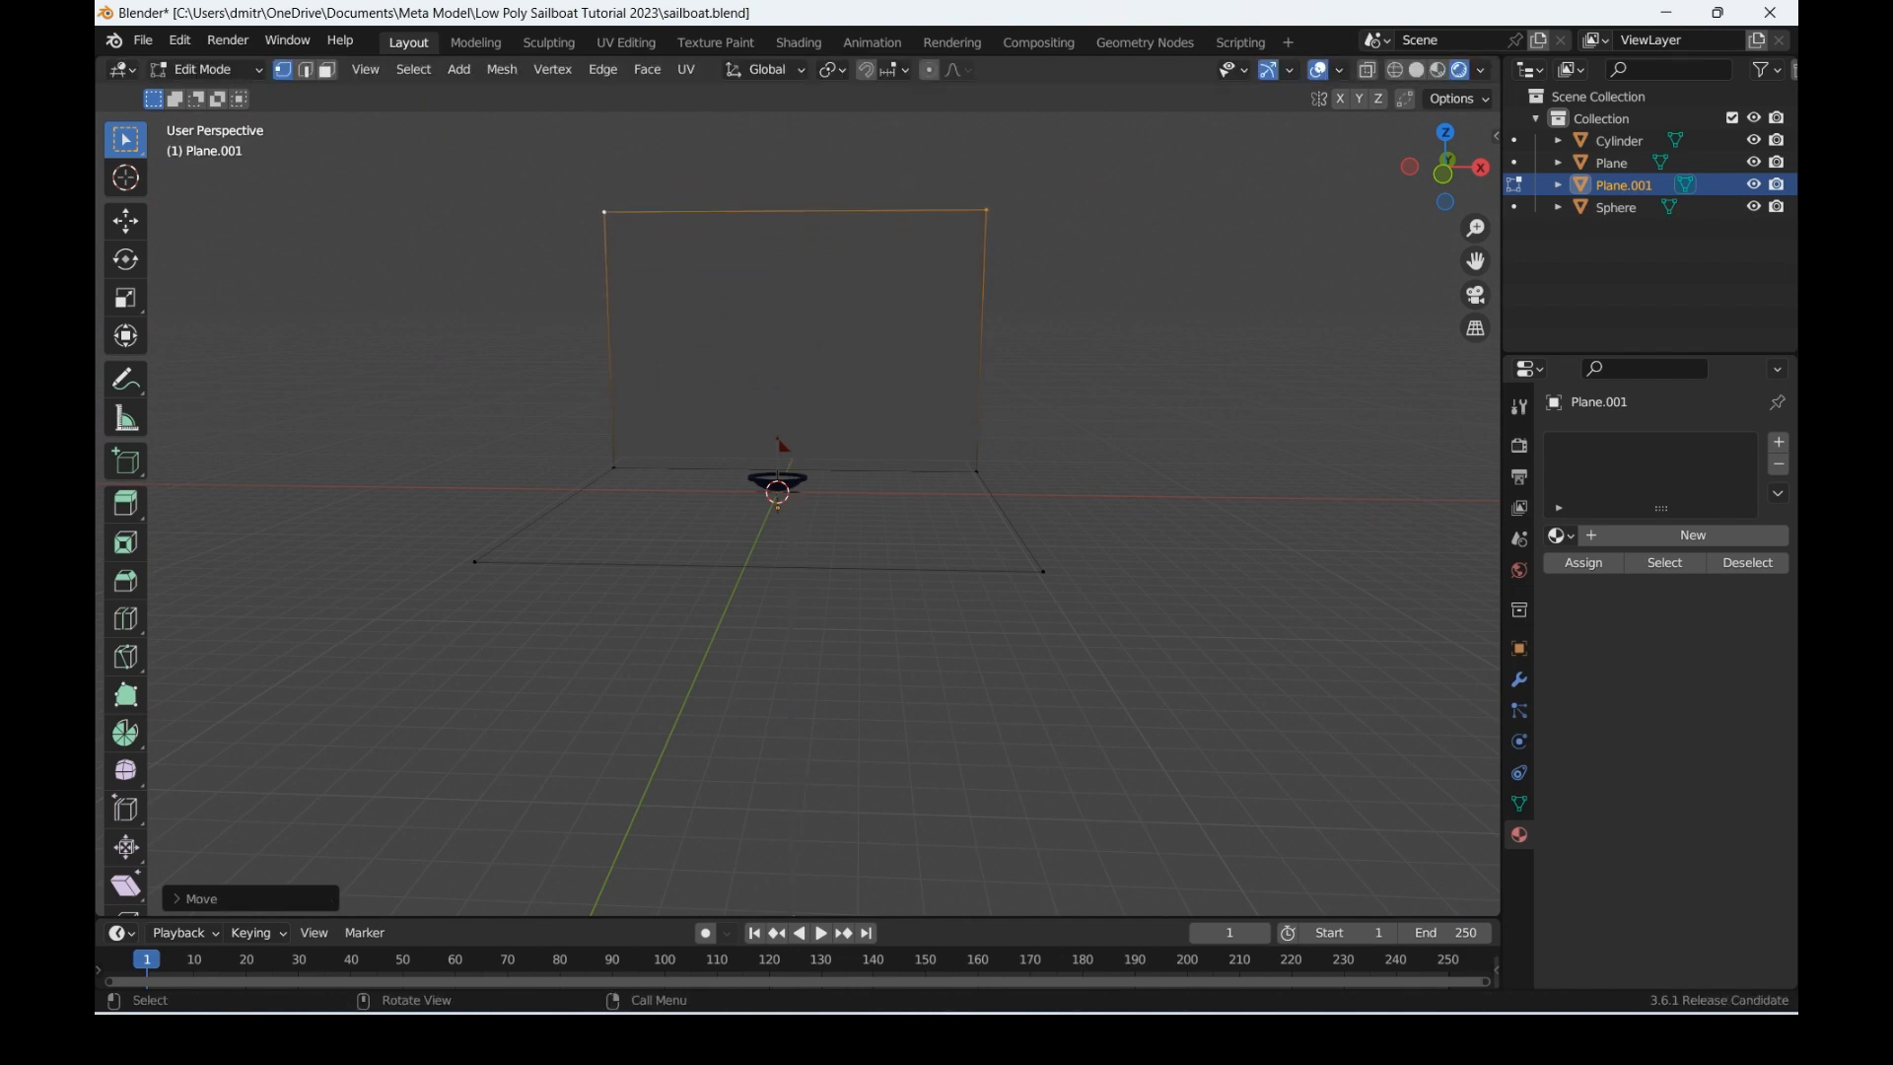
Step: Bevel the edge where the floor meets the back wall with a width of about 0.38 m and 32 segments
{"action": "left_click_drag", "start_coordinate": [1445, 167], "coordinate": [1493, 261]}
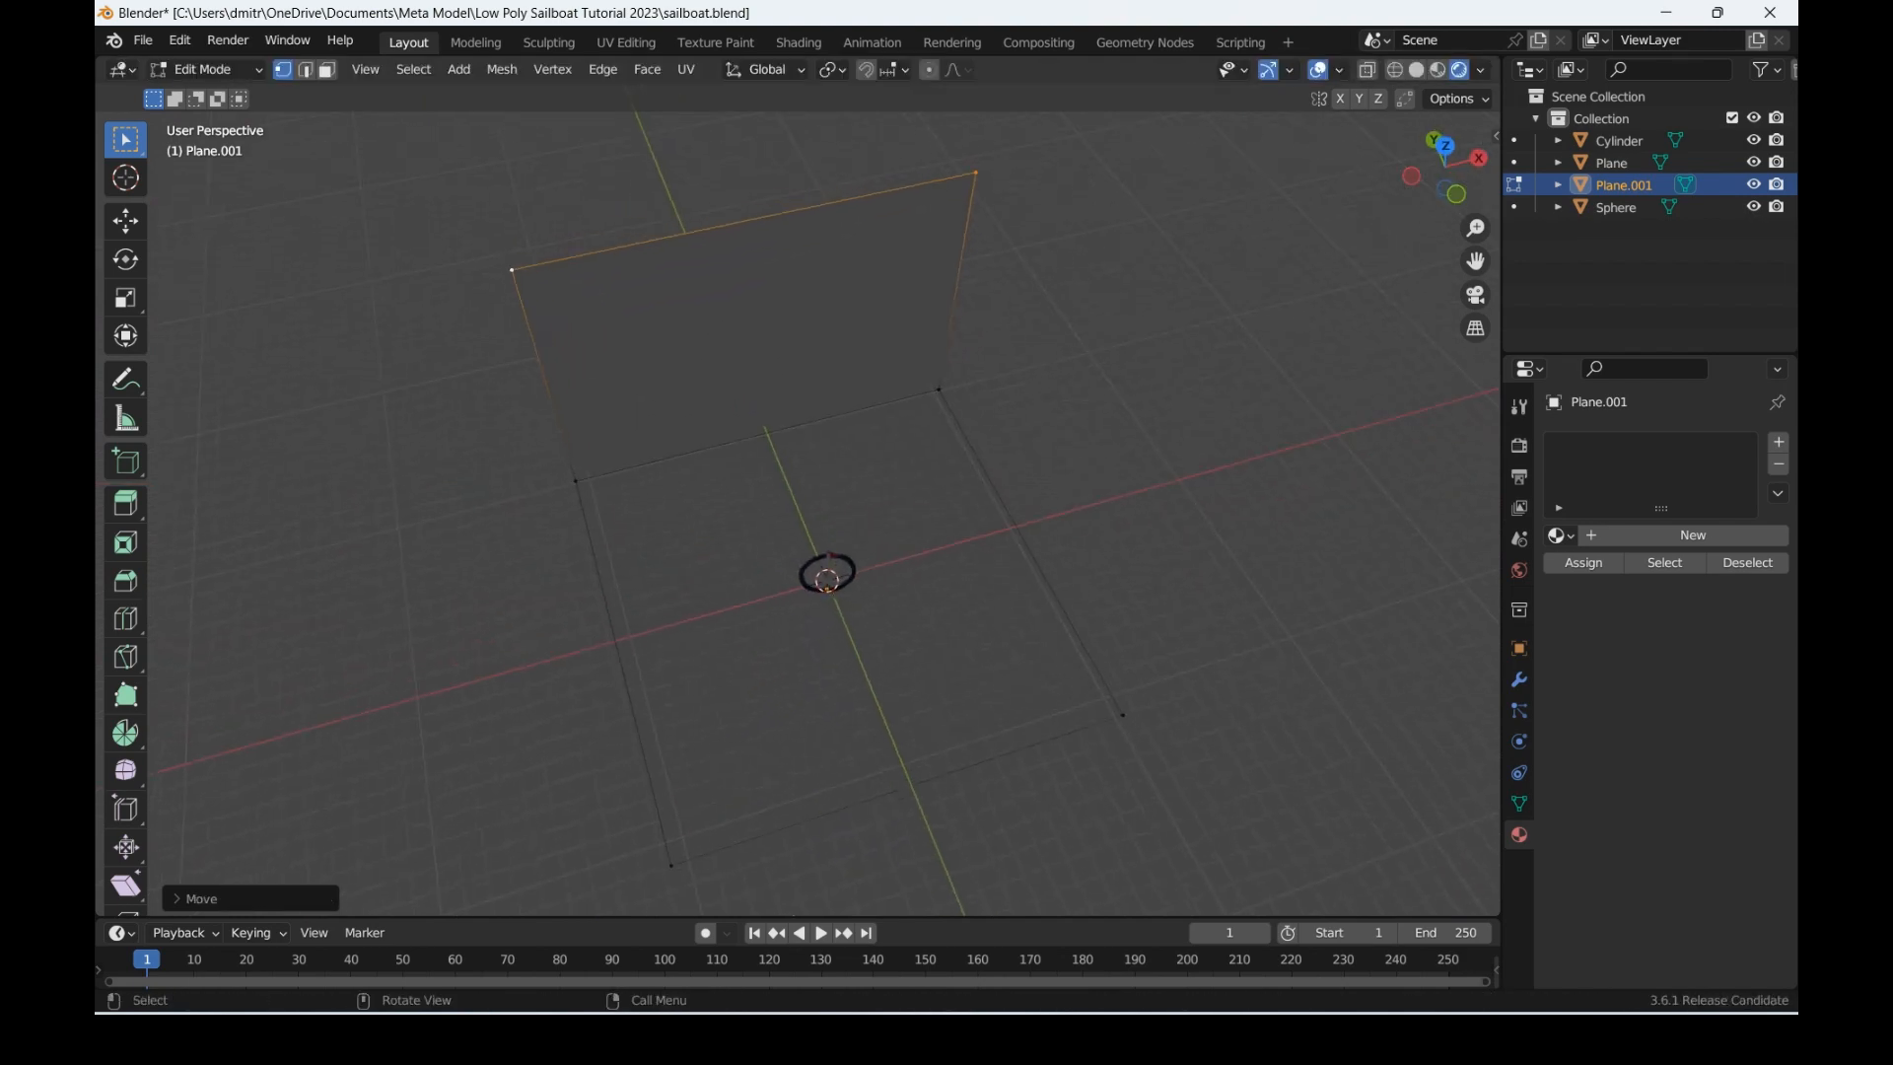
{"action": "key", "text": "2"}
{"action": "left_click", "coordinate": [757, 435]}
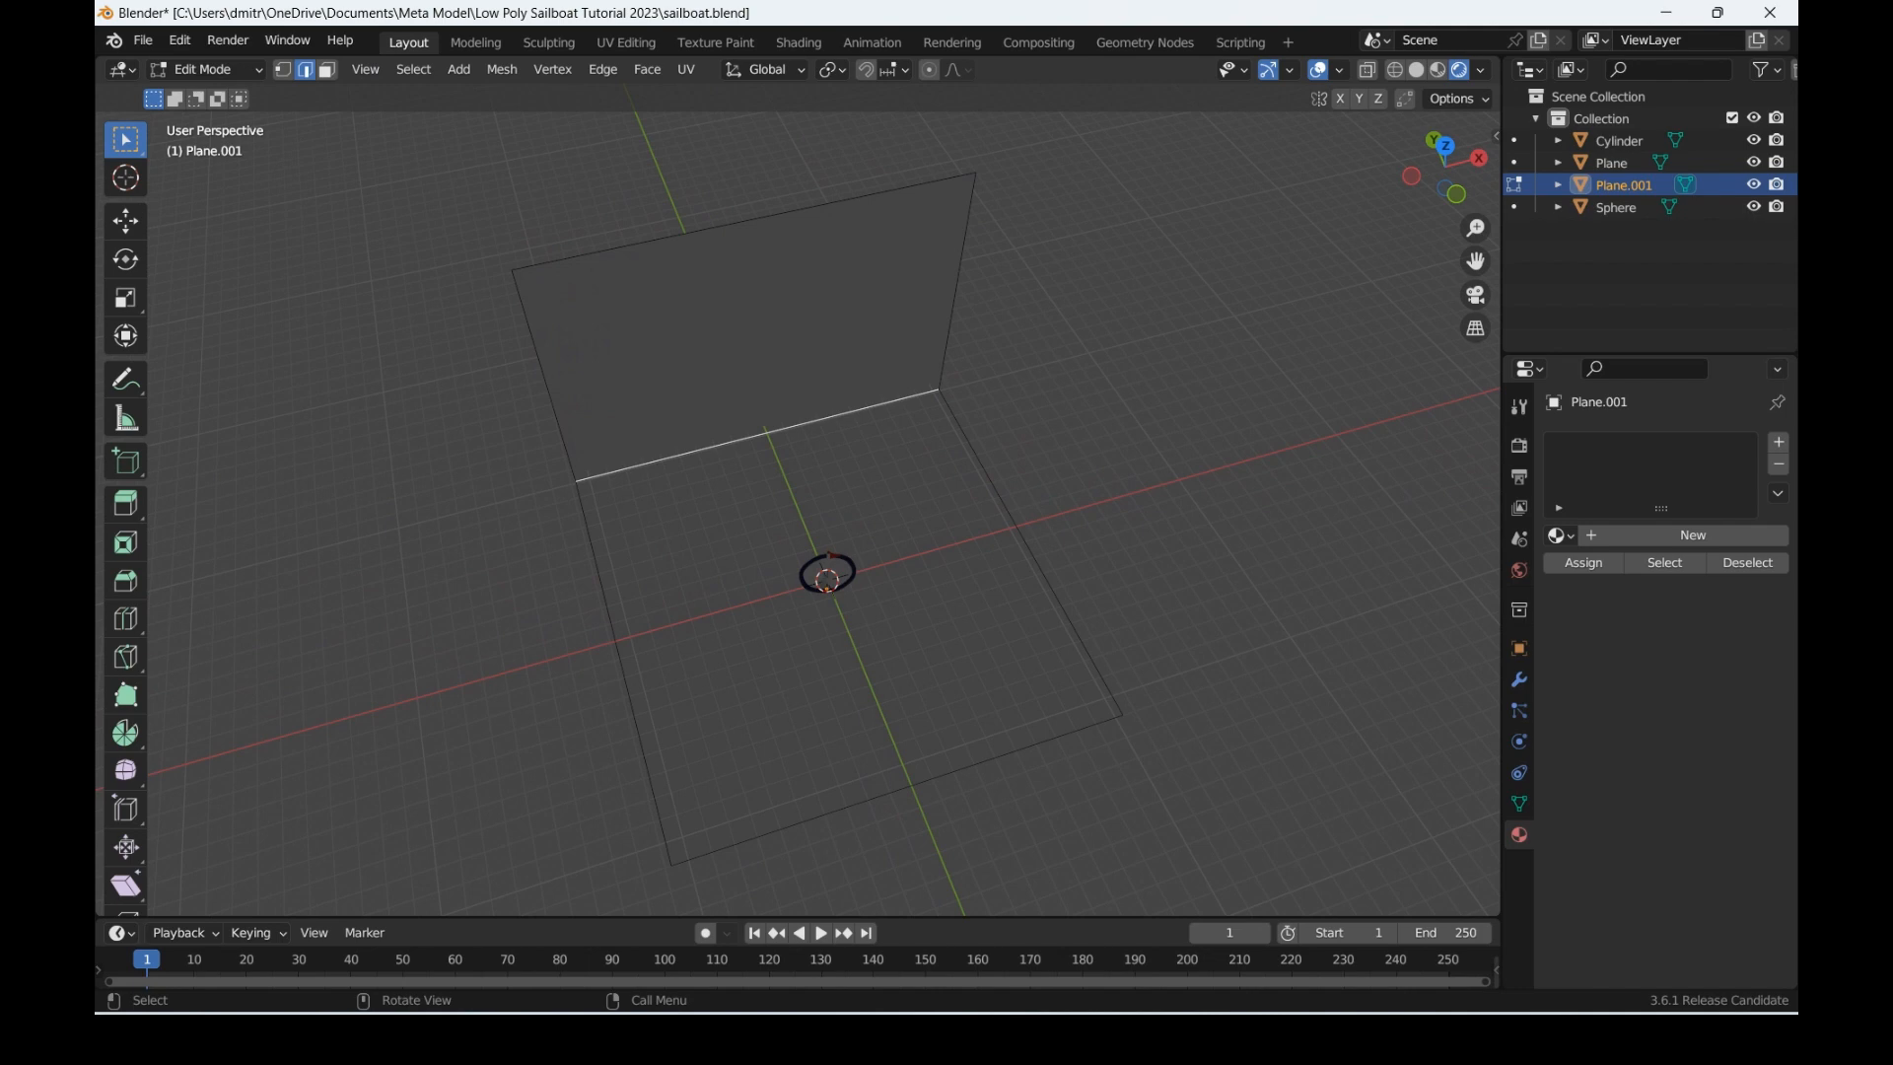
{"action": "key", "text": "ctrl+b"}
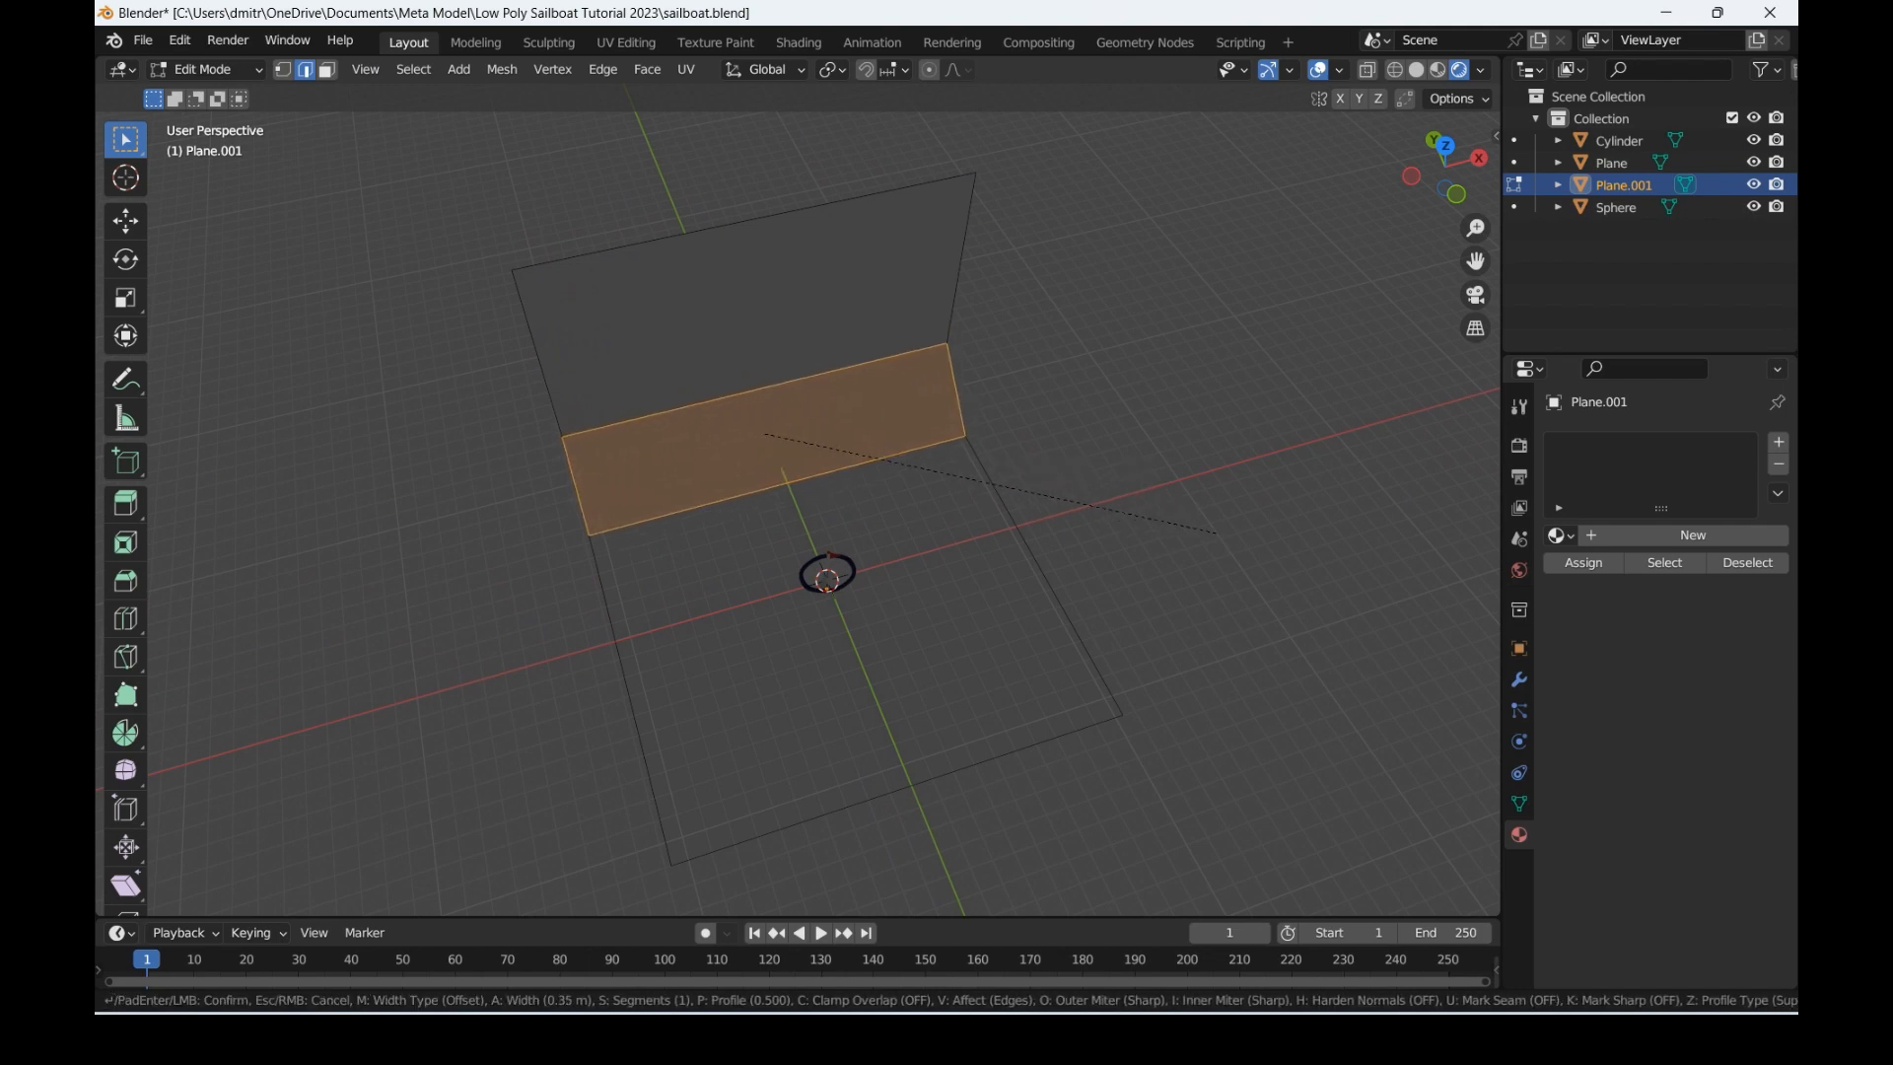
{"action": "left_click", "coordinate": [1220, 538]}
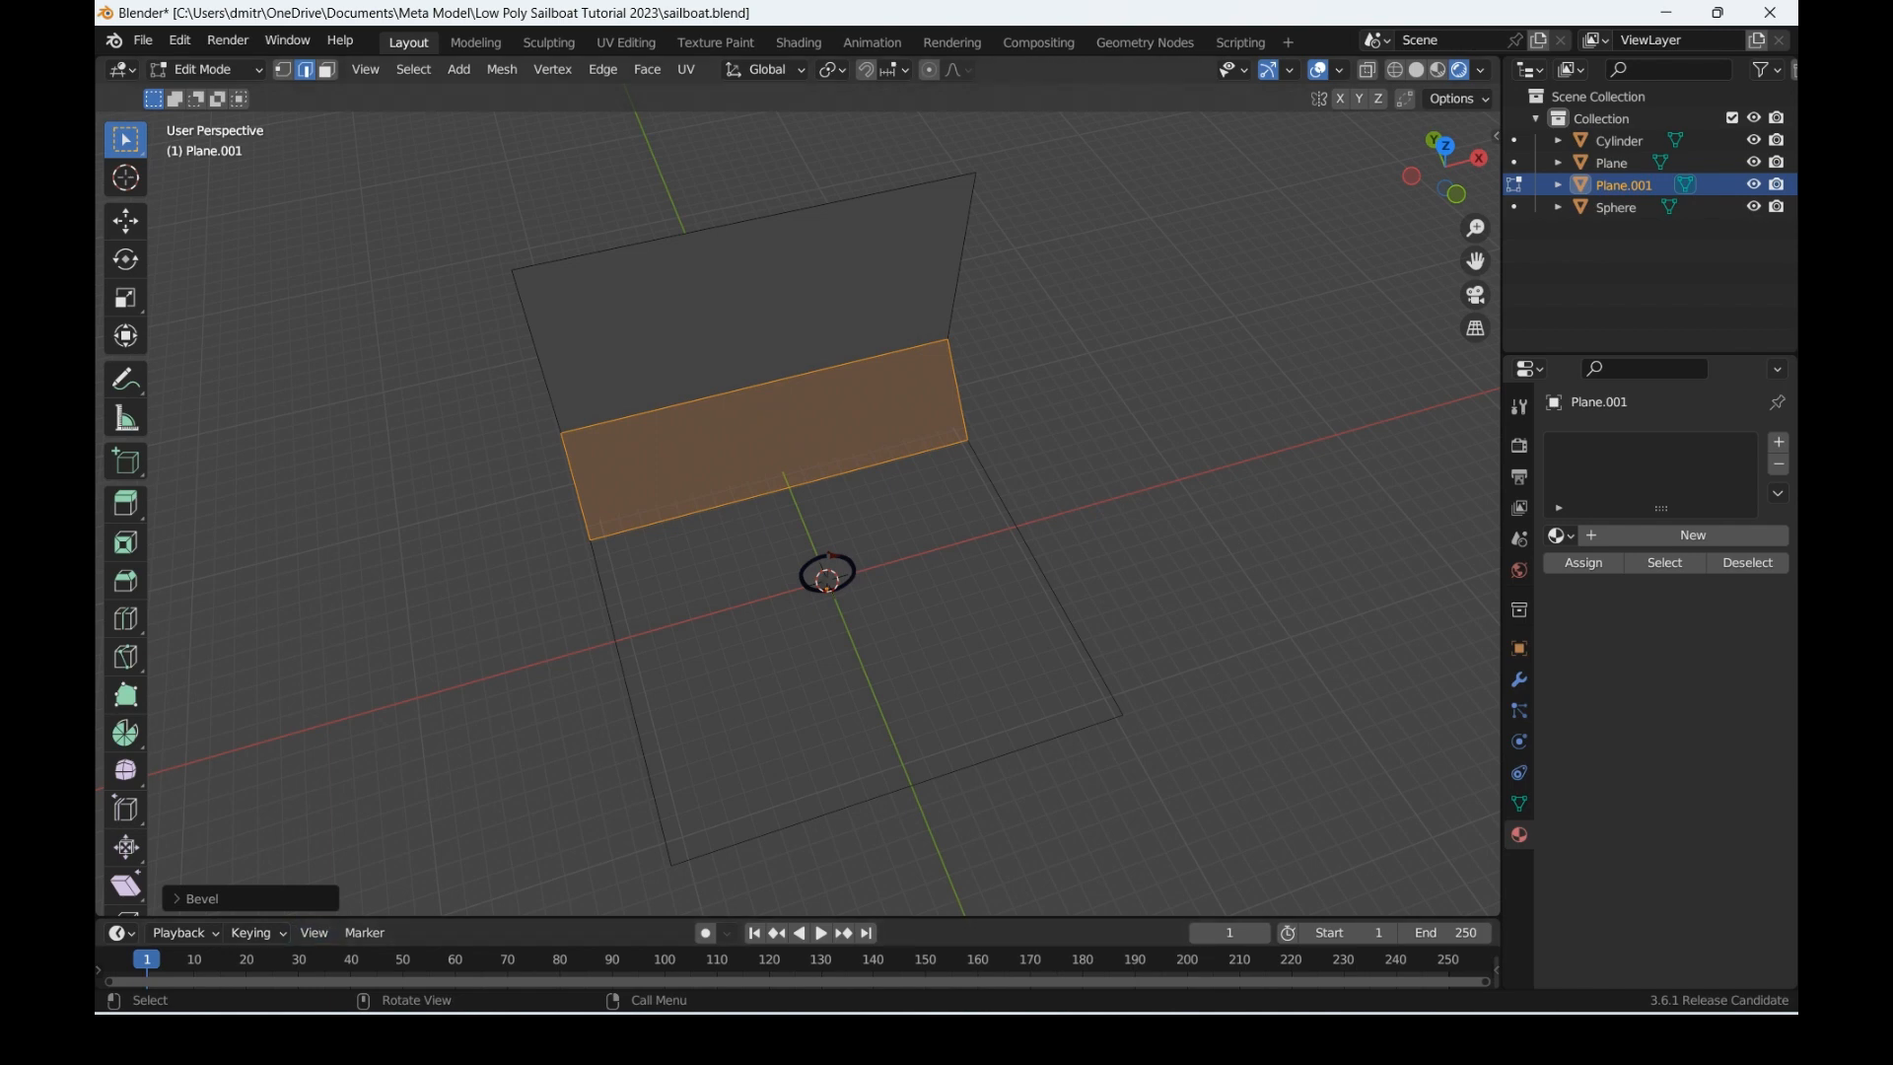
{"action": "left_click", "coordinate": [202, 898]}
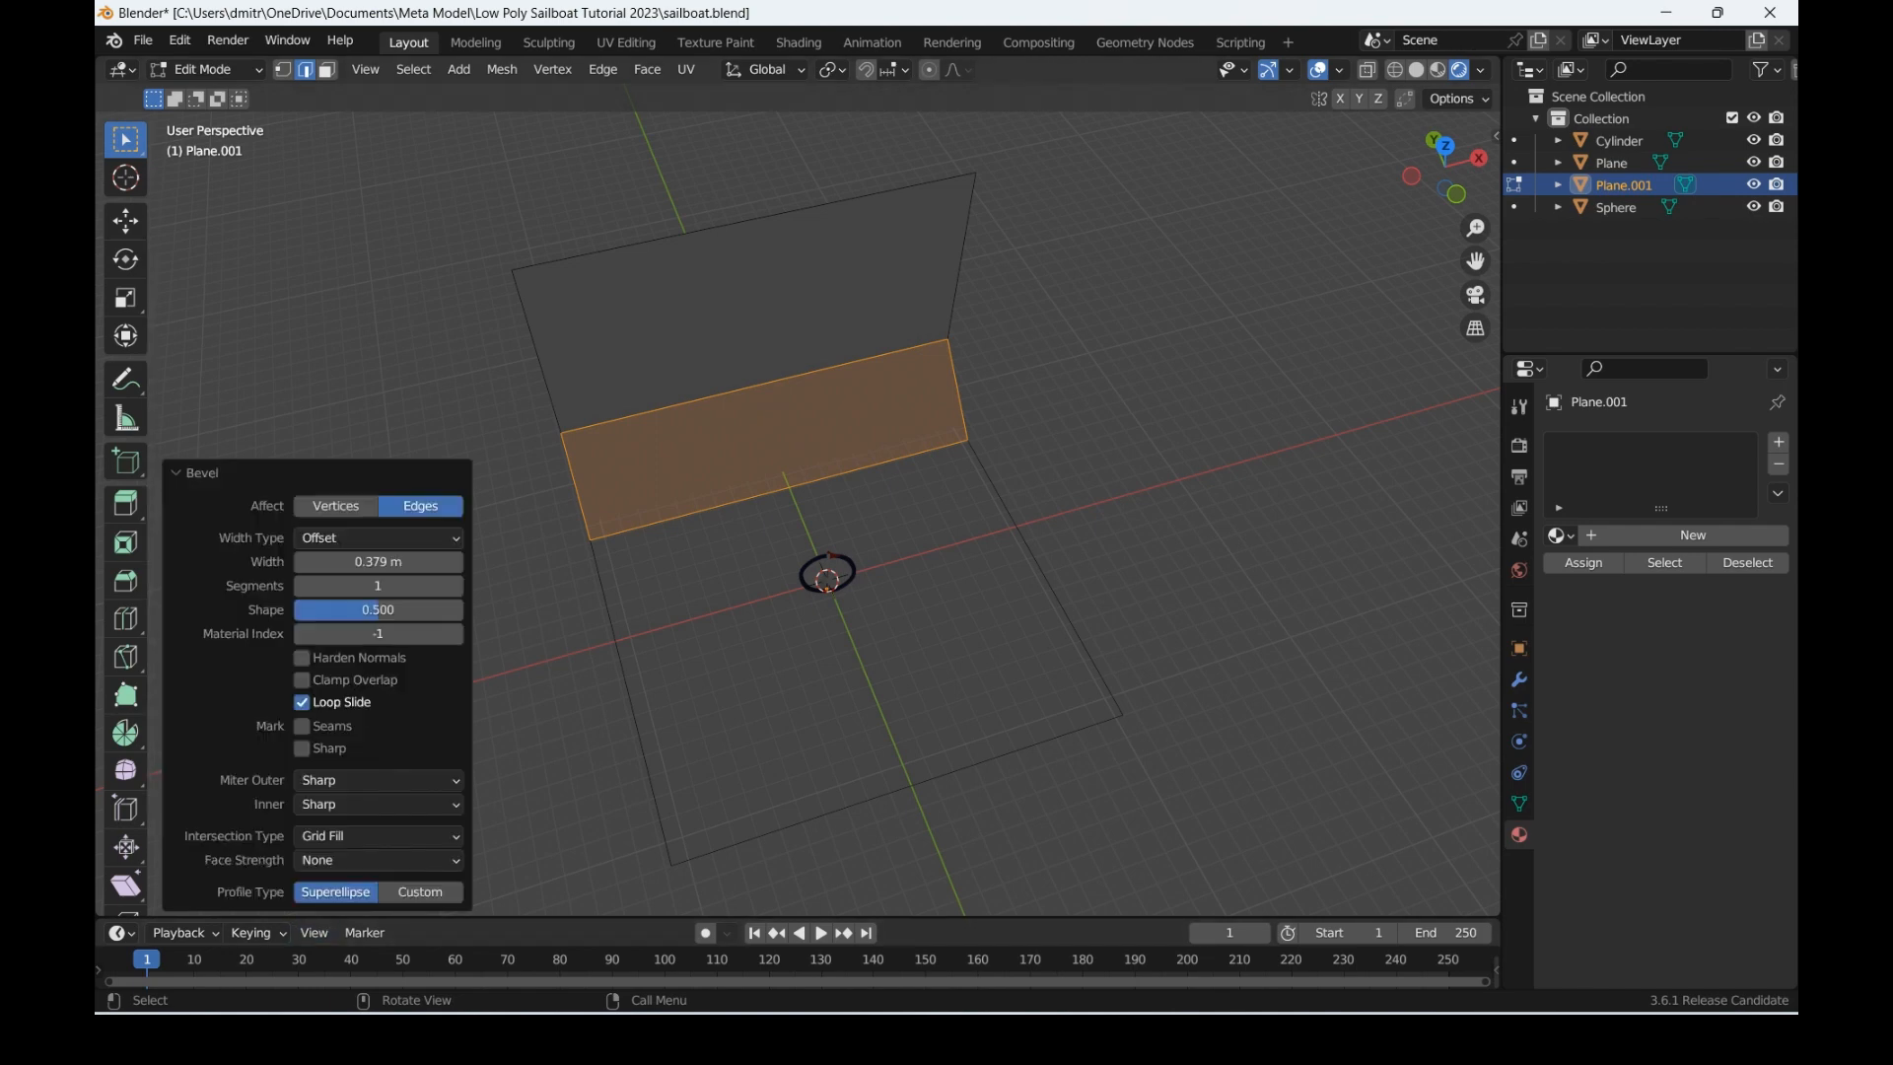
{"action": "left_click", "coordinate": [377, 586]}
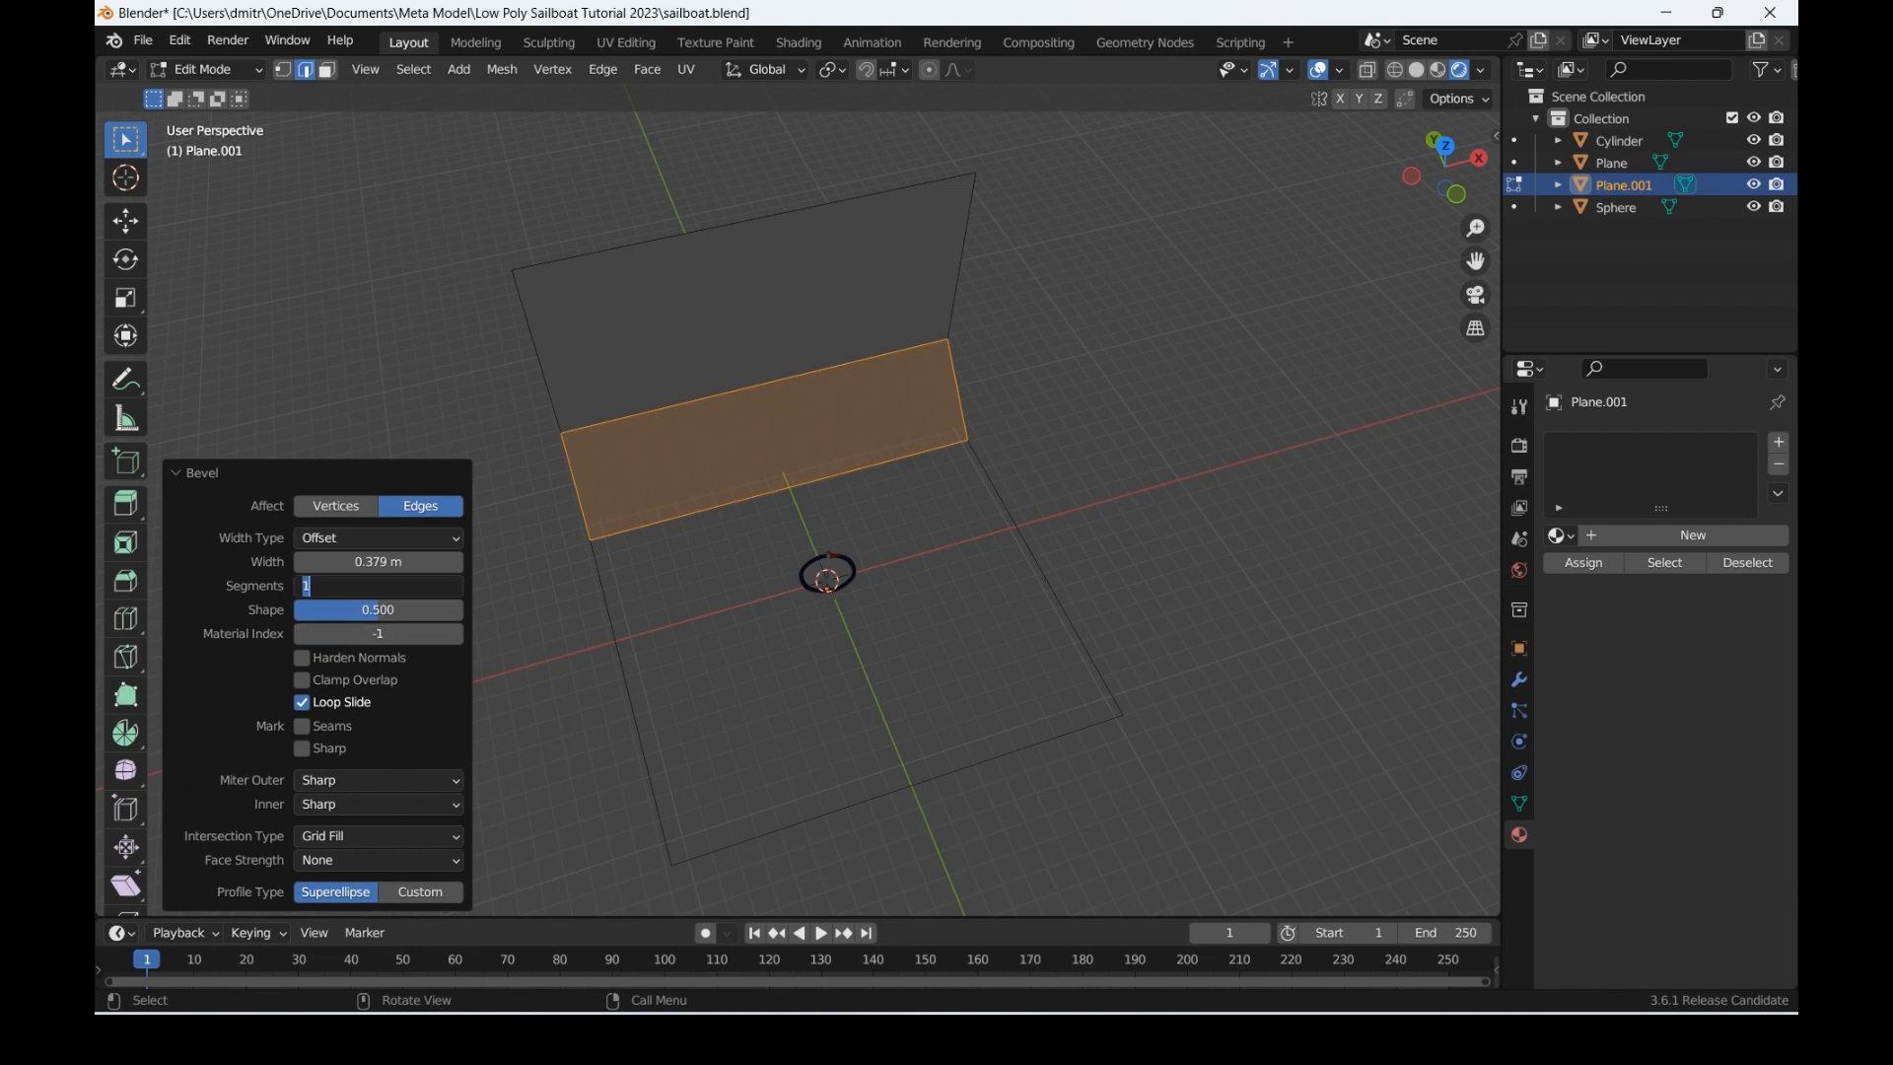
{"action": "type", "text": "20"}
{"action": "key", "text": "Return"}
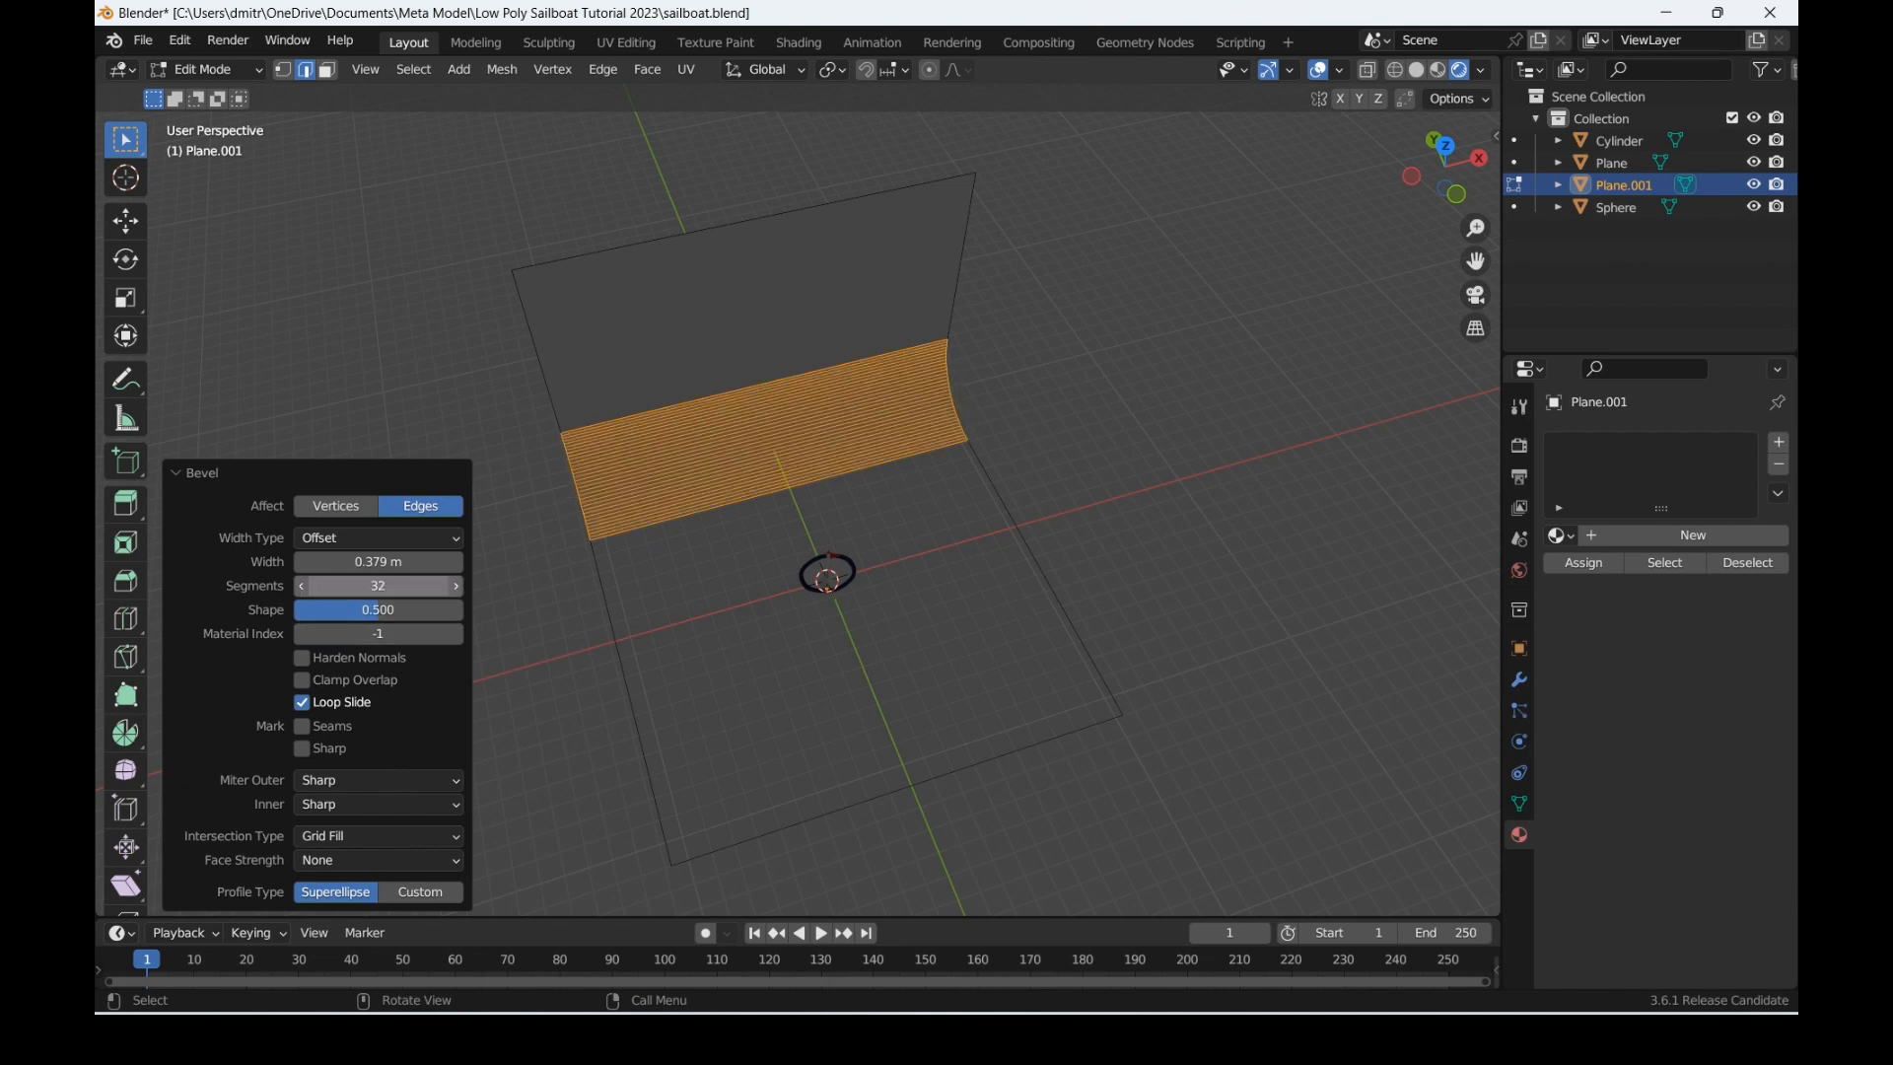
Step: Return the backdrop to Object Mode and apply Shade Auto Smooth to it
{"action": "key", "text": "alt+a"}
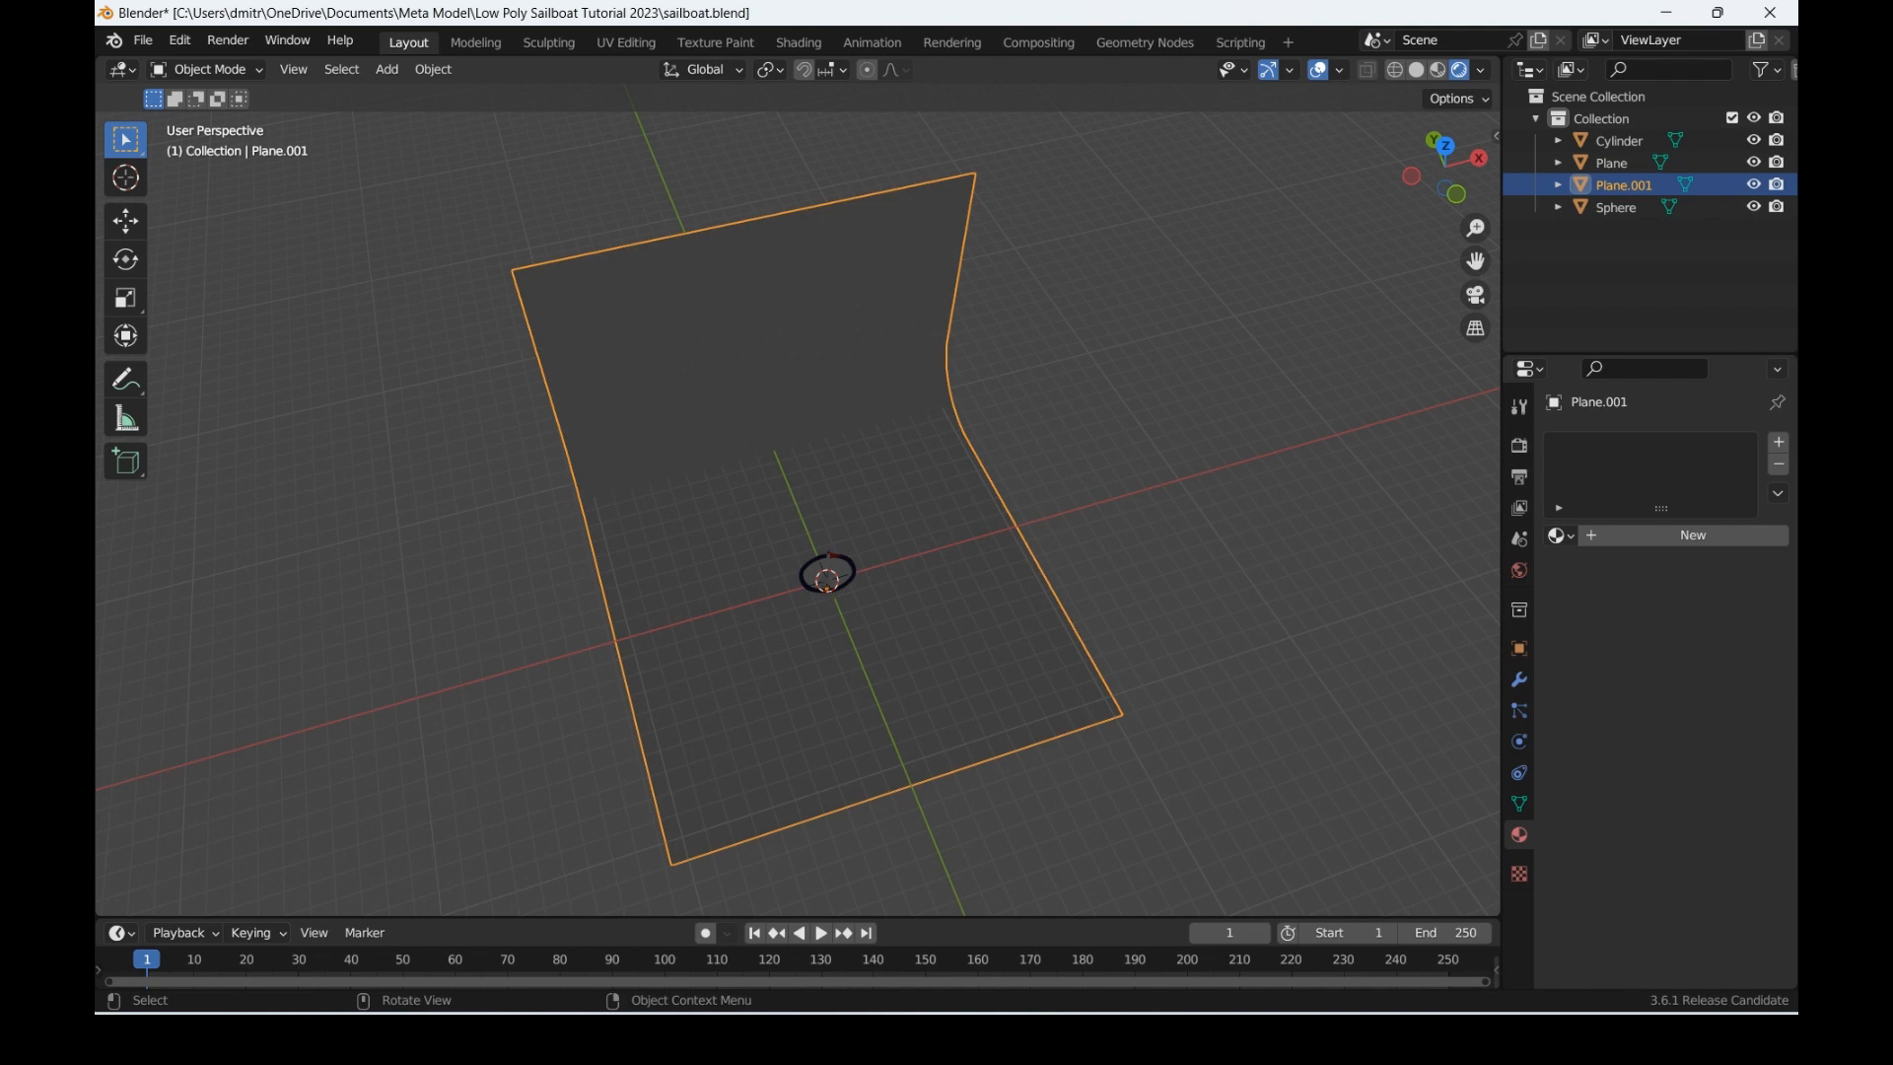
{"action": "right_click", "coordinate": [824, 357]}
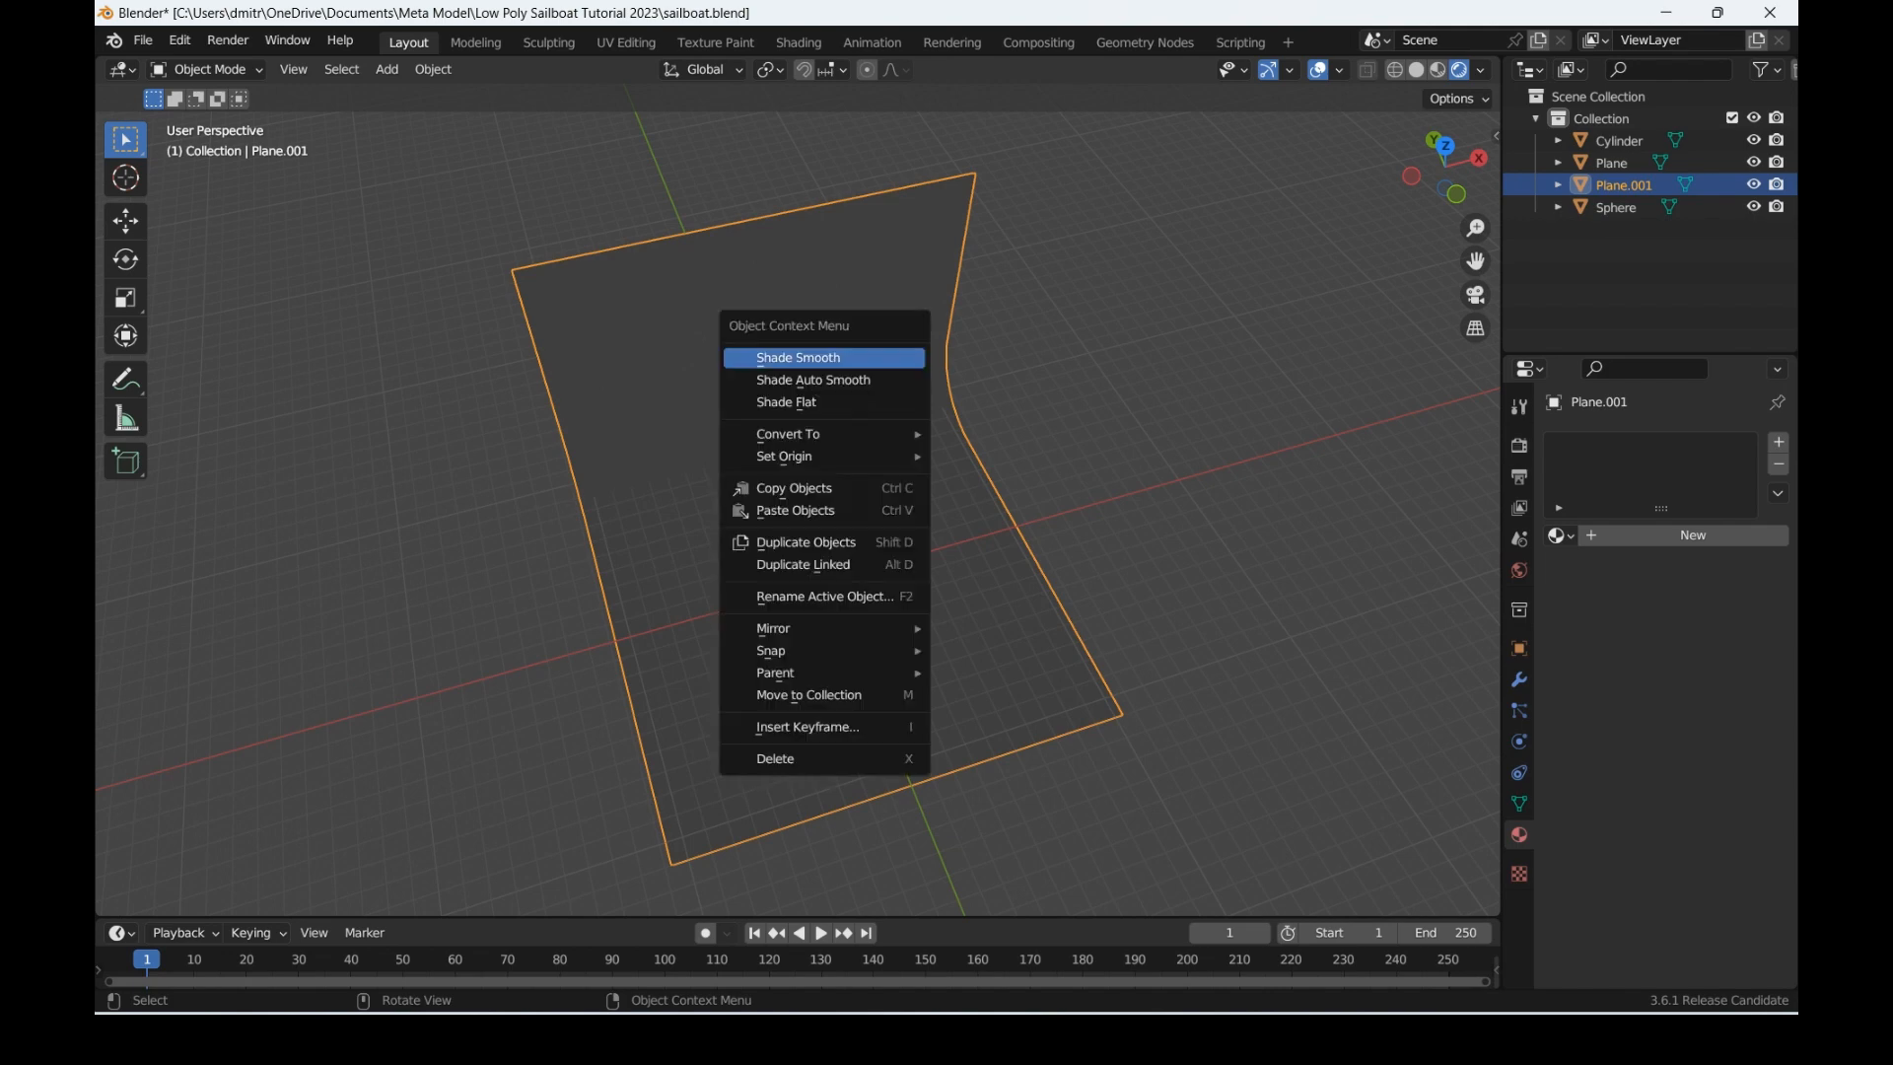
{"action": "left_click", "coordinate": [813, 379]}
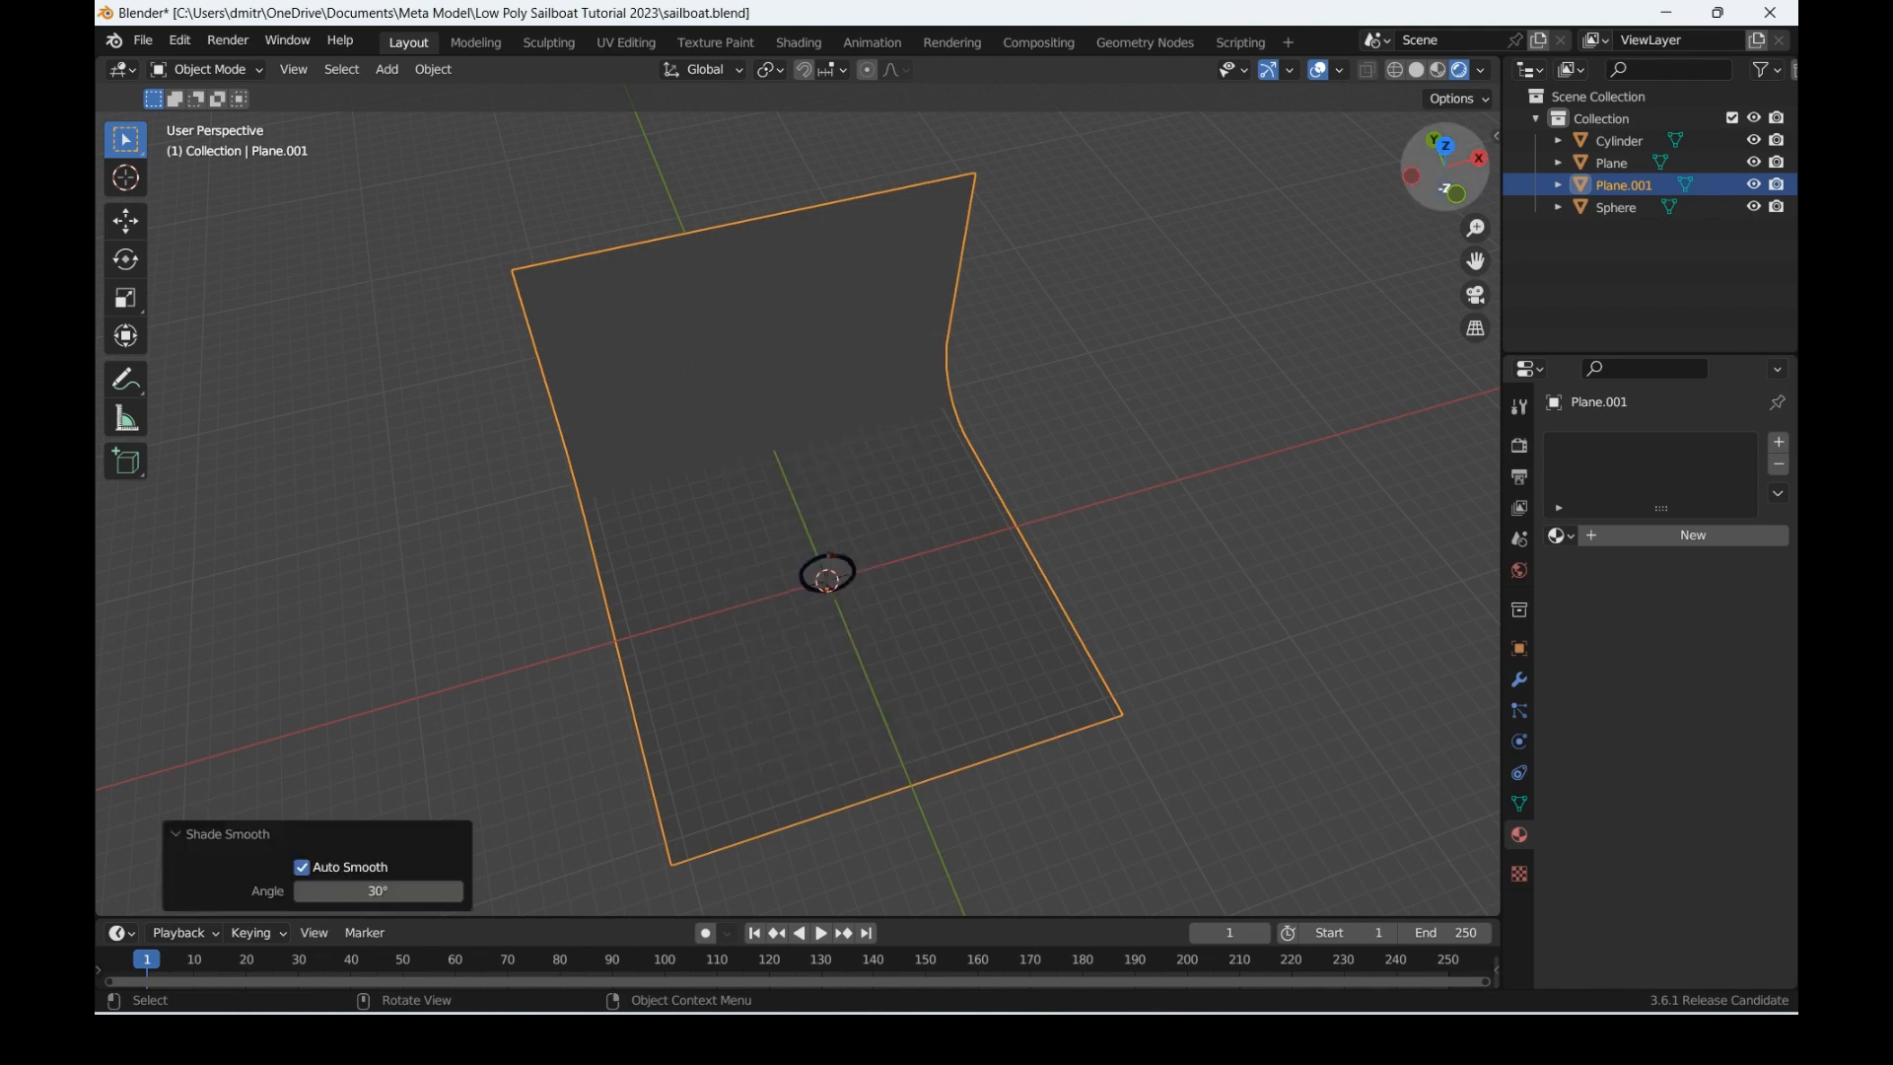
{"action": "left_click_drag", "start_coordinate": [1444, 166], "coordinate": [1415, 139]}
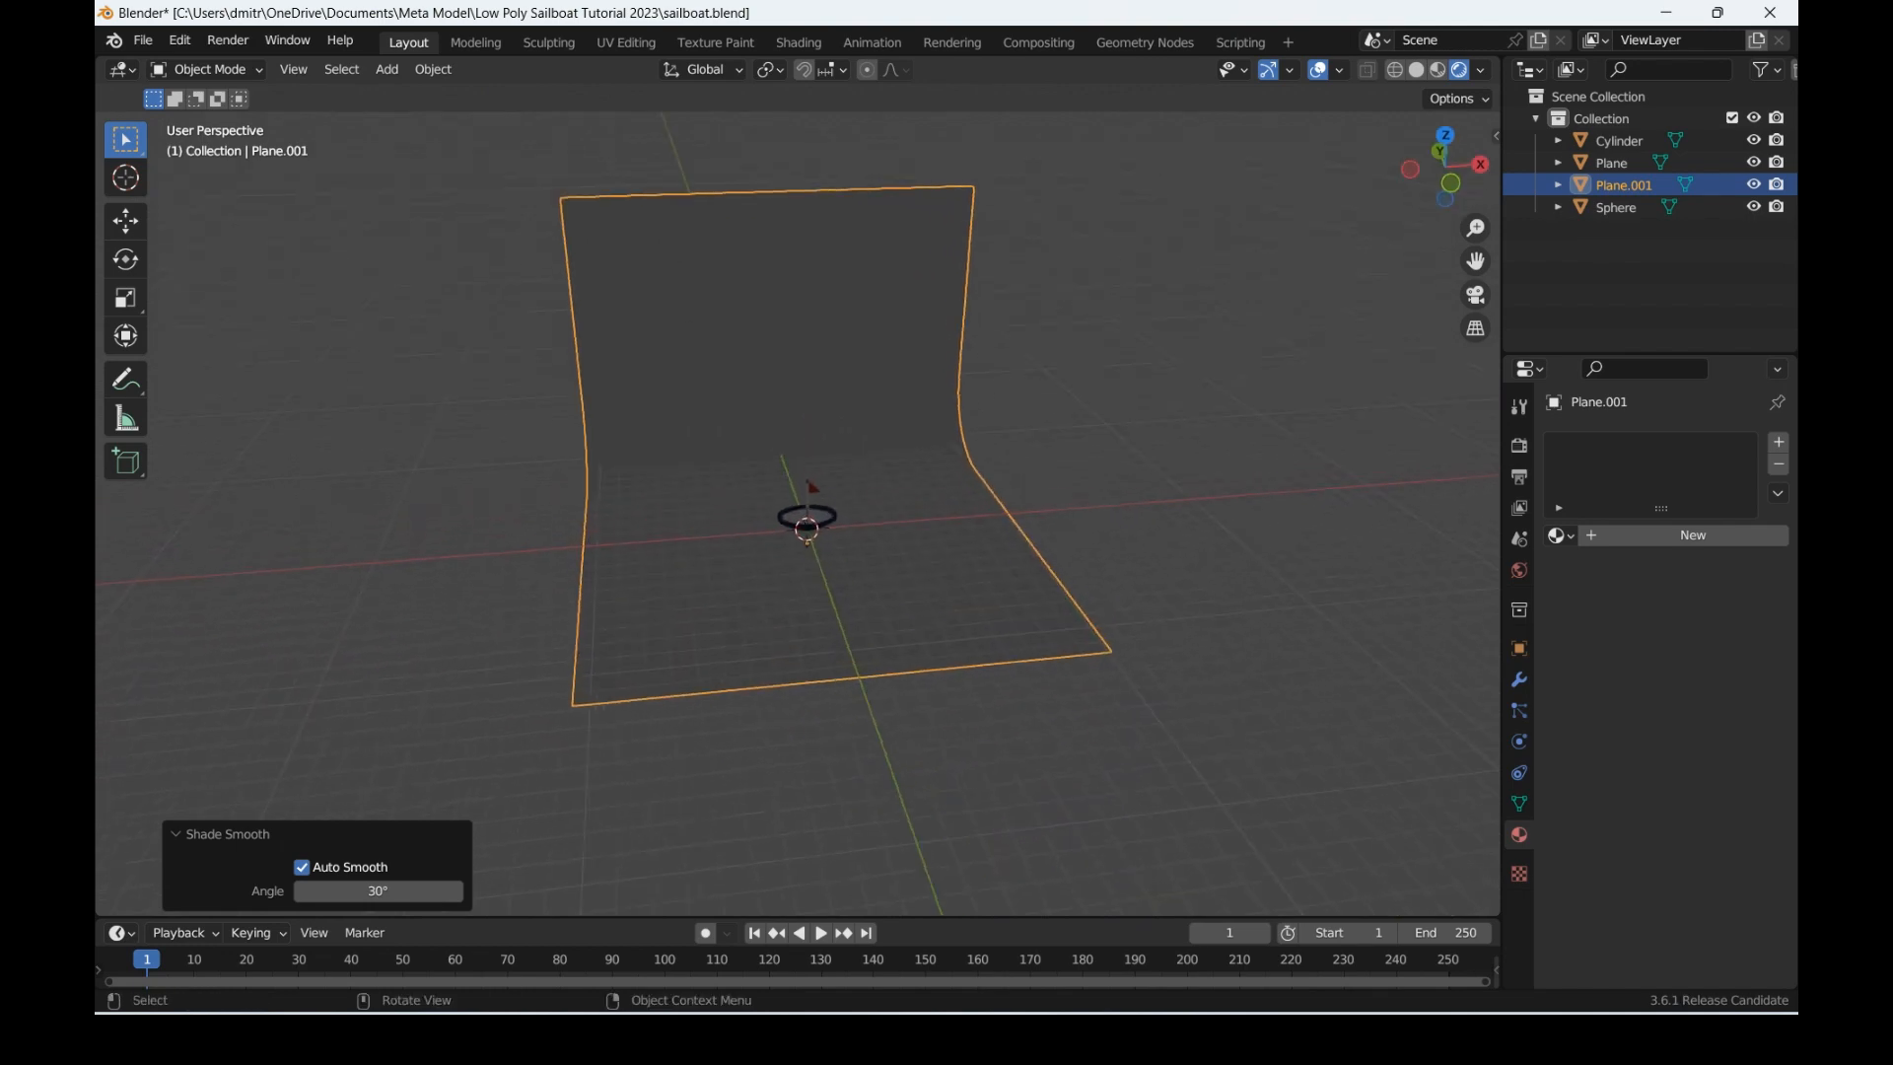
{"action": "left_click", "coordinate": [808, 519]}
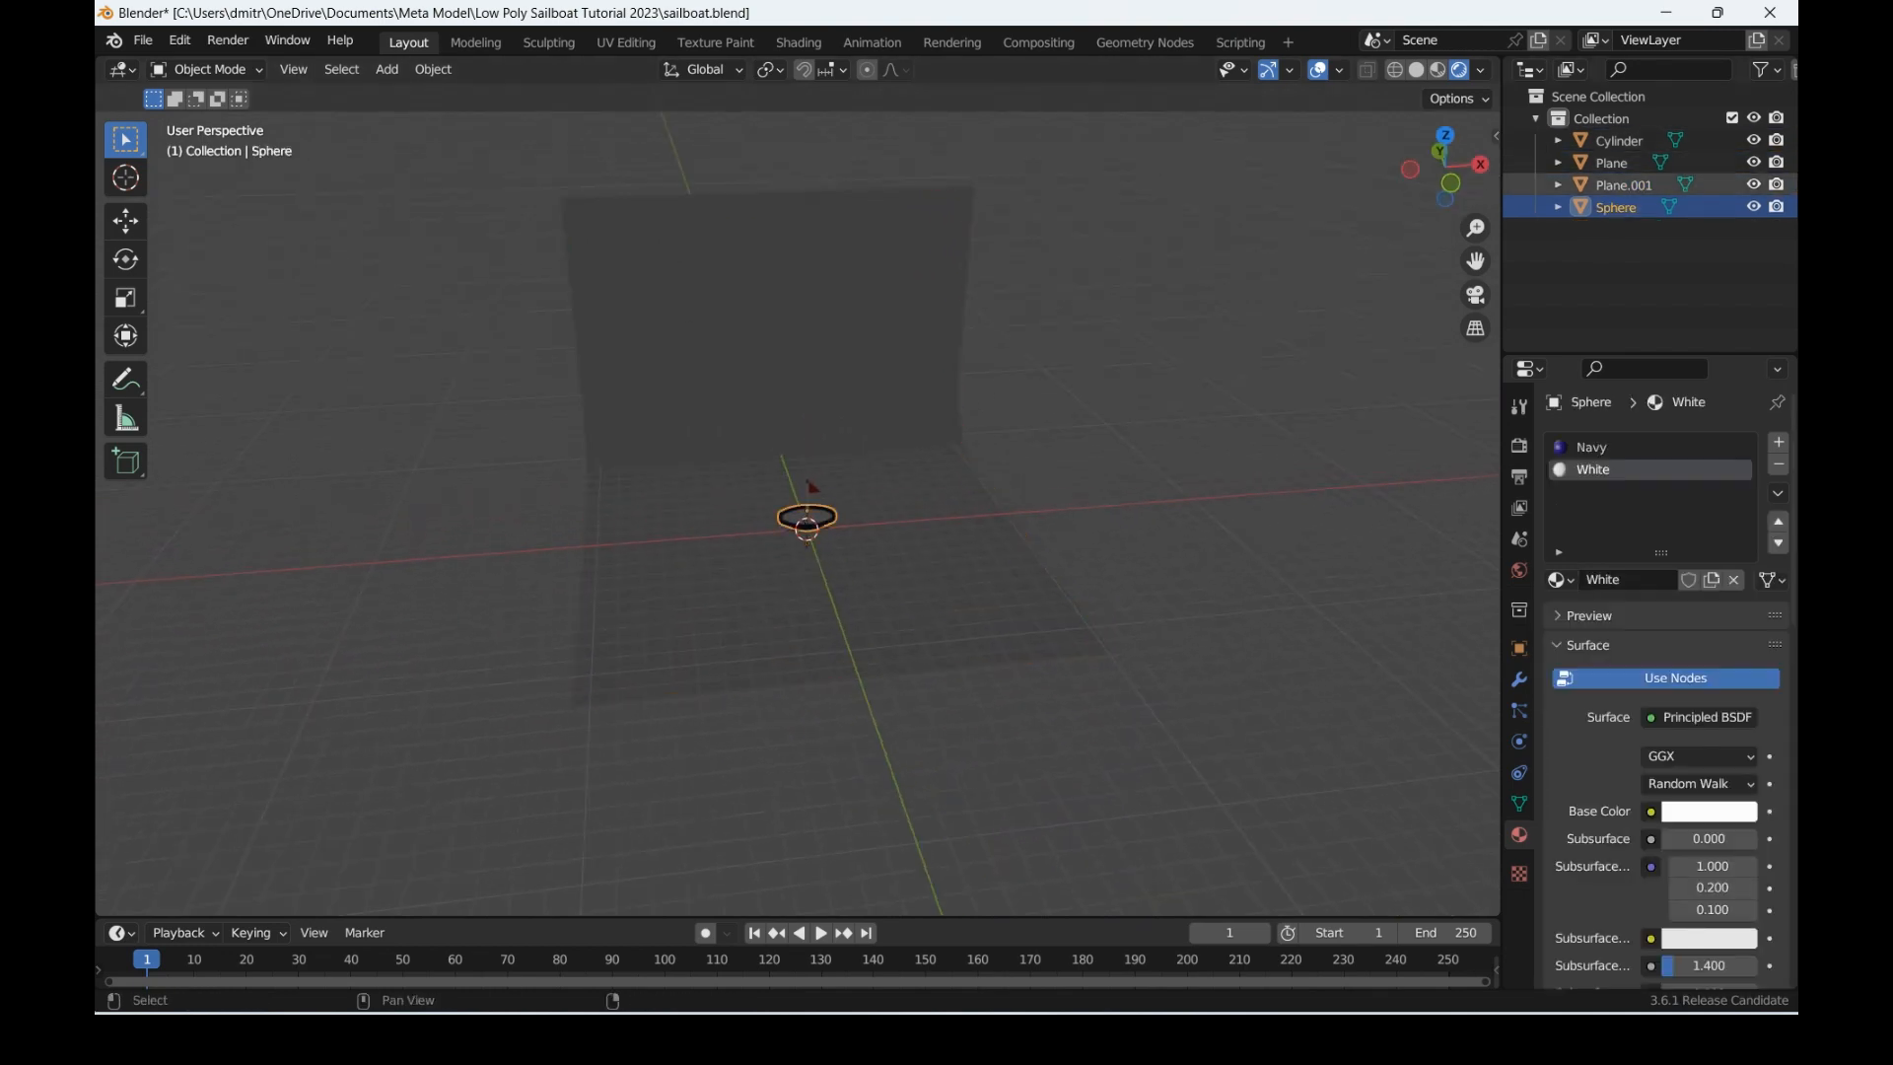
{"action": "left_click", "coordinate": [1624, 184], "text": "ctrl"}
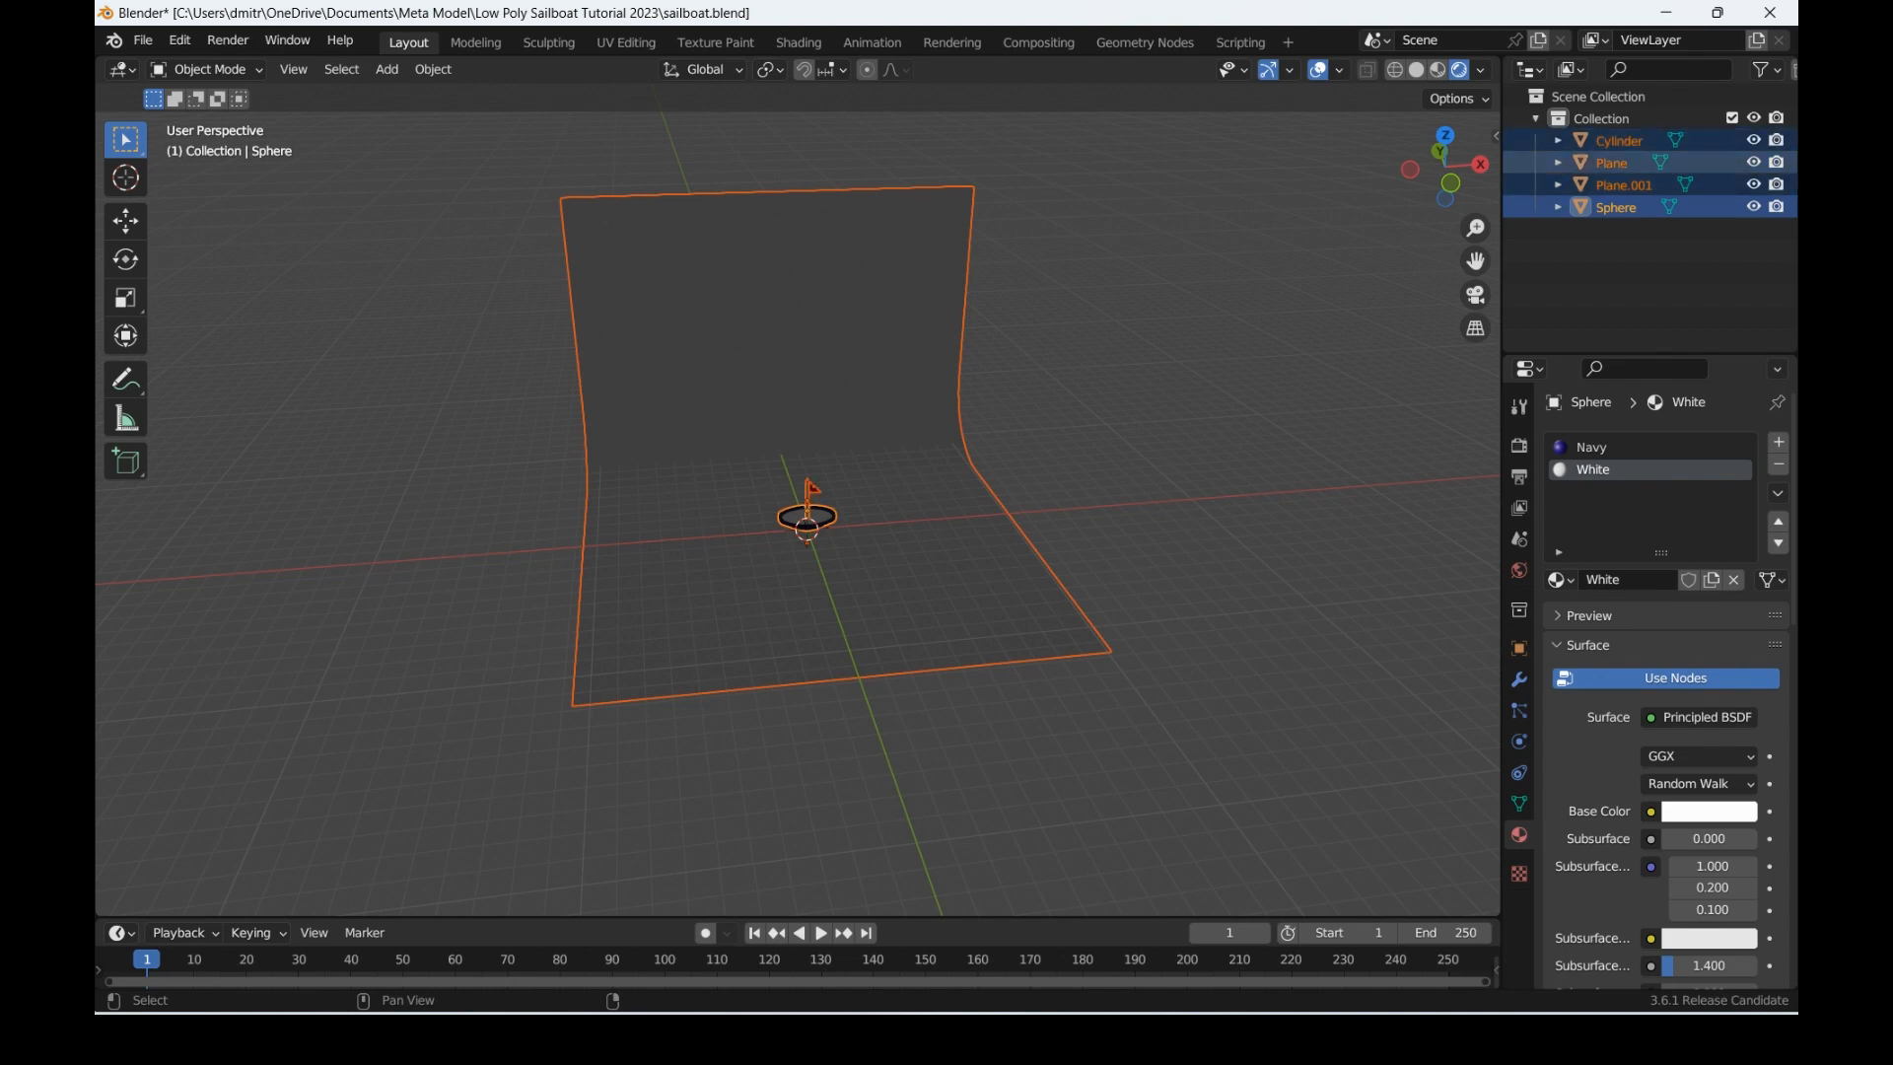
{"action": "left_click", "coordinate": [1624, 185]}
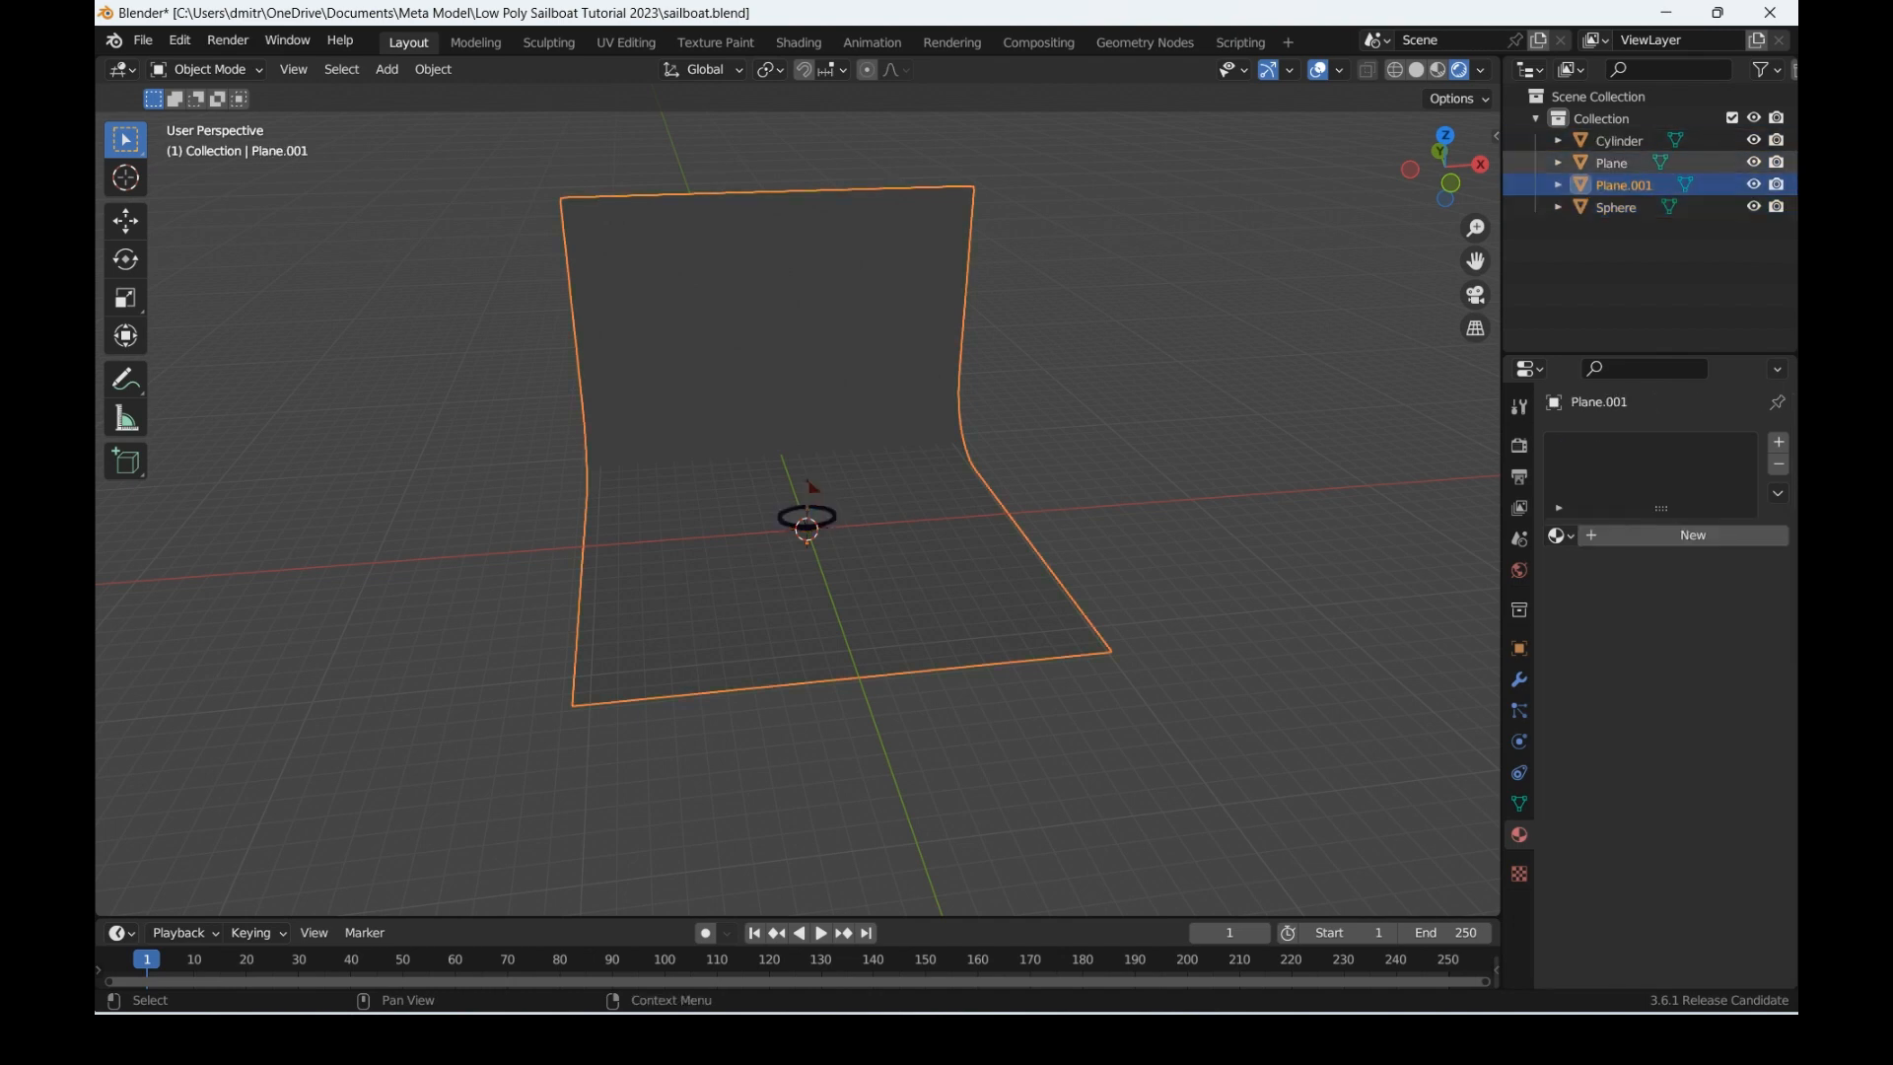
{"action": "left_click", "coordinate": [1613, 163]}
{"action": "left_click", "coordinate": [1616, 207]}
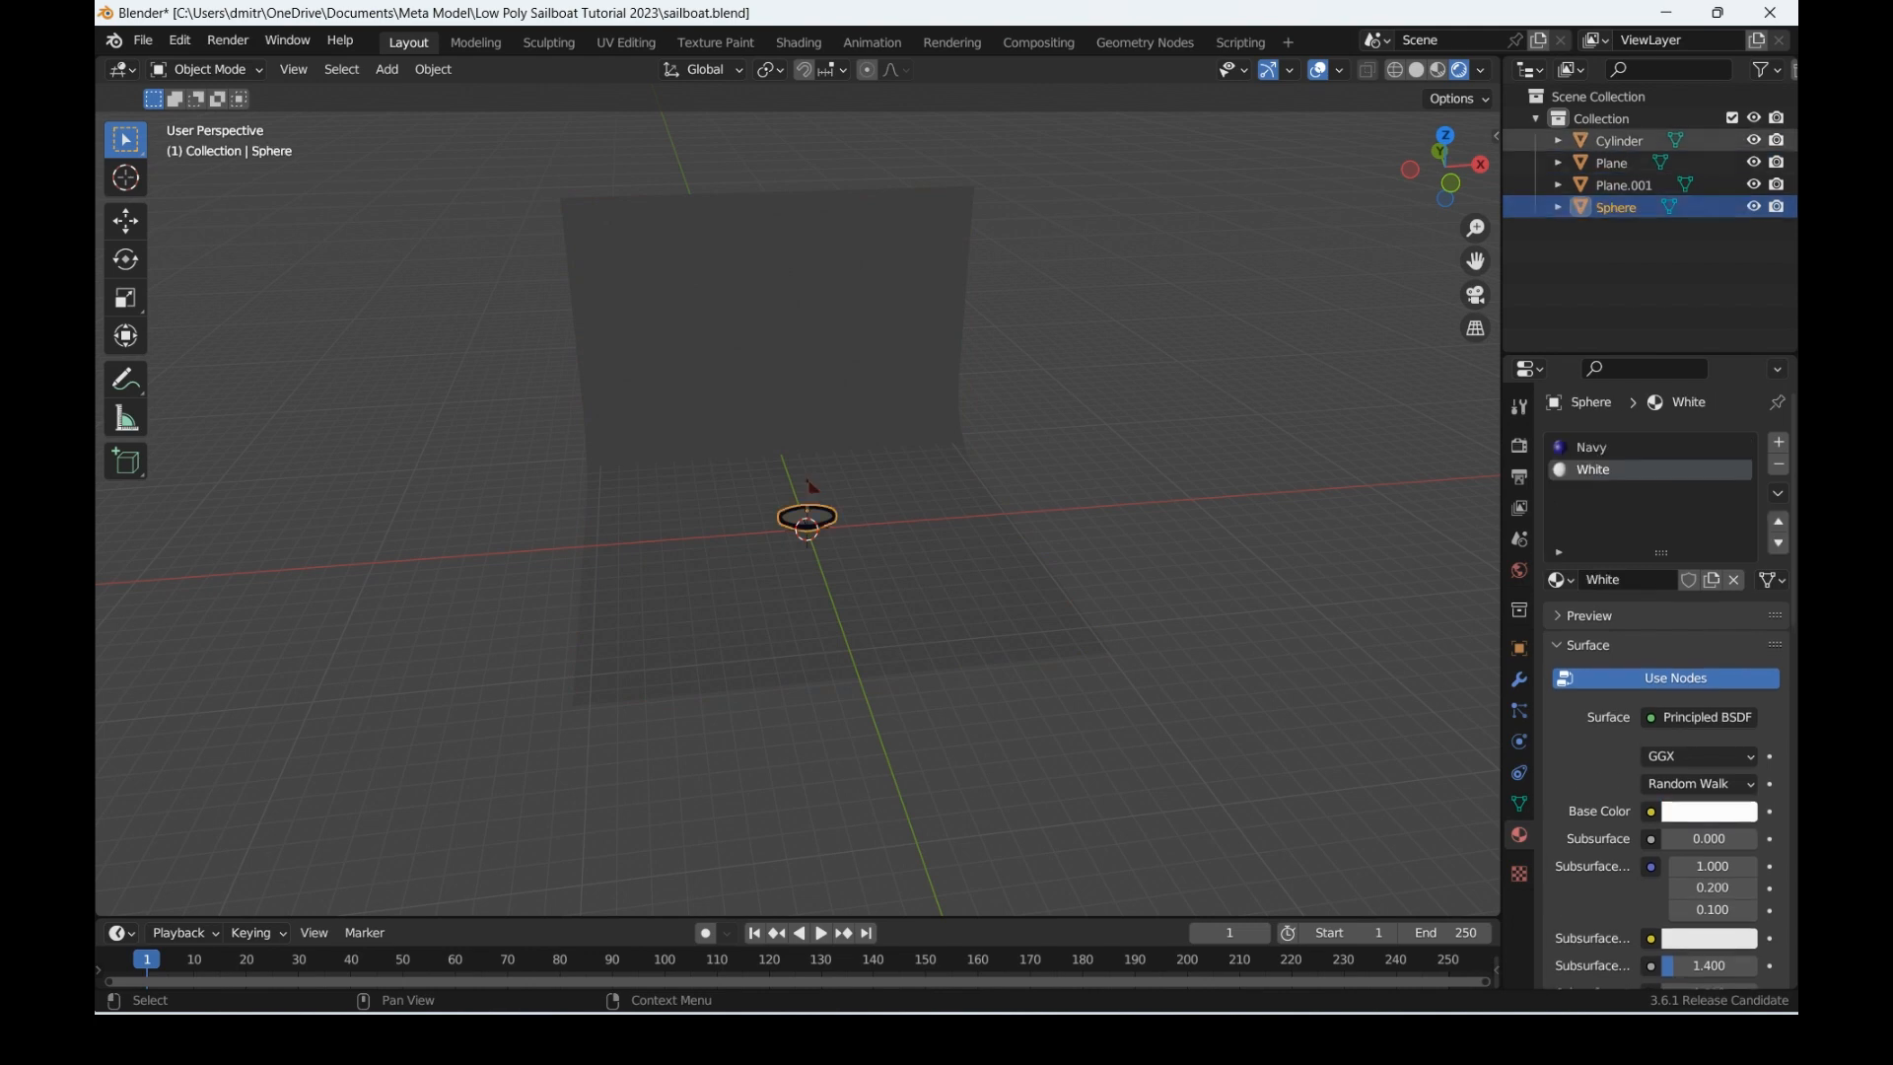
{"action": "left_click", "coordinate": [1617, 140]}
{"action": "left_click", "coordinate": [1616, 207], "text": "shift"}
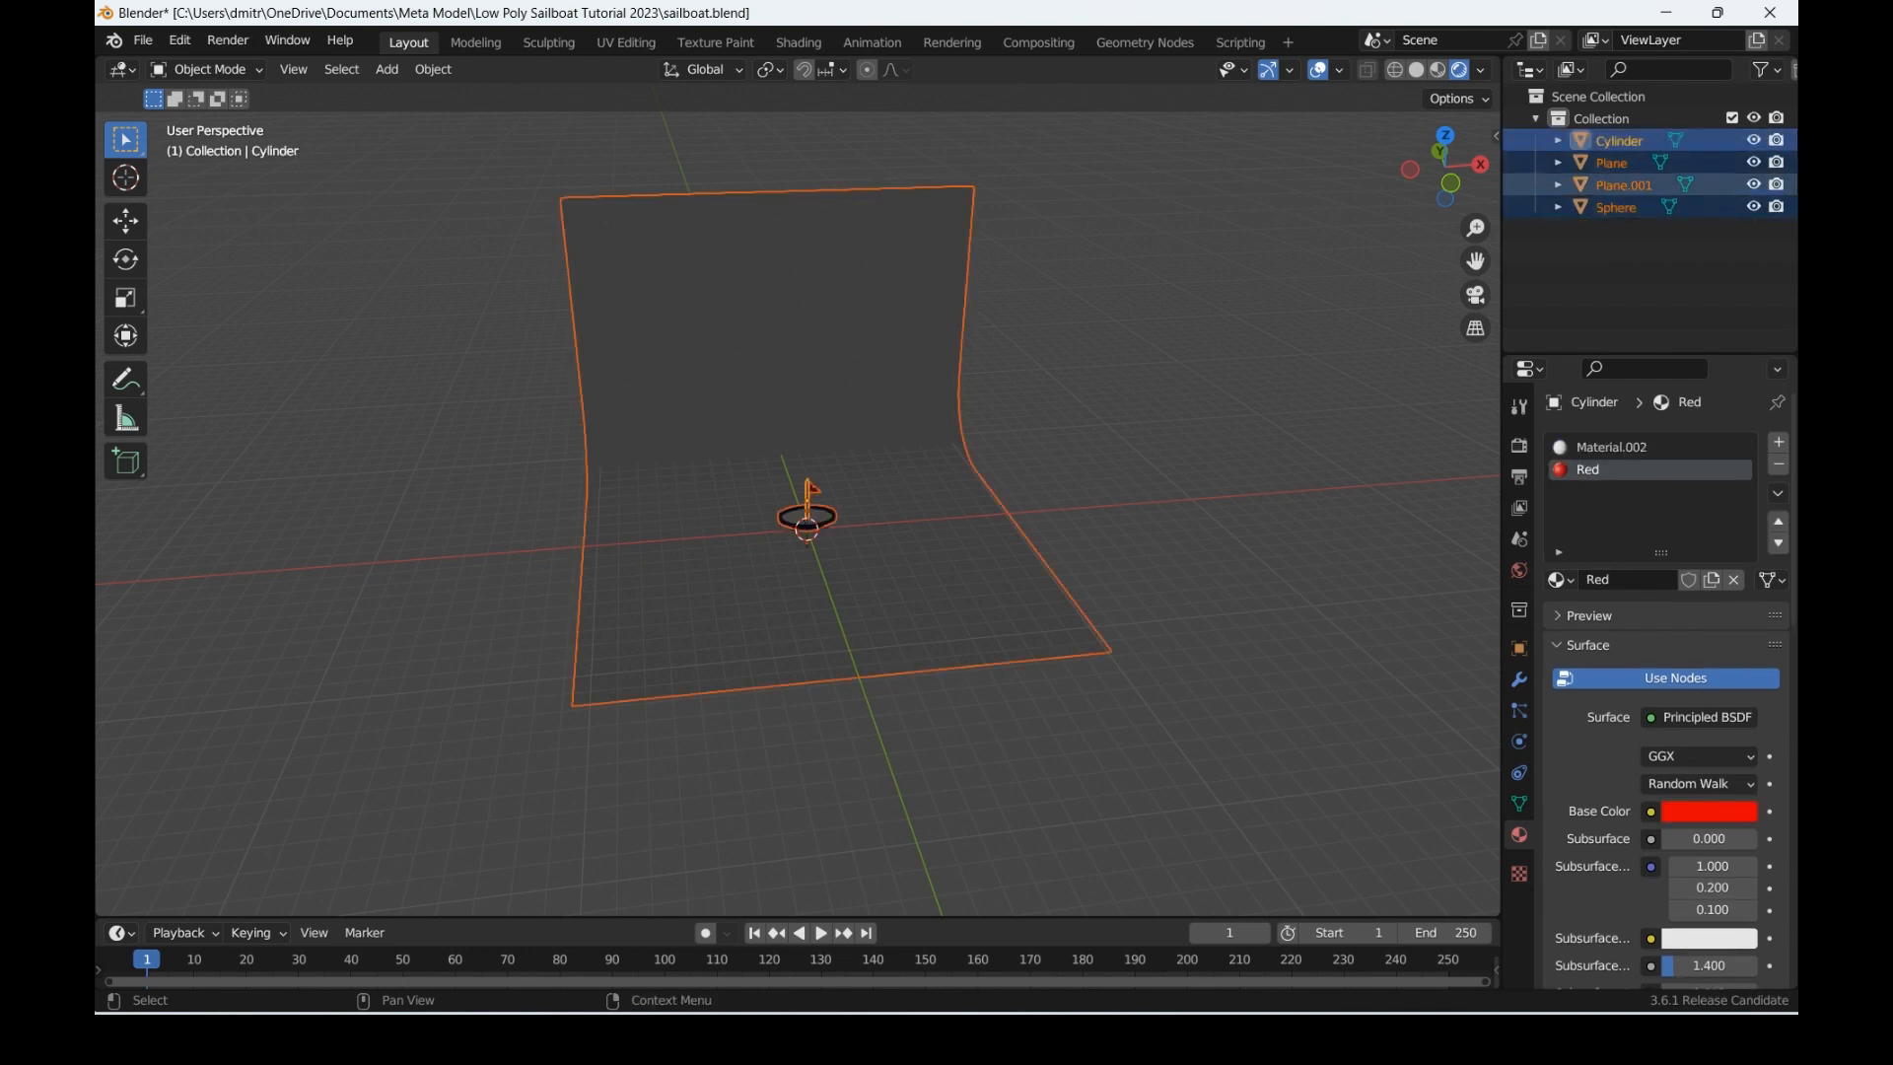
{"action": "left_click", "coordinate": [1623, 185]}
{"action": "left_click", "coordinate": [1613, 162]}
{"action": "left_click", "coordinate": [1617, 207], "text": "shift"}
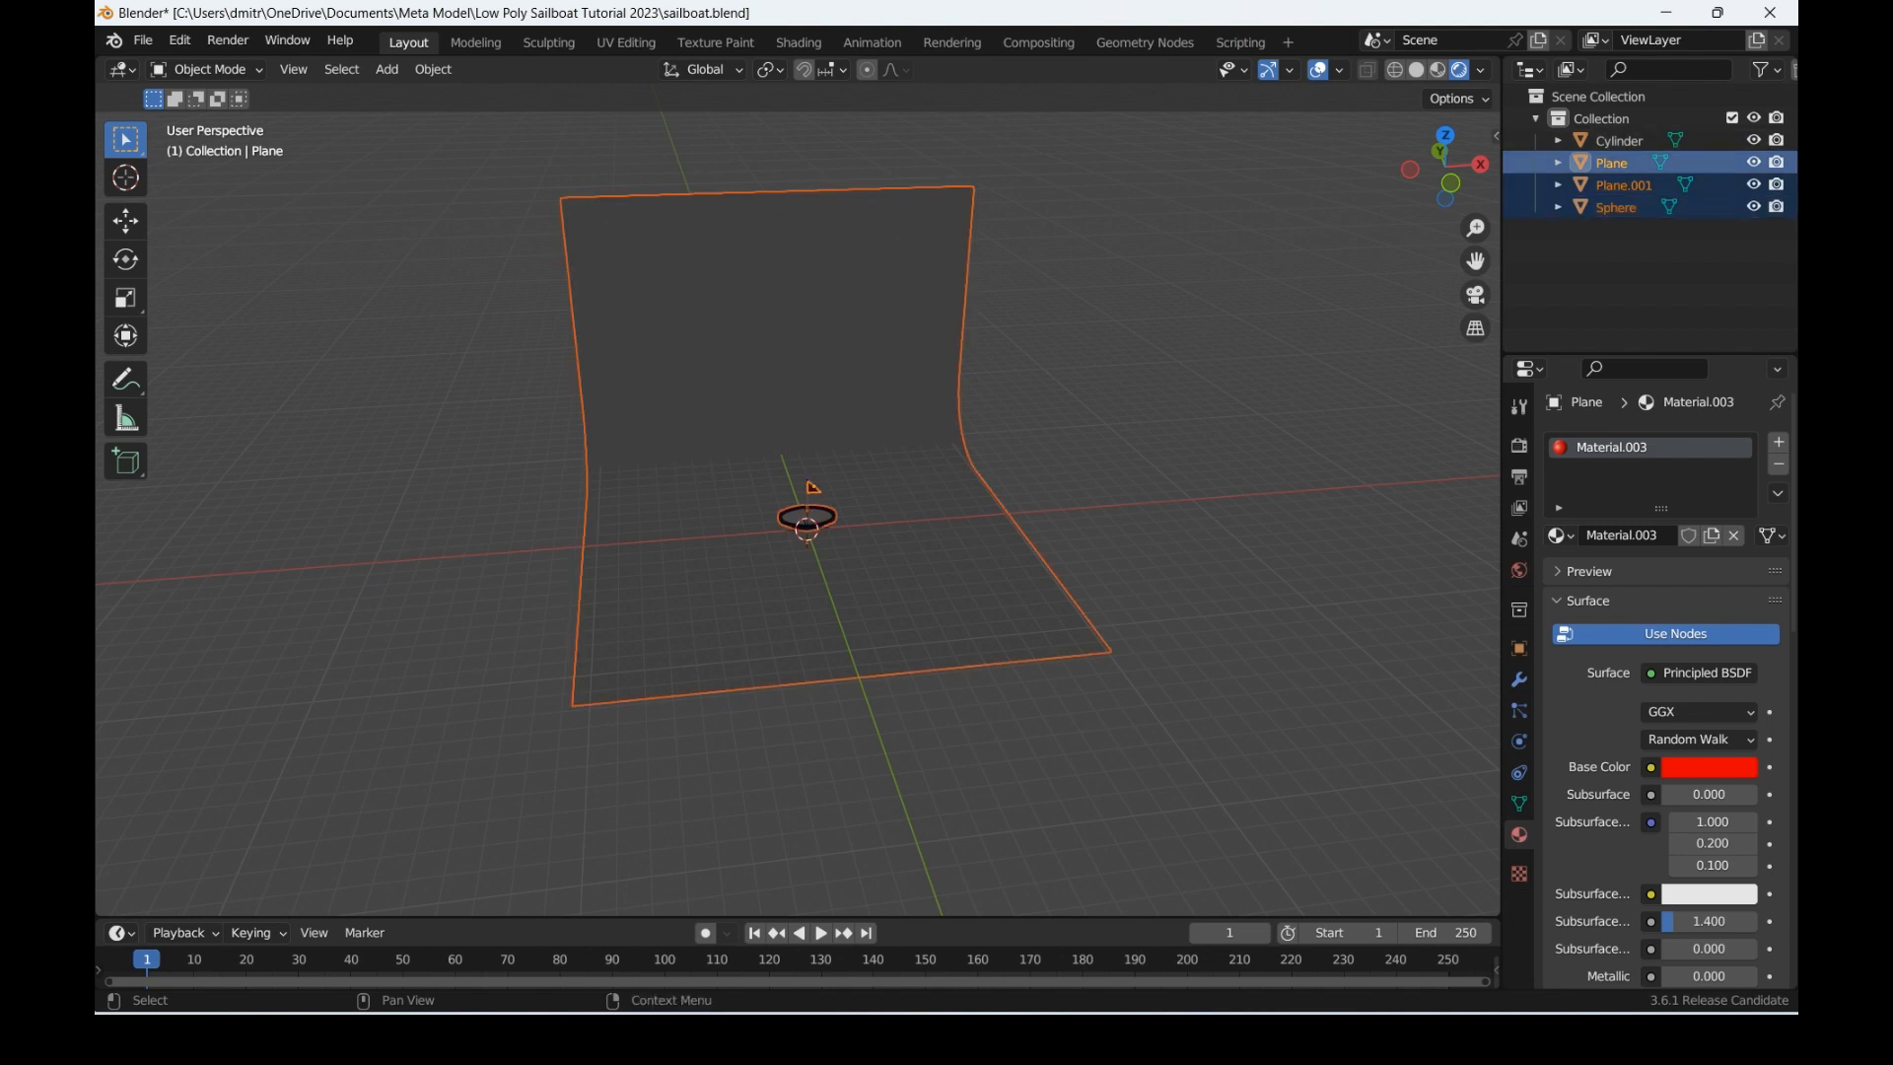
Step: Select the boat's flag, hull and mast together, leaving the backdrop out of the selection
{"action": "left_click", "coordinate": [1613, 162]}
{"action": "left_click", "coordinate": [1617, 207], "text": "ctrl"}
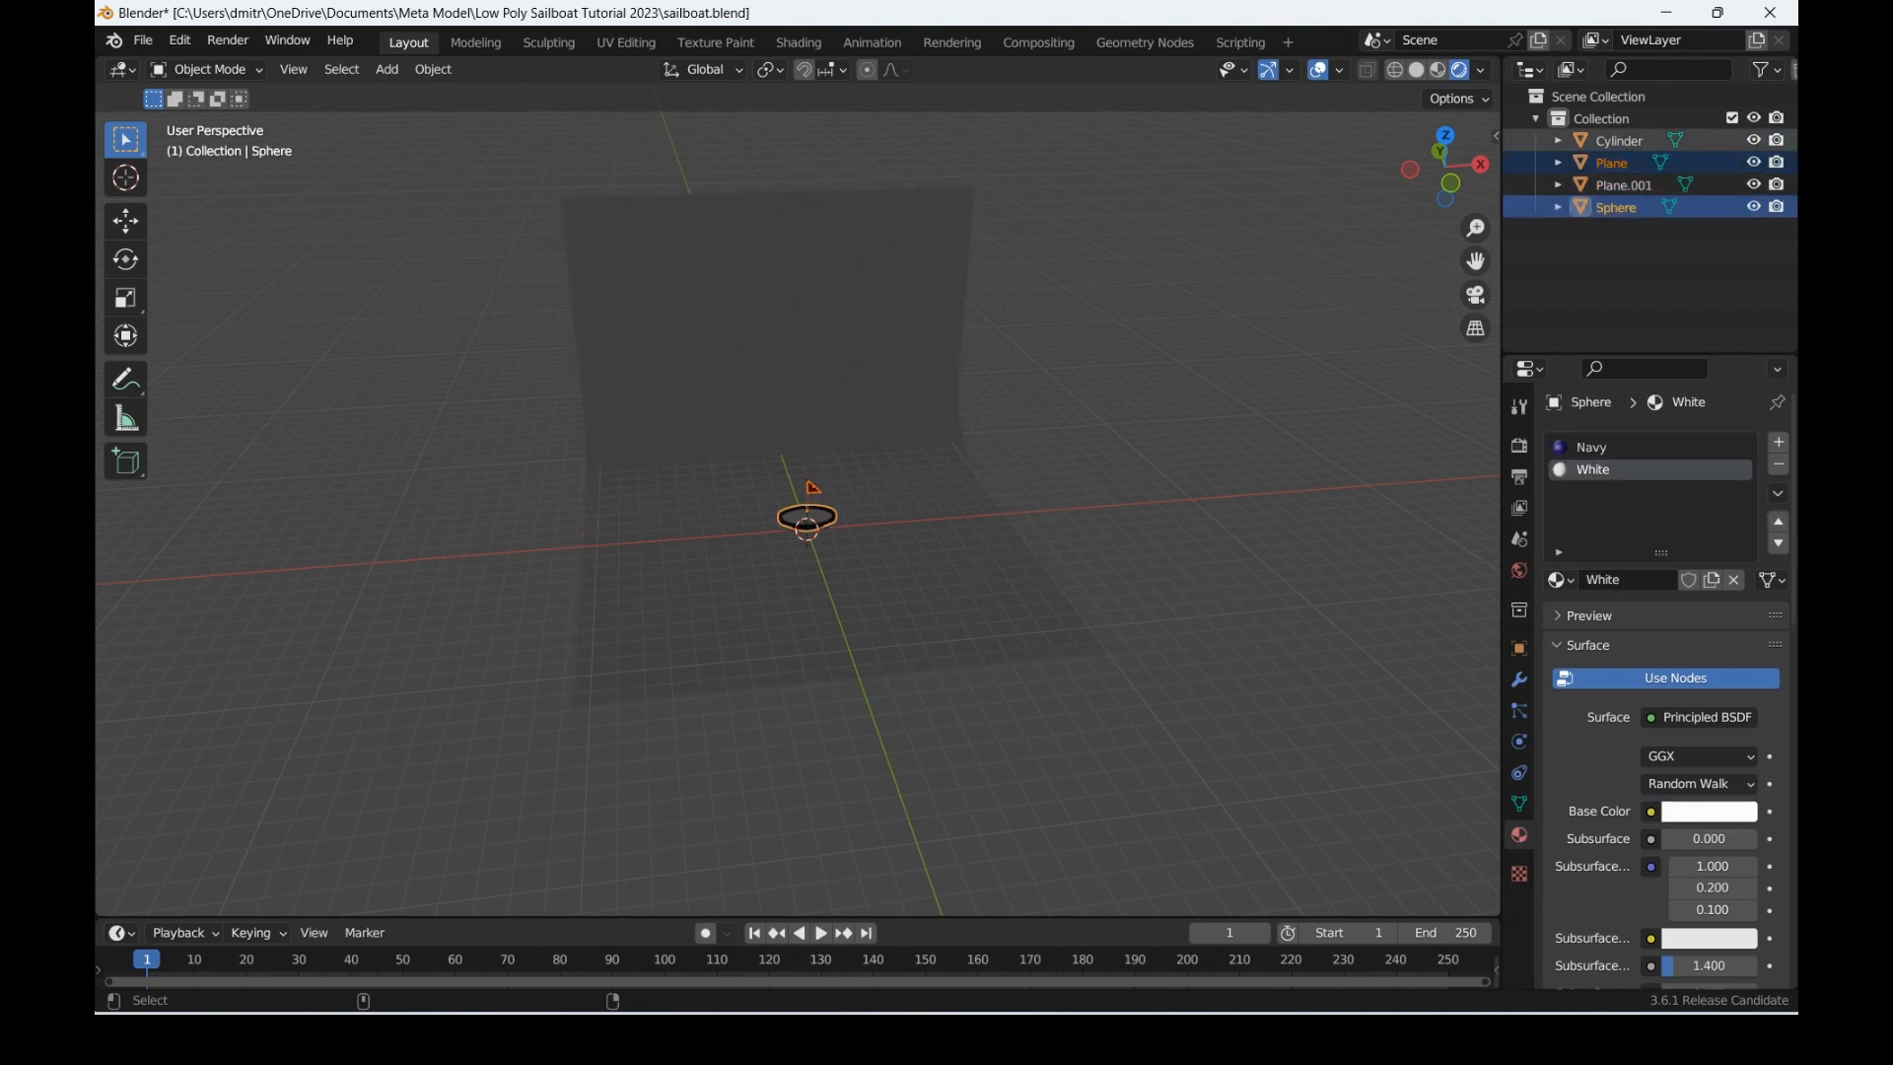
{"action": "left_click", "coordinate": [1618, 140], "text": "ctrl"}
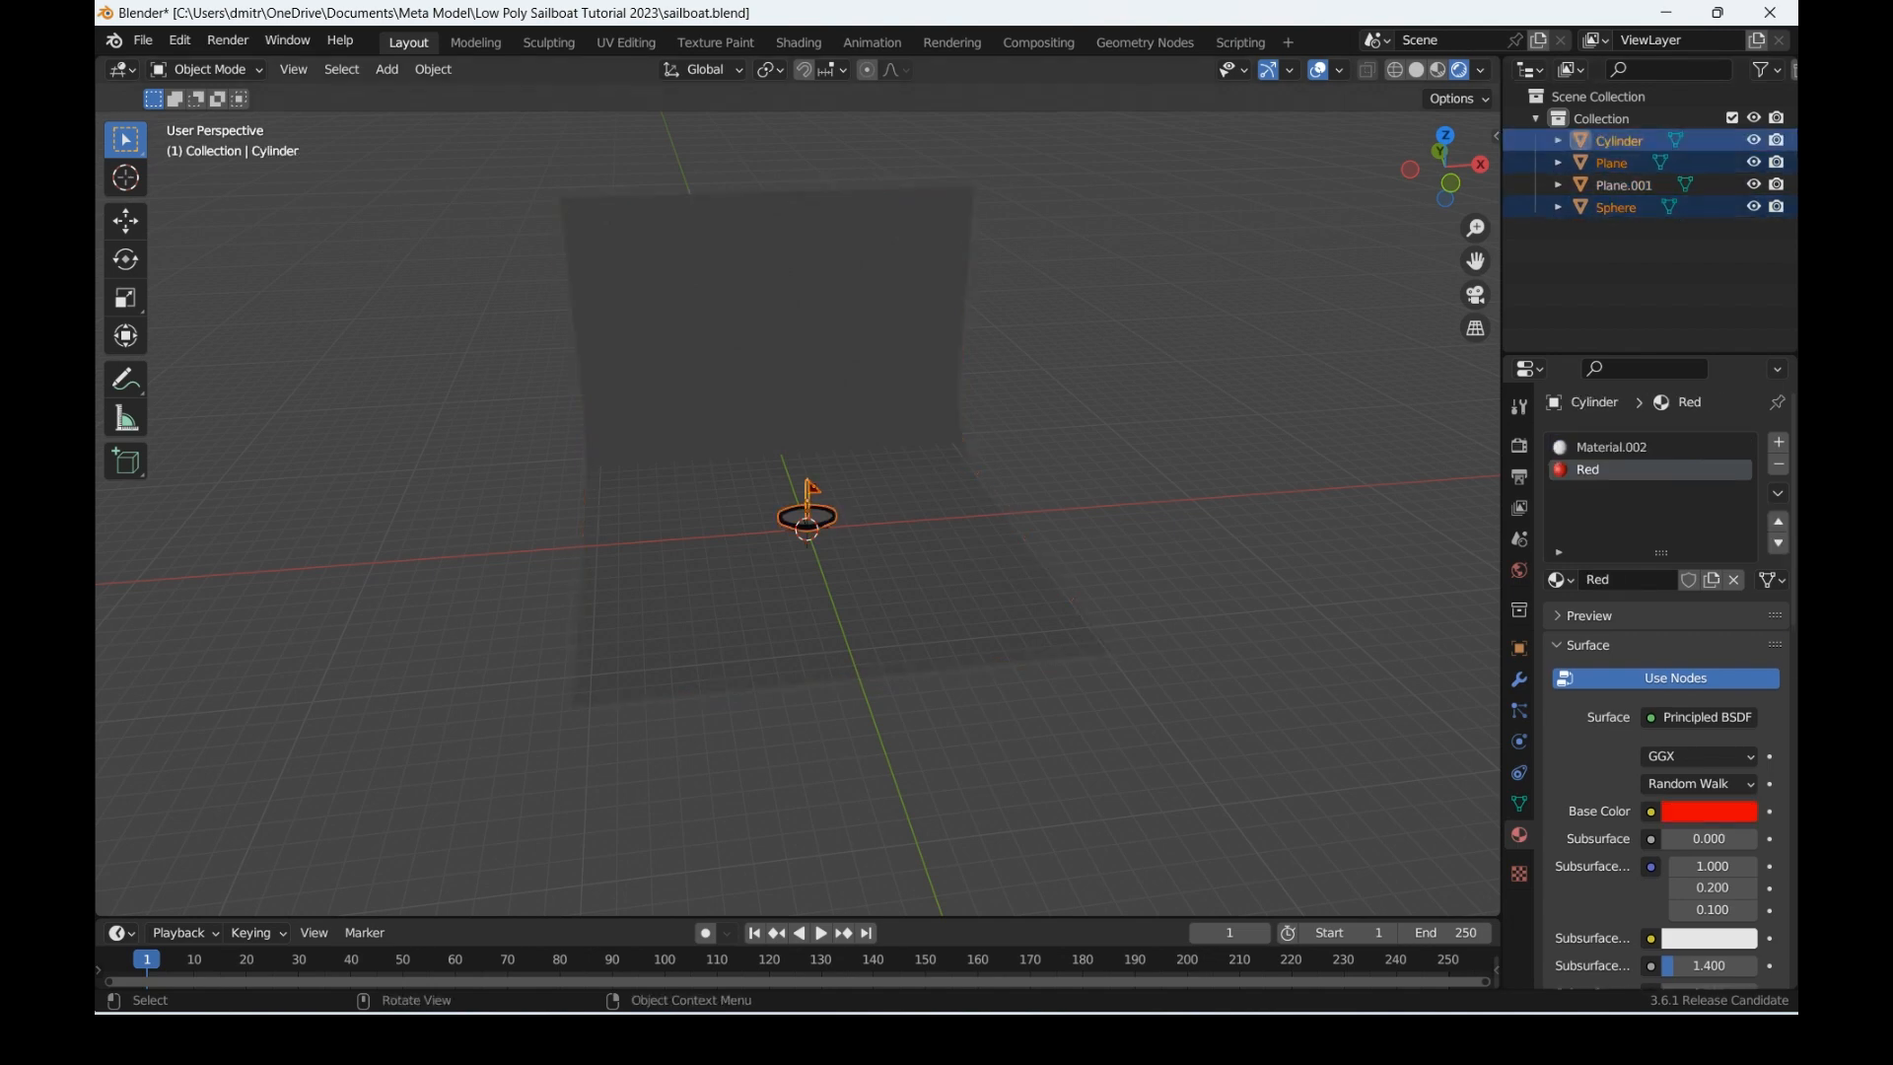
Step: Raise the selected boat parts about 5.05 m along the Z axis above the backdrop's floor
{"action": "key", "text": "g"}
{"action": "key", "text": "z"}
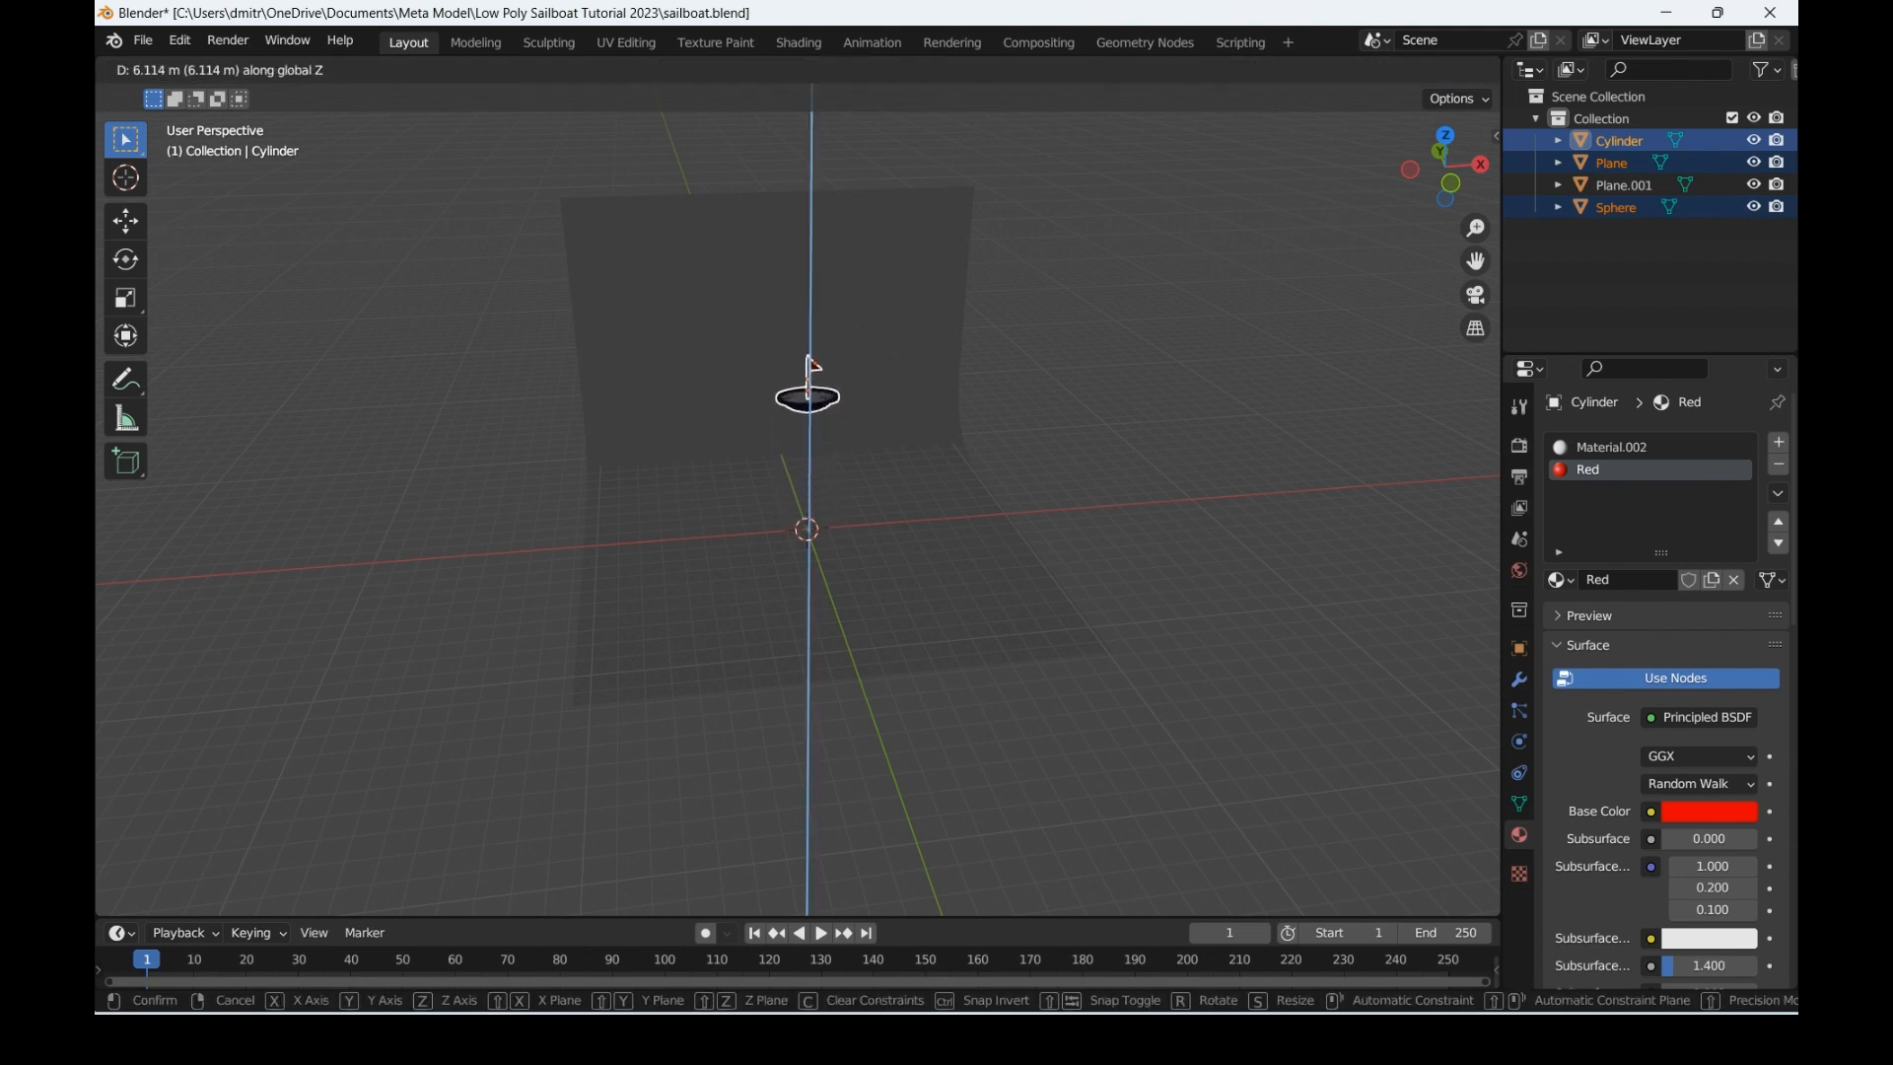
{"action": "left_click", "coordinate": [812, 387]}
{"action": "key", "text": "shift+a"}
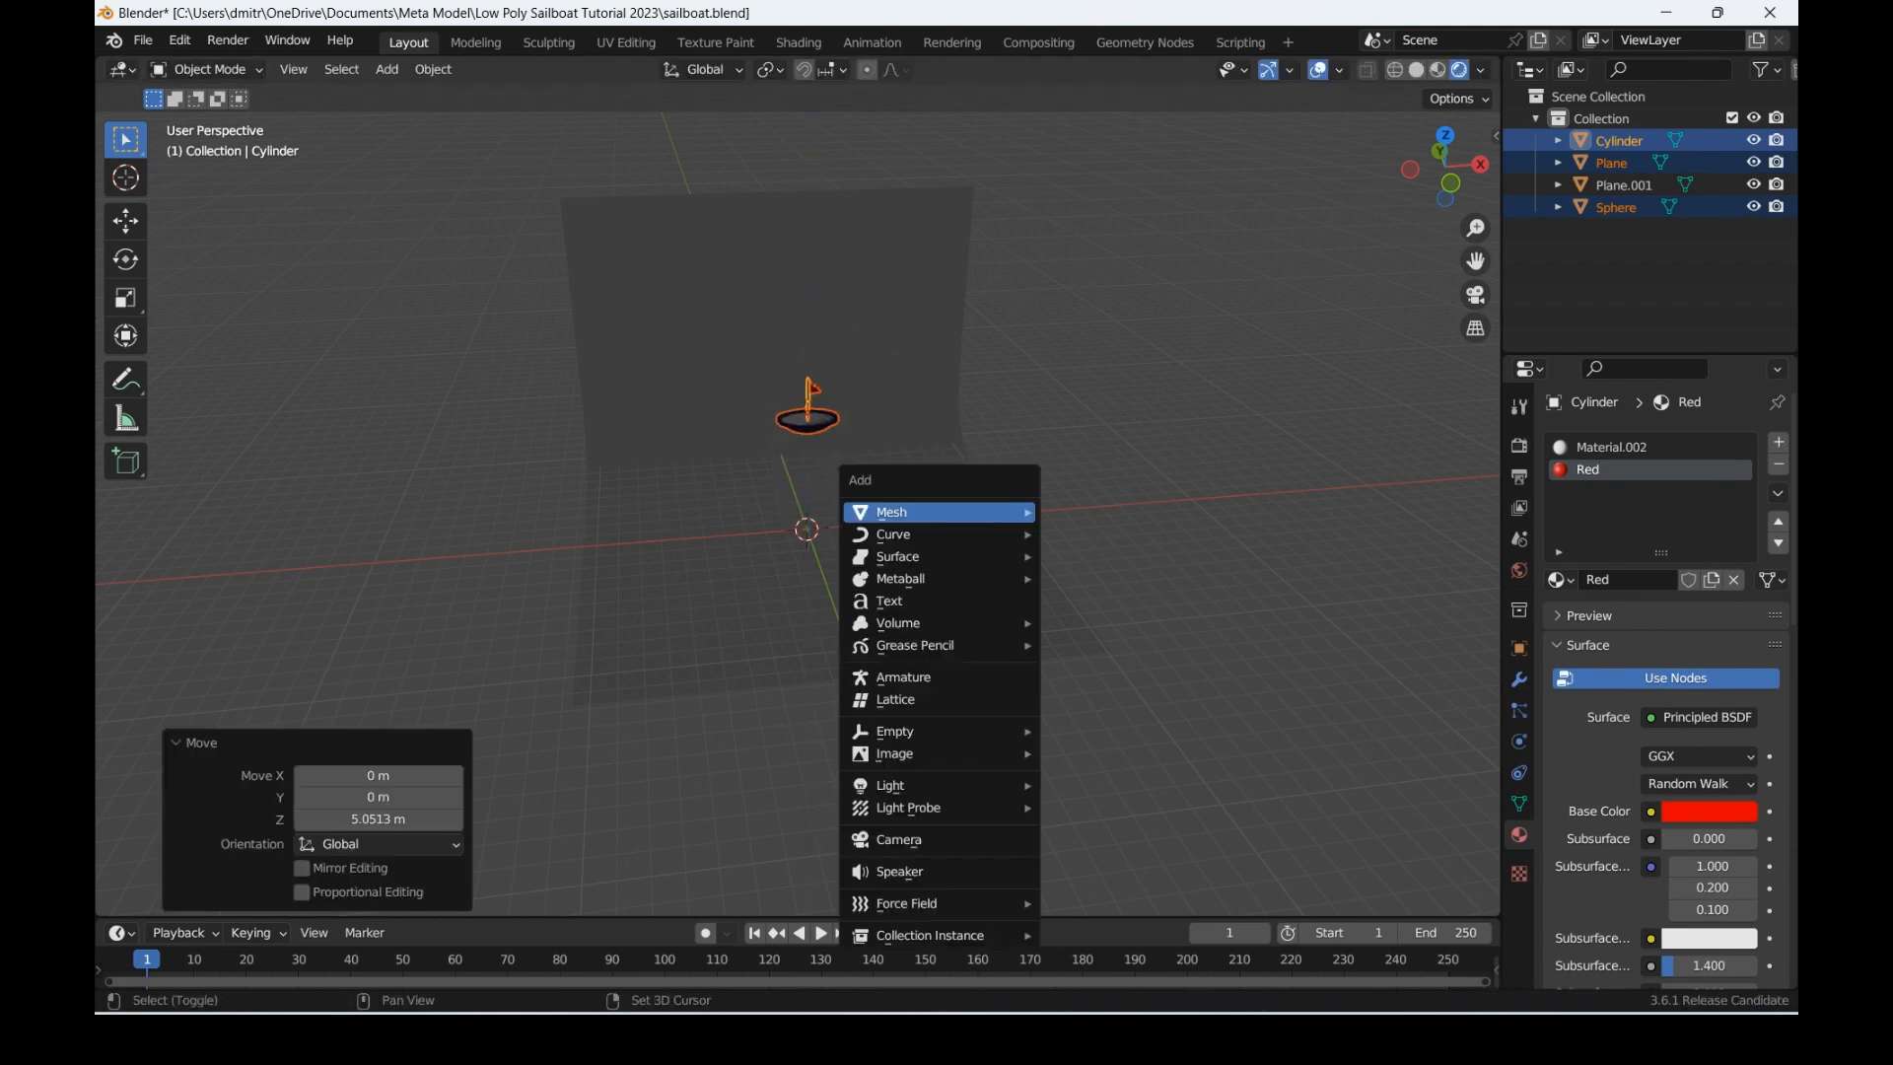
{"action": "mouse_move", "coordinate": [937, 512]}
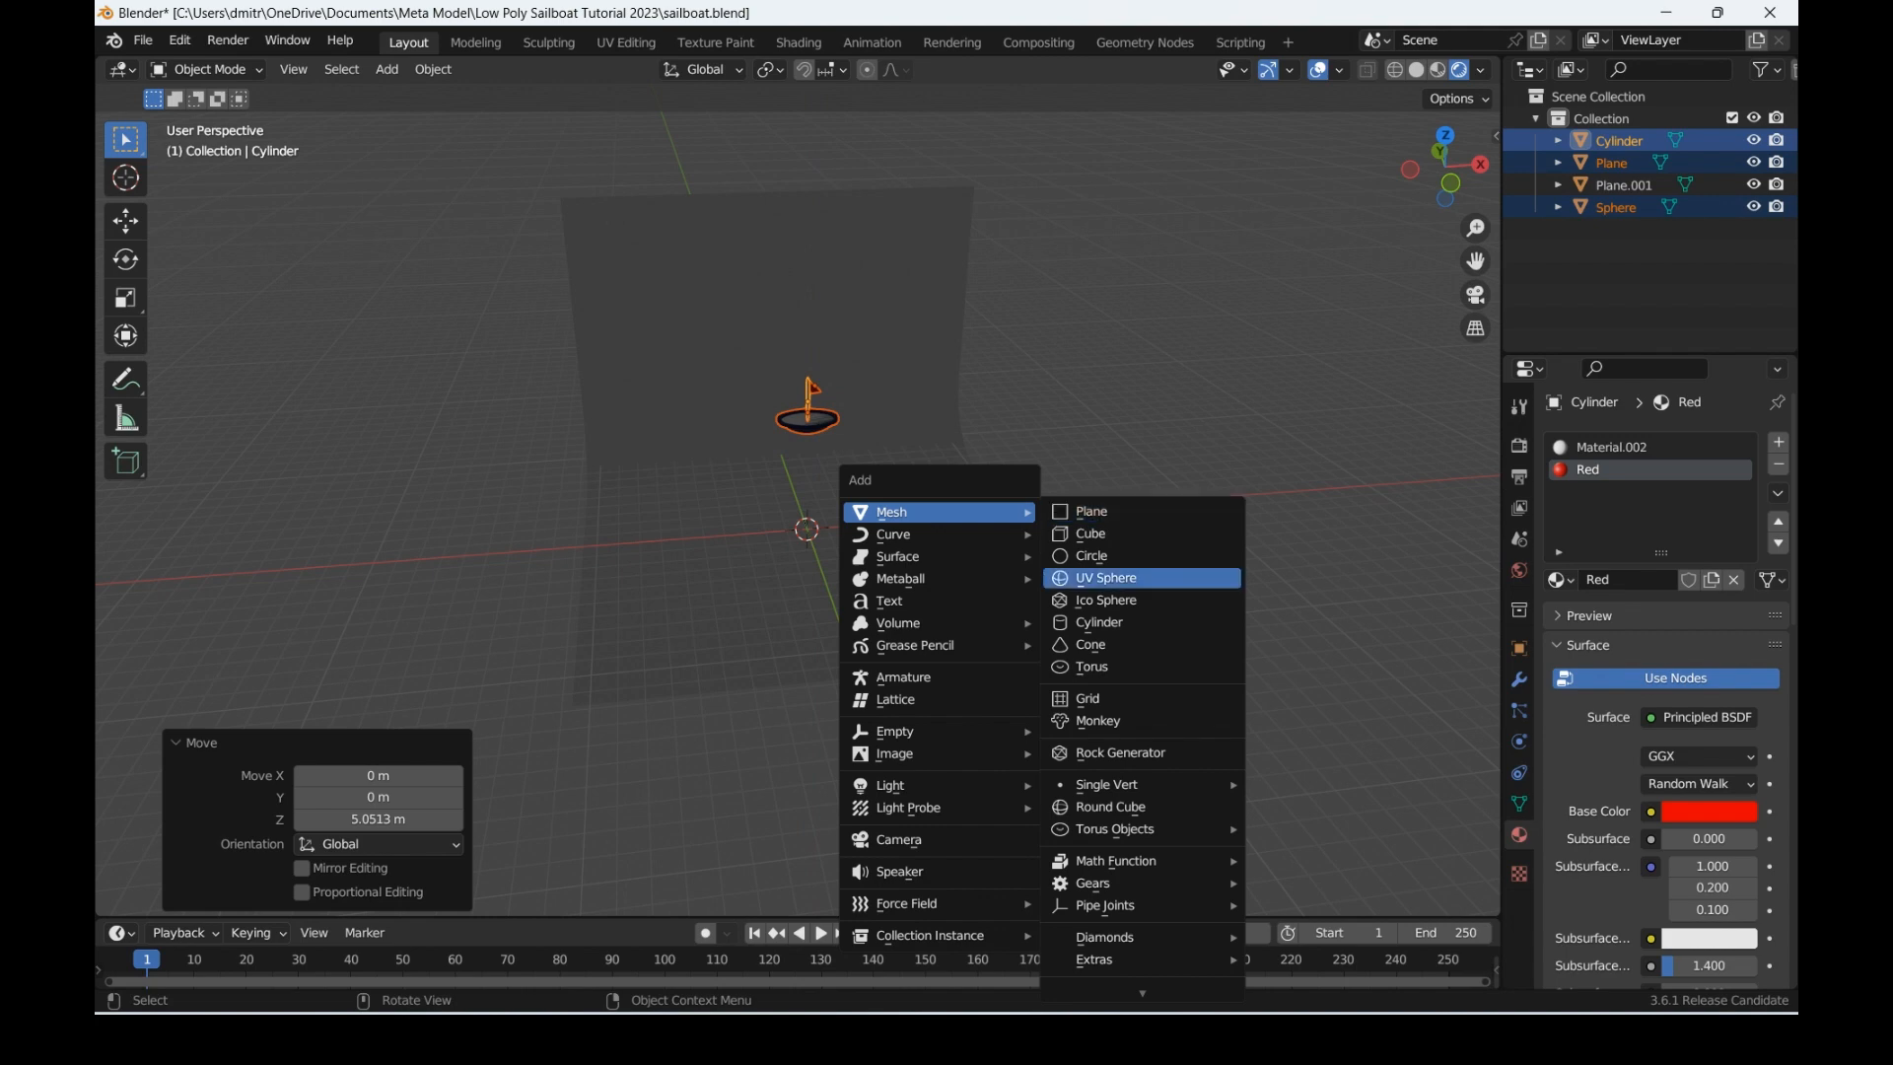
{"action": "key", "text": "Escape"}
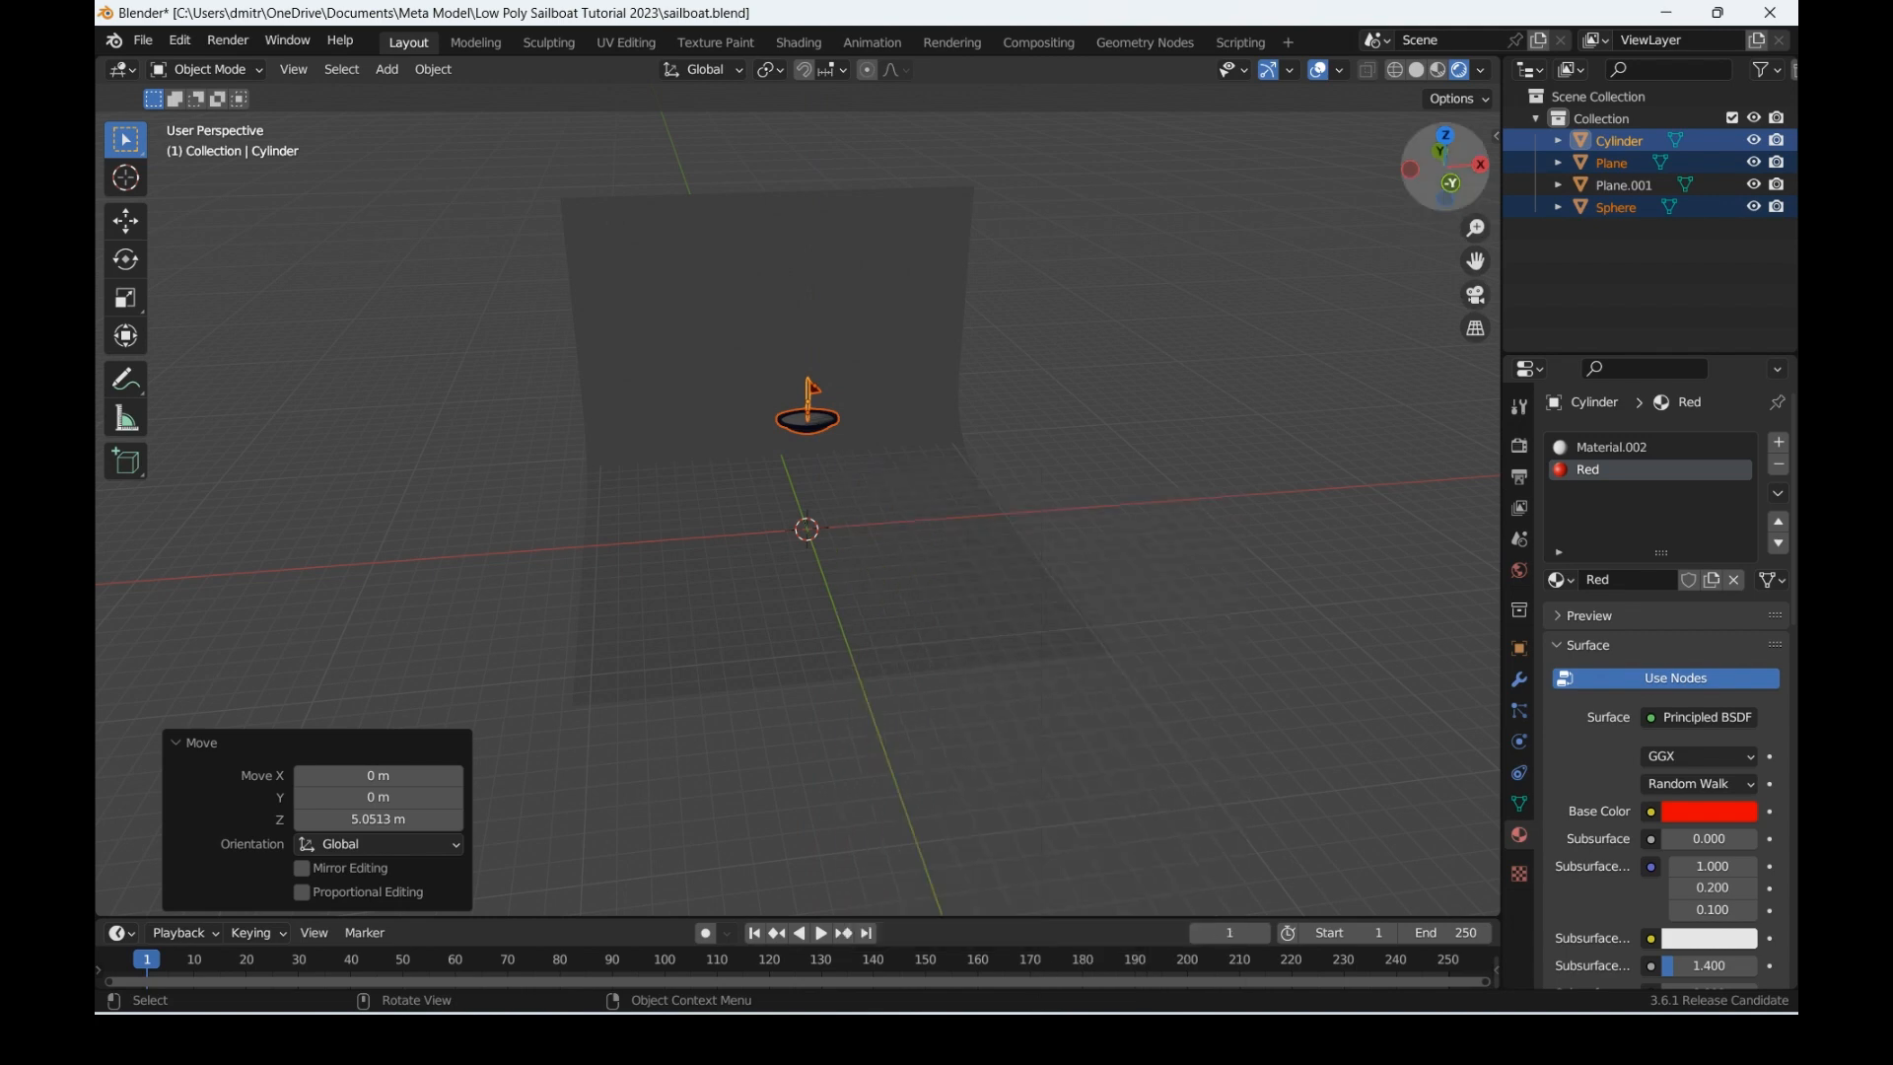
Step: Add an area light to the scene while viewing it from the front
{"action": "left_click", "coordinate": [1450, 183]}
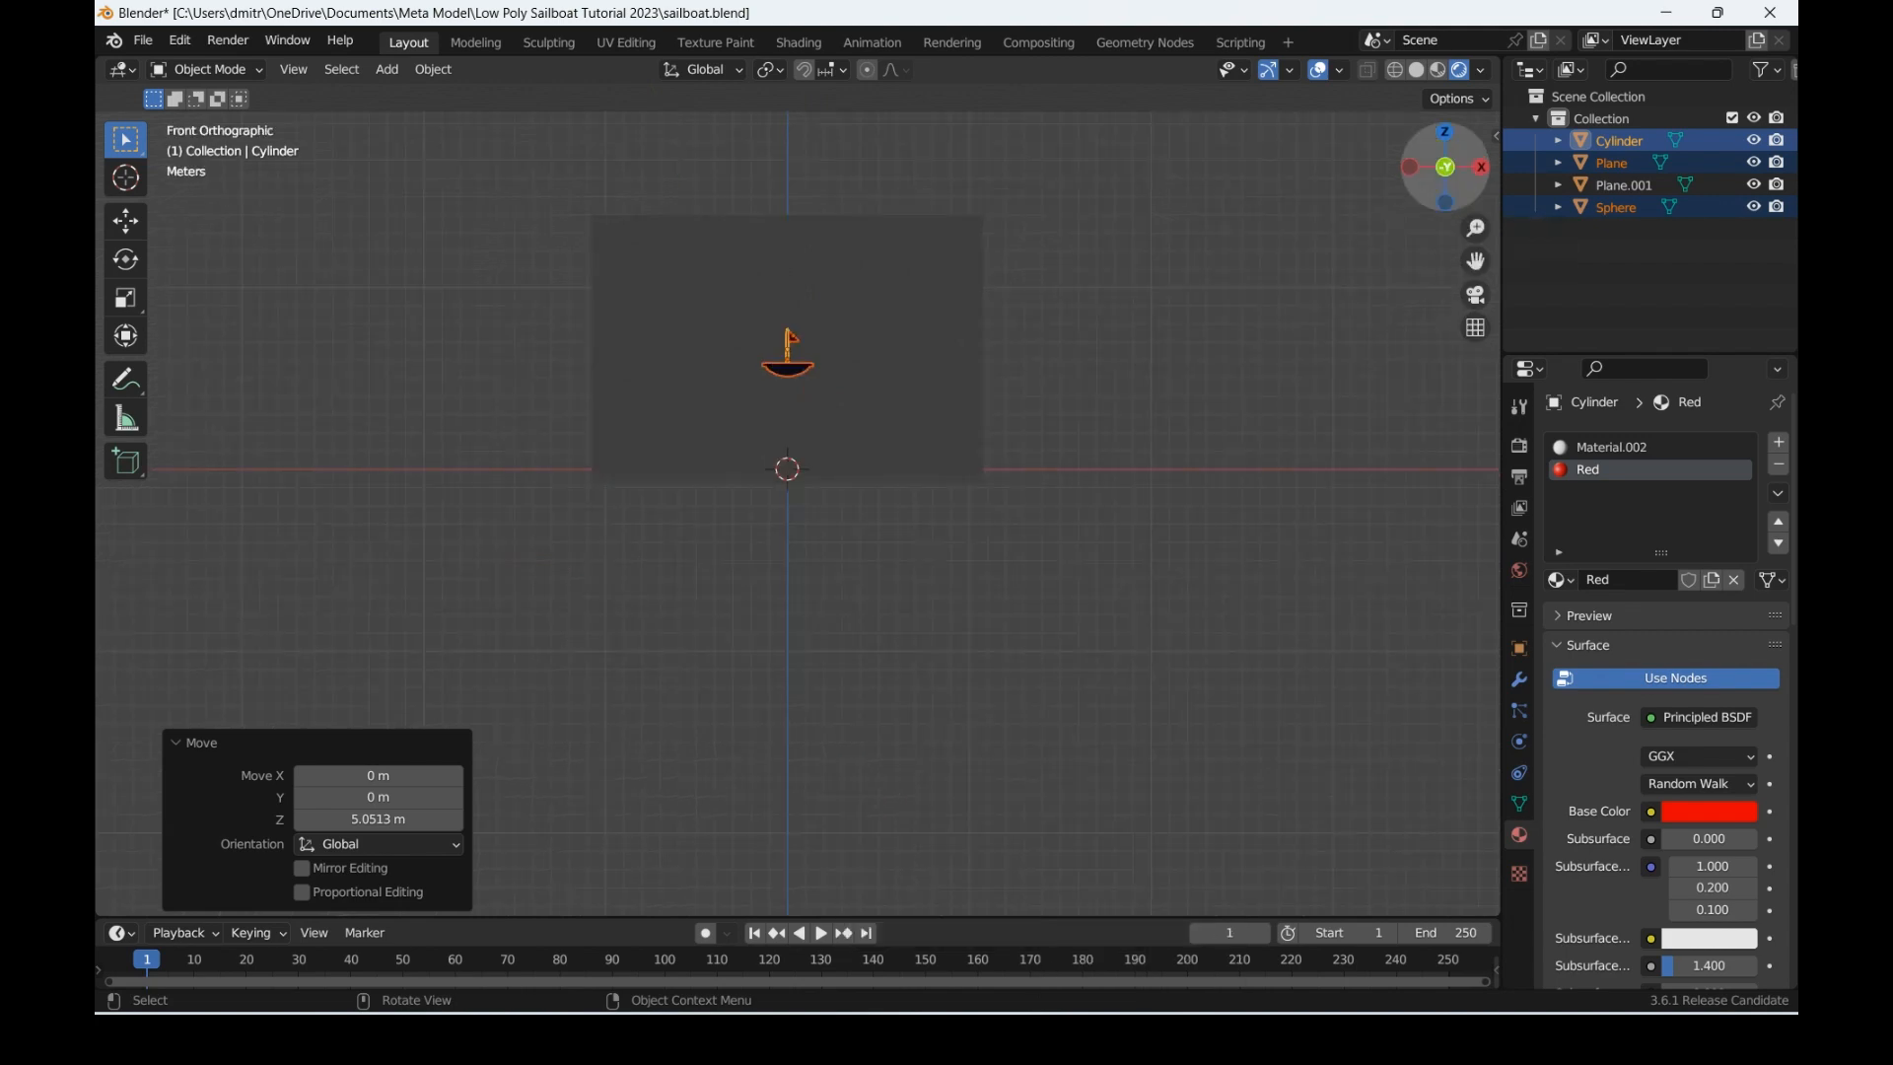
{"action": "key", "text": "shift+a"}
{"action": "mouse_move", "coordinate": [631, 433]}
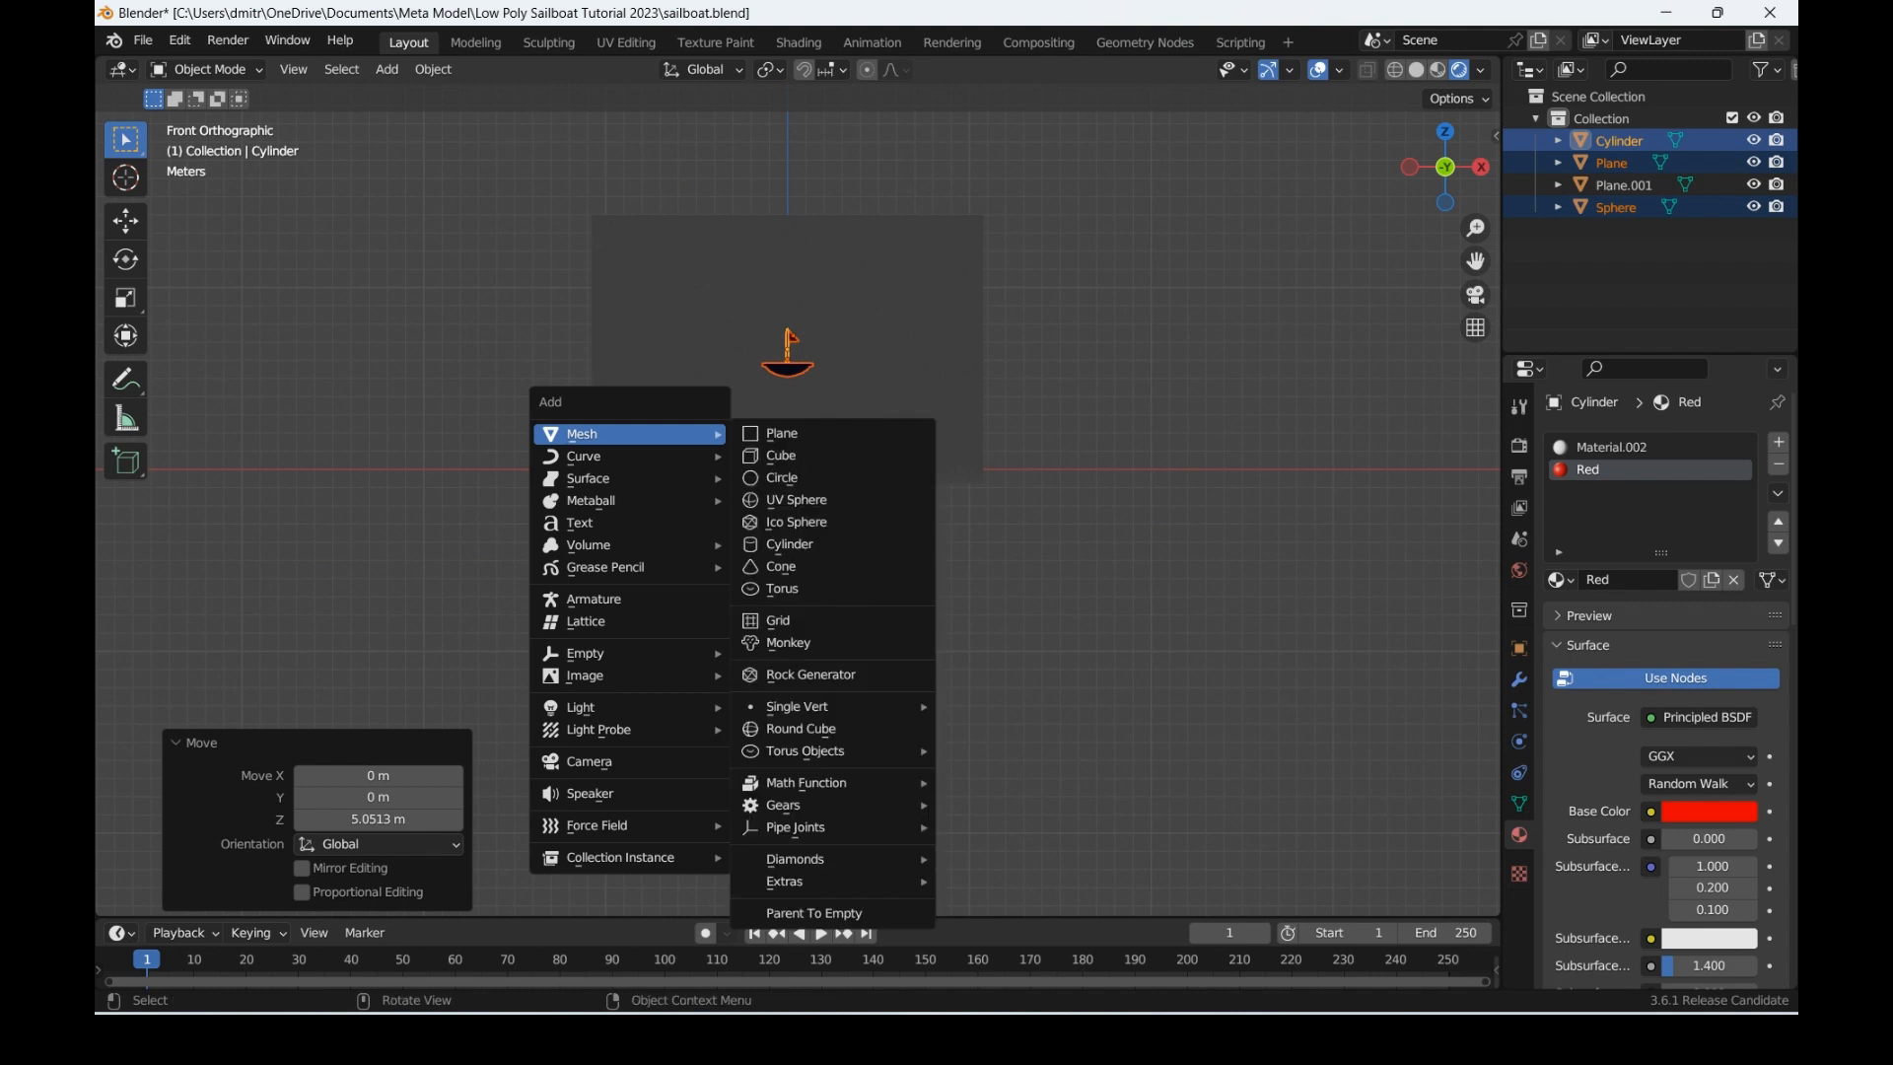
{"action": "mouse_move", "coordinate": [631, 707]}
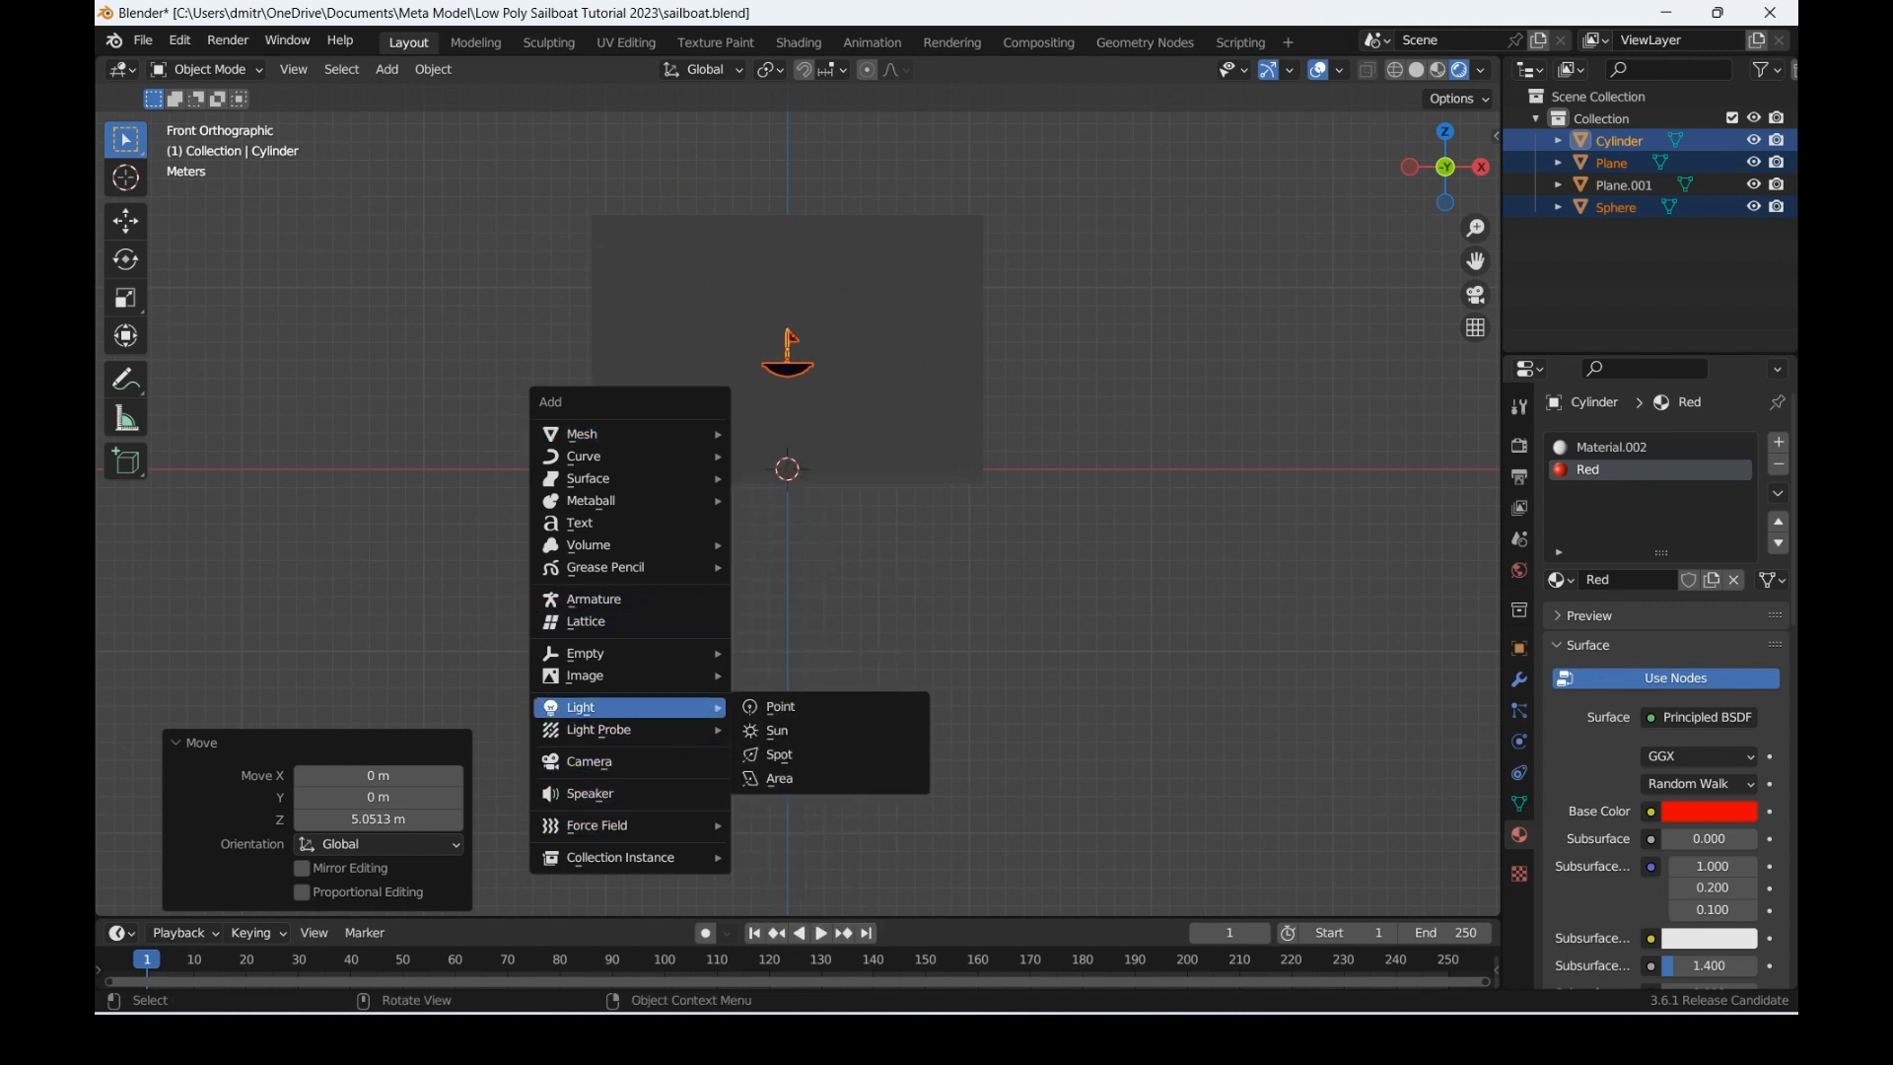
{"action": "left_click", "coordinate": [773, 778]}
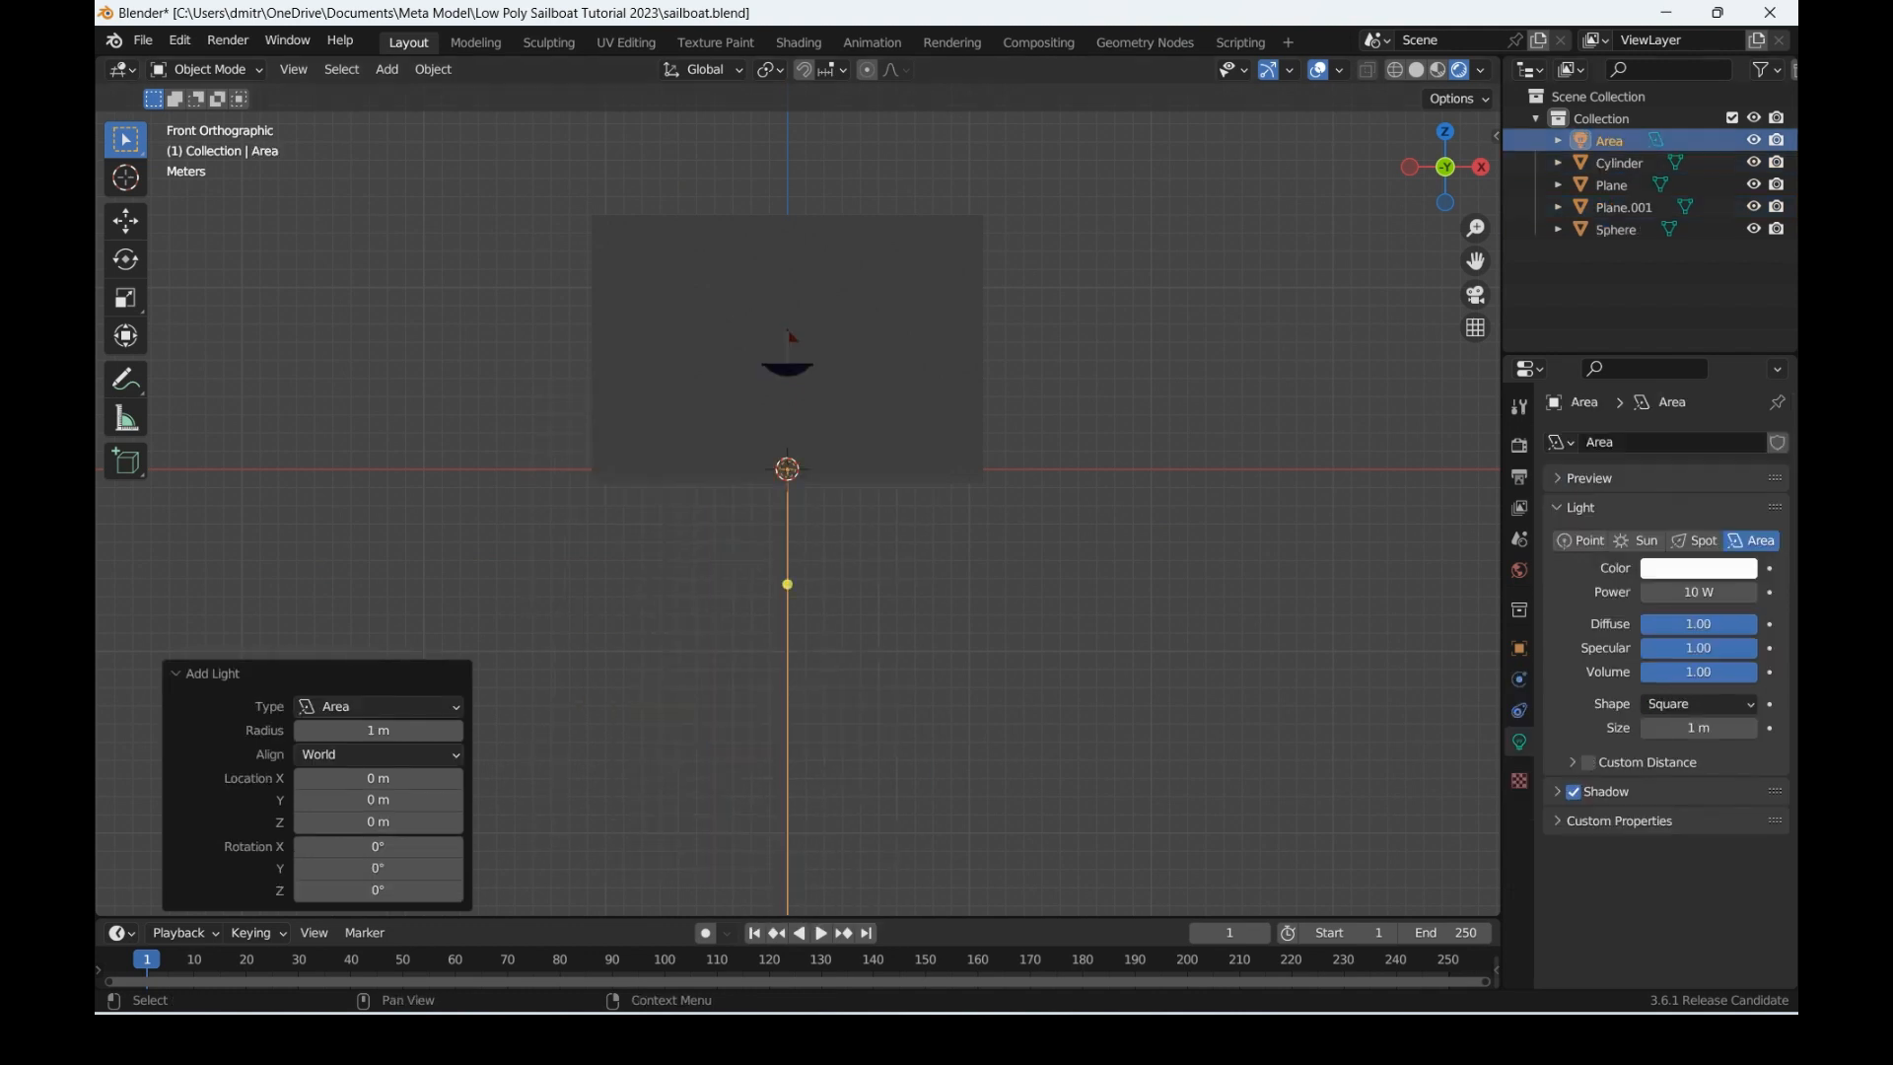
Step: Rotate the area light 89° about the global X axis so it faces the backdrop wall
{"action": "left_click_drag", "start_coordinate": [1446, 167], "coordinate": [1558, 209]}
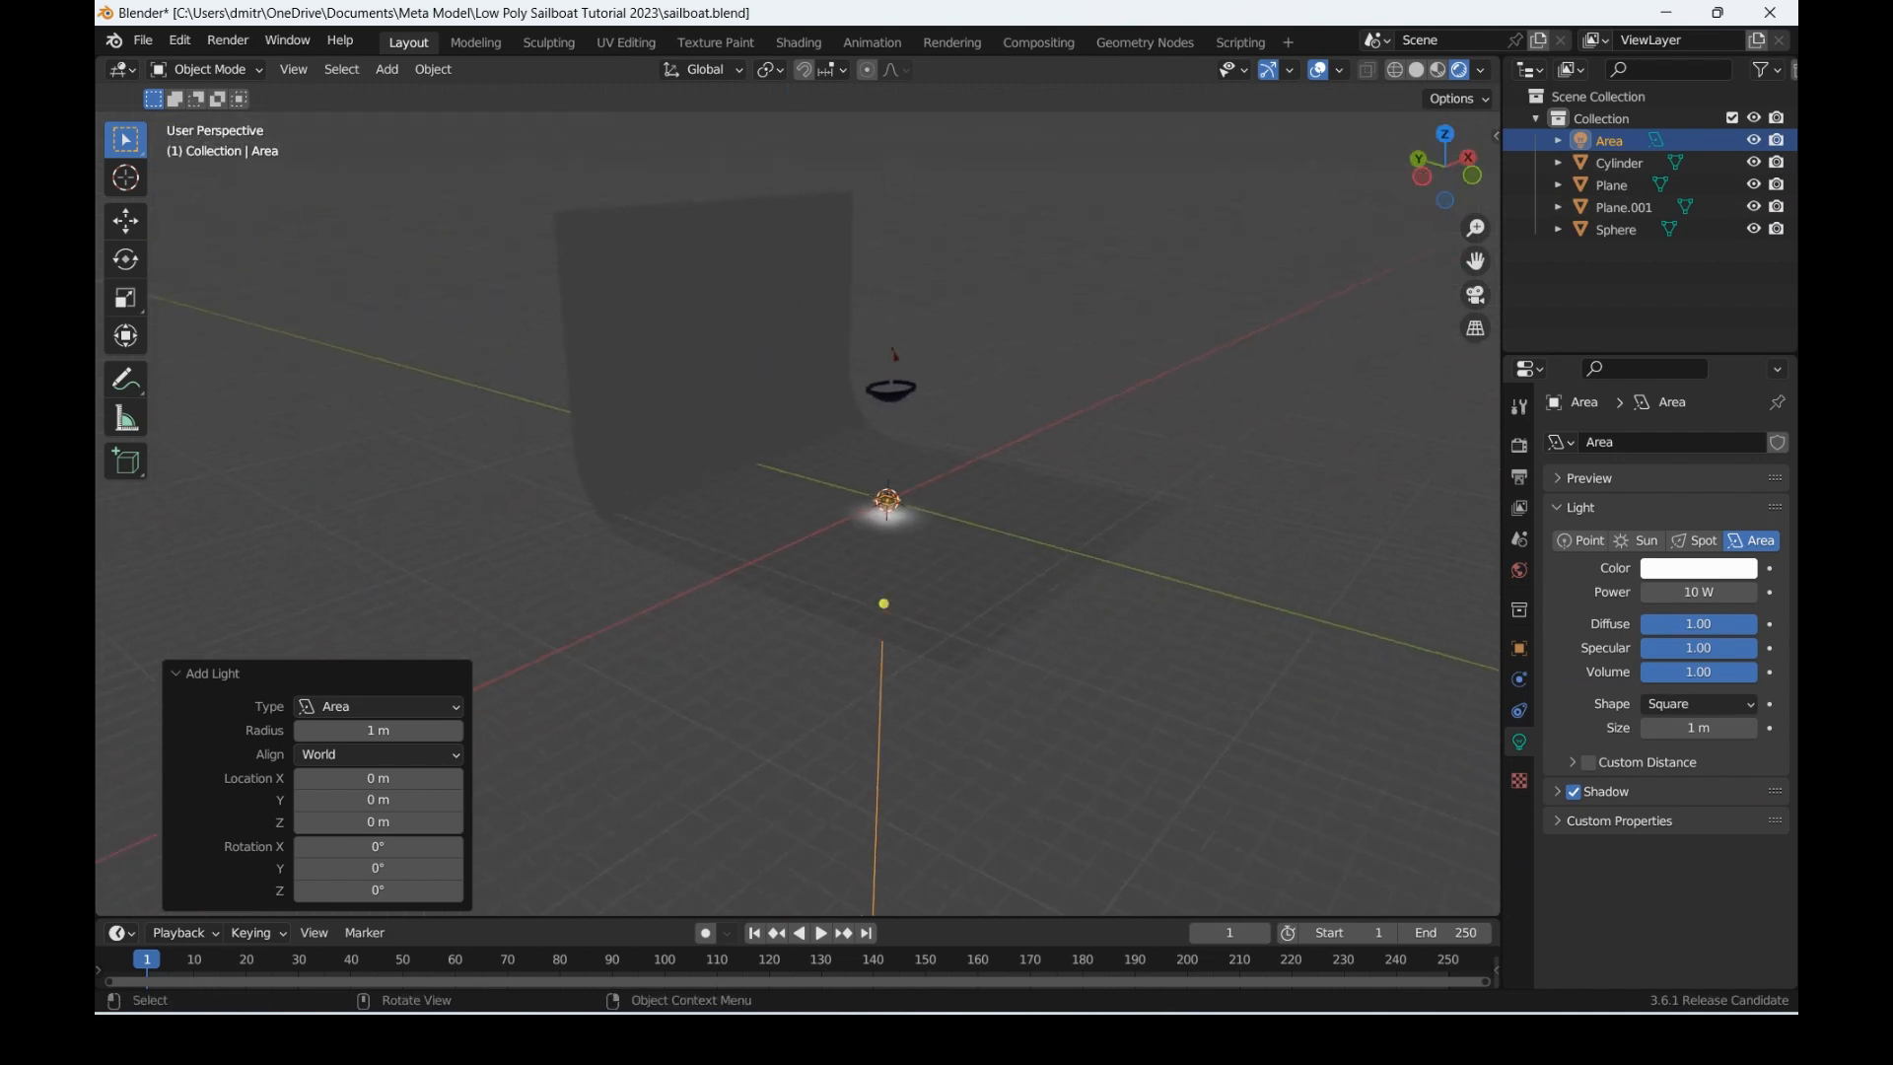
{"action": "key", "text": "r"}
{"action": "type", "text": "x"}
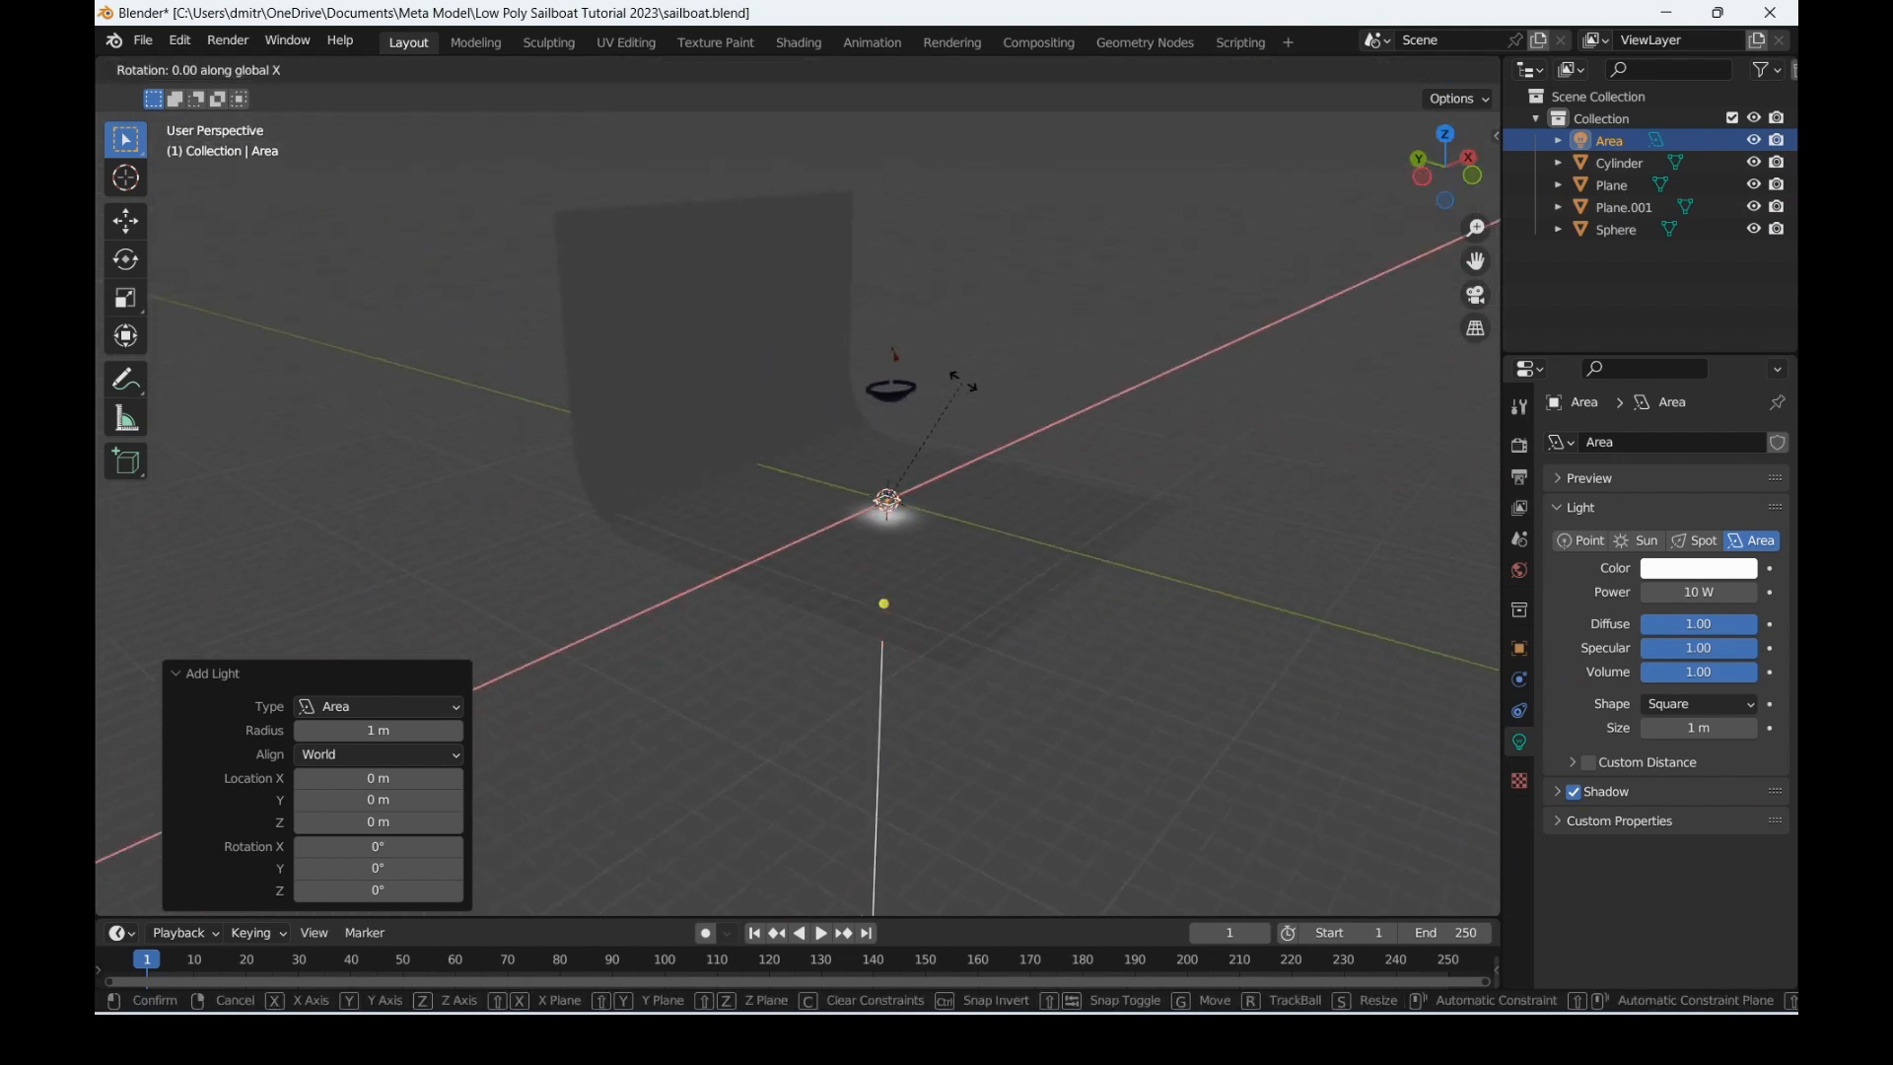
{"action": "type", "text": "89"}
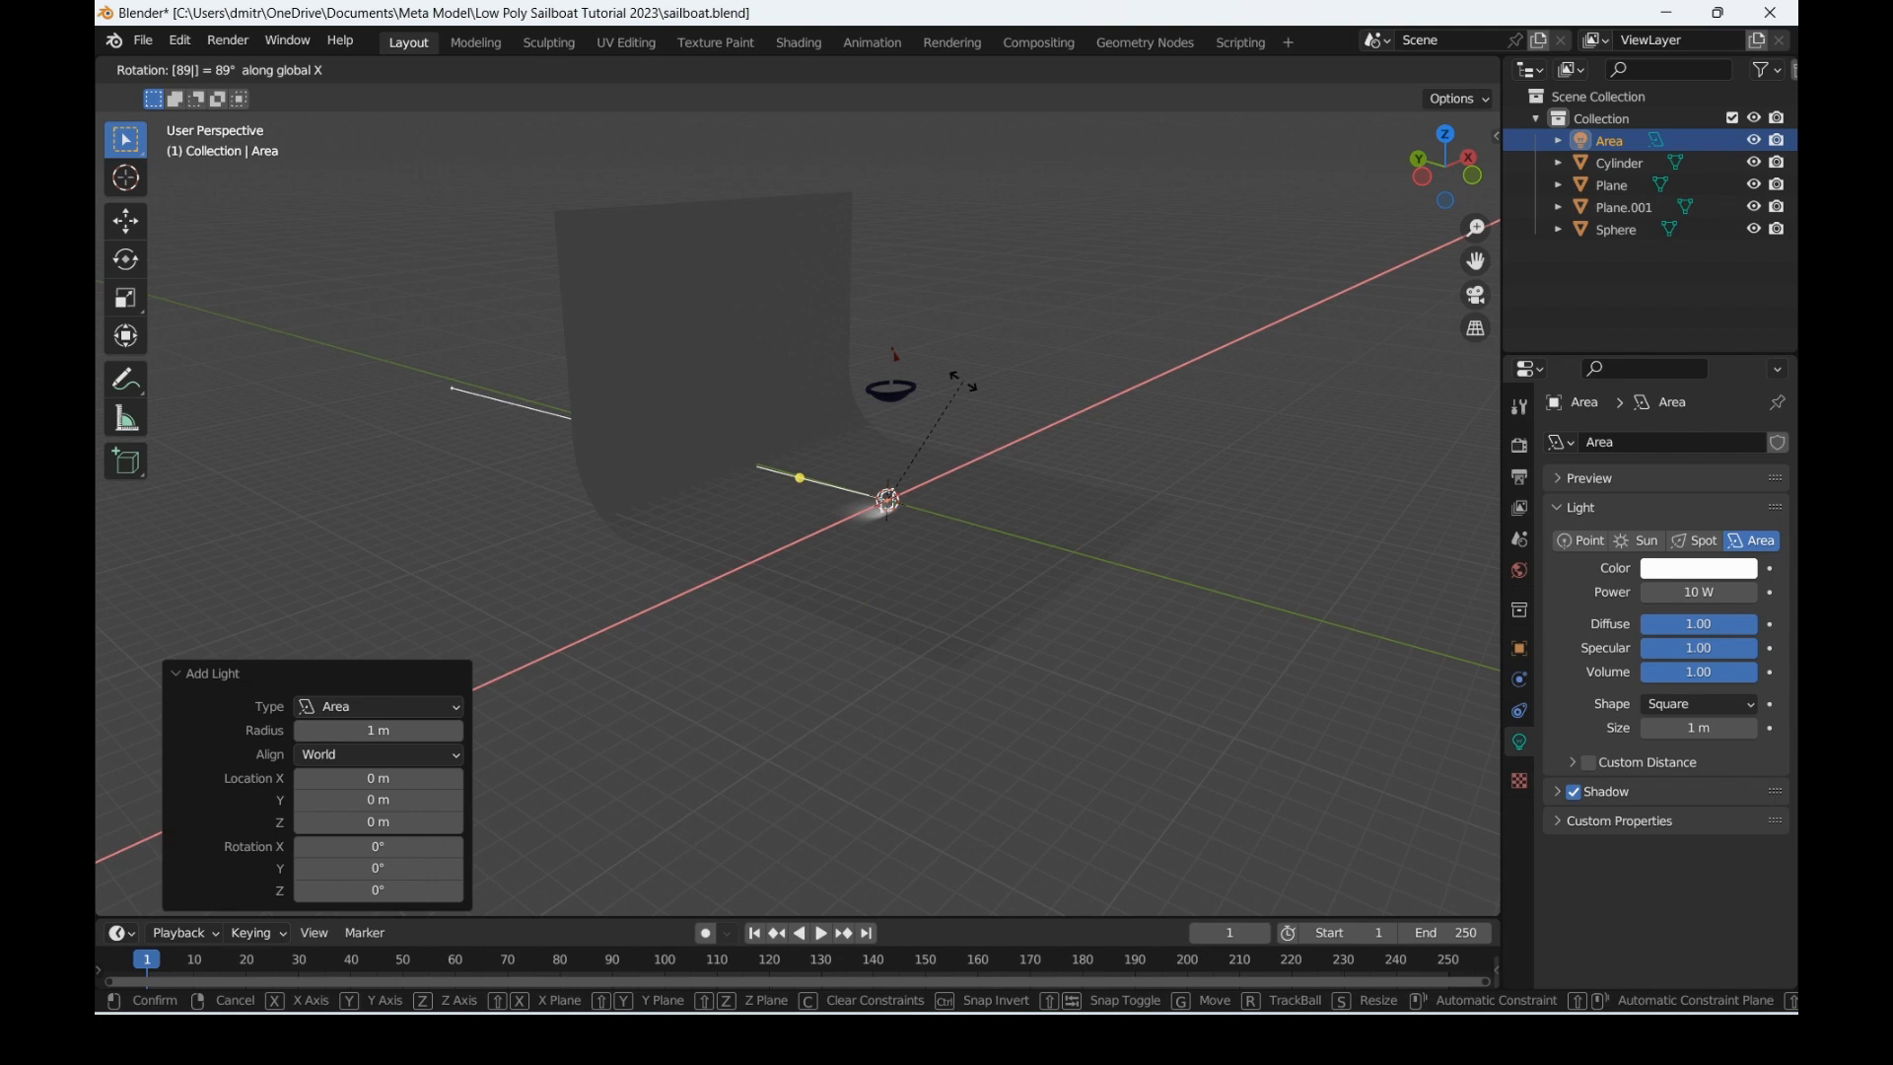
{"action": "key", "text": "Return"}
Step: Move the area light about 5.8 m up along Z and about -12.33 m along Y, in front of the boat
{"action": "key", "text": "g"}
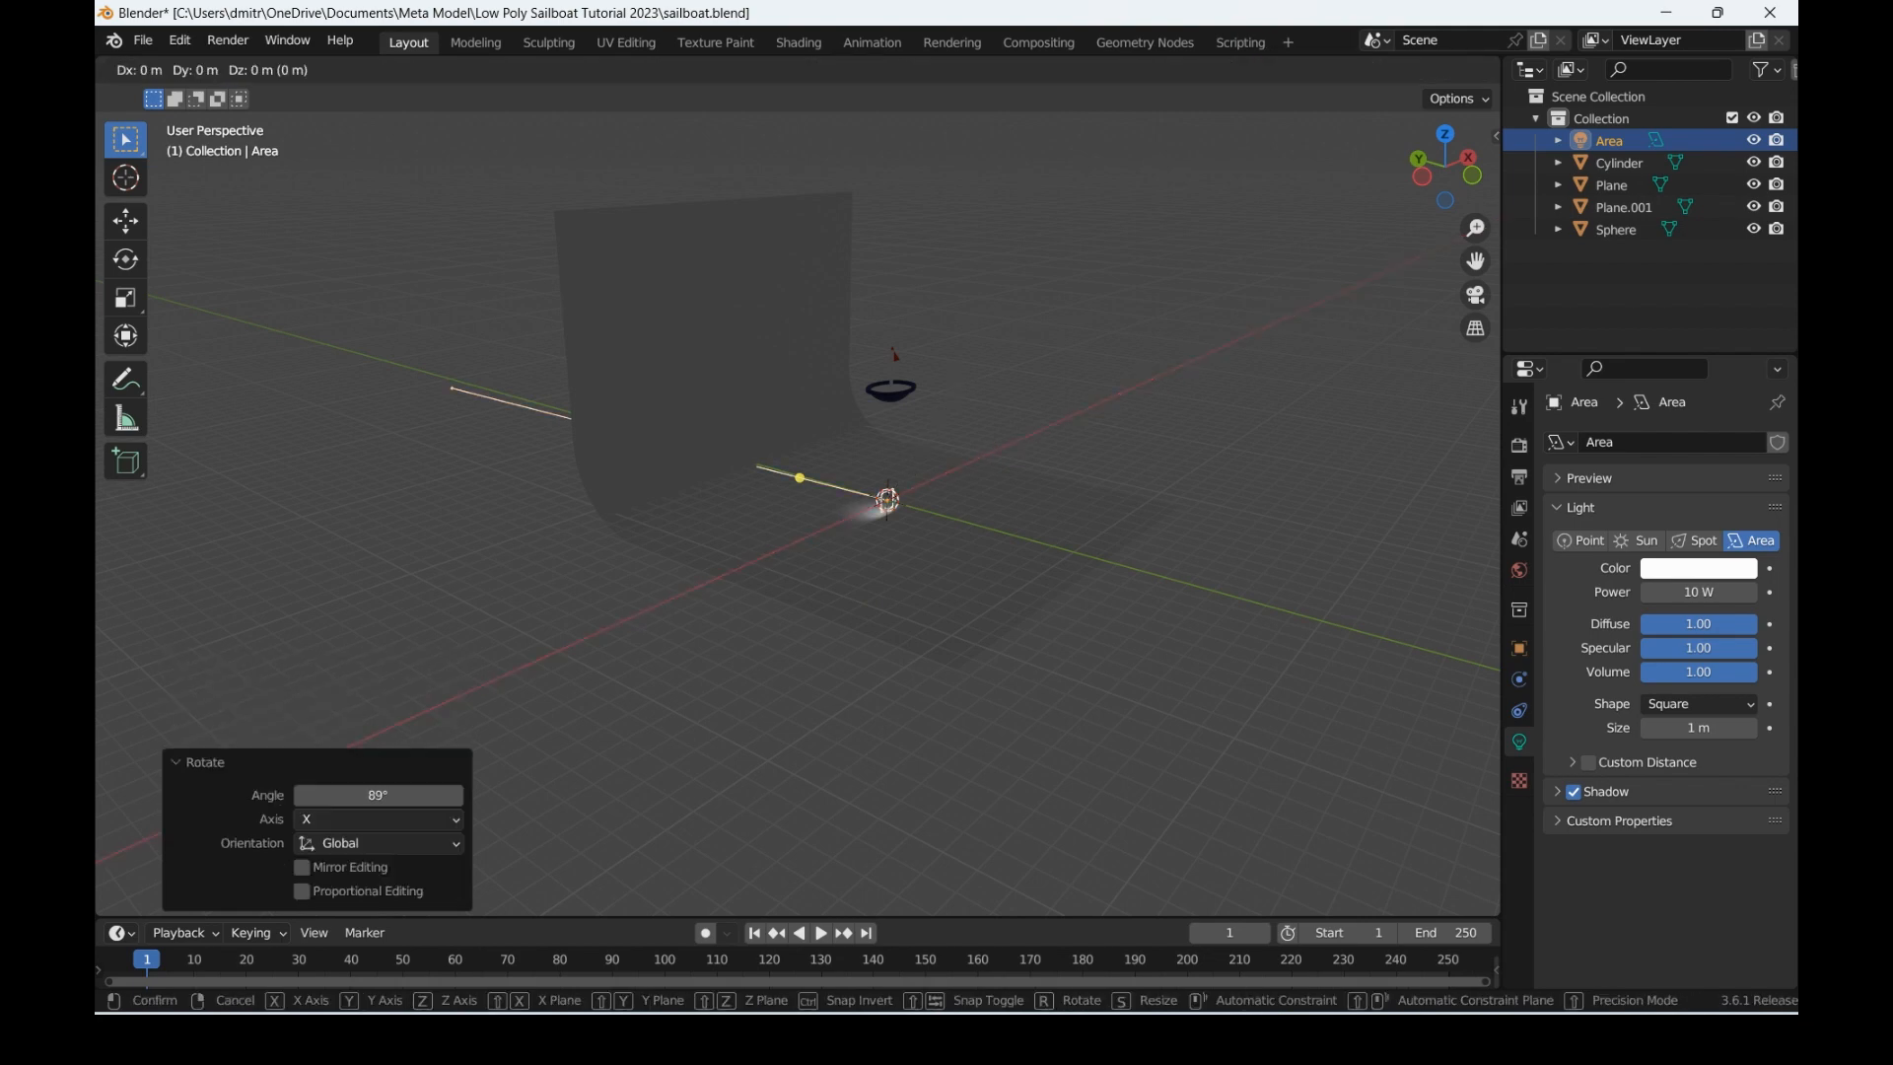
{"action": "key", "text": "z"}
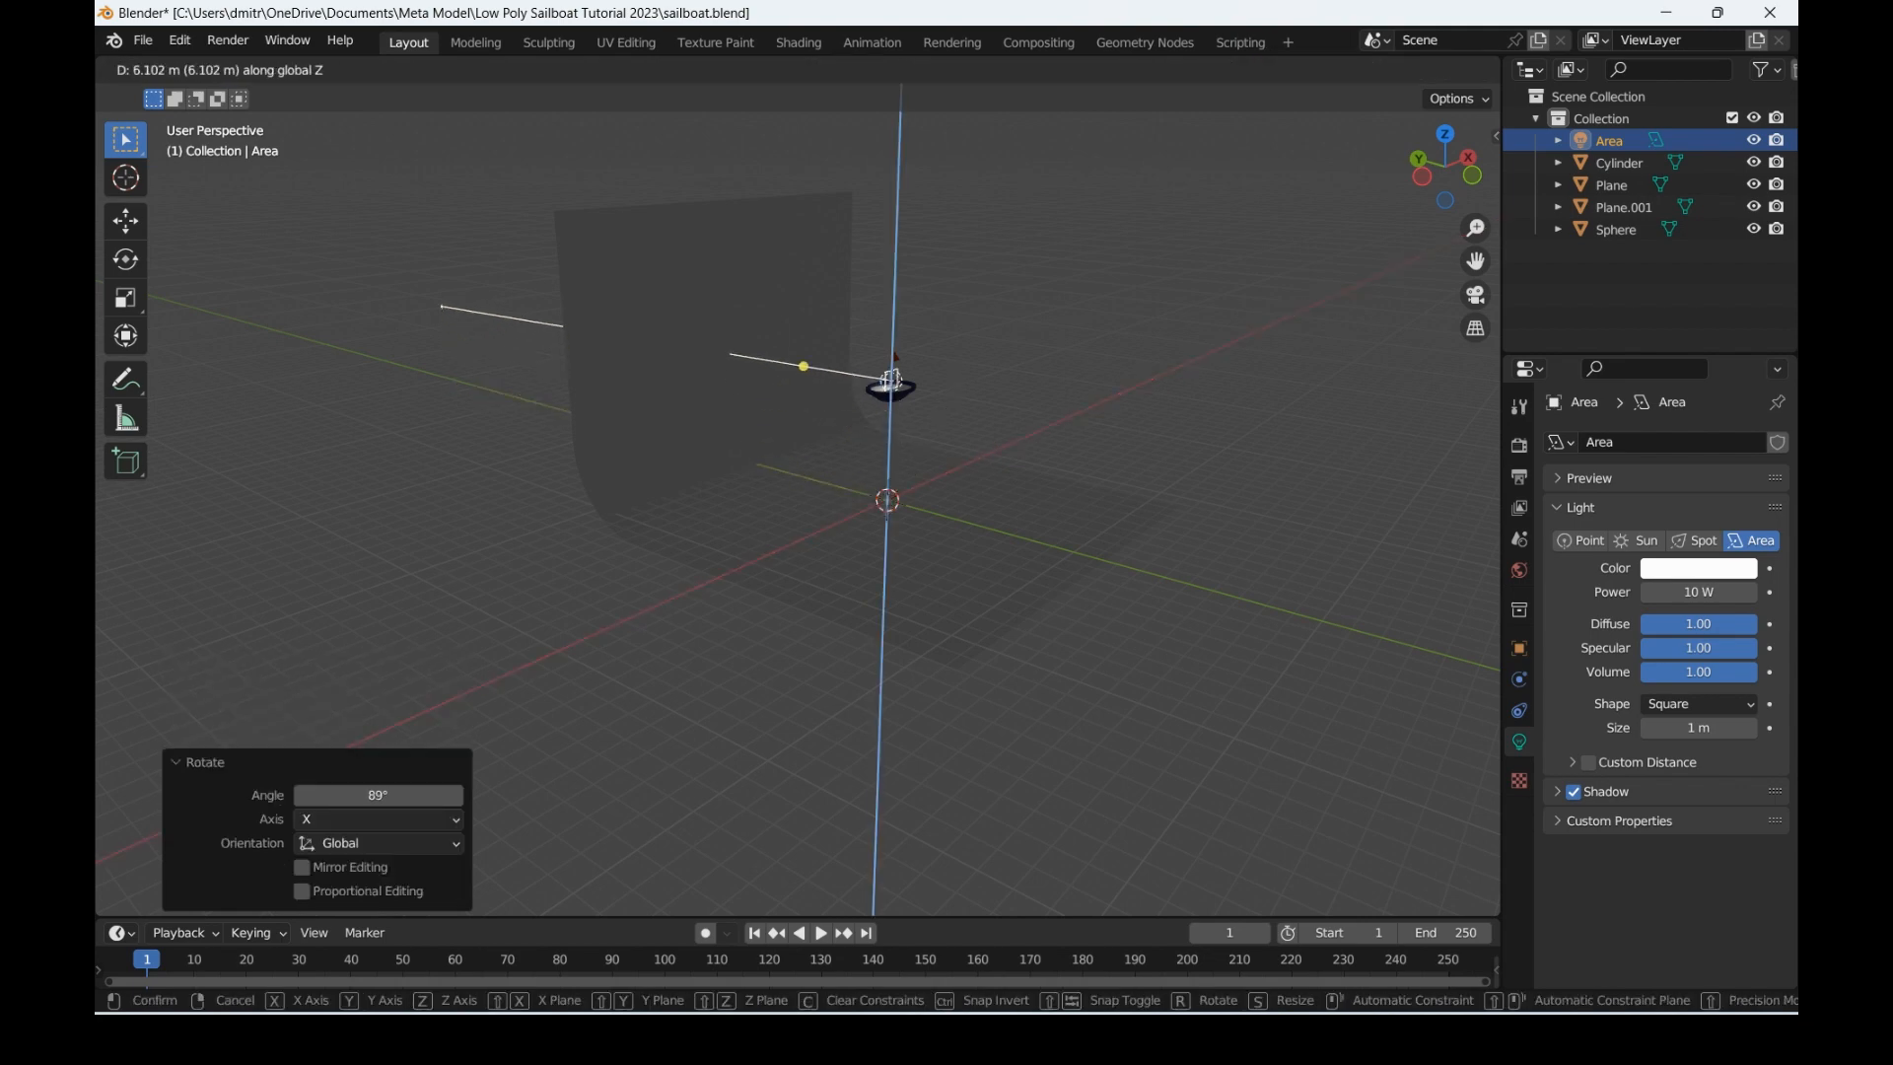
{"action": "left_click", "coordinate": [891, 380]}
{"action": "key", "text": "g"}
{"action": "key", "text": "y"}
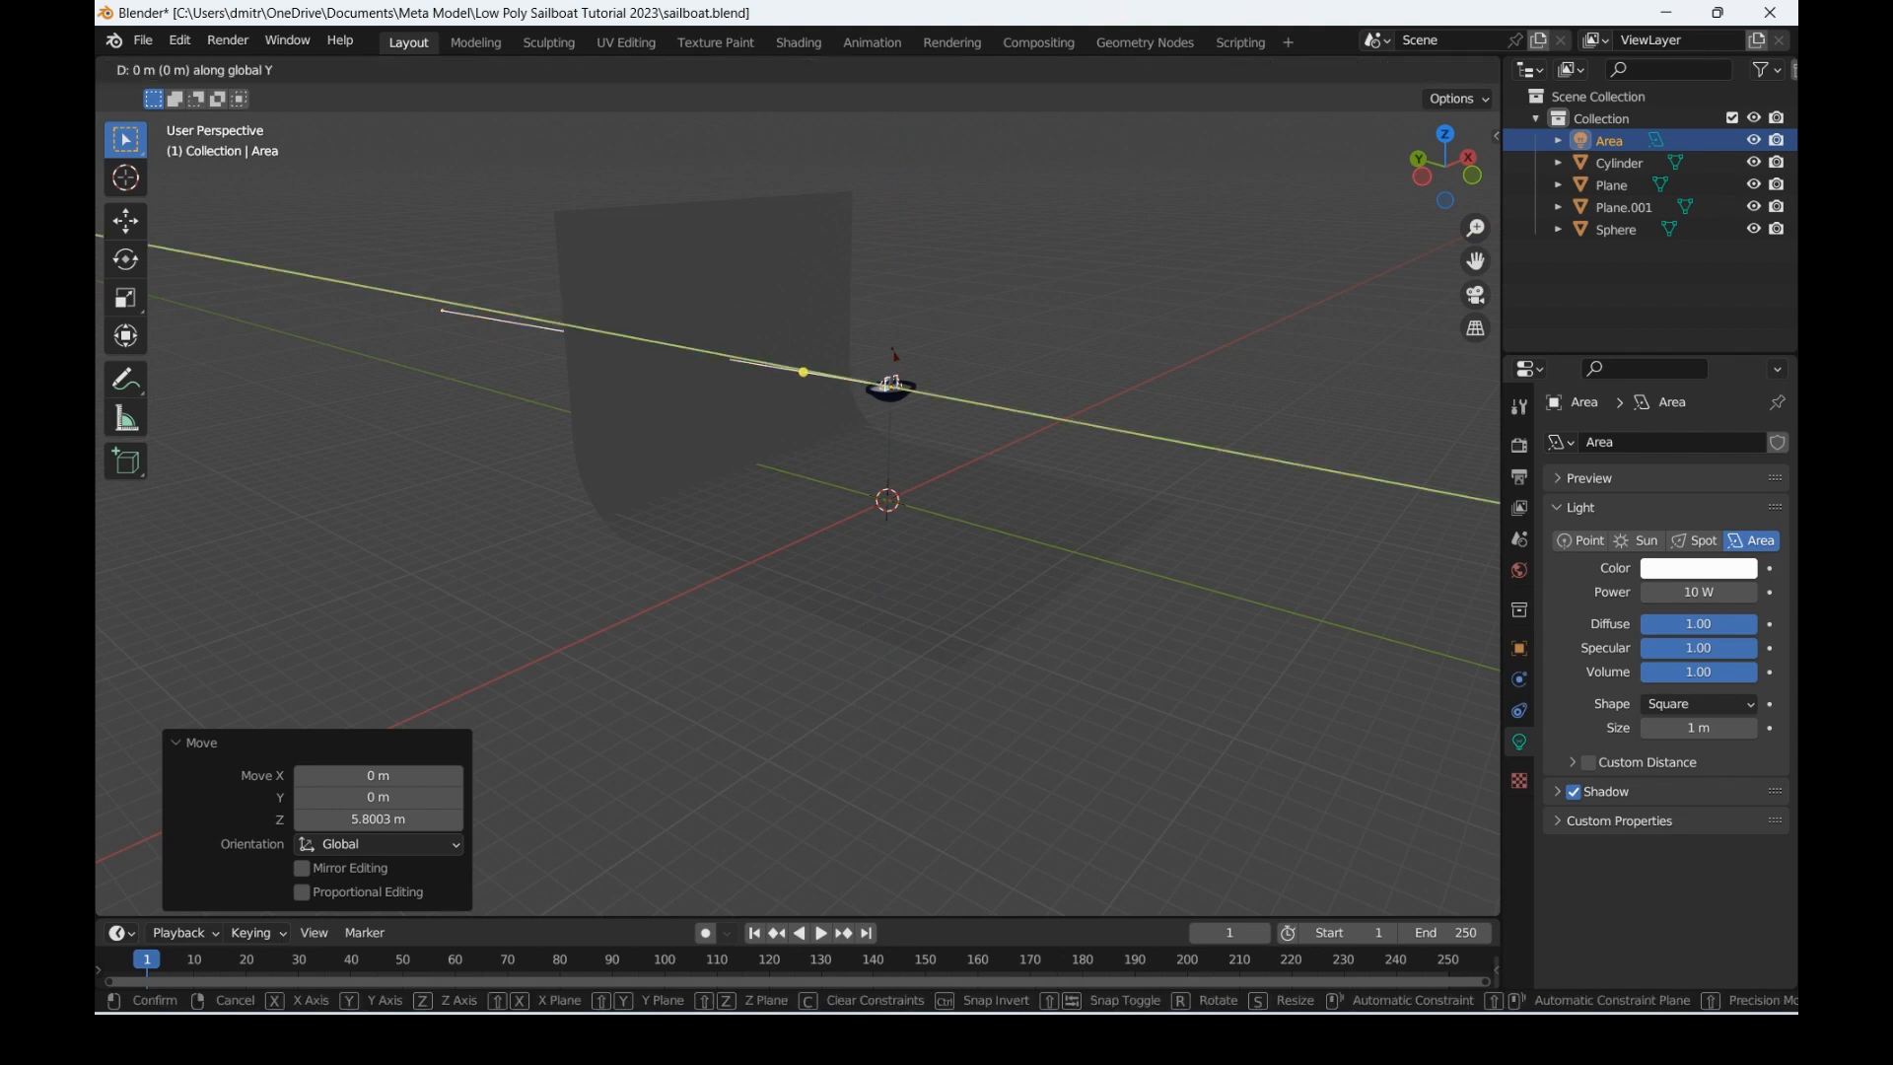
{"action": "left_click", "coordinate": [1141, 435]}
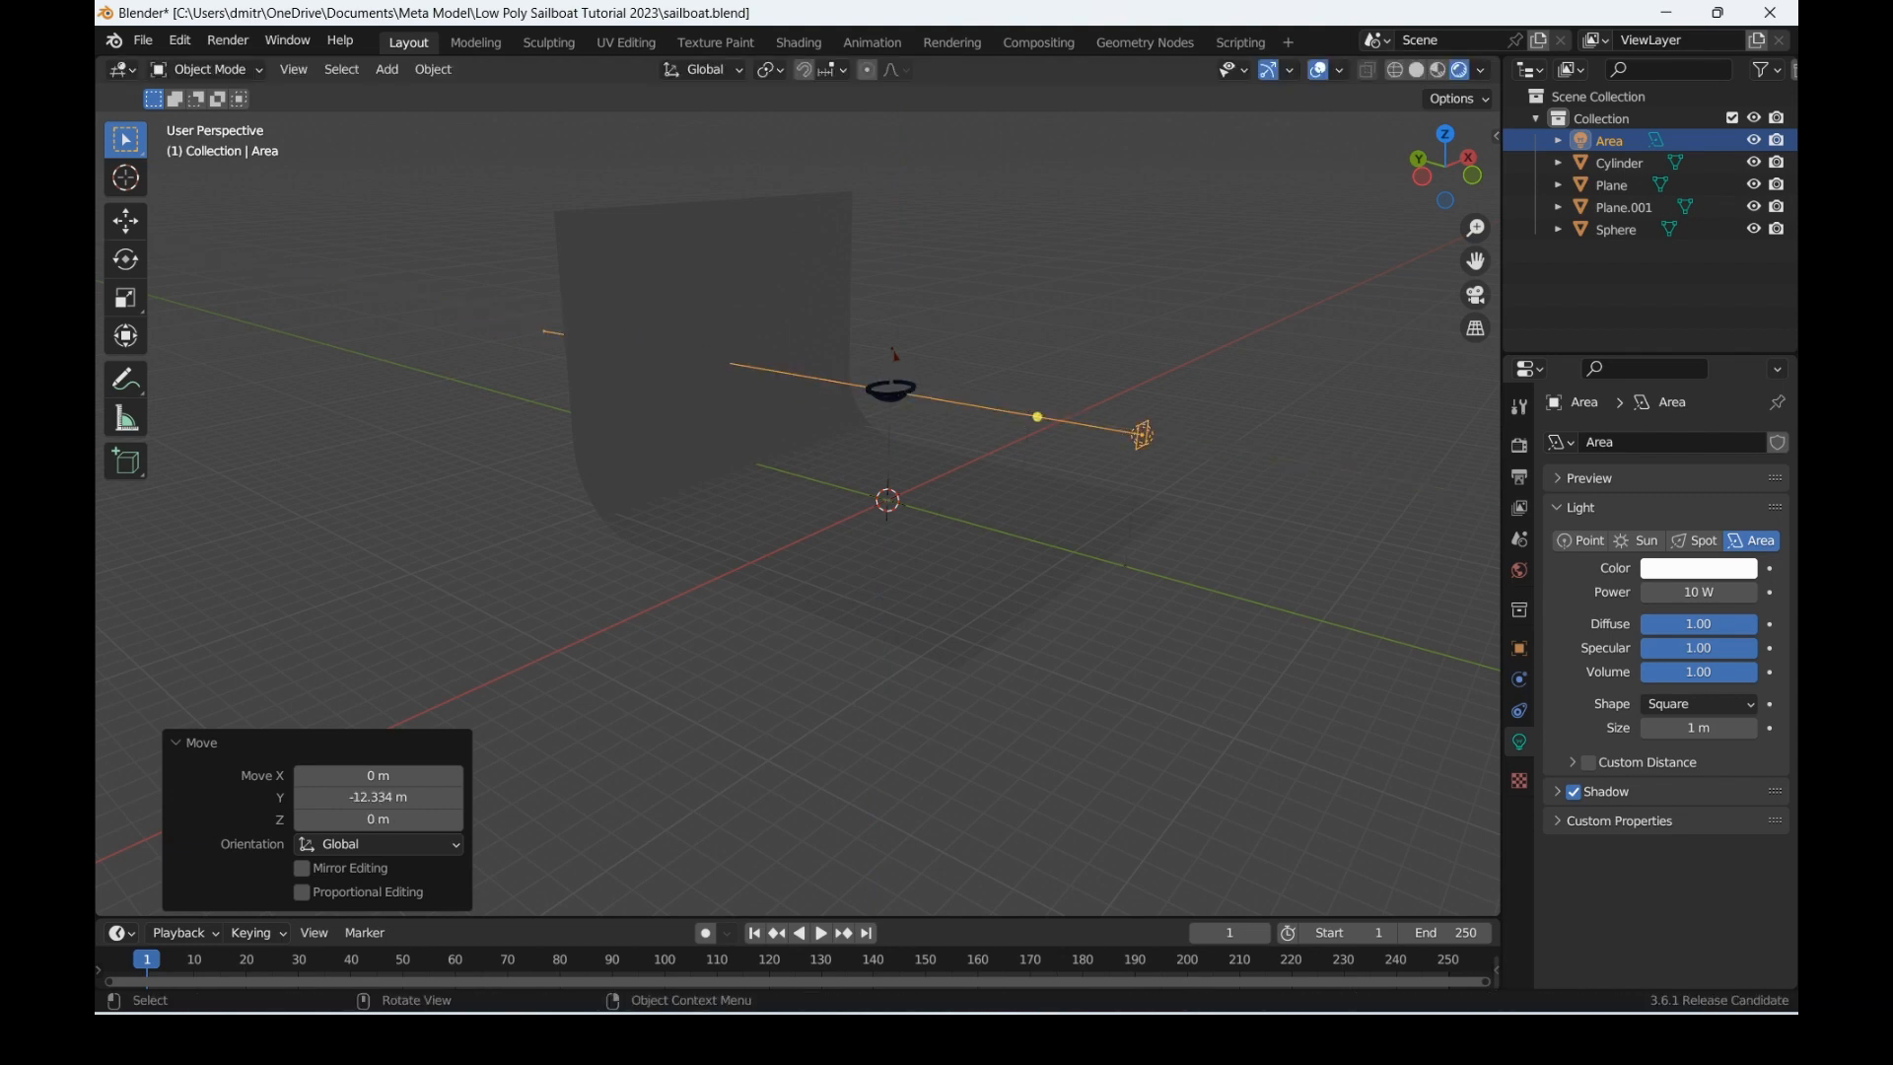
Step: Scale the area light up by a factor of about 5.68 and set its power to 500 W
{"action": "key", "text": "s"}
{"action": "left_click", "coordinate": [1128, 523]}
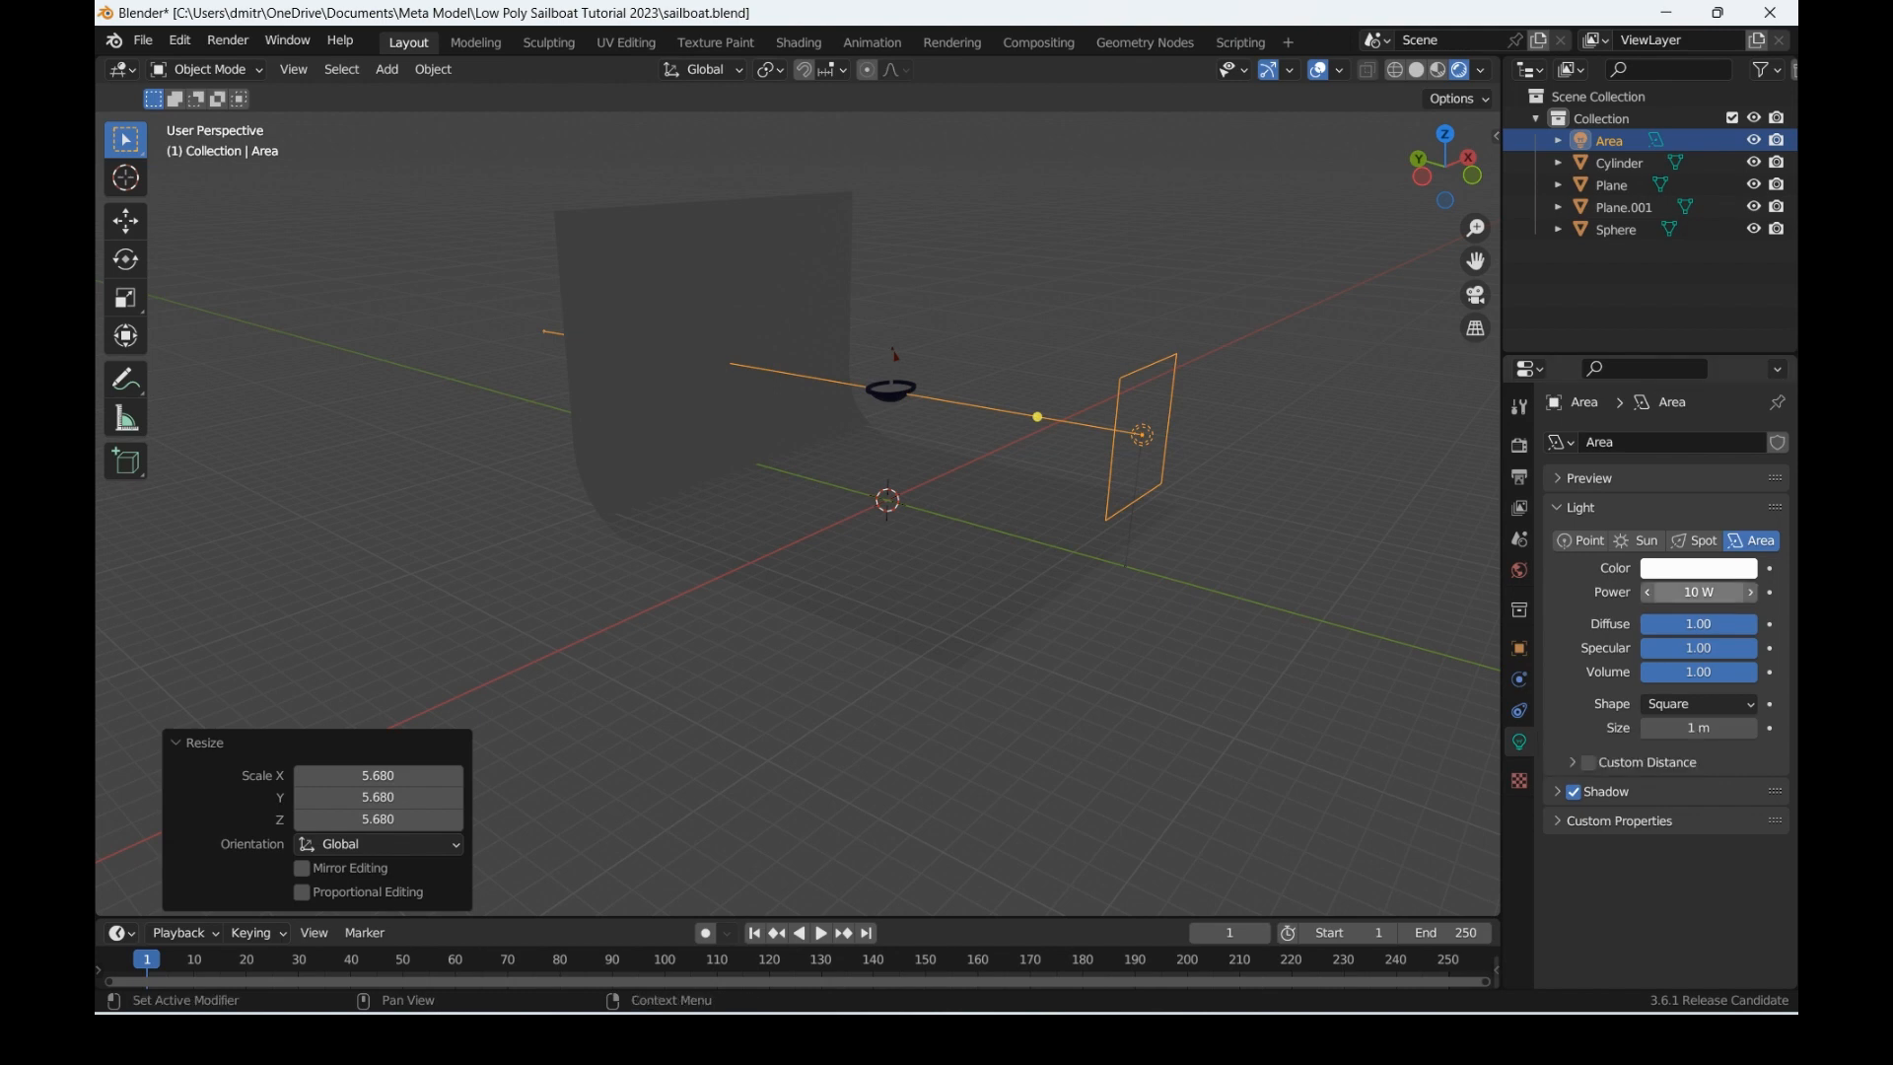
{"action": "left_click", "coordinate": [1697, 592]}
{"action": "type", "text": "500"}
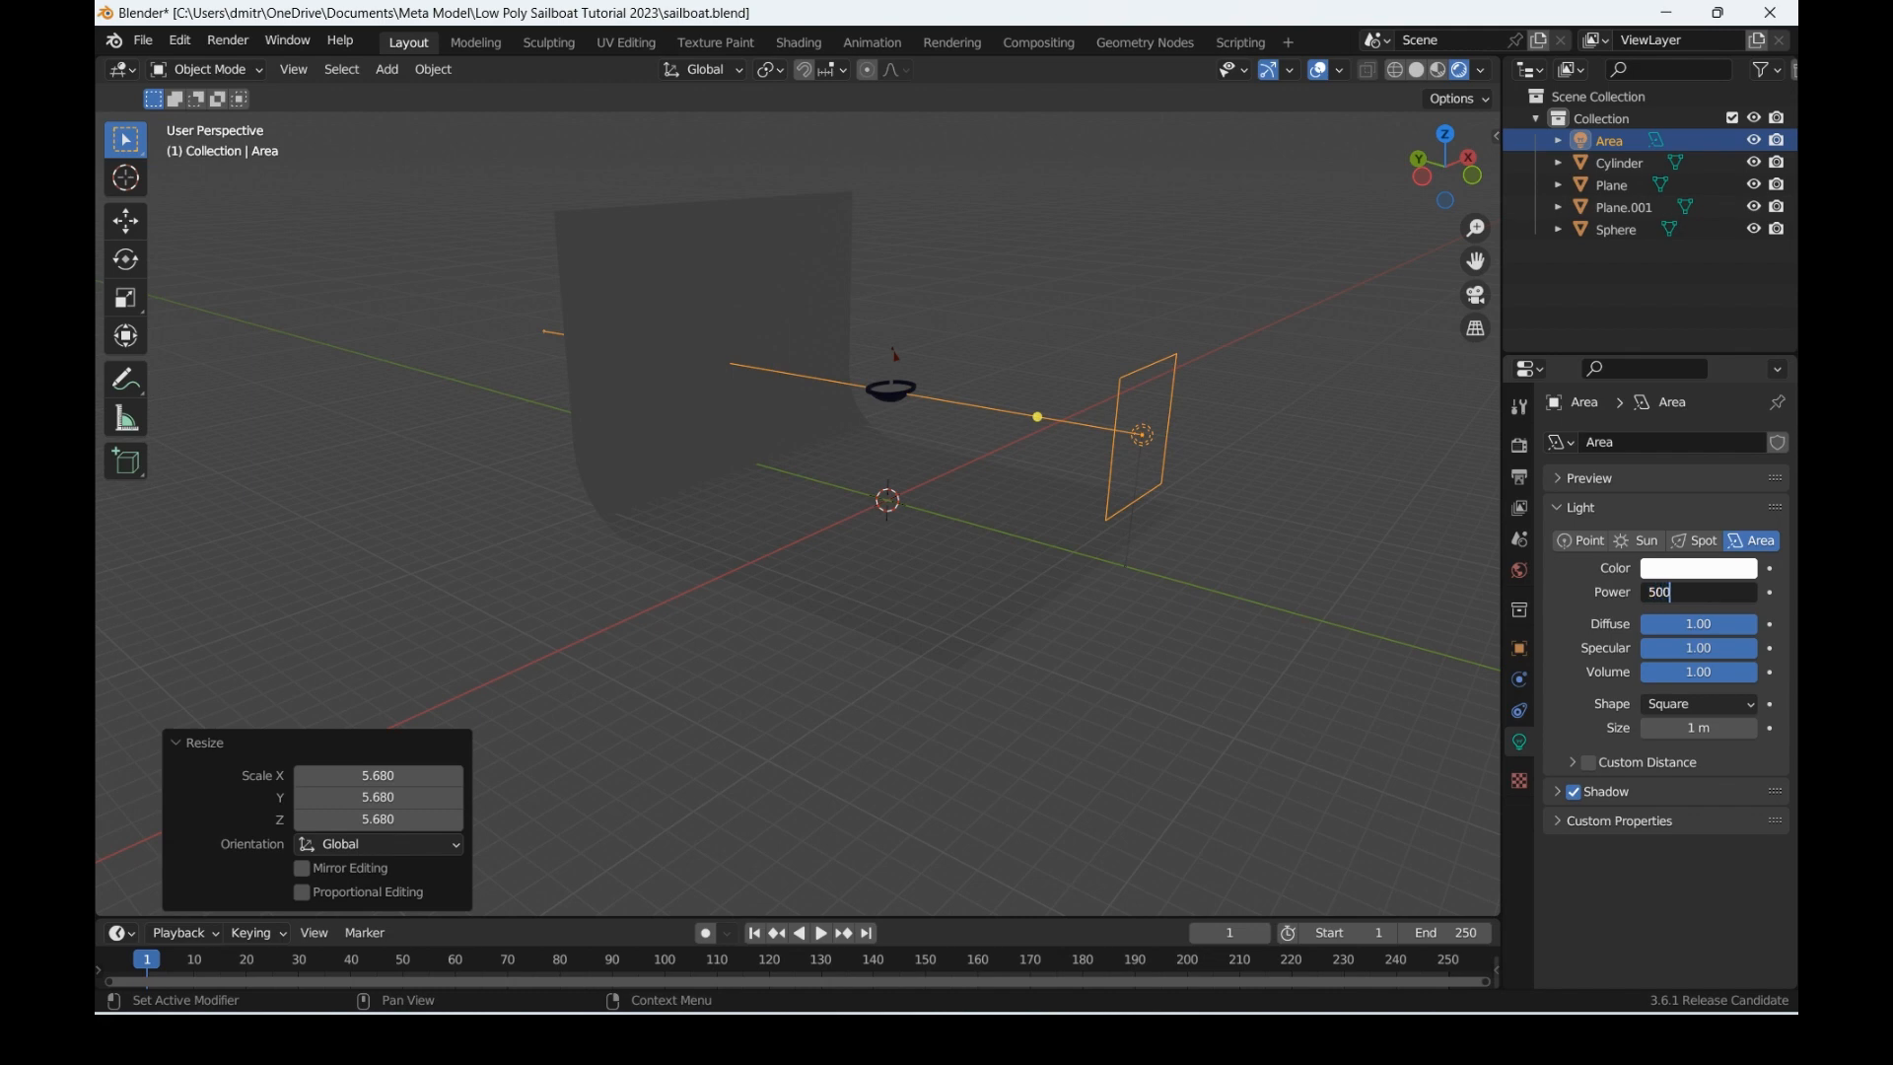
{"action": "key", "text": "Return"}
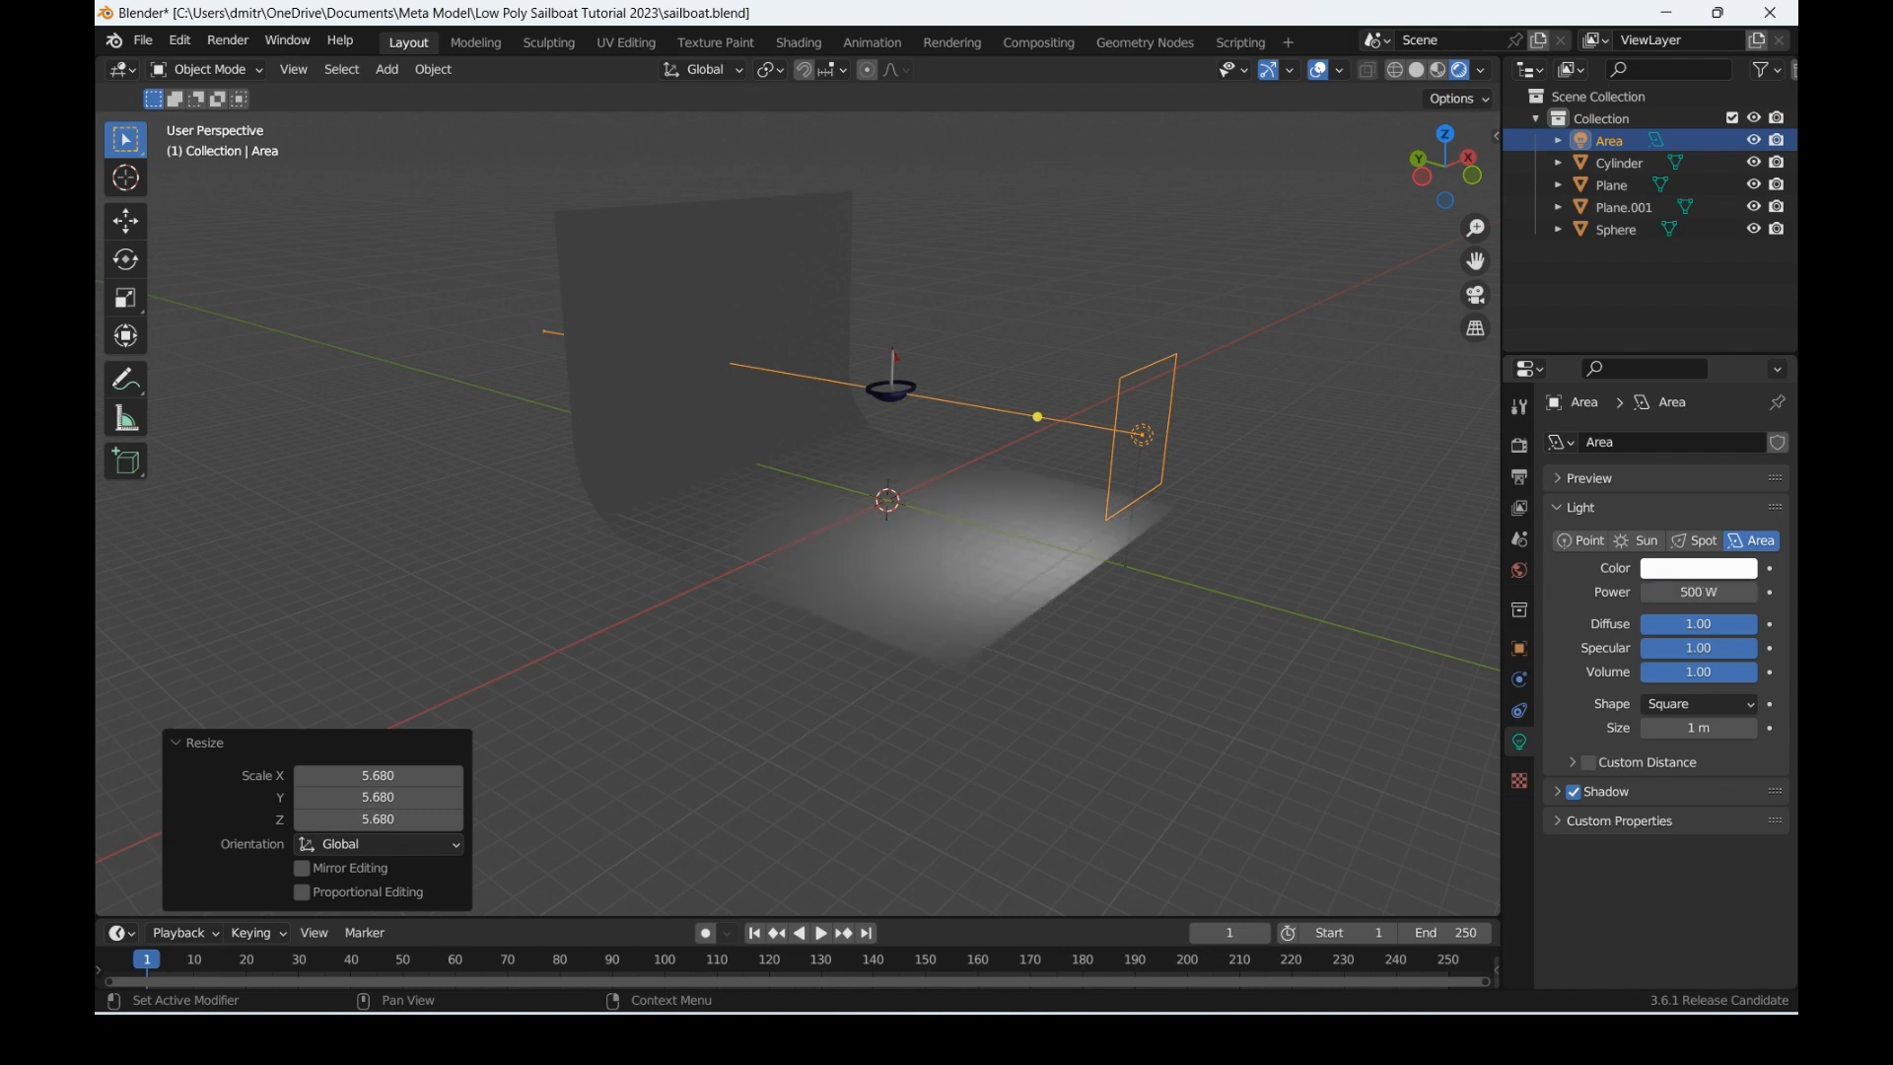
Step: Set the area light's power to 1000 W
{"action": "left_click", "coordinate": [1697, 592]}
{"action": "type", "text": "1000"}
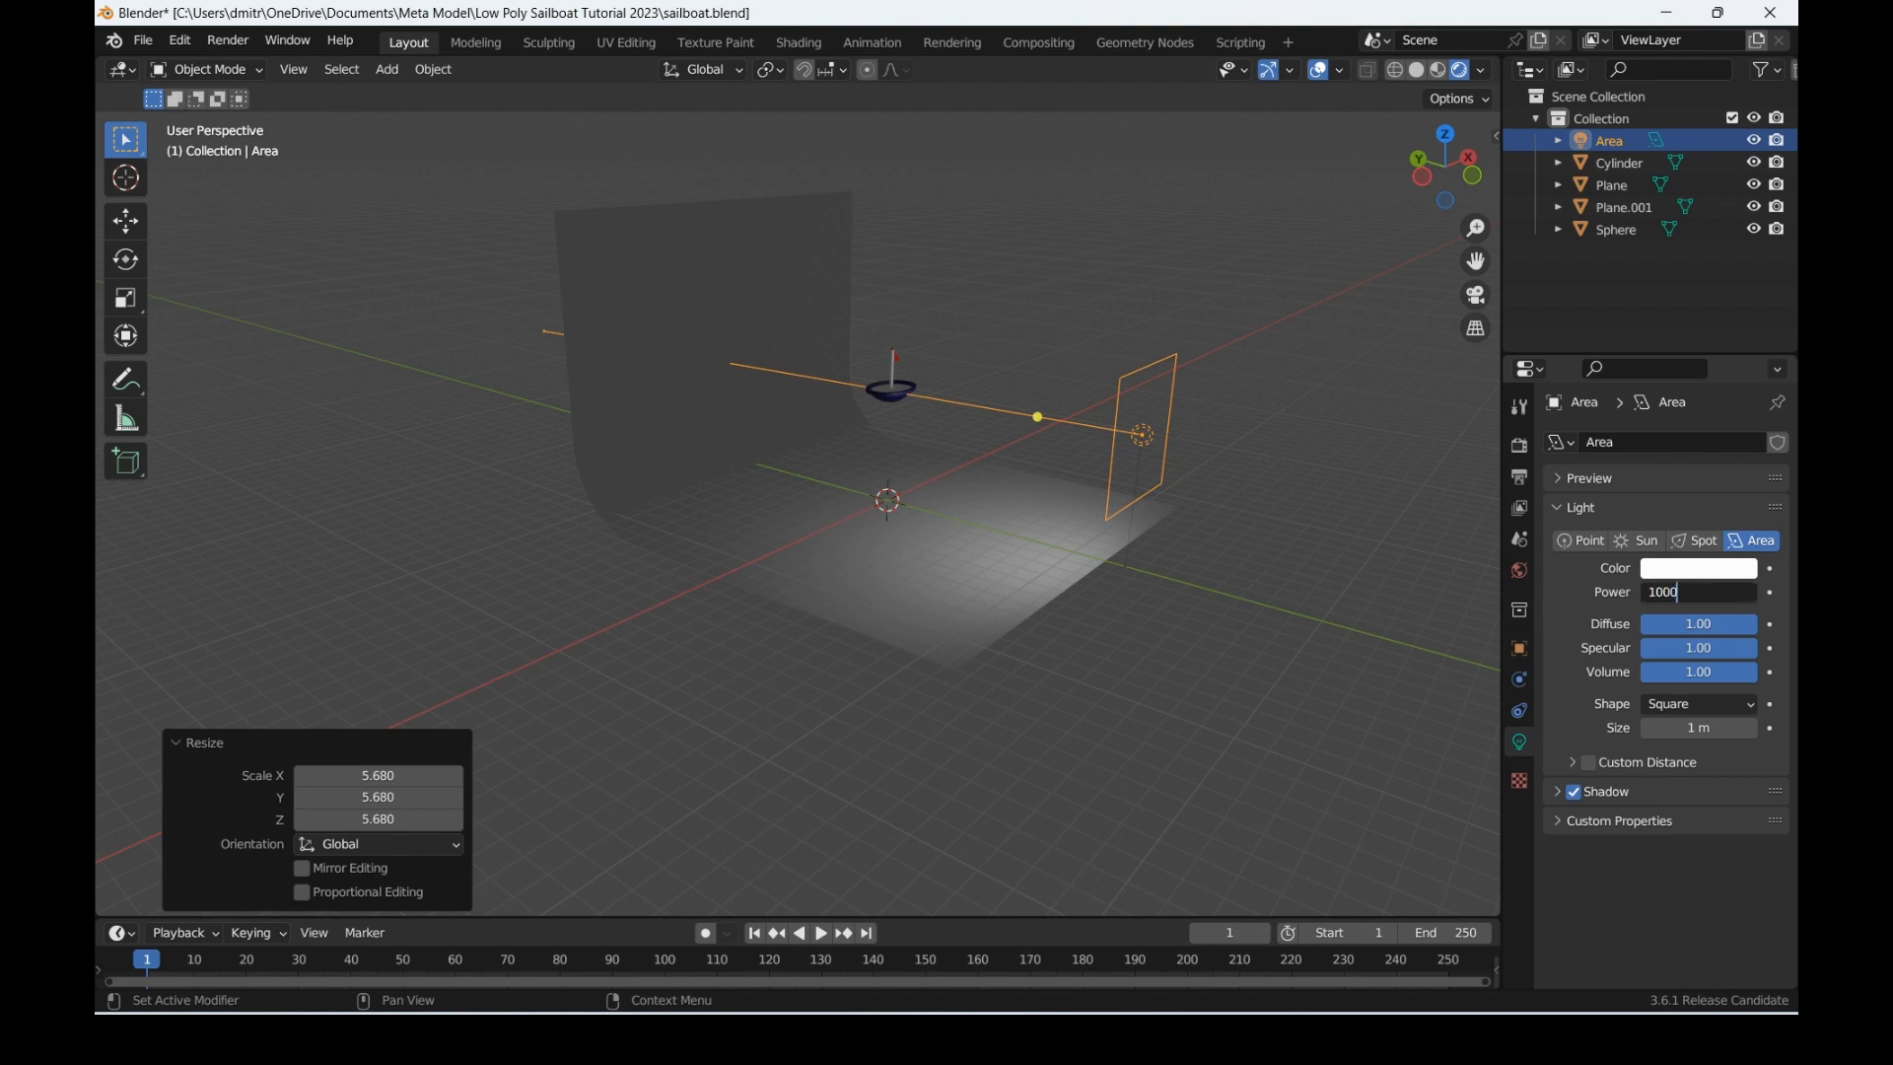
{"action": "key", "text": "Return"}
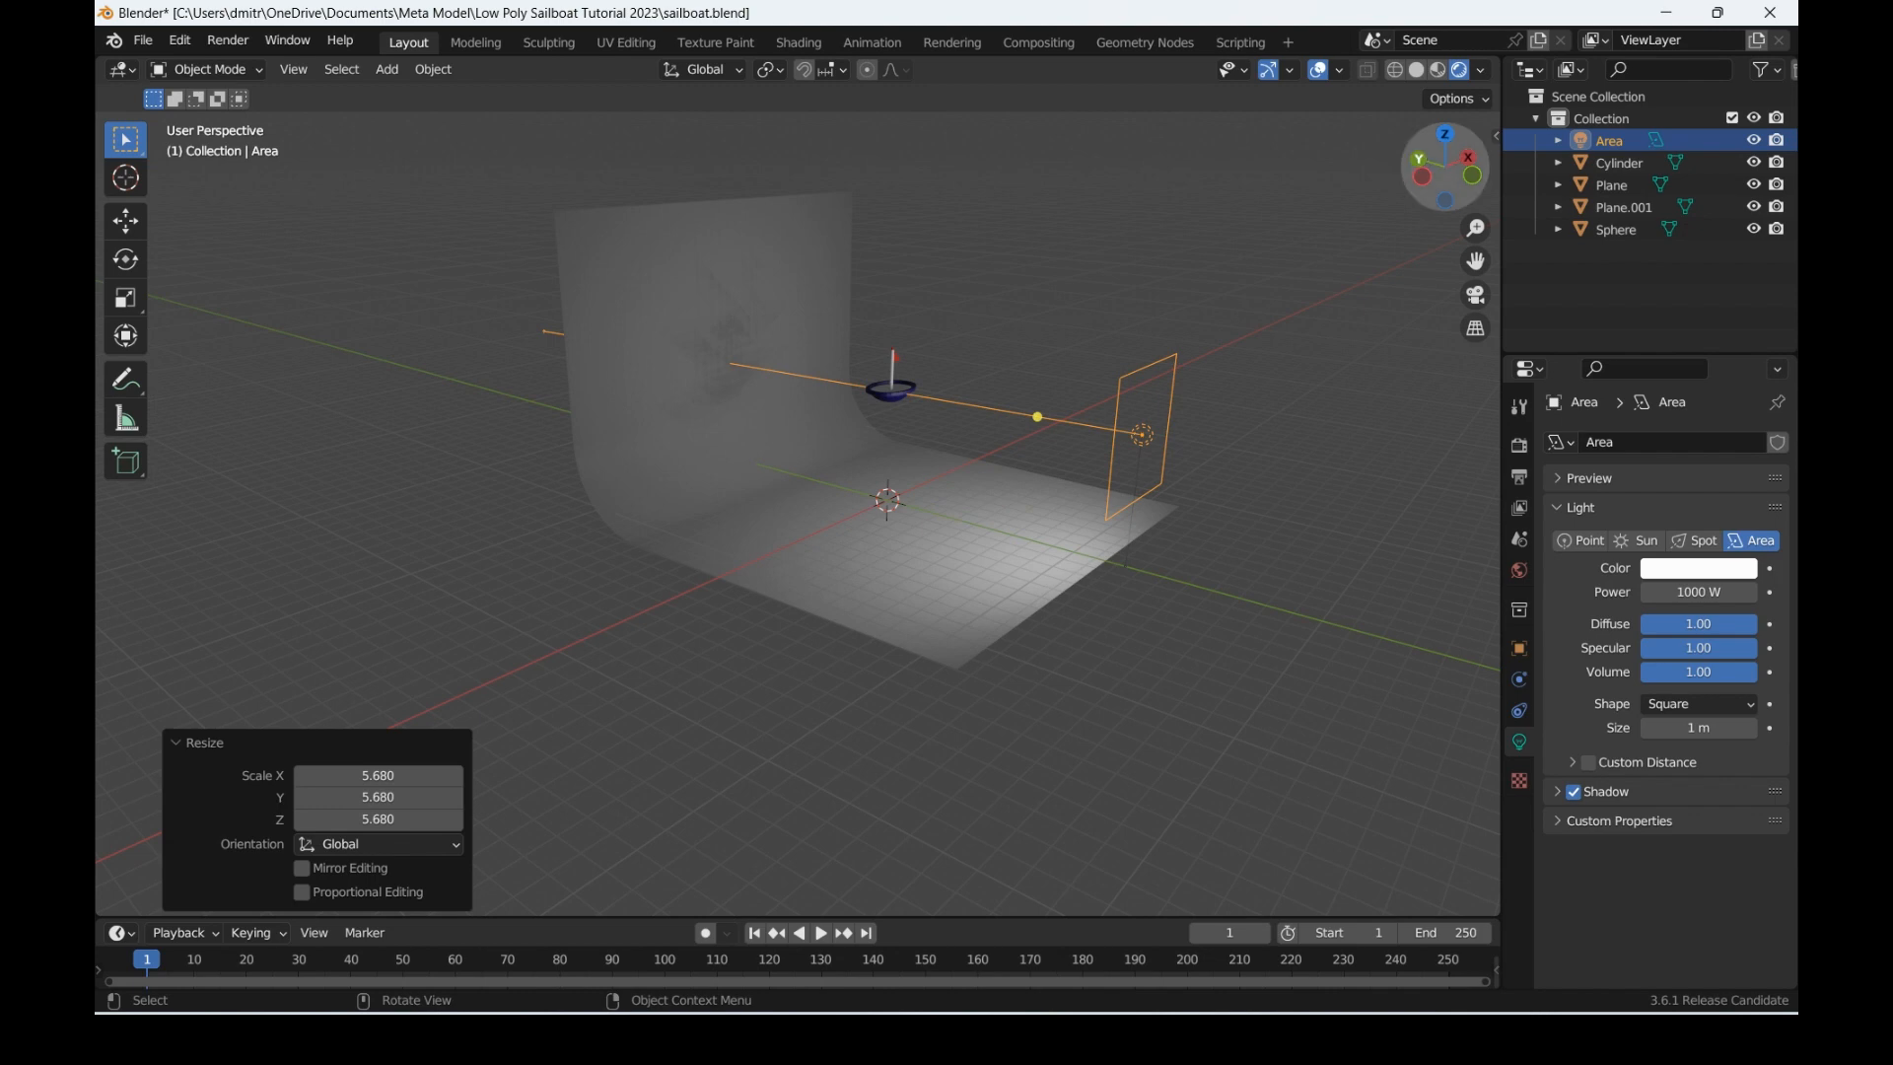
Step: Give the backdrop a new material with a teal base color, hue about 0.459 and saturation about 0.582
{"action": "mouse_move", "coordinate": [1449, 170]}
{"action": "left_mouse_down"}
{"action": "mouse_move", "coordinate": [1311, 142]}
{"action": "mouse_move", "coordinate": [1399, 197]}
{"action": "mouse_move", "coordinate": [1430, 182]}
{"action": "left_mouse_up"}
{"action": "left_click", "coordinate": [1623, 207]}
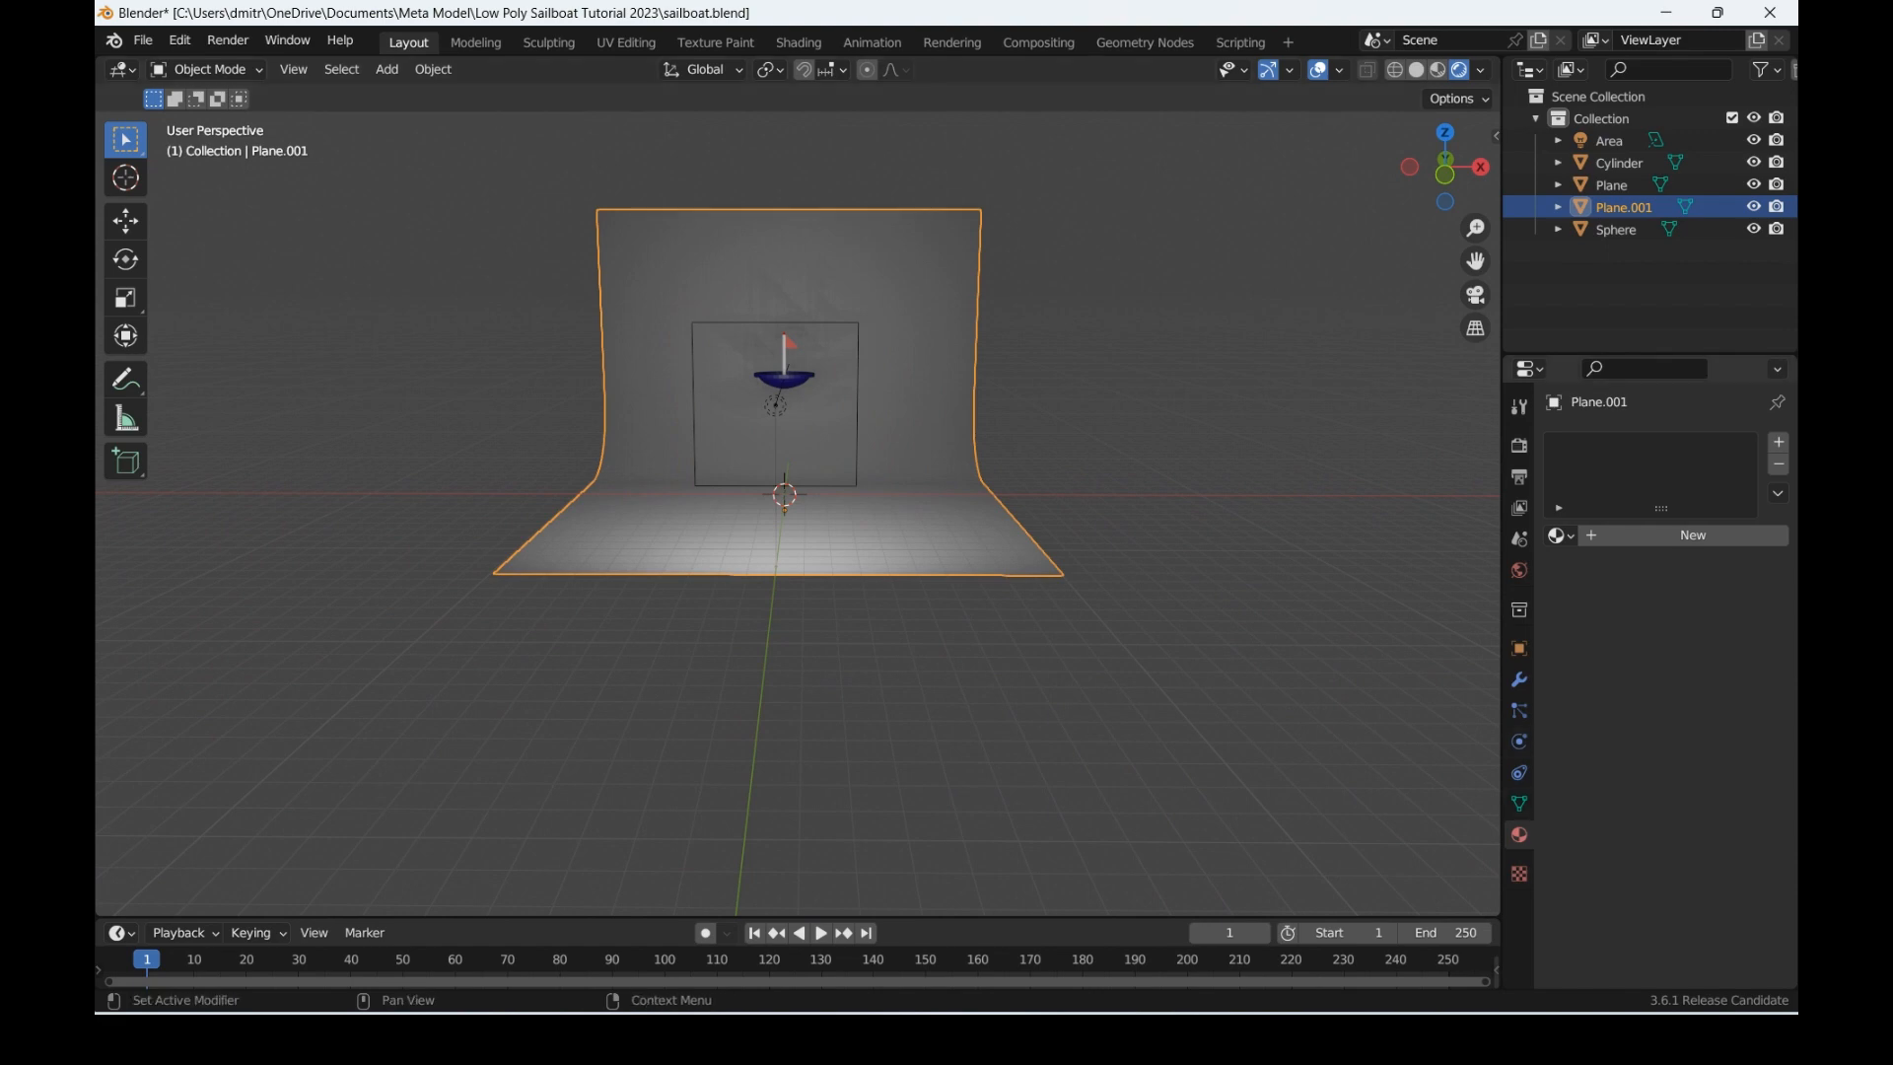
{"action": "left_click", "coordinate": [1687, 534]}
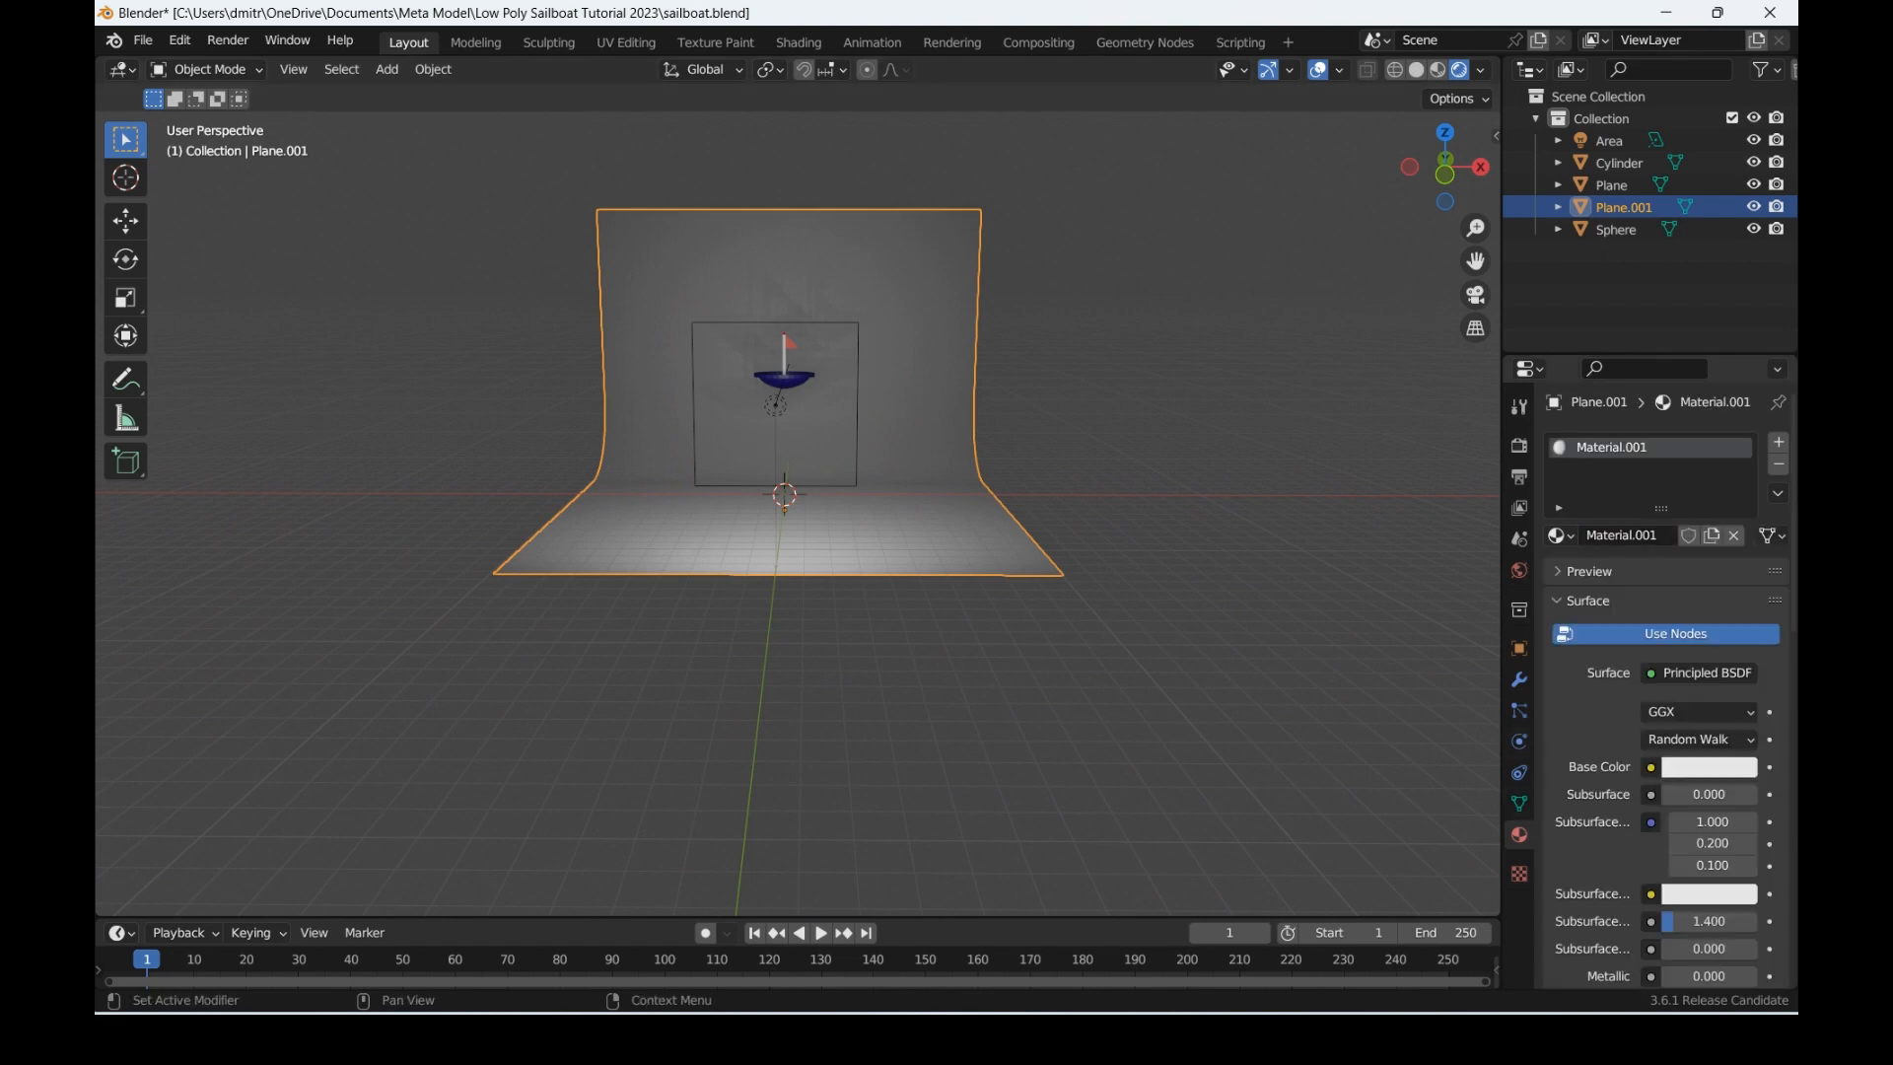
{"action": "left_click", "coordinate": [1709, 767]}
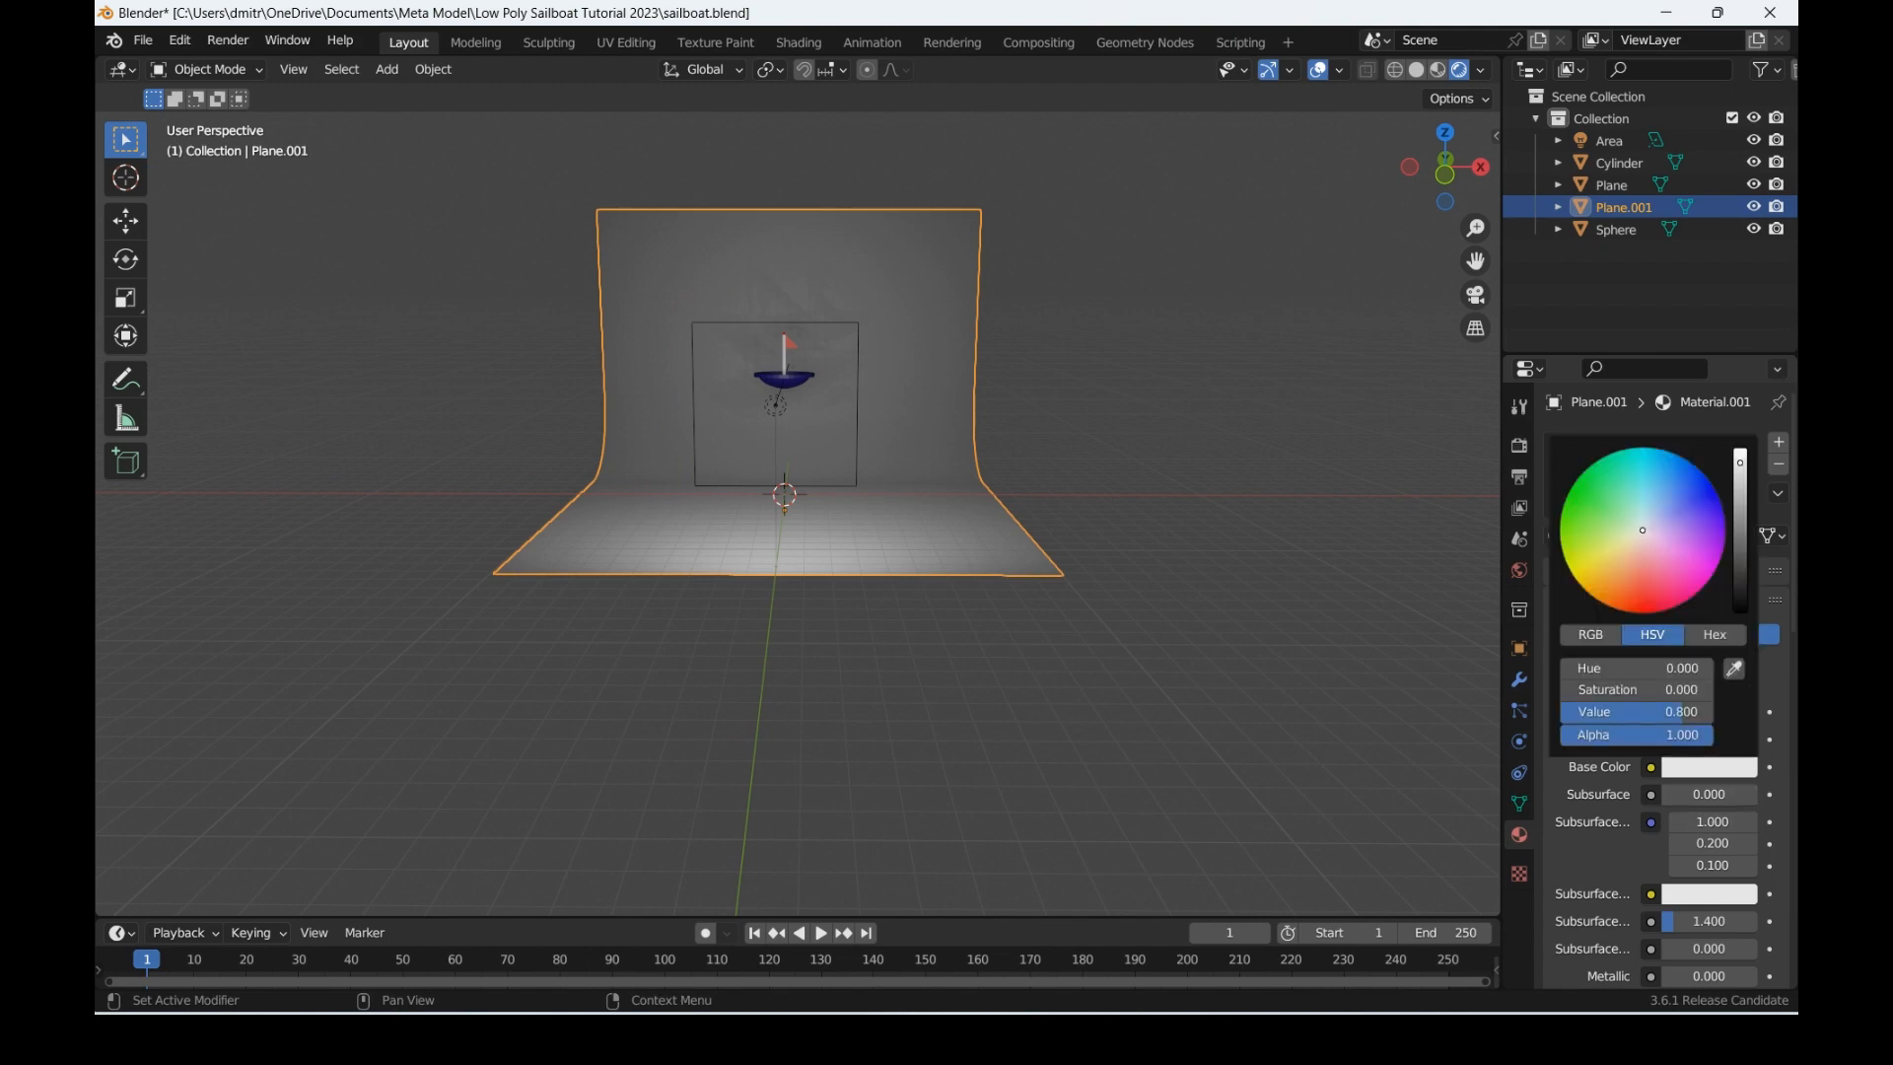
{"action": "mouse_move", "coordinate": [1639, 544]}
{"action": "left_mouse_down"}
{"action": "mouse_move", "coordinate": [1683, 459]}
{"action": "mouse_move", "coordinate": [1641, 448]}
{"action": "mouse_move", "coordinate": [1661, 491]}
{"action": "mouse_move", "coordinate": [1638, 503]}
{"action": "left_mouse_up"}
Step: Shift the backdrop material's base color to a light sky blue and deselect the backdrop
{"action": "left_click", "coordinate": [1709, 767]}
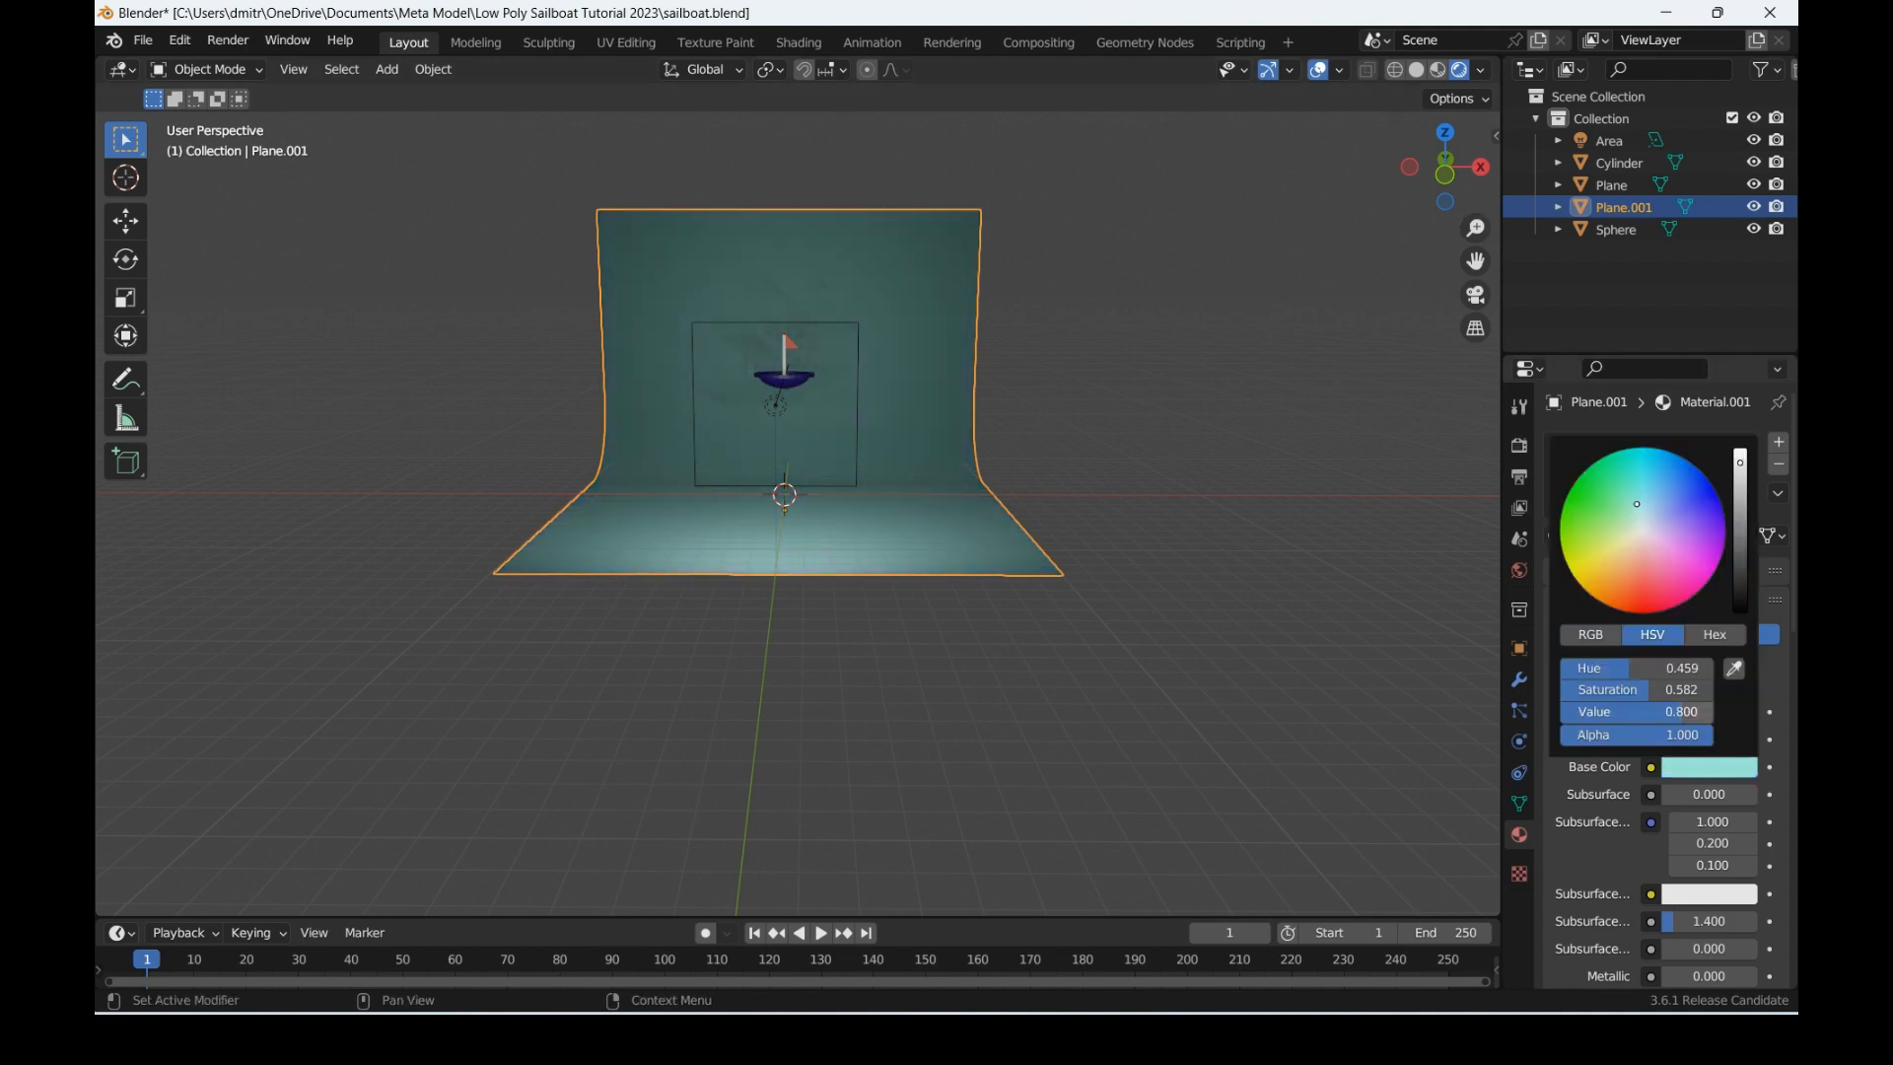
{"action": "left_click", "coordinate": [1657, 504]}
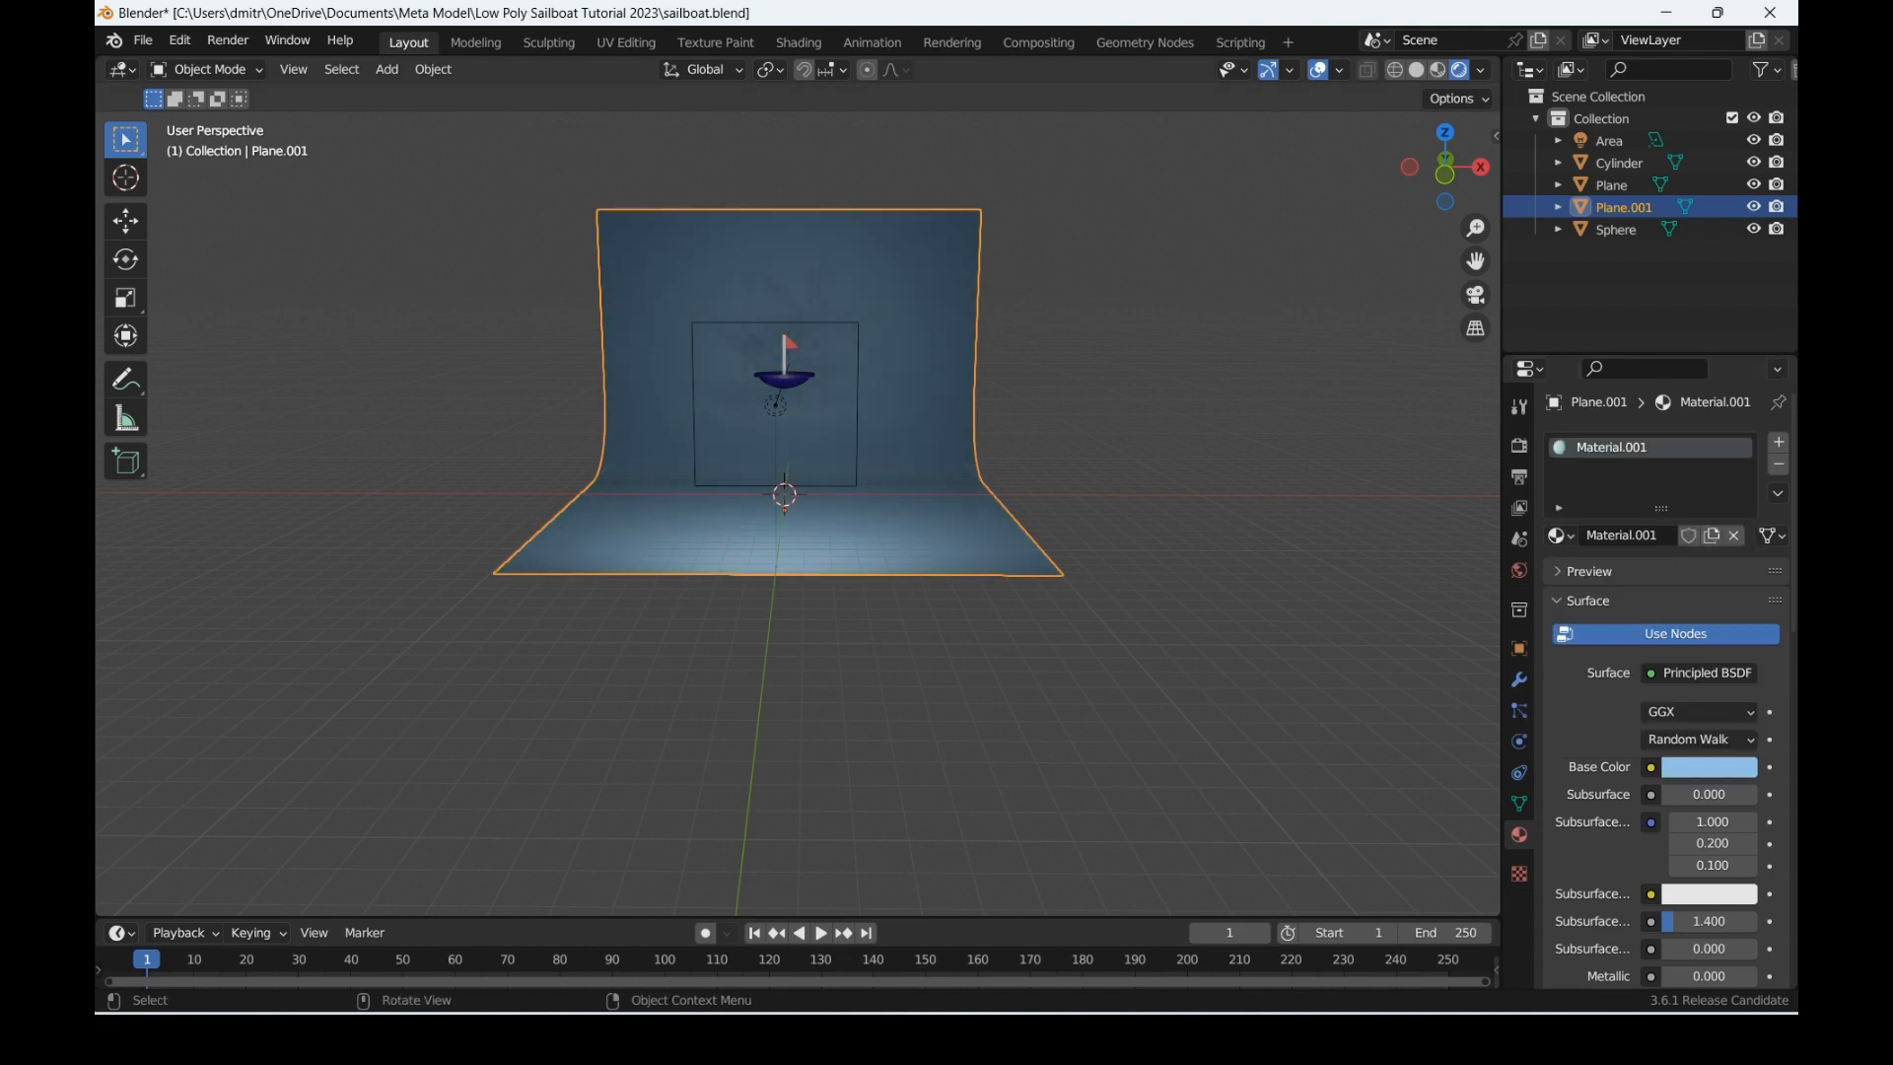
{"action": "left_click", "coordinate": [1708, 767]}
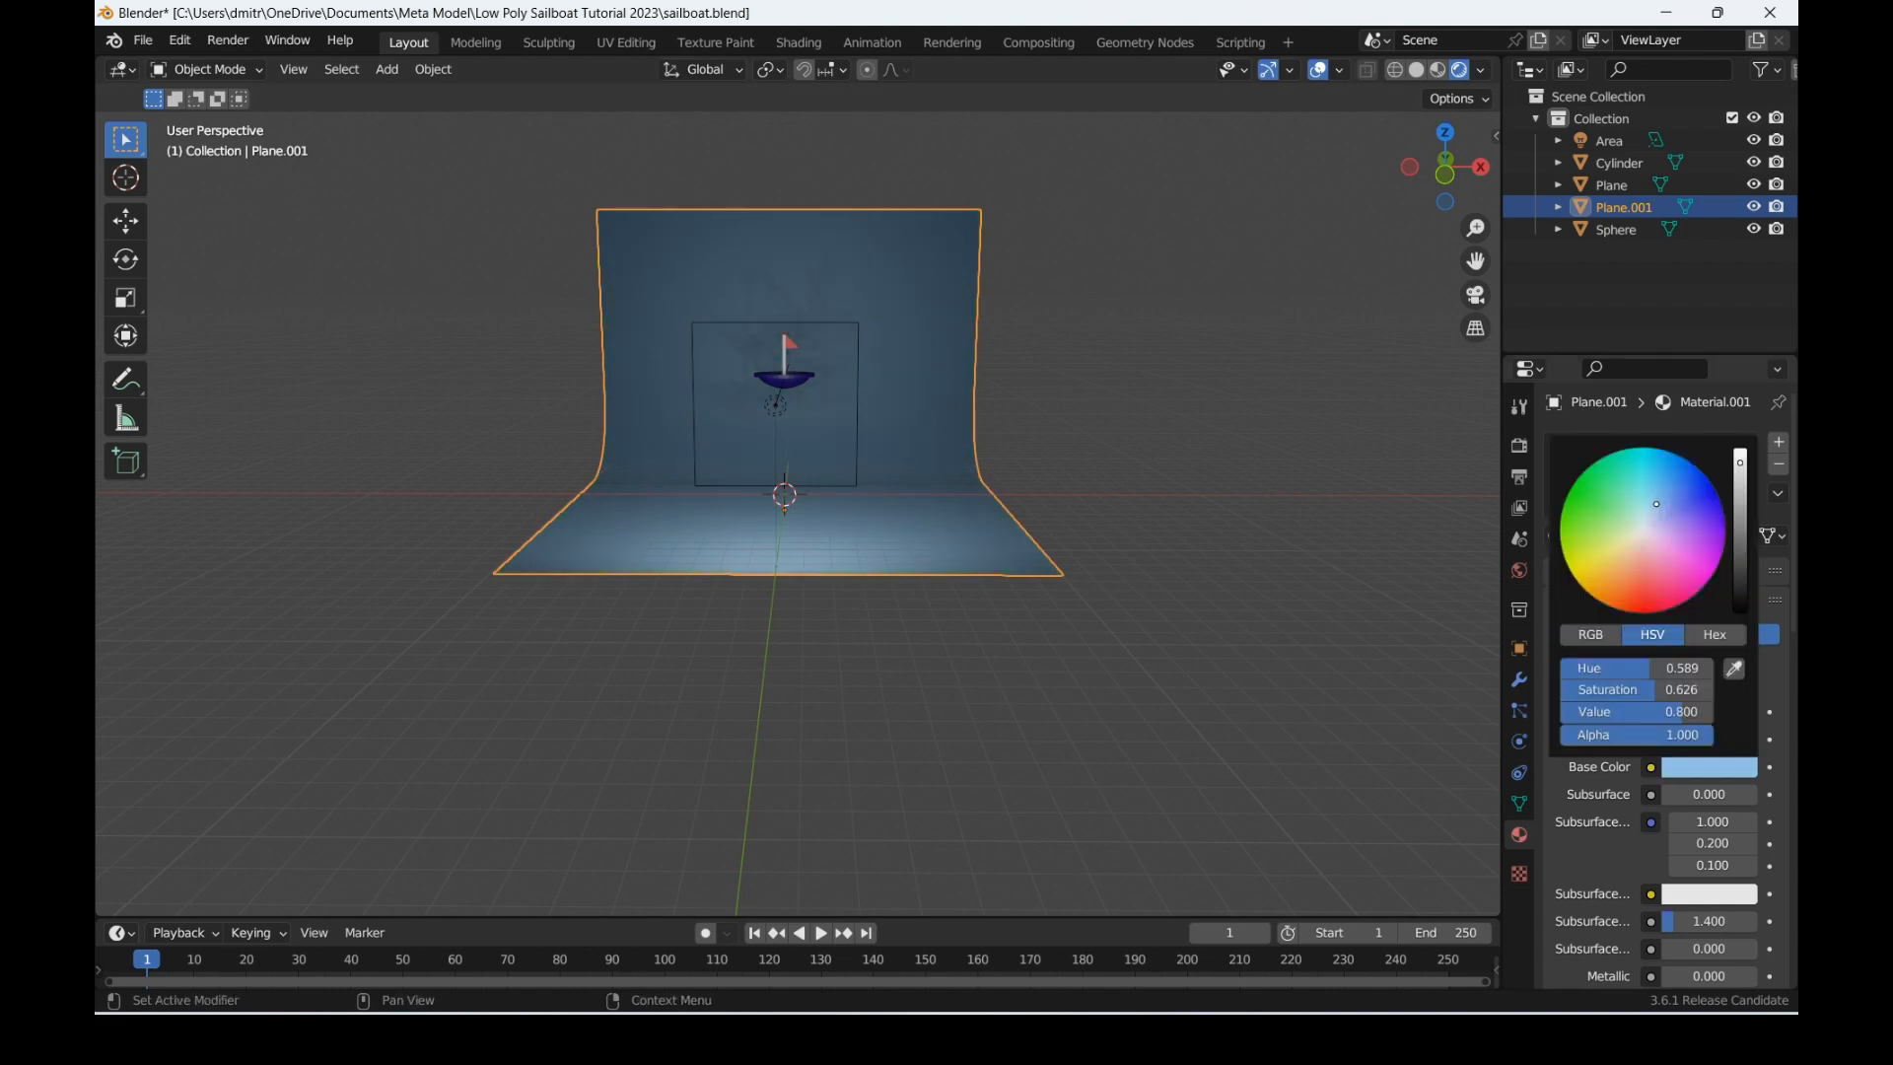
{"action": "left_click", "coordinate": [1649, 494]}
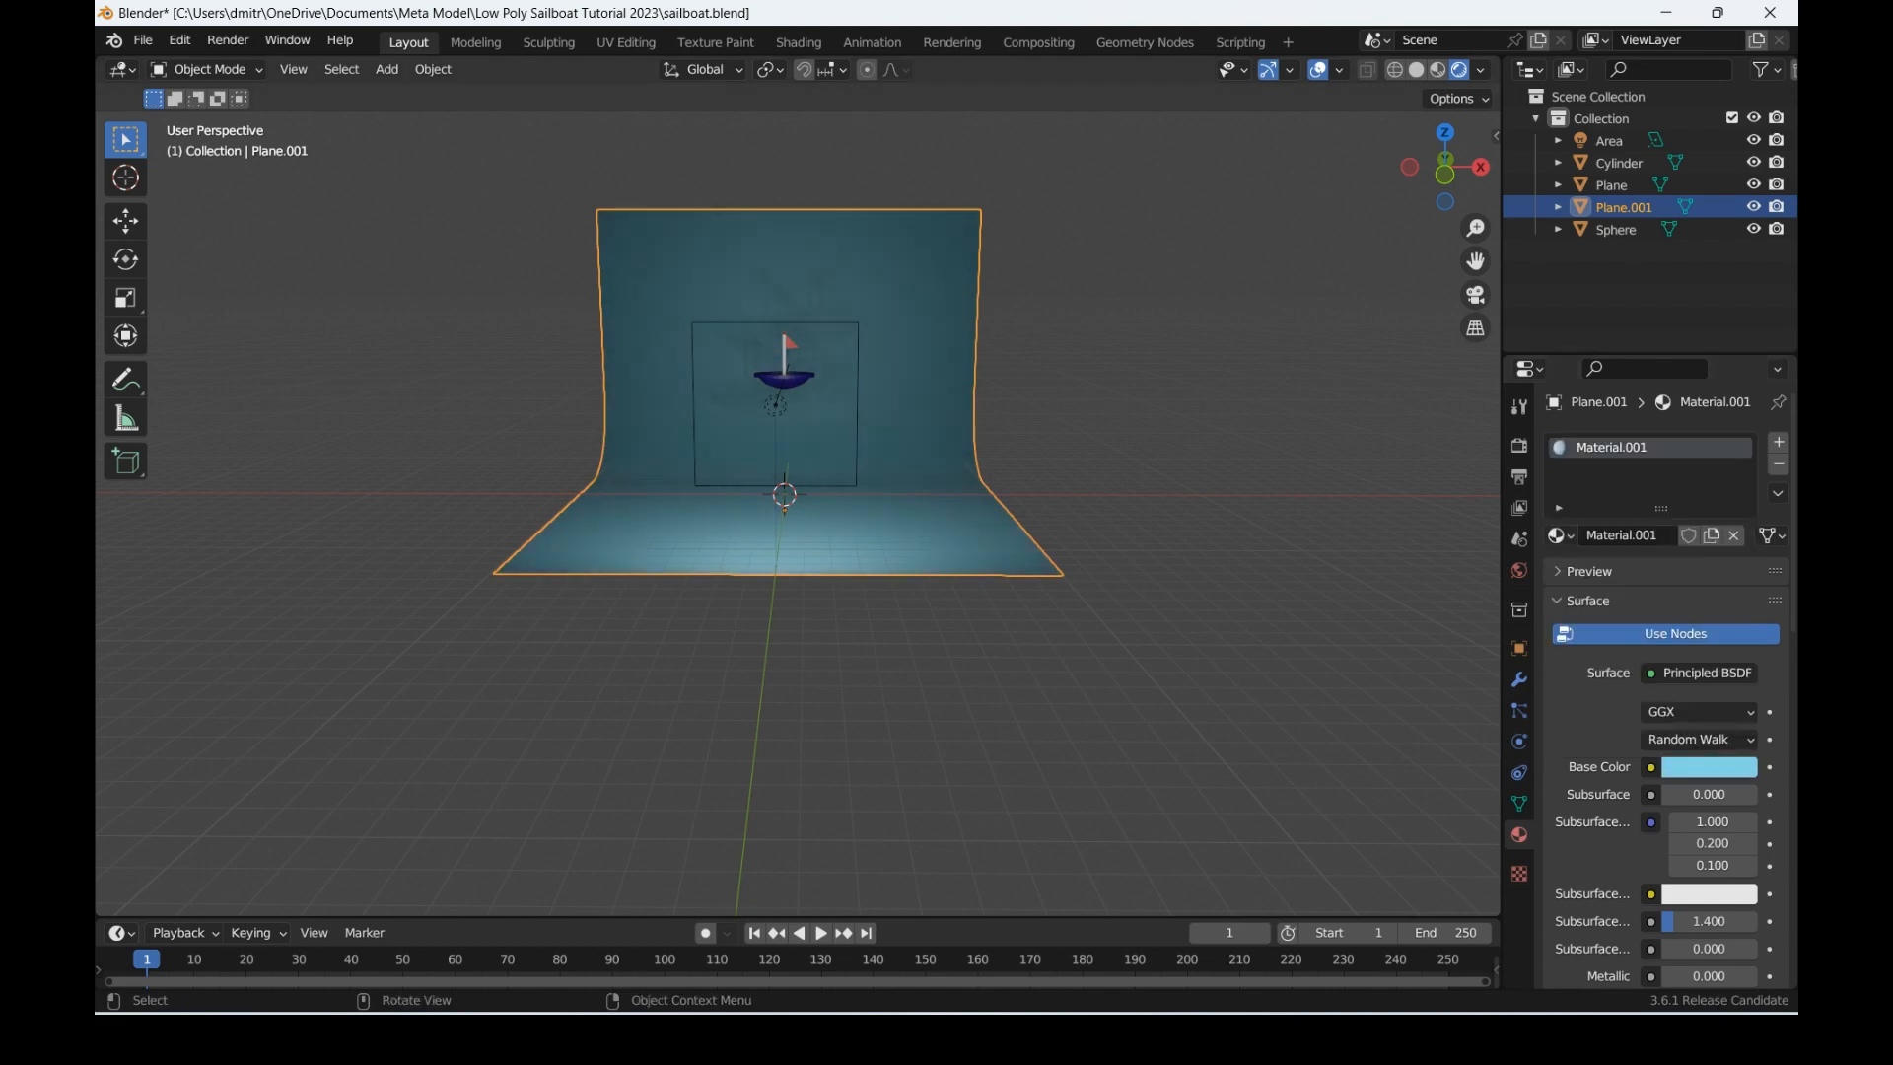
{"action": "left_click", "coordinate": [1173, 631]}
Step: Duplicate the area light and place the copy about -3.14 m along X, 0.37 m along Y and 0.98 m along Z from the original
{"action": "middle_click_drag", "start_coordinate": [1173, 631], "coordinate": [1261, 658]}
{"action": "left_click_drag", "start_coordinate": [1445, 167], "coordinate": [1364, 152]}
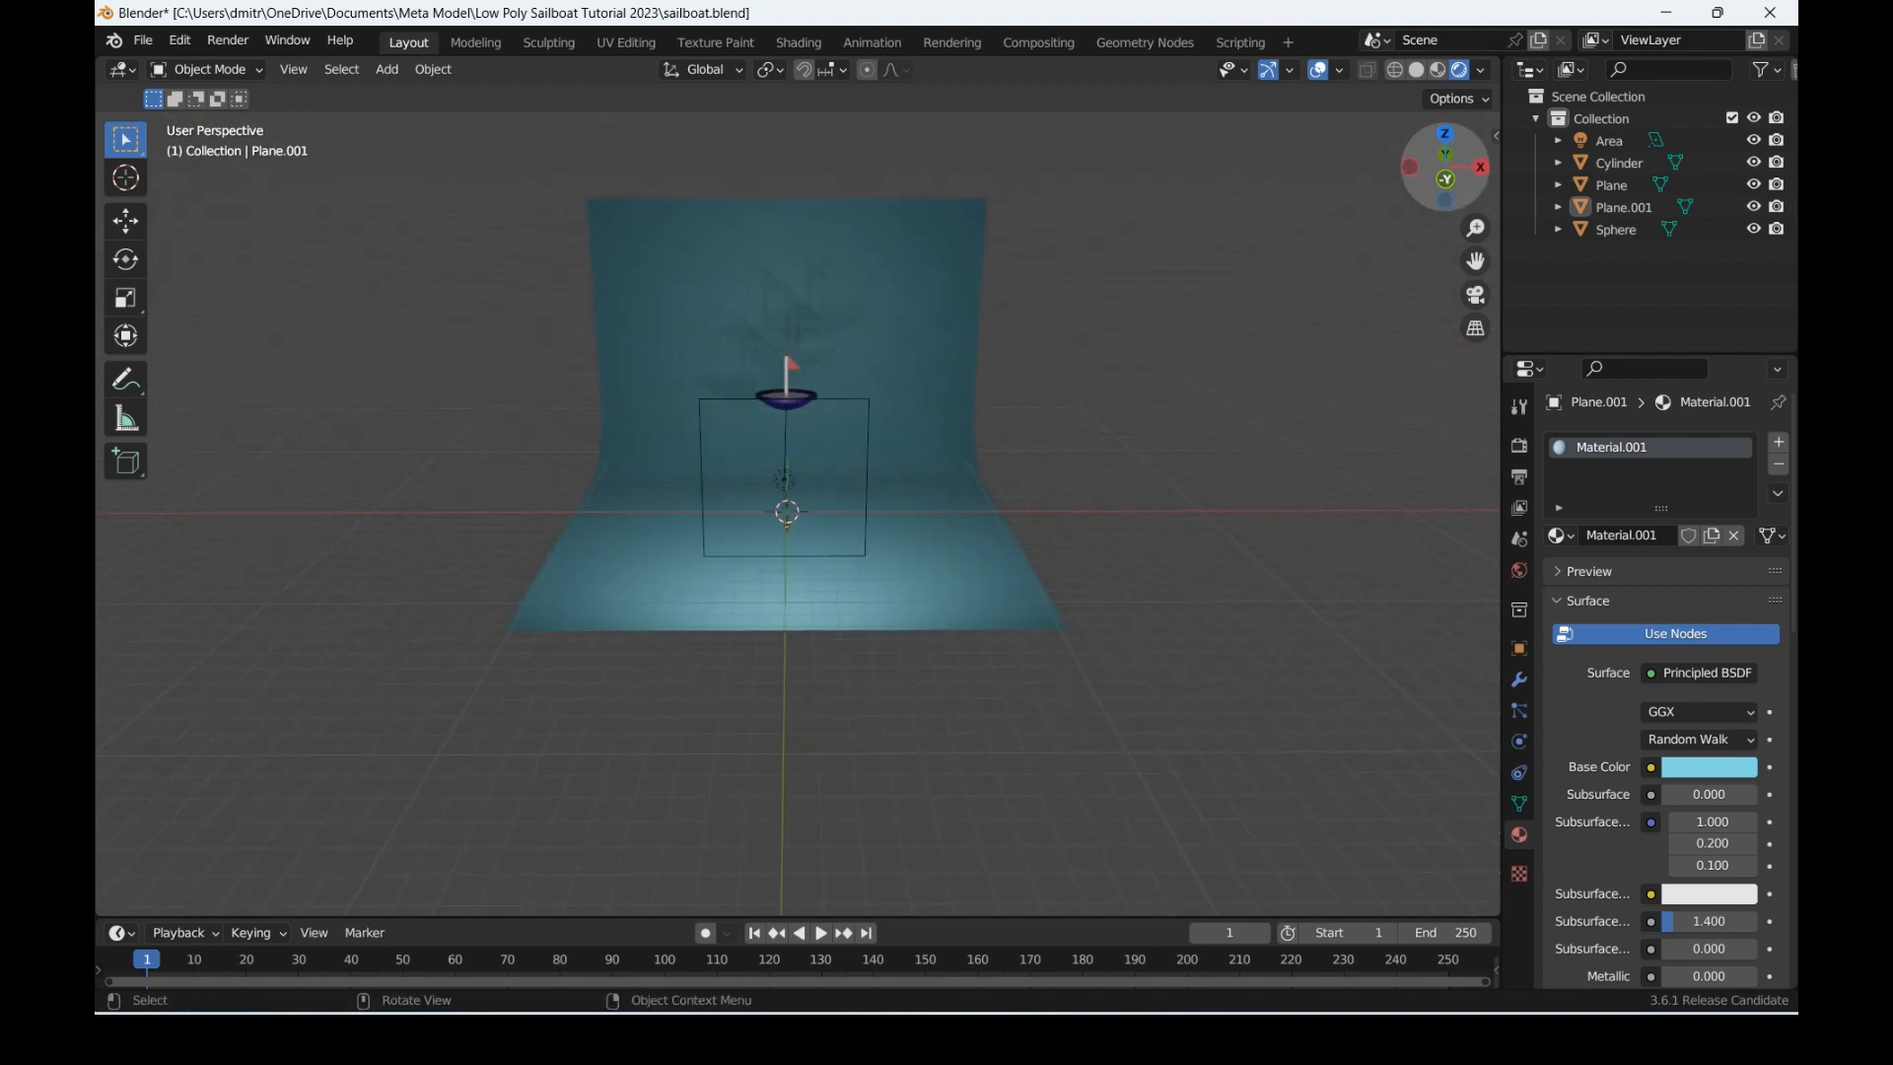
{"action": "left_click", "coordinate": [892, 320]}
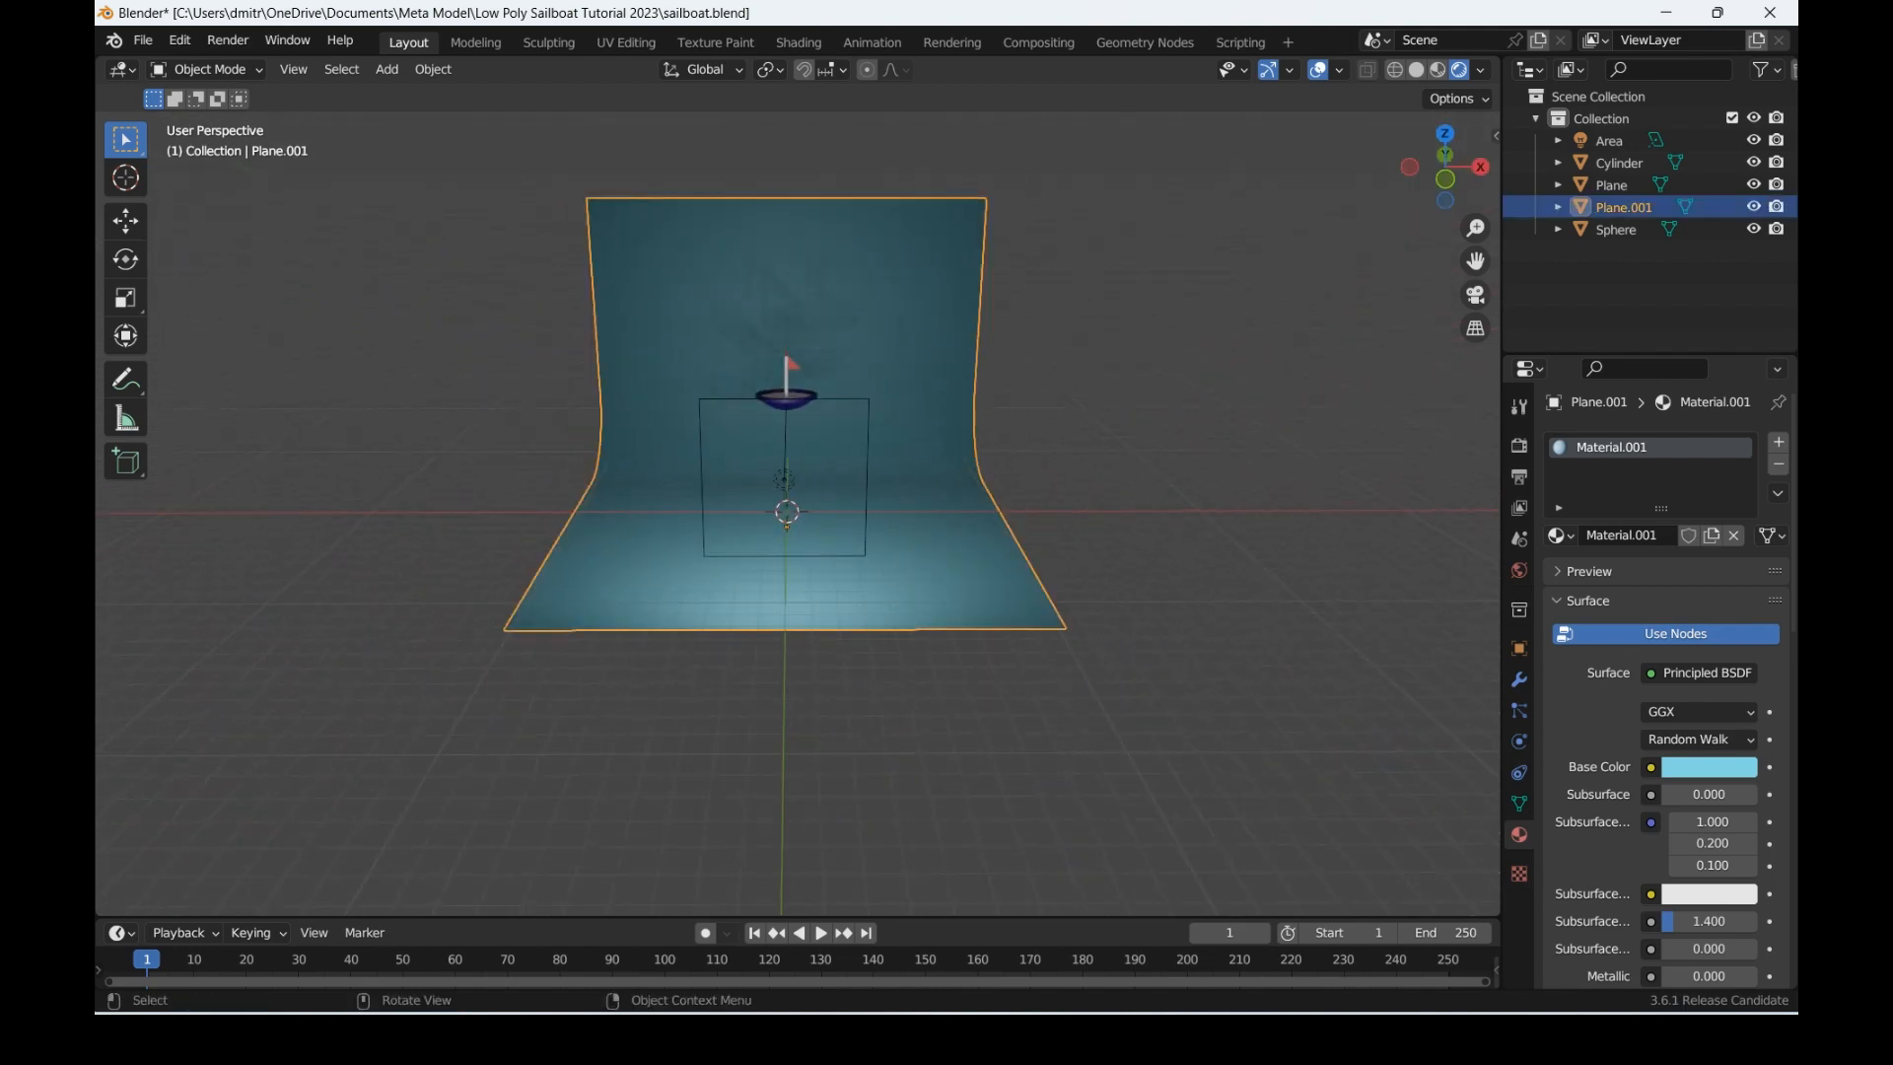
{"action": "left_click", "coordinate": [868, 480]}
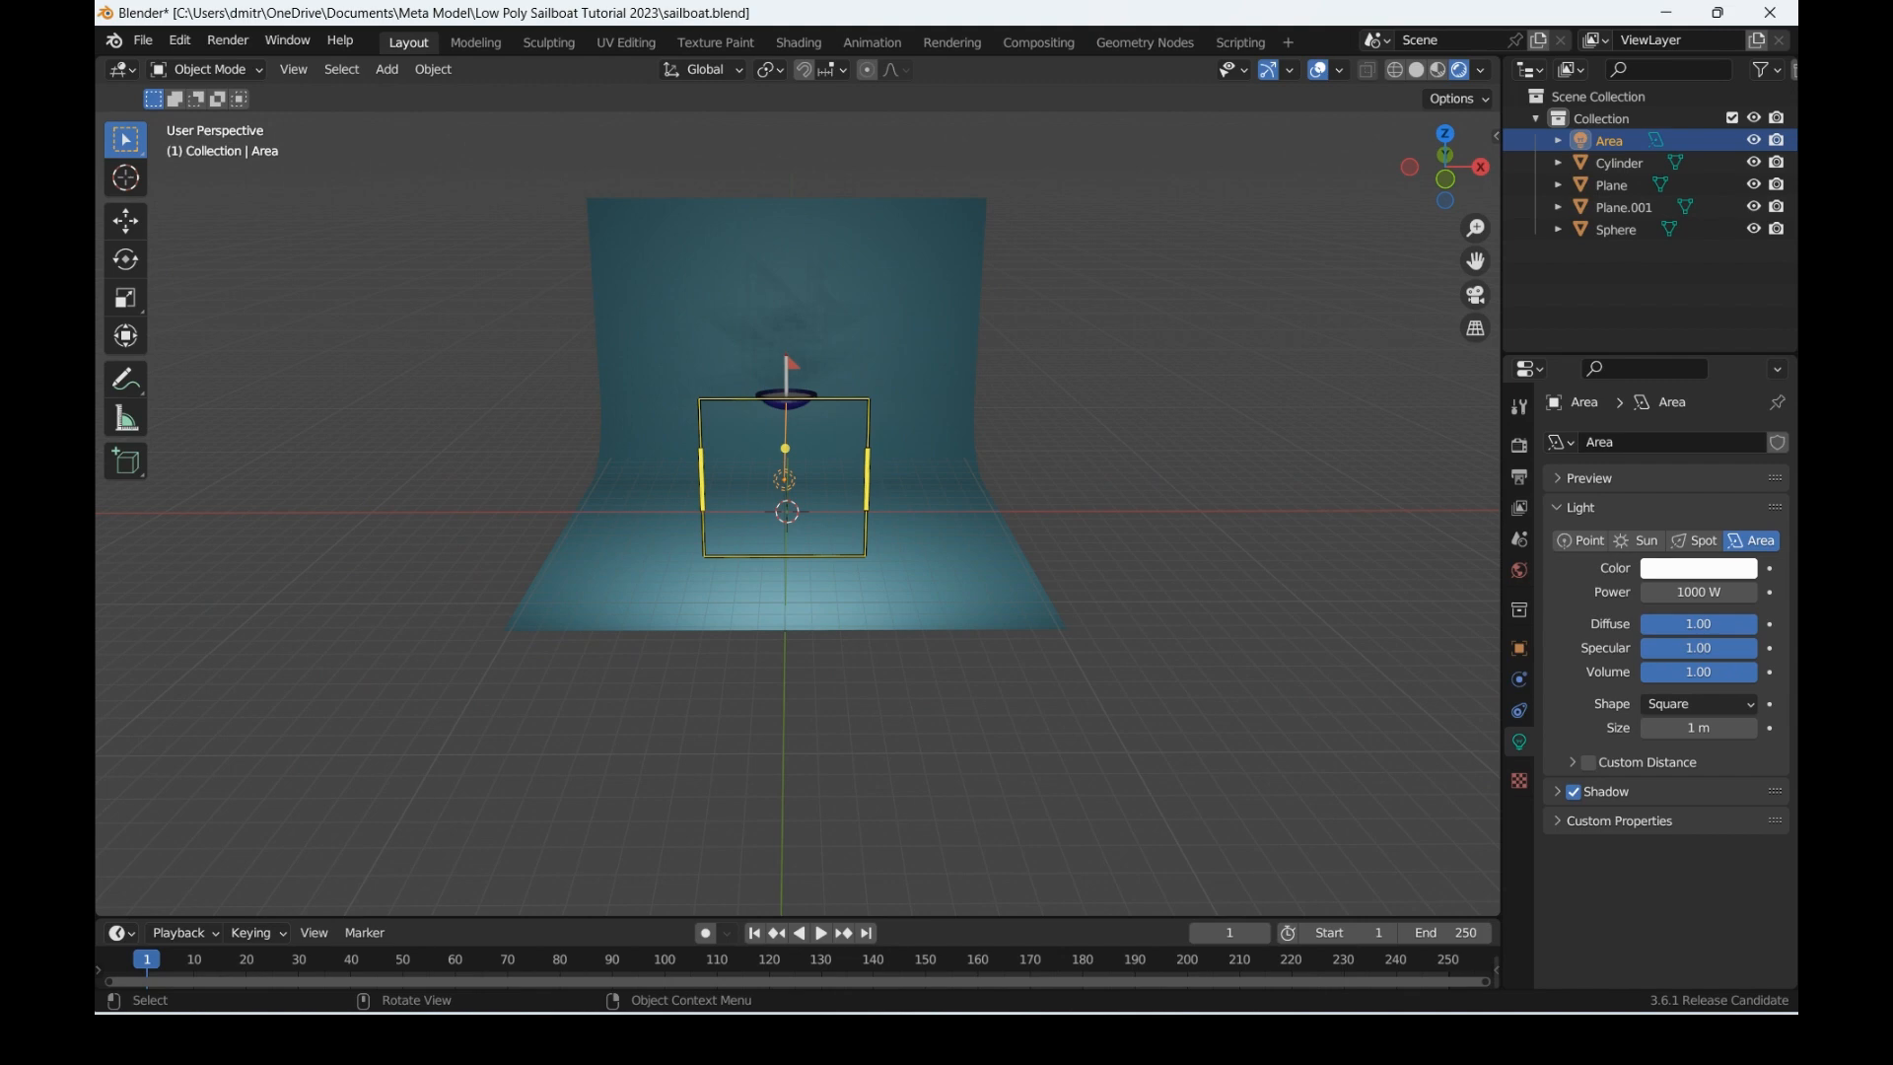
{"action": "key", "text": "shift+d"}
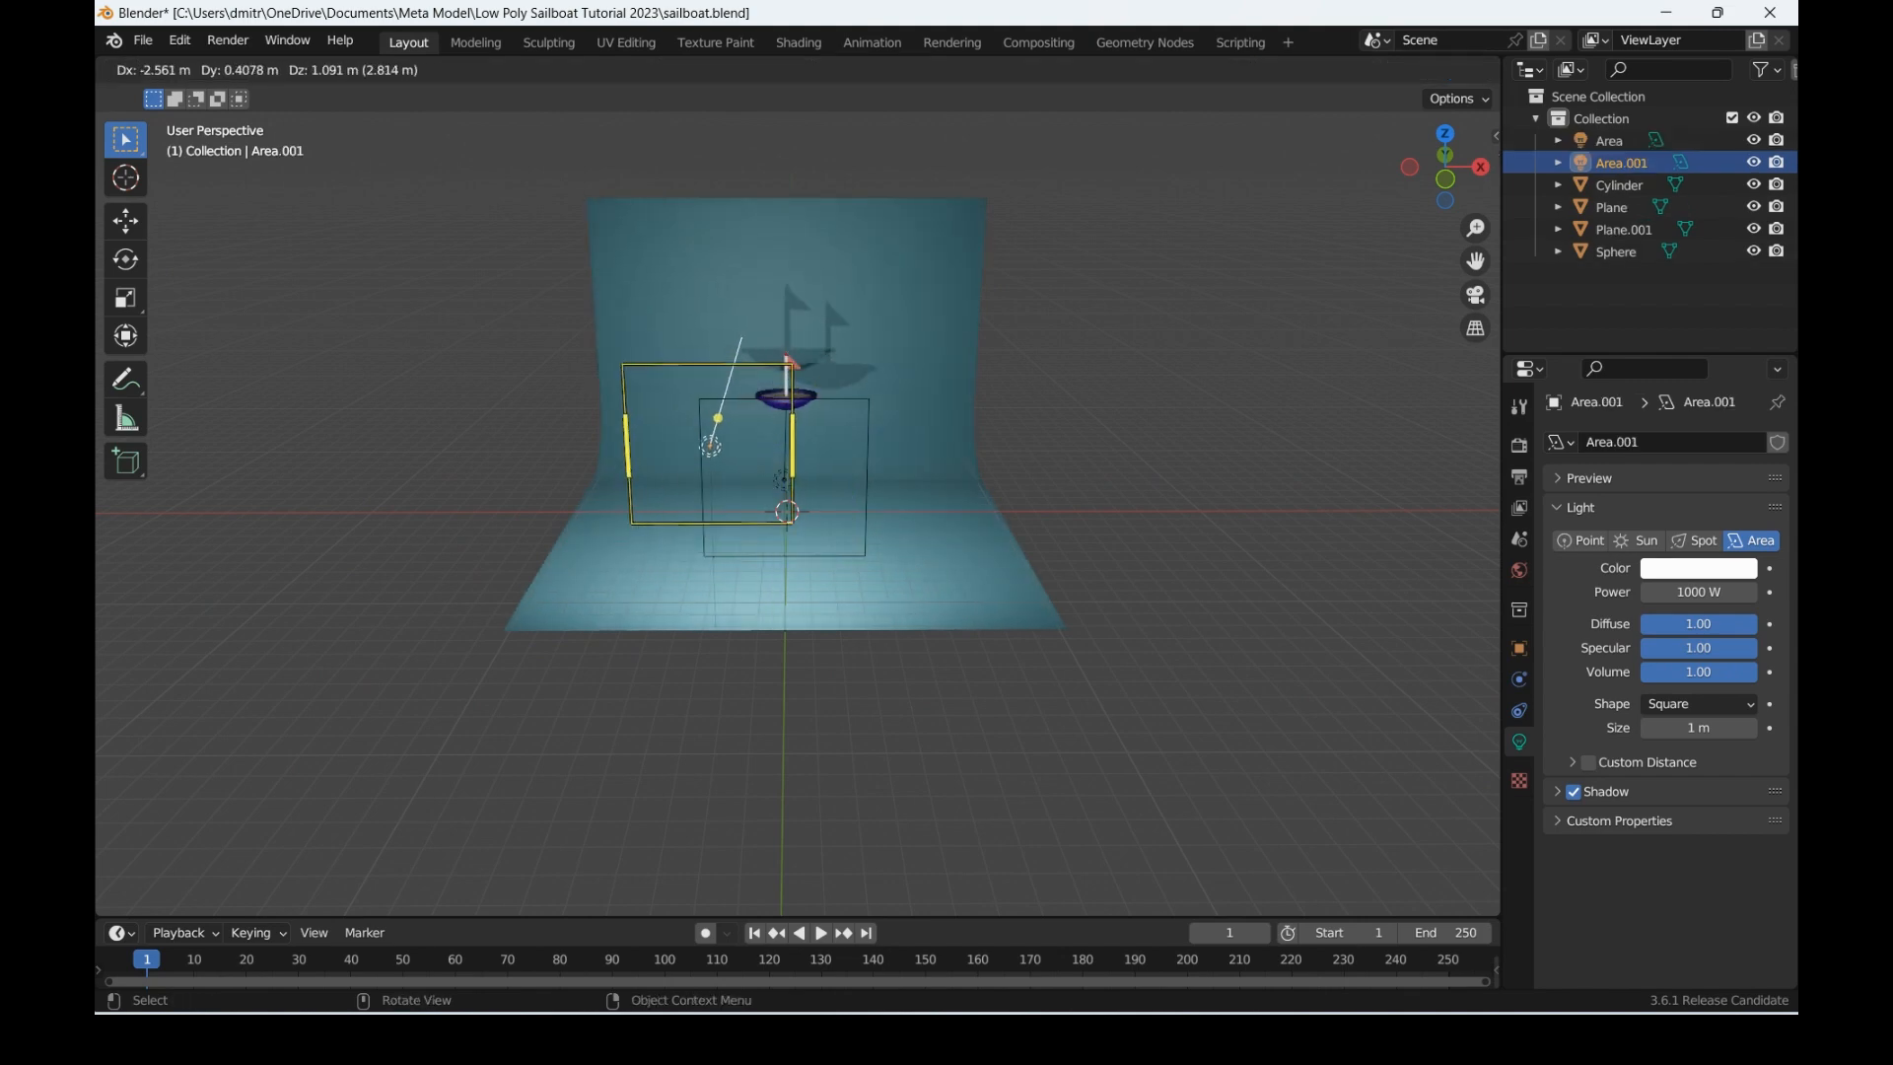
{"action": "left_click", "coordinate": [779, 450]}
Step: Move the duplicated light closer to the boat, by about -2.68 m in X, 2.09 m in Y and -0.81 m in Z
{"action": "left_click_drag", "start_coordinate": [1444, 168], "coordinate": [1544, 160]}
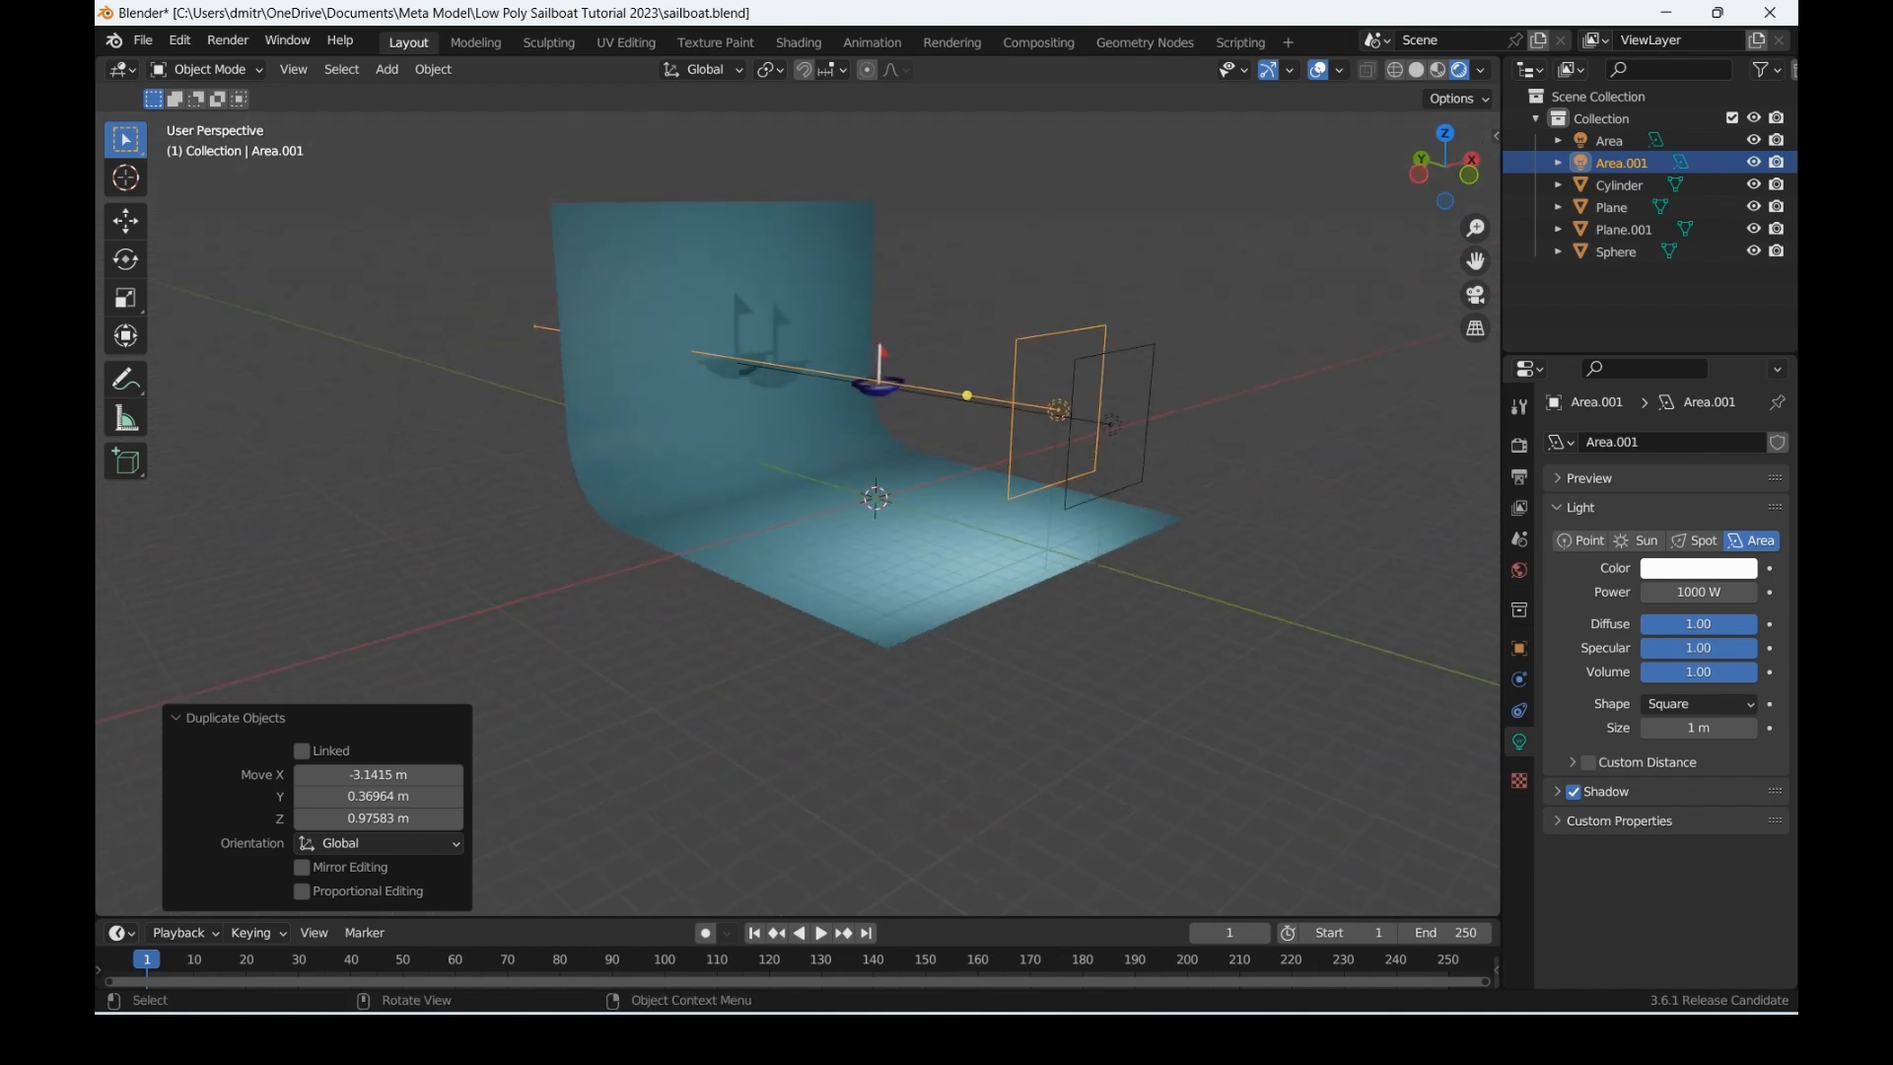
{"action": "key", "text": "g"}
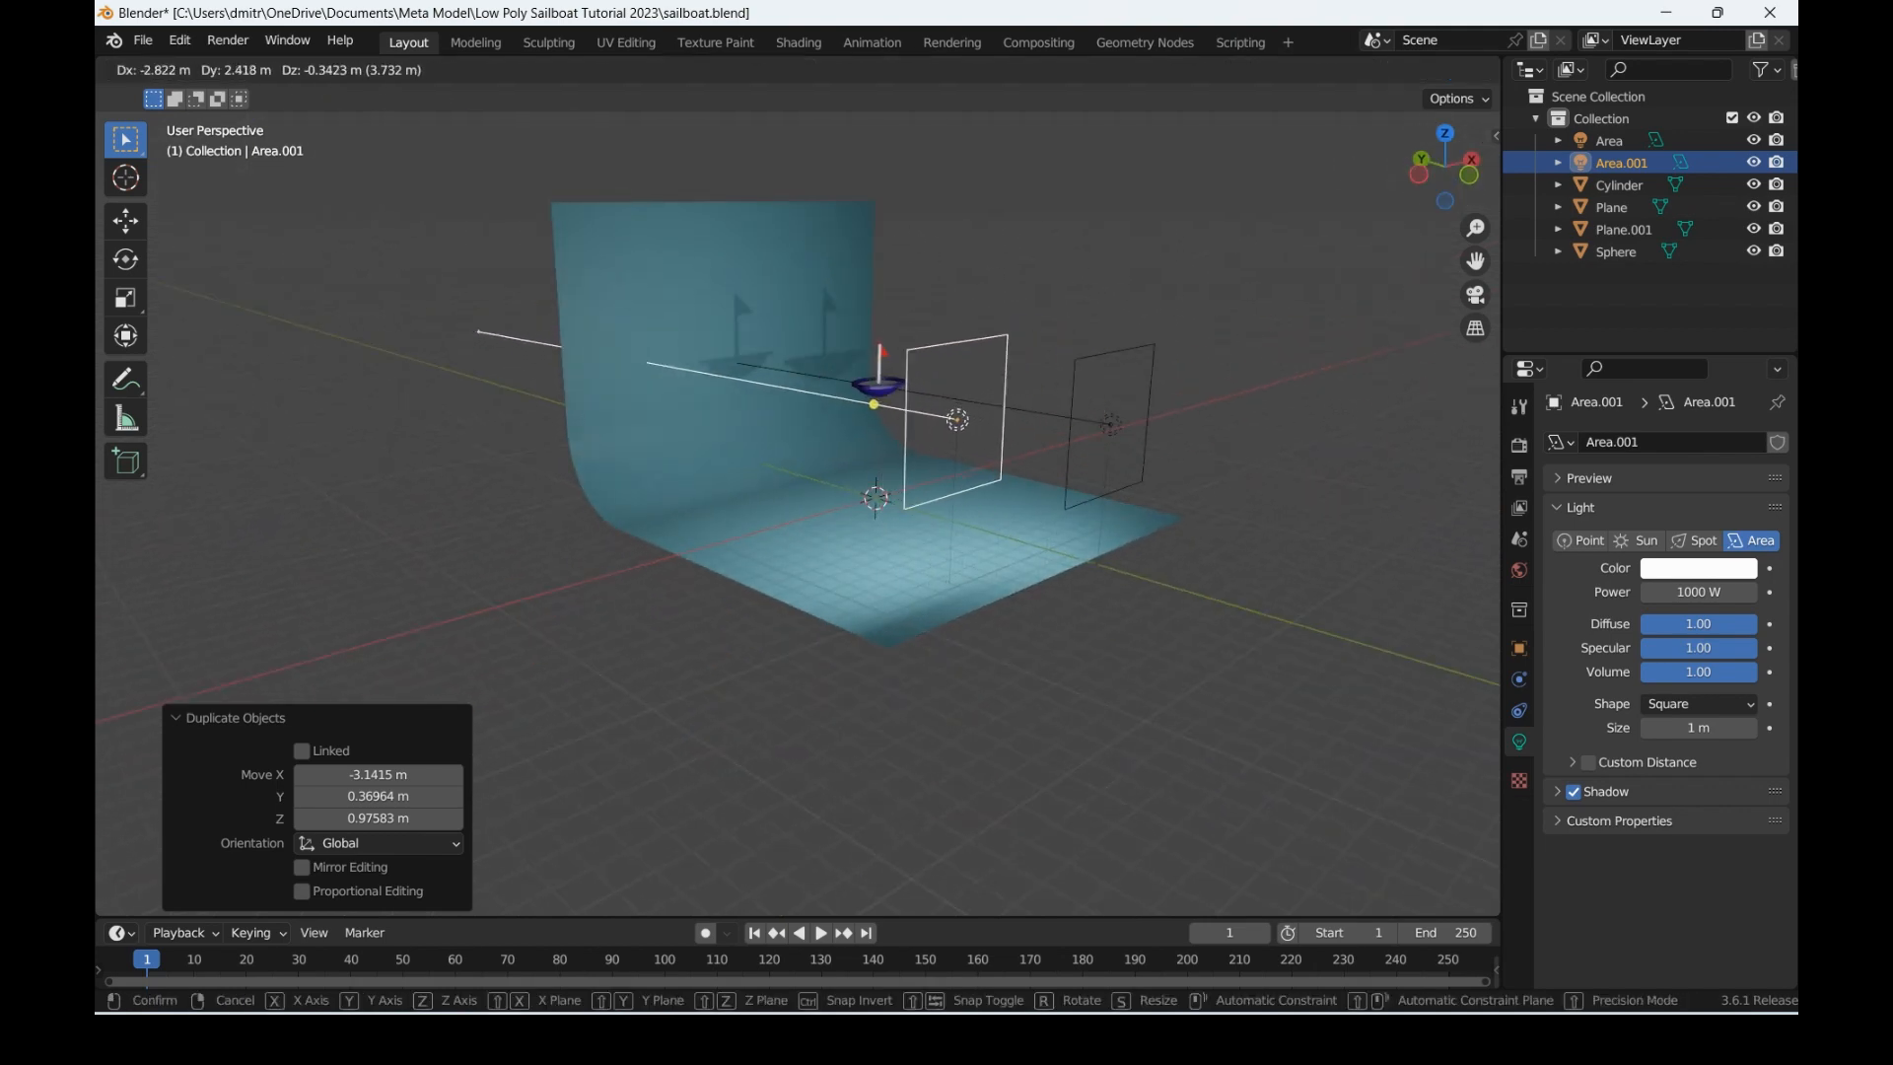
{"action": "key", "text": "Return"}
Step: Rotate the duplicated area light about 8.4° around global X and about -64.5° around global Z
{"action": "key", "text": "r"}
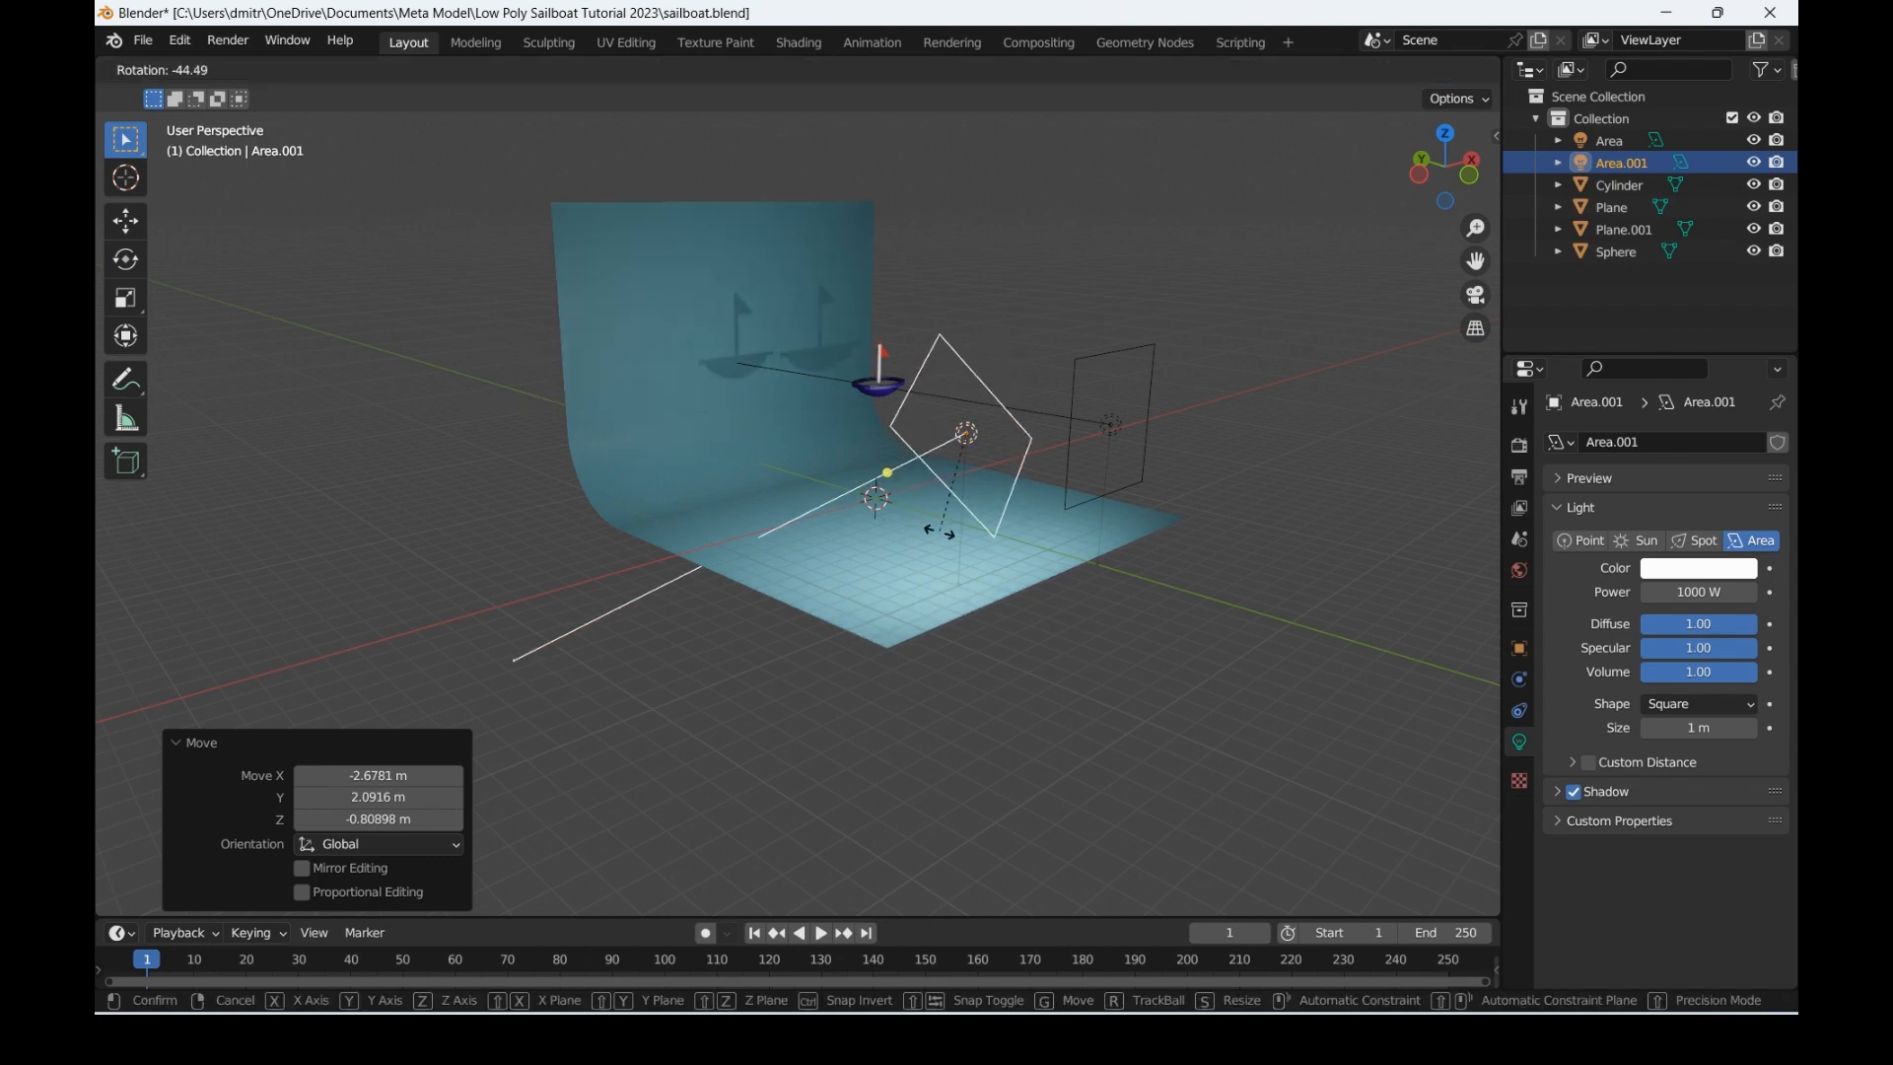
{"action": "key", "text": "x"}
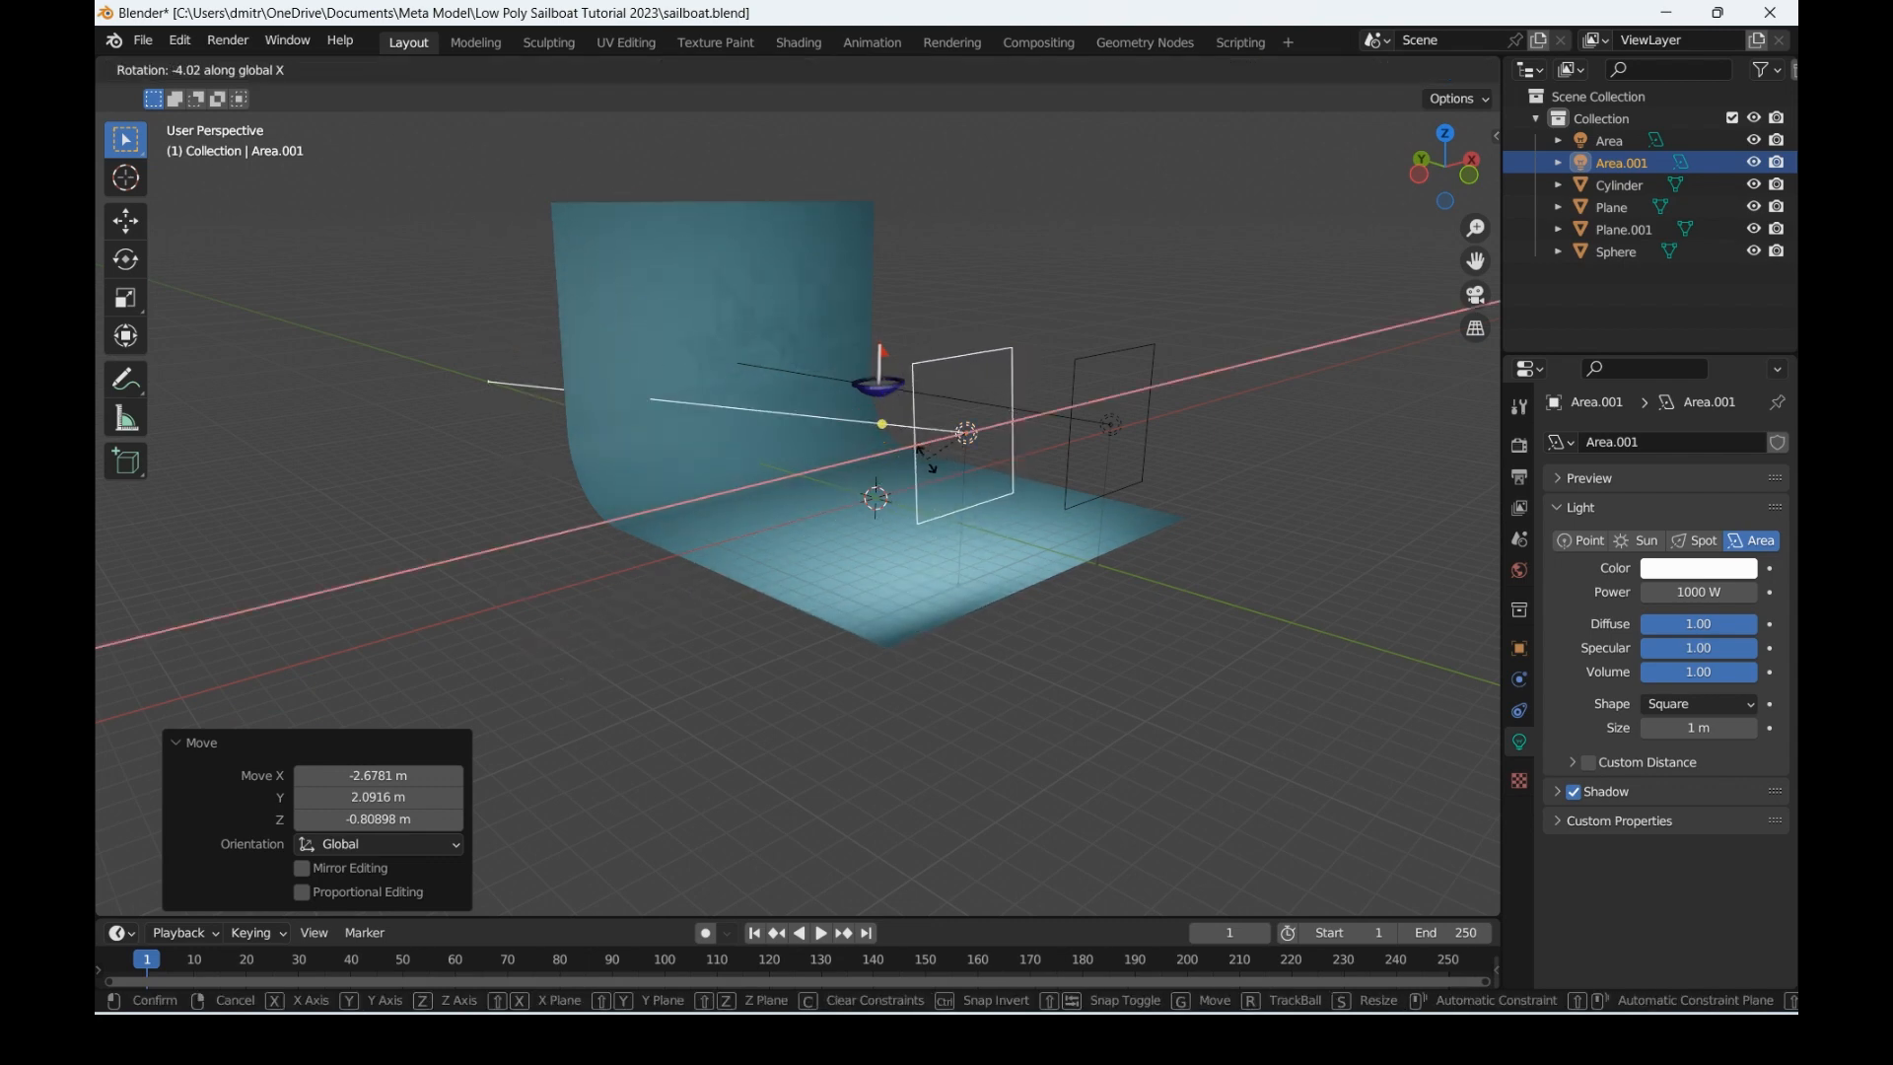
{"action": "key", "text": "Return"}
{"action": "key", "text": "r"}
{"action": "key", "text": "z"}
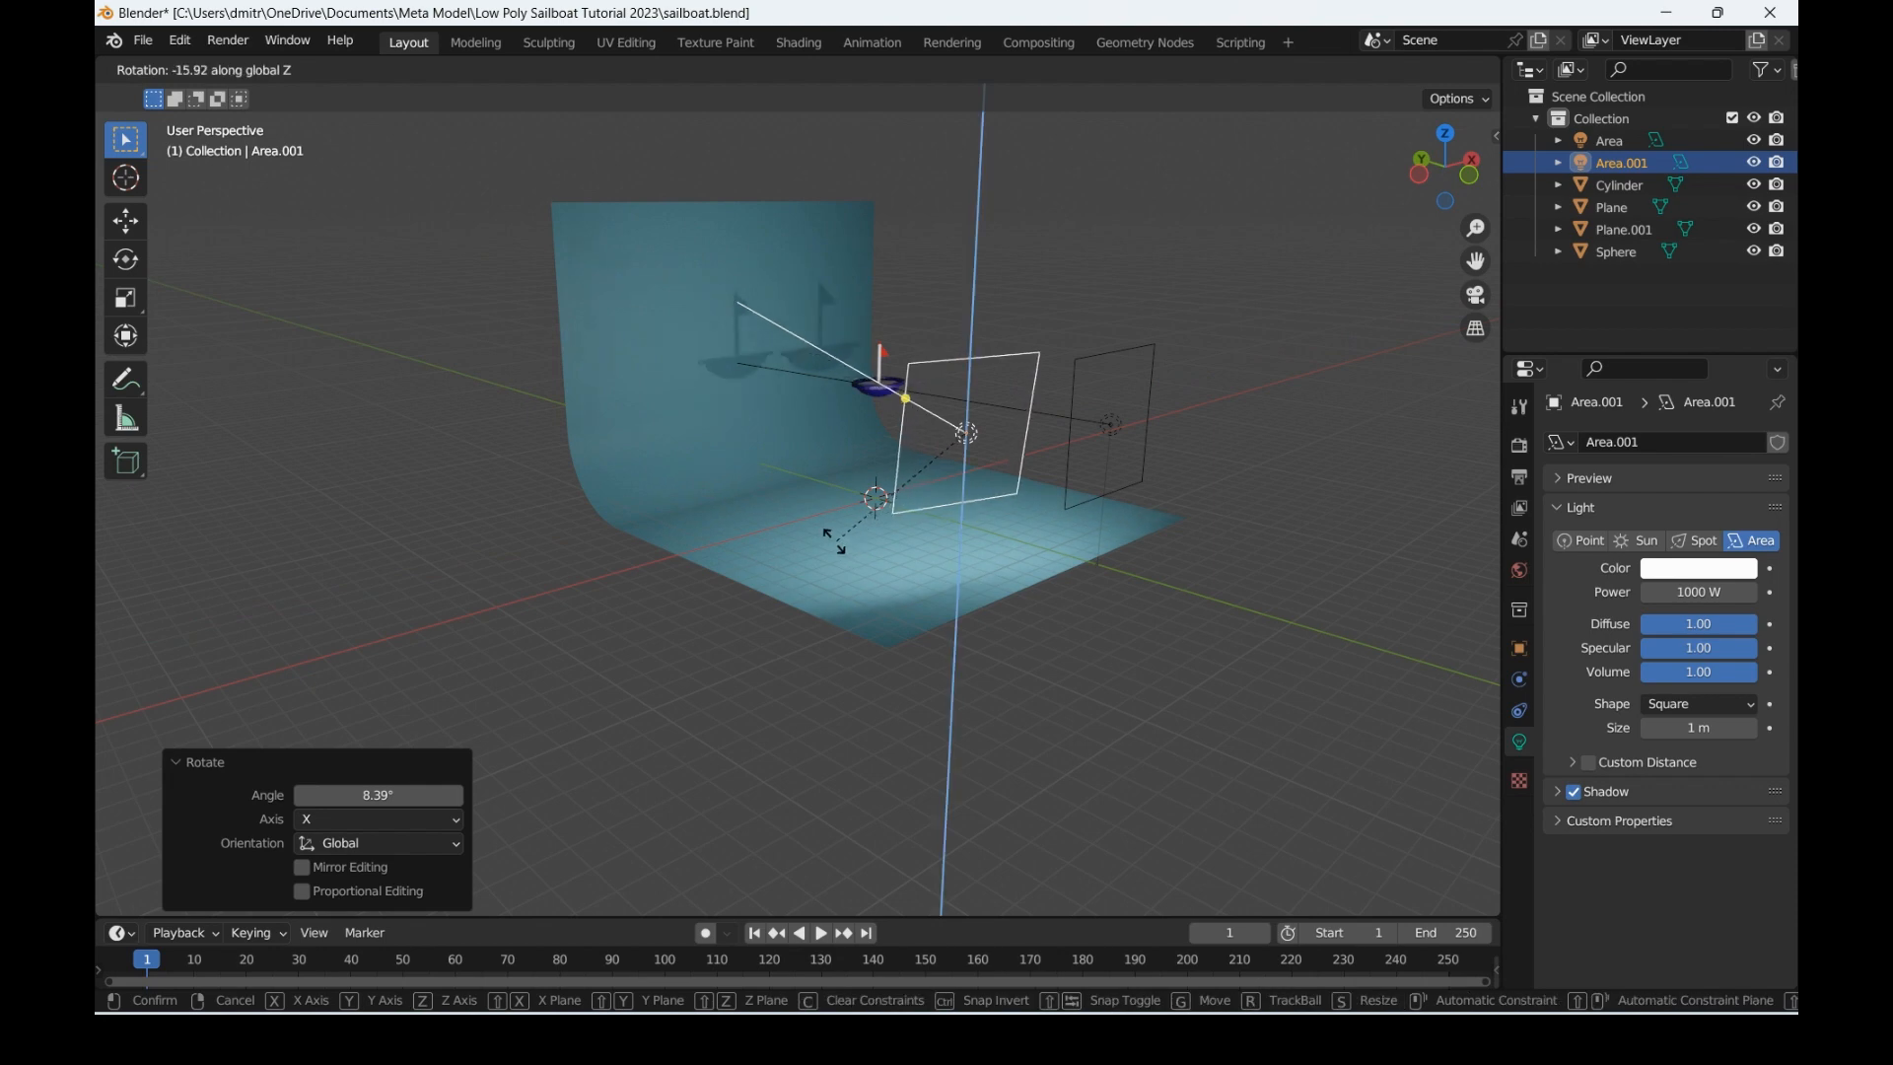
{"action": "key", "text": "Return"}
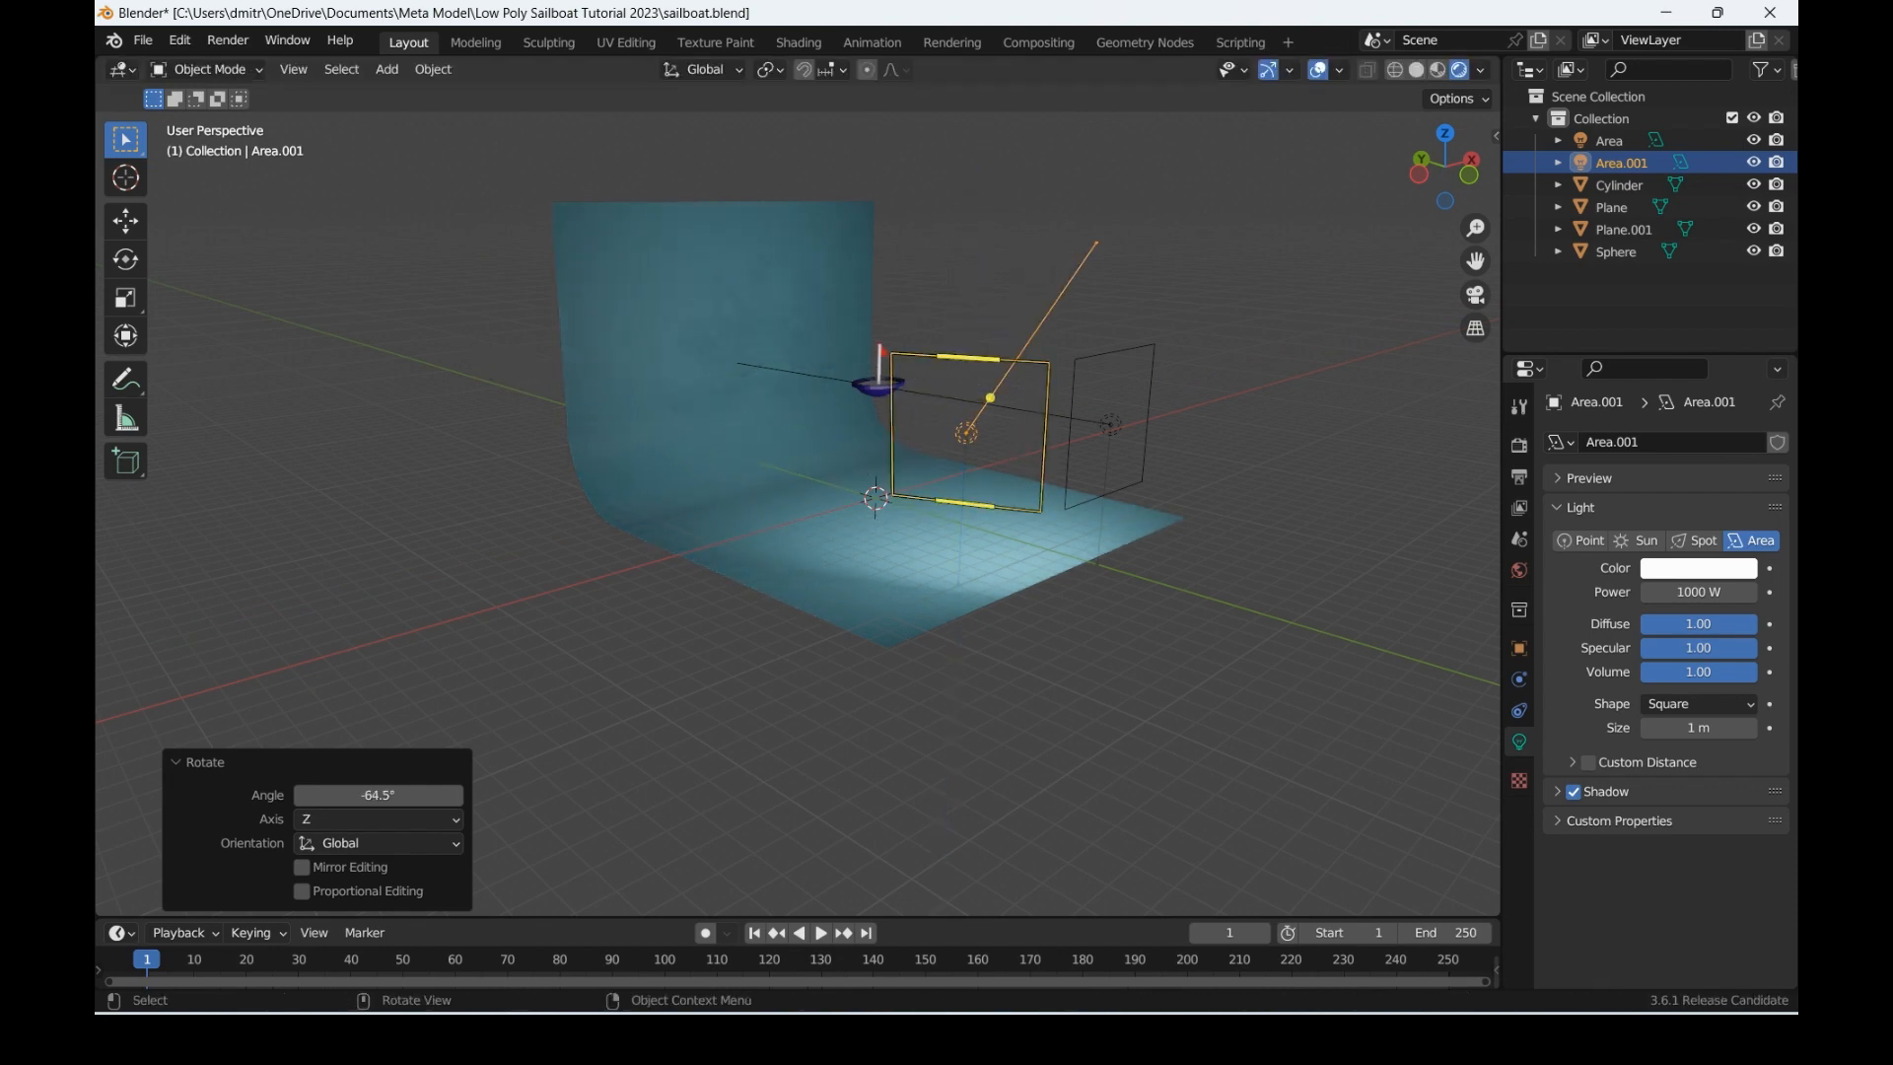
Step: Move the rotated area light about -2.17 m along Z, 8.27 m along Y and -8.33 m along X, to one side of the boat
{"action": "key", "text": "g"}
{"action": "key", "text": "z"}
{"action": "key", "text": "Return"}
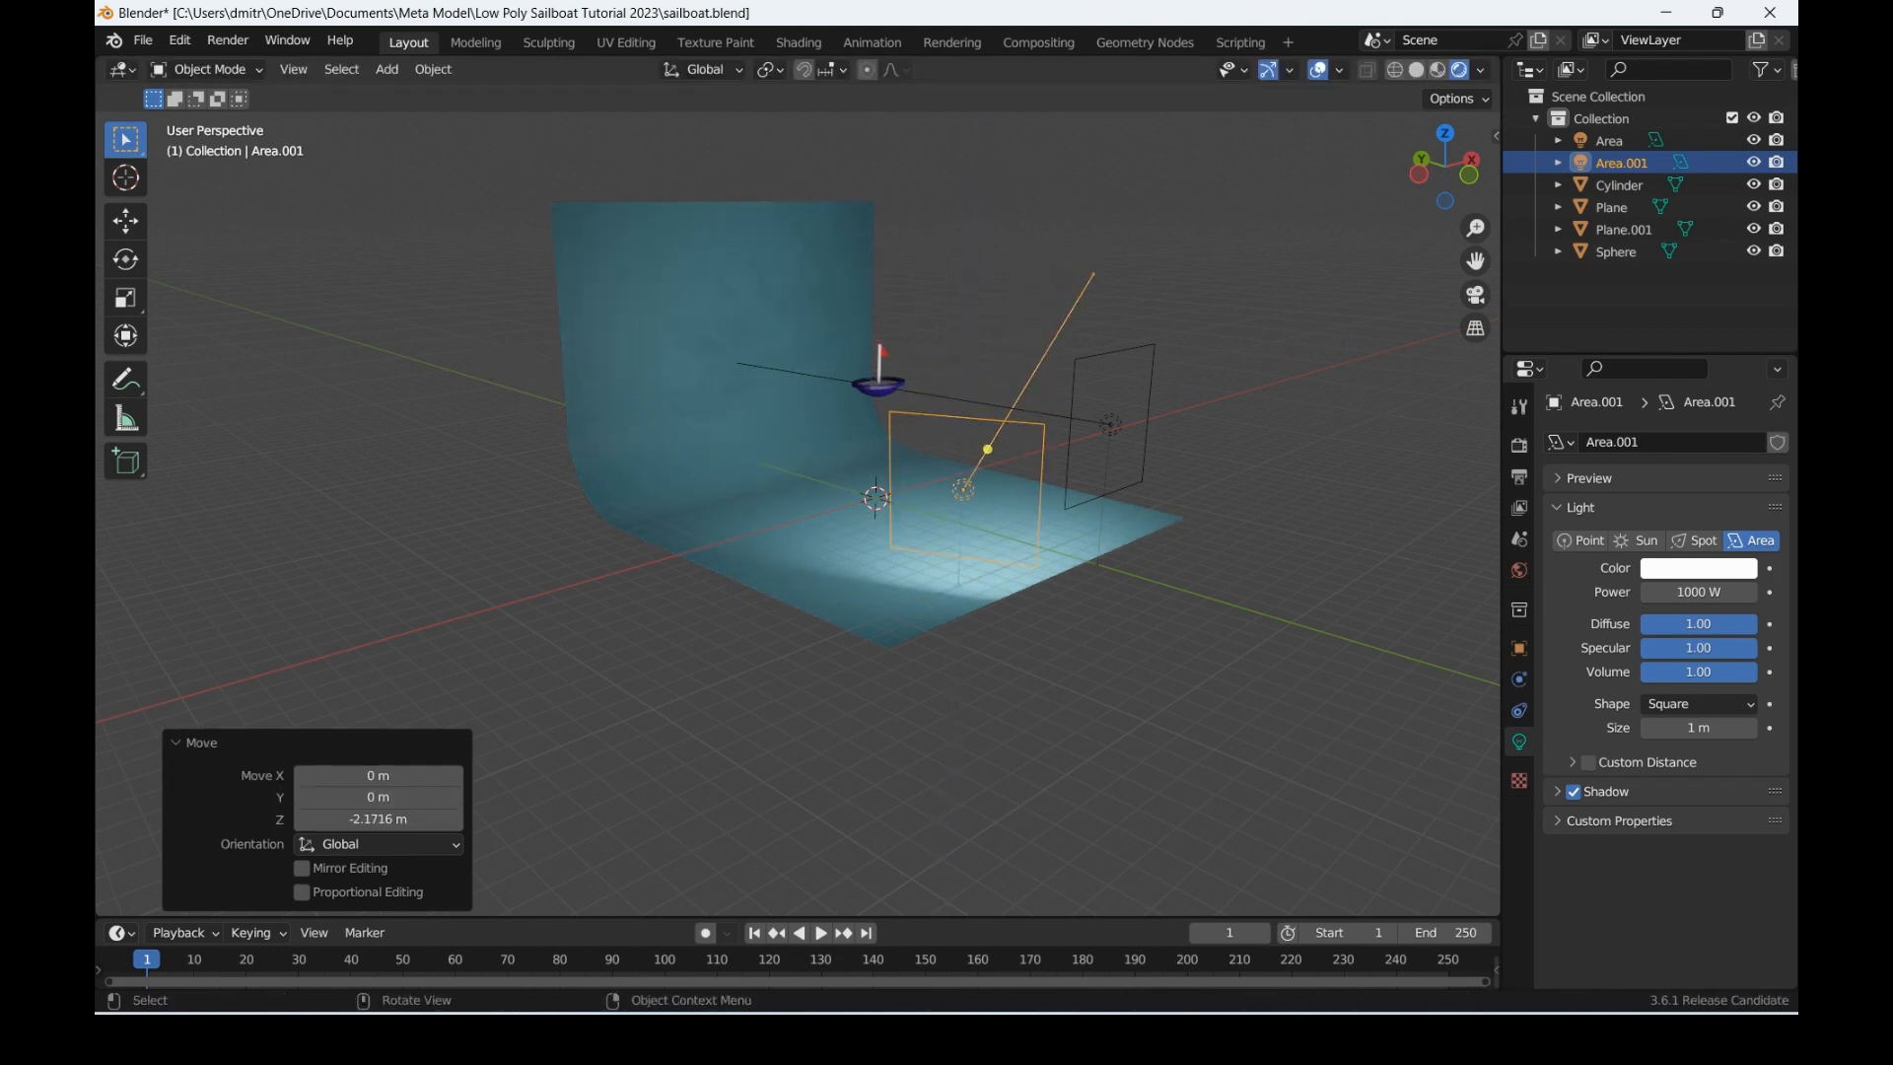
{"action": "key", "text": "g"}
{"action": "key", "text": "y"}
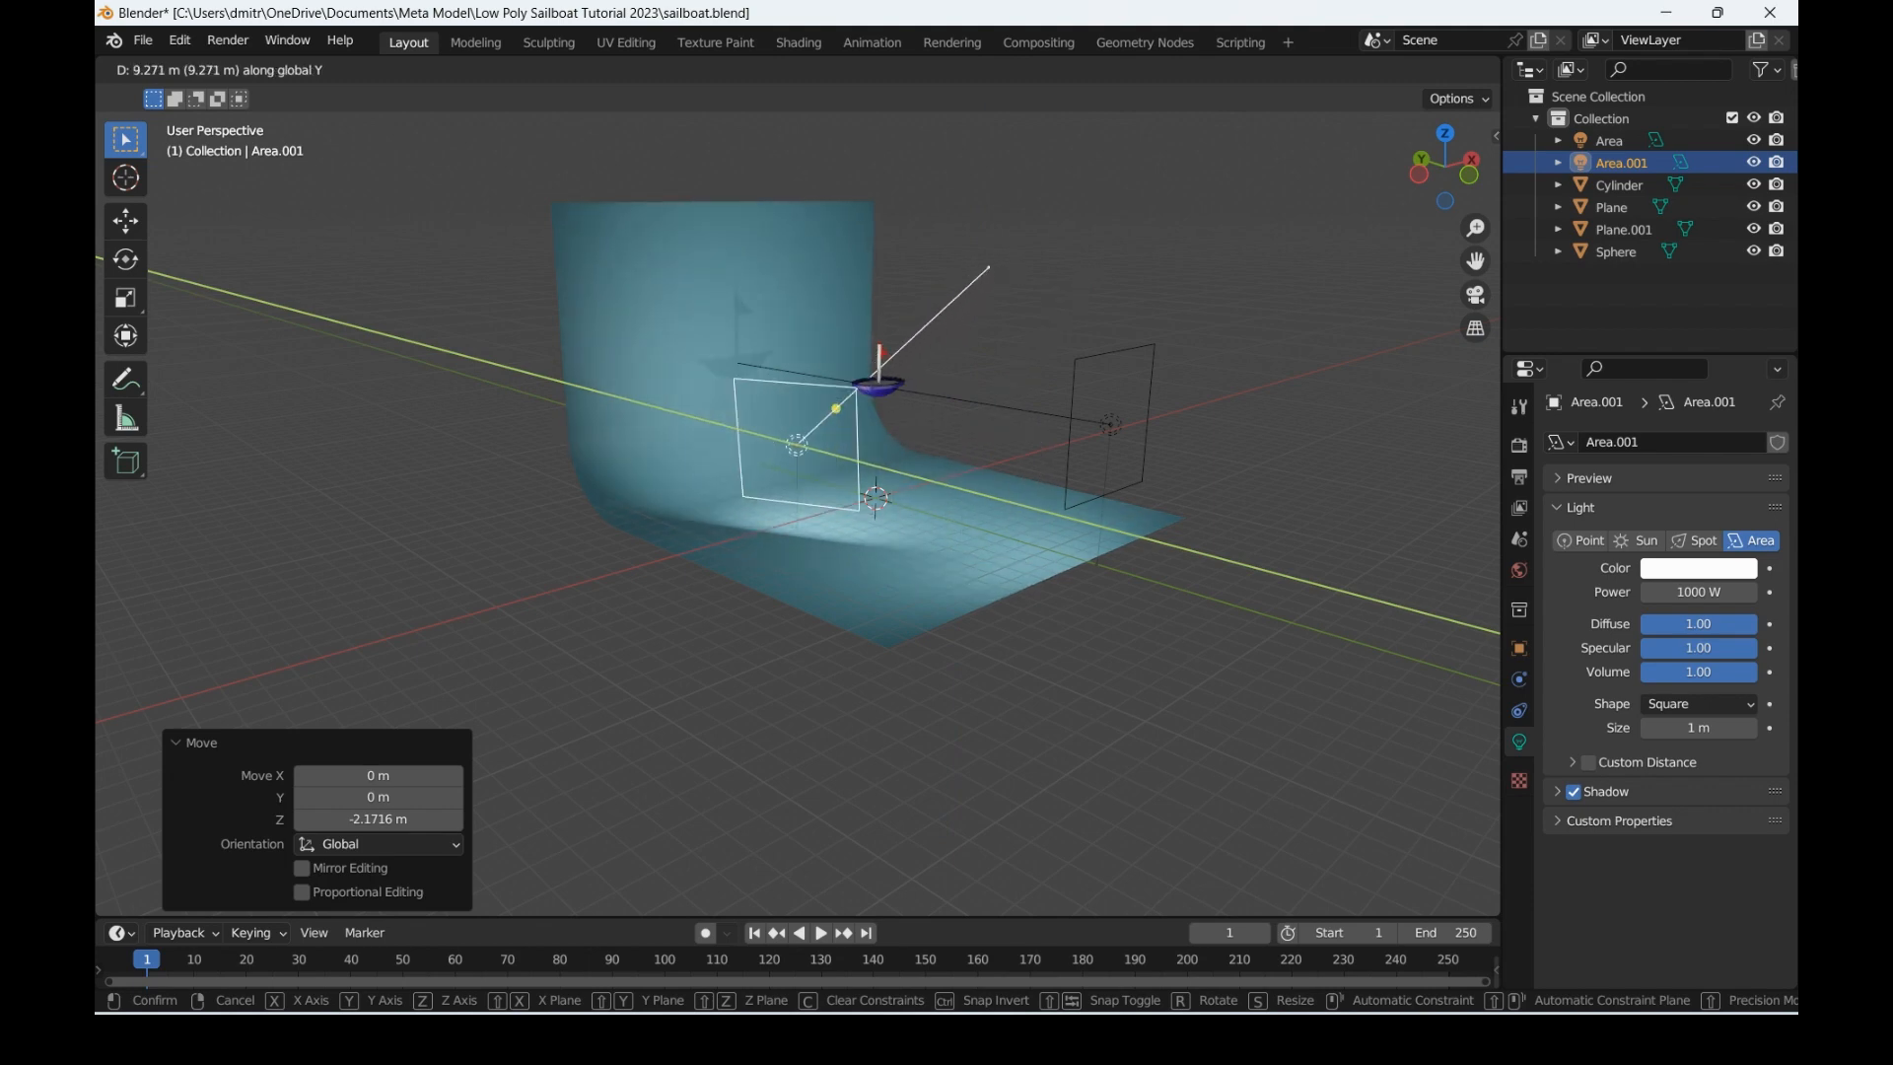
{"action": "key", "text": "Return"}
{"action": "key", "text": "g"}
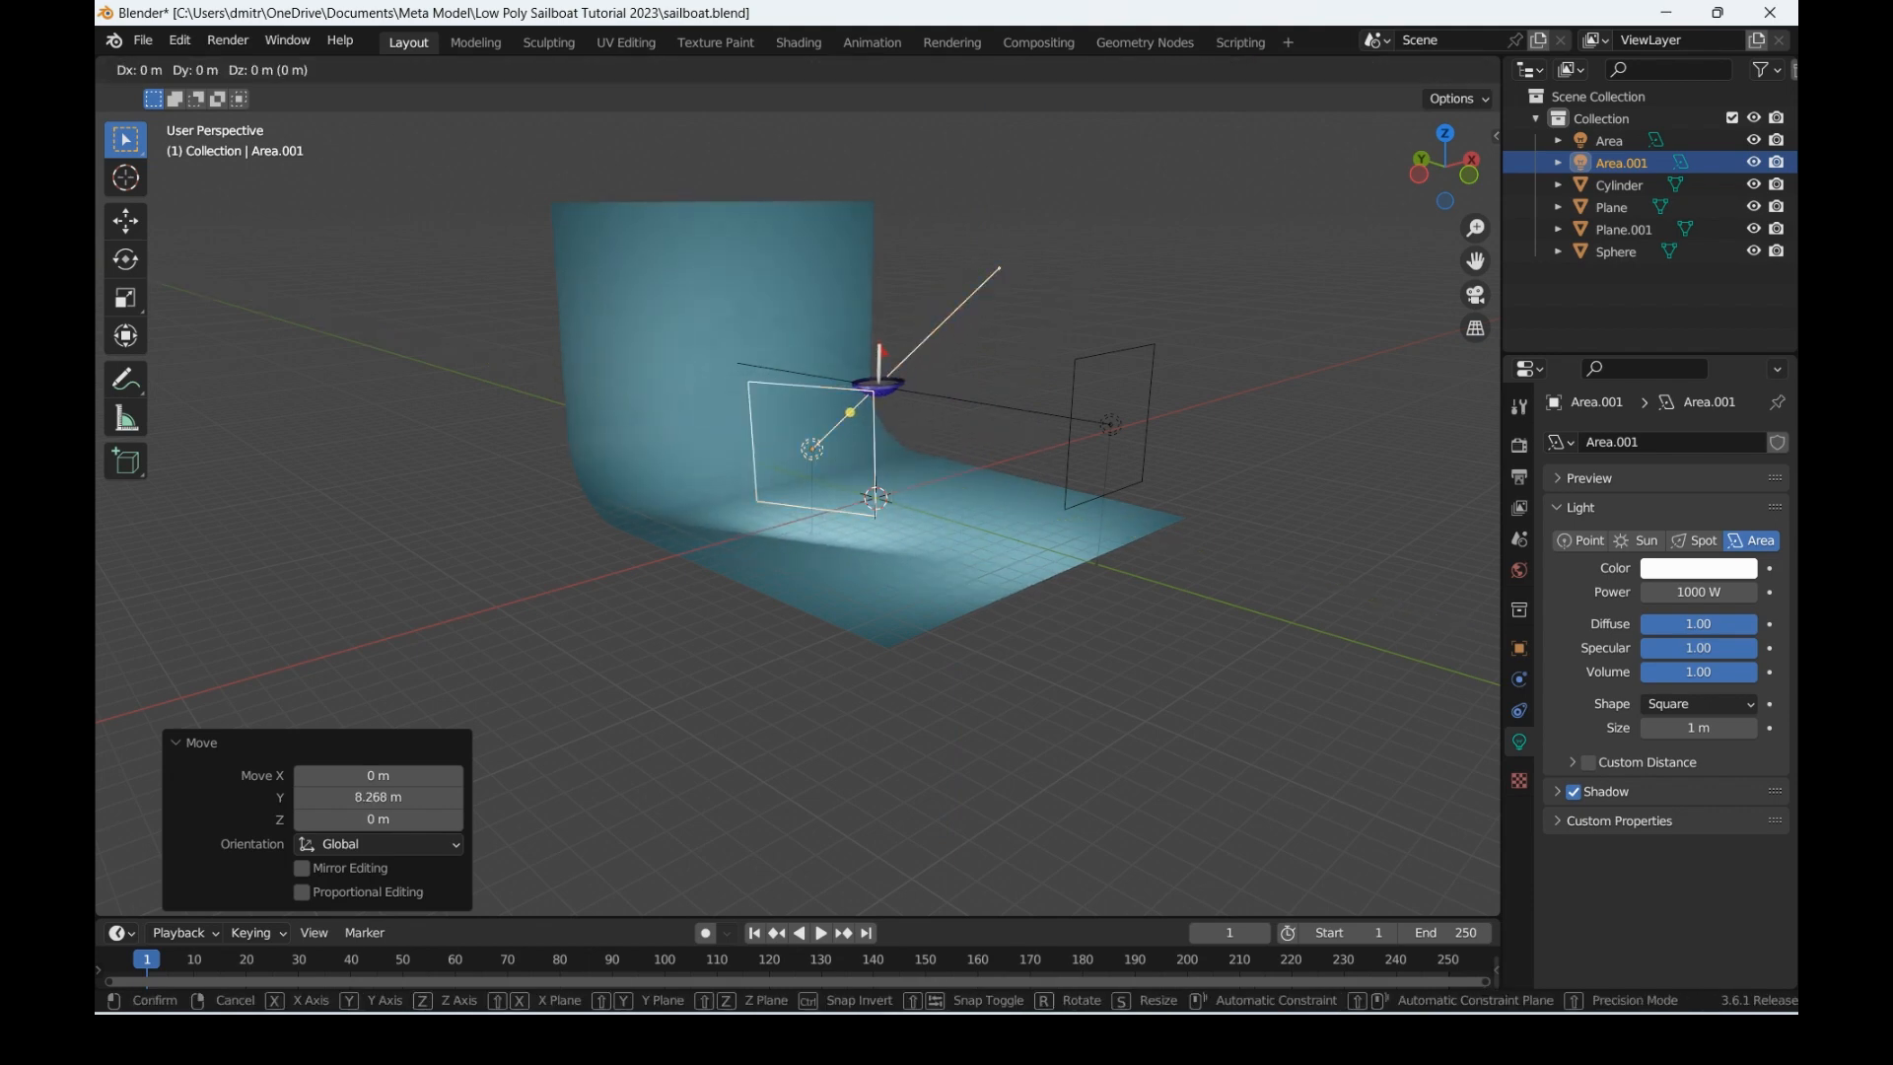
{"action": "key", "text": "x"}
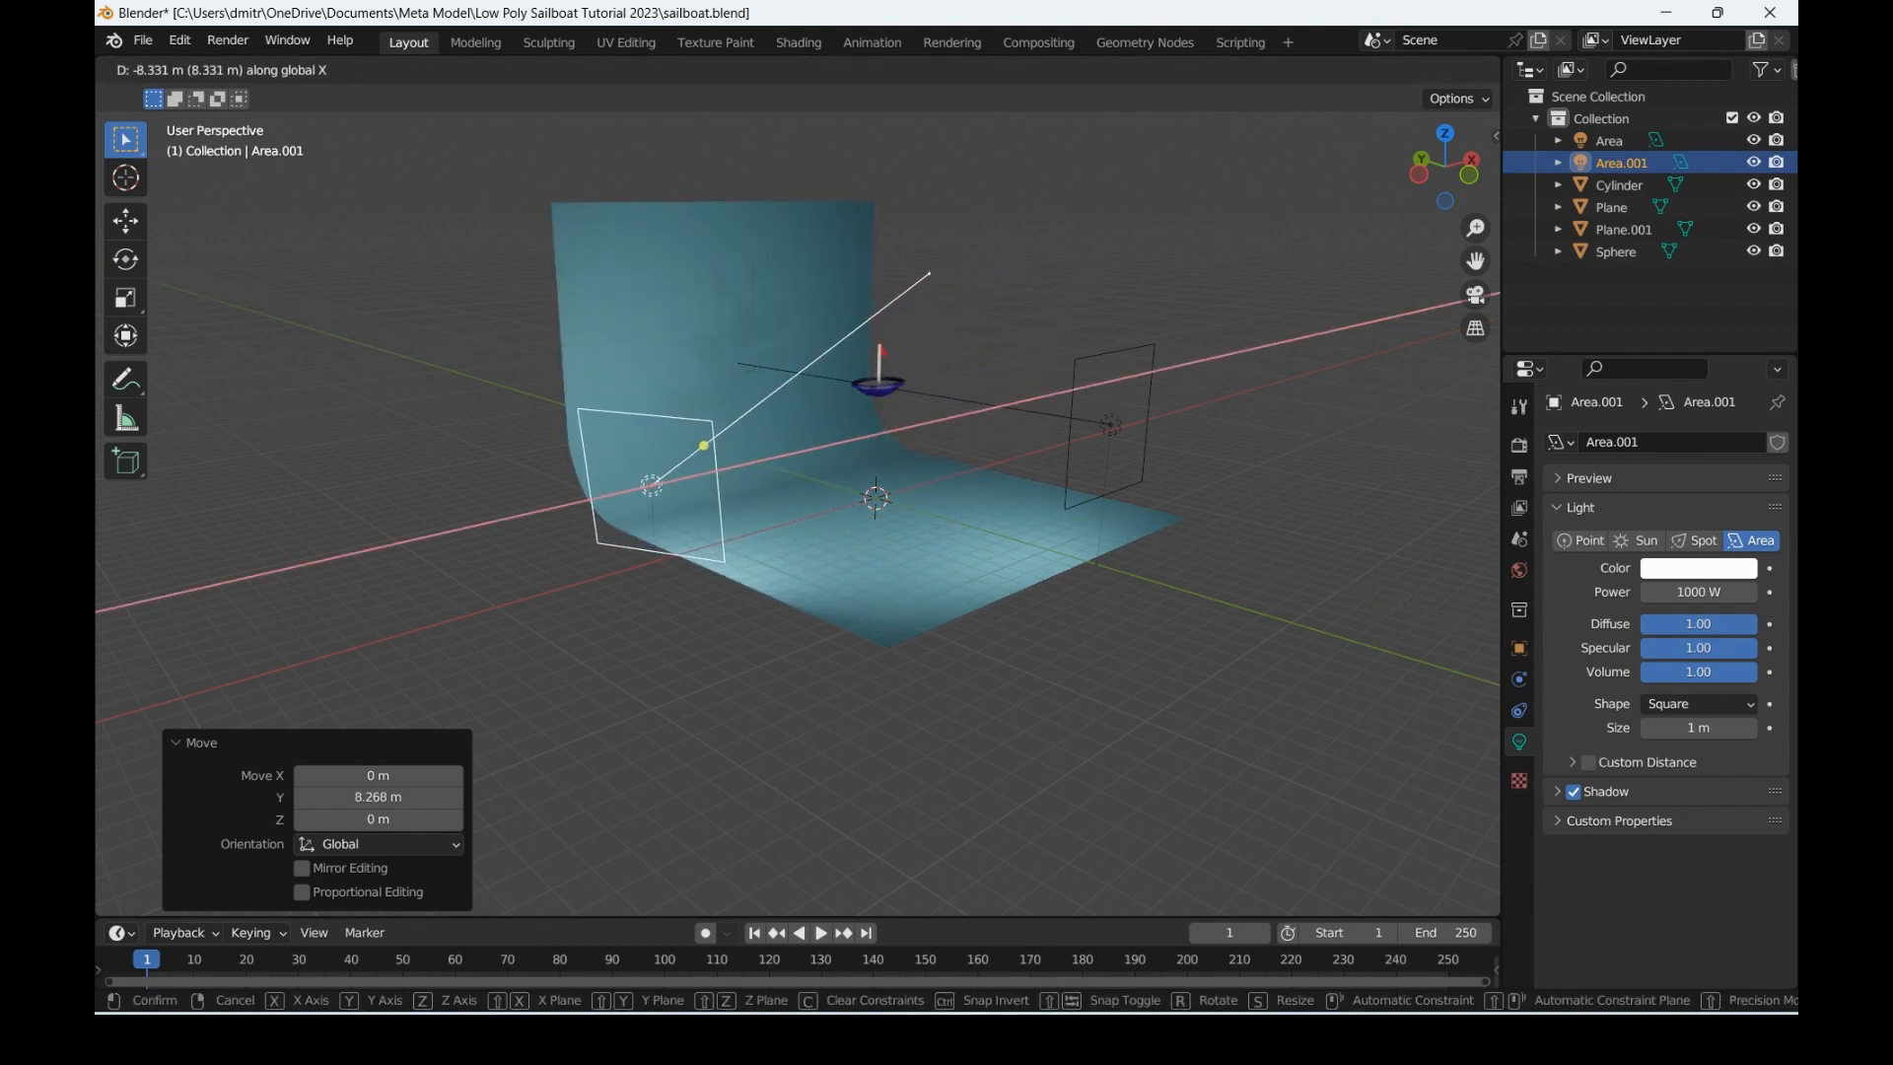
{"action": "key", "text": "Return"}
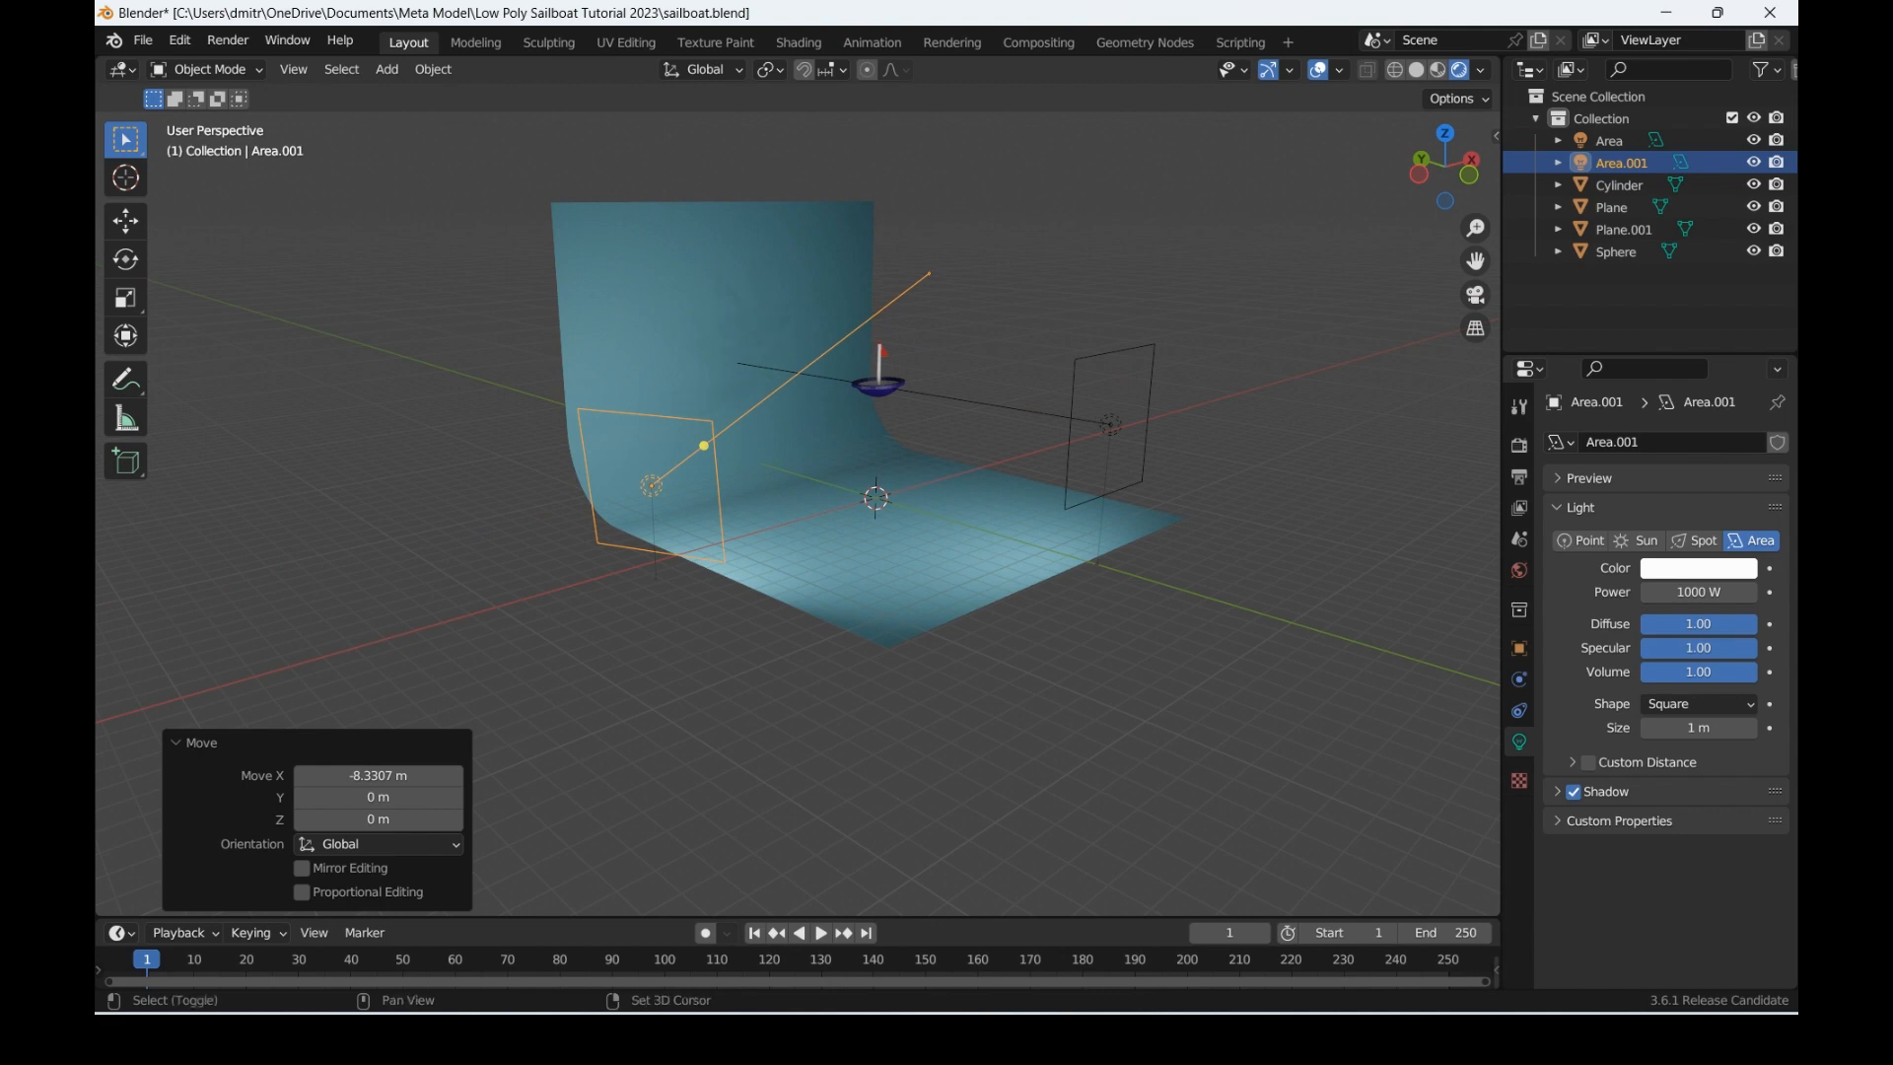
Step: Duplicate the side light about 26.3 m along X to the boat's opposite side and rotate the copy 180° around Z
{"action": "key", "text": "shift+d"}
{"action": "key", "text": "x"}
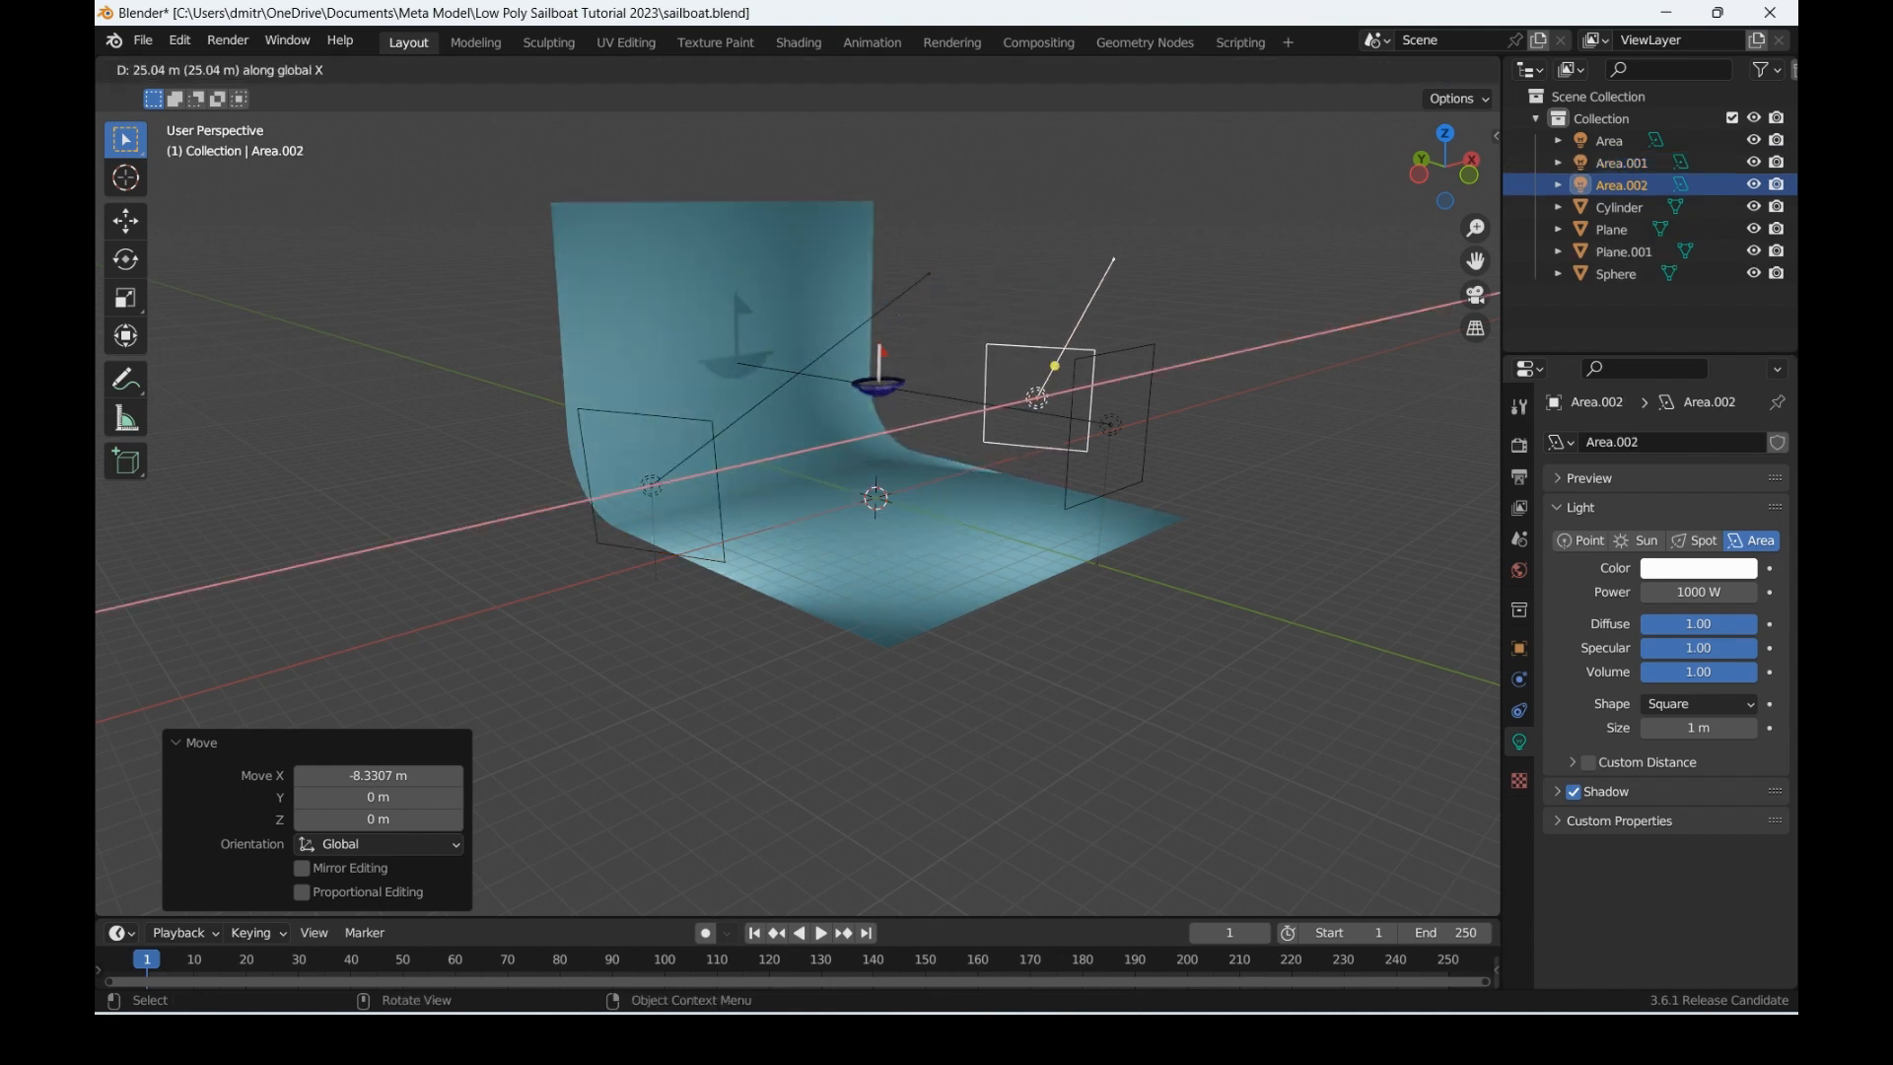
{"action": "key", "text": "Return"}
{"action": "type", "text": "rz"}
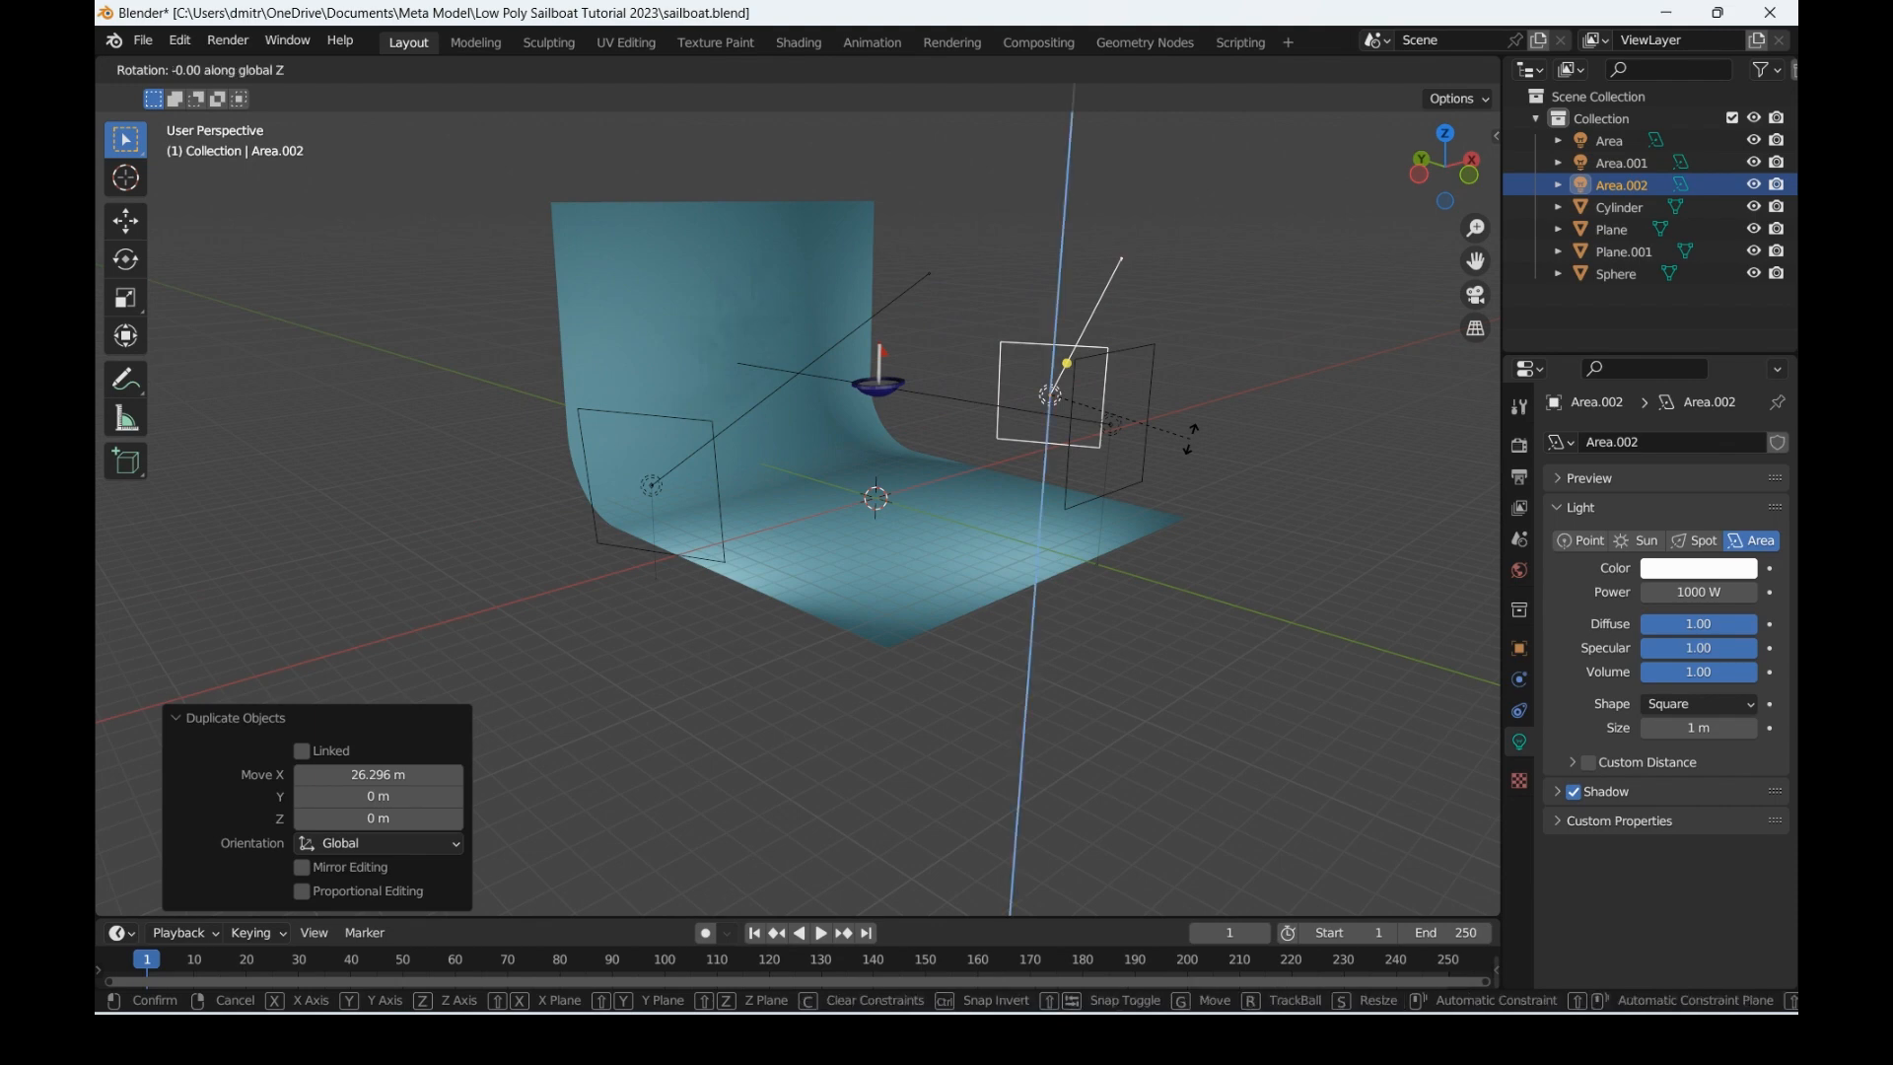
{"action": "type", "text": "180"}
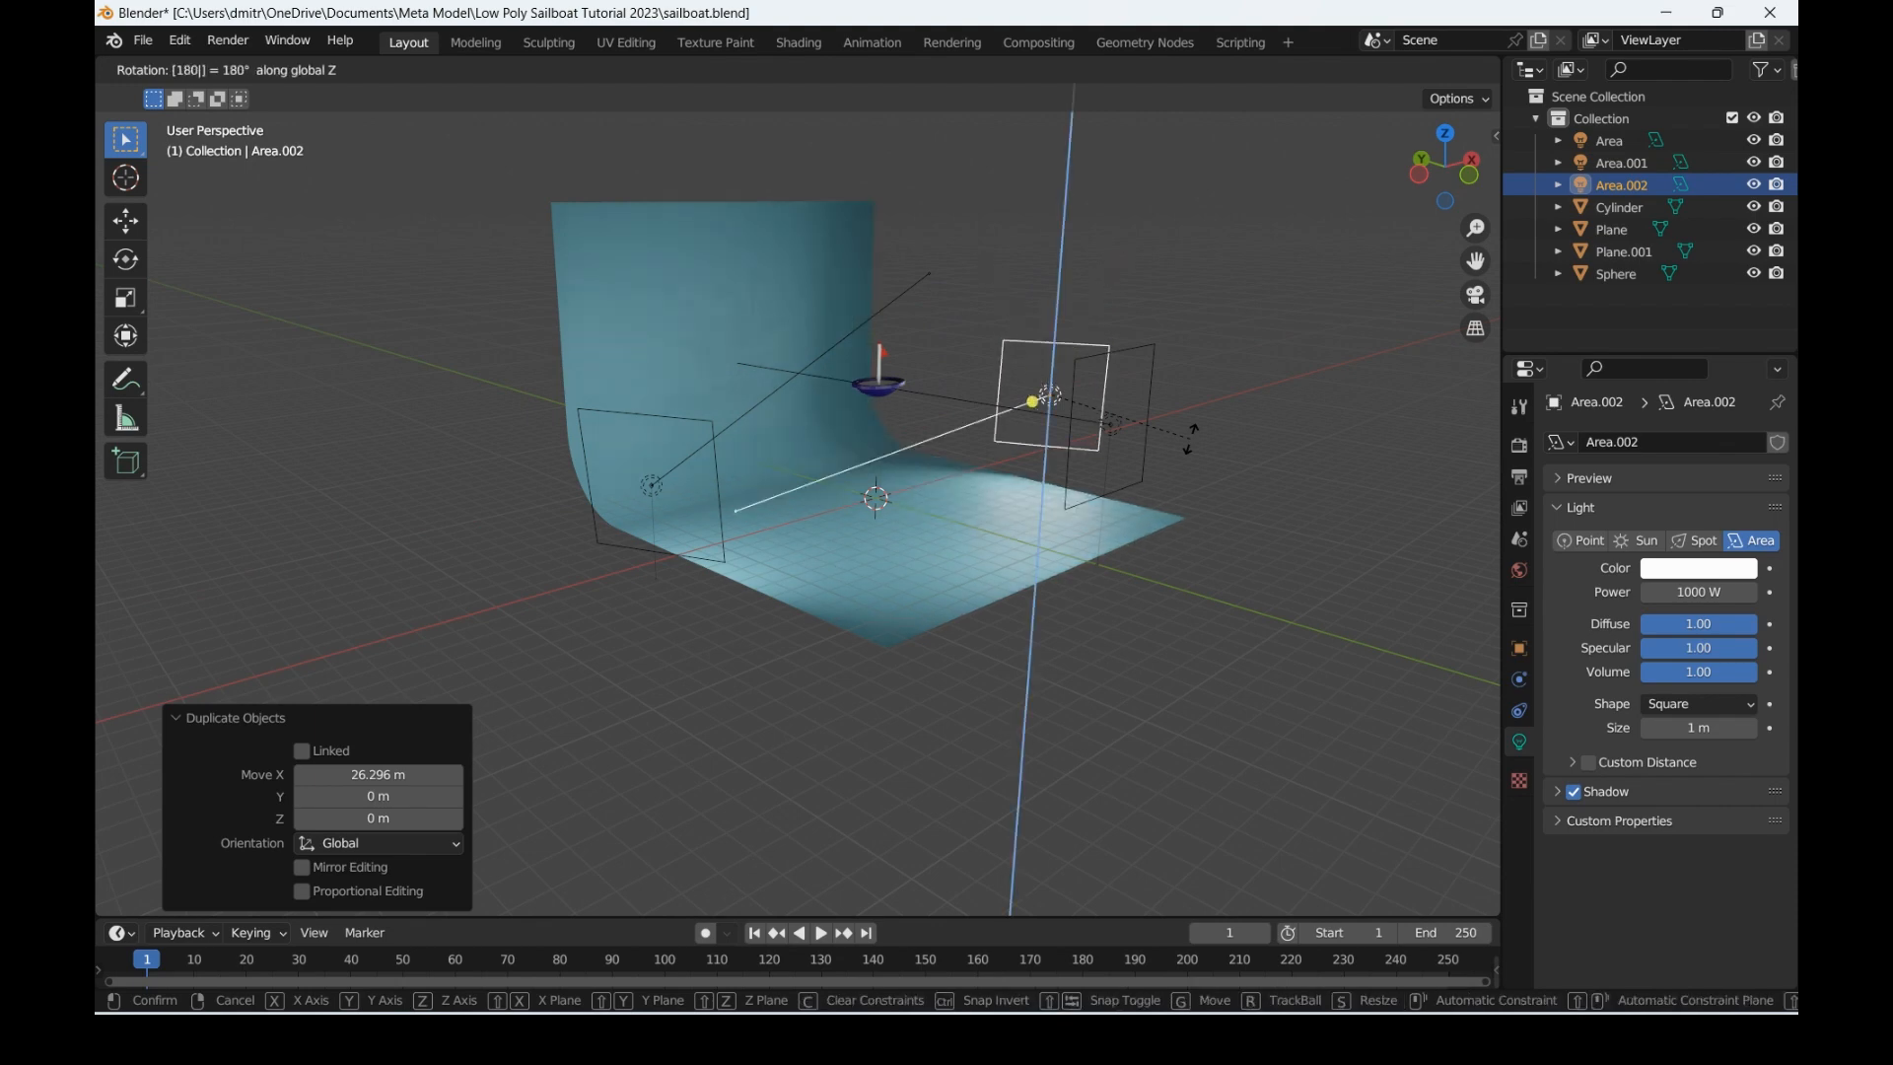
{"action": "key", "text": "Return"}
Step: Rotate the new side light about -397° around global Z to aim it at the boat, and clear the selection
{"action": "left_click_drag", "start_coordinate": [1445, 168], "coordinate": [1297, 218]}
{"action": "key", "text": "r"}
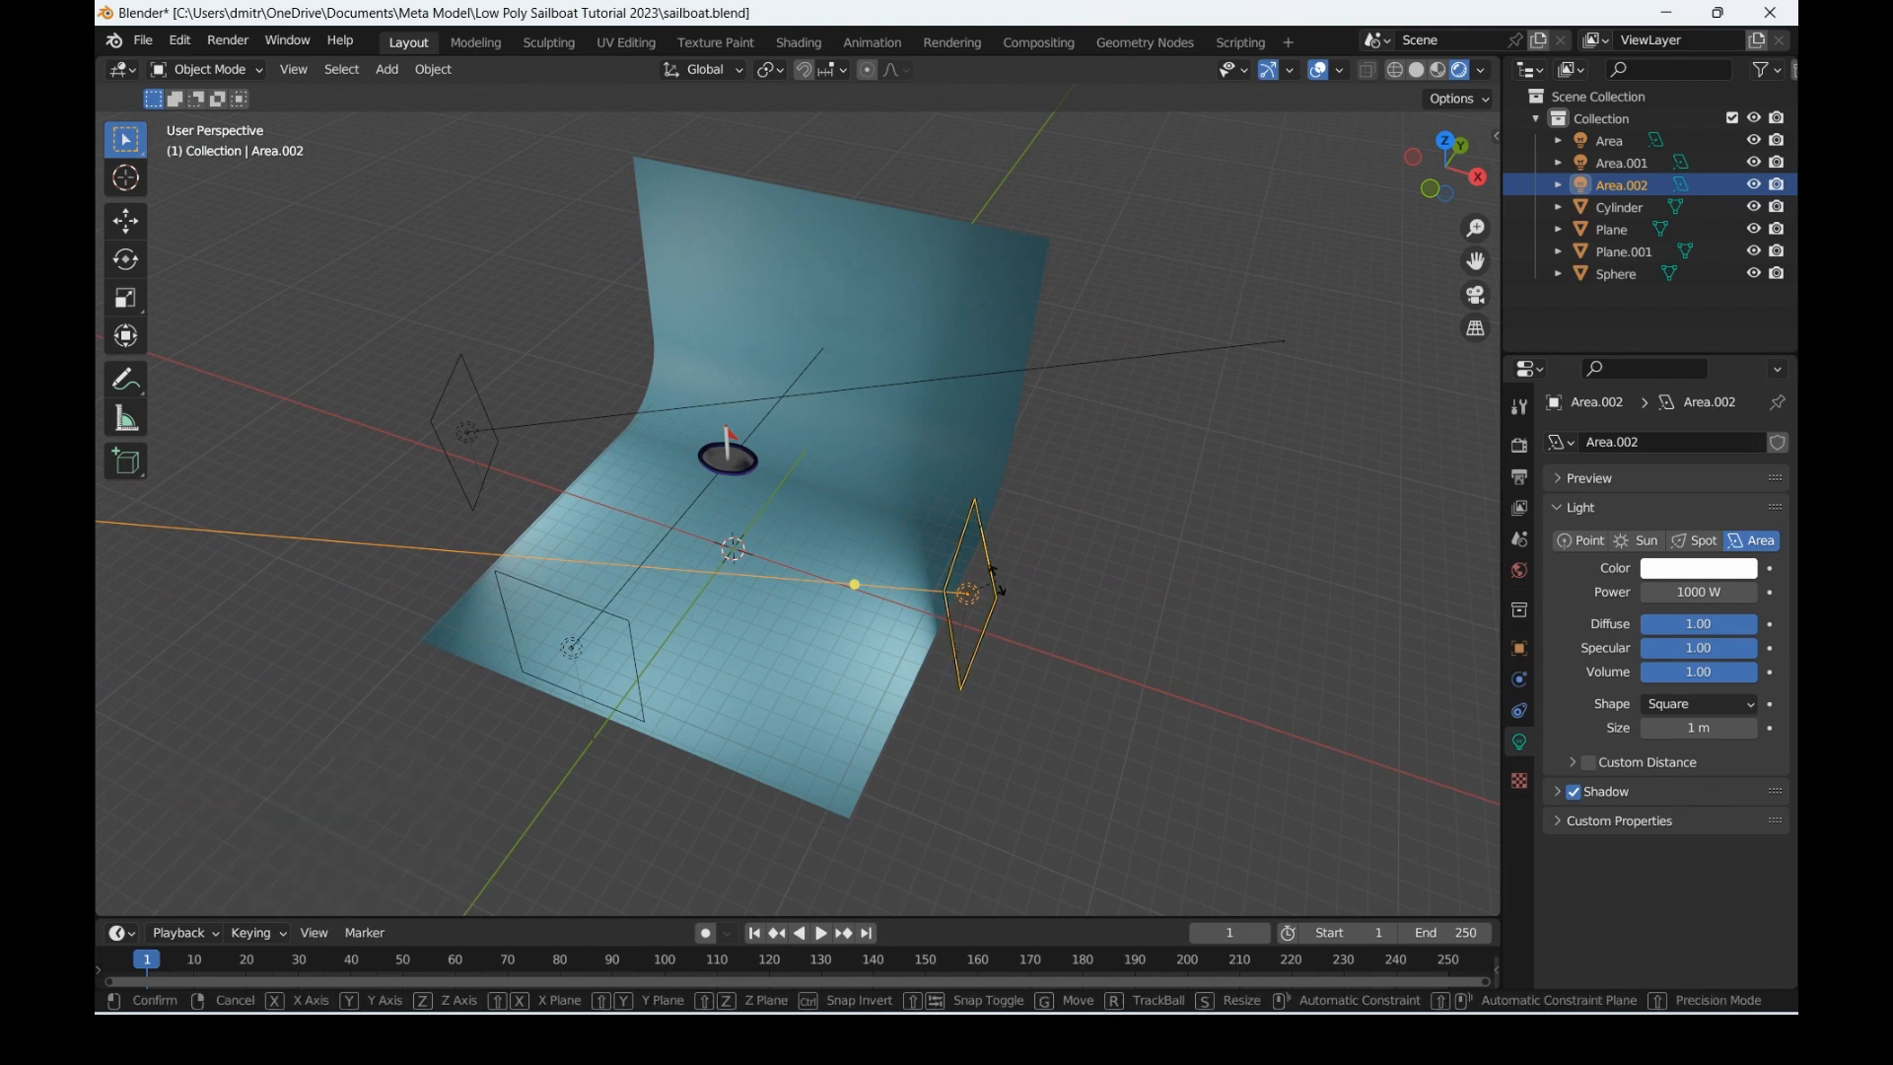
{"action": "key", "text": "z"}
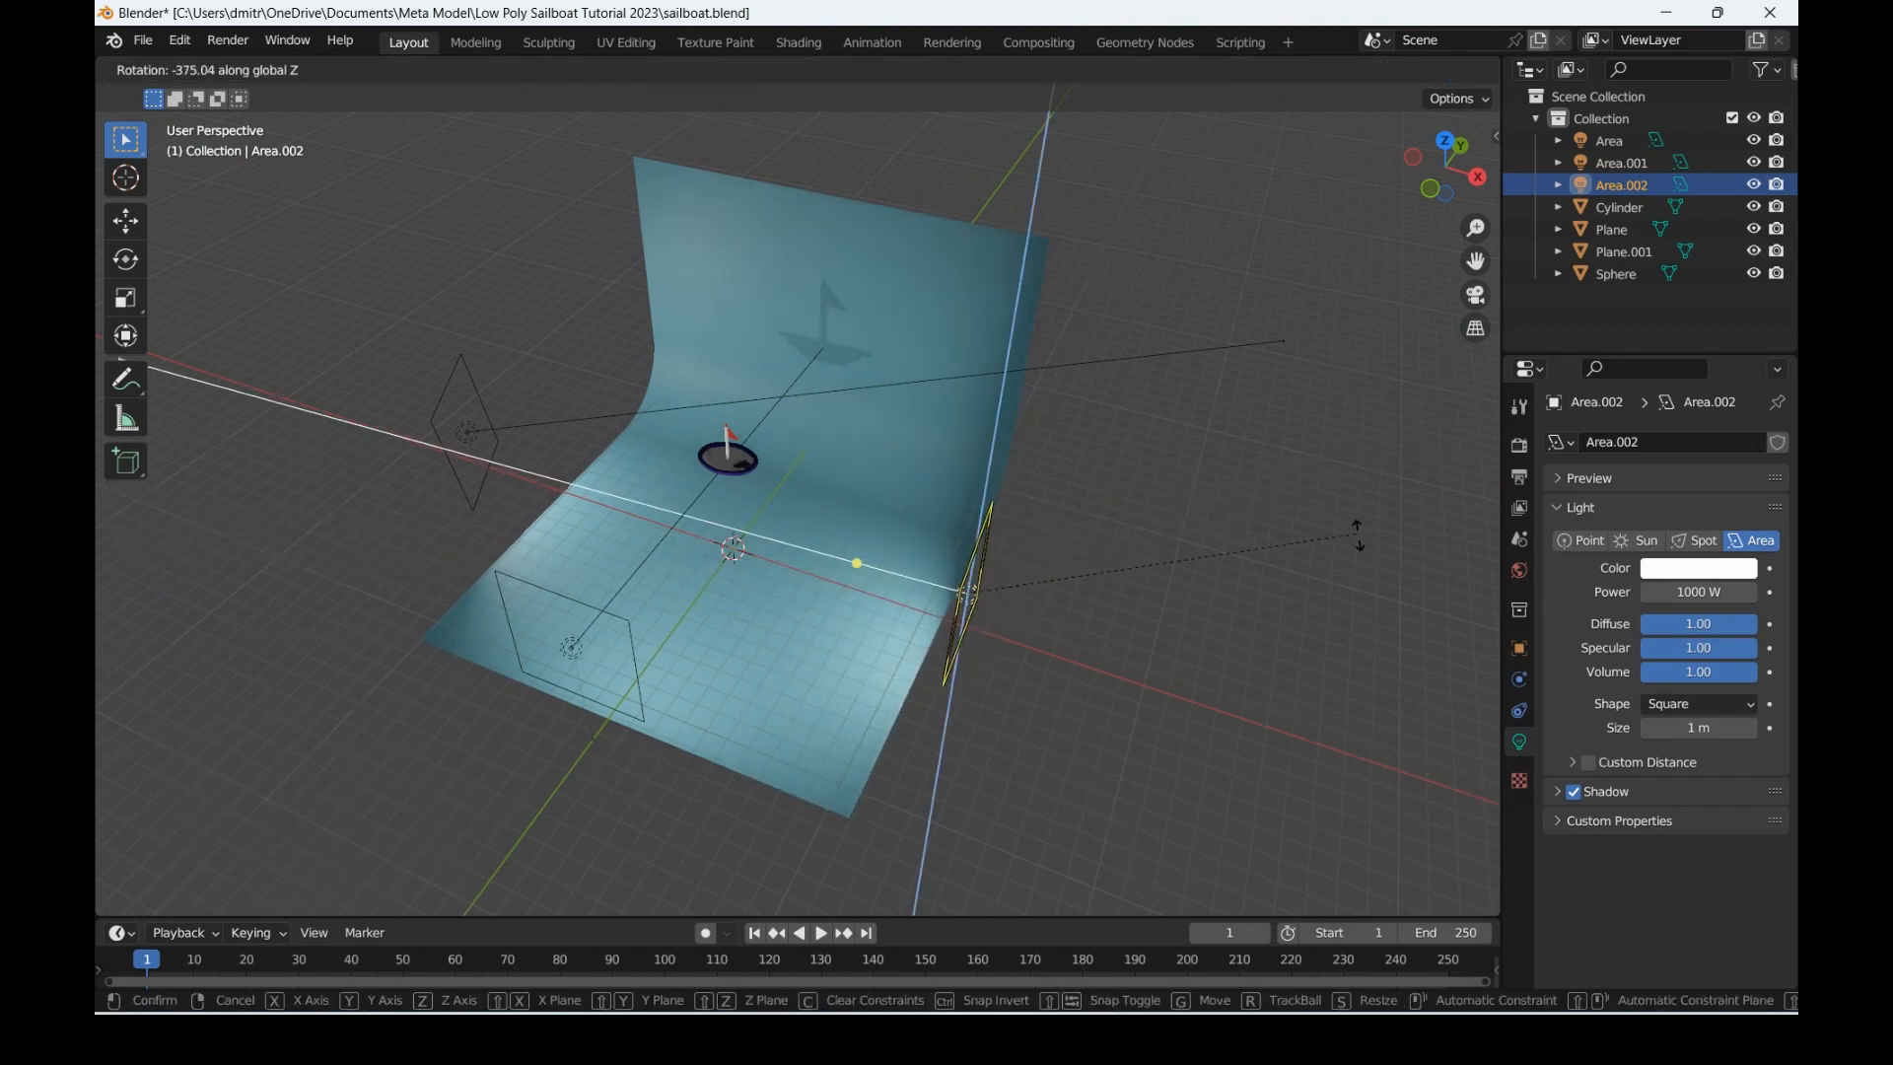
{"action": "left_click", "coordinate": [1390, 706]}
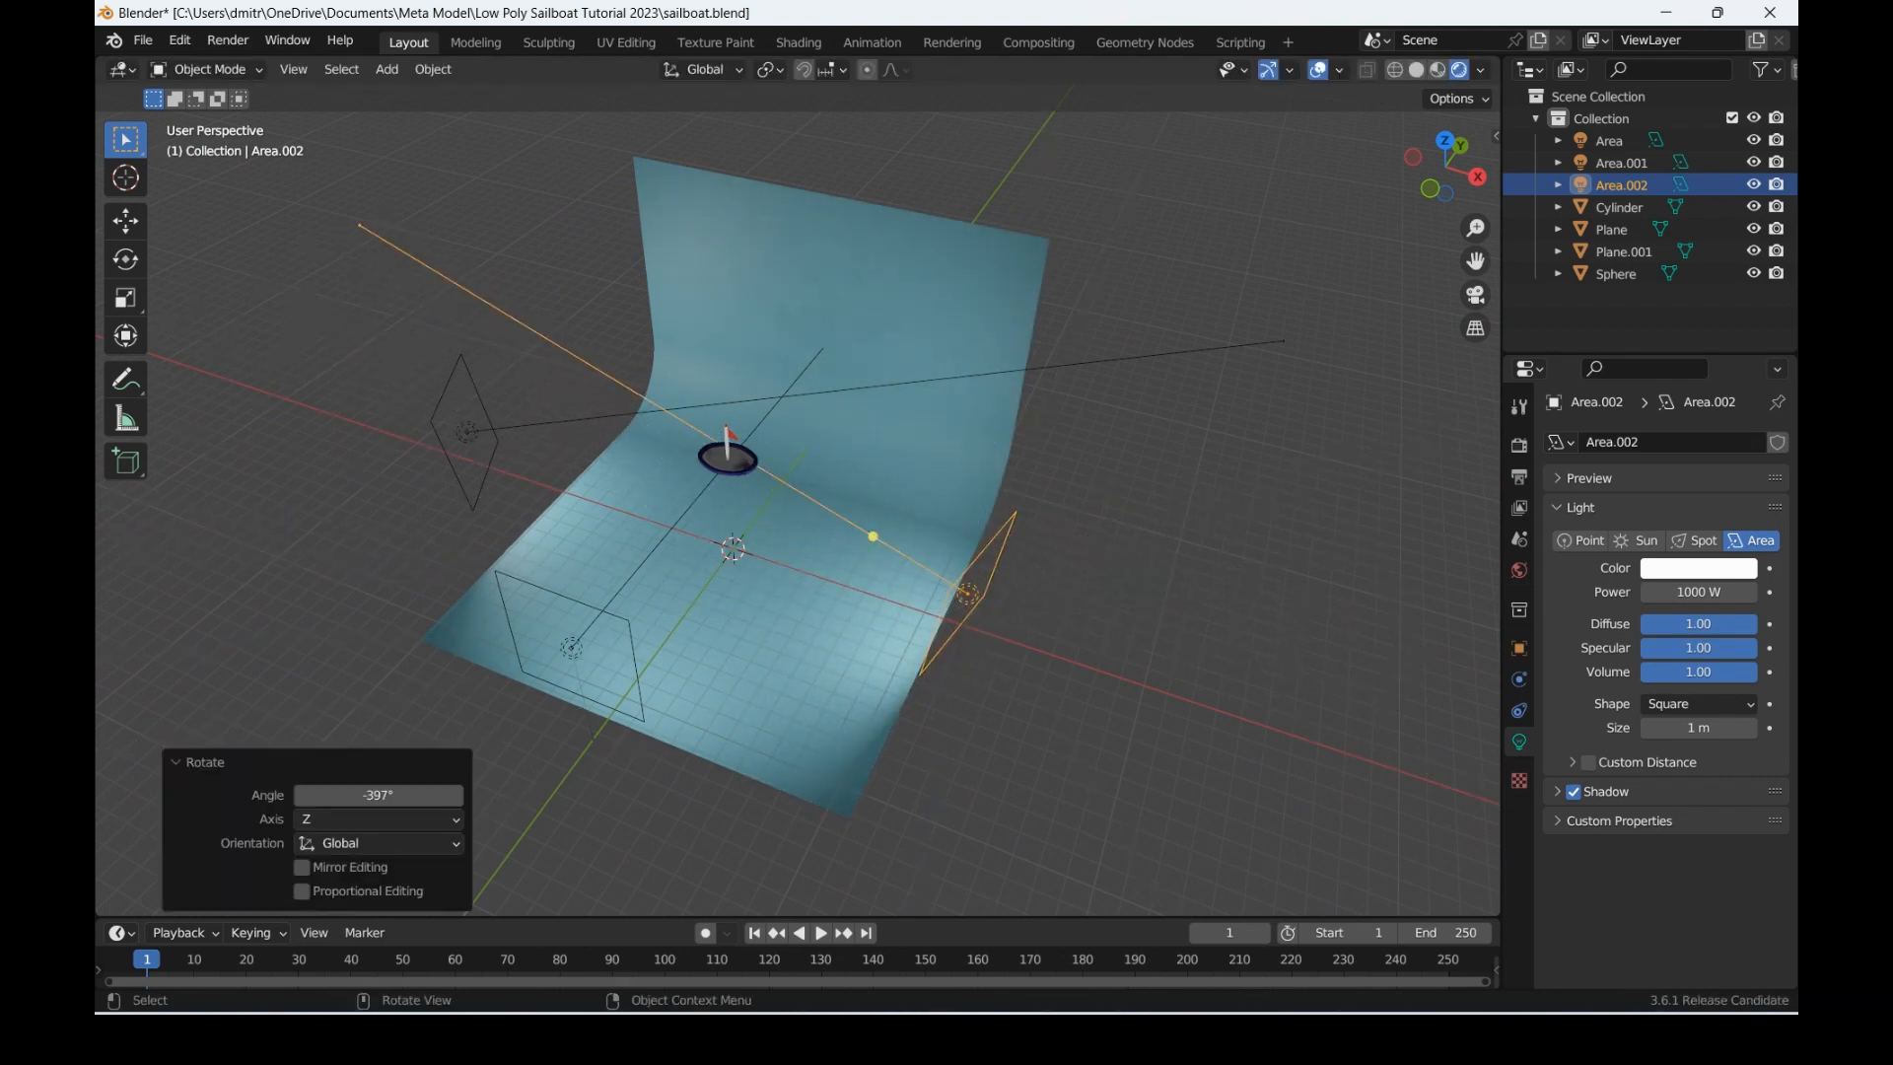
{"action": "left_click", "coordinate": [643, 659]}
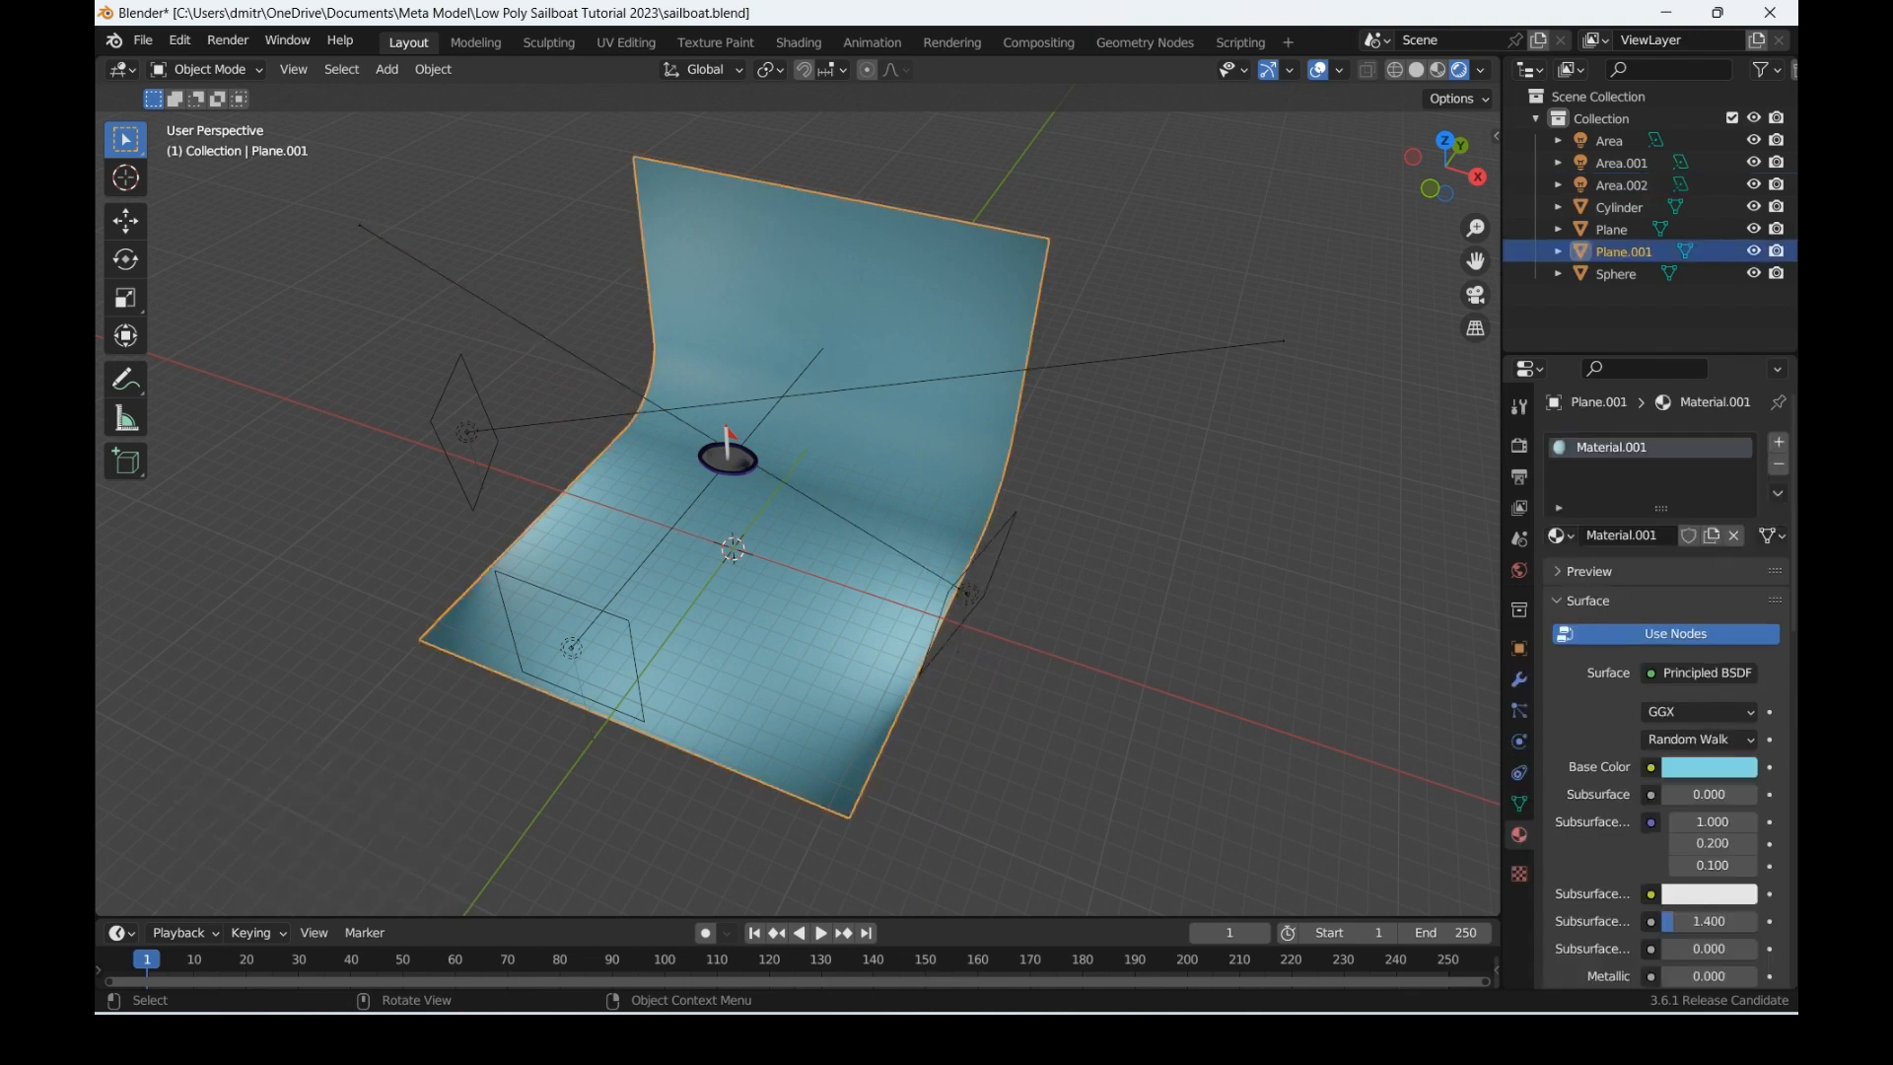
{"action": "left_click", "coordinate": [635, 659]}
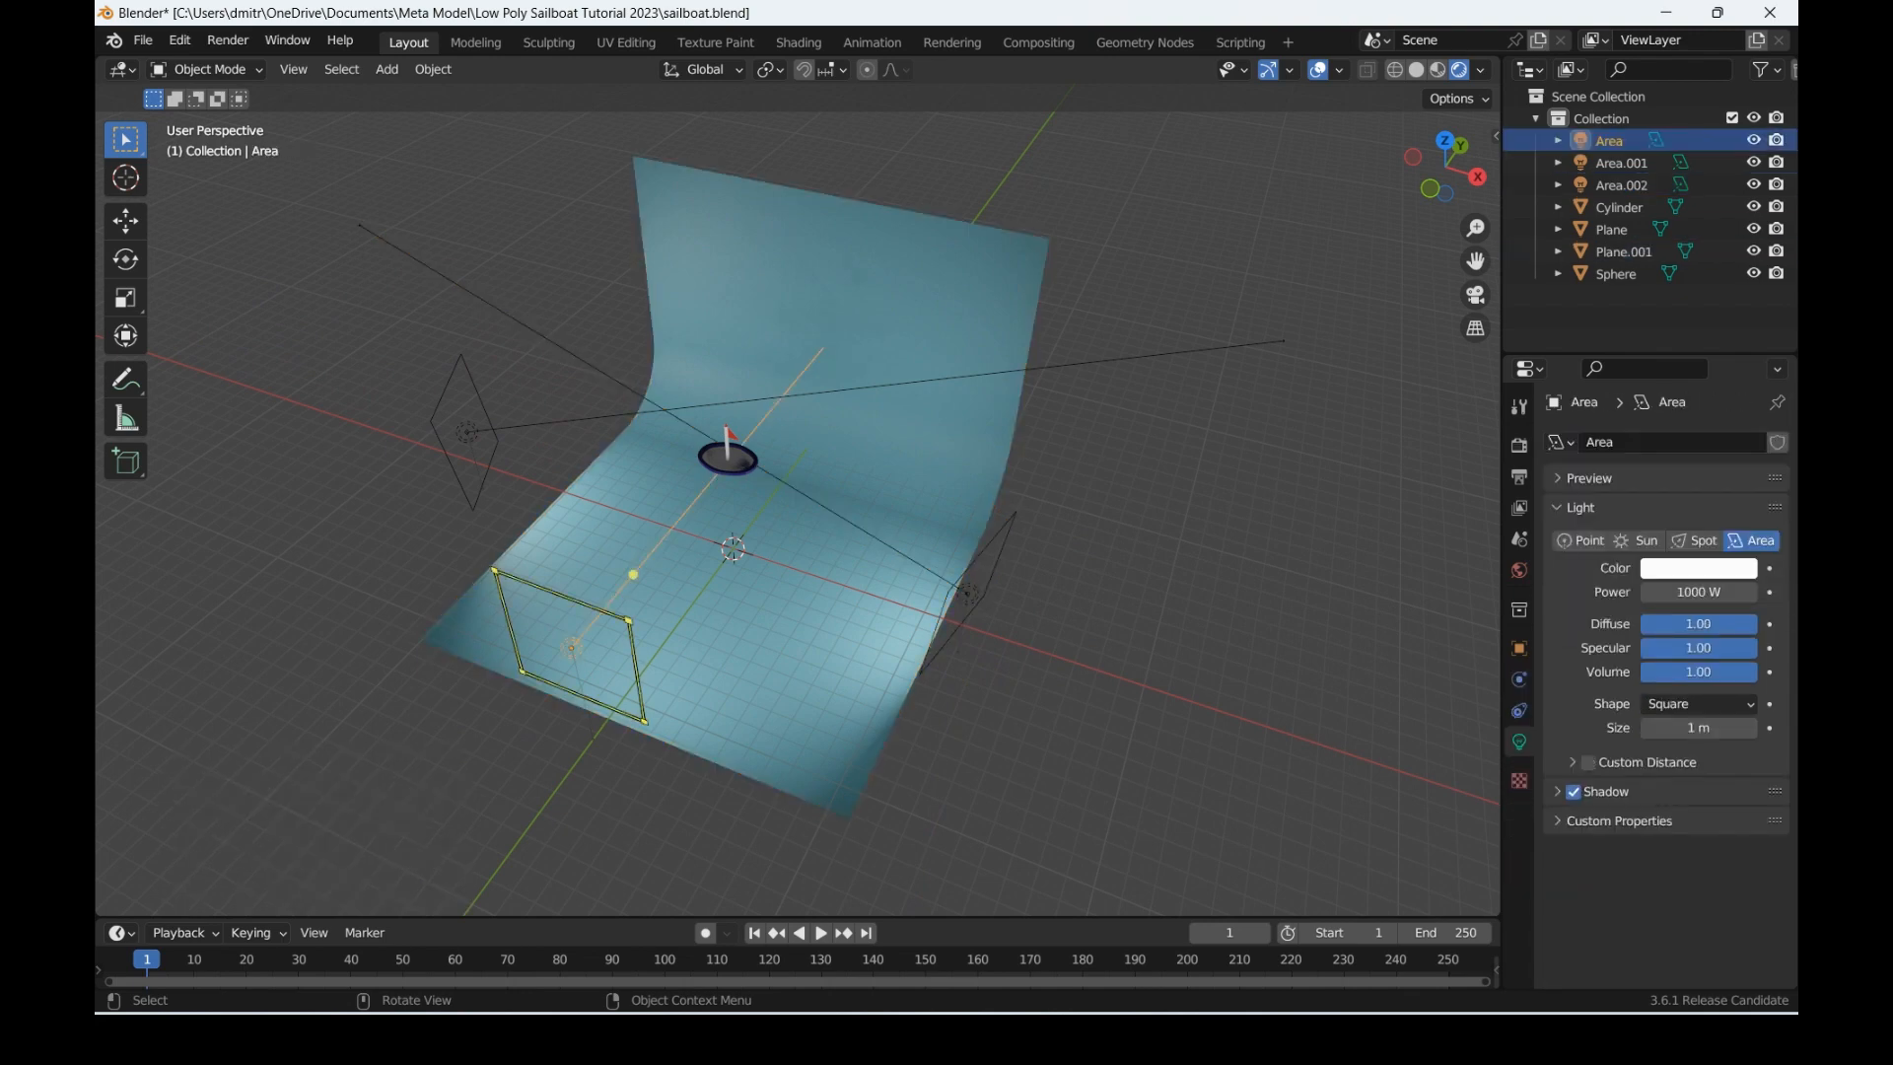
{"action": "key", "text": "alt+a"}
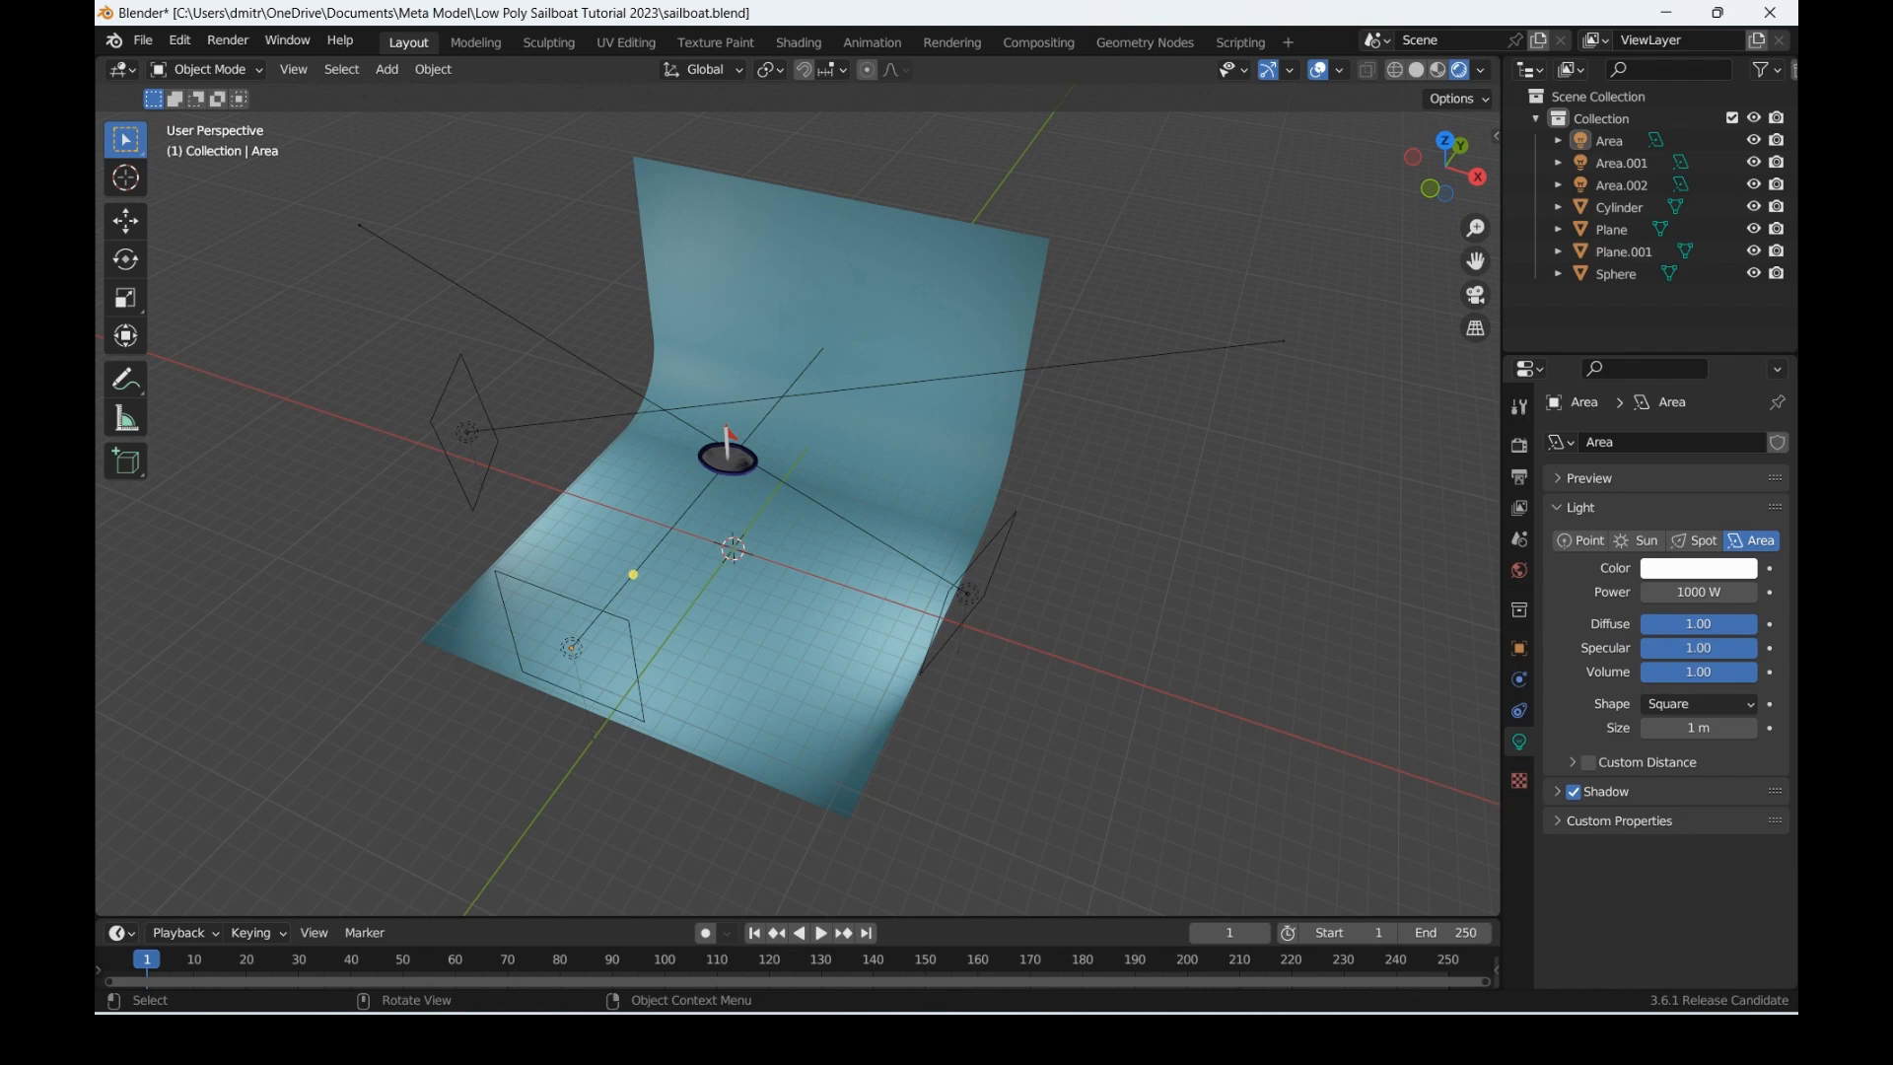
Step: Add a point light and place it behind the boat, about 5.37 m up Z and 8.42 m along Y
{"action": "key", "text": "shift+a"}
{"action": "mouse_move", "coordinate": [1065, 668]}
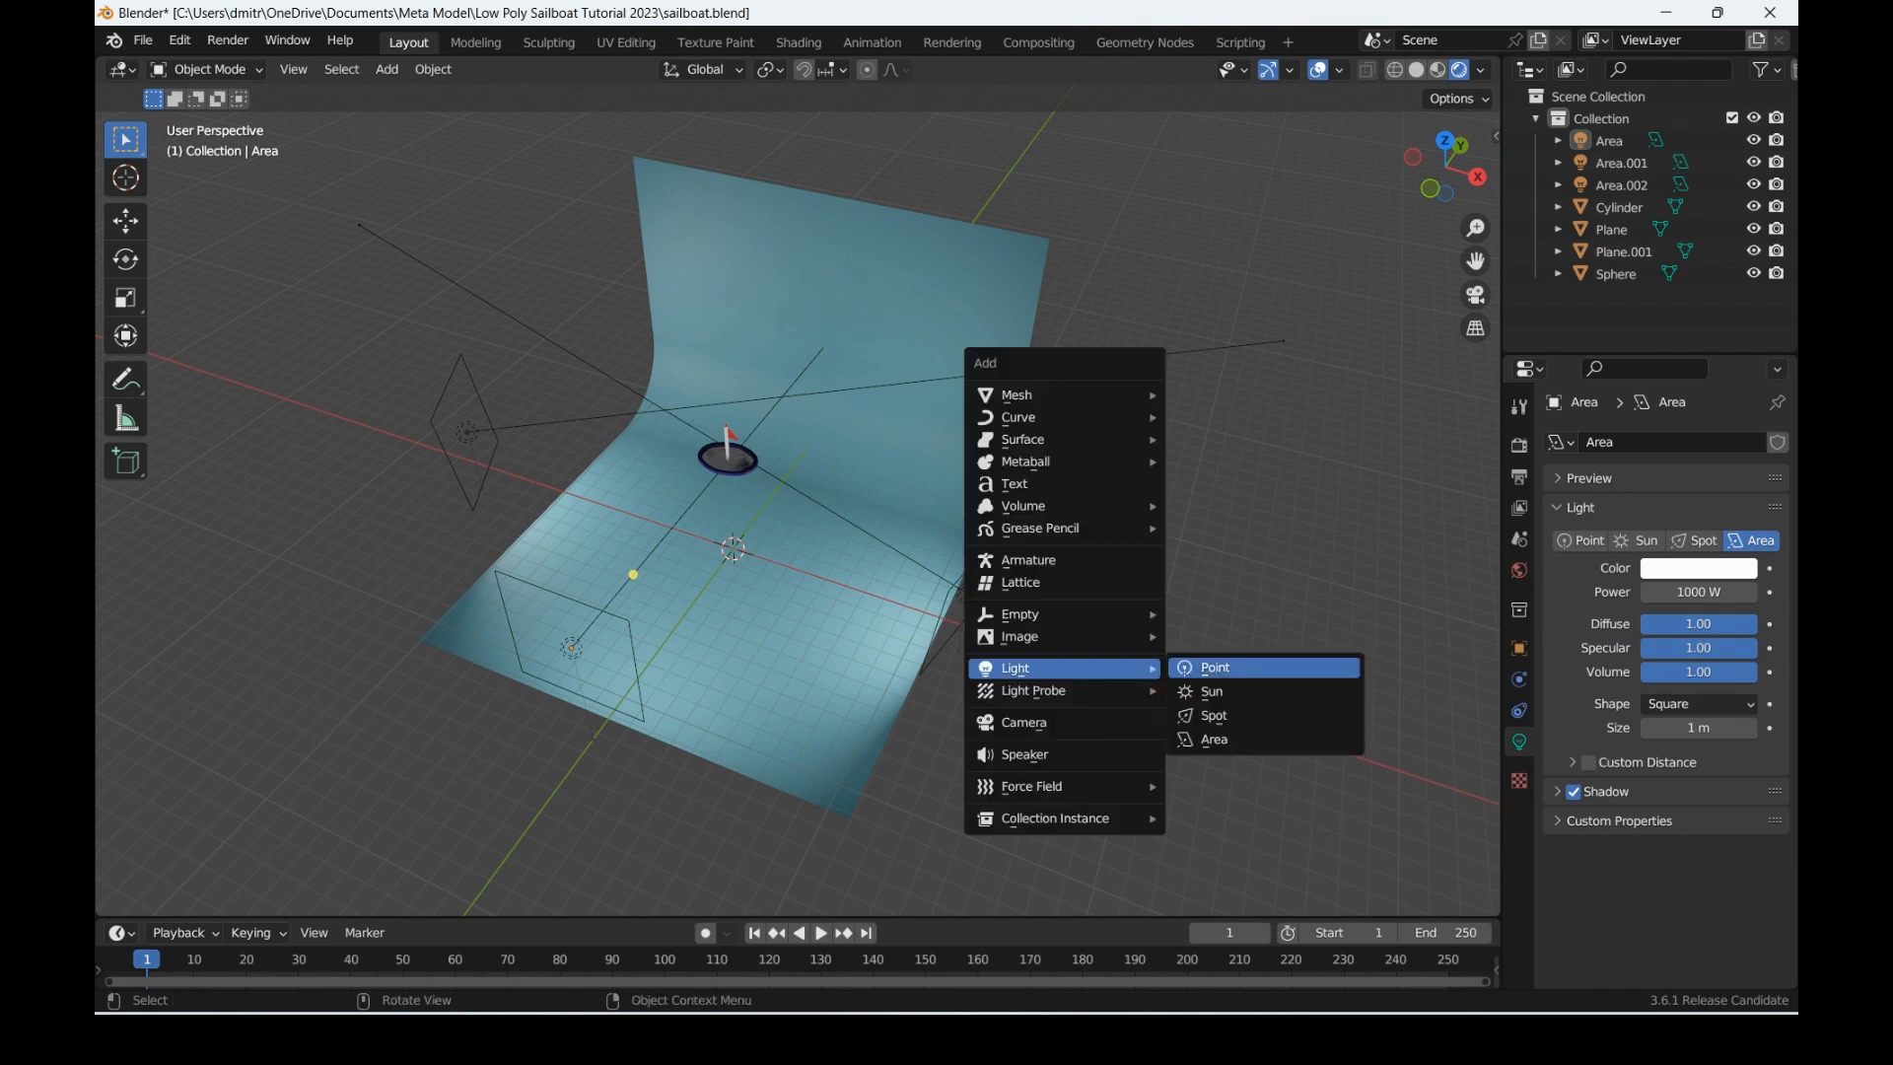
{"action": "left_click", "coordinate": [1222, 668]}
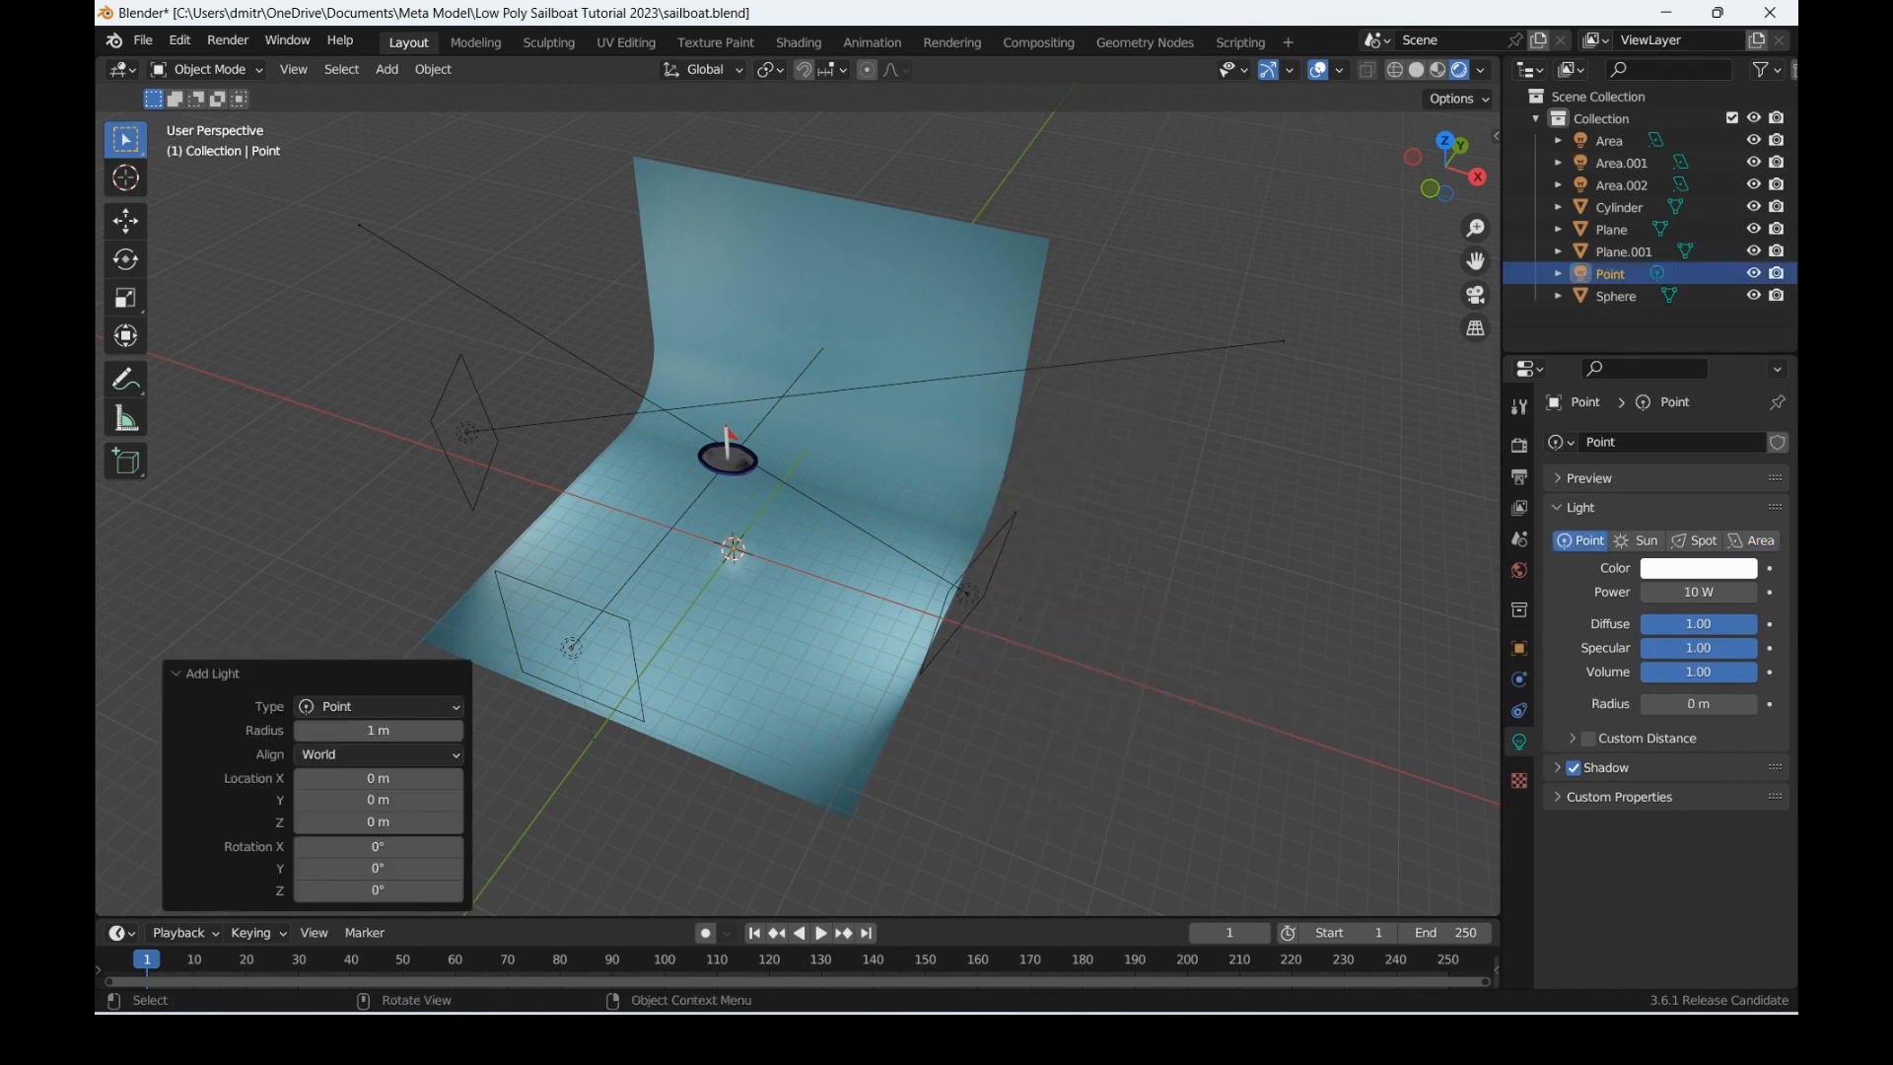
{"action": "key", "text": "g"}
{"action": "key", "text": "z"}
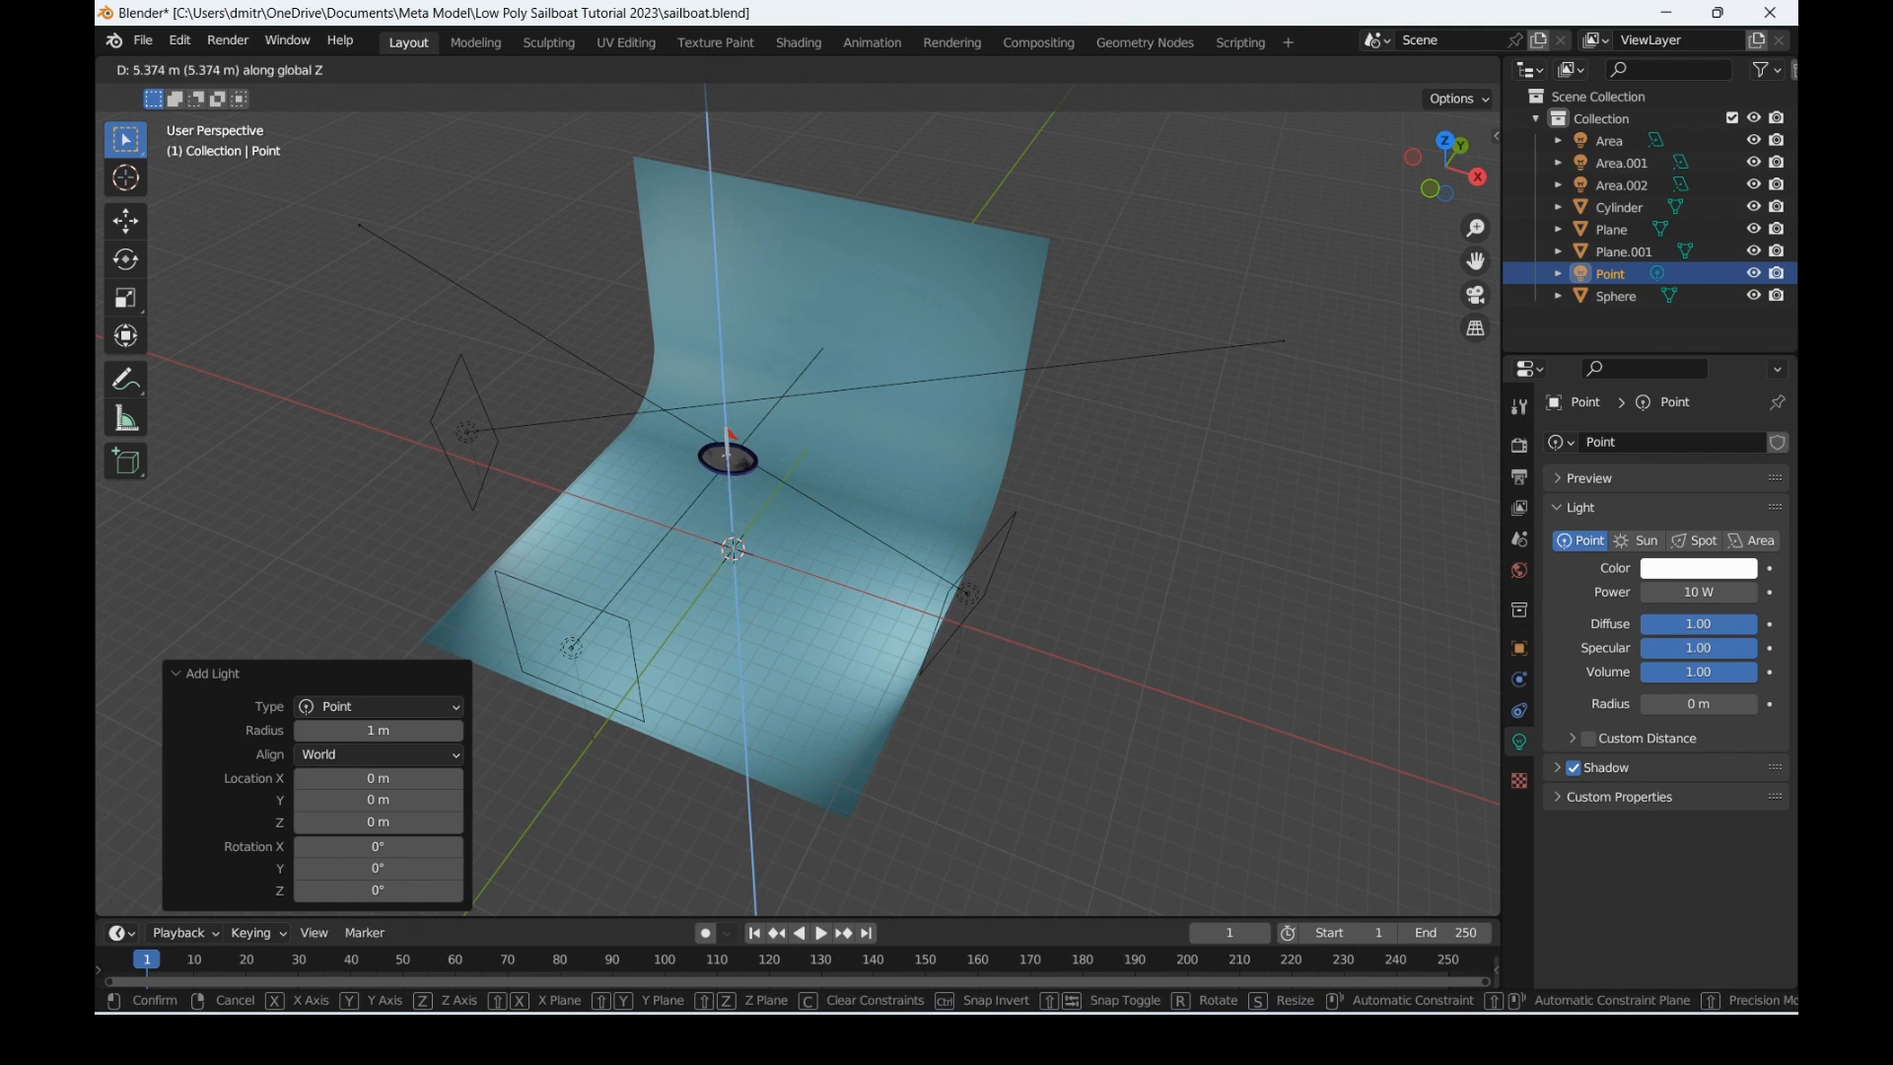
{"action": "key", "text": "Return"}
{"action": "key", "text": "g"}
{"action": "key", "text": "y"}
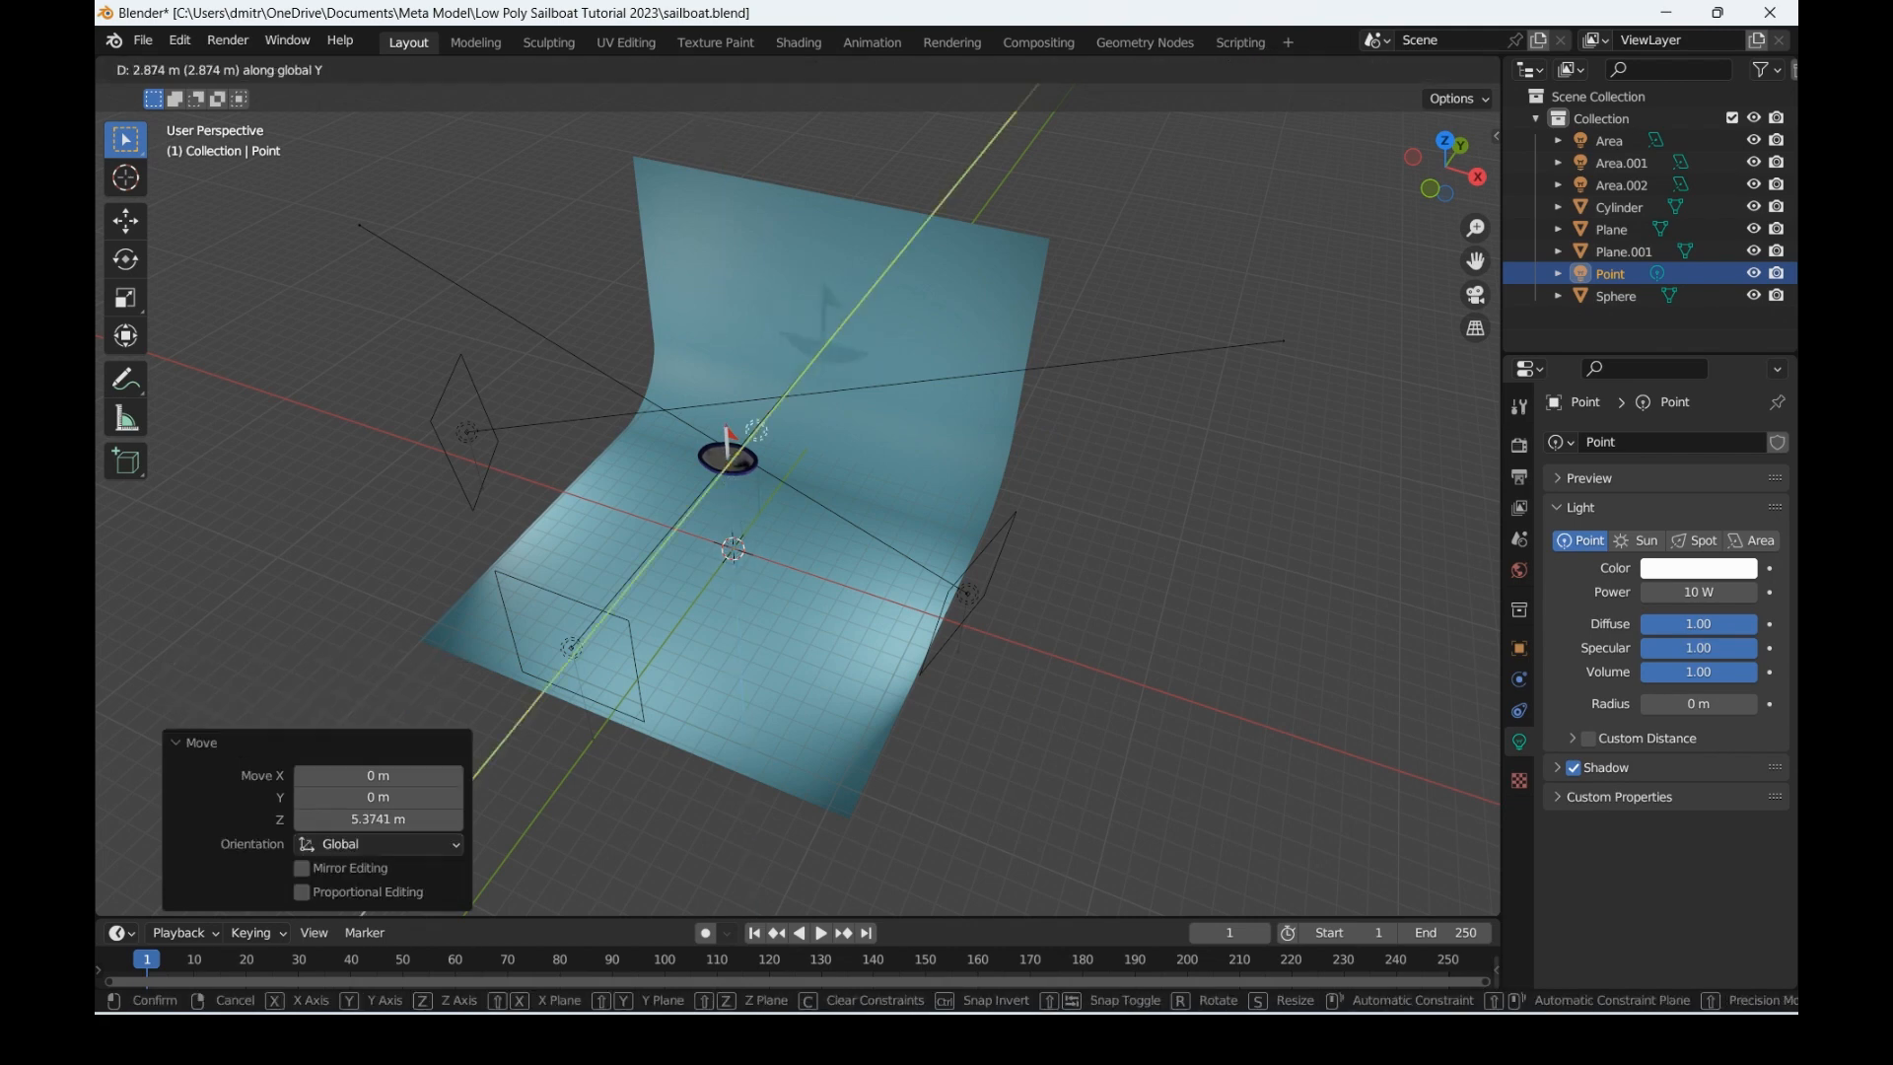
{"action": "key", "text": "Return"}
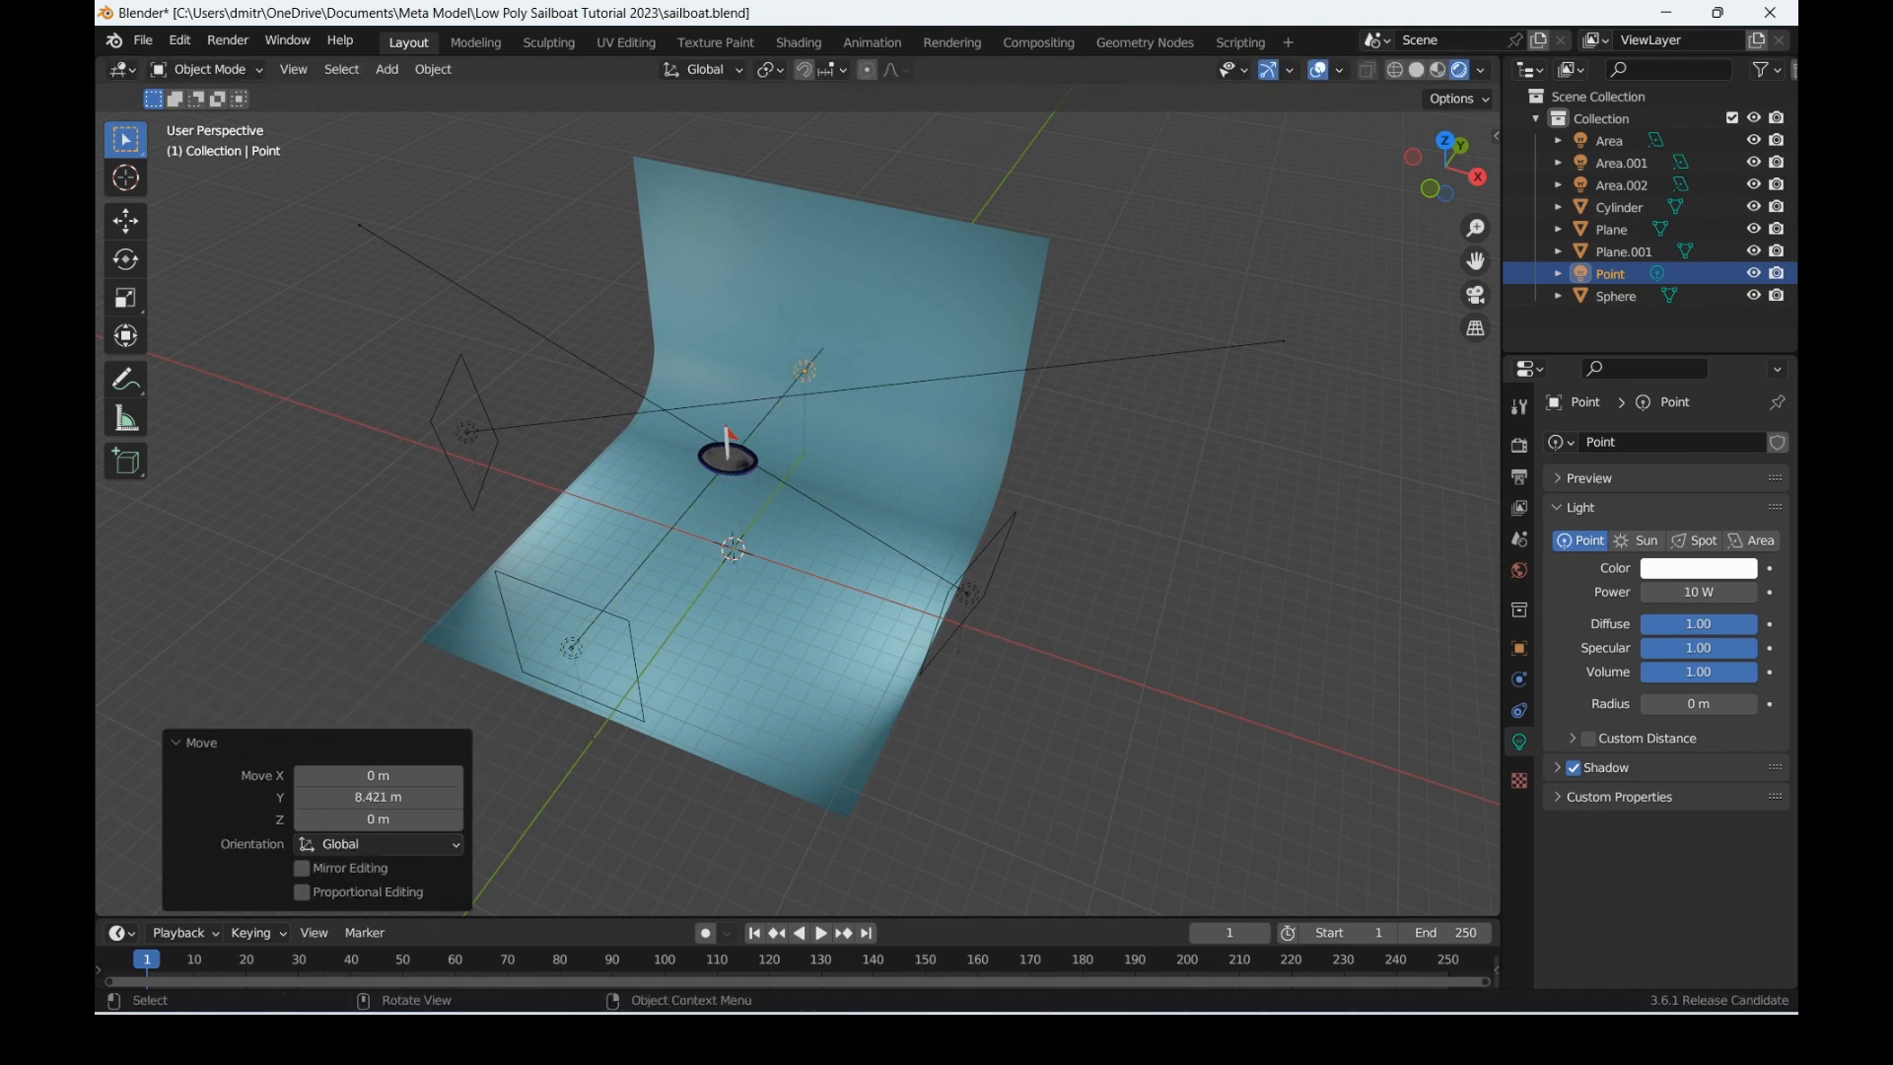
Step: Set the point light's power to 2000 W and lower it about 0.5 m along Z
{"action": "left_click", "coordinate": [1699, 593]}
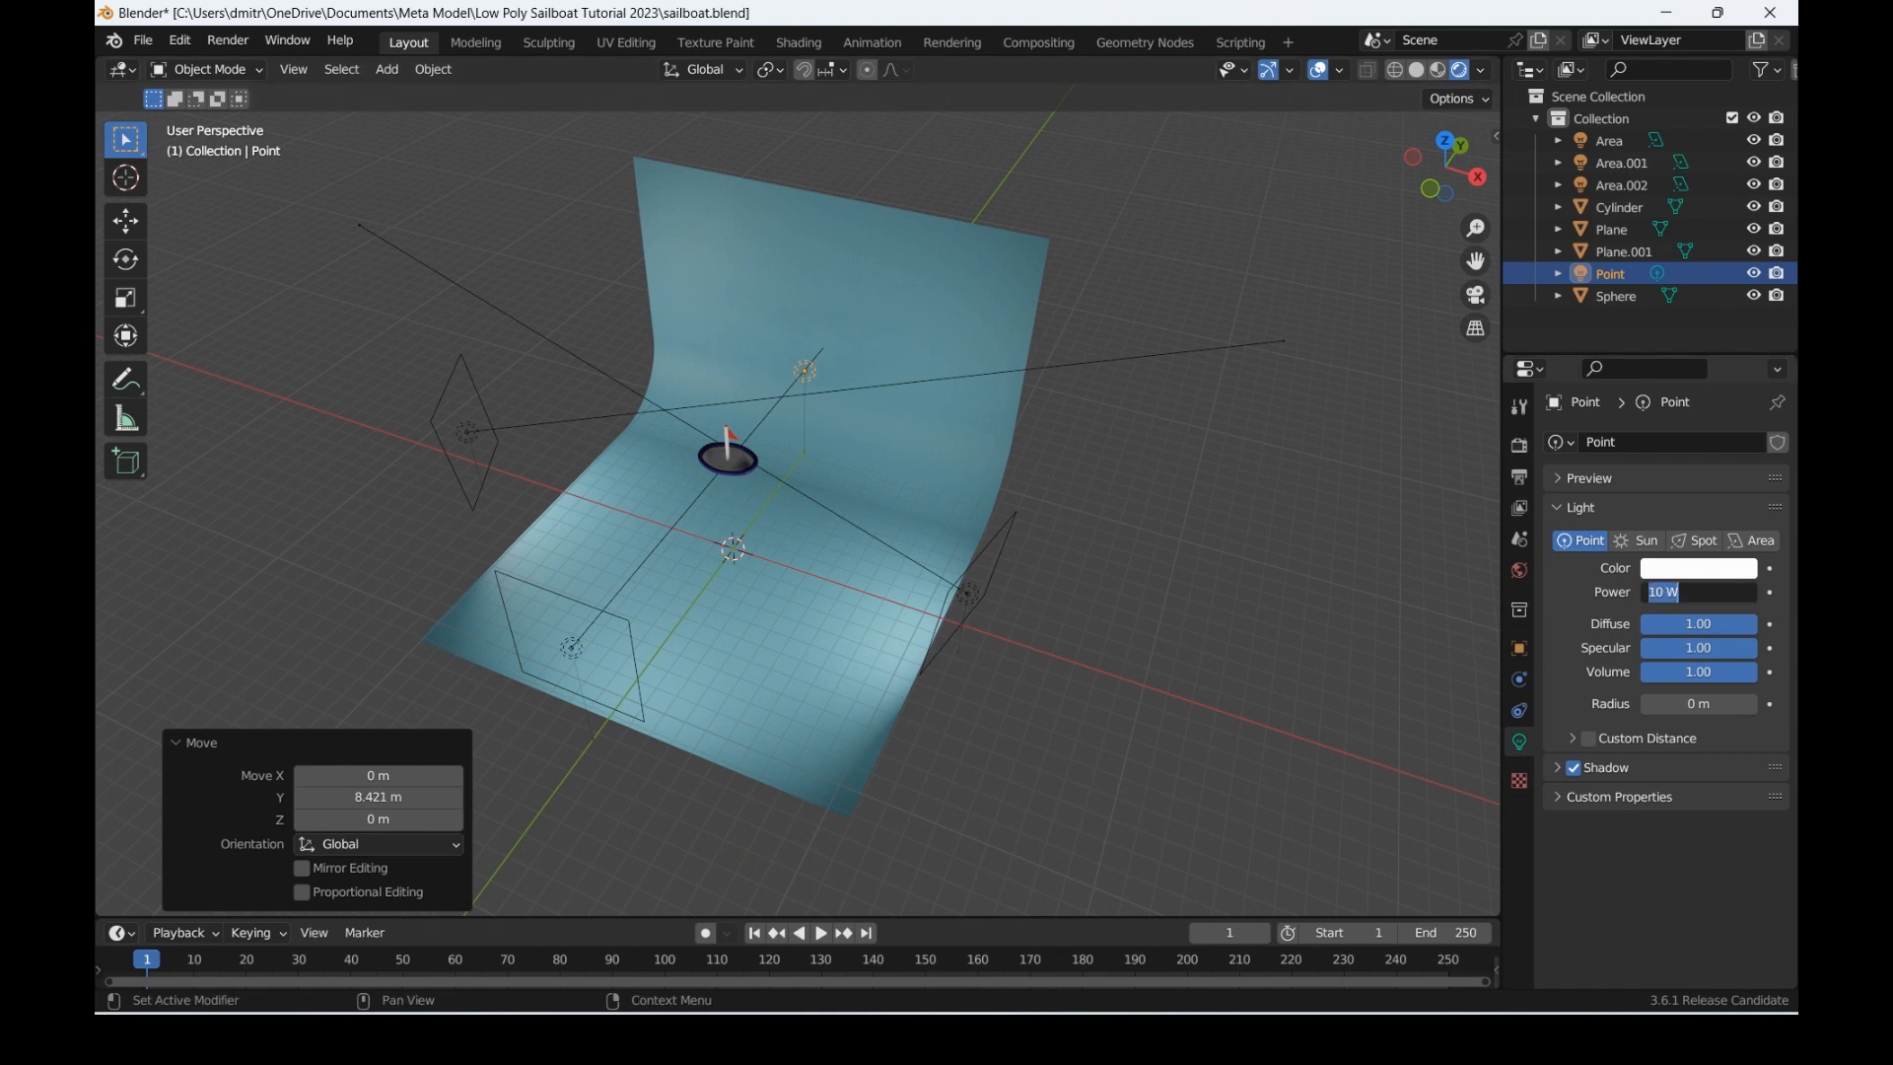
{"action": "type", "text": "5"}
{"action": "type", "text": "20000"}
{"action": "key", "text": "BackSpace"}
{"action": "key", "text": "Return"}
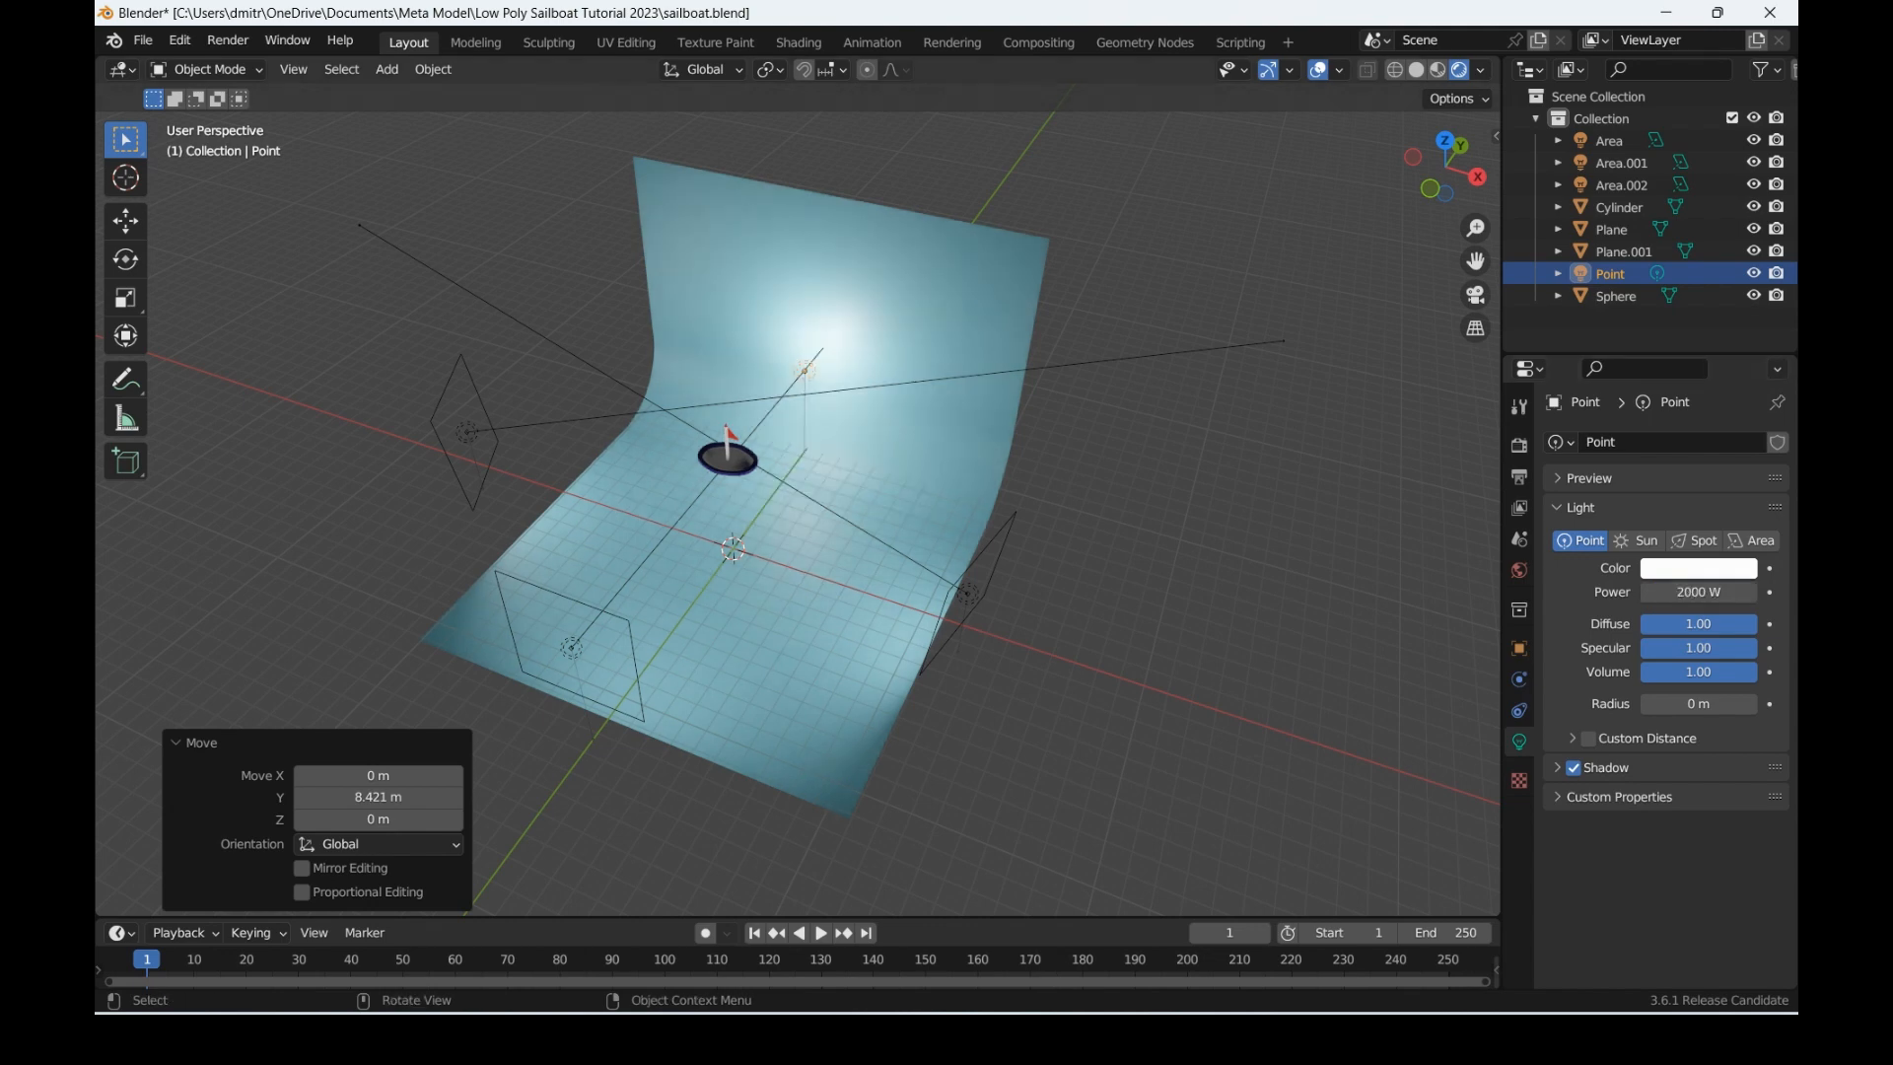
{"action": "key", "text": "g"}
{"action": "key", "text": "z"}
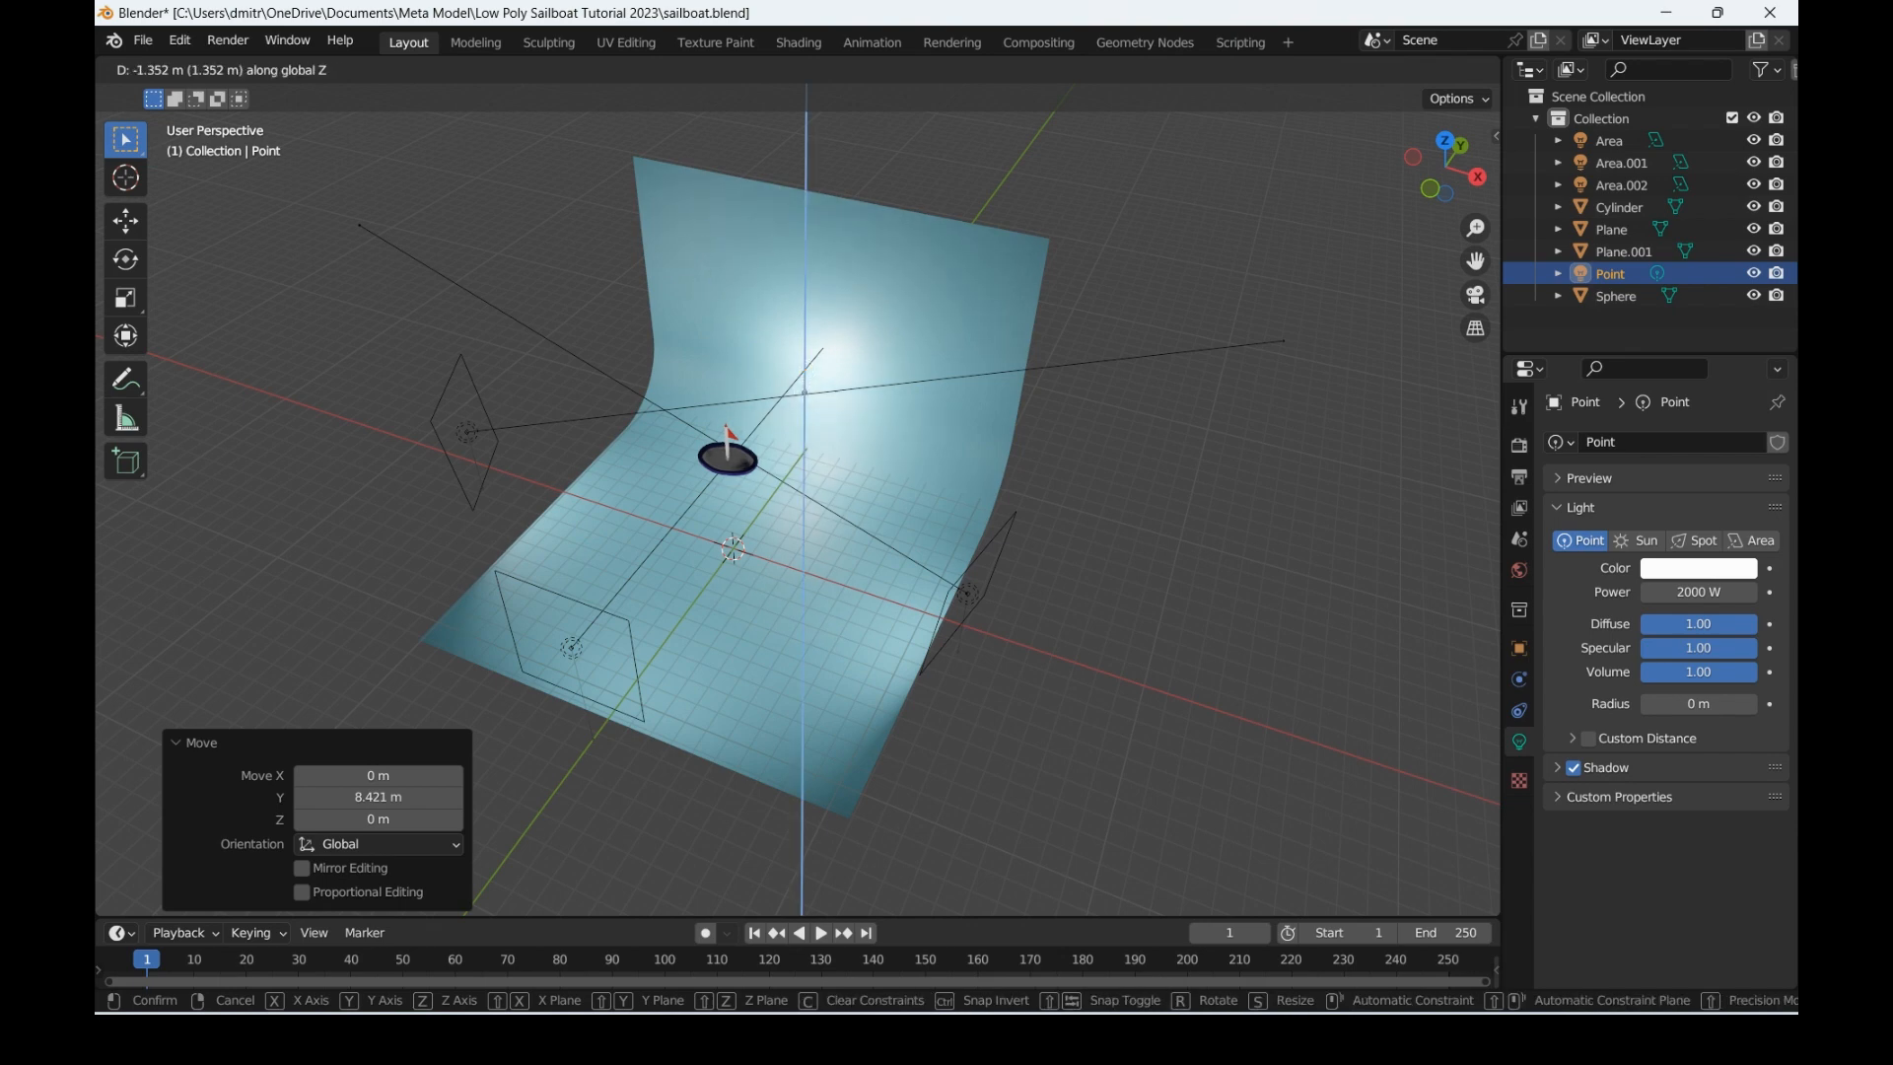
{"action": "key", "text": "Return"}
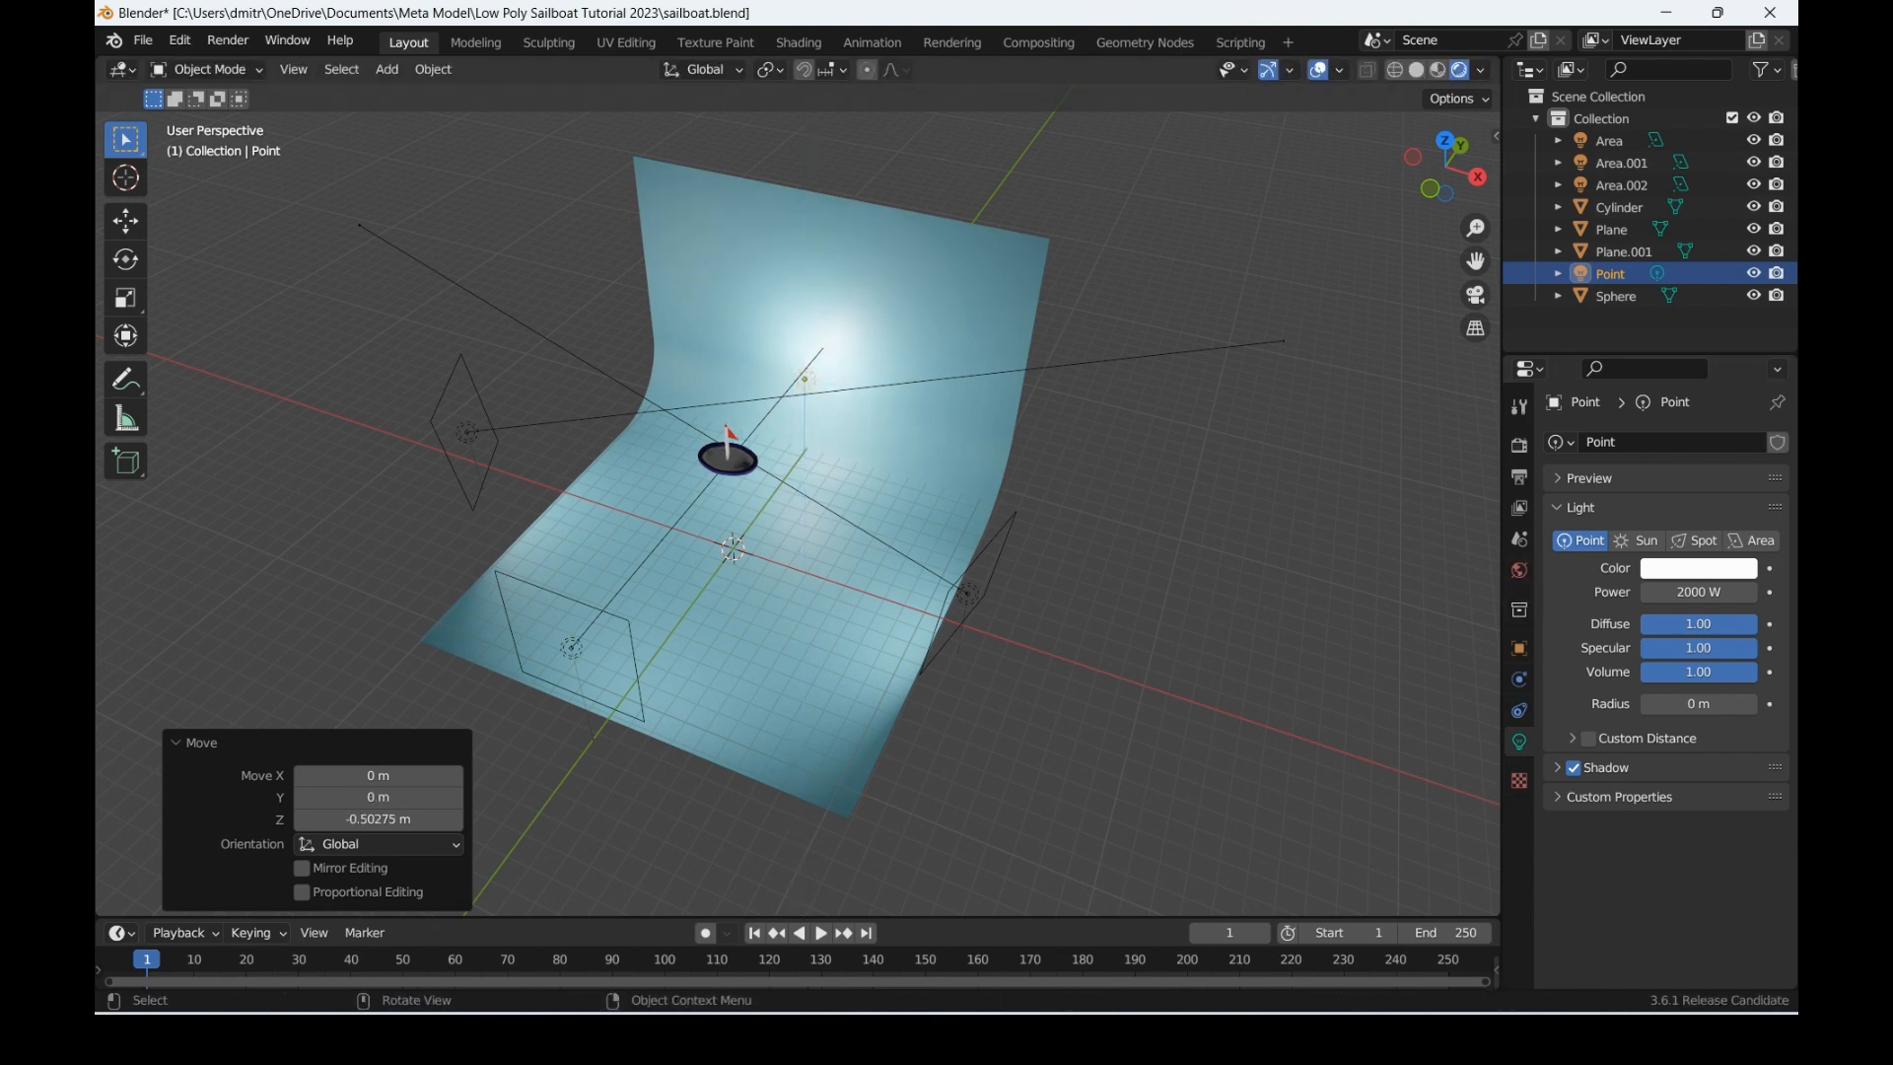
Step: Copy the hex code of the backdrop material's base color
{"action": "left_click", "coordinate": [917, 493]}
{"action": "left_click", "coordinate": [1708, 767]}
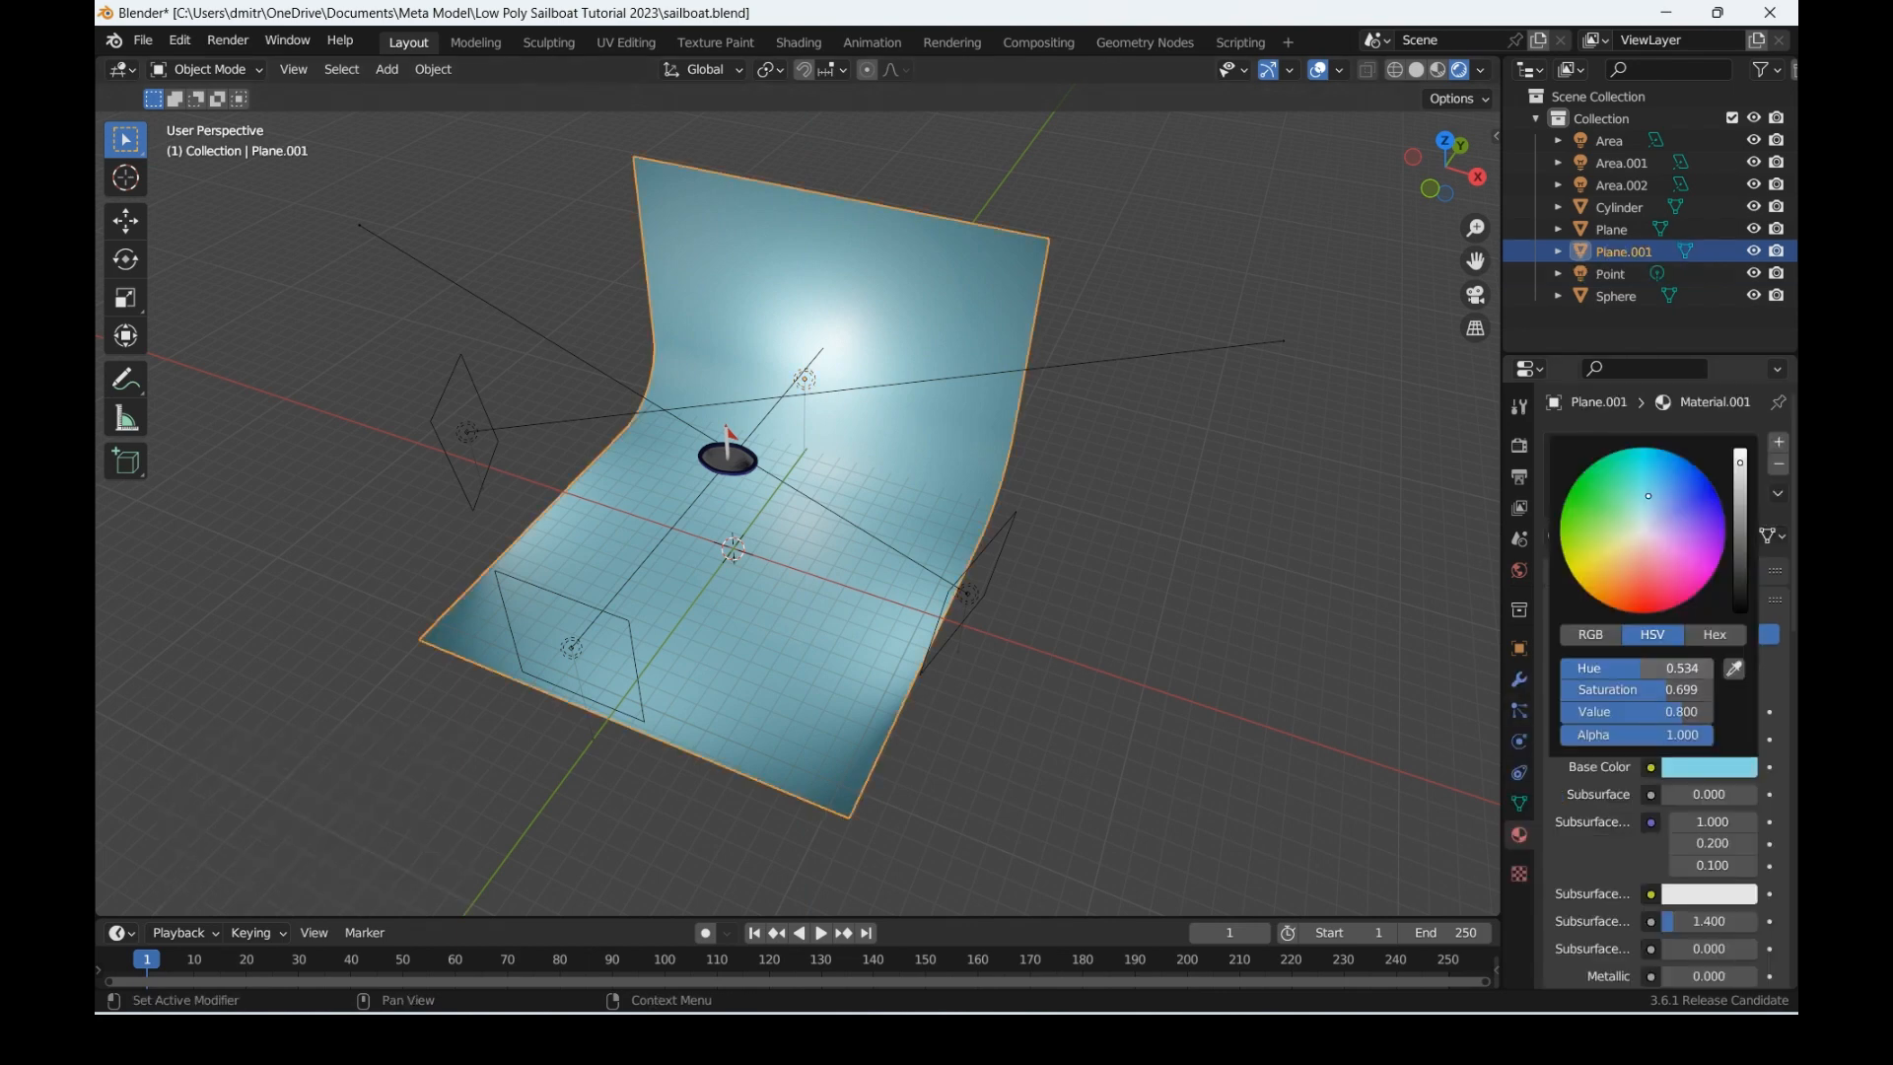
{"action": "left_click", "coordinate": [1714, 635]}
{"action": "left_click", "coordinate": [1637, 669]}
{"action": "key", "text": "ctrl+c"}
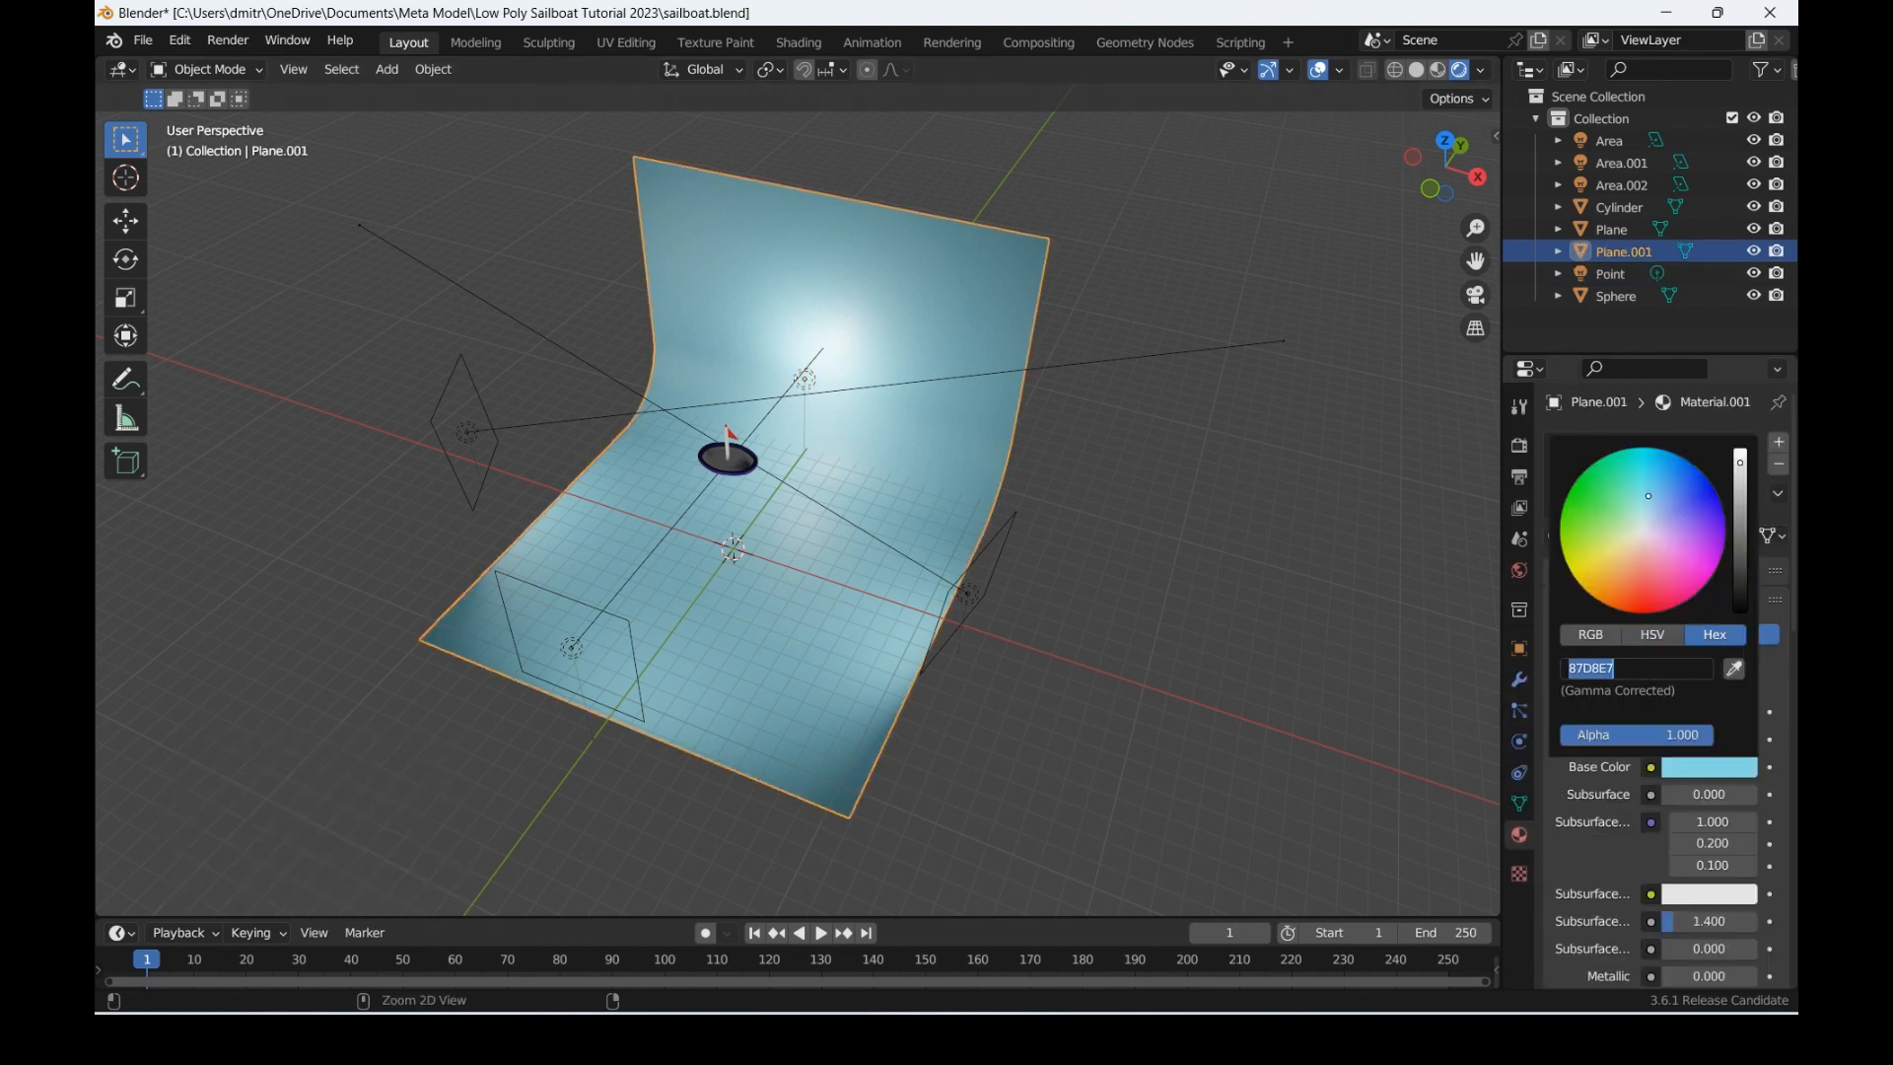
{"action": "key", "text": "Return"}
Step: Set the point light's color to the backdrop's copied hex code, 87D8E7
{"action": "left_click", "coordinate": [804, 380]}
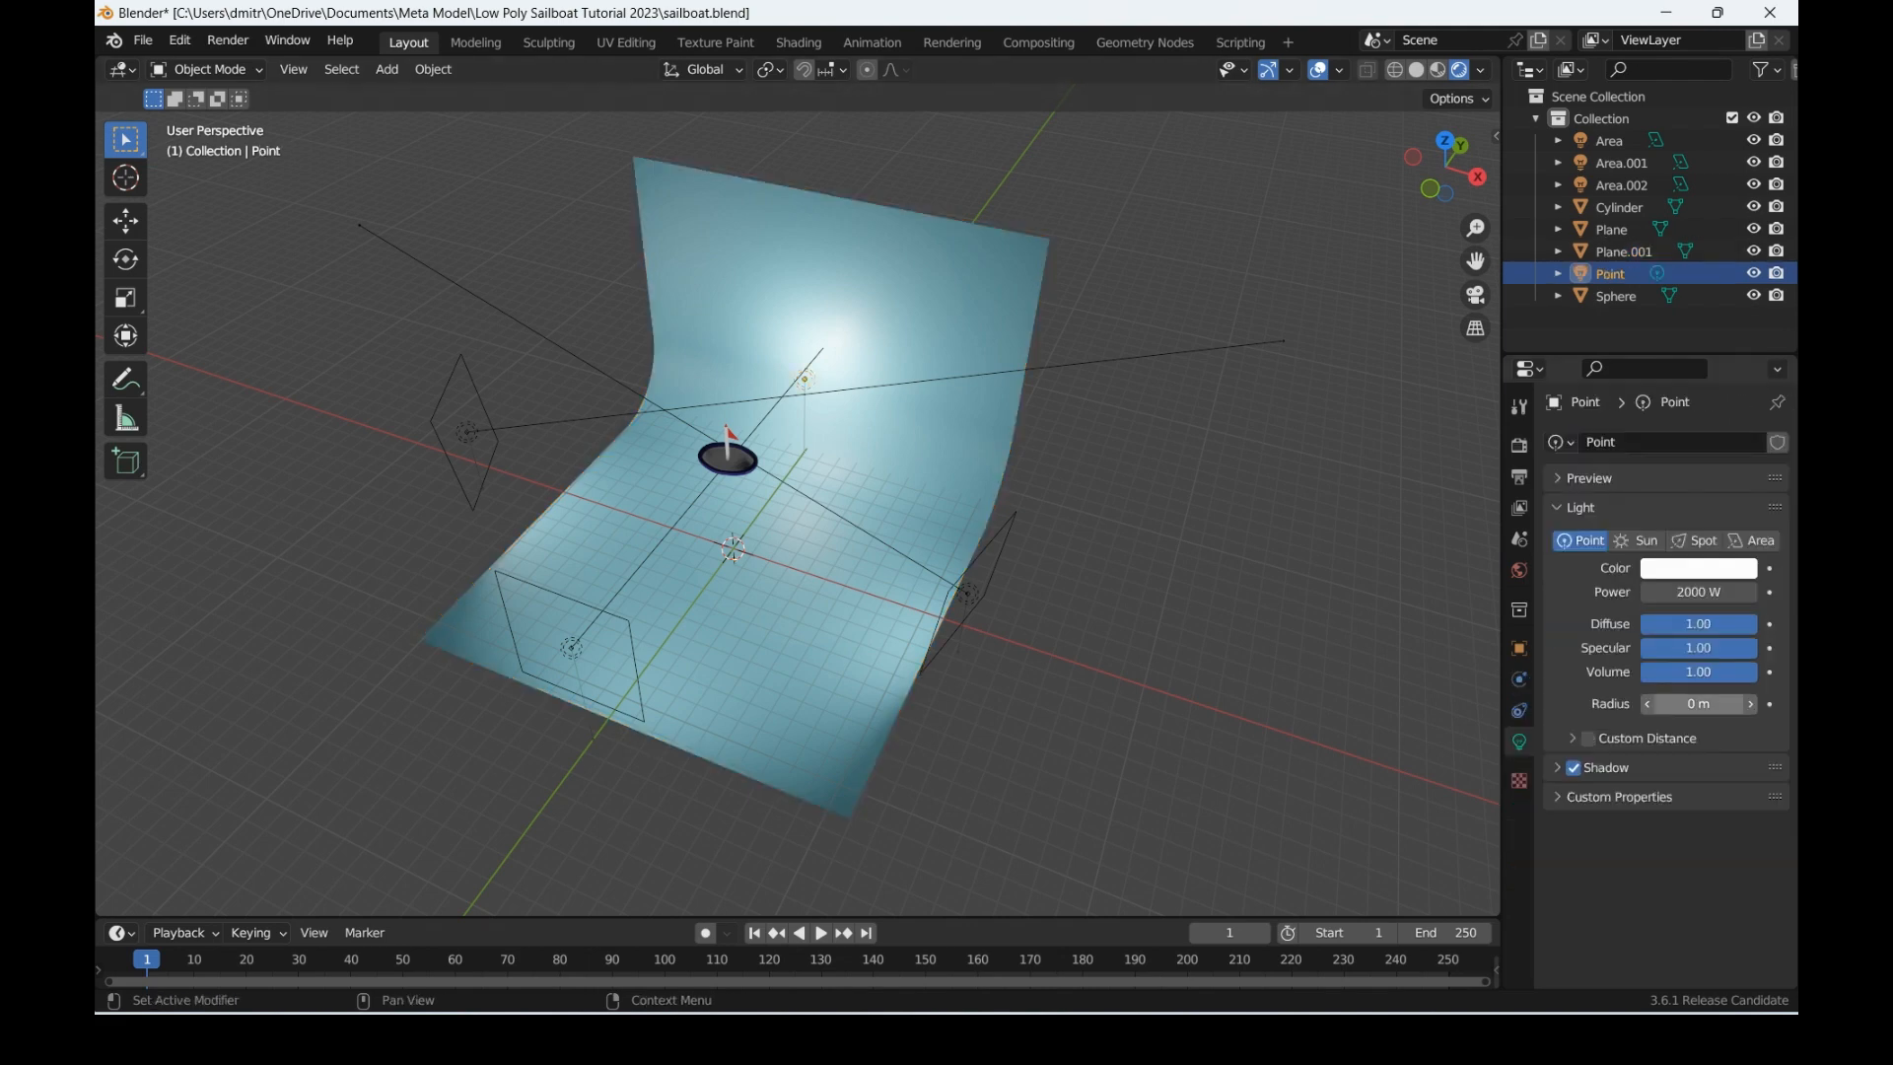
{"action": "left_click", "coordinate": [1697, 568]}
{"action": "left_click", "coordinate": [1636, 492]}
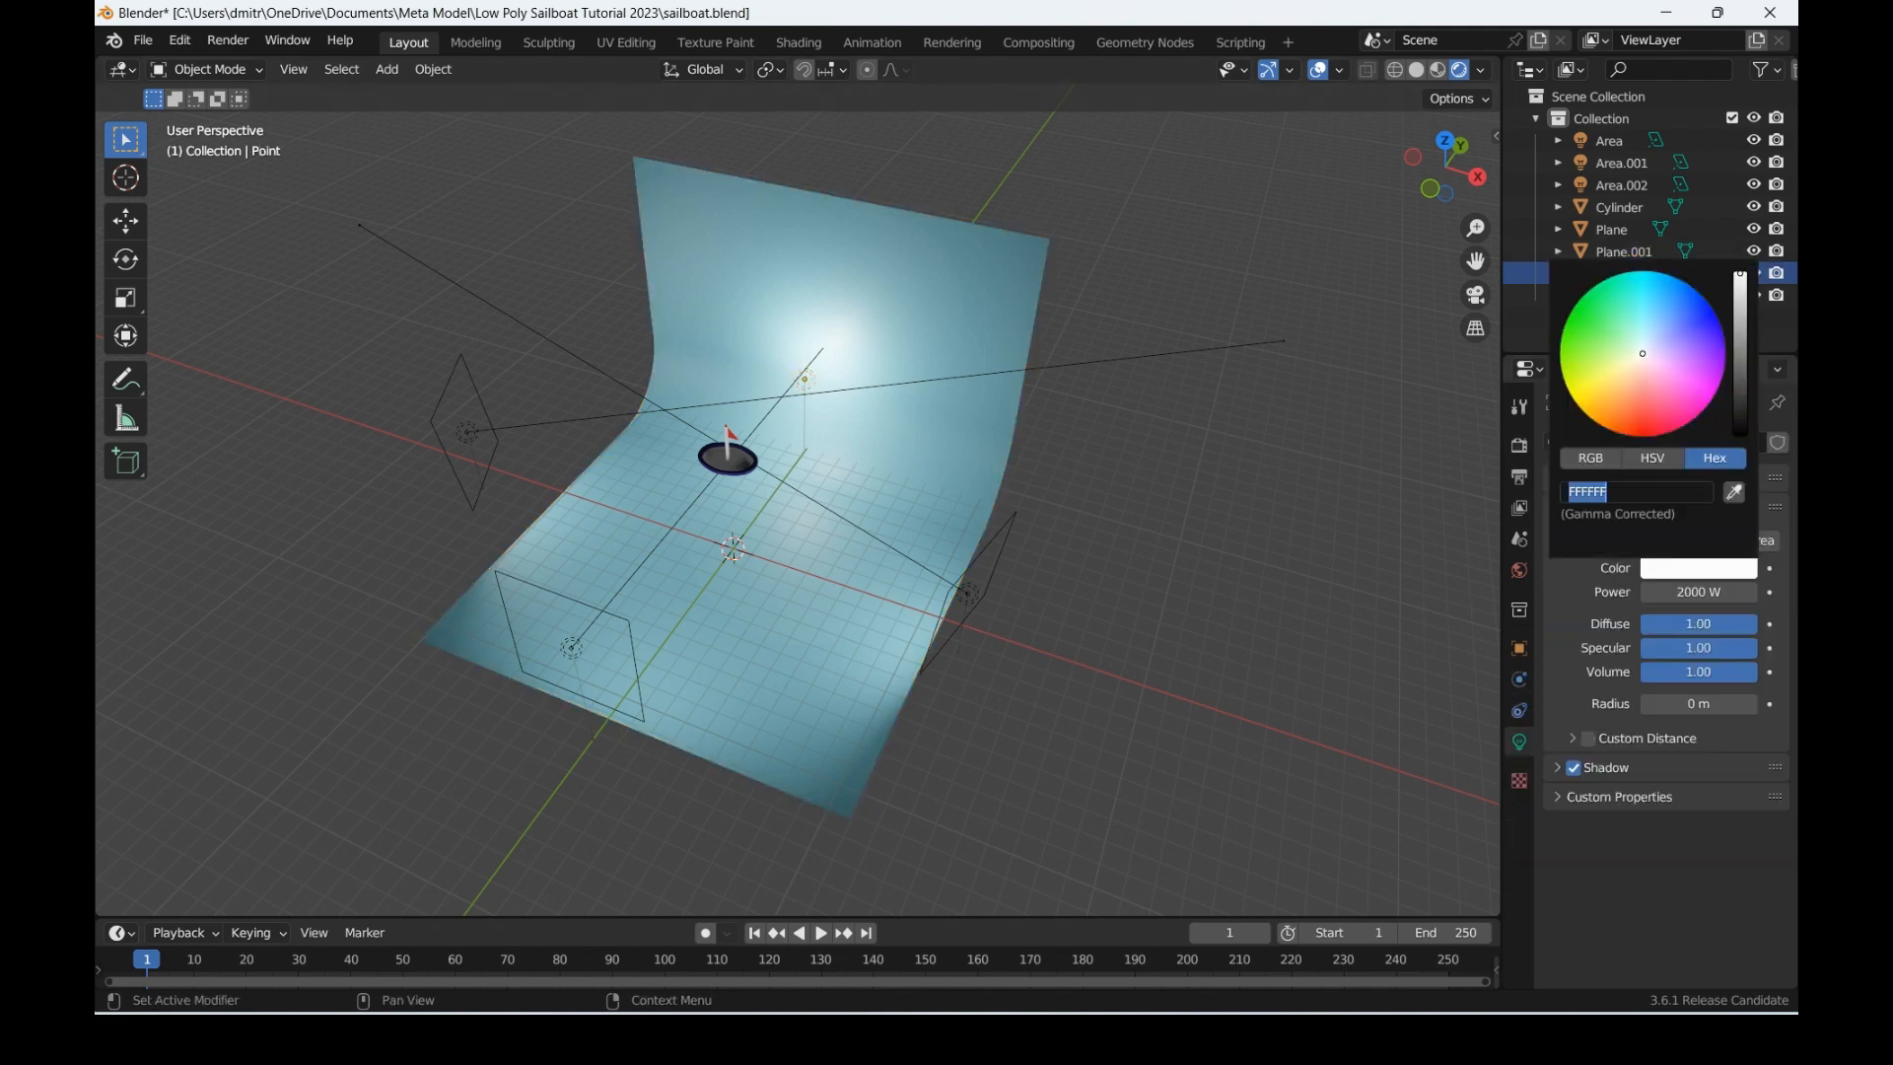
{"action": "key", "text": "ctrl+v"}
{"action": "key", "text": "Return"}
Step: Add a camera at the world origin, aligned to the front view with a 90° rotation around X
{"action": "middle_click_drag", "start_coordinate": [769, 542], "coordinate": [797, 468]}
{"action": "left_click_drag", "start_coordinate": [1443, 174], "coordinate": [1449, 174]}
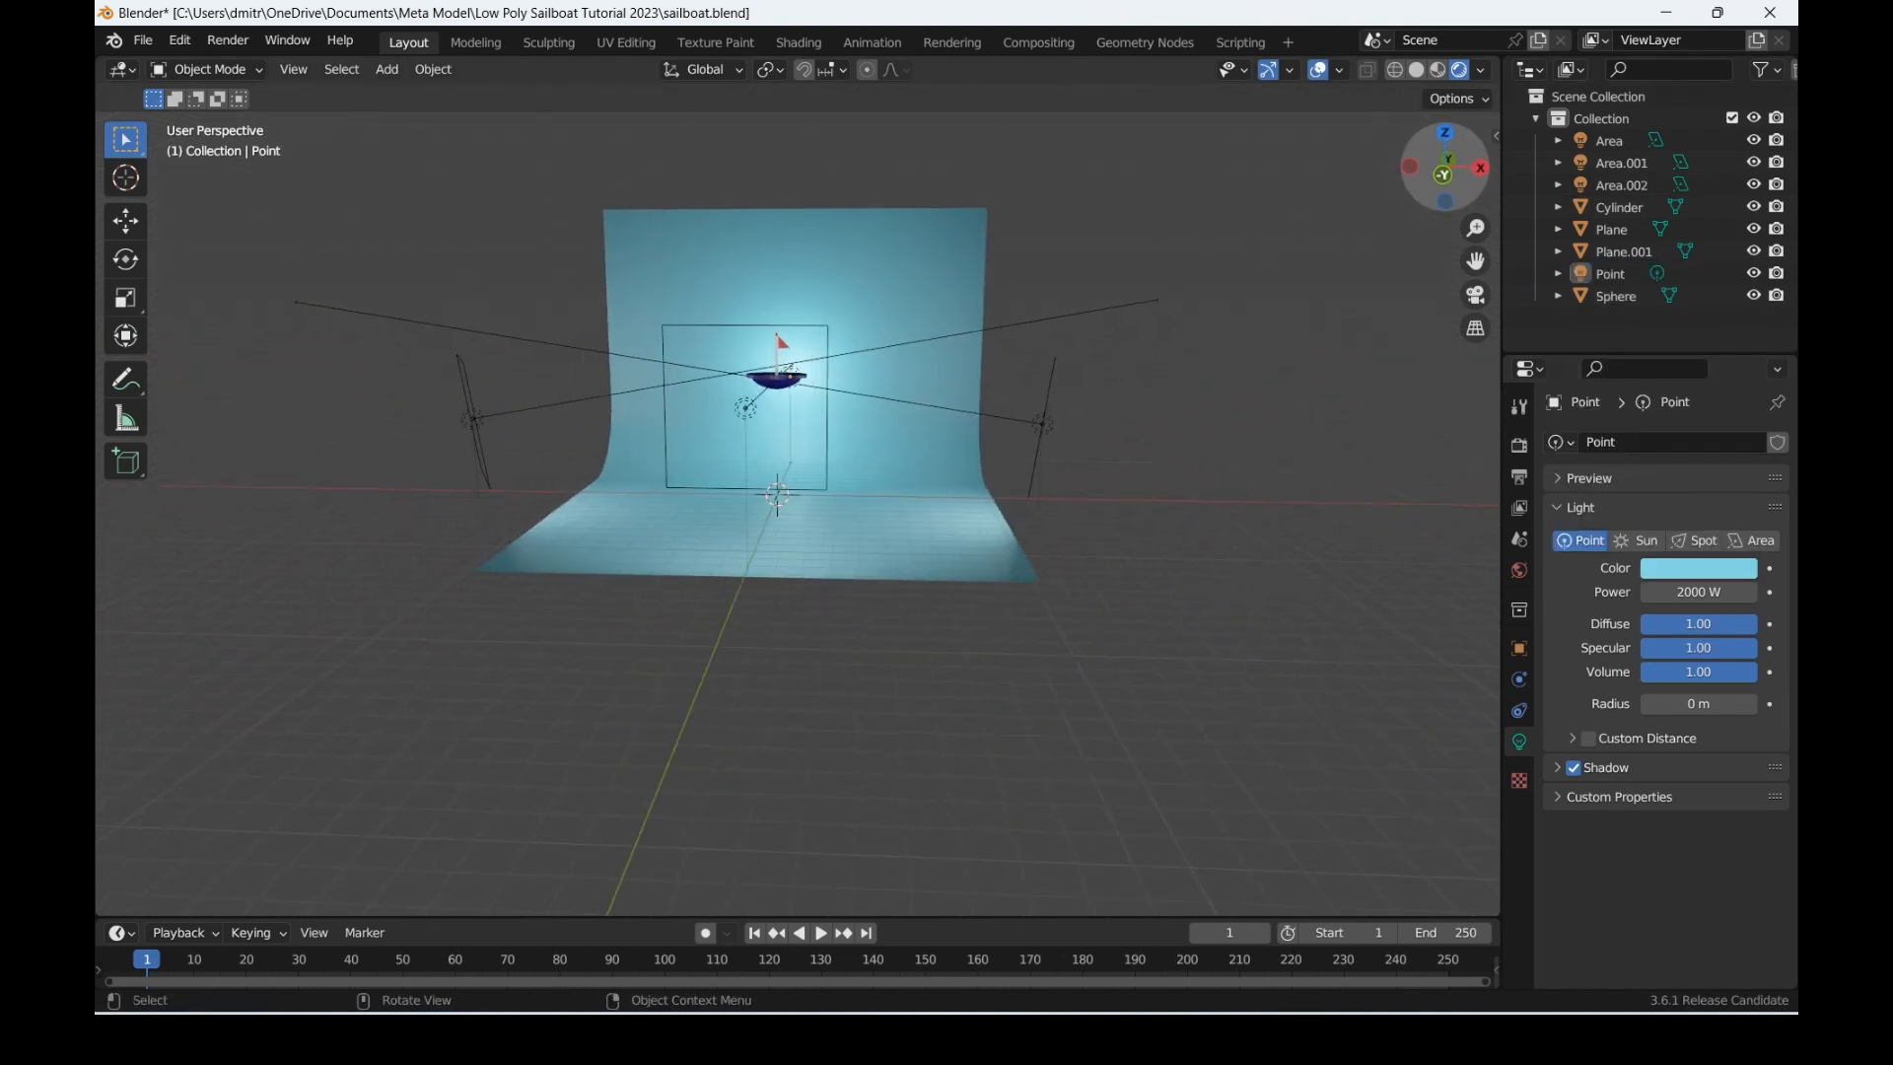
{"action": "left_click", "coordinate": [1445, 174]}
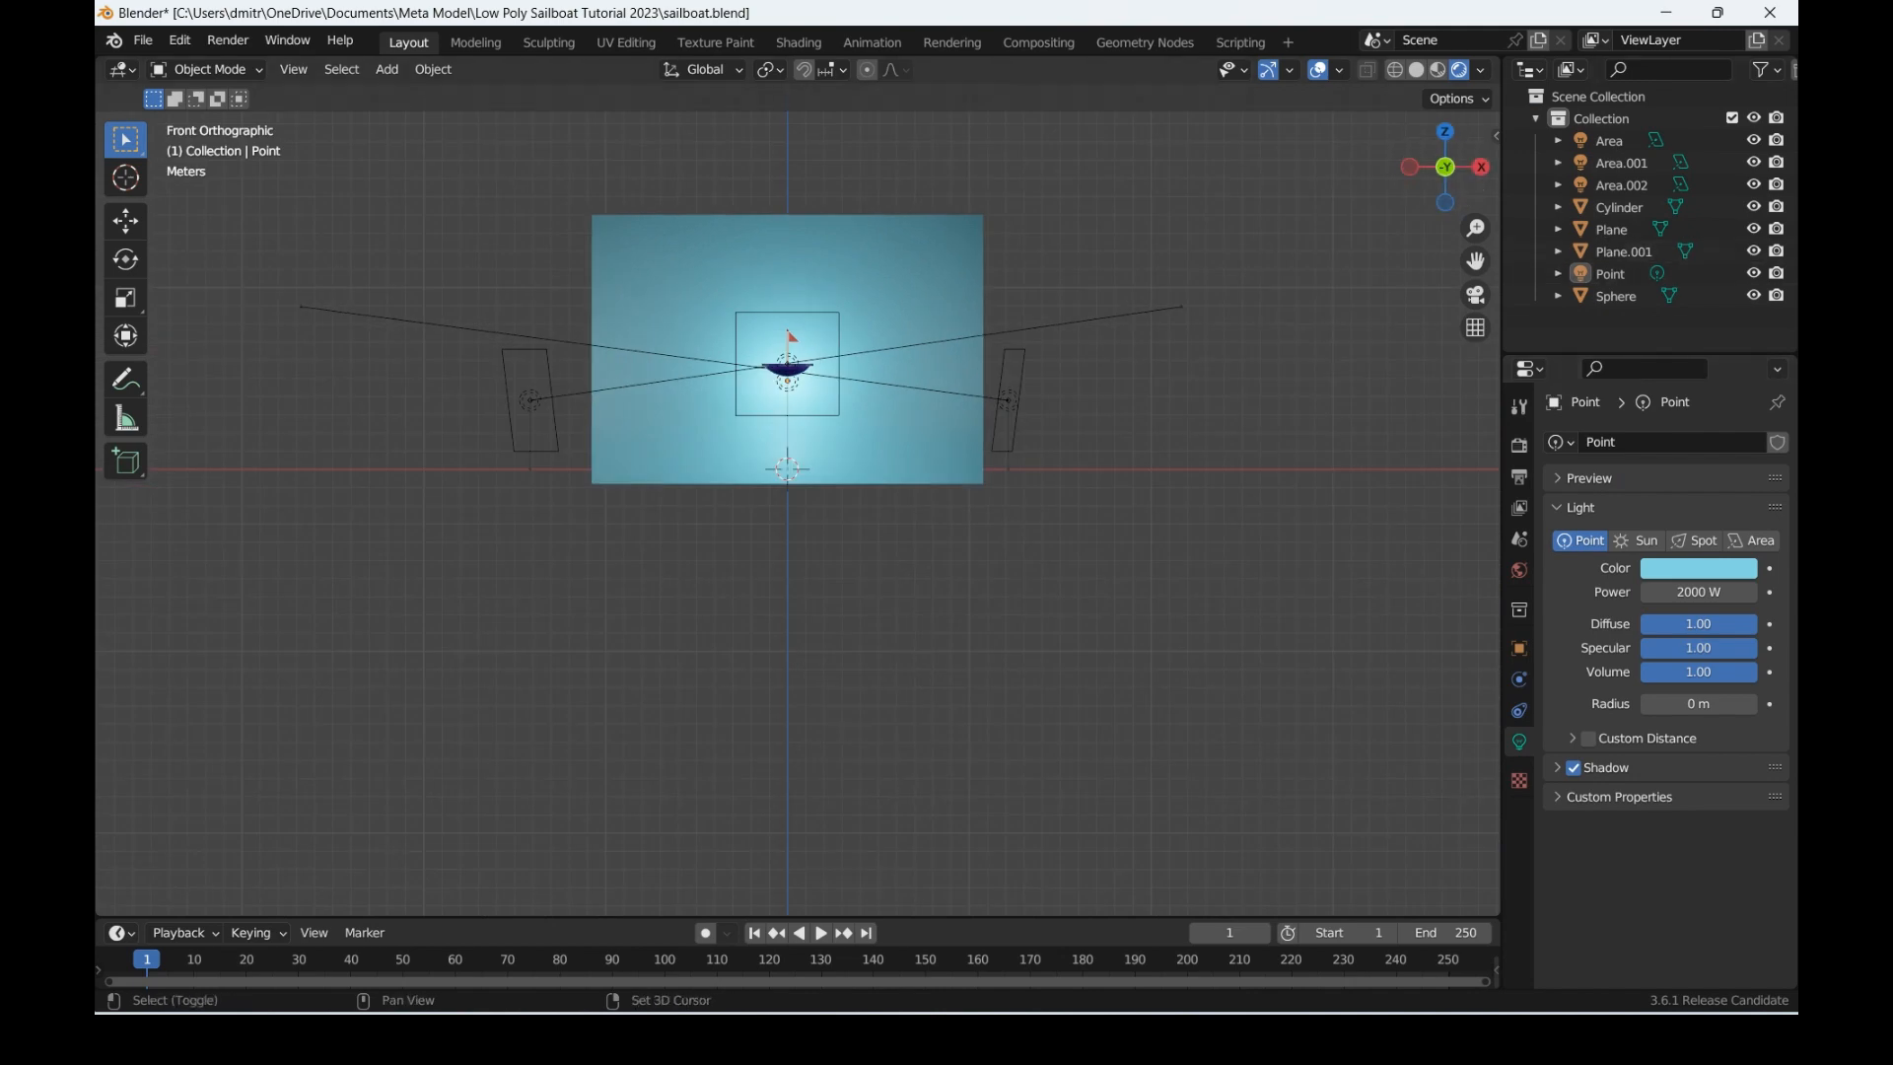
{"action": "key", "text": "shift+a"}
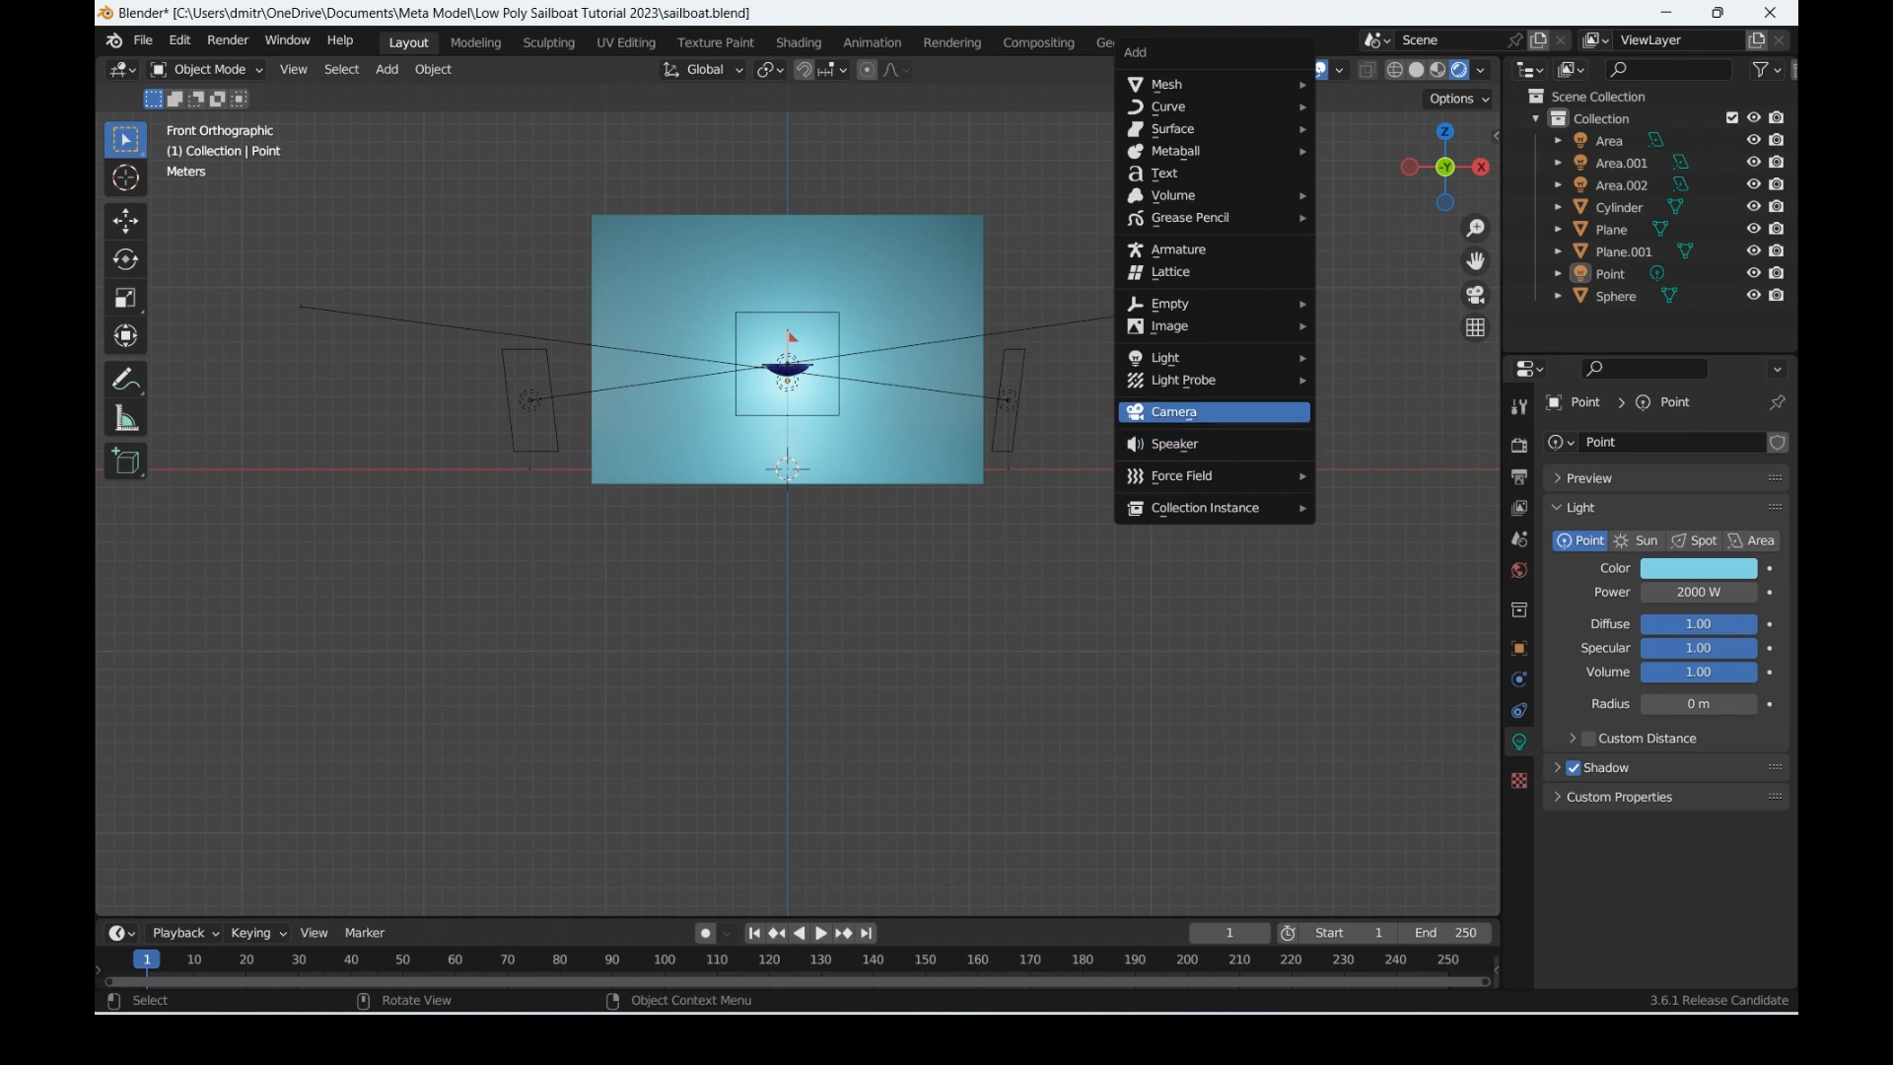
{"action": "left_click", "coordinate": [1174, 412]}
{"action": "left_click_drag", "start_coordinate": [1443, 174], "coordinate": [1660, 219]}
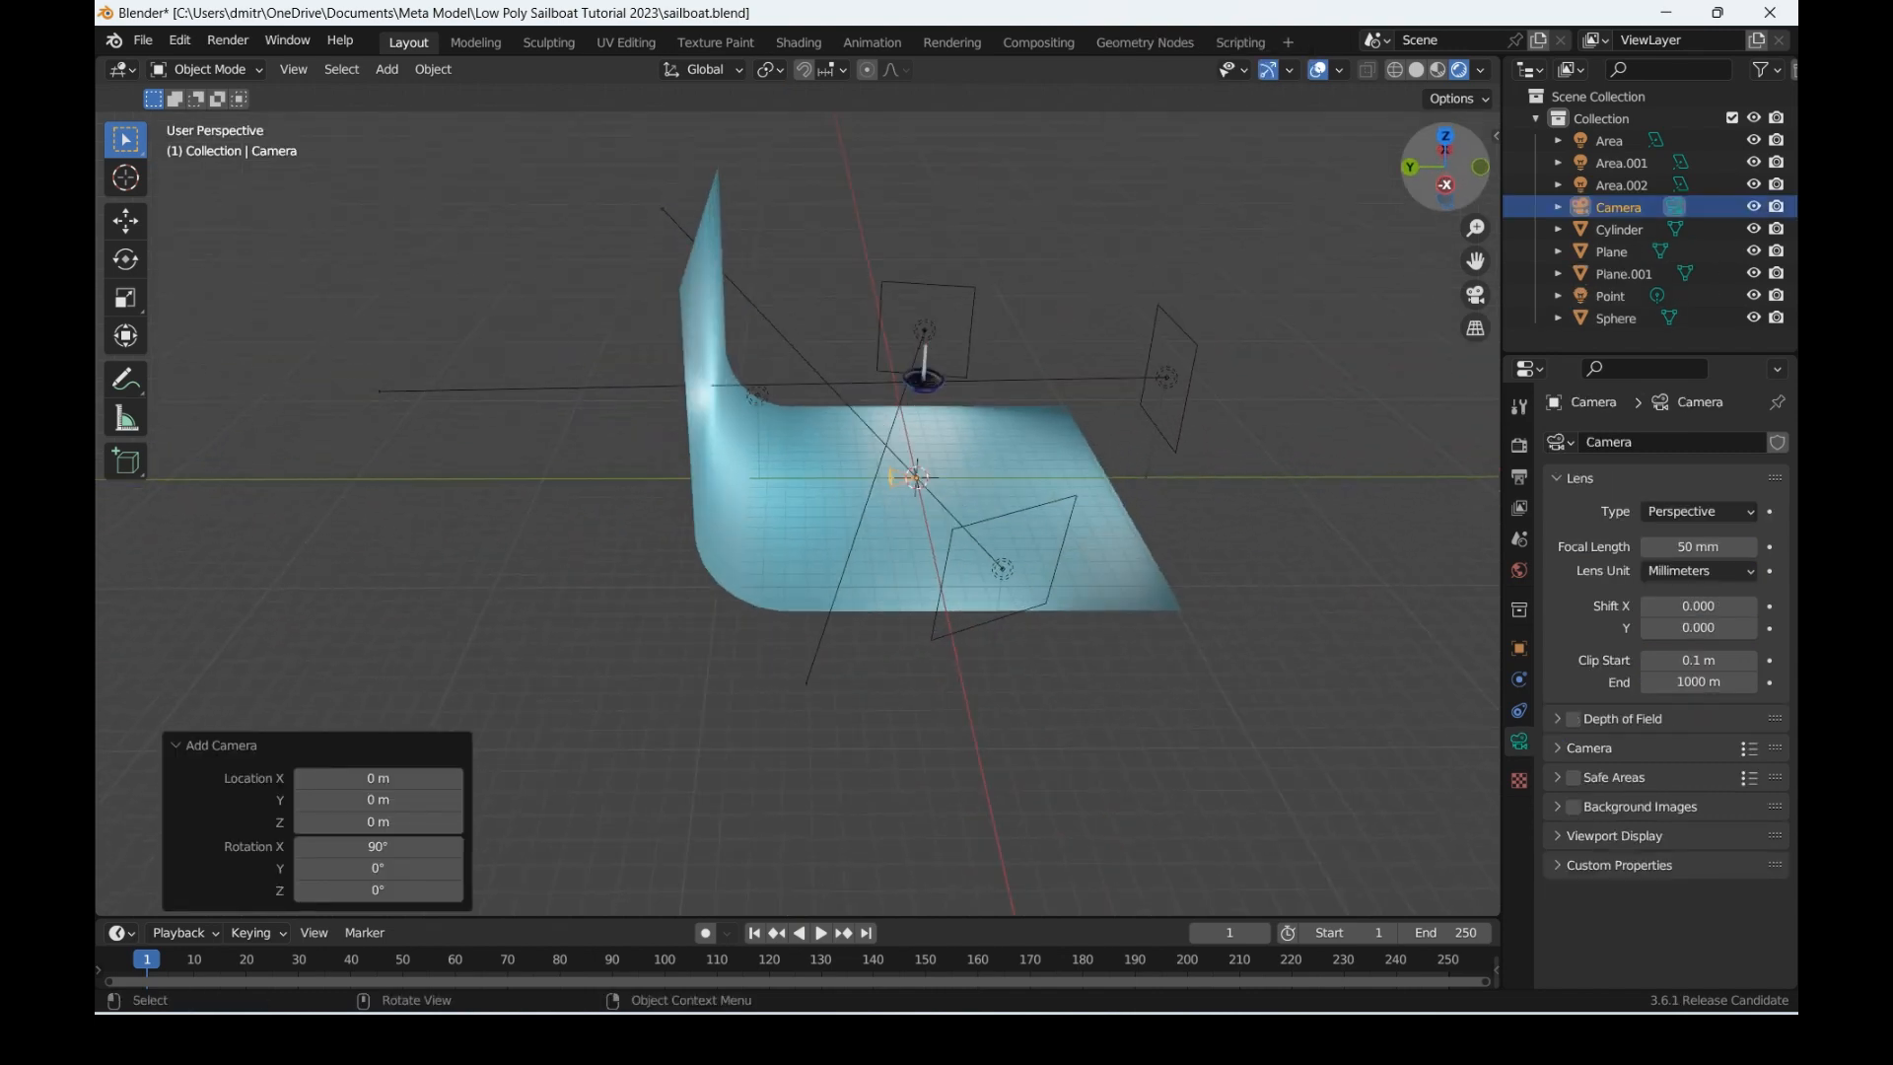
Step: Move the camera about -20.5 m along Y and raise it about 9.1 m along Z
{"action": "key", "text": "g"}
{"action": "key", "text": "y"}
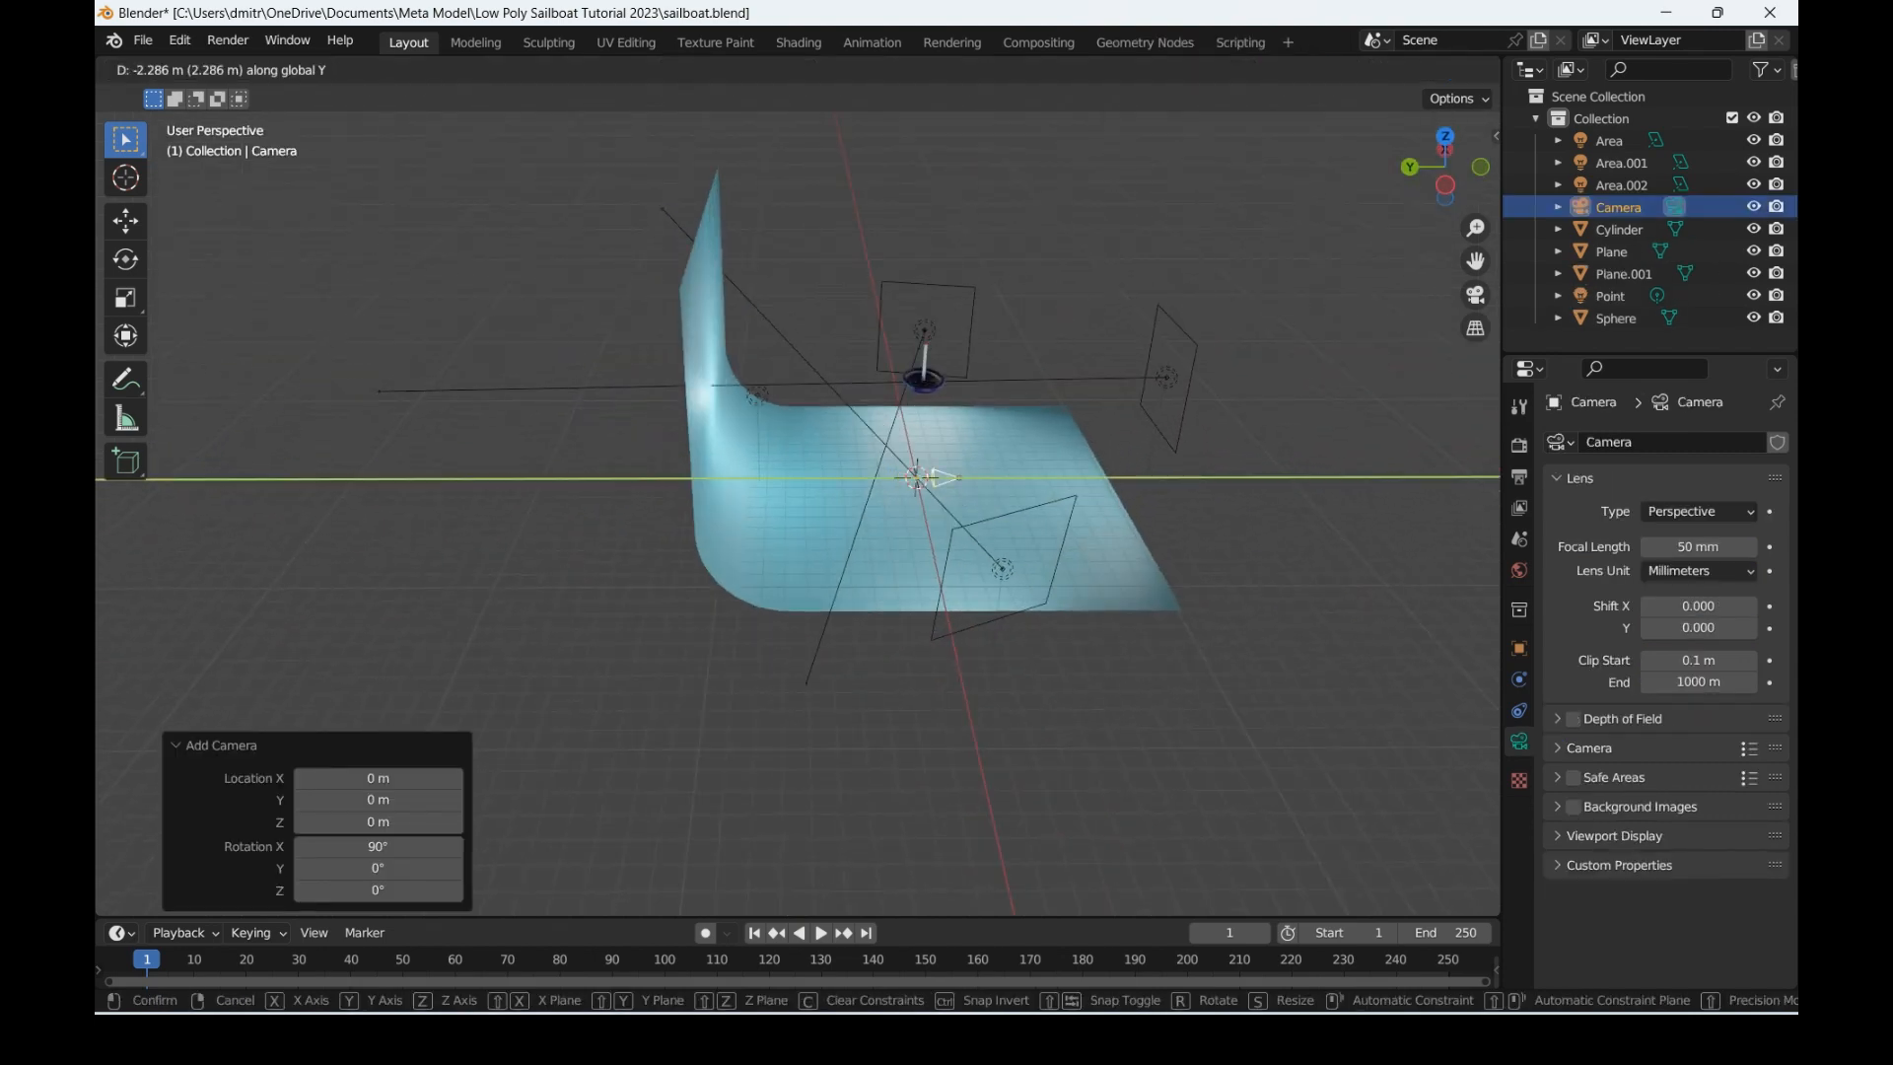
{"action": "key", "text": "Return"}
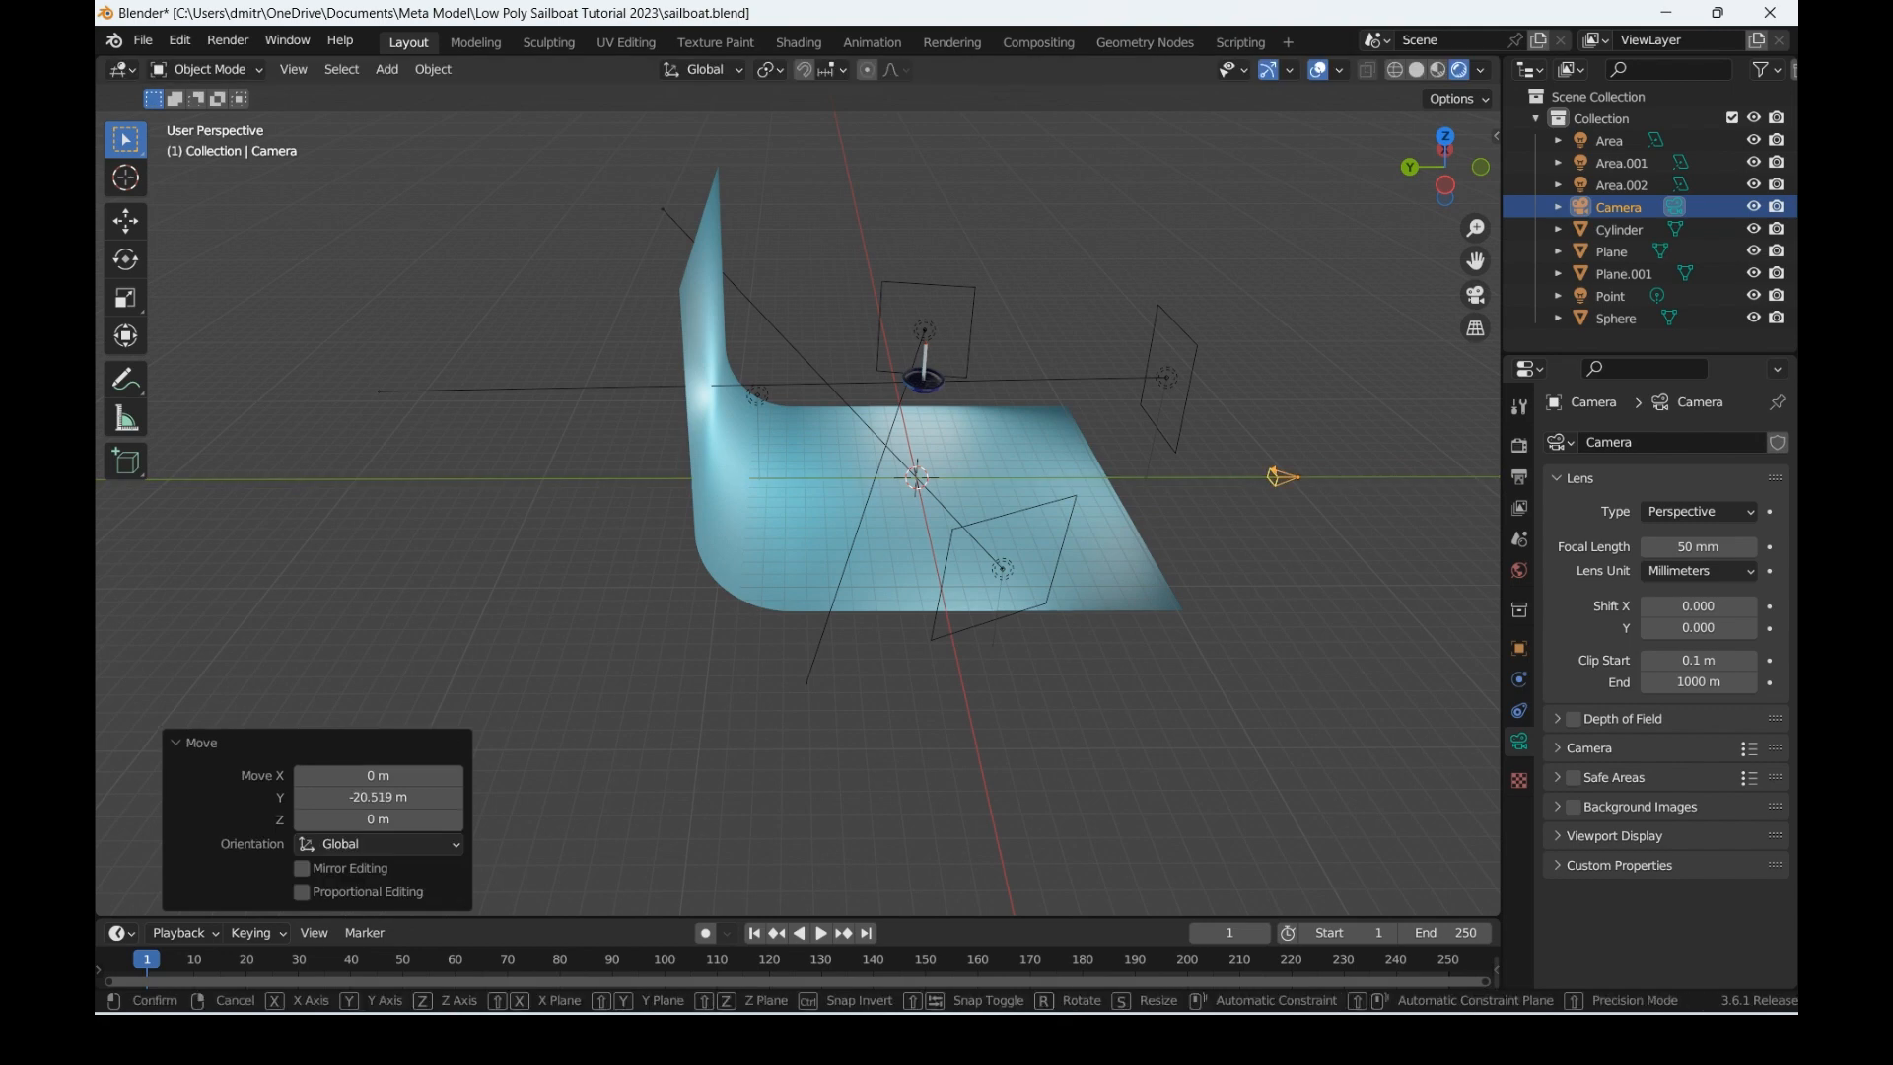
{"action": "key", "text": "g"}
{"action": "key", "text": "x"}
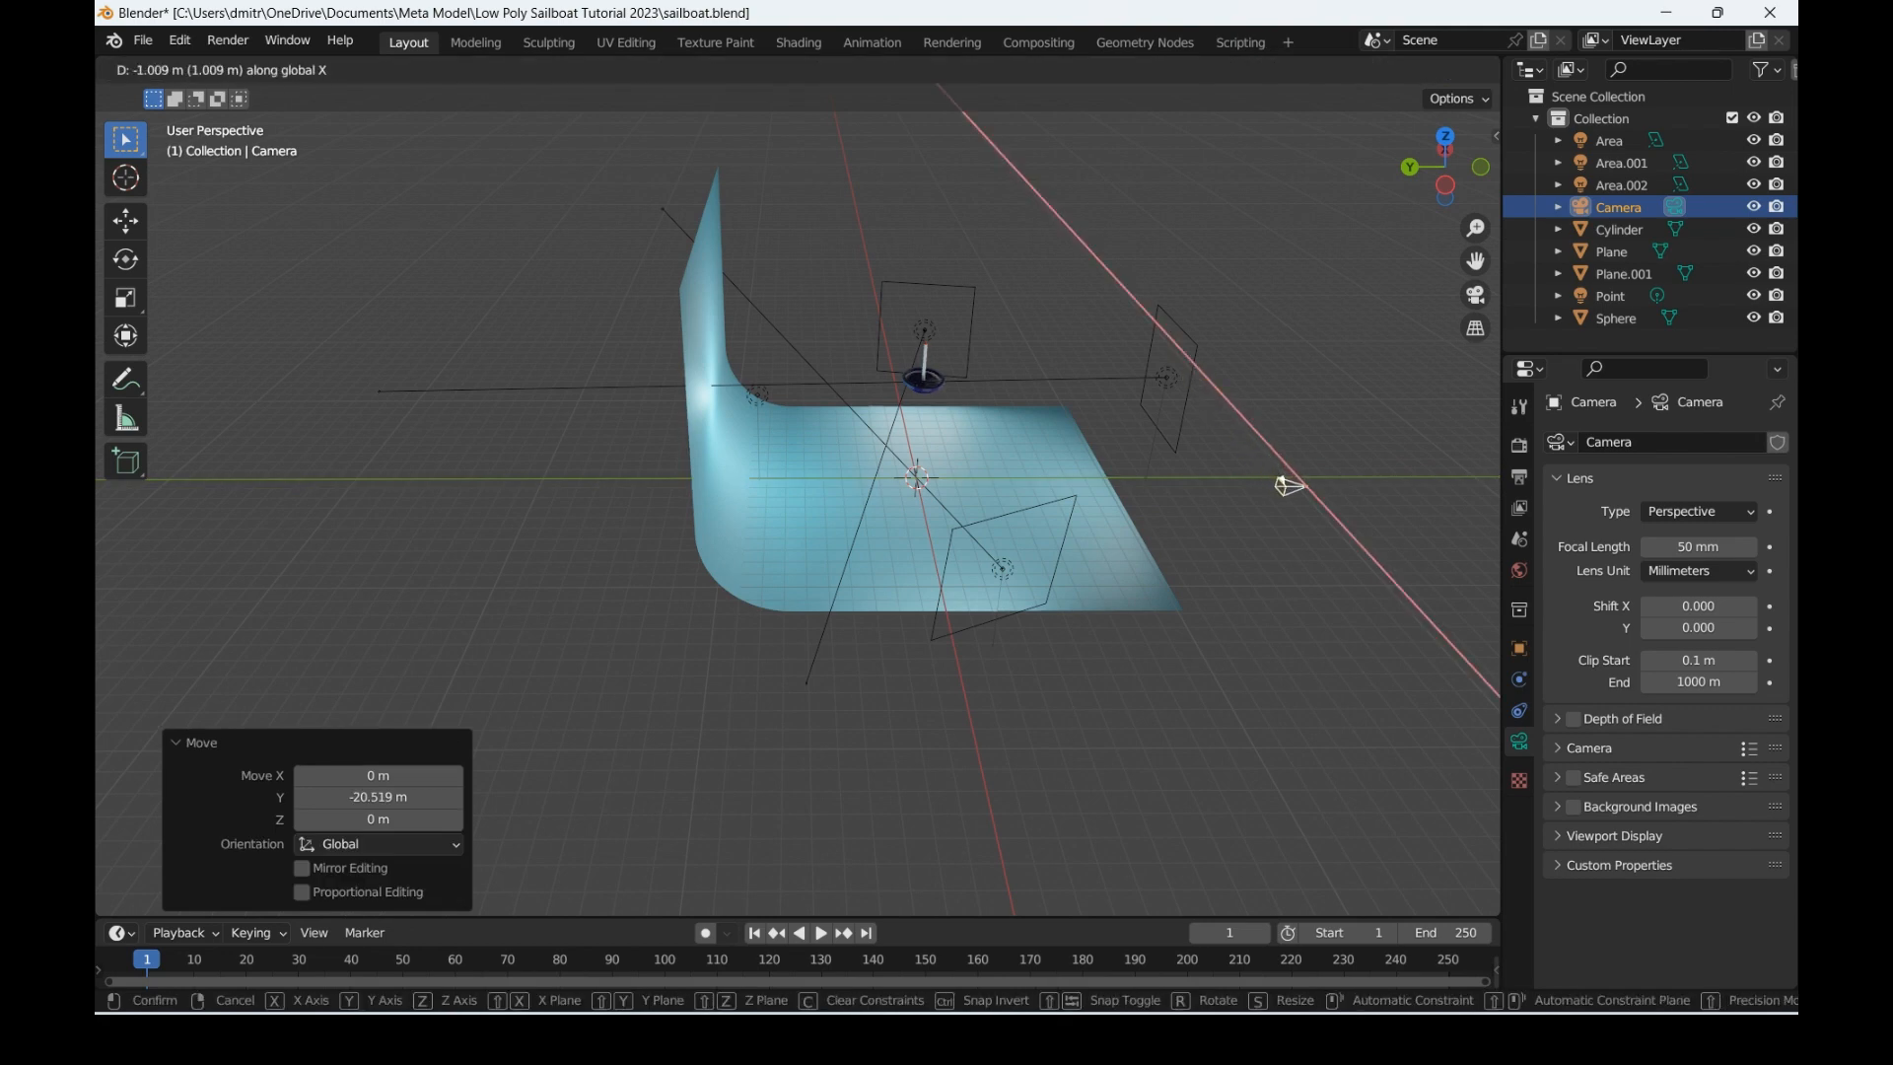
{"action": "key", "text": "z"}
{"action": "key", "text": "Return"}
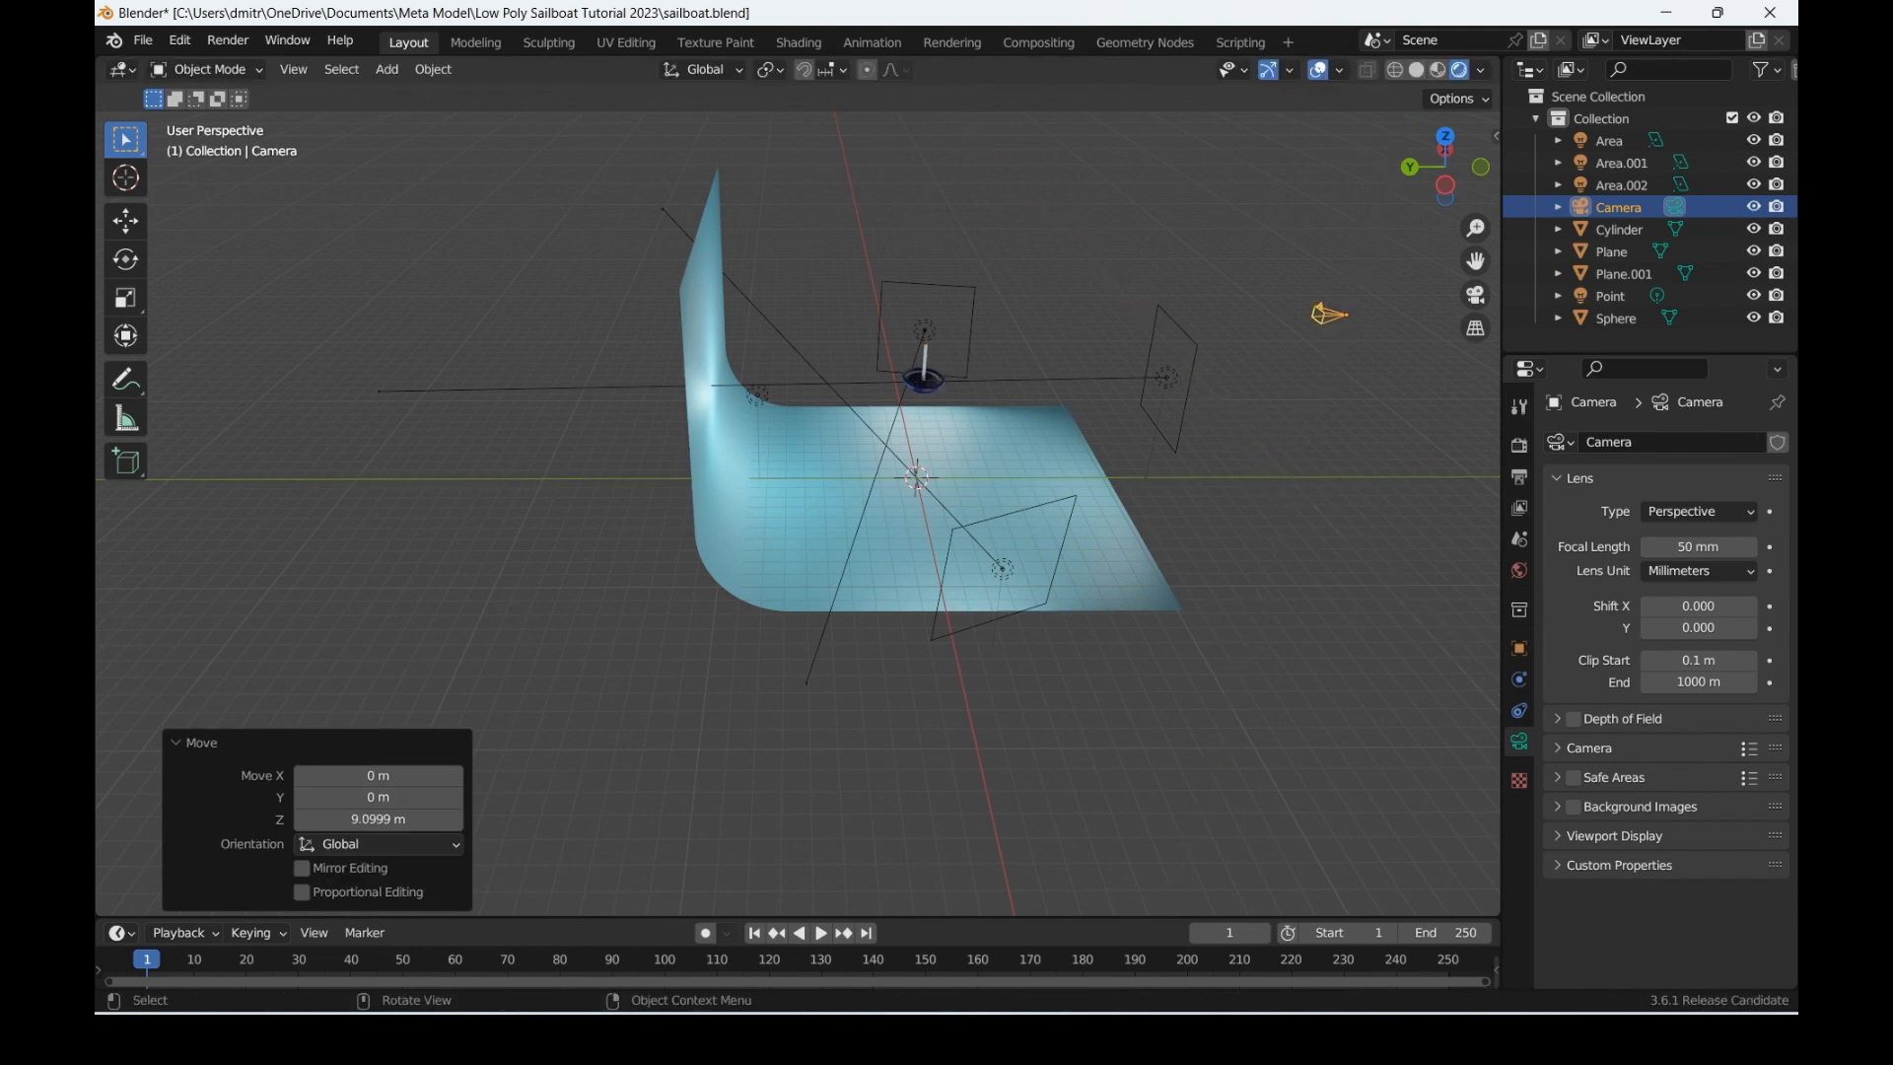
Step: Tilt the camera downward by about -30.4° around X and raise it about 3.7 m along Z
{"action": "key", "text": "r"}
{"action": "key", "text": "x"}
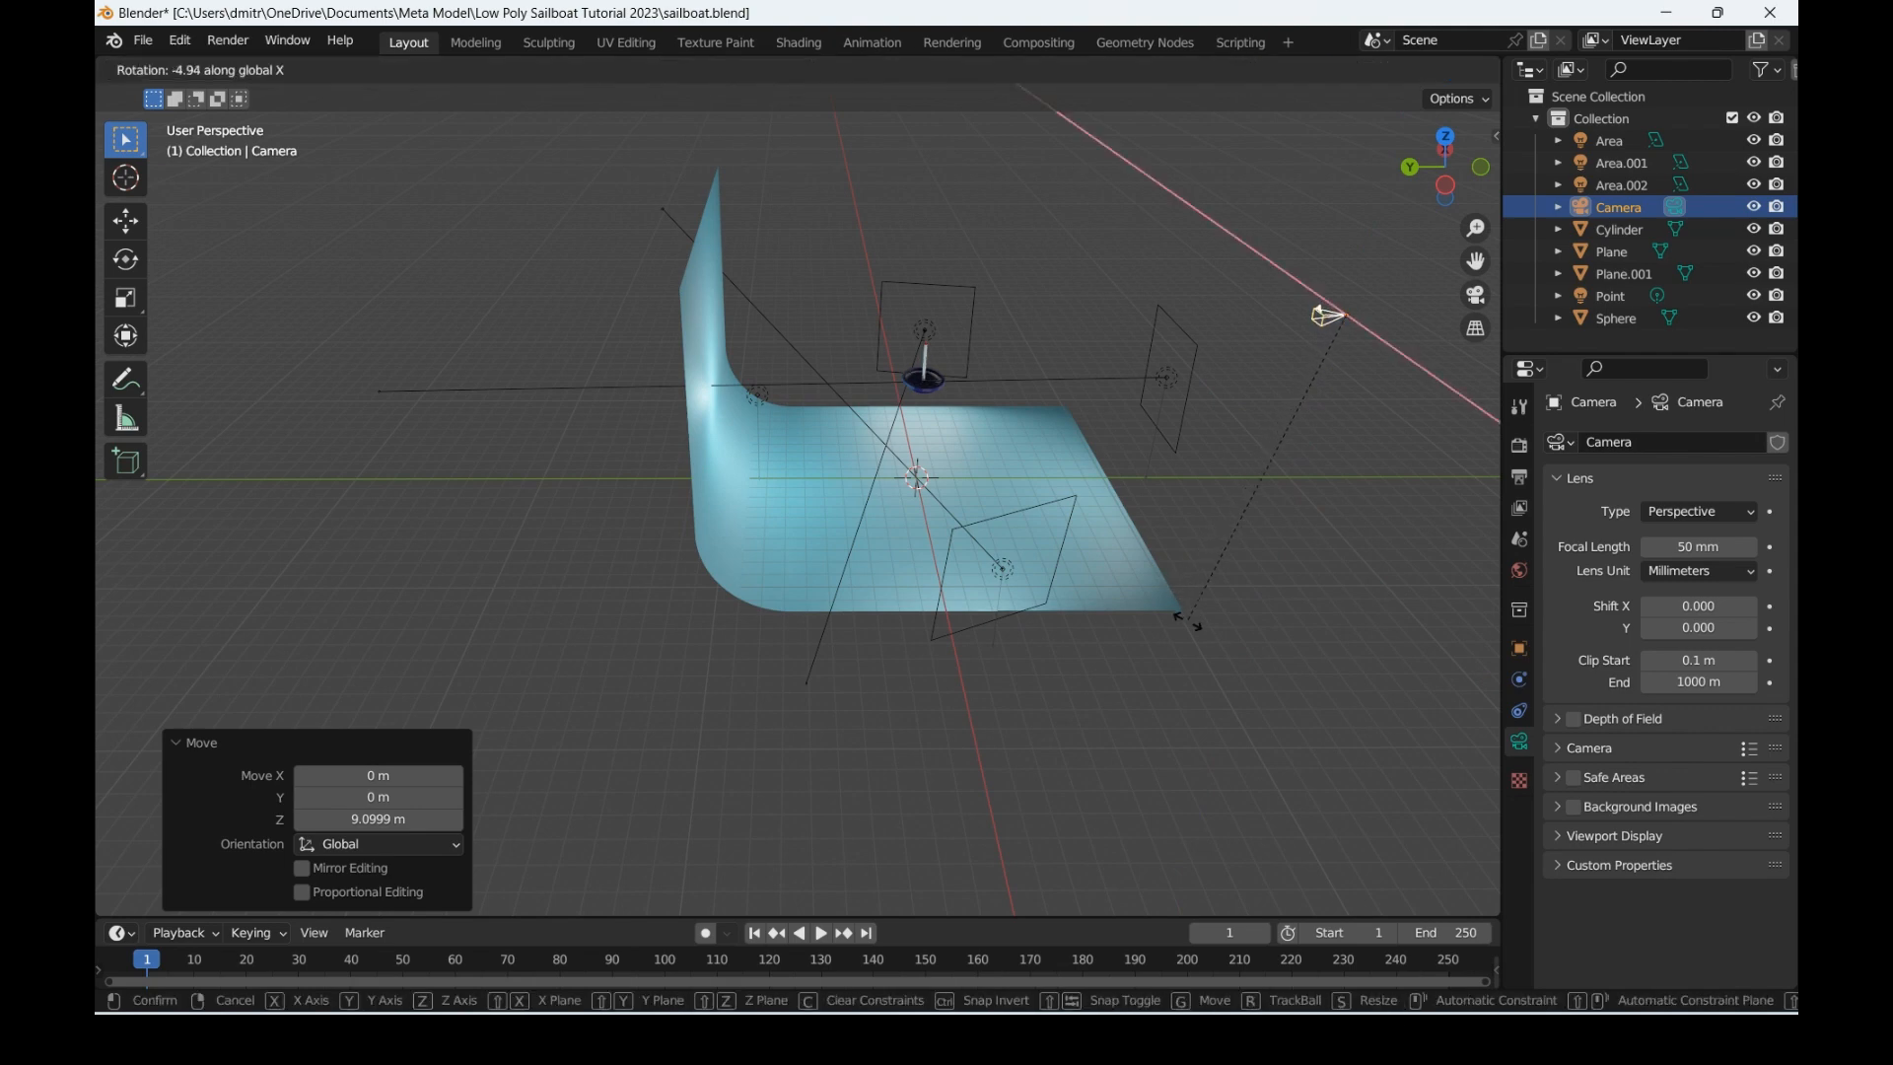
{"action": "key", "text": "Return"}
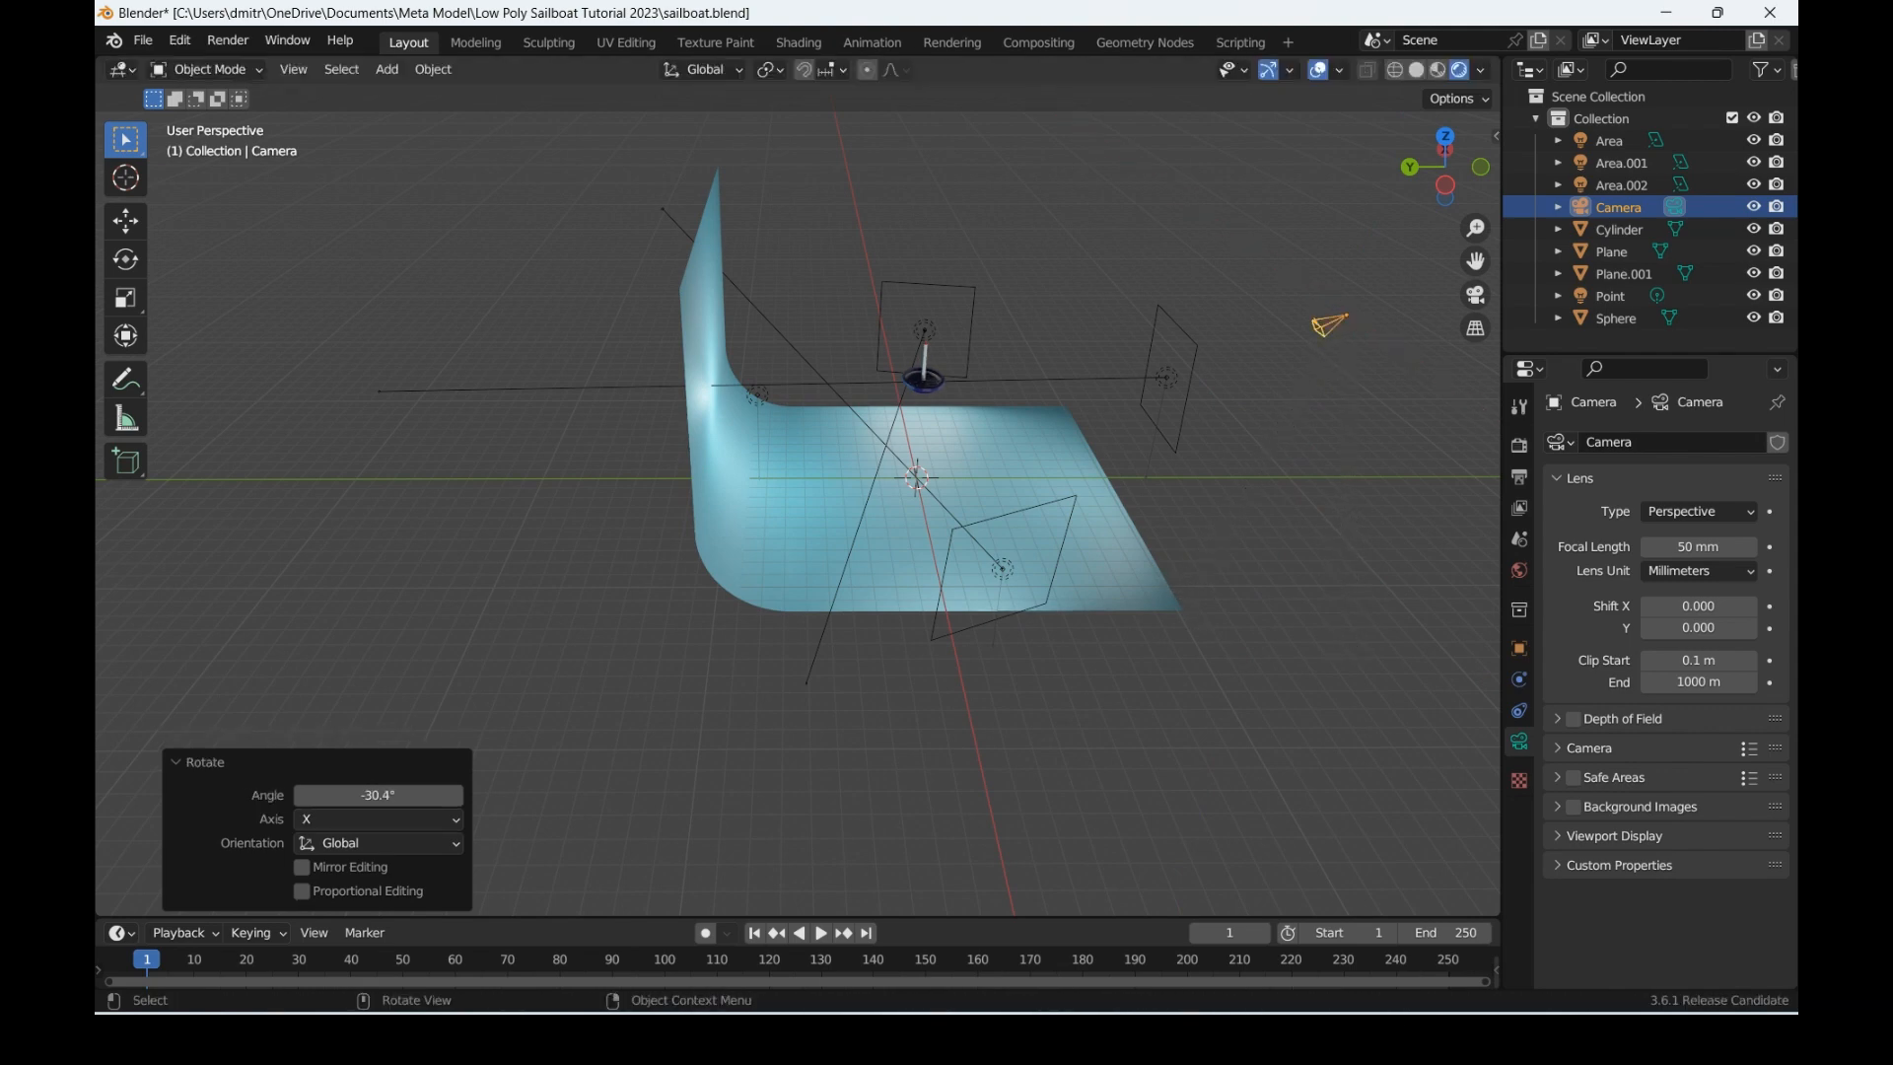
{"action": "key", "text": "g"}
{"action": "key", "text": "z"}
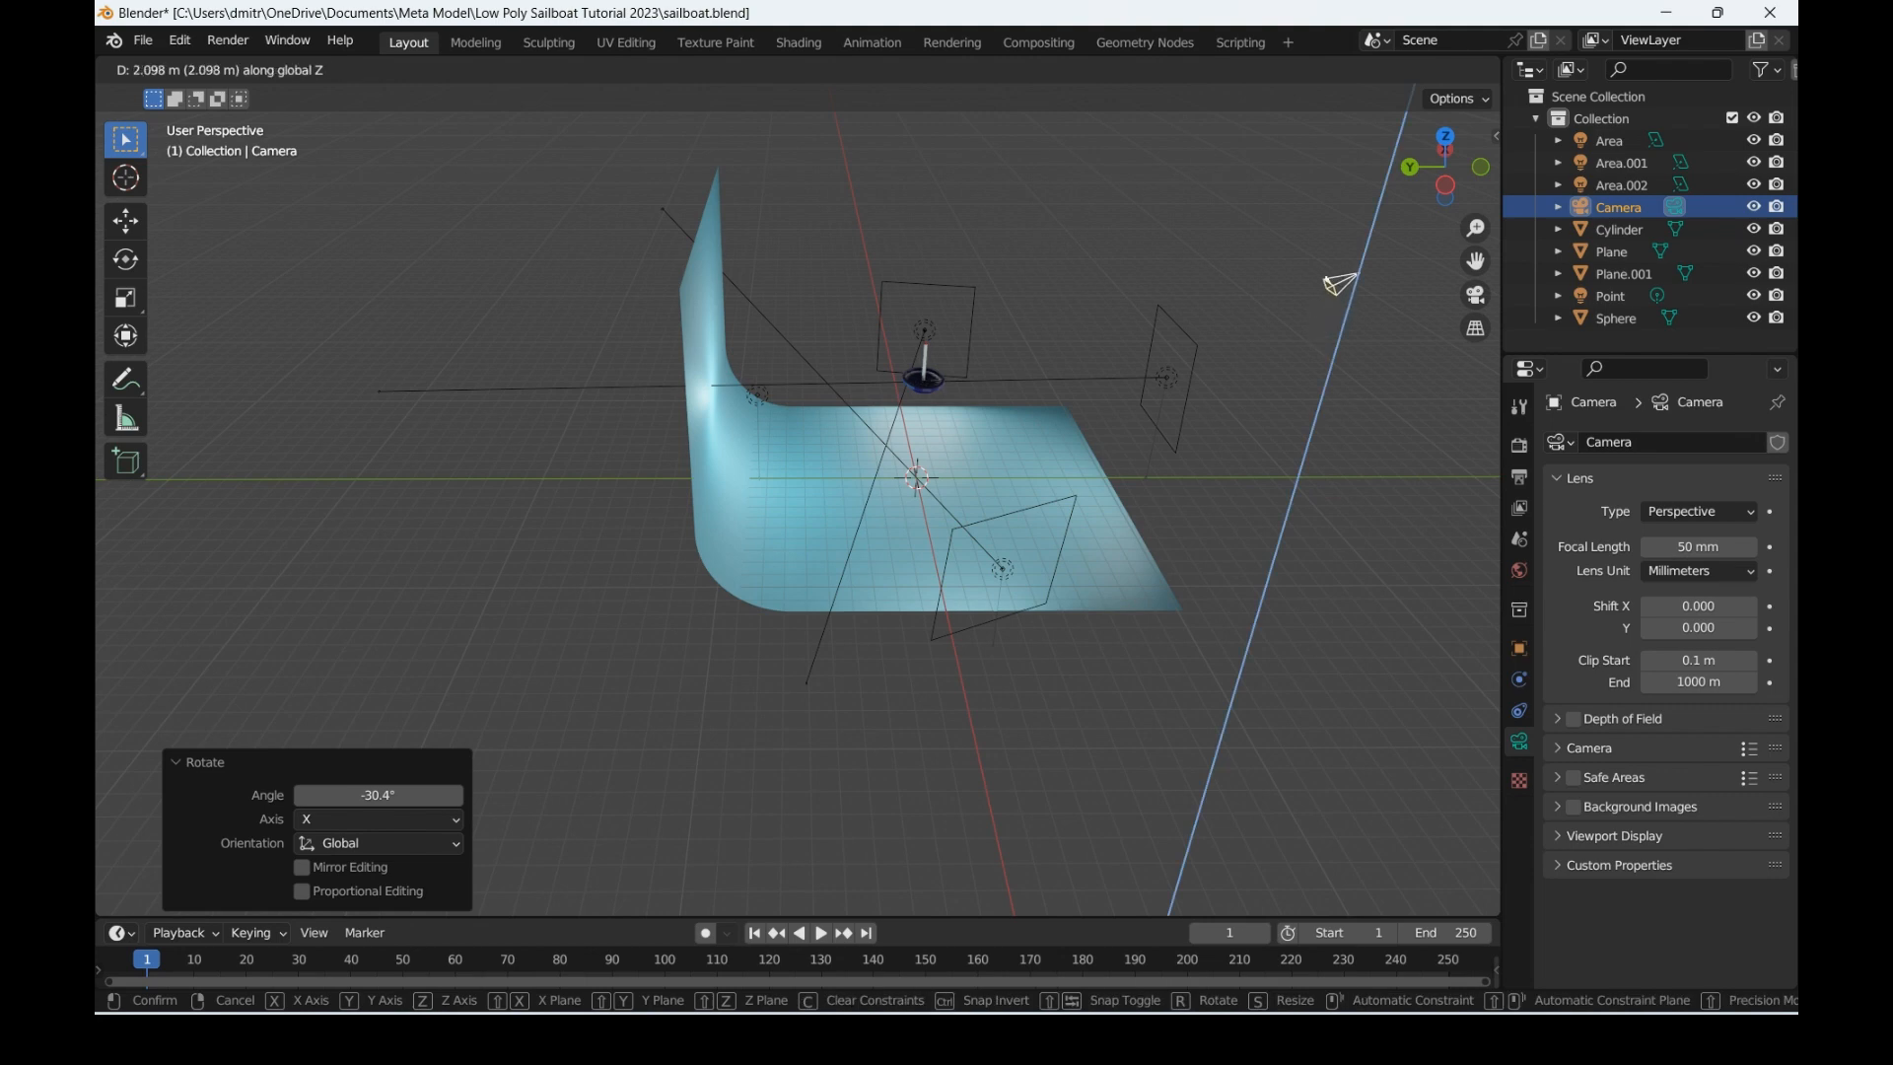
{"action": "key", "text": "Return"}
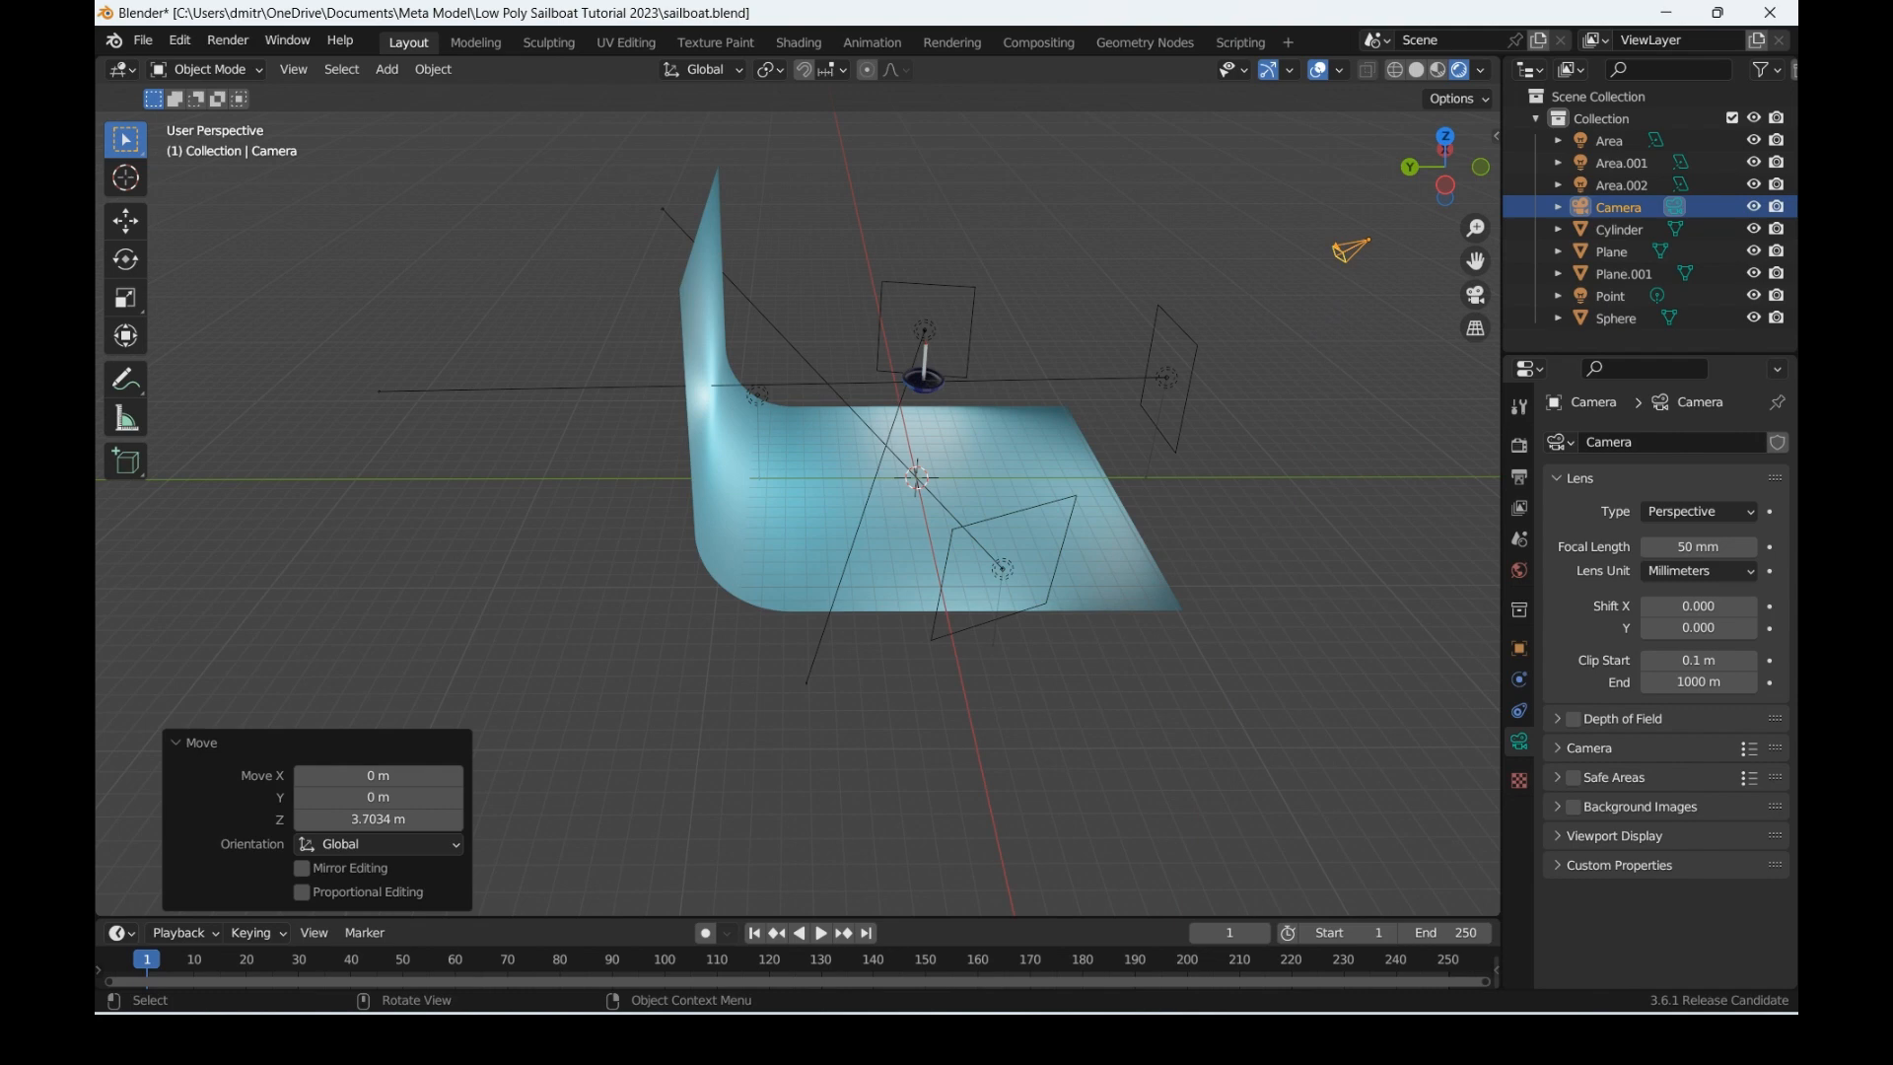
Step: In camera view, scale the backdrop uniformly by about 1.14, and then by about 1.3 in X and Y with Z locked
{"action": "left_click", "coordinate": [1475, 295]}
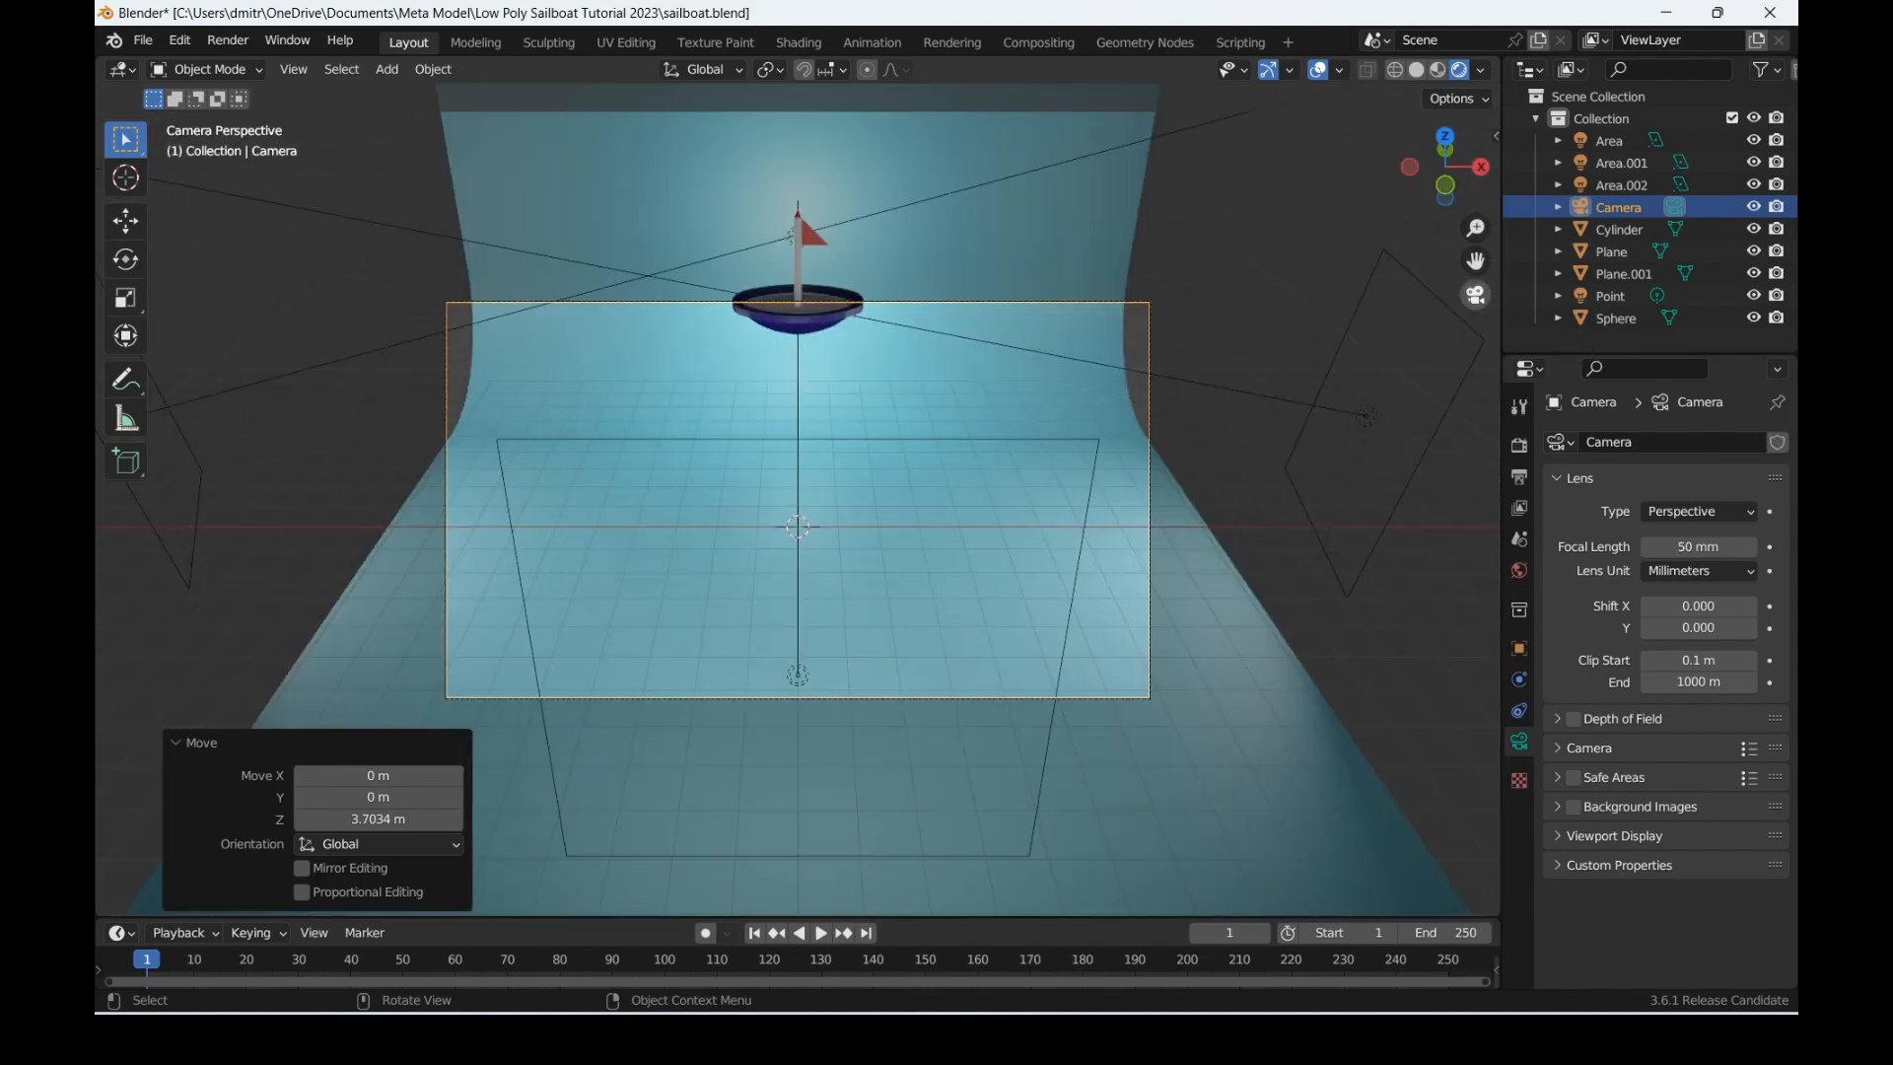
{"action": "left_click", "coordinate": [1475, 295]}
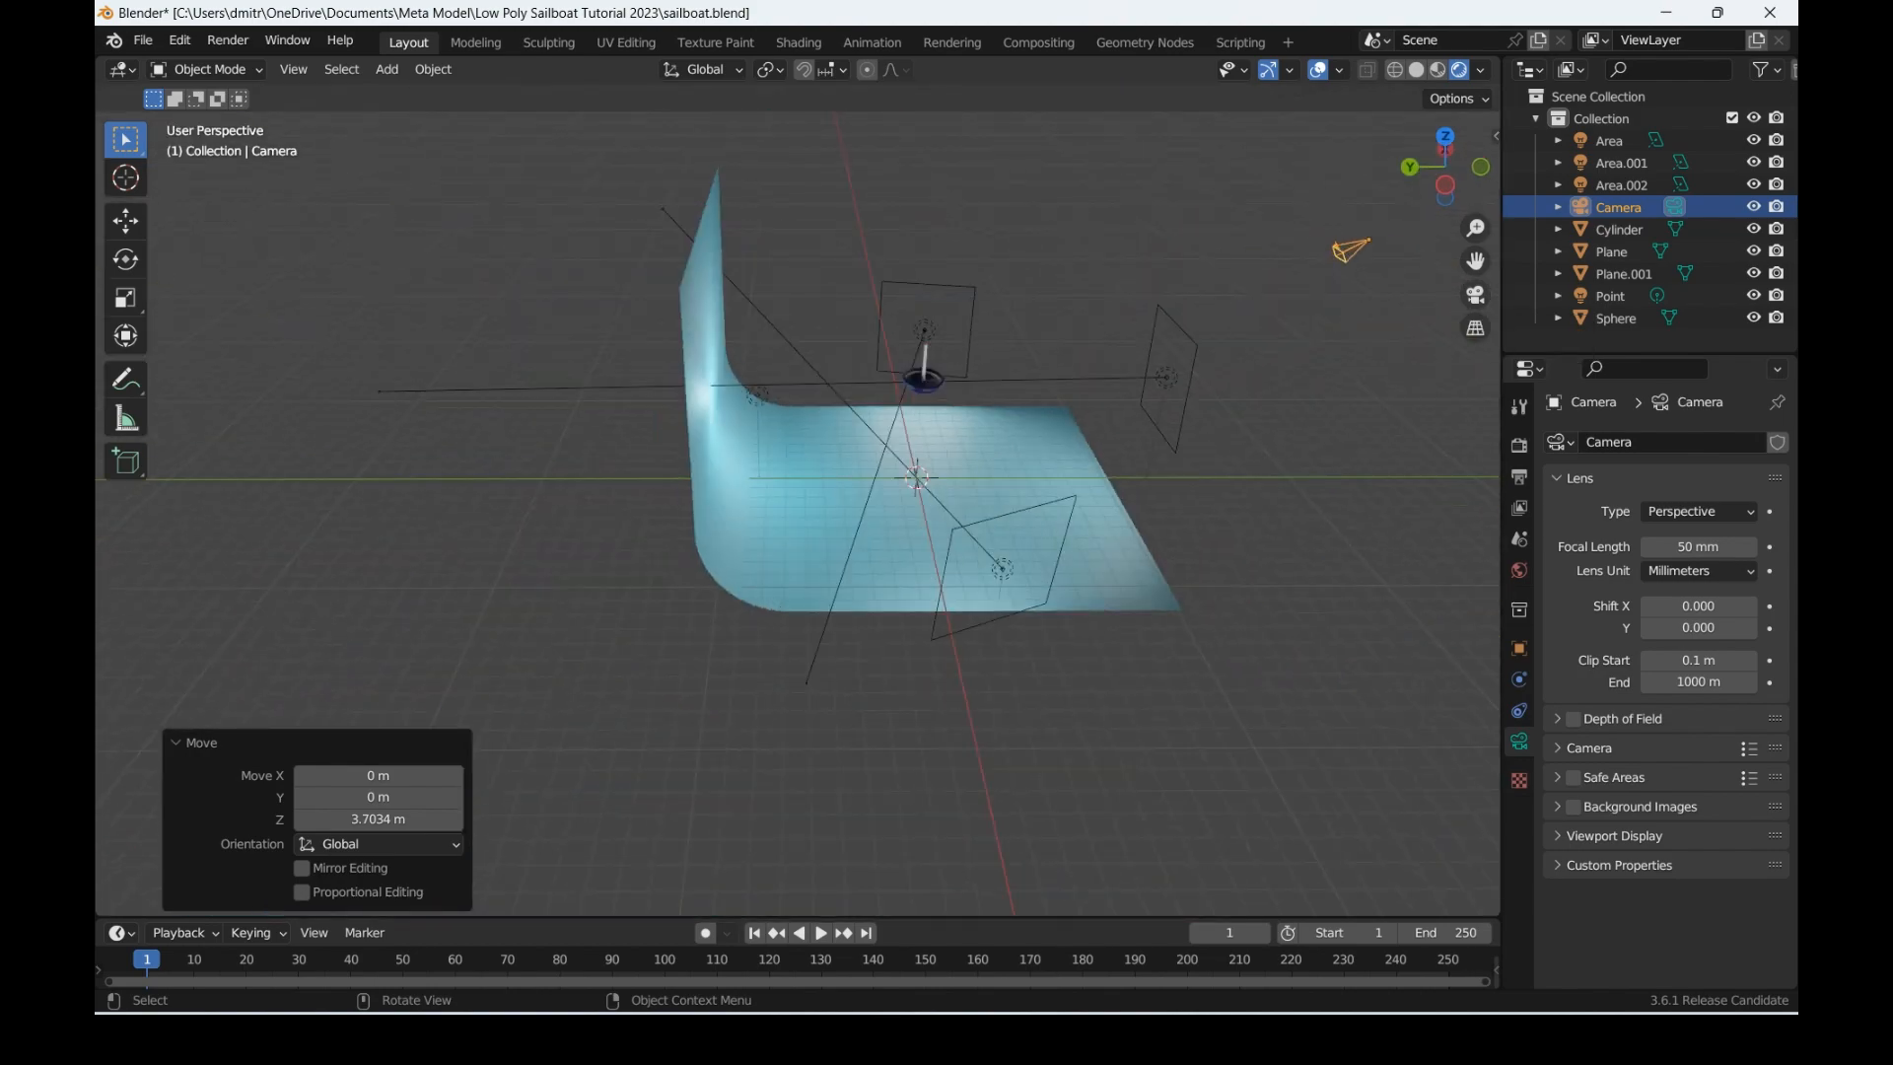
{"action": "left_click", "coordinate": [1475, 295]}
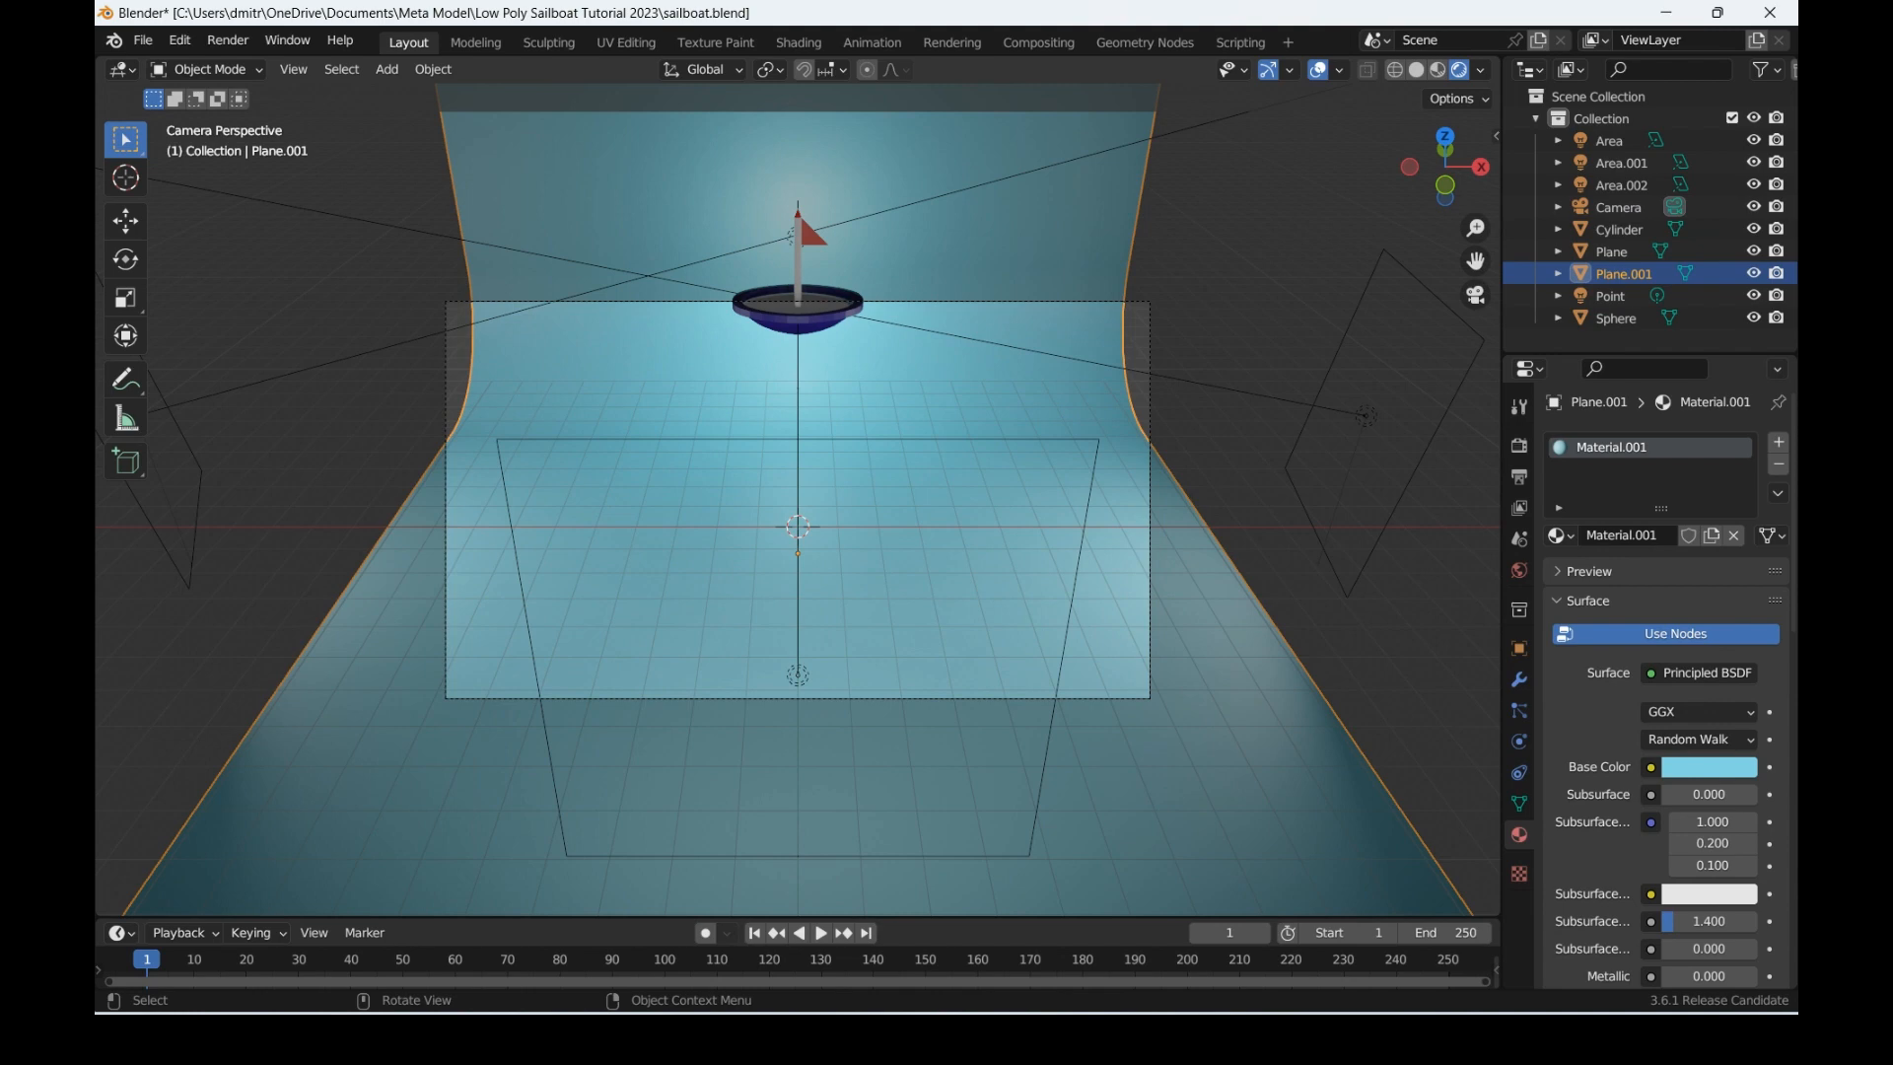
{"action": "key", "text": "s"}
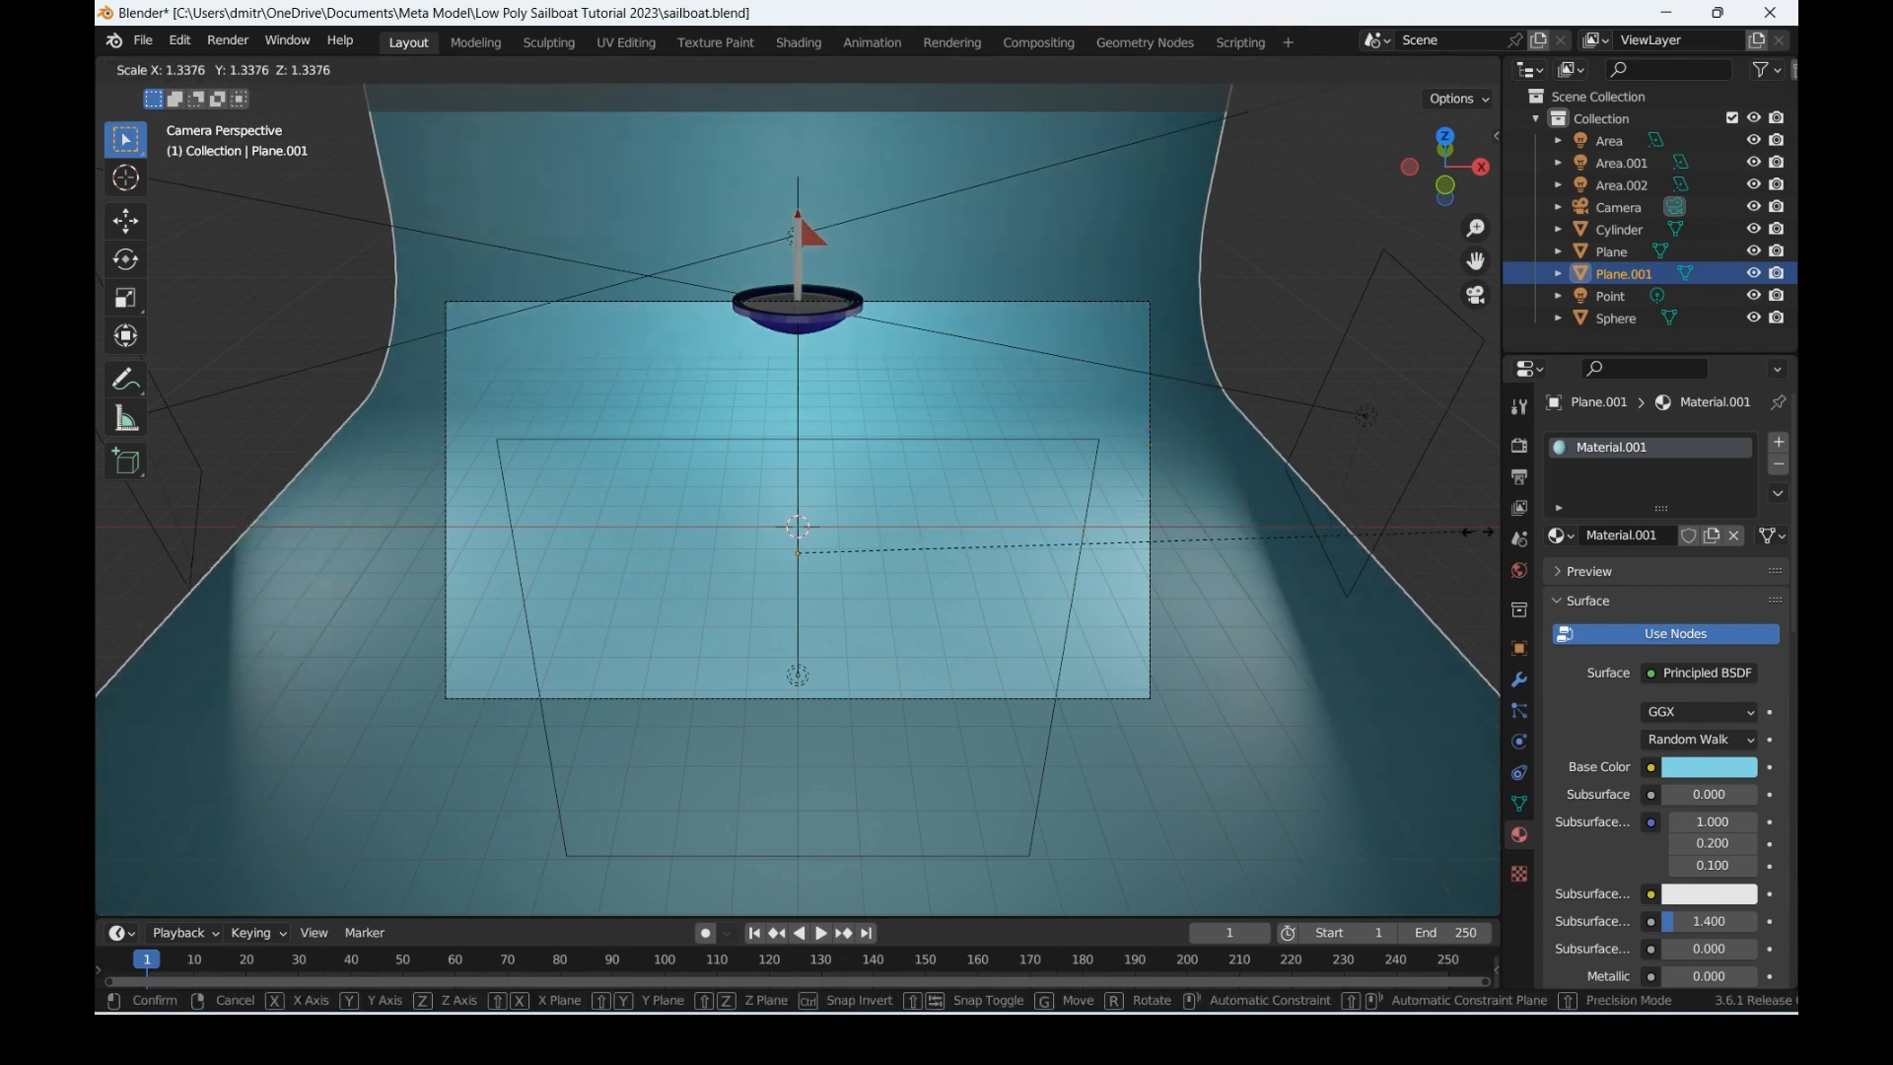
{"action": "left_click", "coordinate": [1376, 515]}
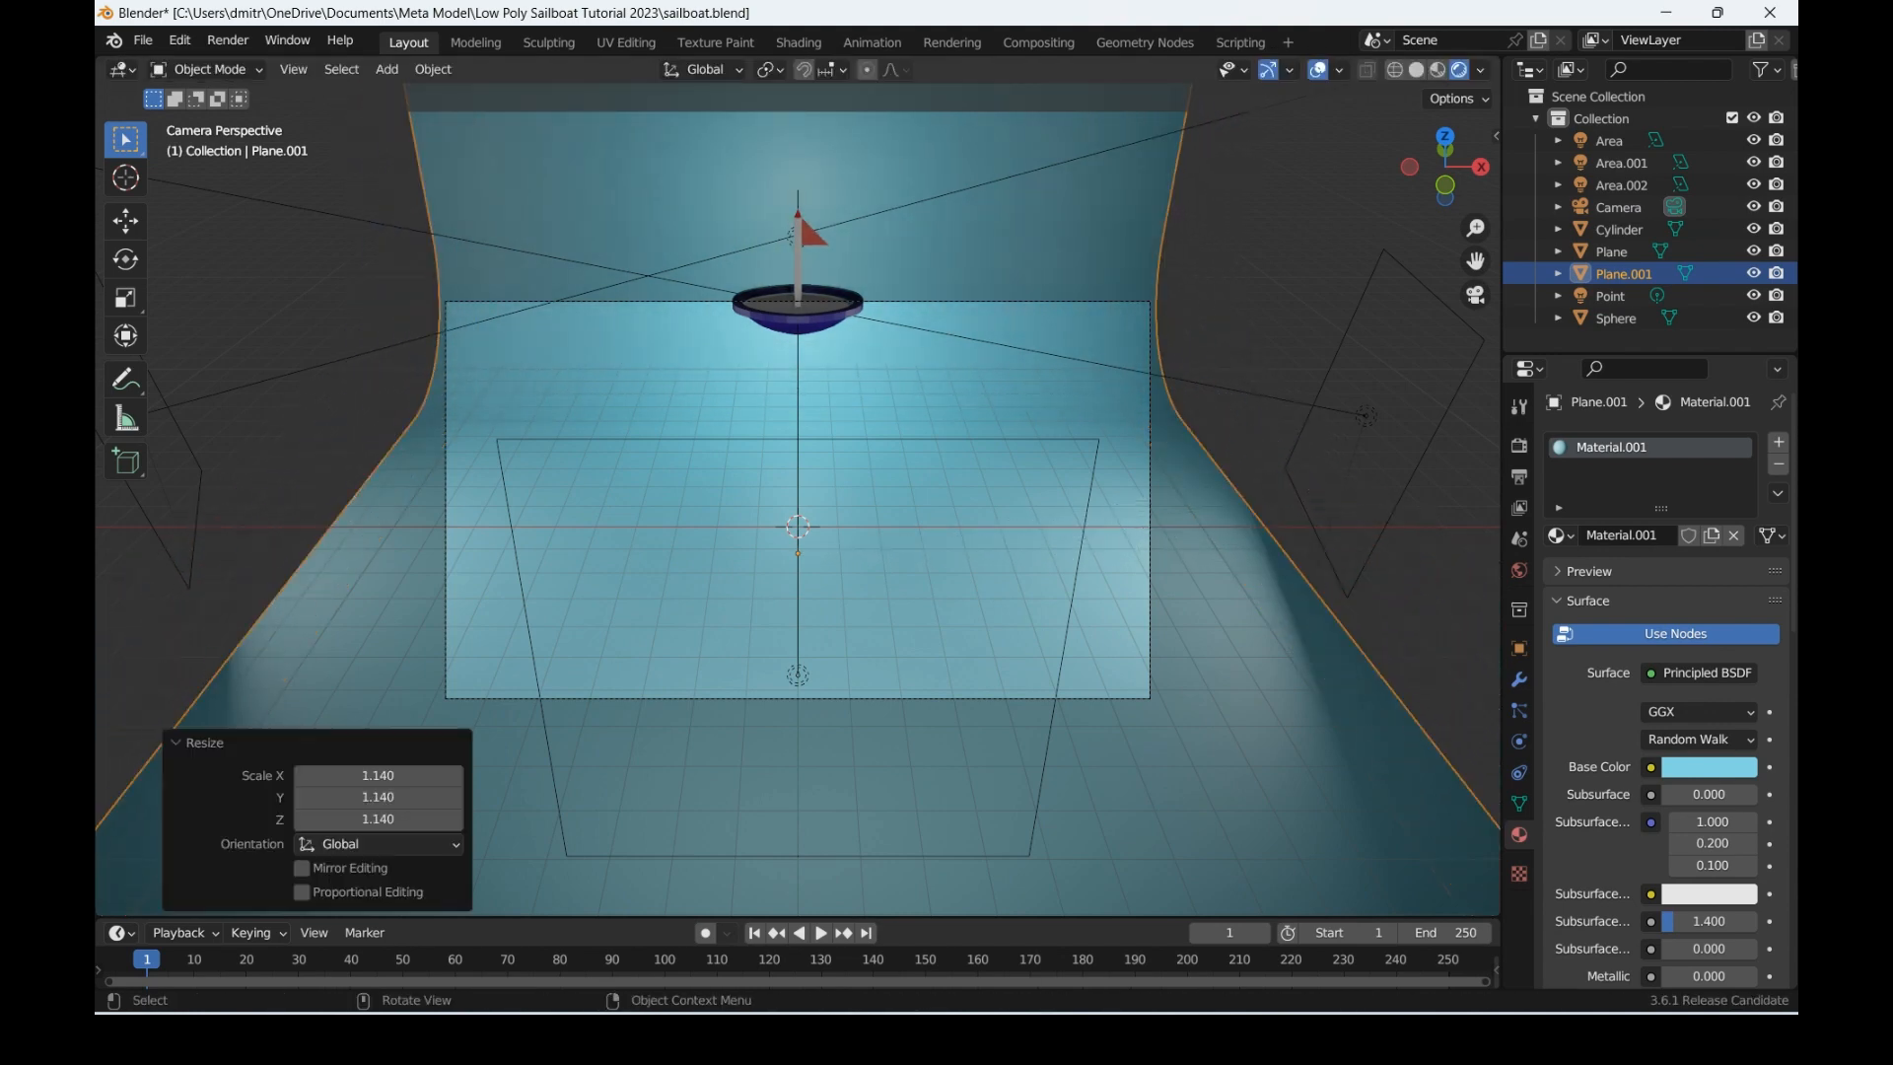
{"action": "key", "text": "s"}
{"action": "key", "text": "shift+z"}
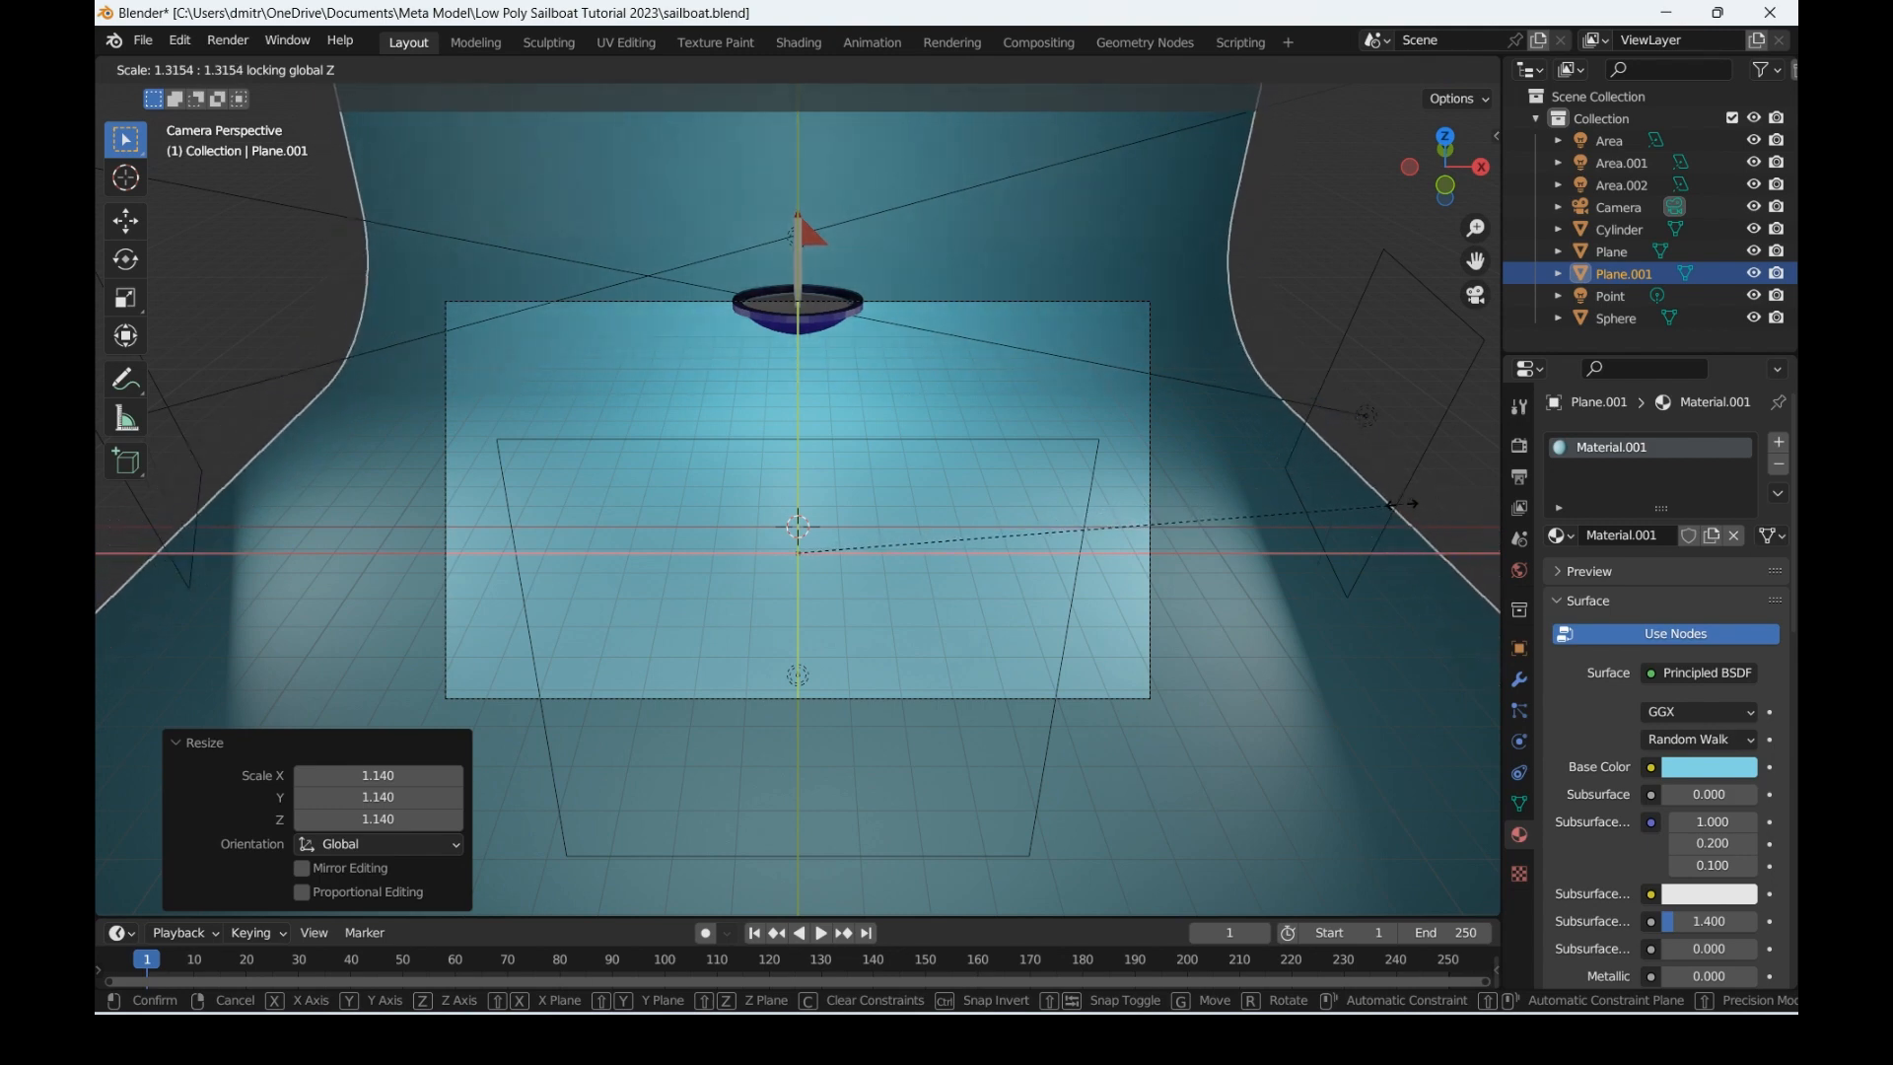
{"action": "left_click", "coordinate": [1282, 232]}
{"action": "right_click", "coordinate": [1282, 232]}
{"action": "left_click", "coordinate": [1144, 395]}
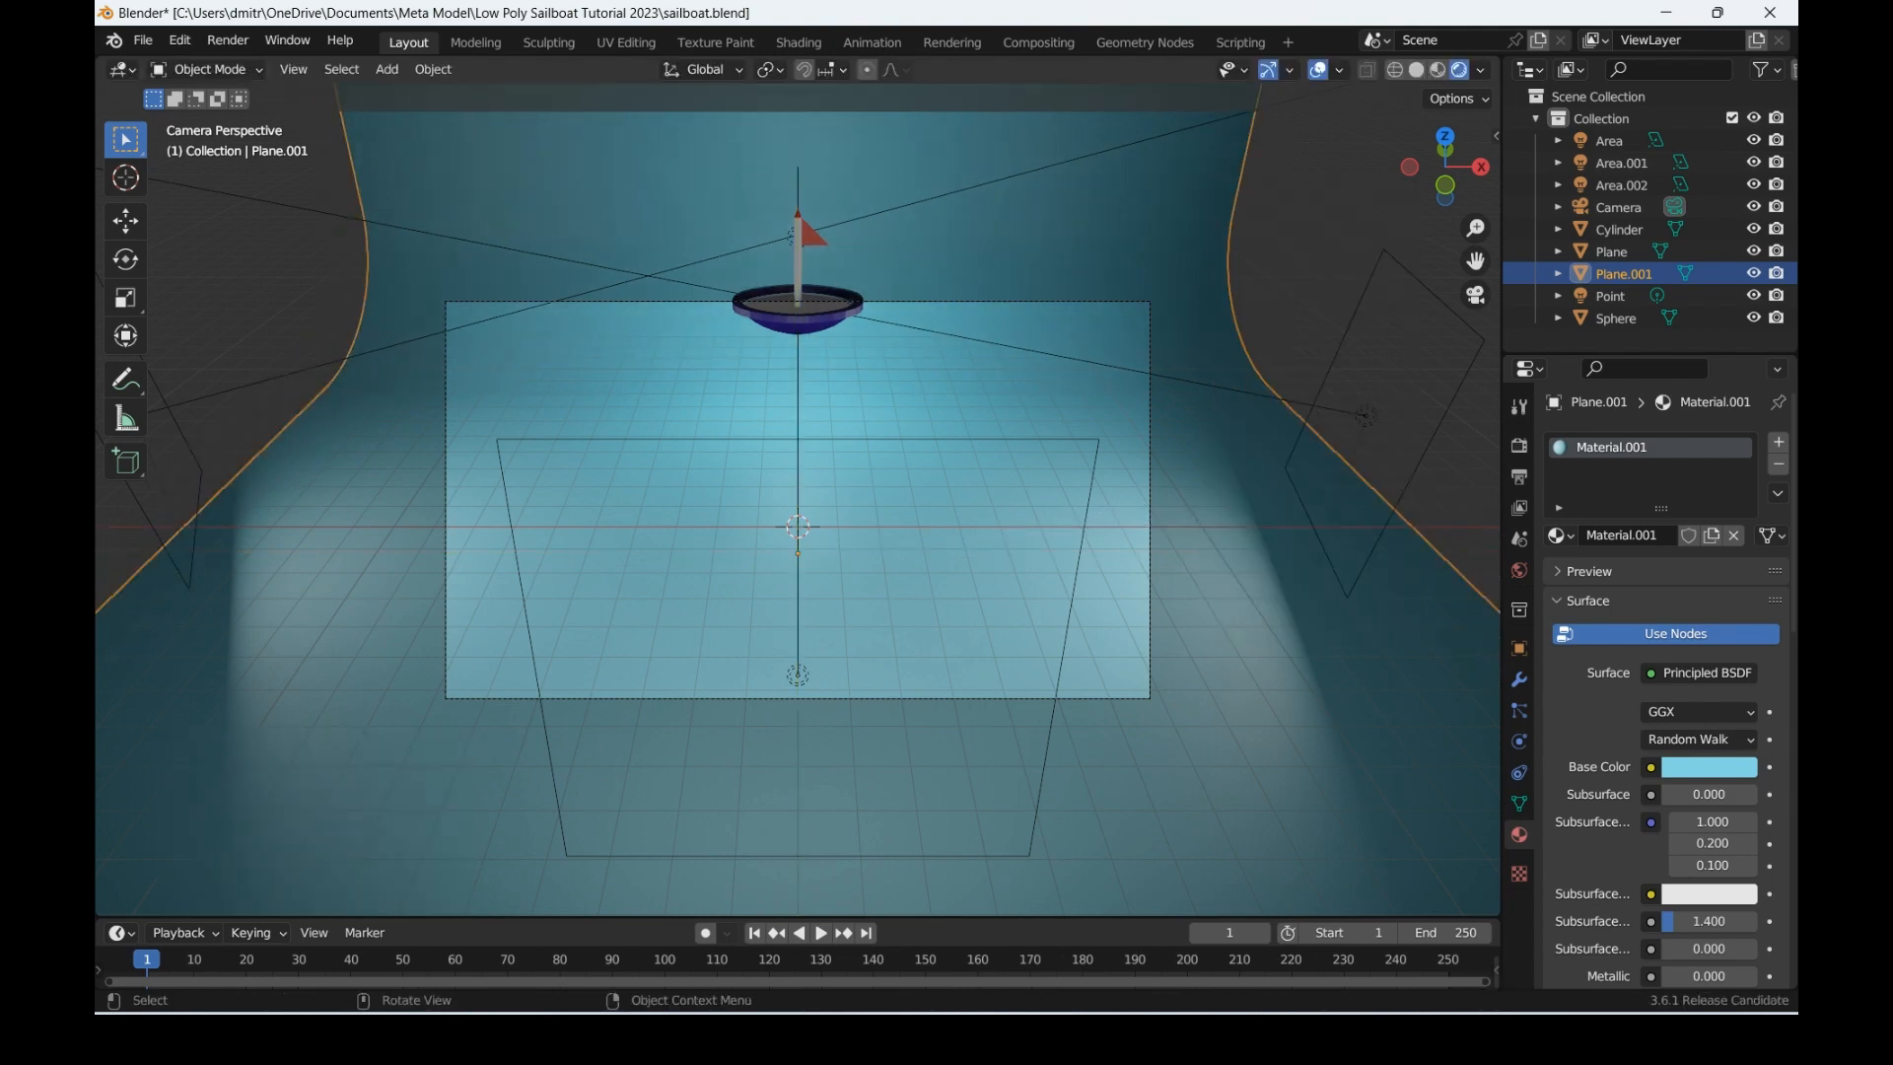
Step: Rotate the camera about 11.3° around X so the sailboat sits inside the camera frame
{"action": "left_click", "coordinate": [1150, 394]}
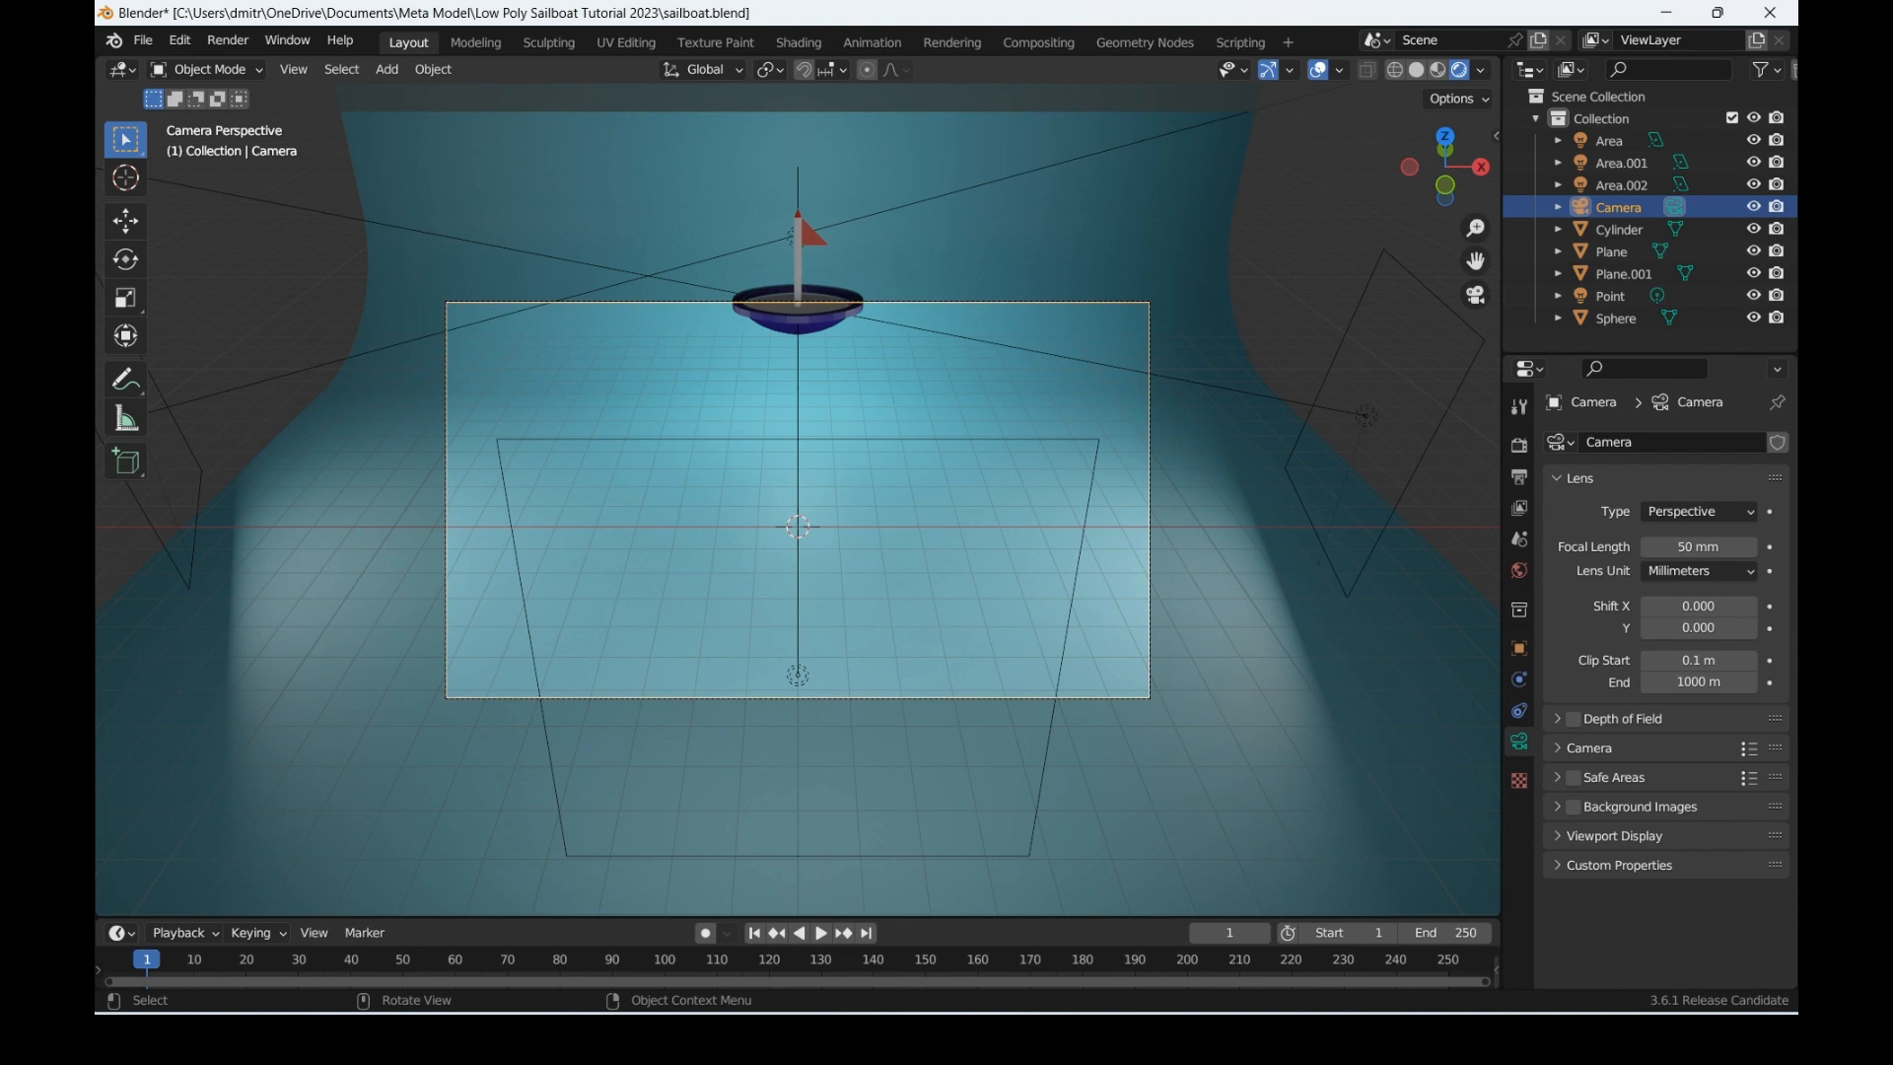
{"action": "key", "text": "r"}
{"action": "key", "text": "x"}
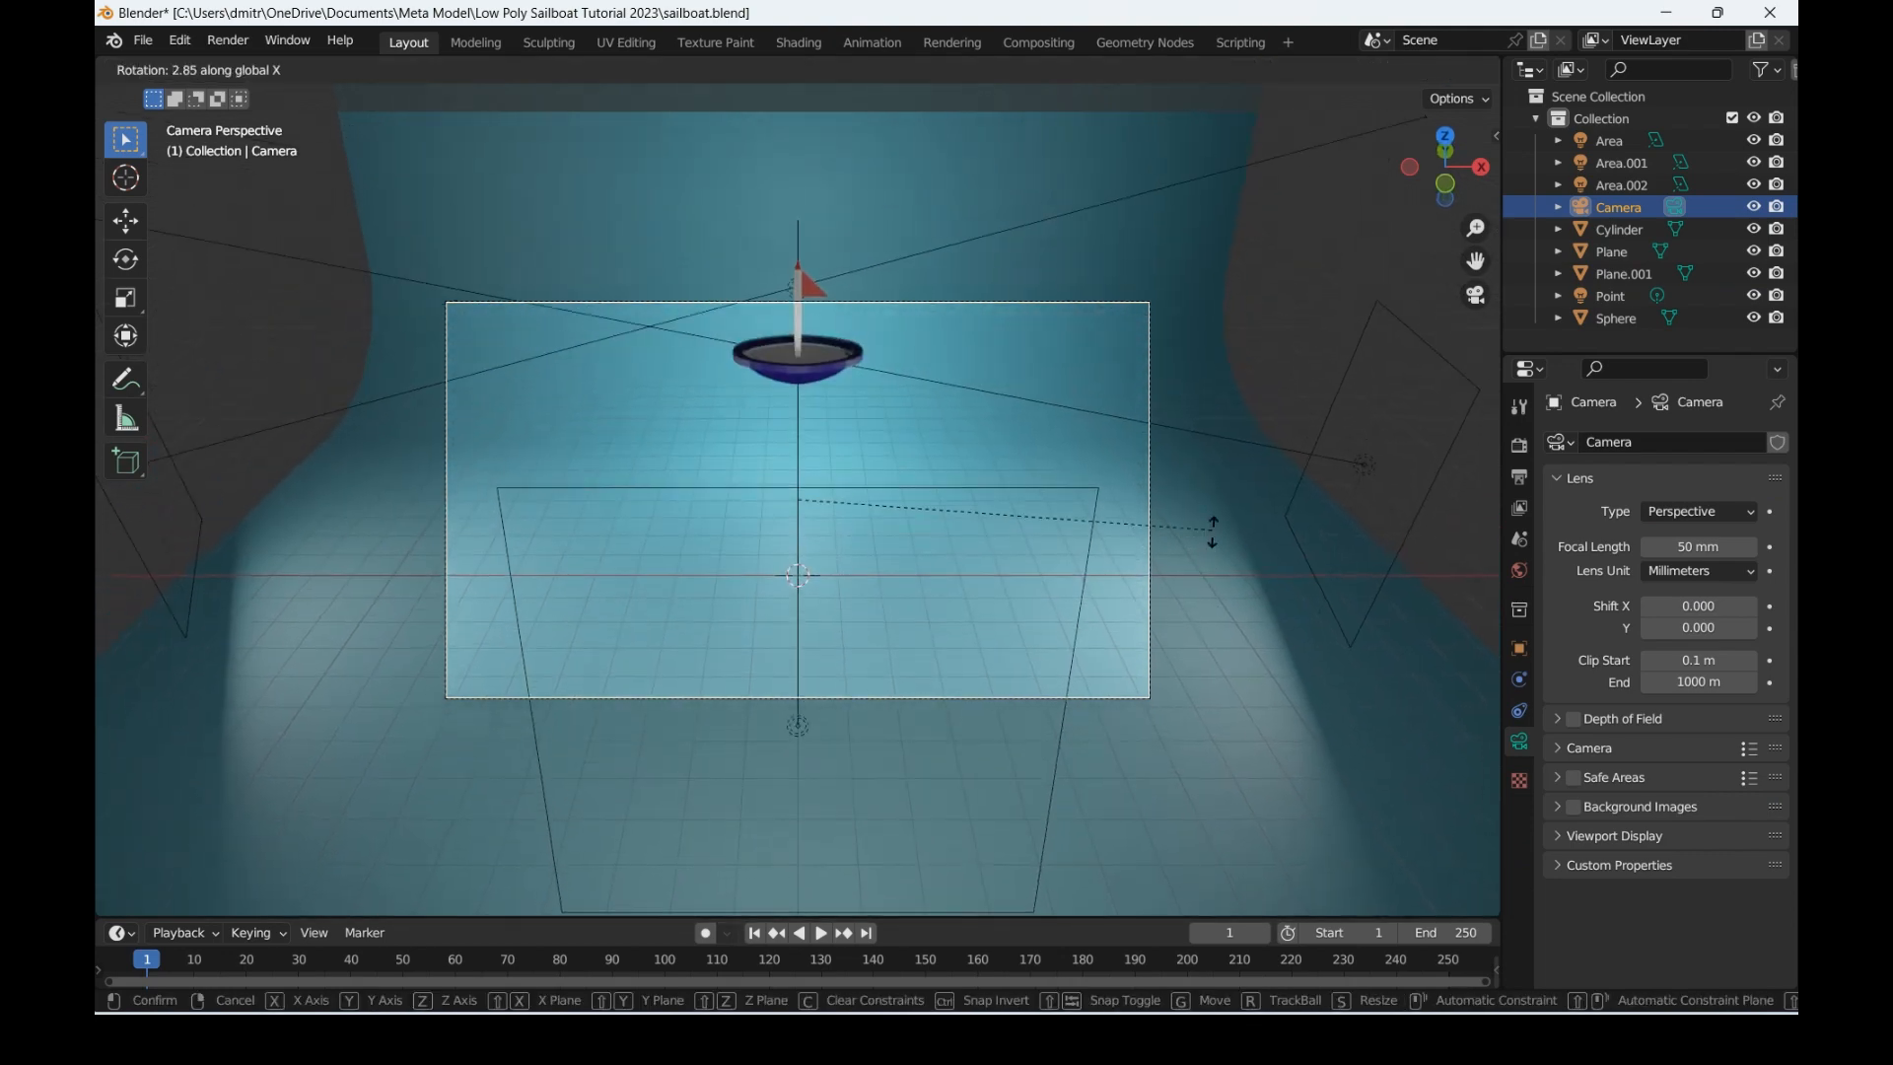
{"action": "left_click", "coordinate": [1220, 580]}
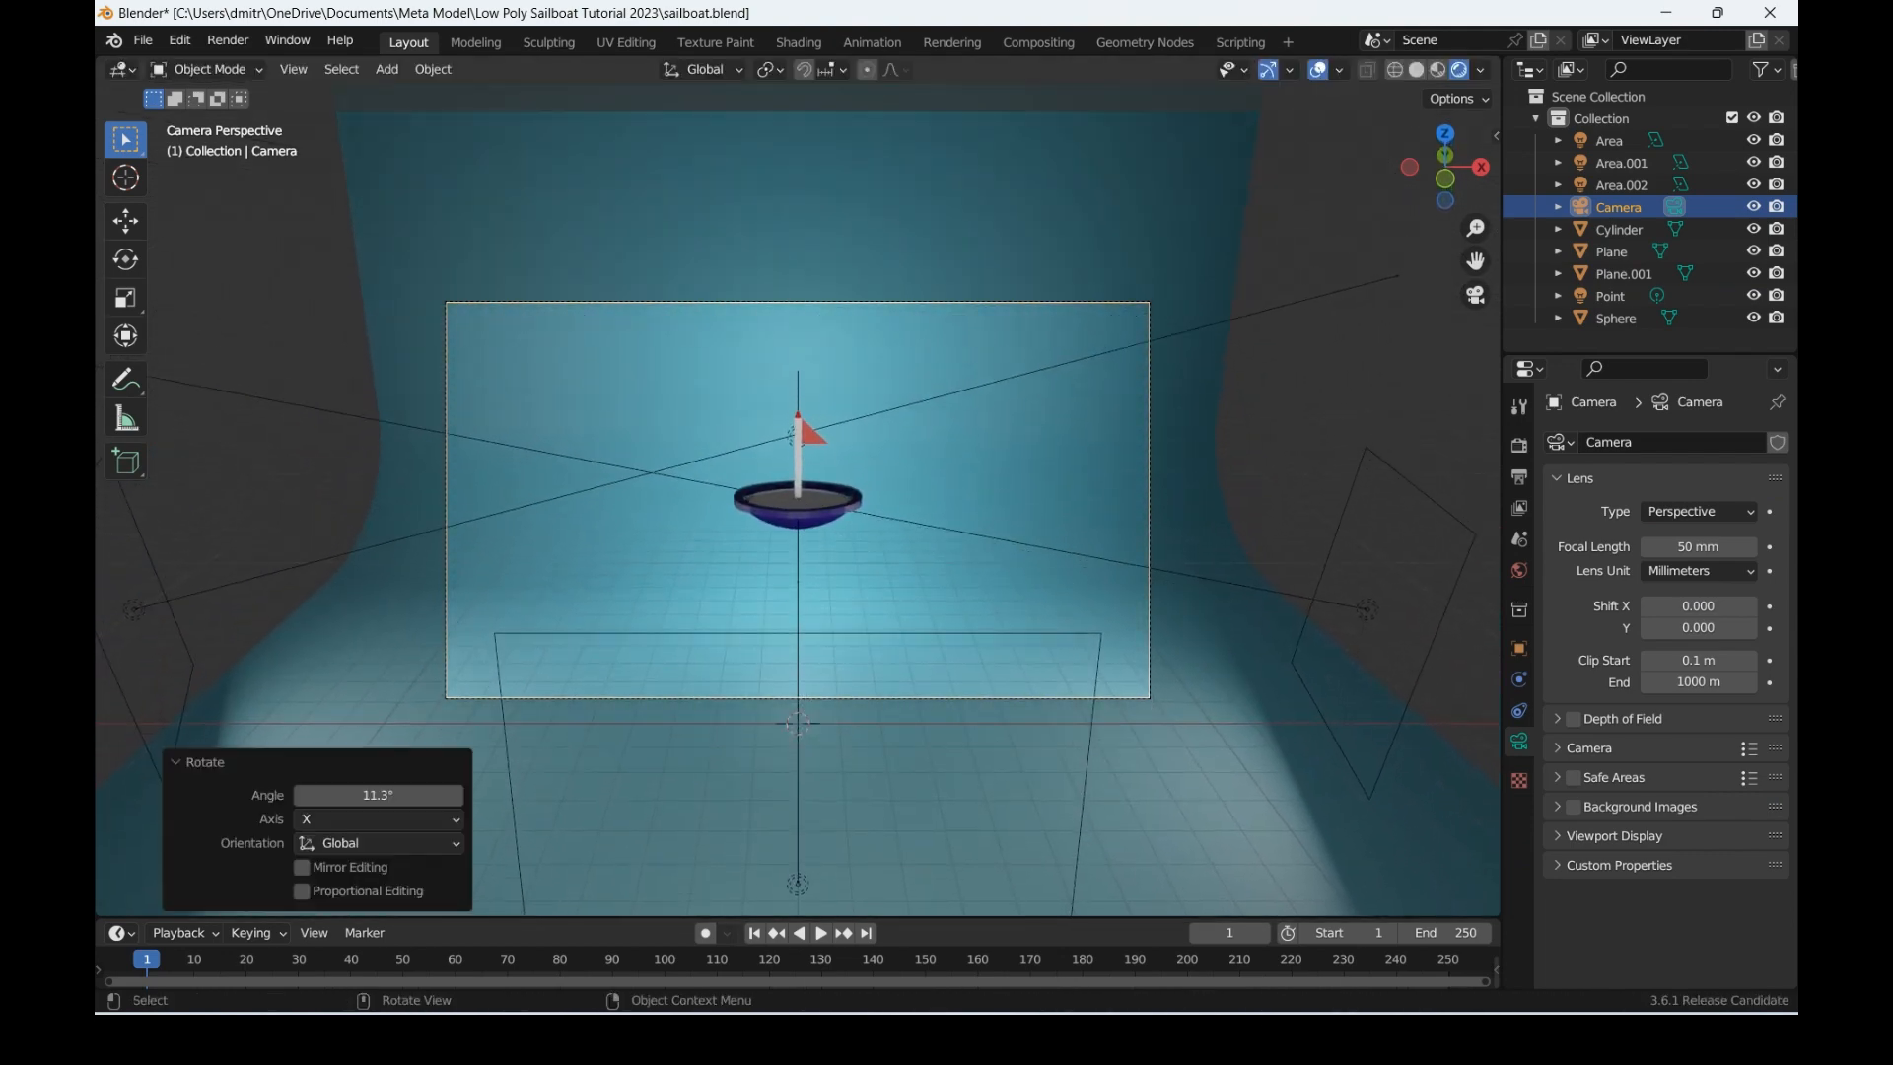
Step: Duplicate the area light in front of the boat and move the copy about 10.2 m along Y
{"action": "left_click", "coordinate": [798, 411]}
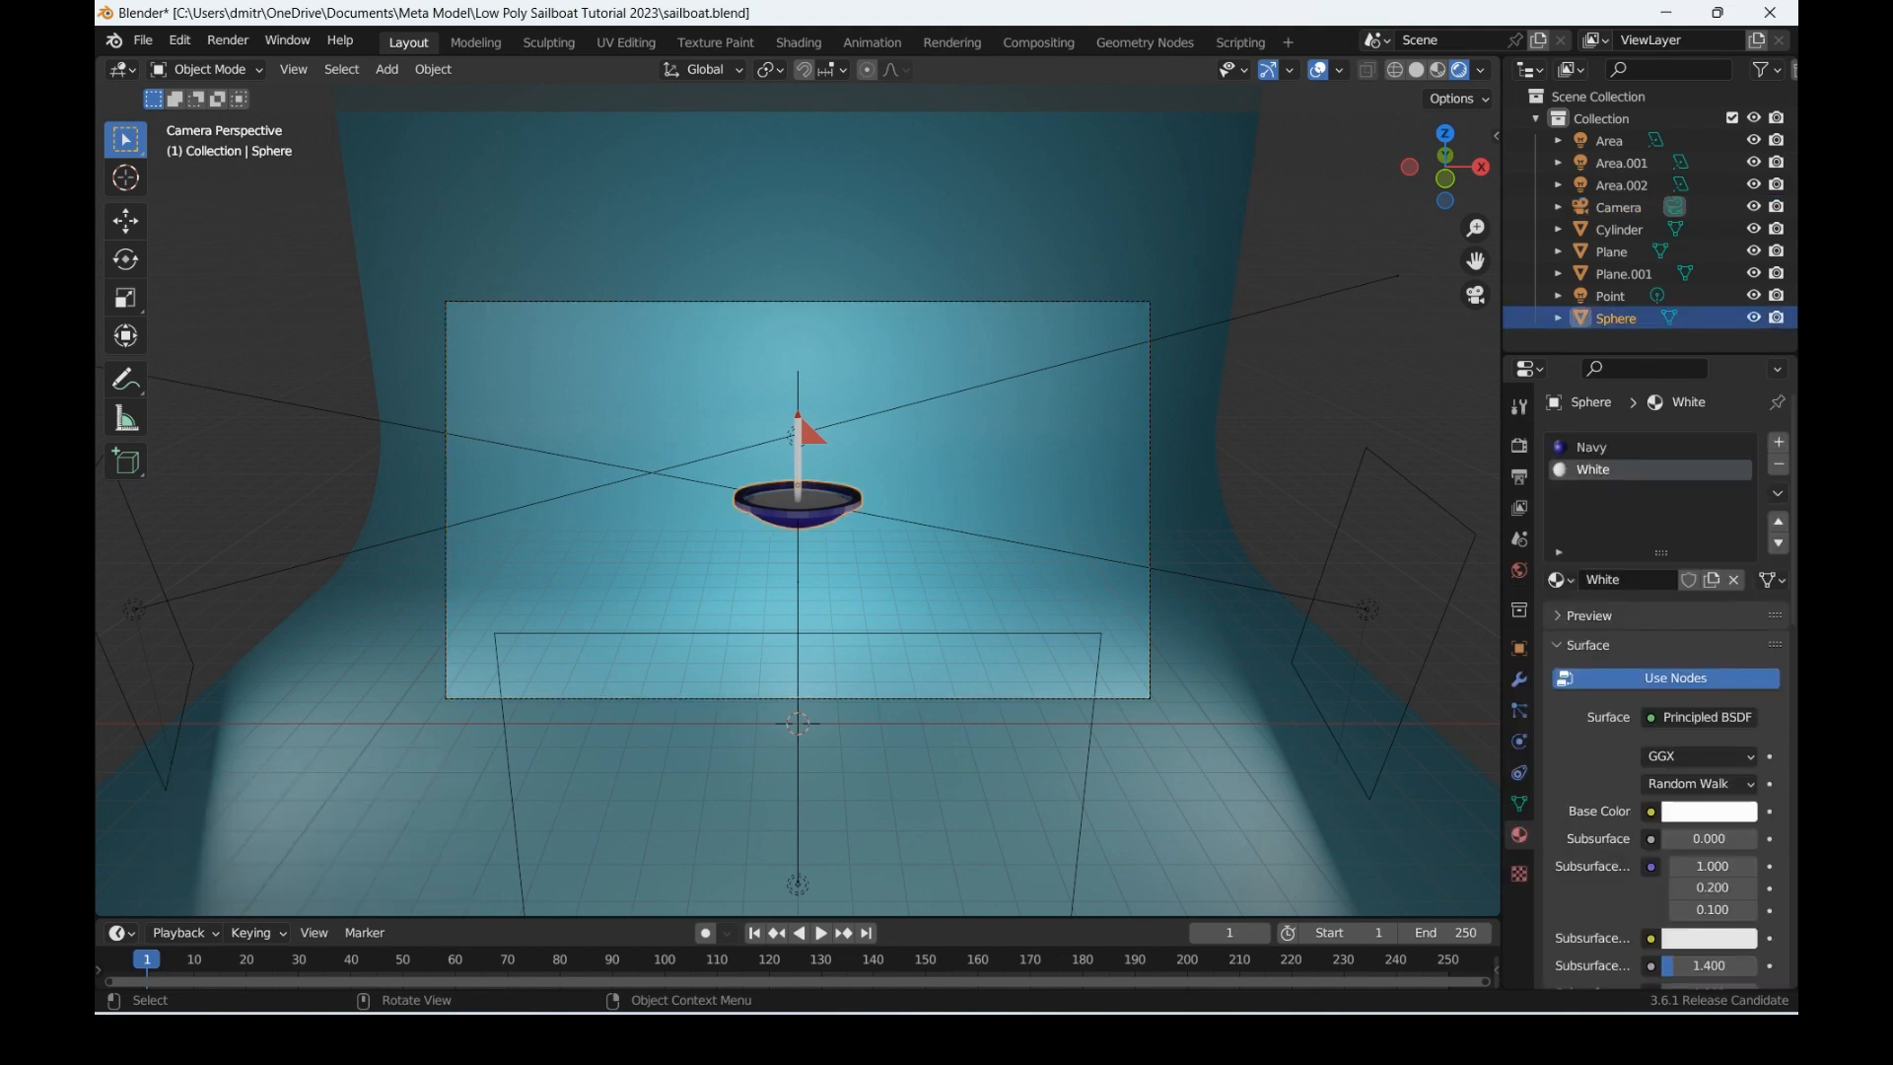
{"action": "middle_click_drag", "start_coordinate": [799, 411], "coordinate": [887, 453]}
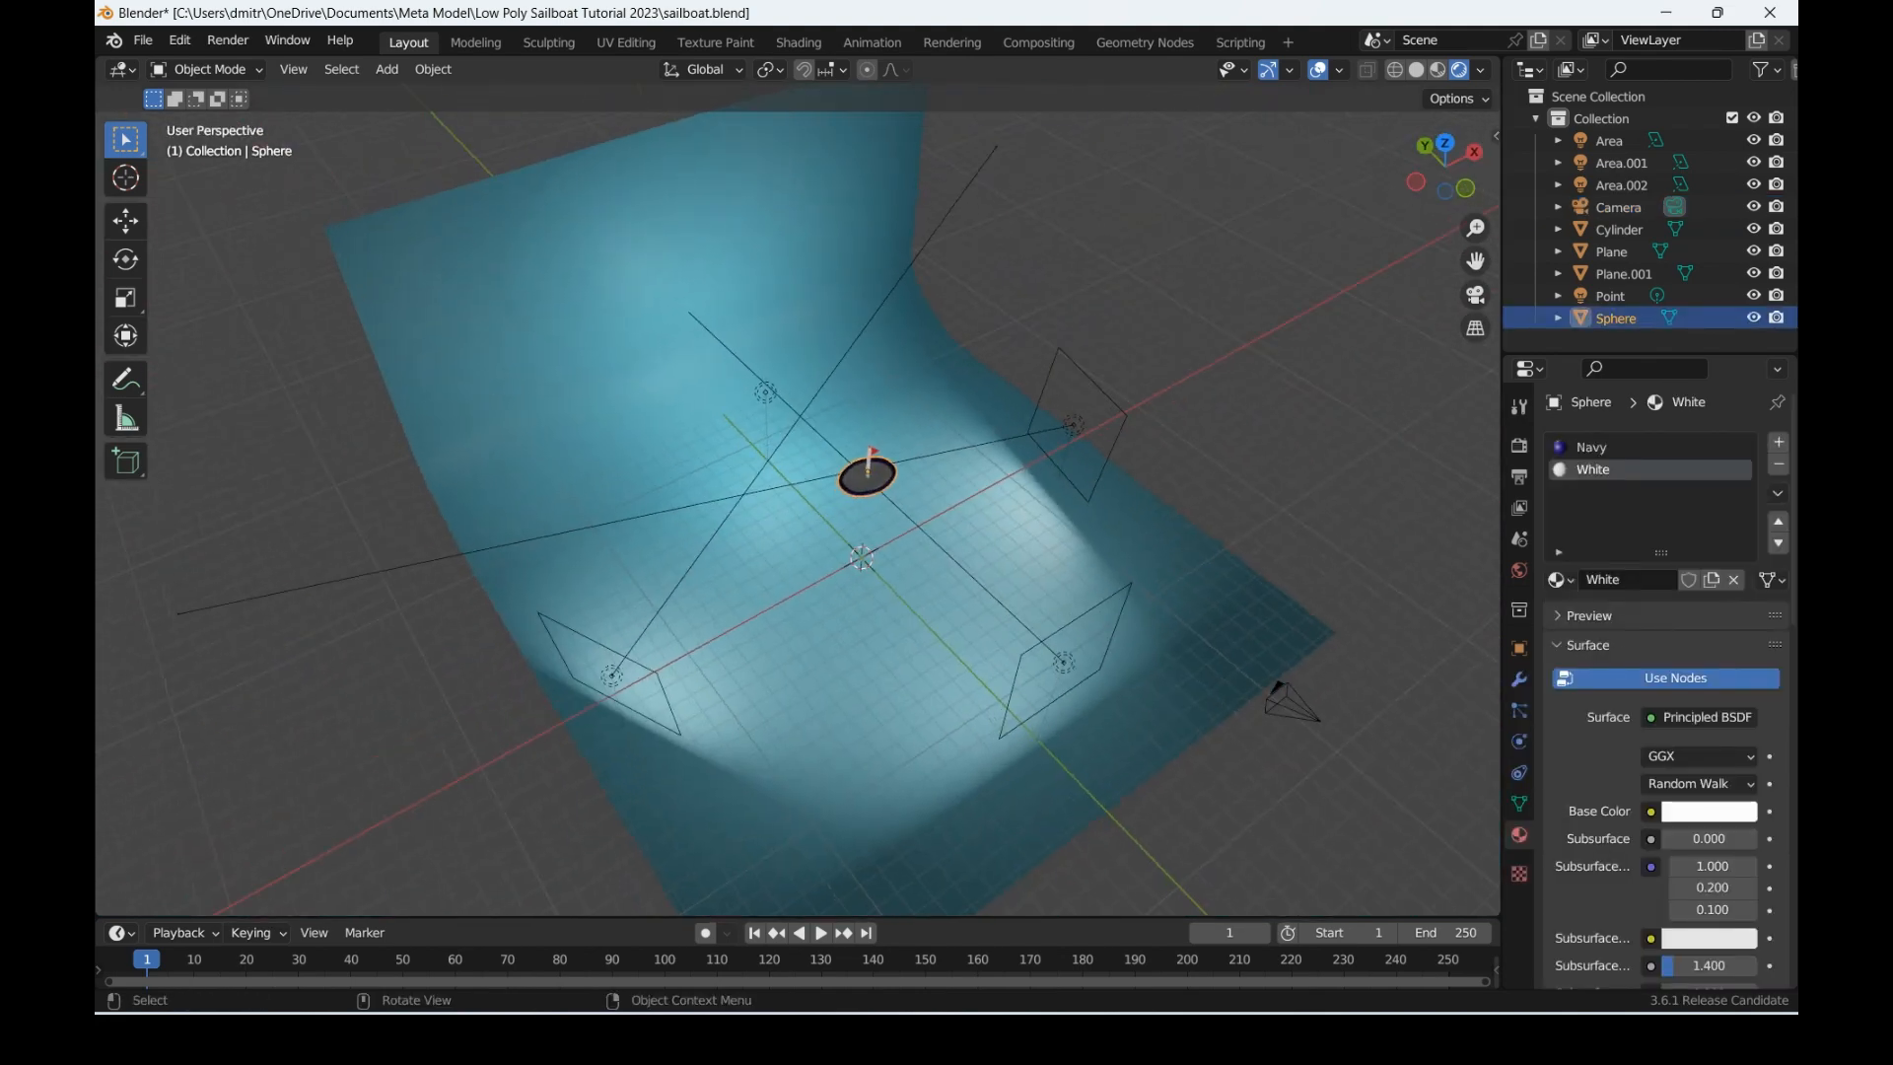
{"action": "left_click", "coordinate": [1063, 662]}
{"action": "key", "text": "shift+d"}
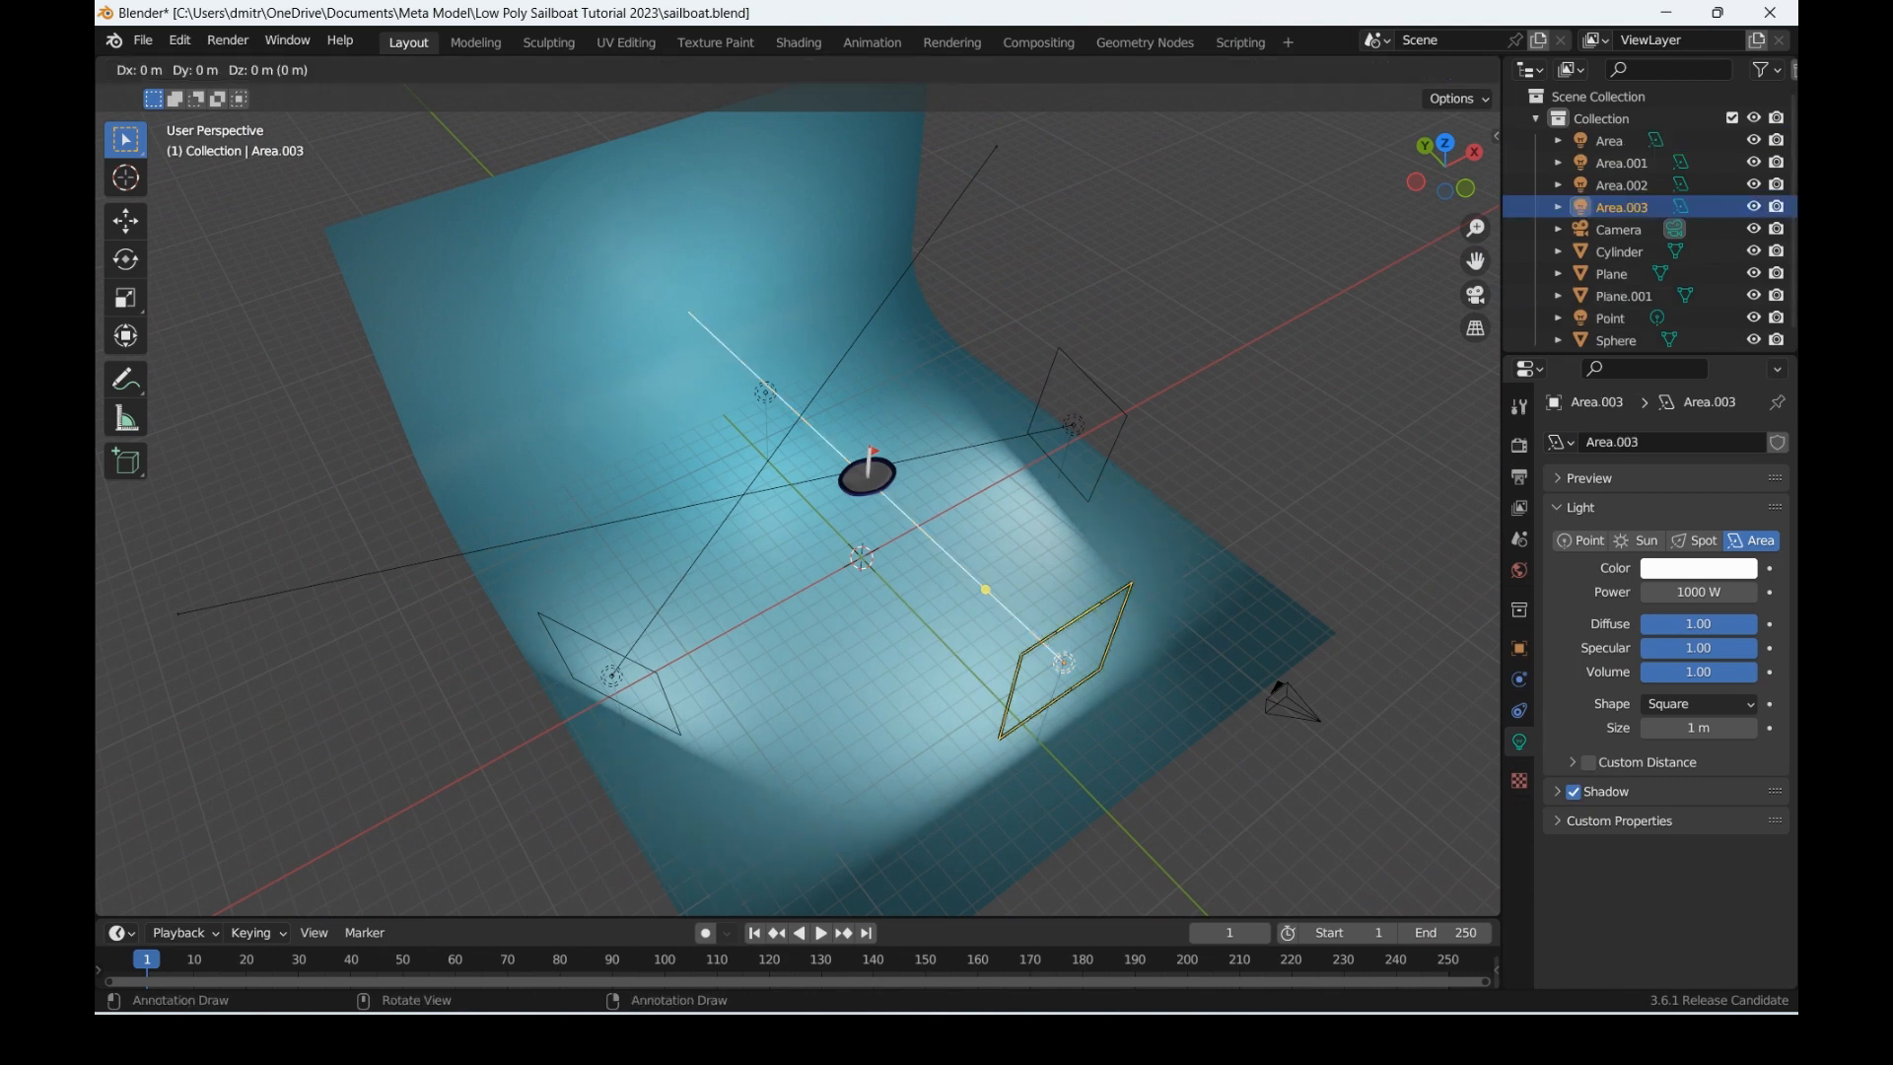
{"action": "key", "text": "Escape"}
{"action": "key", "text": "g"}
{"action": "key", "text": "y"}
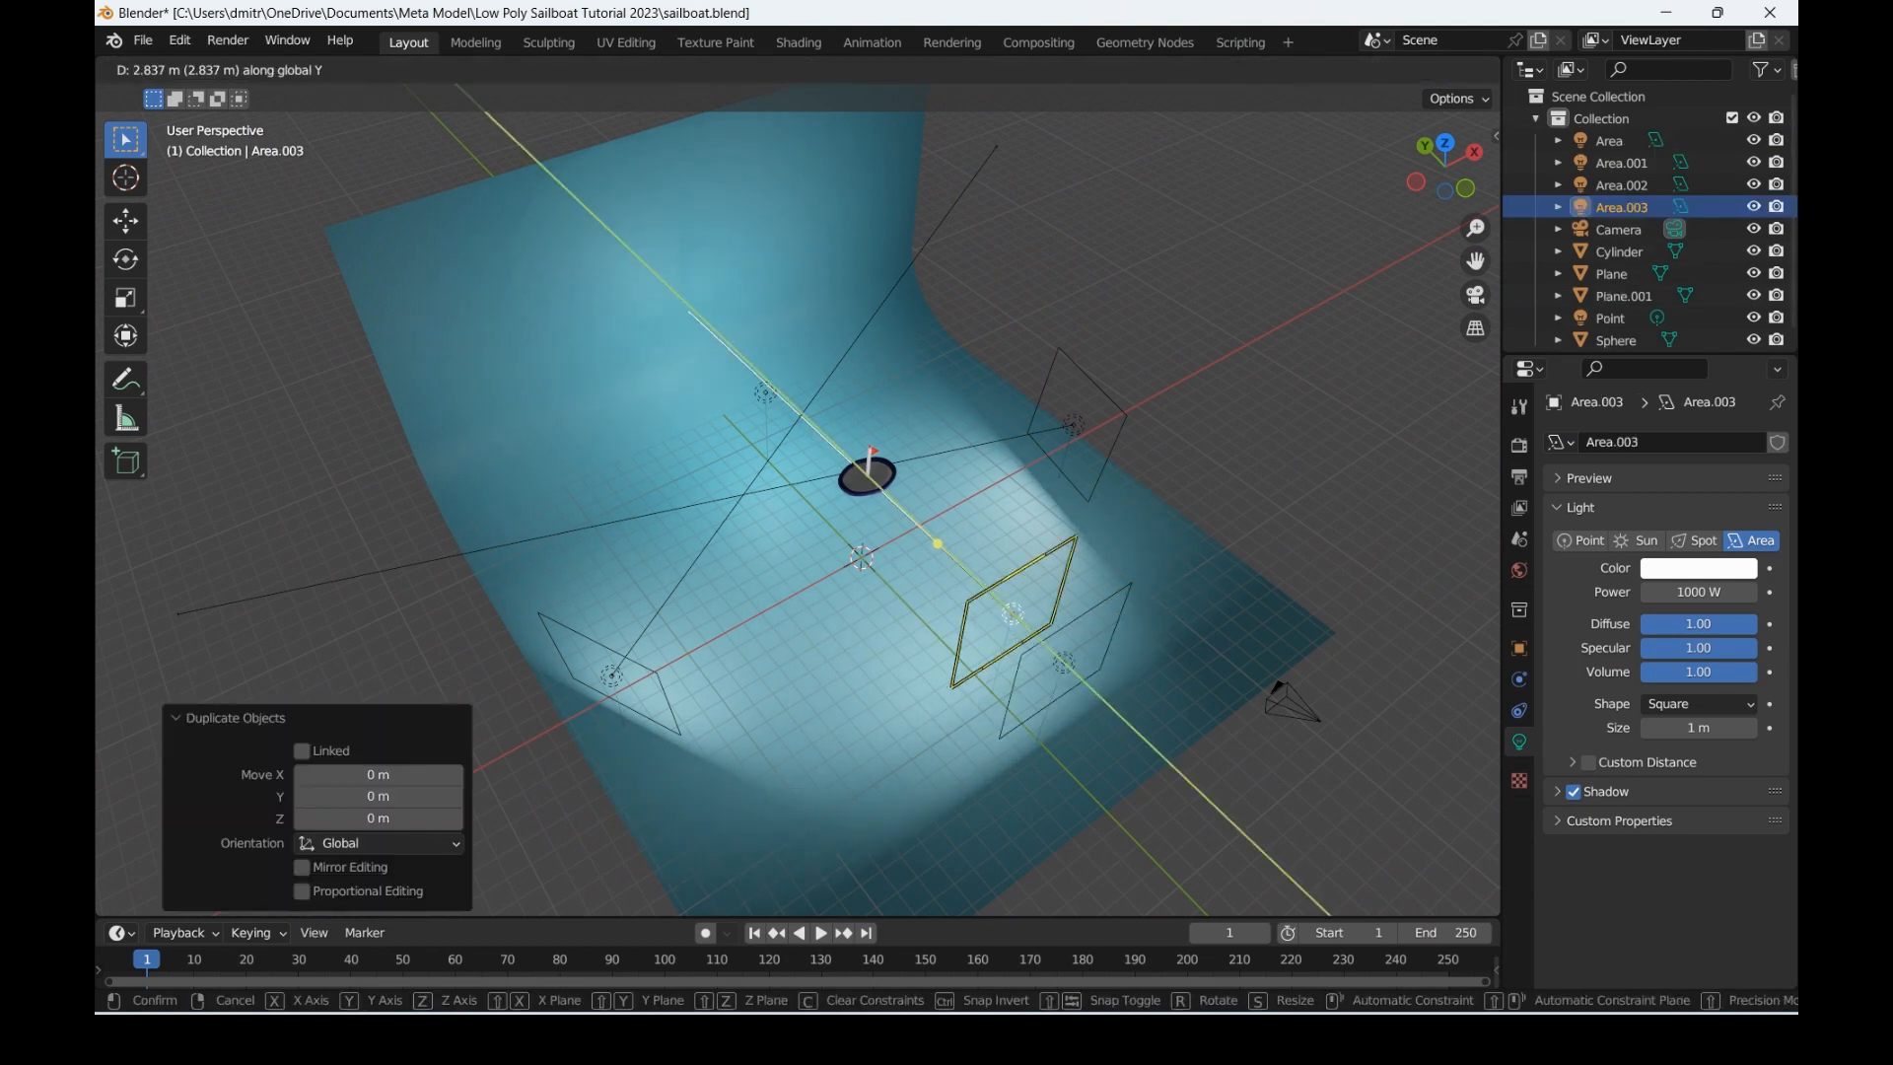
{"action": "key", "text": "Return"}
Step: Rotate the duplicated area light around X by 90° and then by 180° so it faces downward
{"action": "type", "text": "r"}
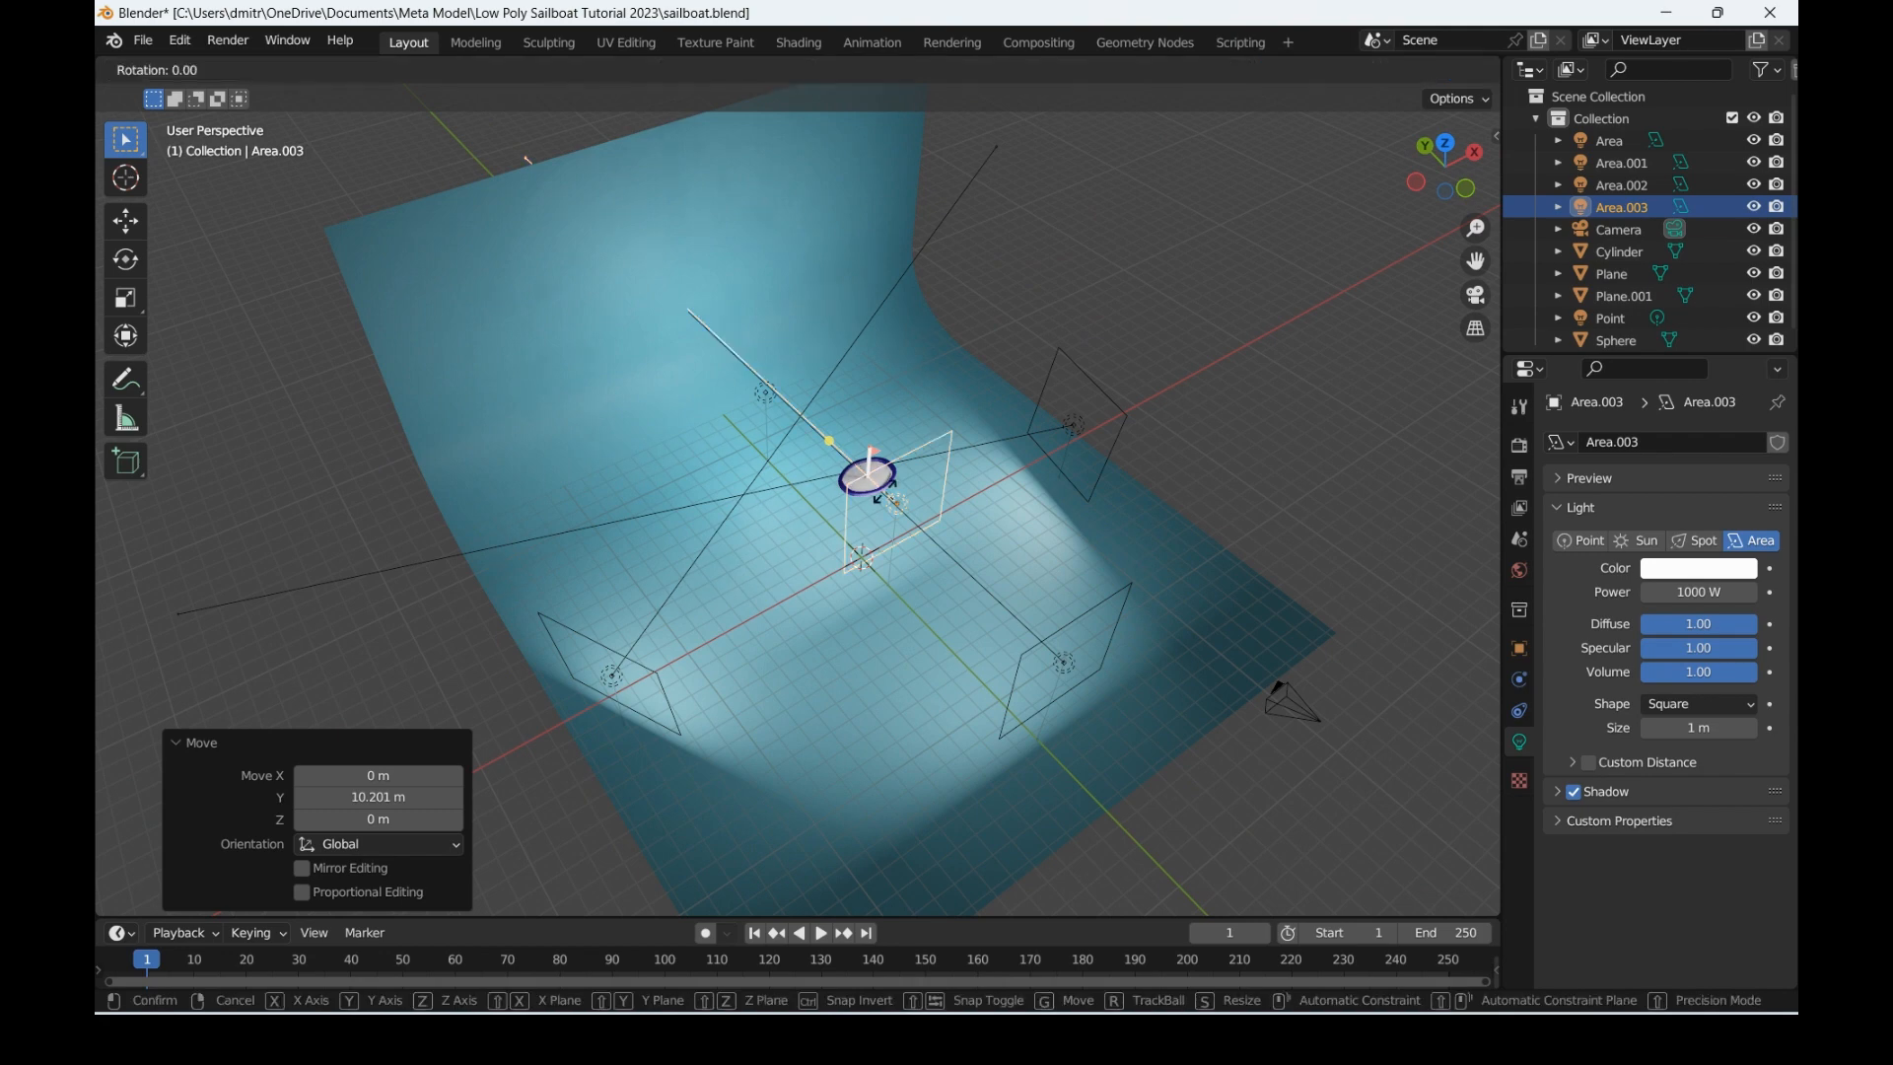
{"action": "type", "text": "x90"}
{"action": "key", "text": "Return"}
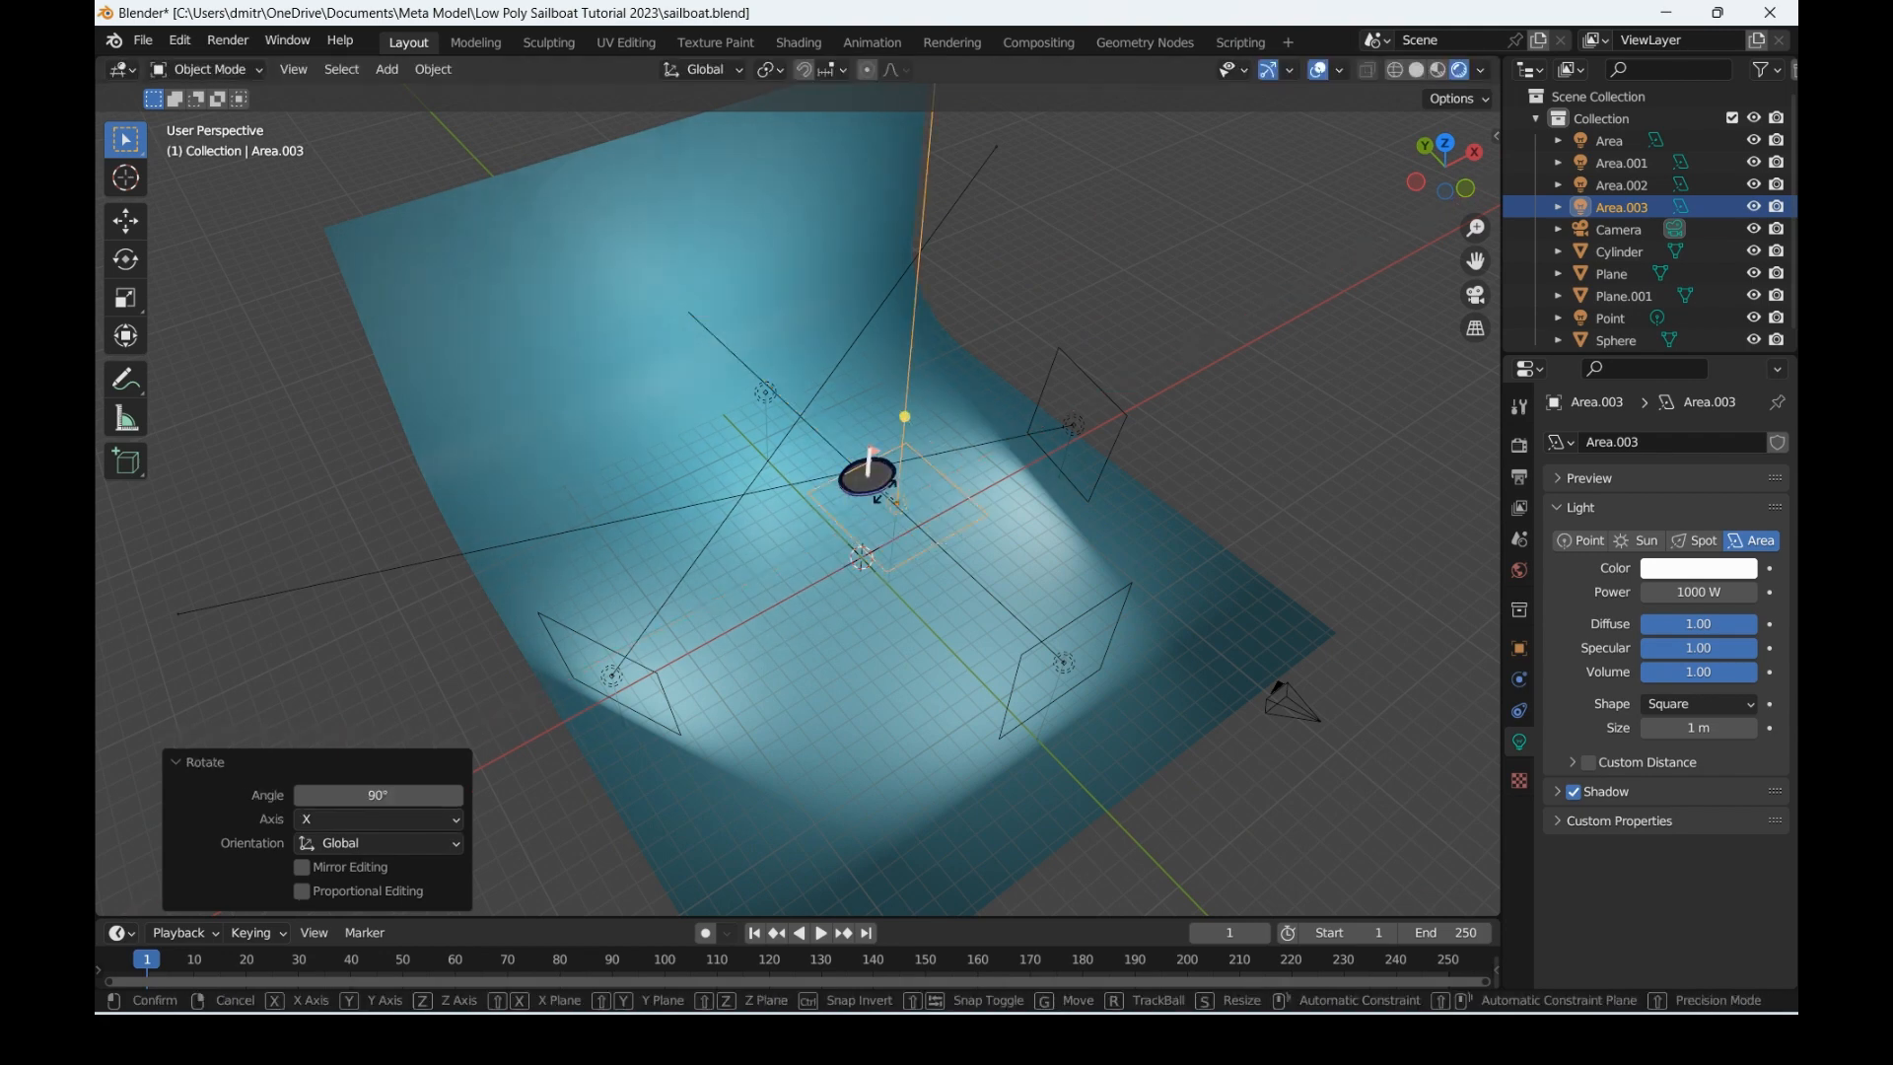
{"action": "type", "text": "rx180"}
{"action": "key", "text": "Return"}
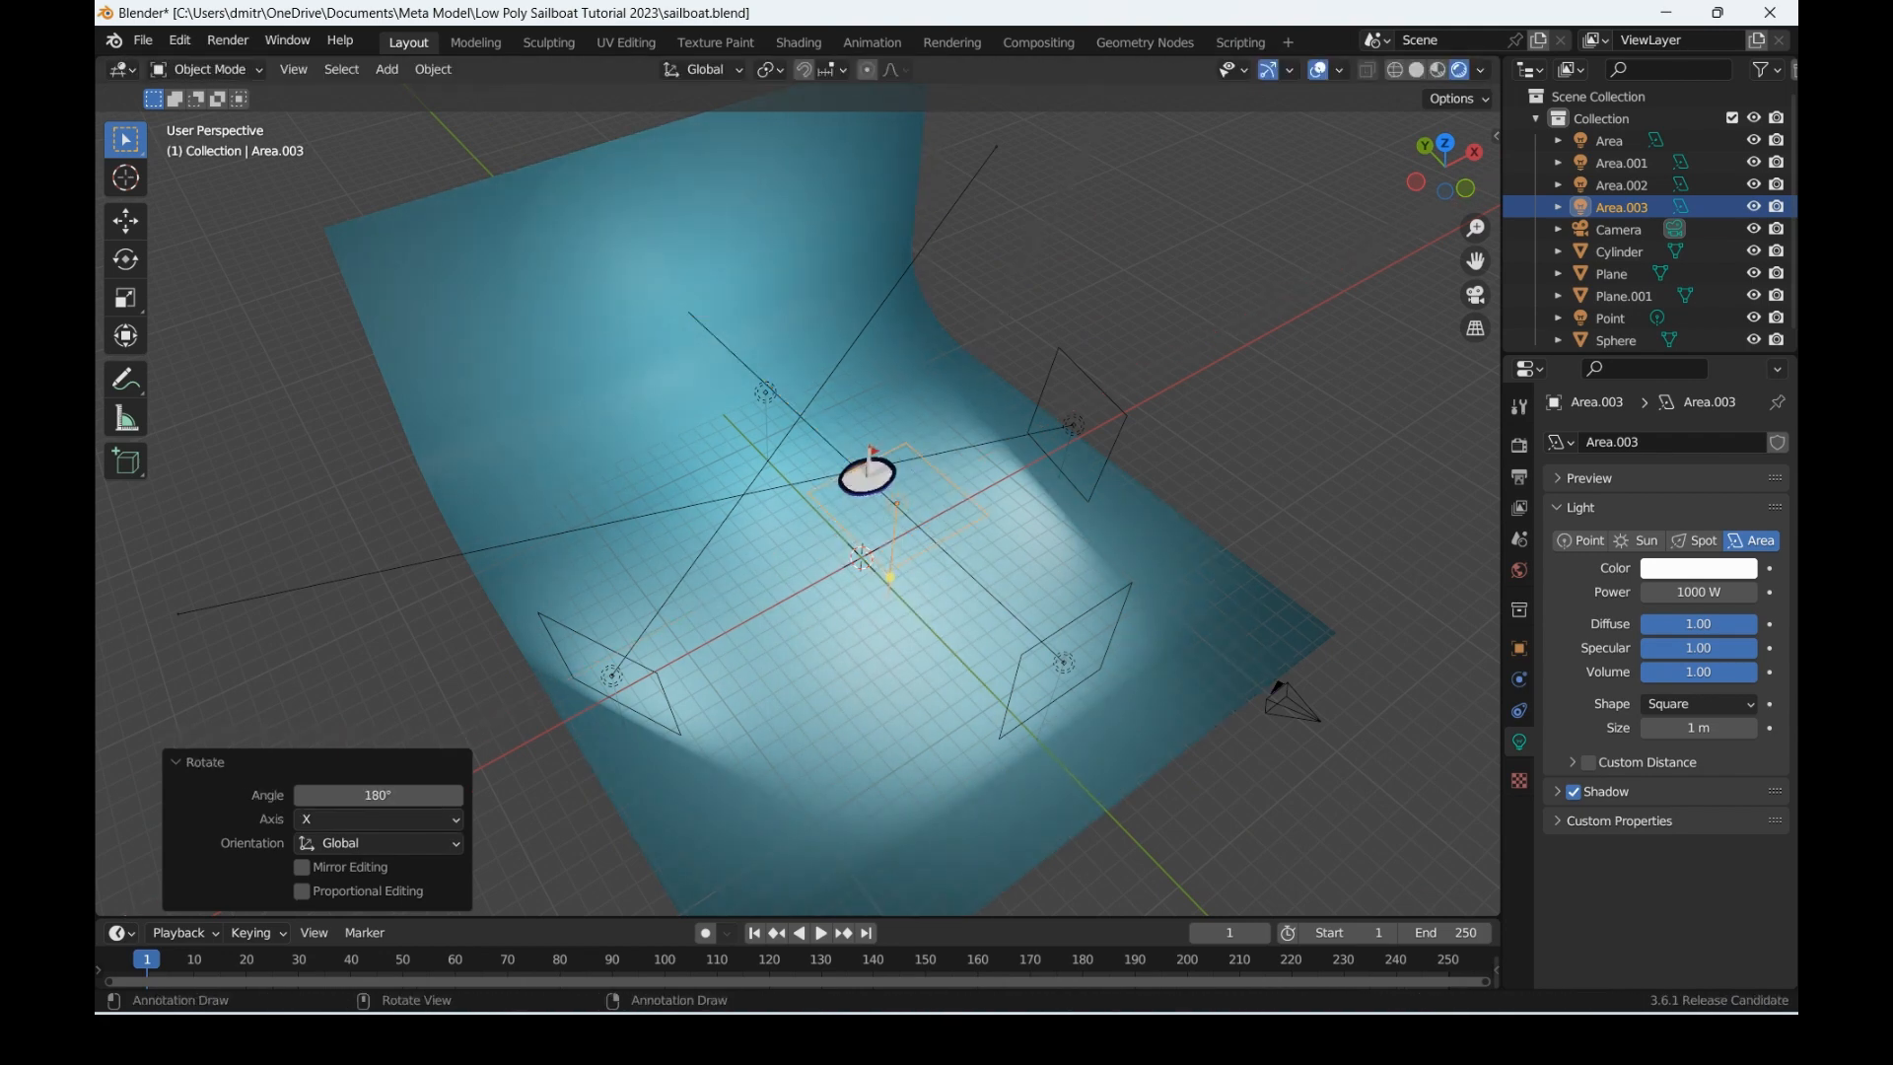
Step: Position the duplicated area light above the boat by moving it about 10.3 m along Z and 2 m along Y
{"action": "key", "text": "g"}
{"action": "key", "text": "z"}
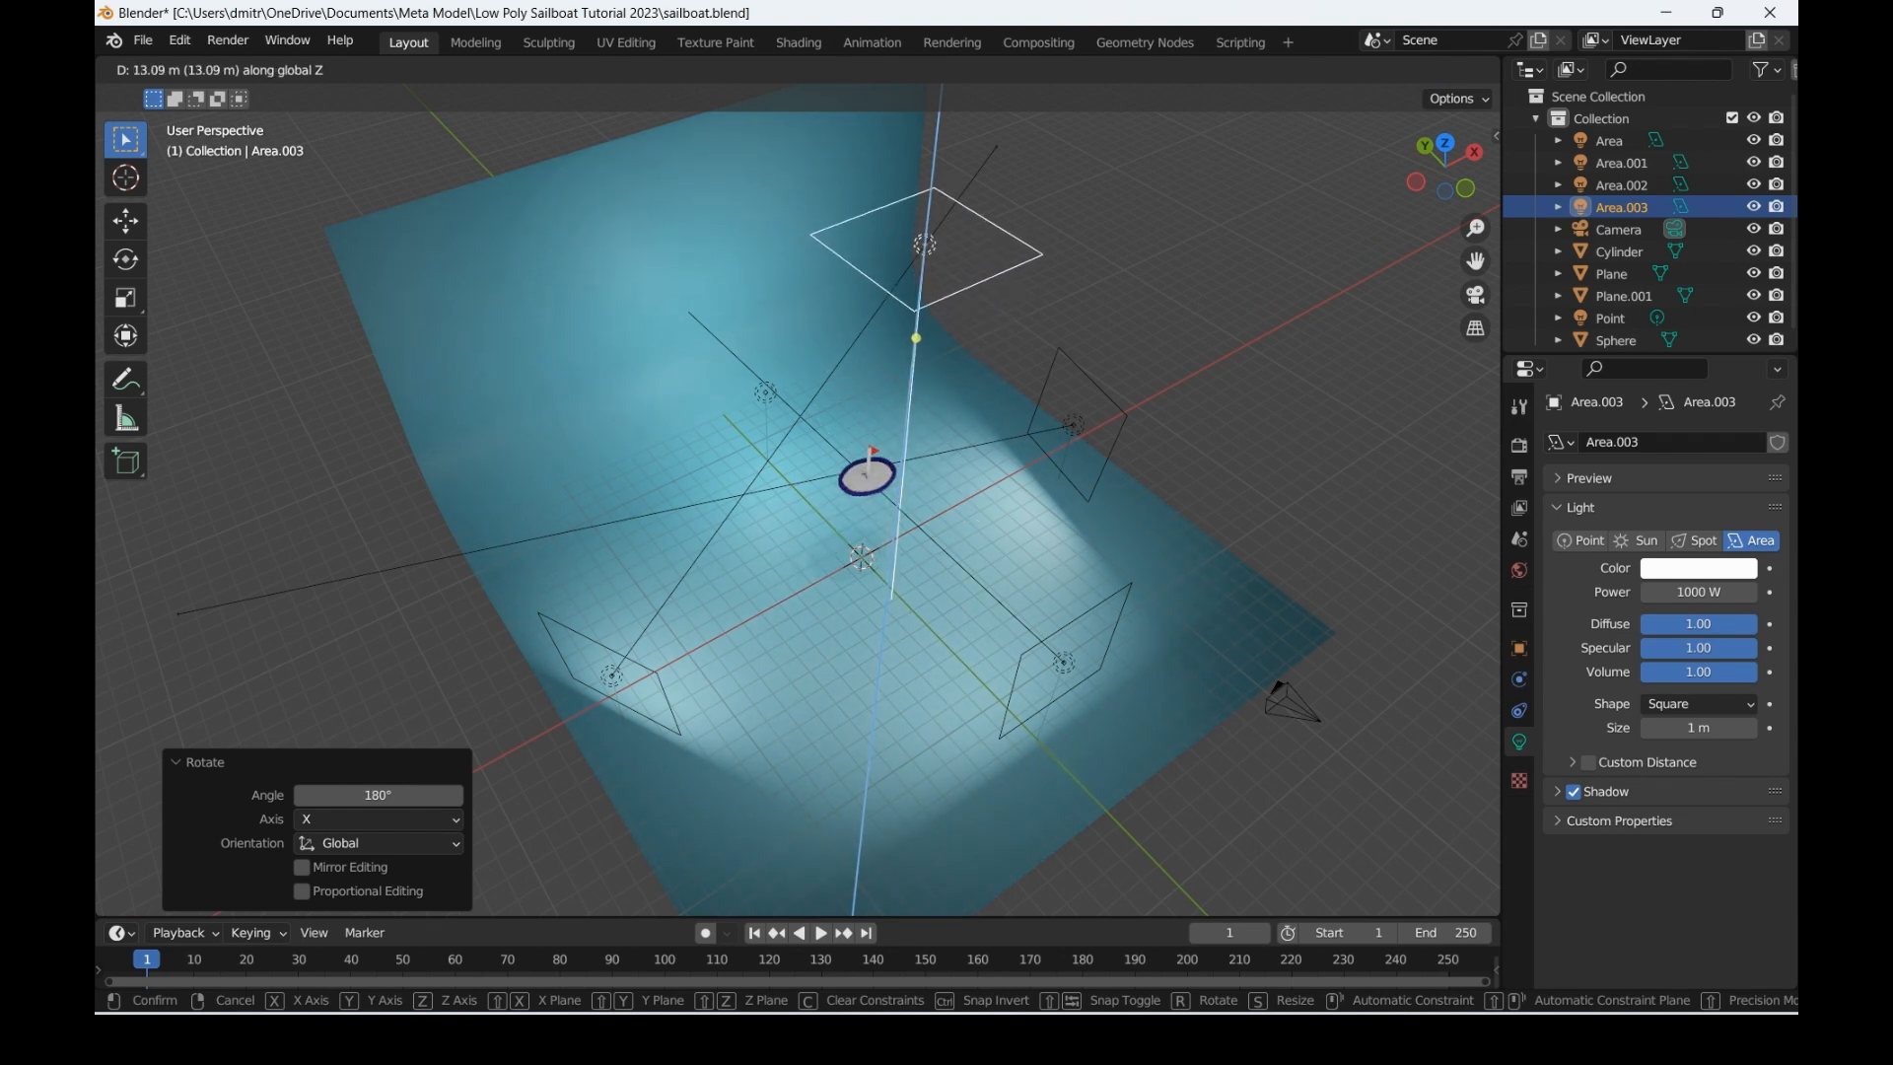
{"action": "key", "text": "Return"}
{"action": "key", "text": "g"}
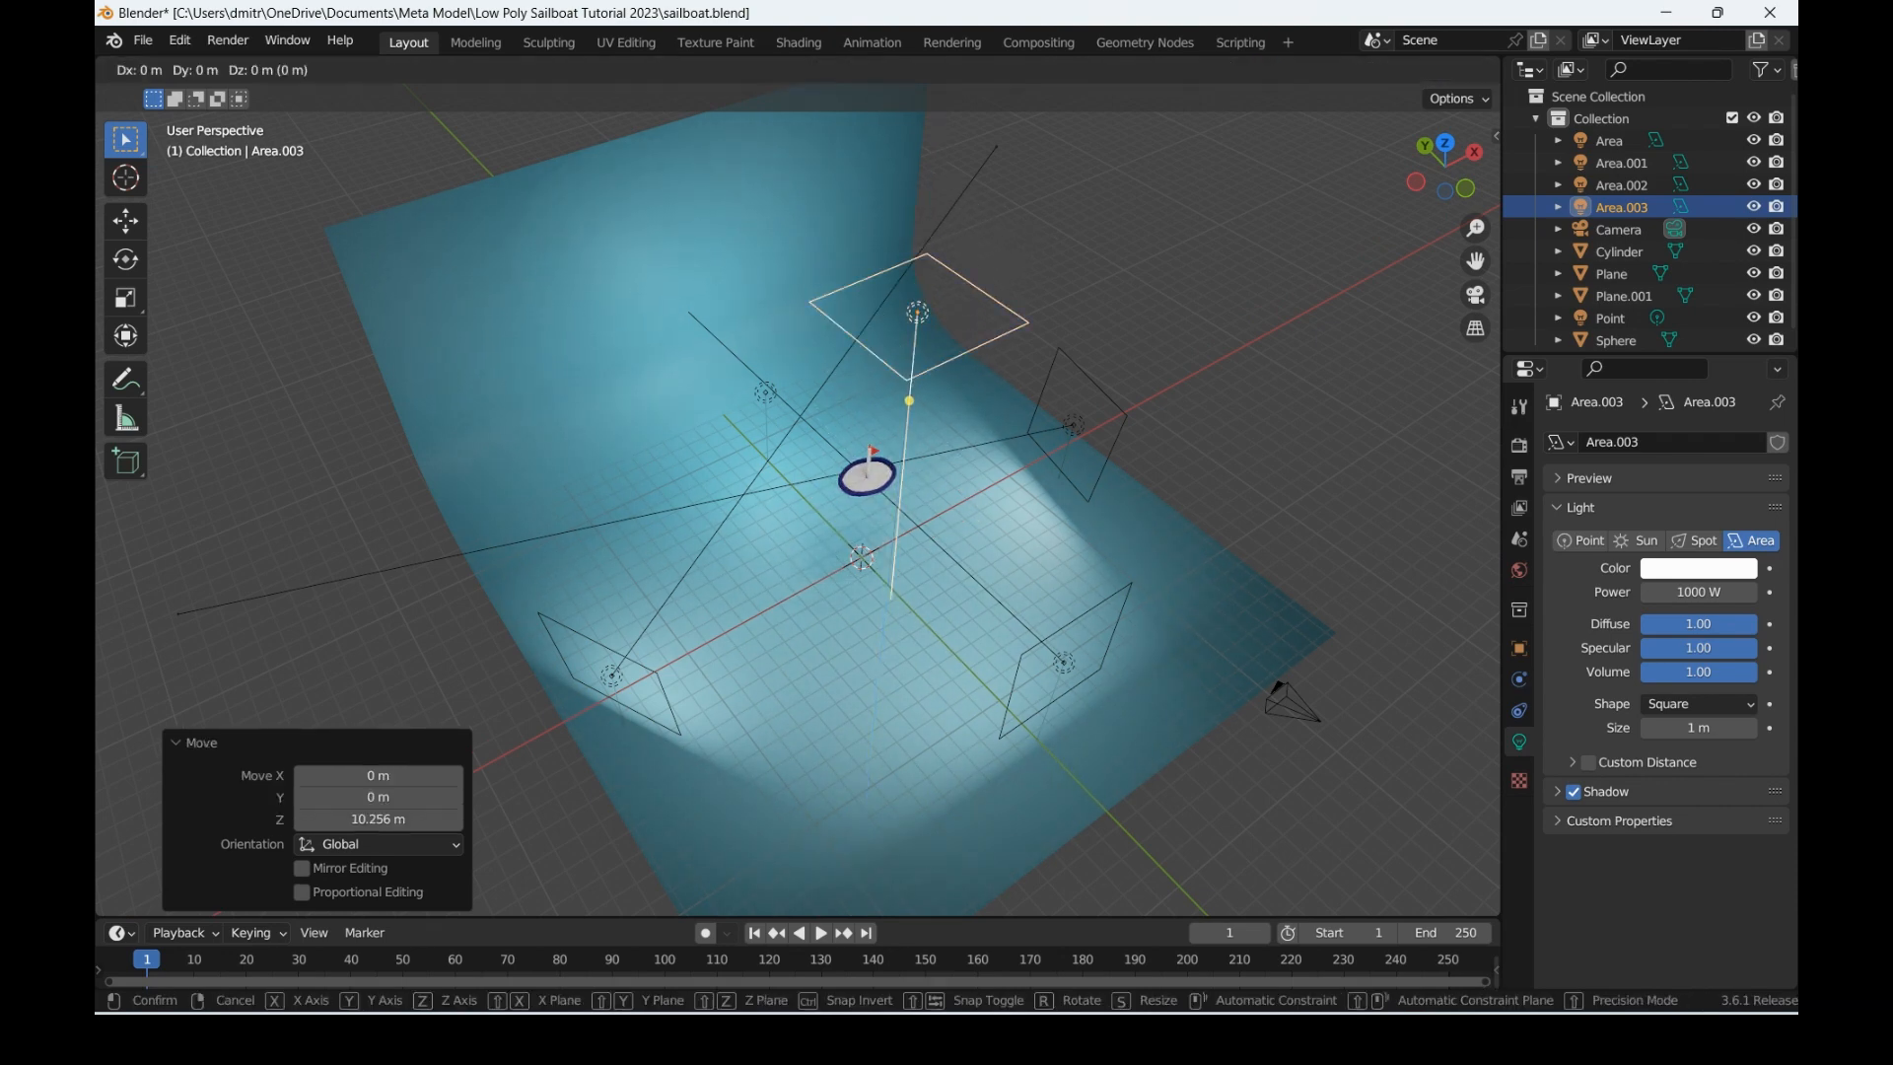
{"action": "key", "text": "y"}
{"action": "key", "text": "Return"}
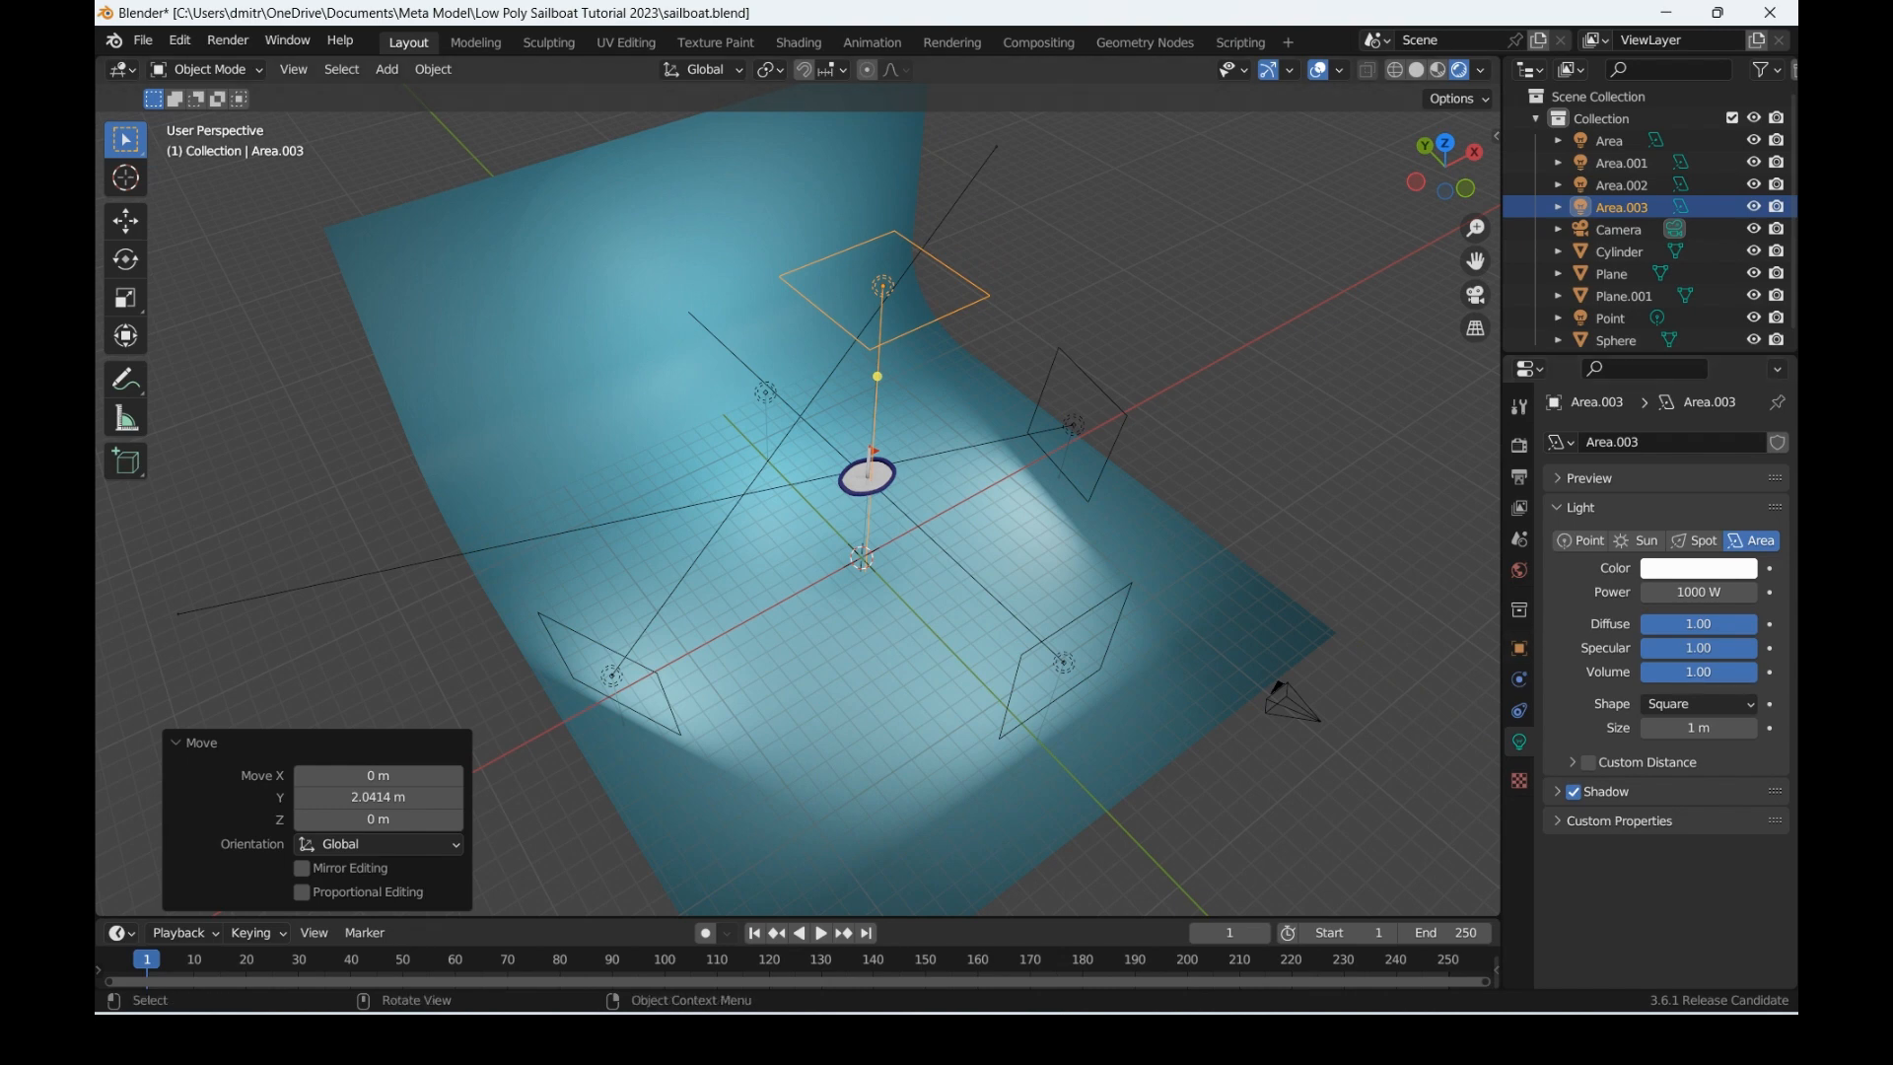
{"action": "left_click", "coordinate": [1474, 295]}
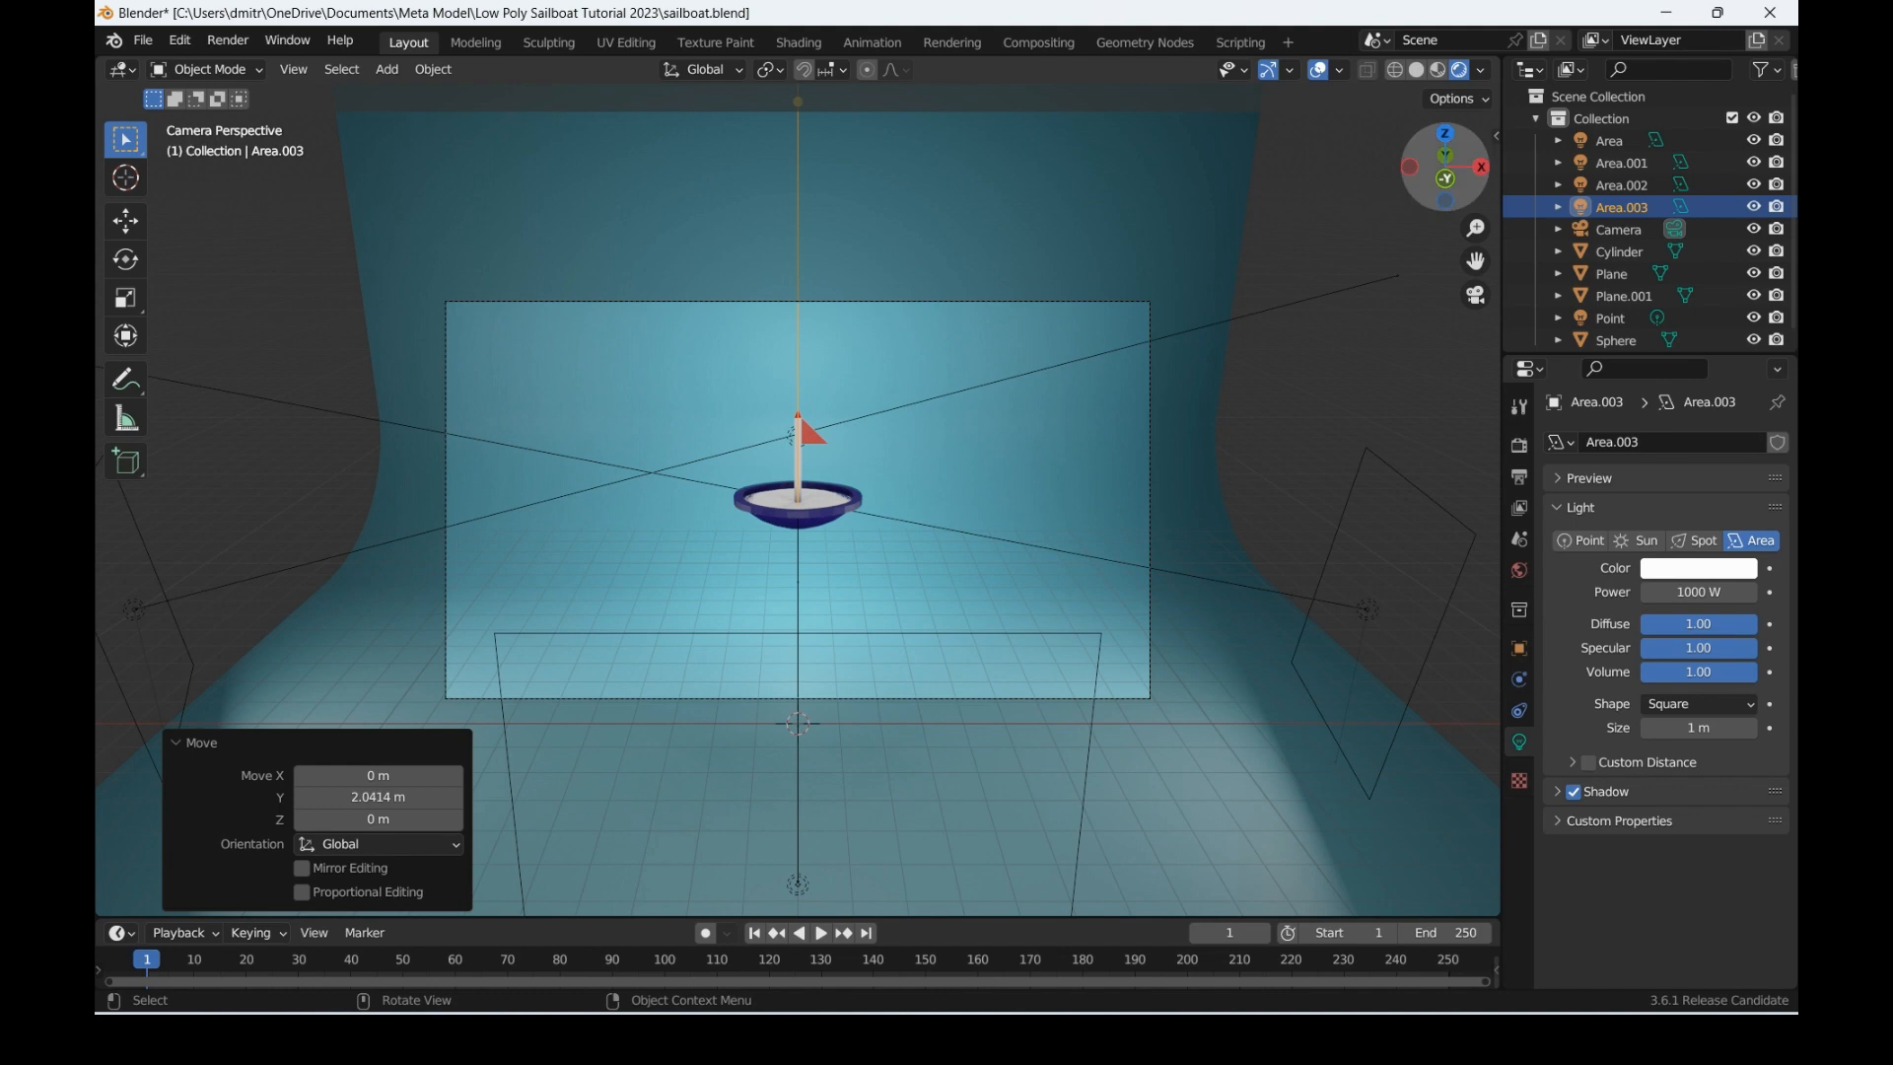
Step: Set the power of the point light behind the boat to 3000 W
{"action": "middle_click_drag", "start_coordinate": [798, 411], "coordinate": [680, 448]}
{"action": "left_click", "coordinate": [1610, 318]}
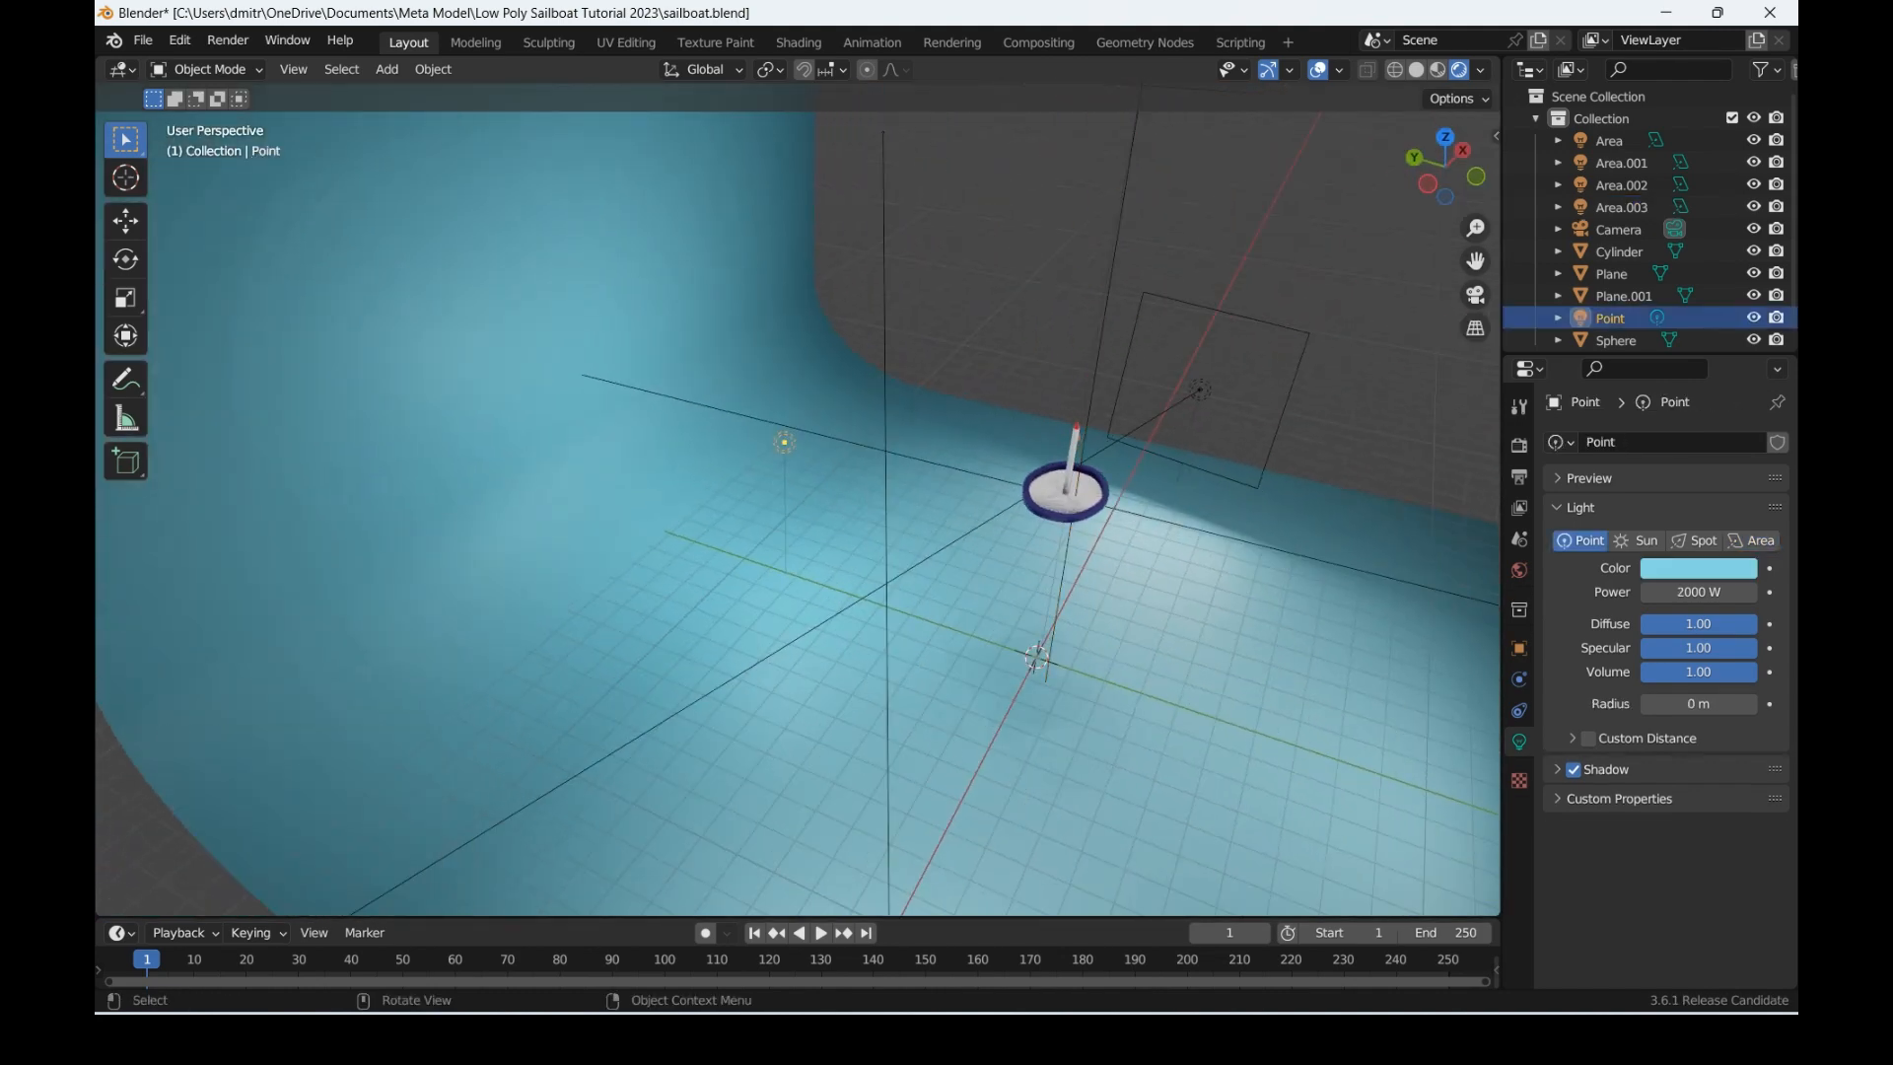
{"action": "left_click", "coordinate": [1690, 591]}
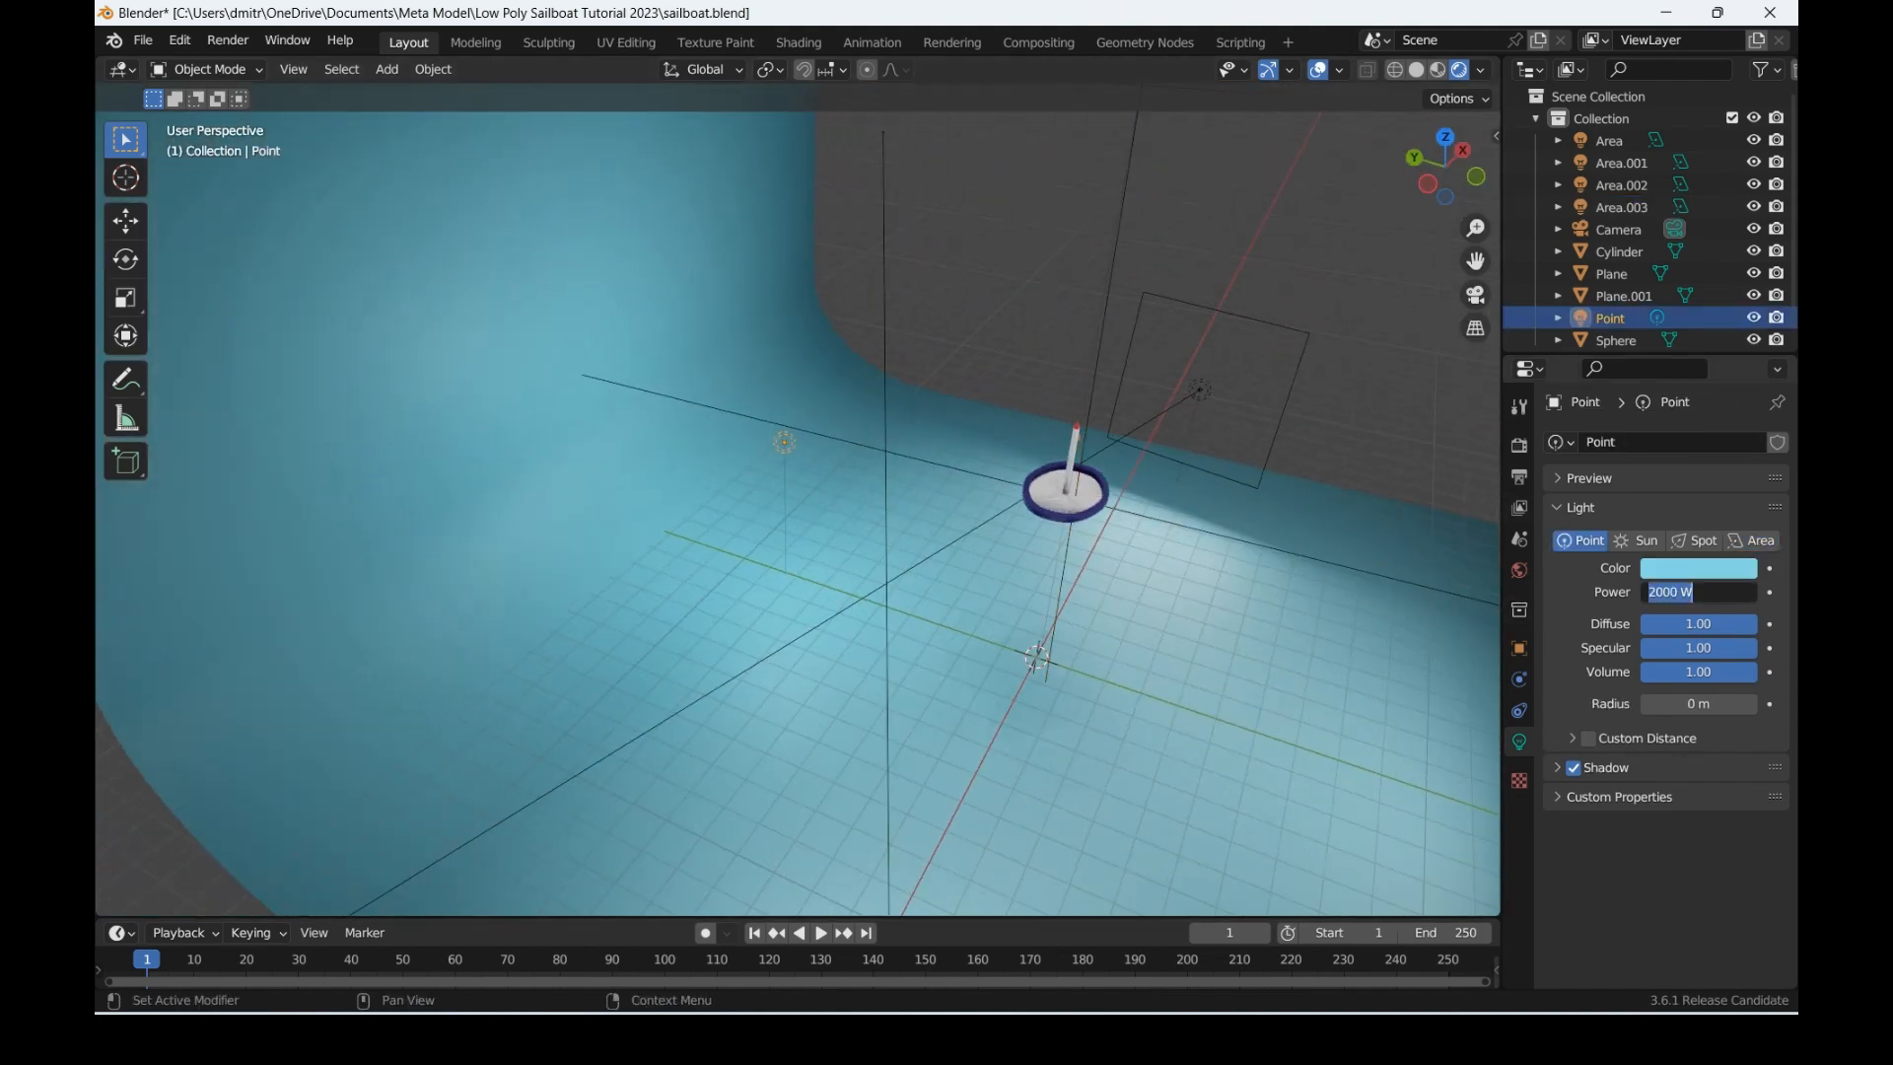
{"action": "type", "text": "3000"}
{"action": "key", "text": "Return"}
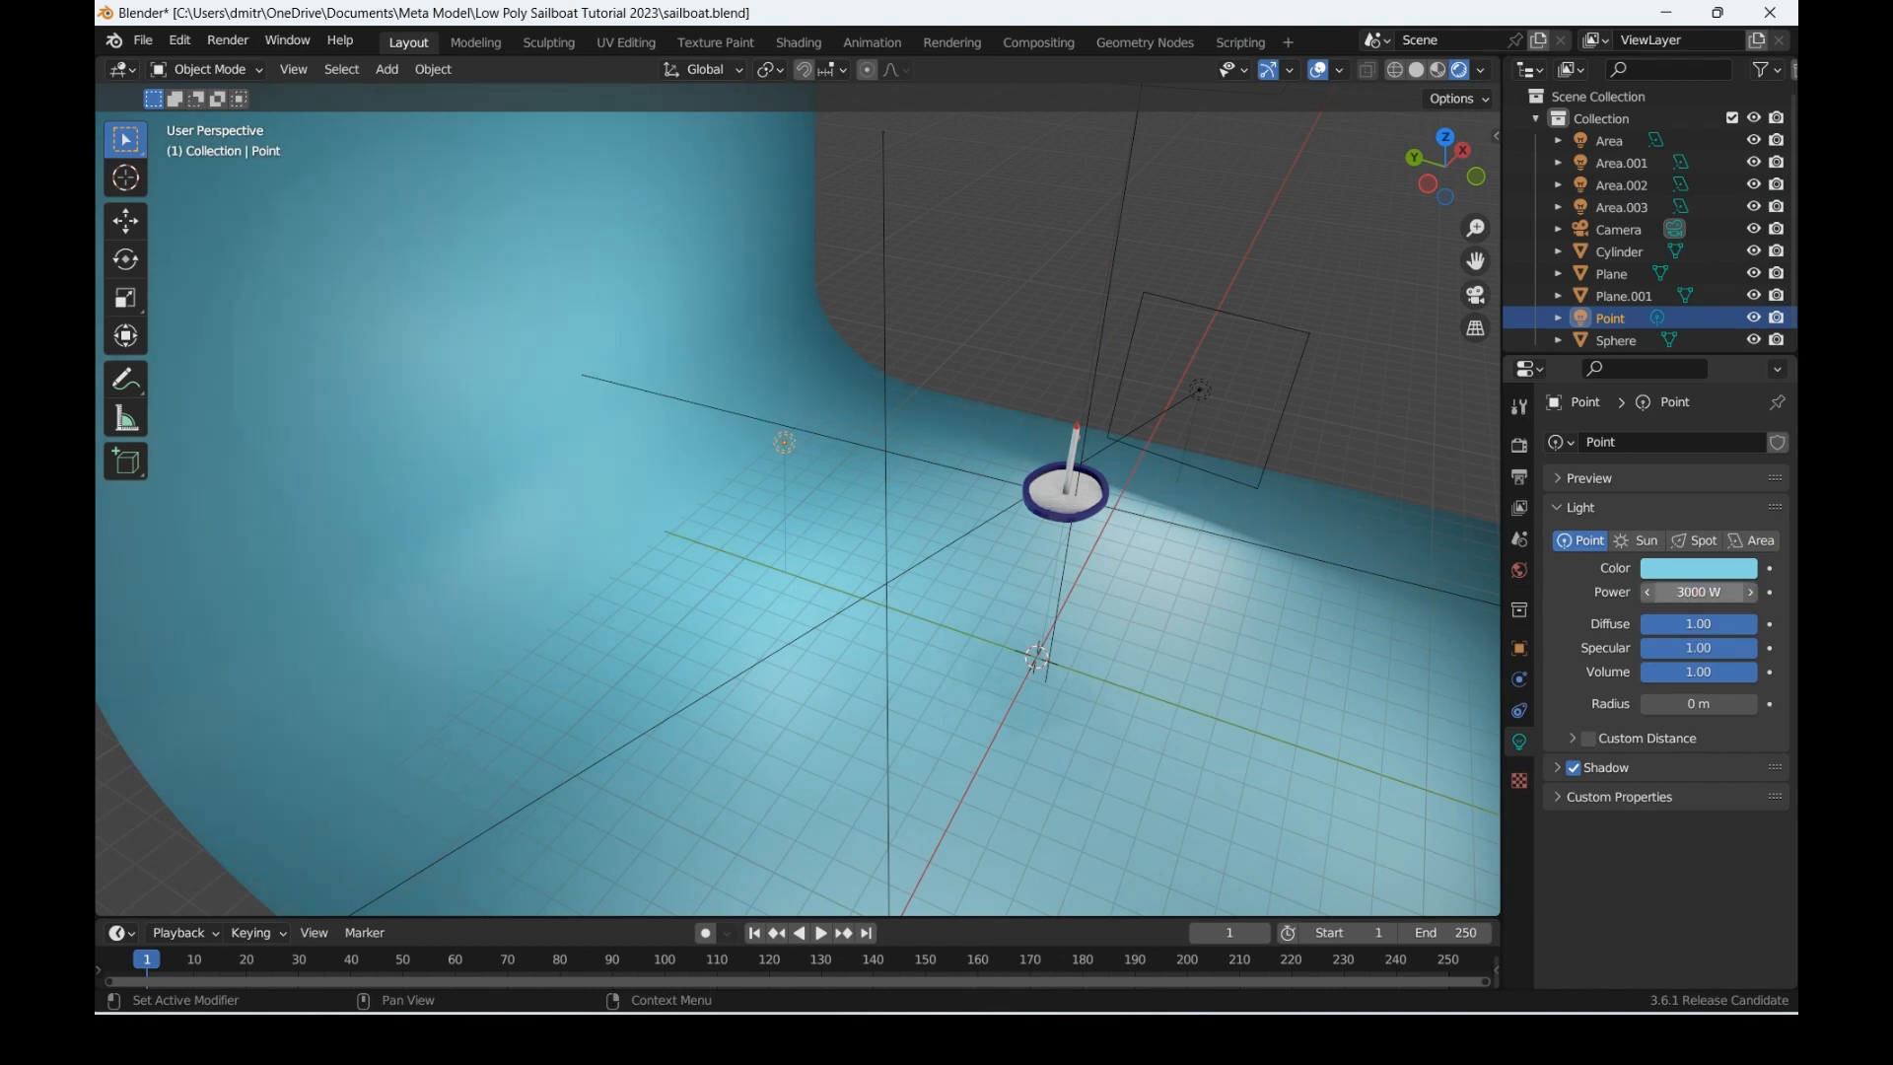
Step: Return to the camera view and render the scene as a still image
{"action": "left_click", "coordinate": [1475, 294]}
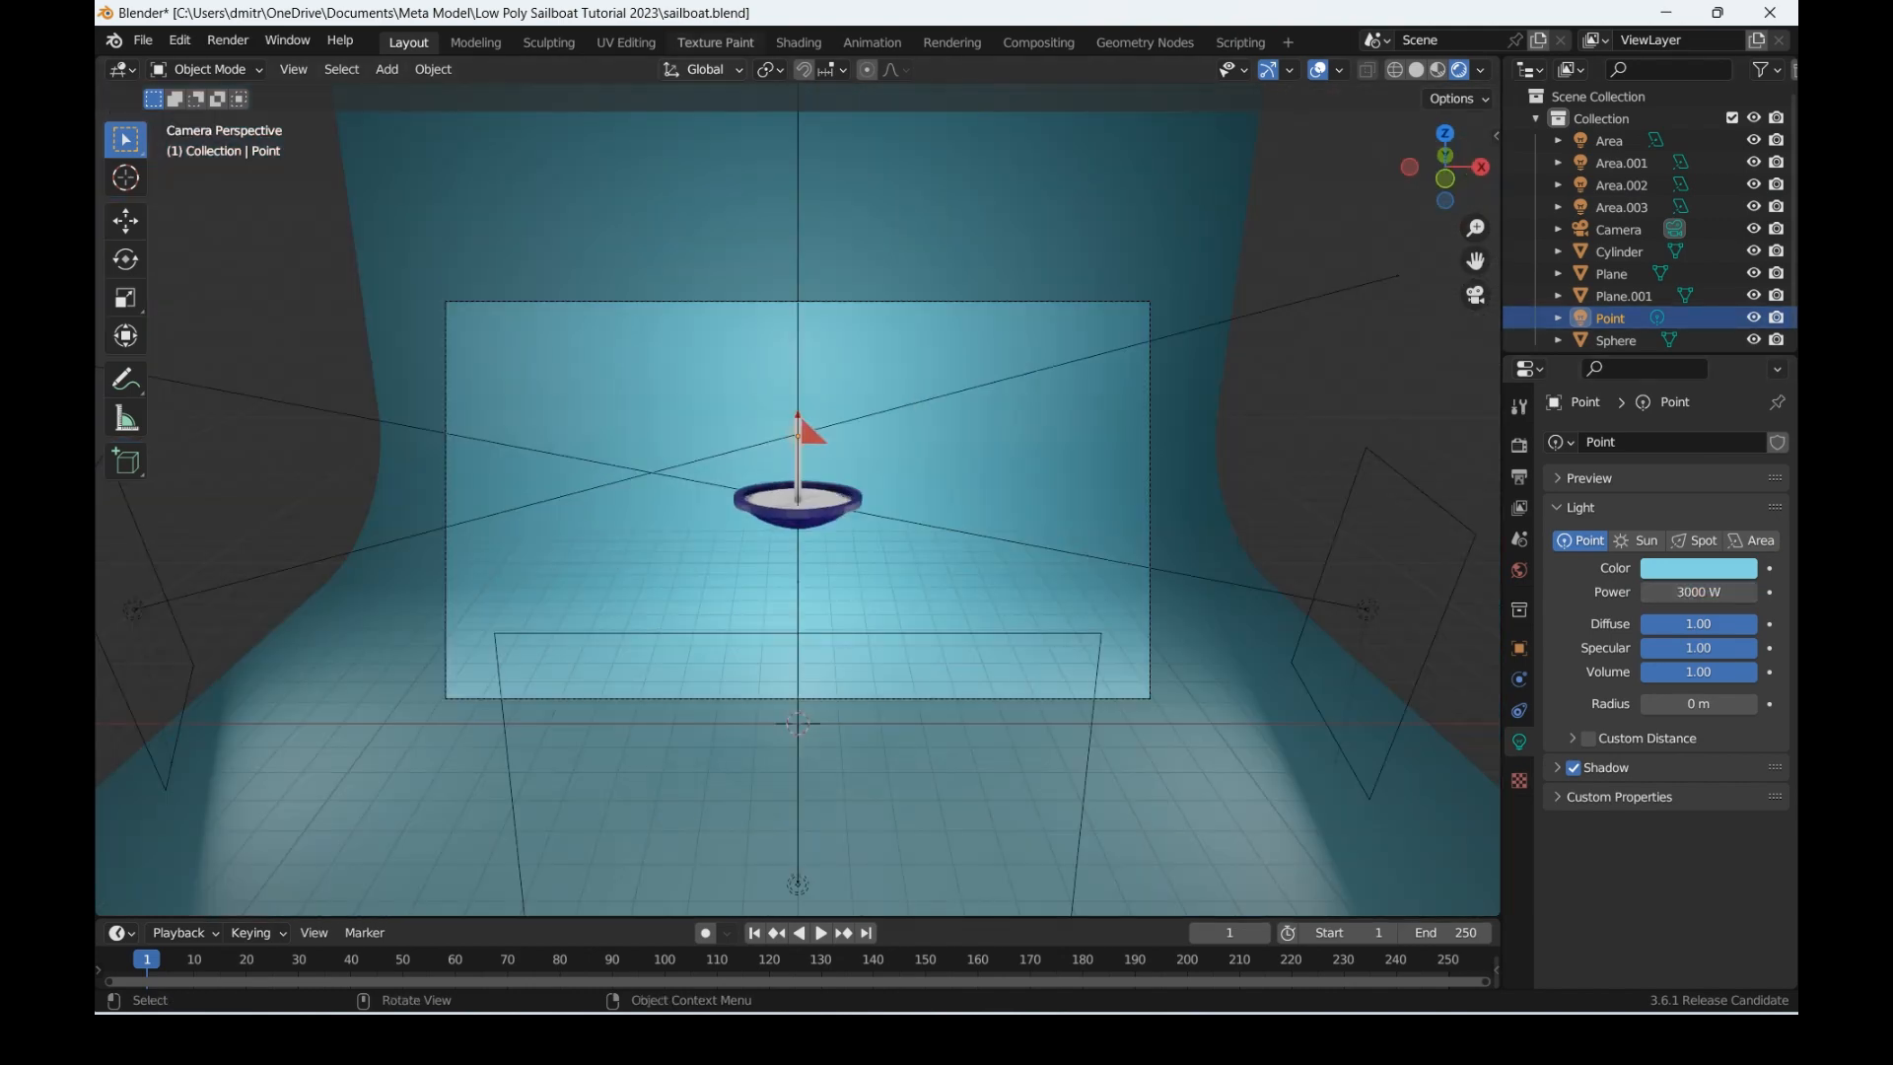
{"action": "left_click", "coordinate": [227, 40]}
{"action": "mouse_move", "coordinate": [287, 40]}
{"action": "mouse_move", "coordinate": [228, 40]}
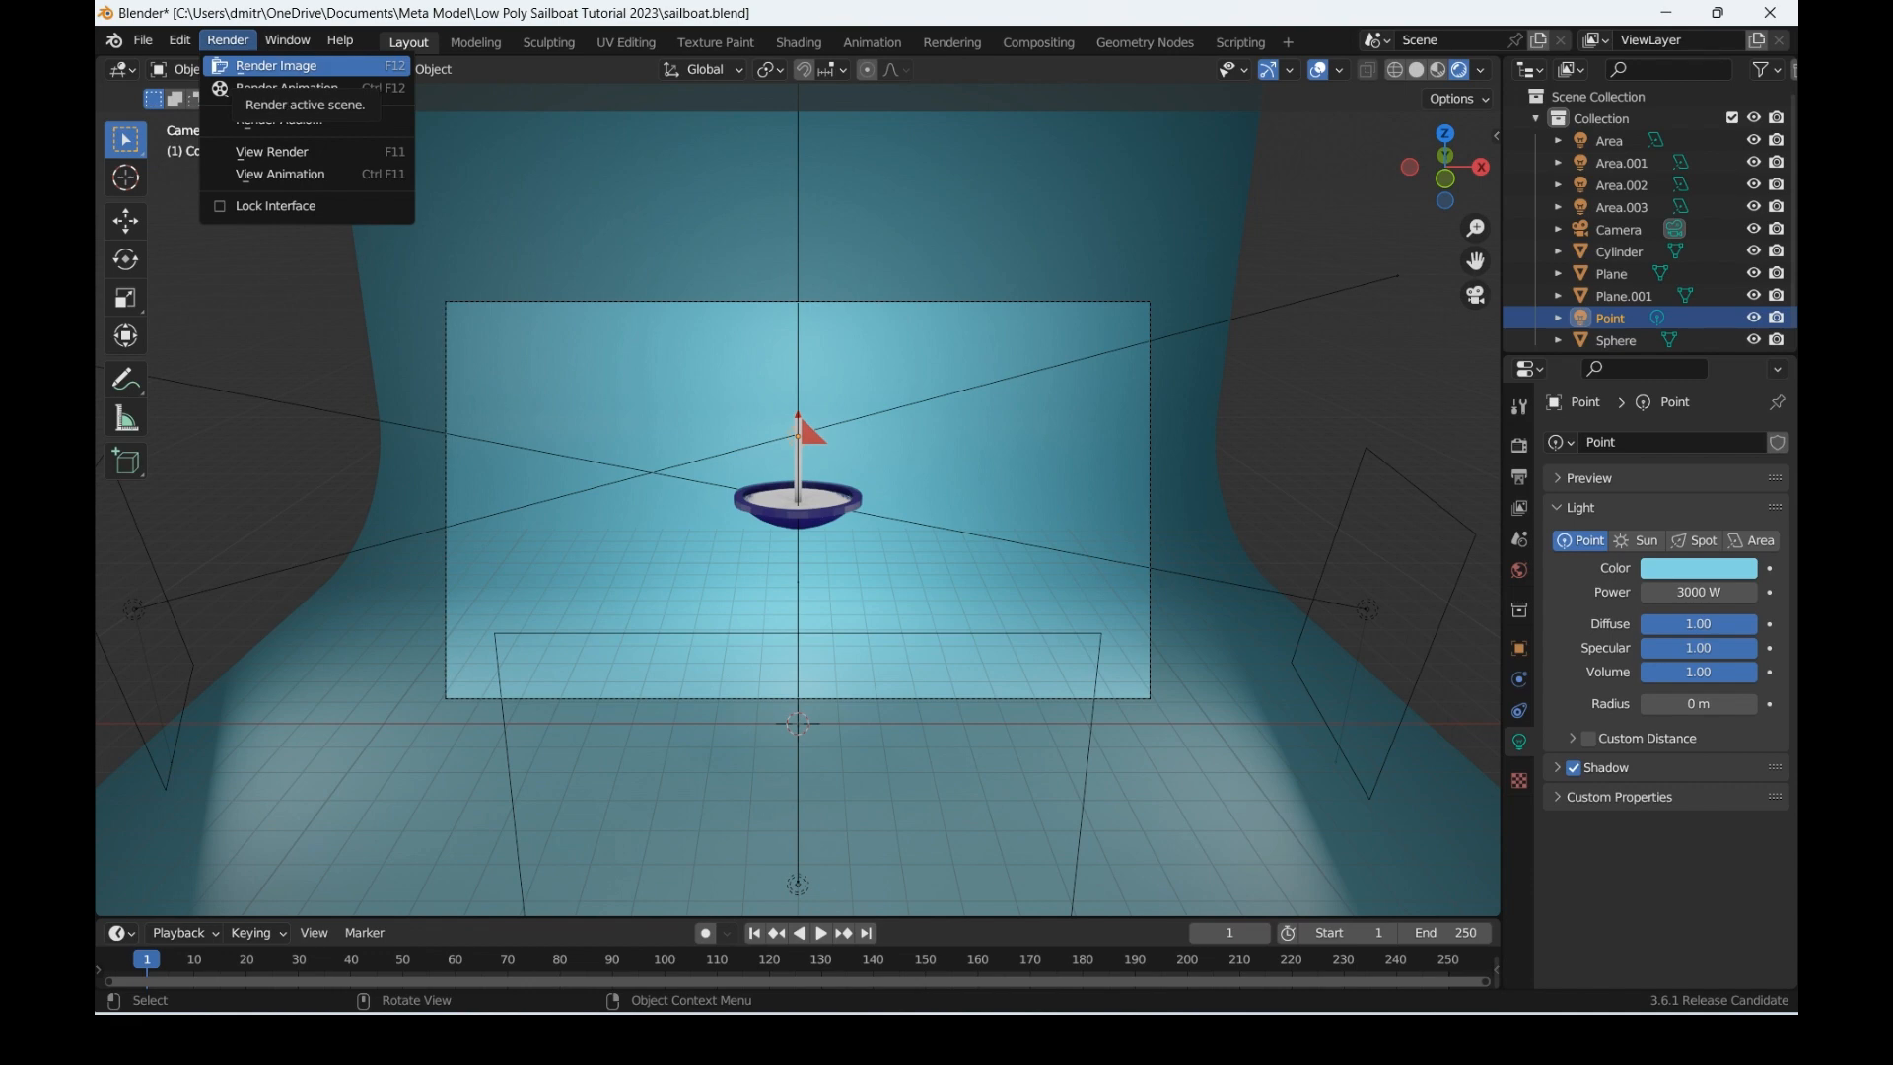
{"action": "left_click", "coordinate": [266, 66]}
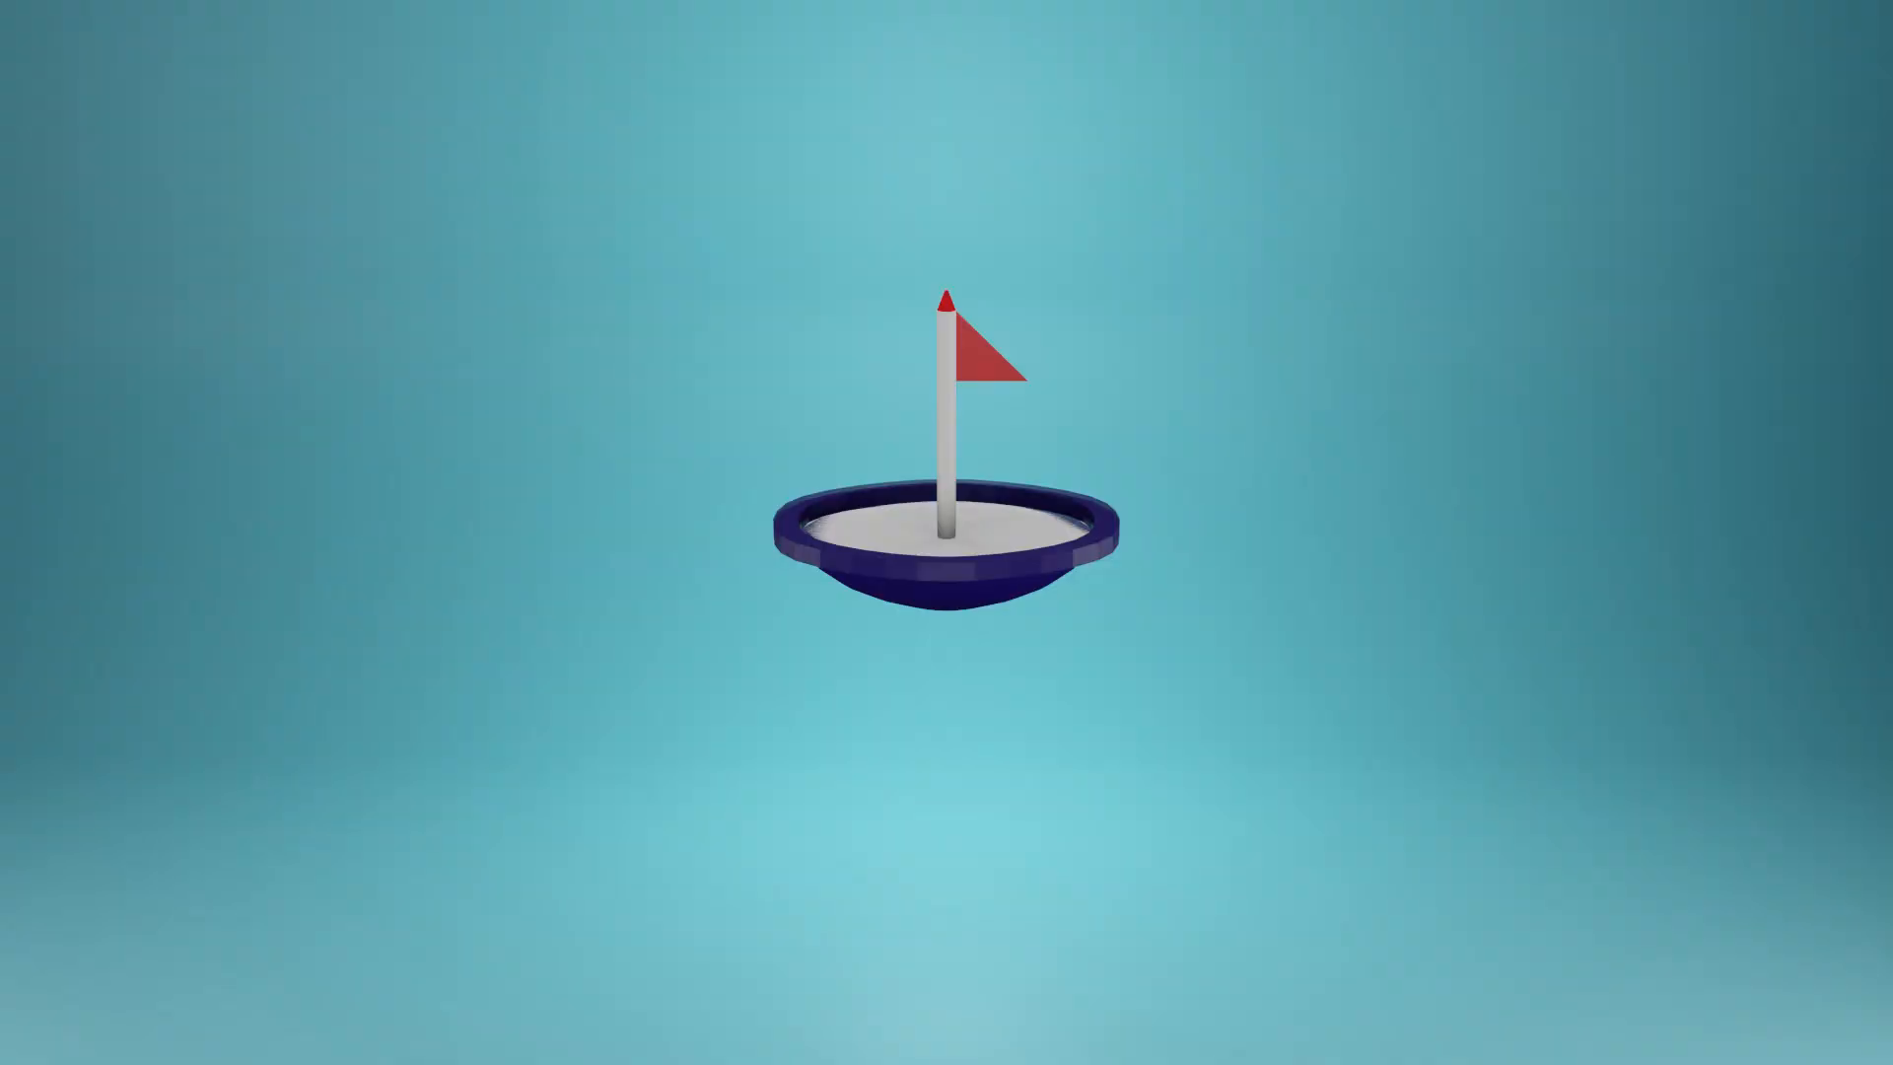